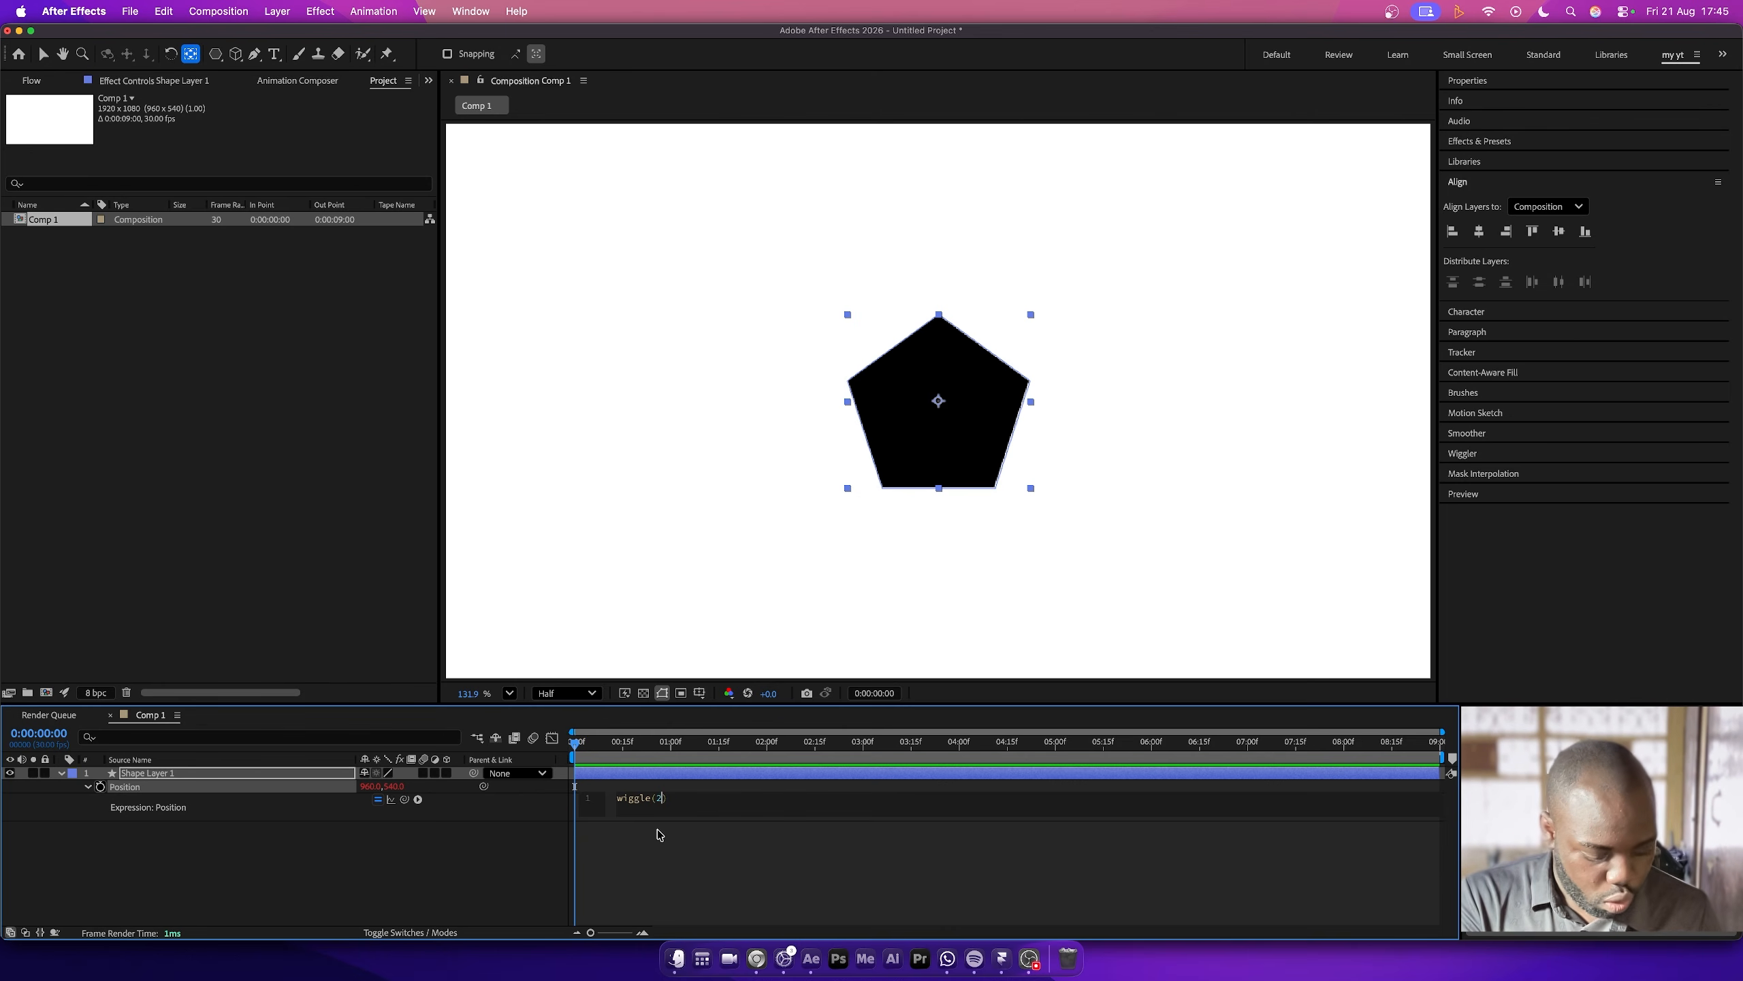
# - Complete the shape layer's Position expression as wiggle(2, 30) and preview the motion from the start
pyautogui.write('30')
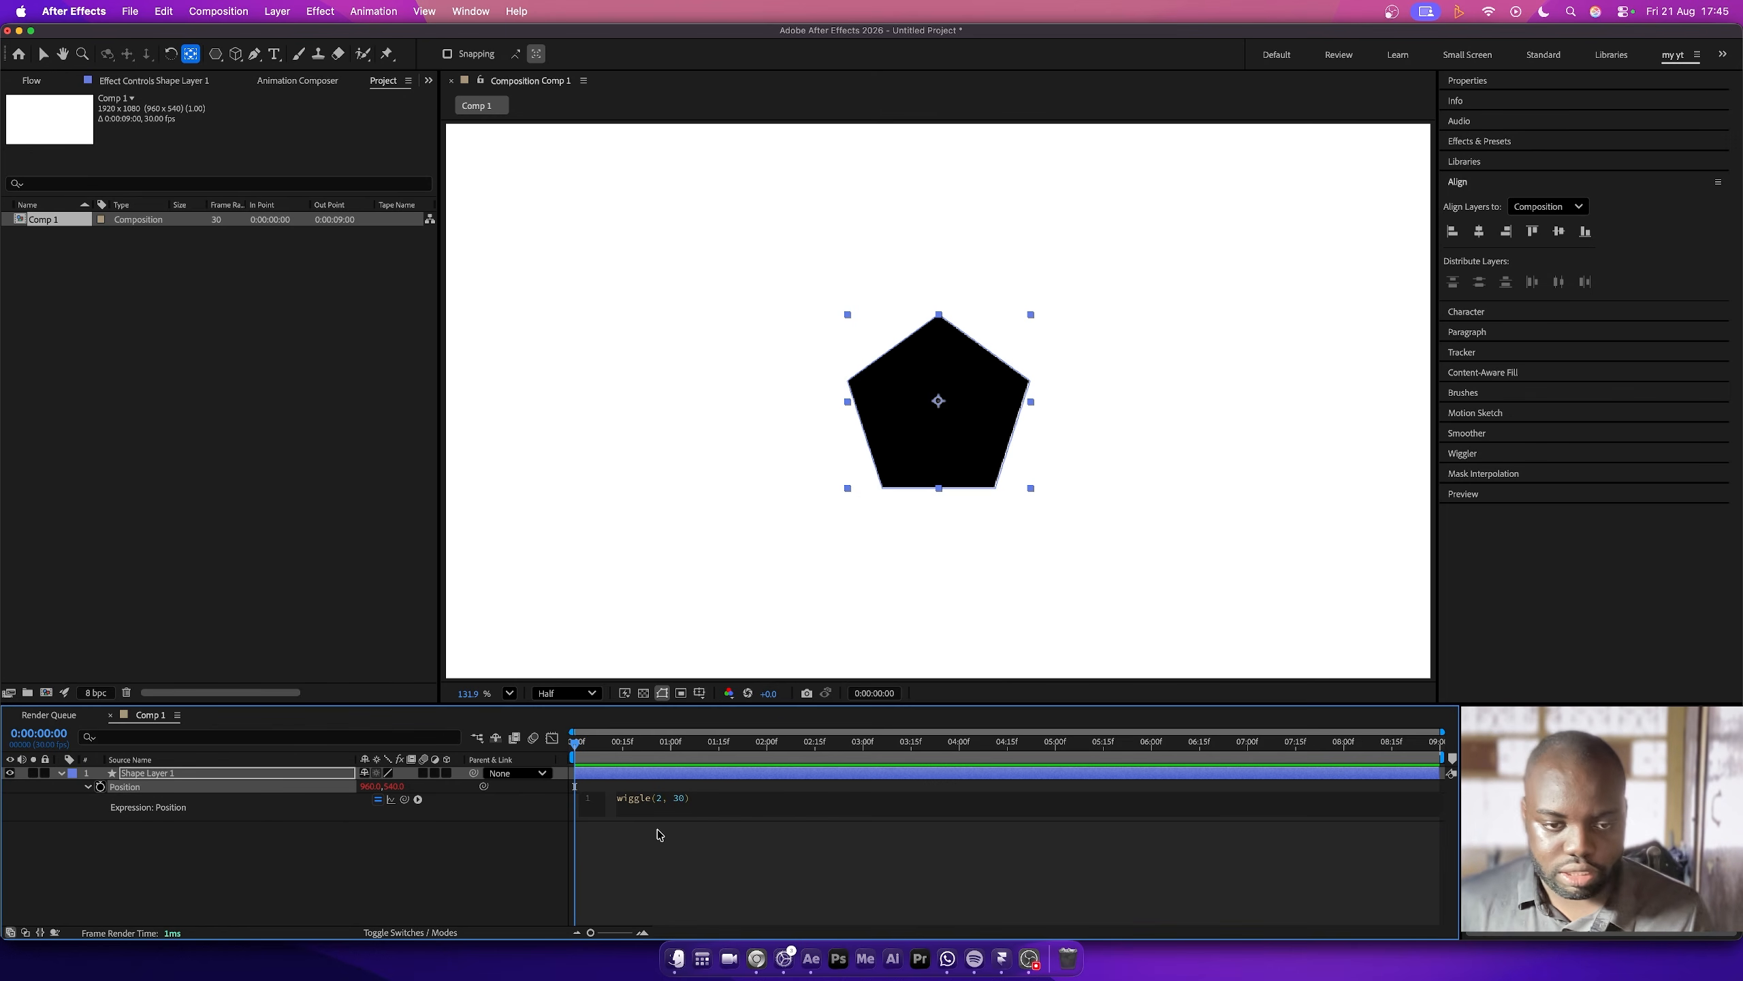
pyautogui.click(659, 834)
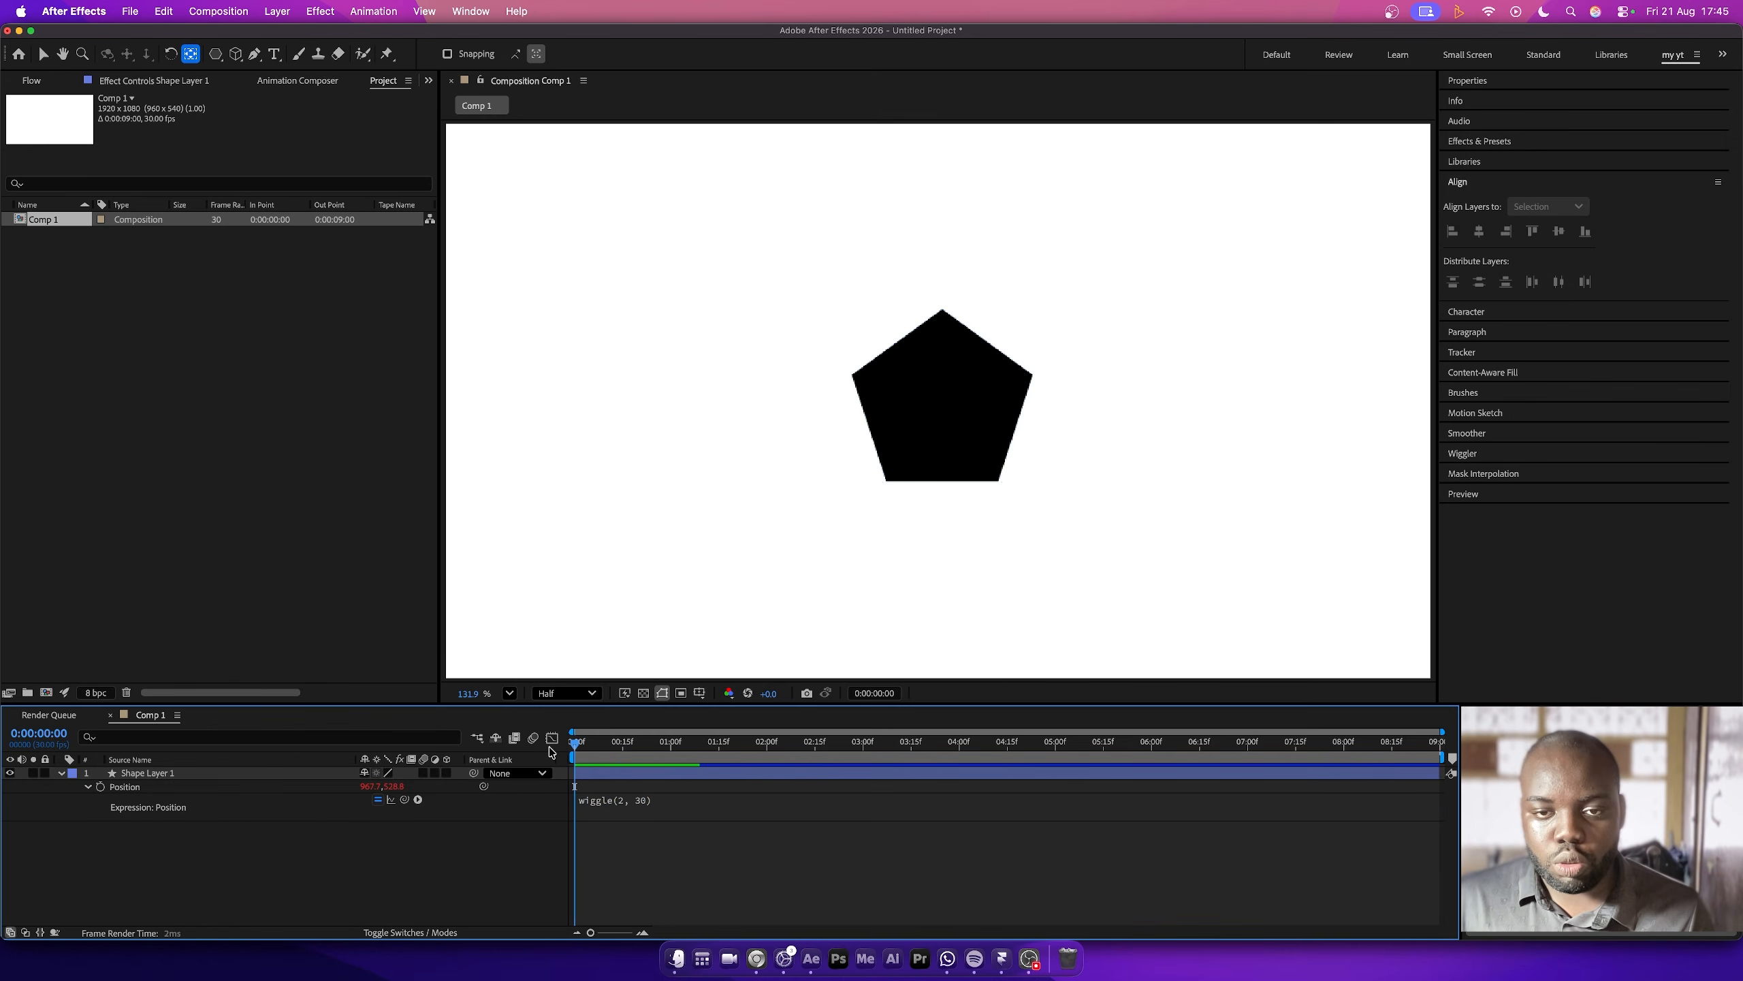
pyautogui.press('space')
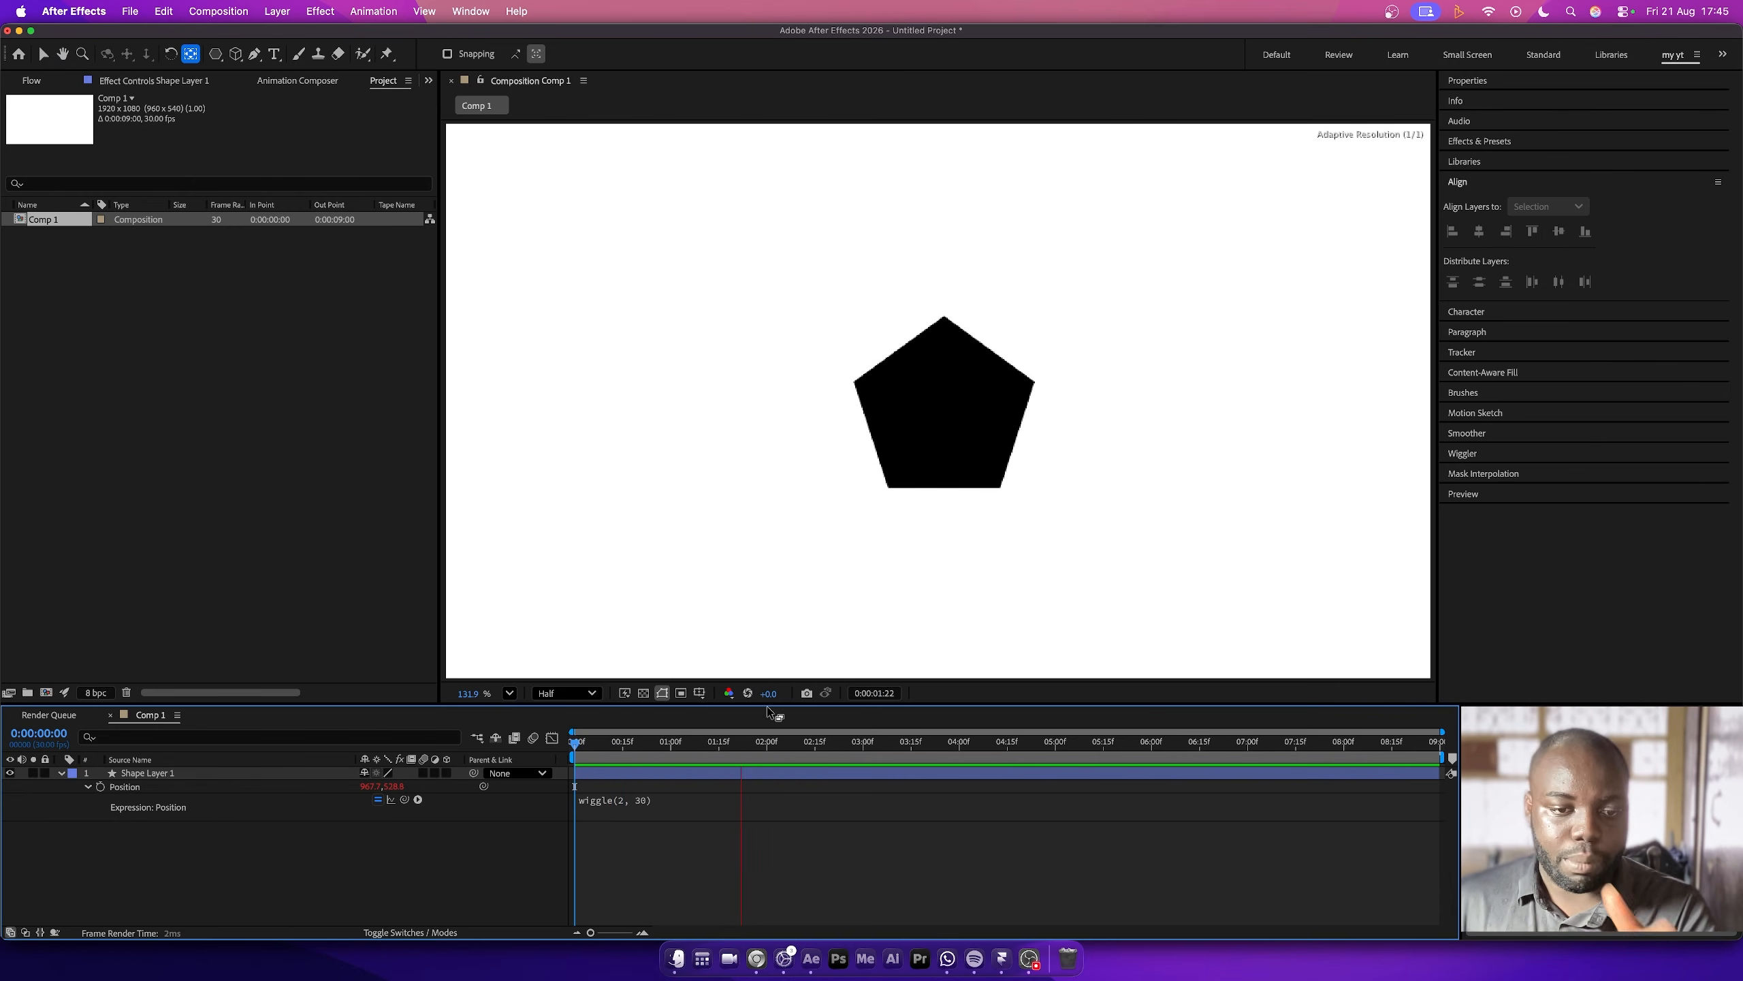
pyautogui.press('space')
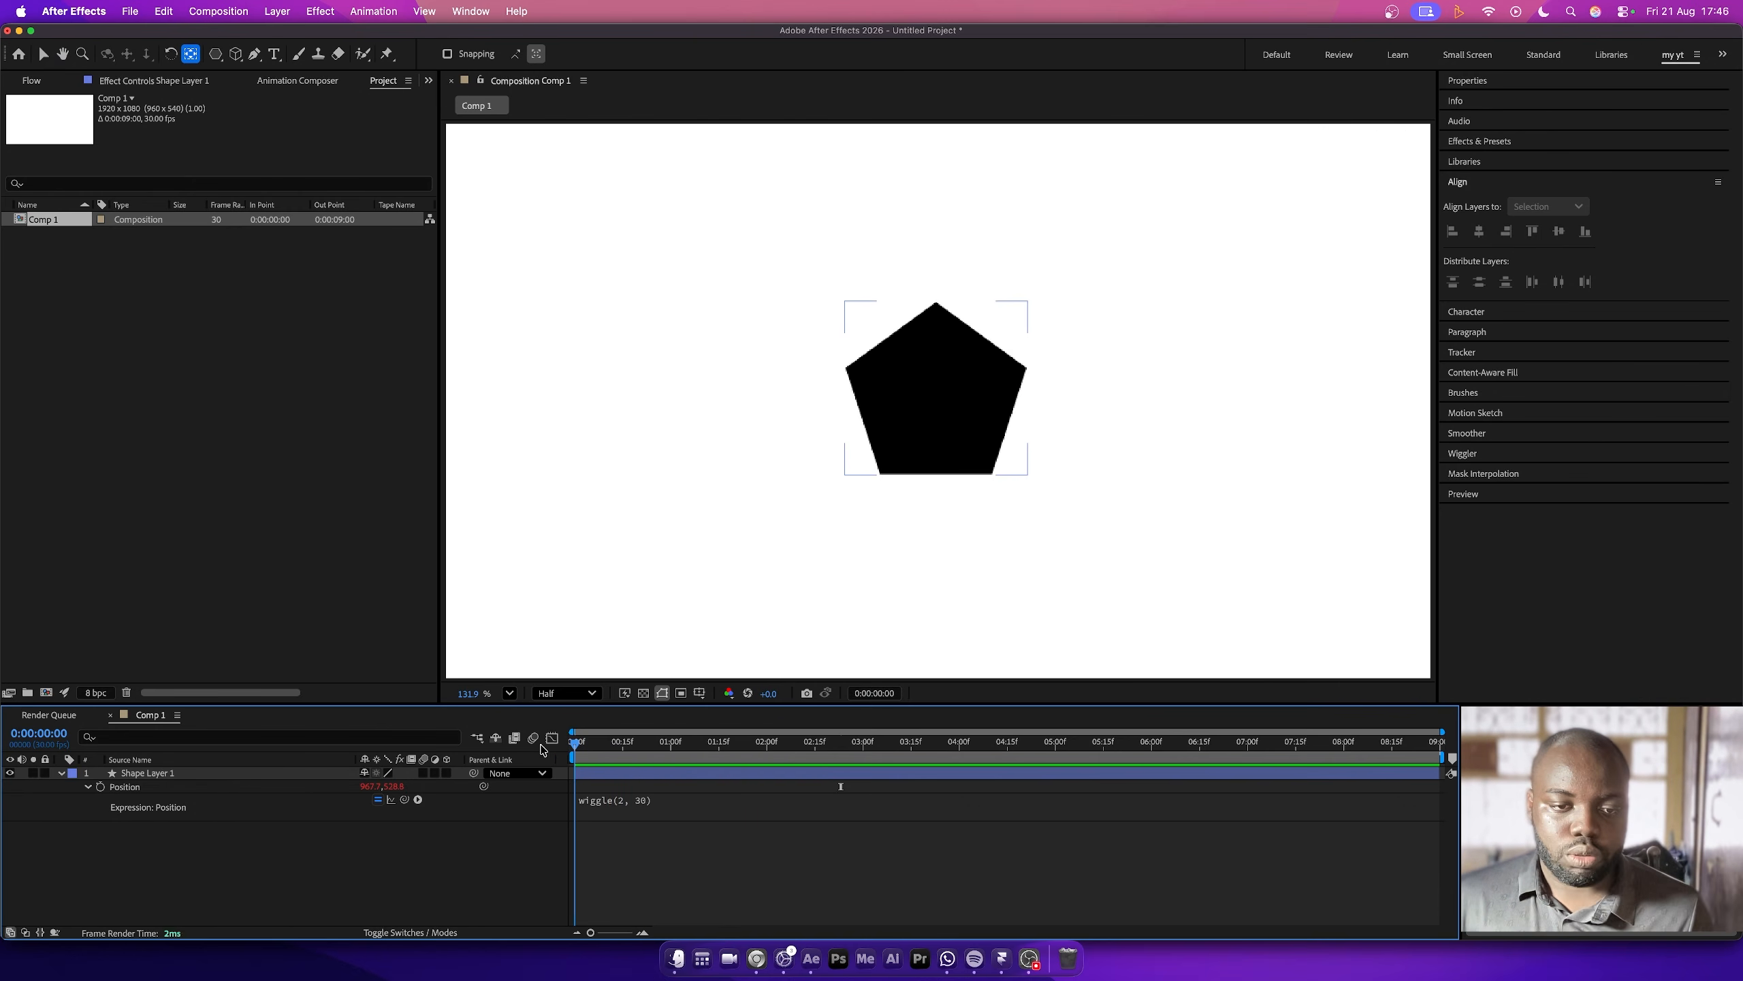
pyautogui.press('space')
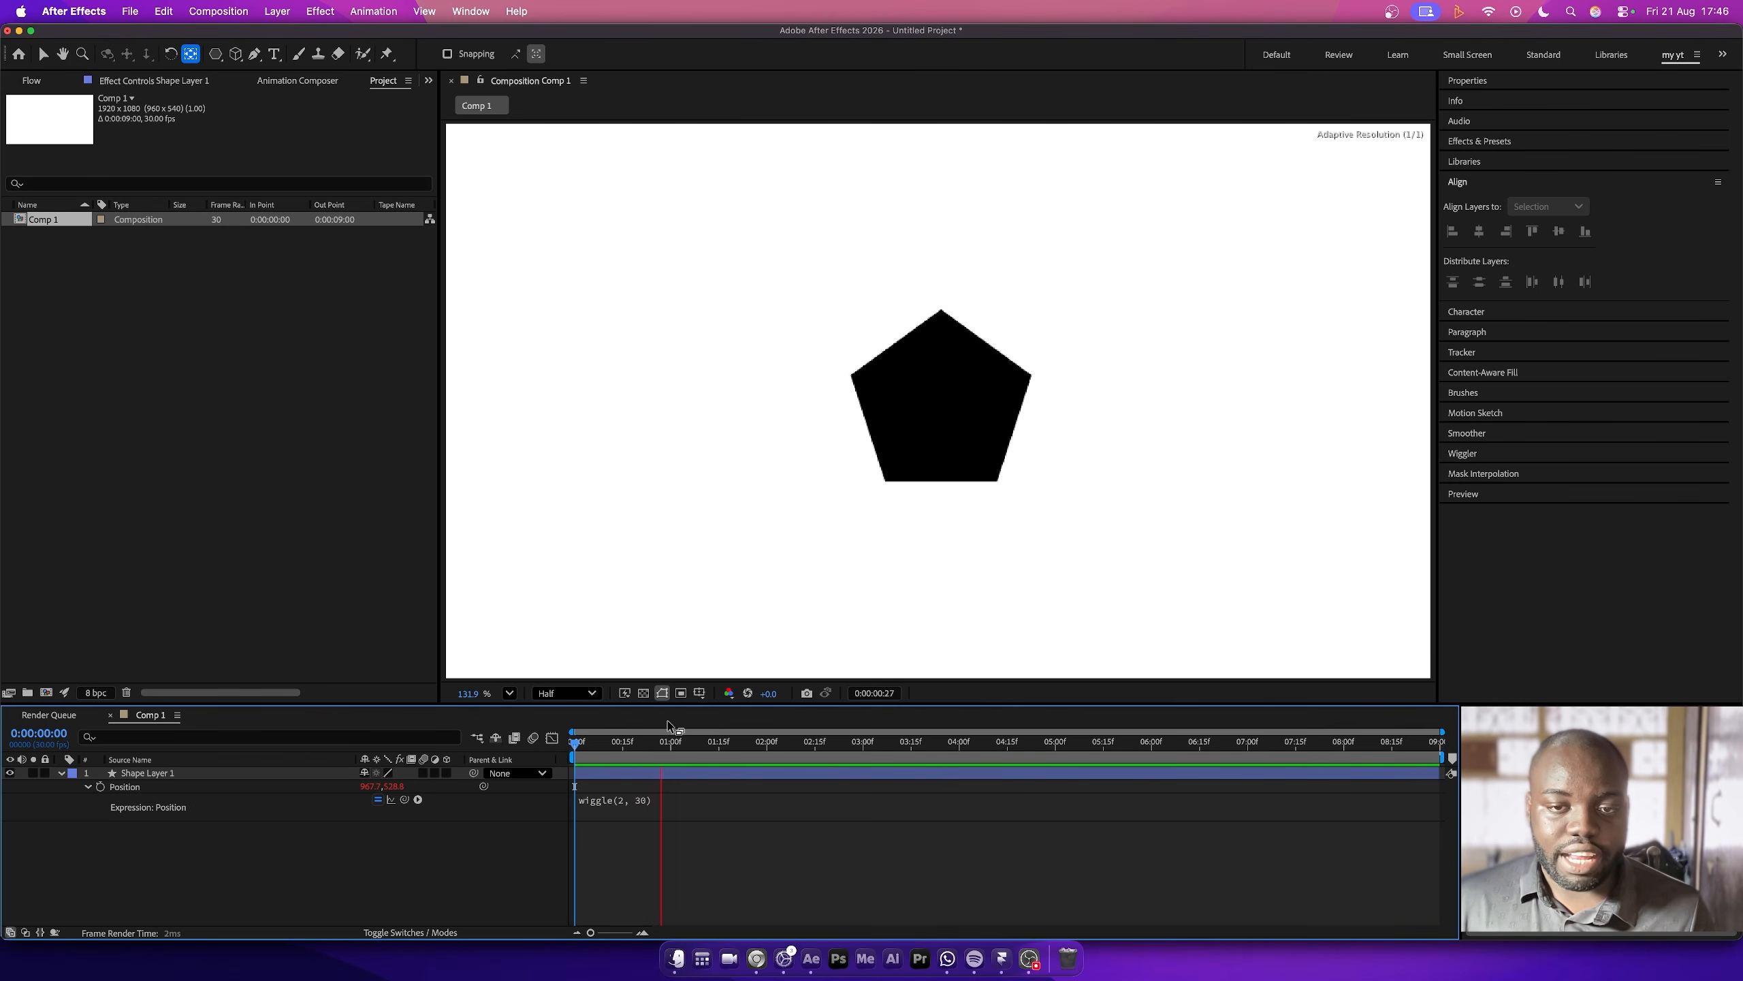
pyautogui.press('space')
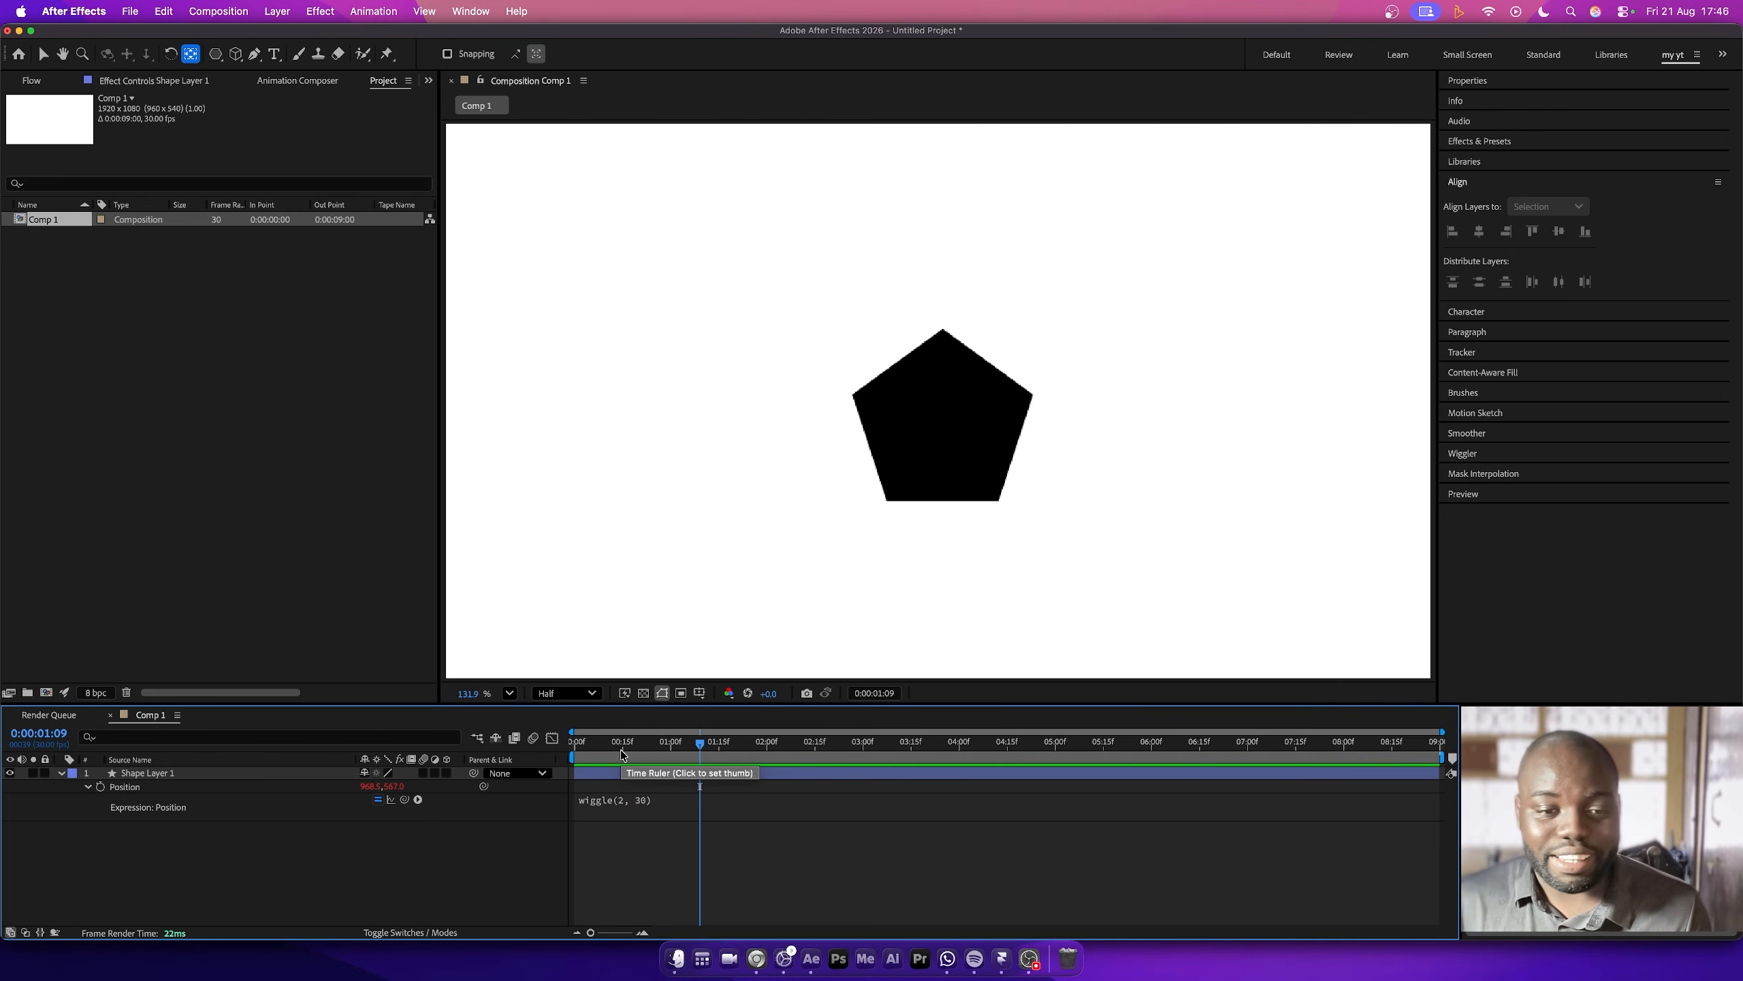
# - Reduce the wiggle amplitude in the Position expression to 10 and preview the motion from near the start
pyautogui.click(638, 801)
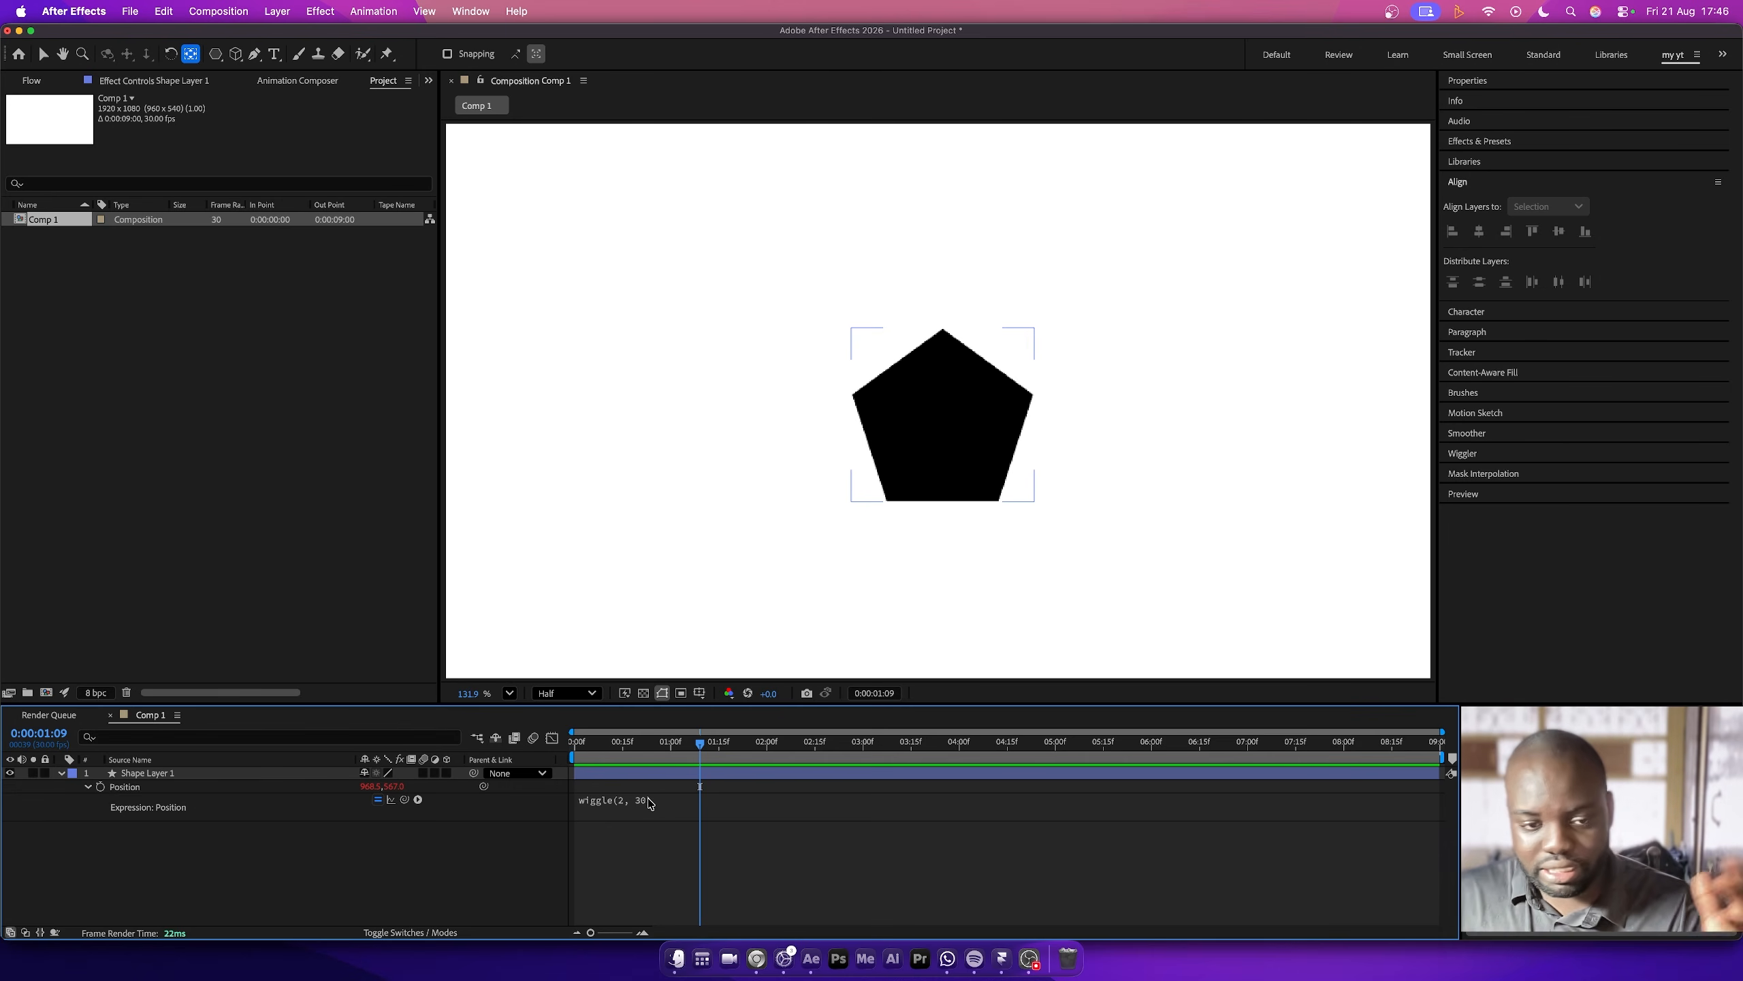
pyautogui.click(648, 803)
pyautogui.click(684, 802)
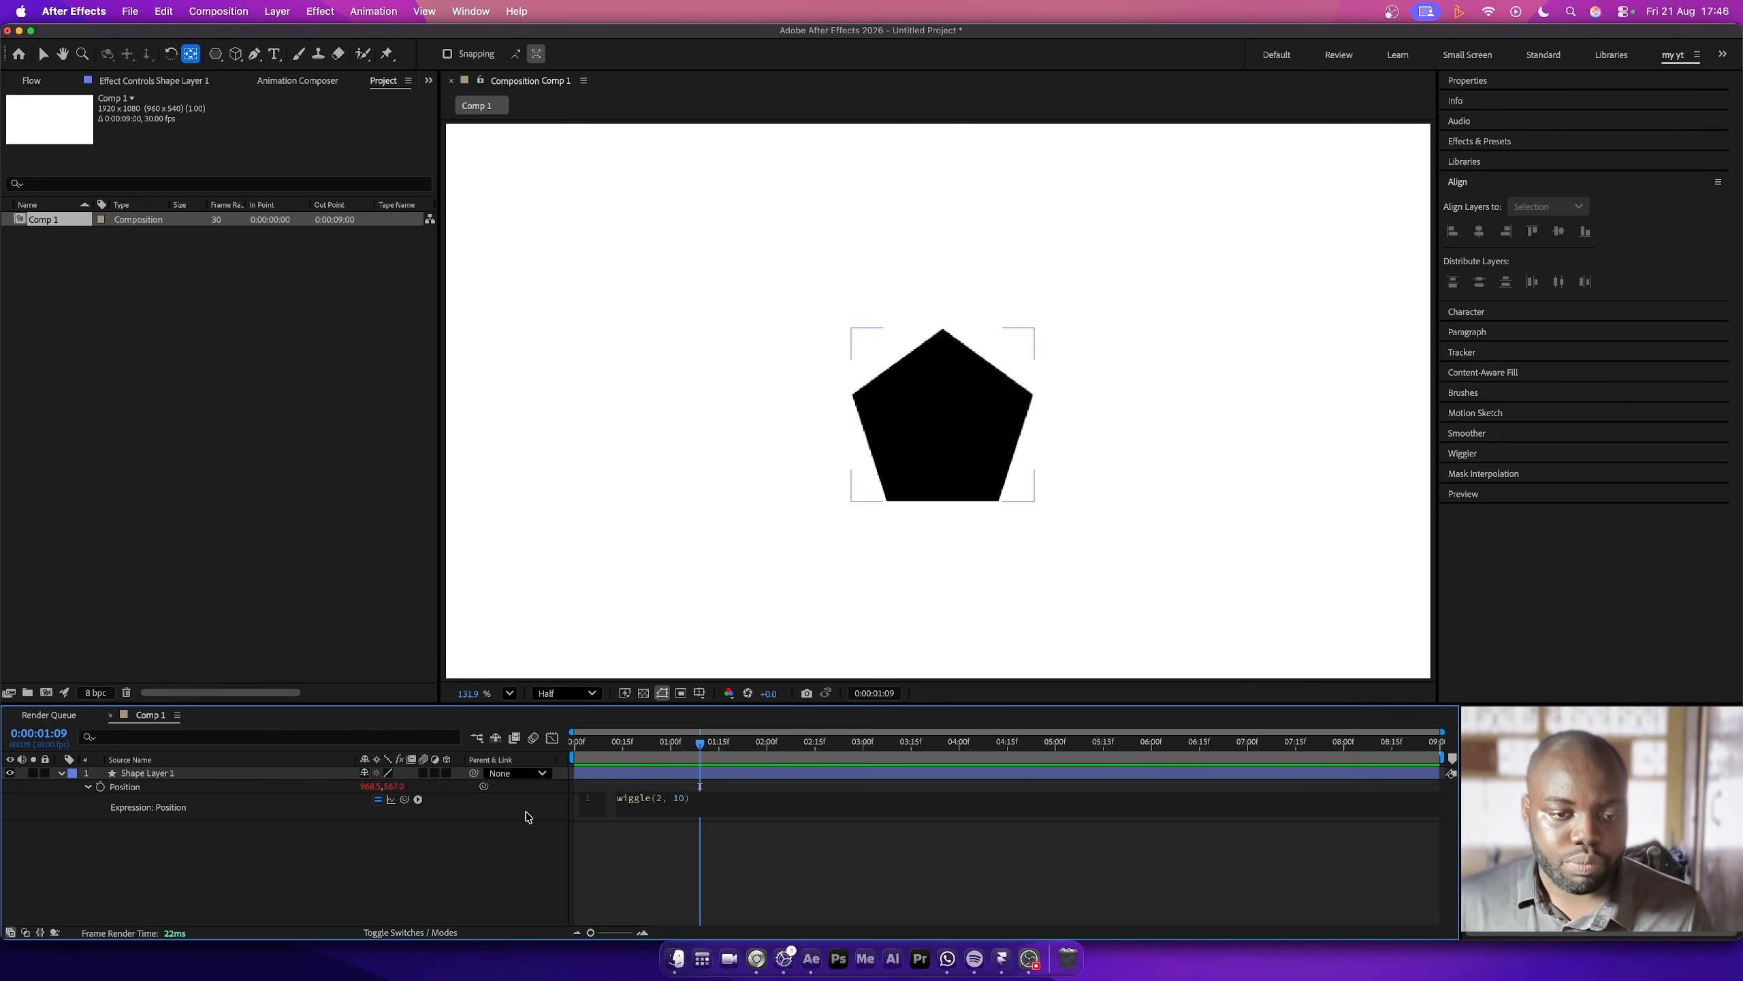
pyautogui.click(528, 816)
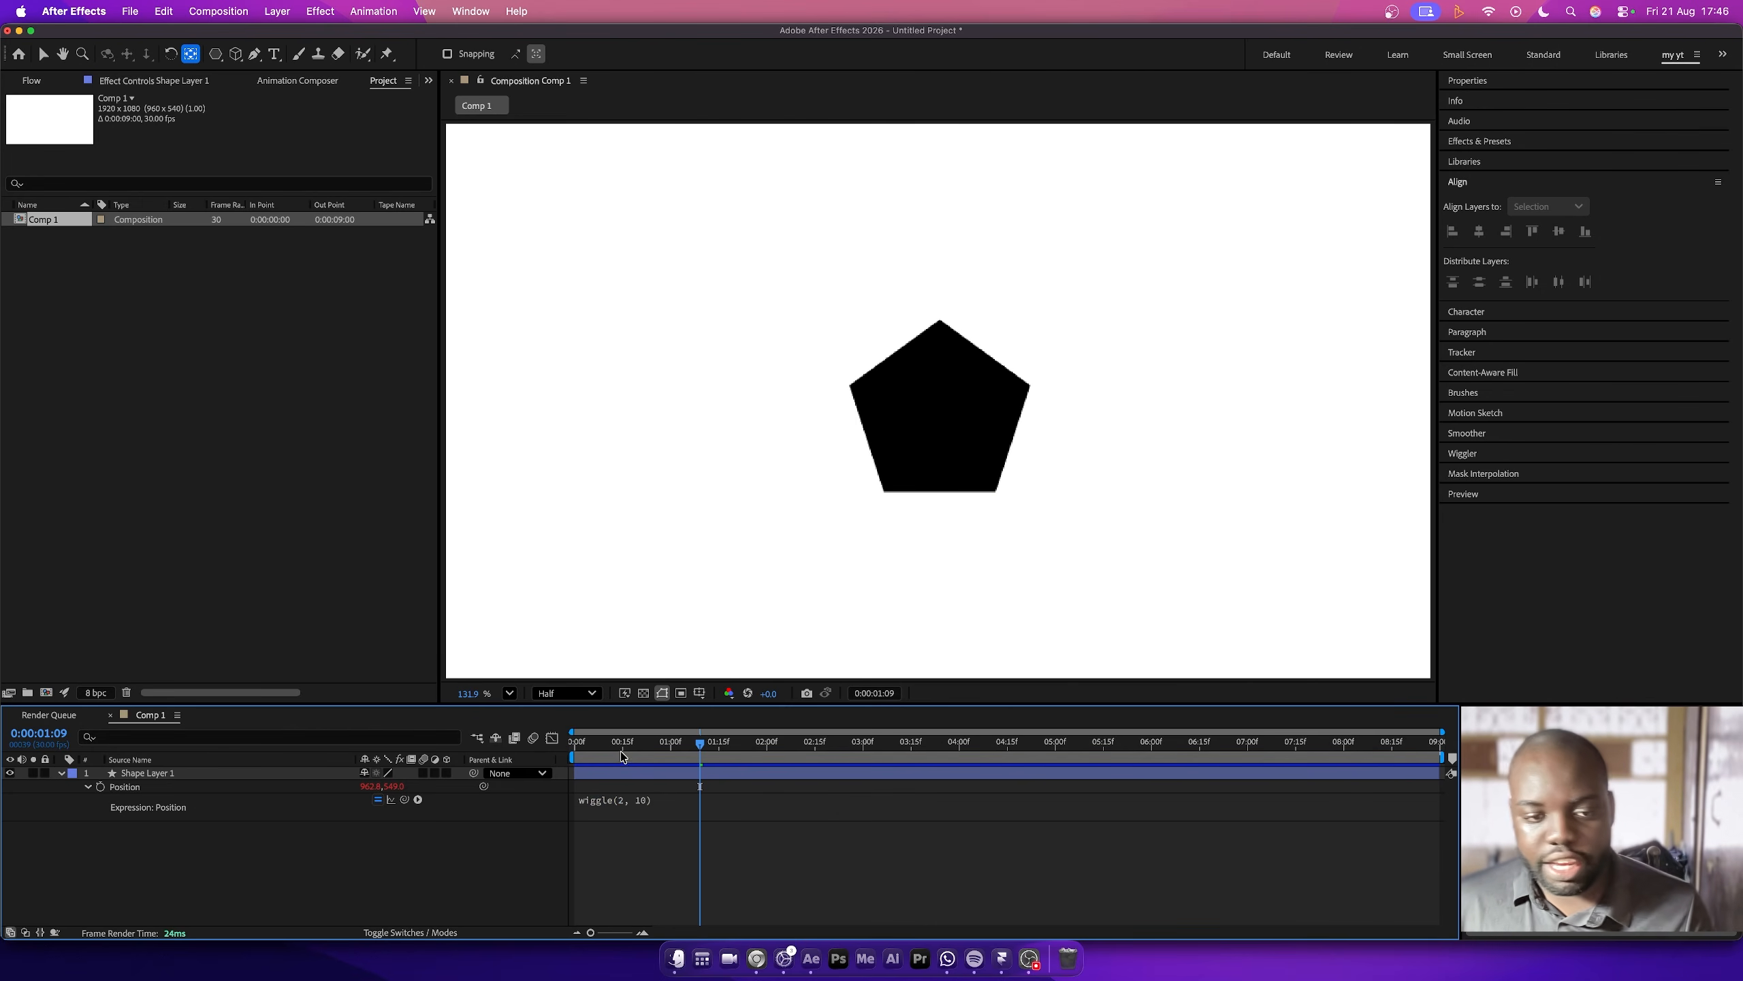
pyautogui.moveTo(622, 755)
pyautogui.mouseDown()
pyautogui.moveTo(568, 756)
pyautogui.moveTo(621, 758)
pyautogui.moveTo(596, 755)
pyautogui.mouseUp()
pyautogui.press('space')
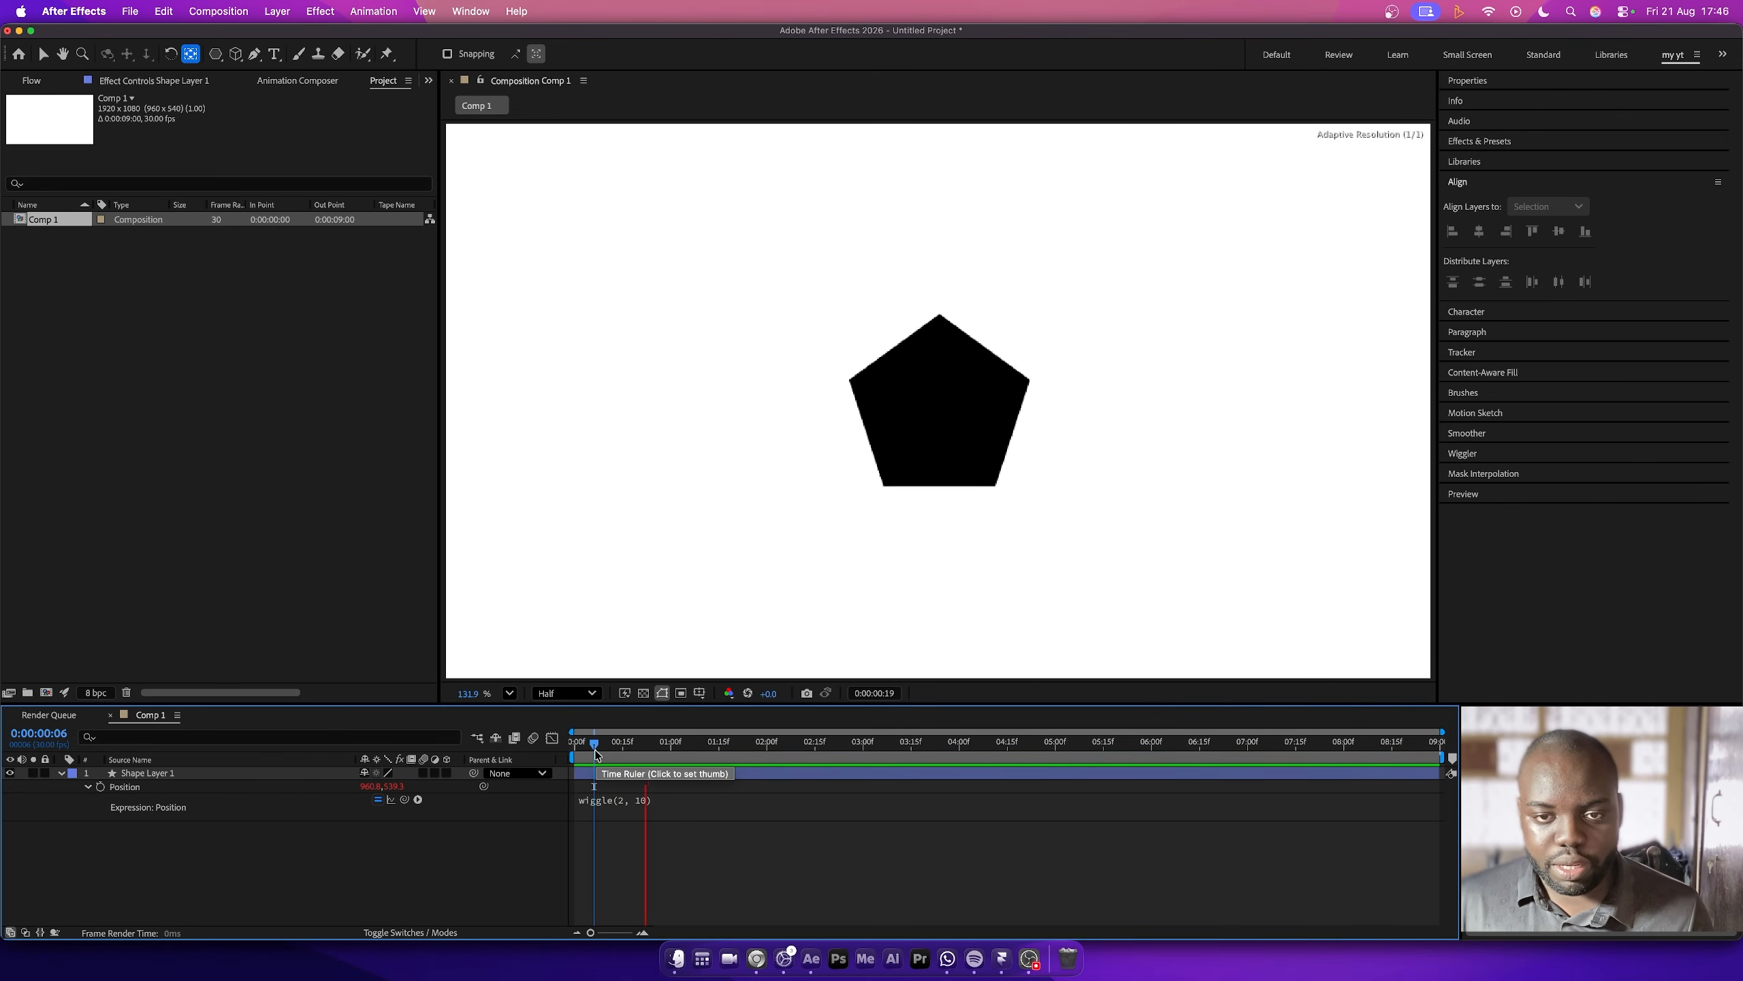
pyautogui.press('space')
# - Raise the wiggle frequency in the Position expression to 20 and preview the motion from the first frame
pyautogui.click(633, 797)
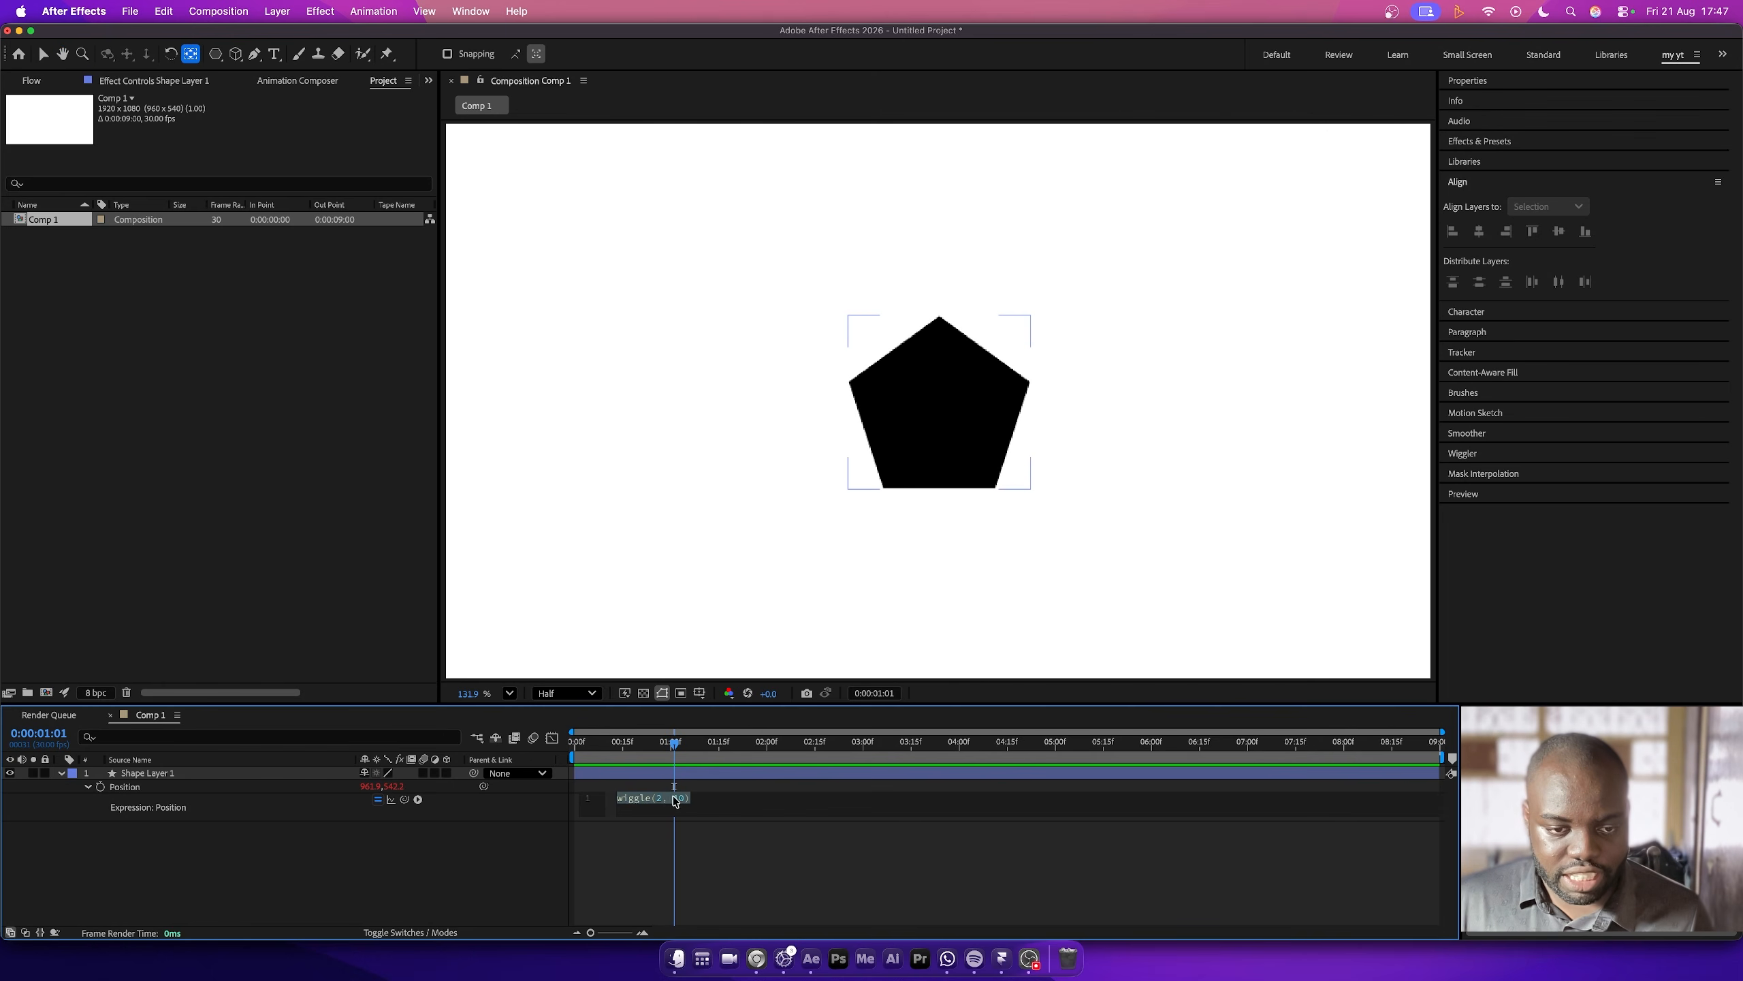
pyautogui.click(661, 798)
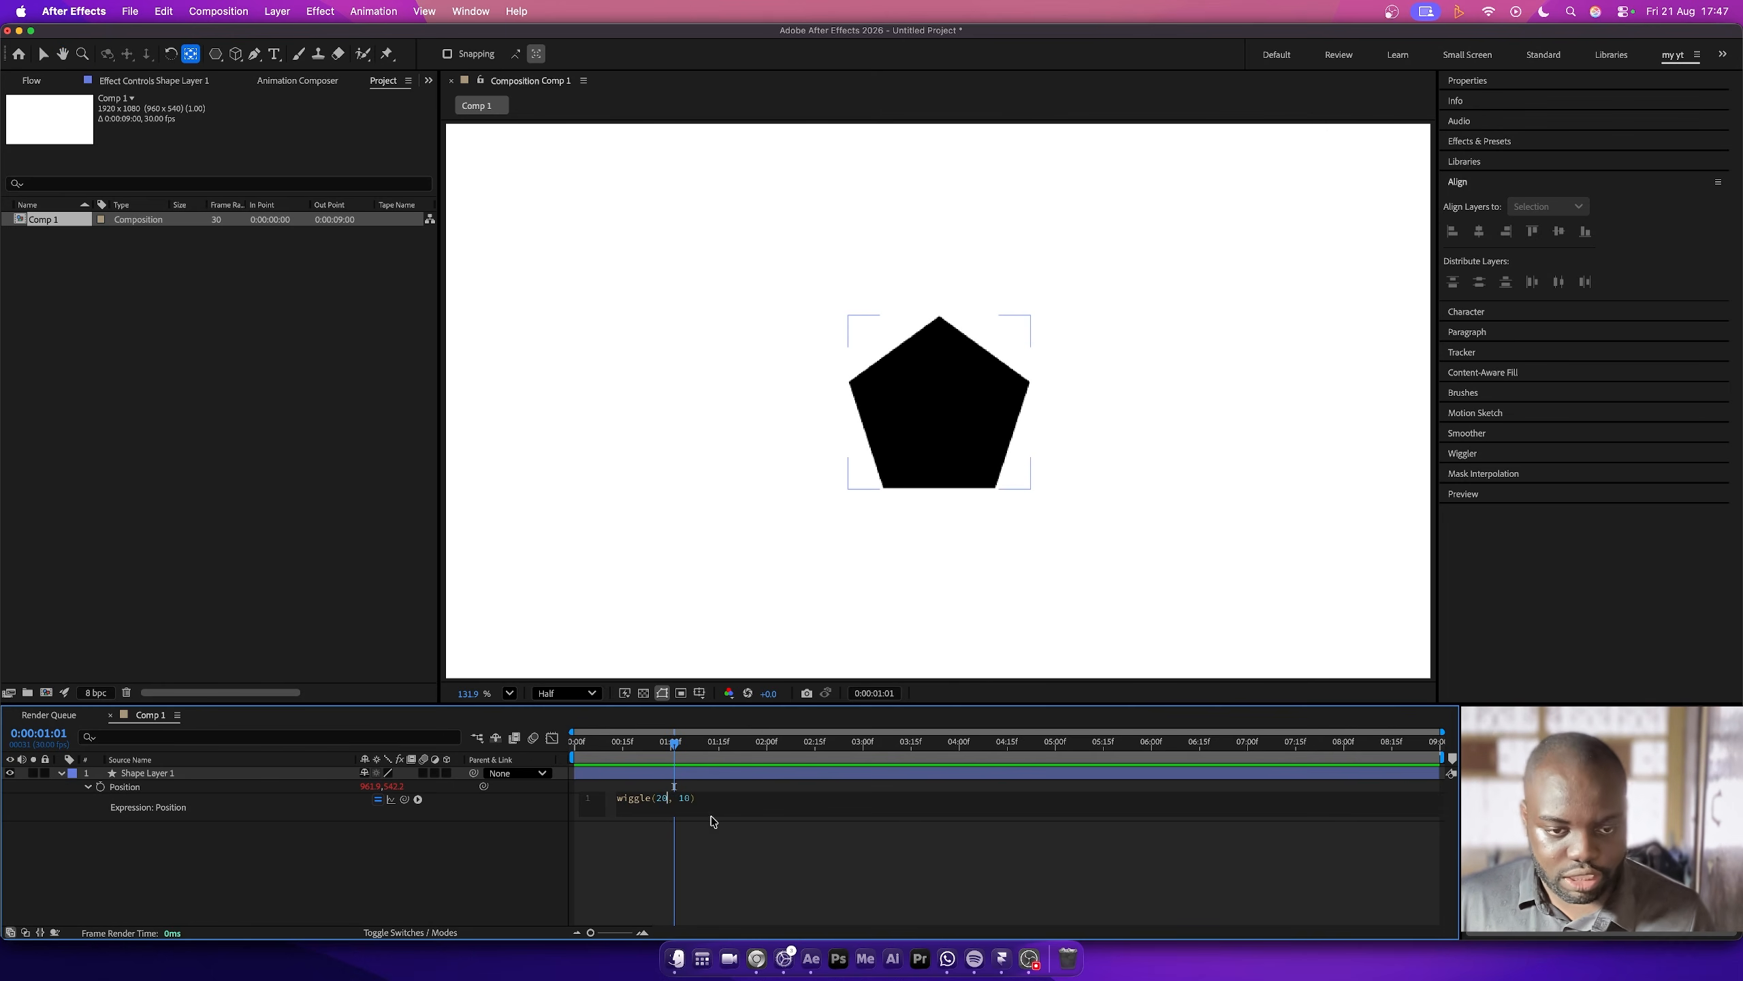
pyautogui.click(711, 821)
pyautogui.moveTo(613, 744); pyautogui.dragTo(536, 738)
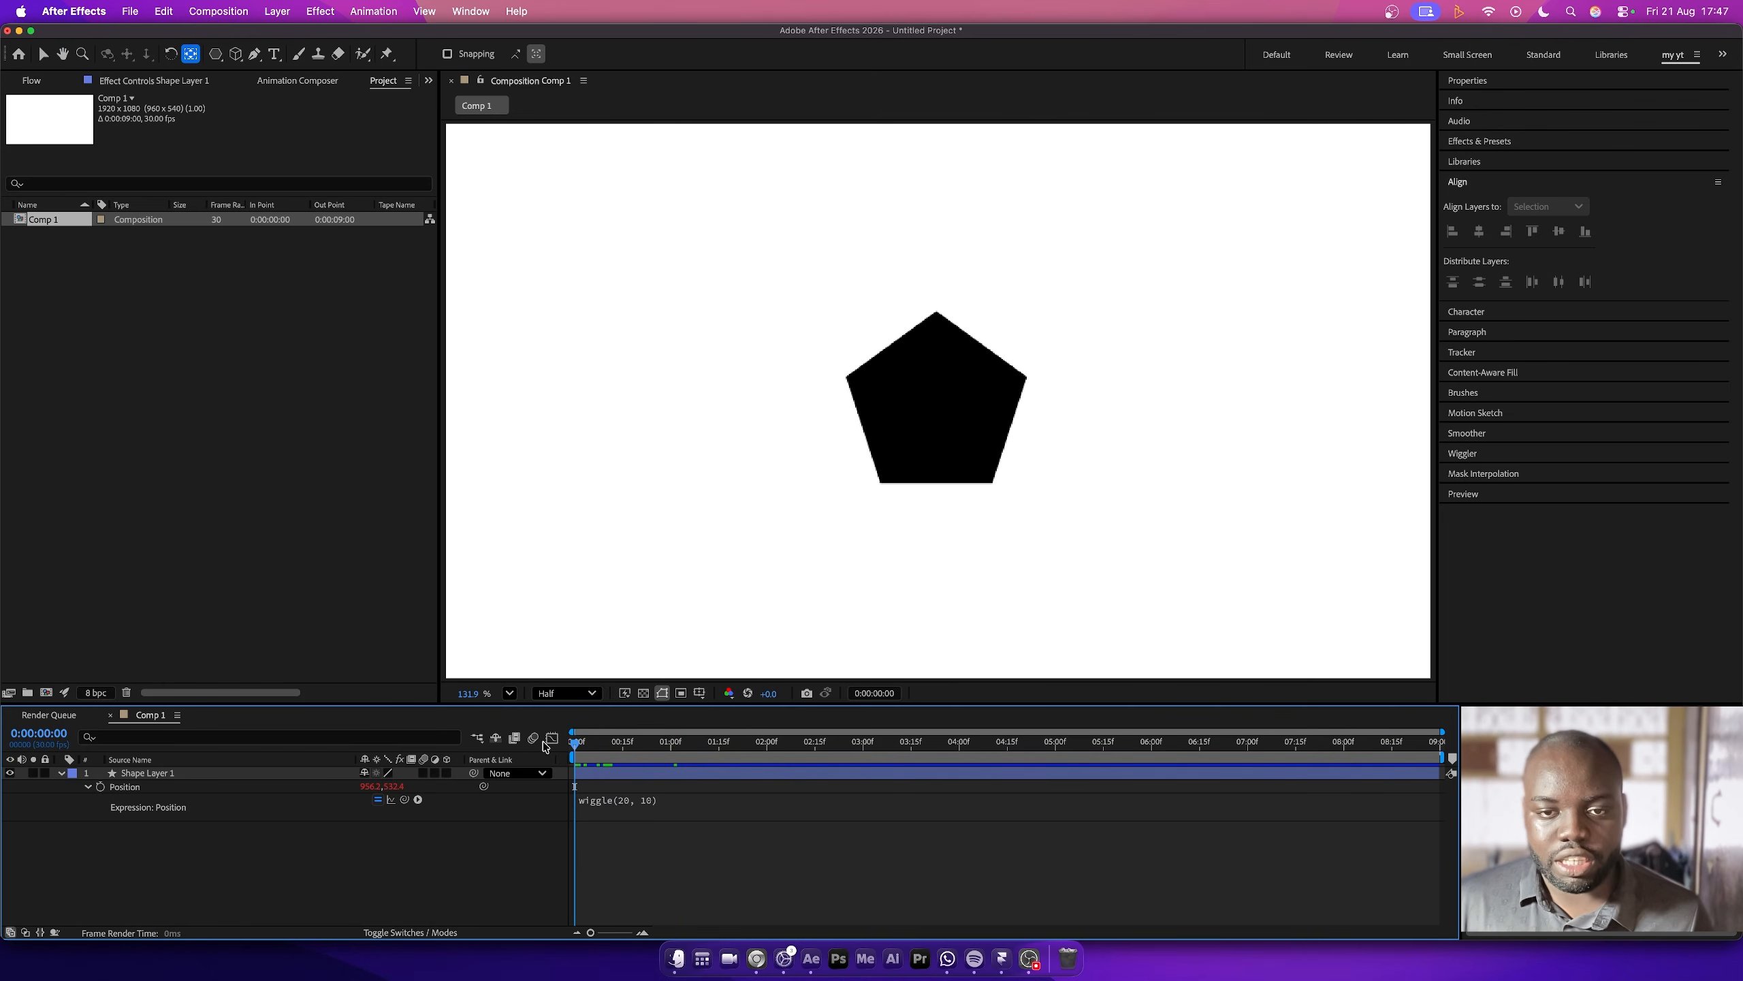
pyautogui.press('space')
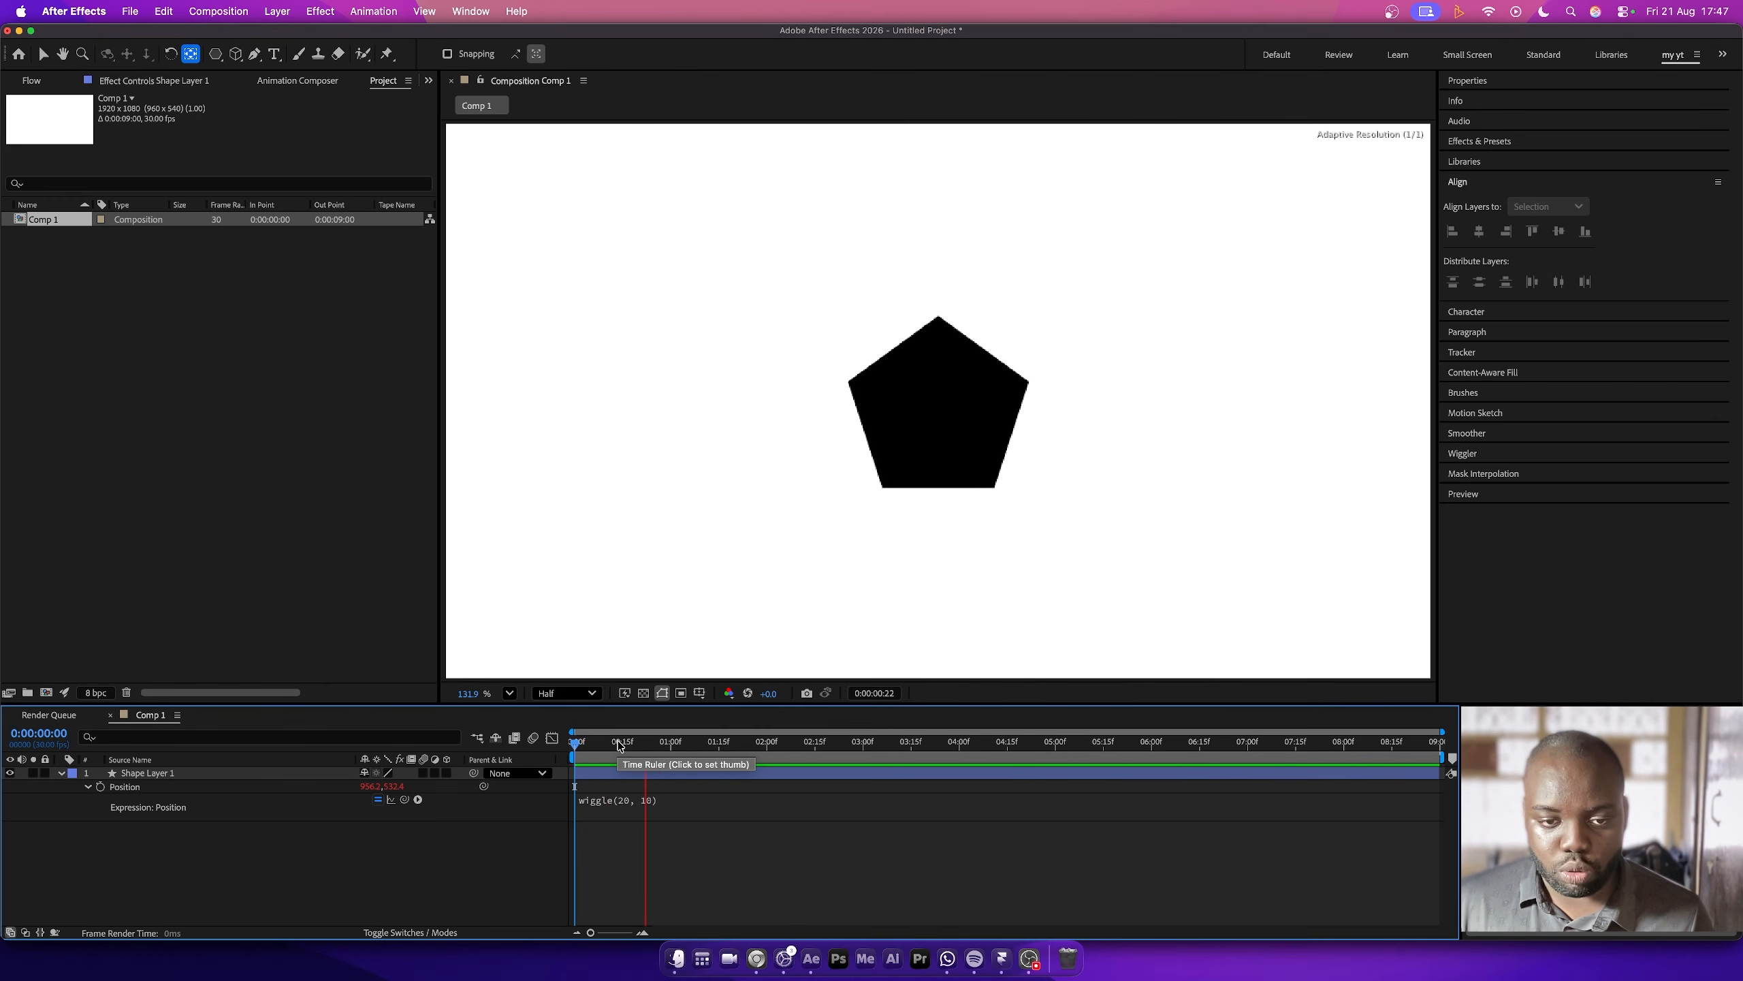
pyautogui.click(665, 745)
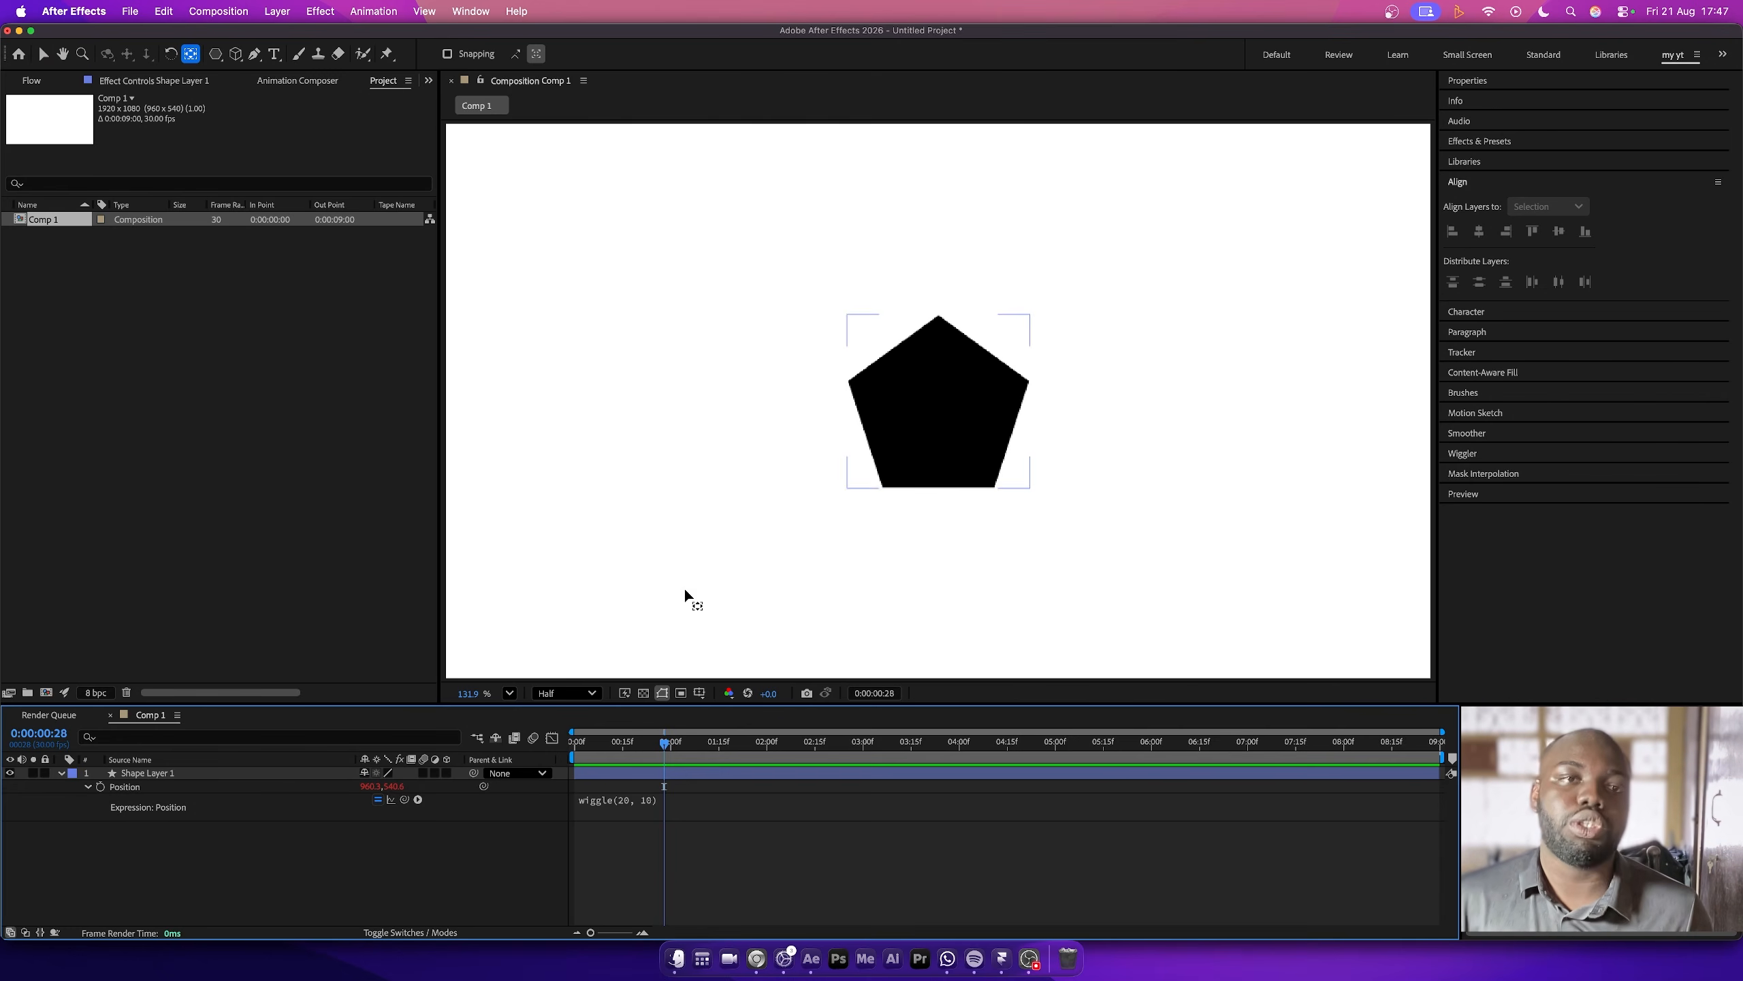
# - Add a Slider Control effect to the shape layer and duplicate it
pyautogui.click(329, 14)
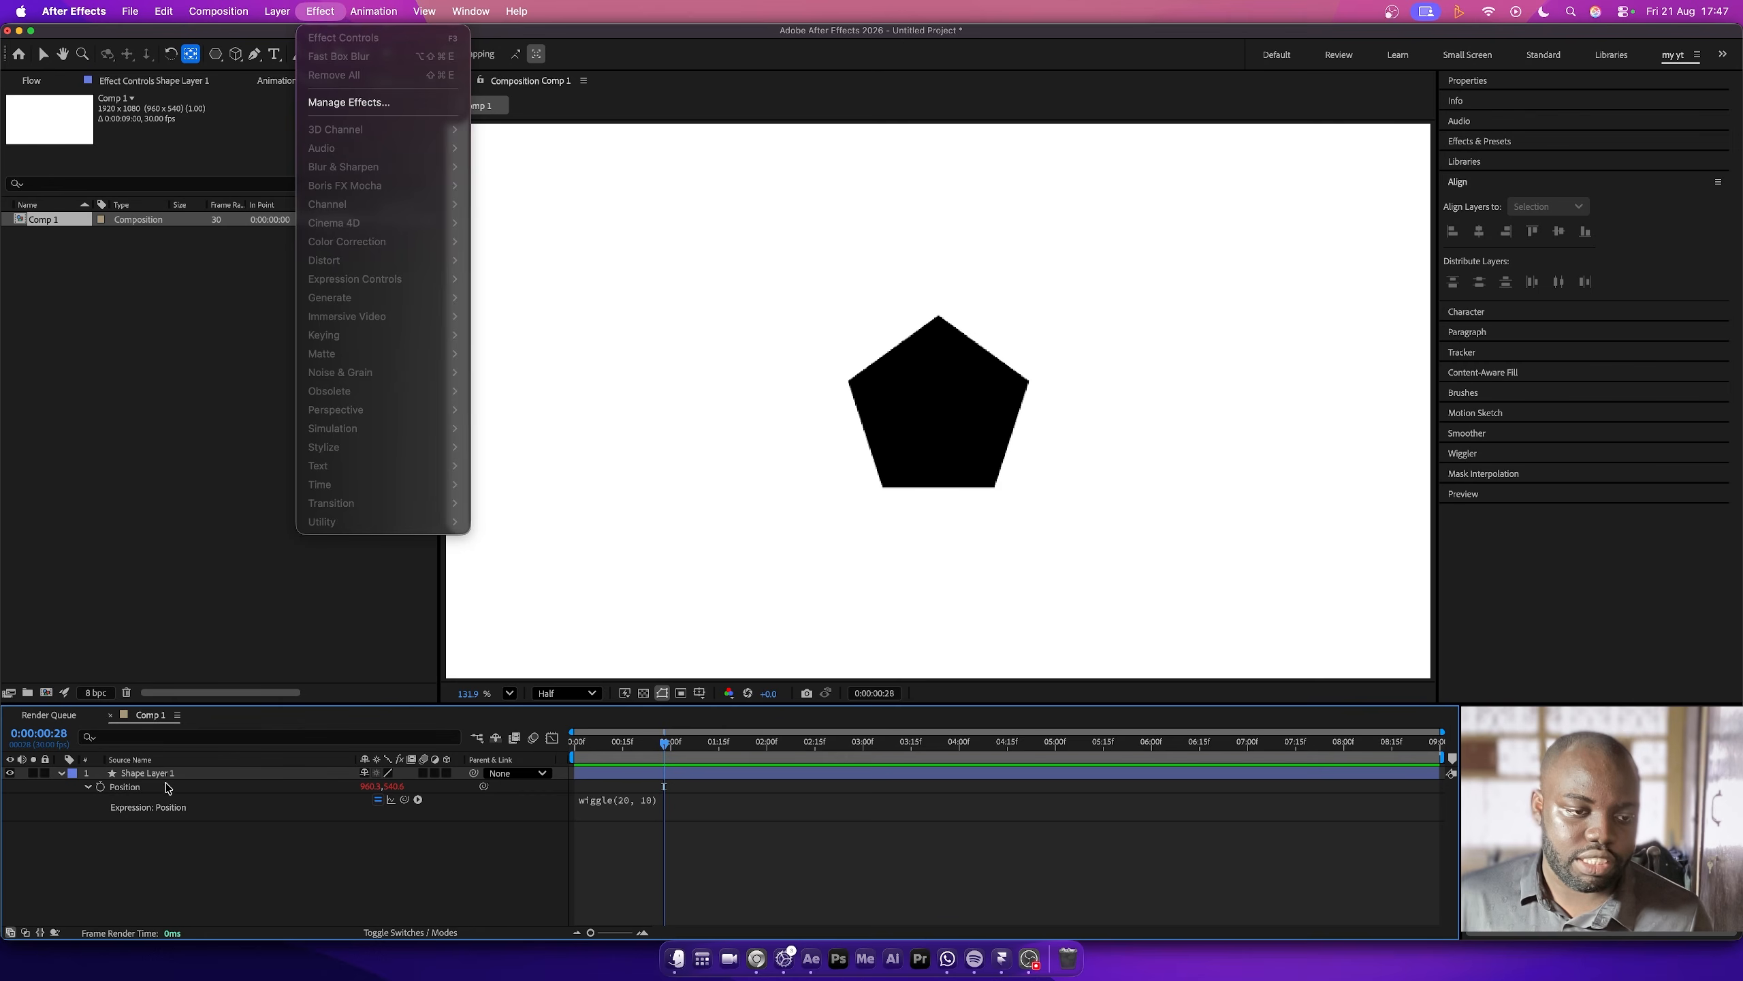
pyautogui.click(166, 786)
pyautogui.click(151, 788)
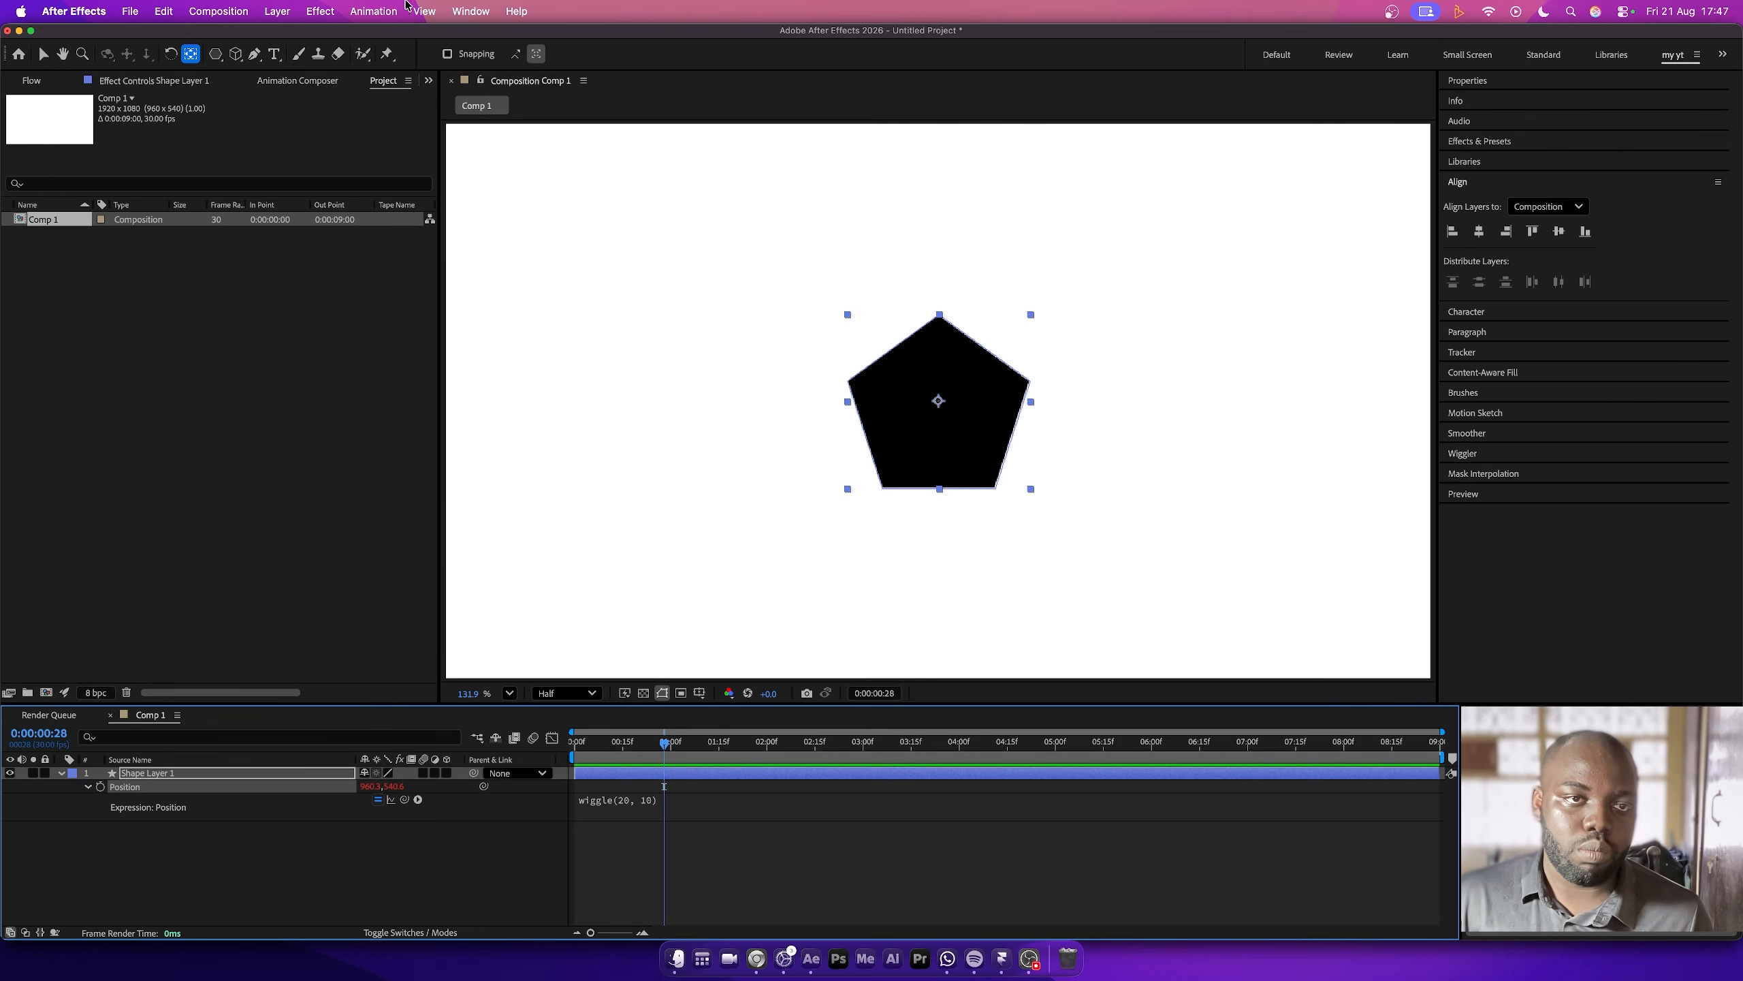
pyautogui.click(328, 11)
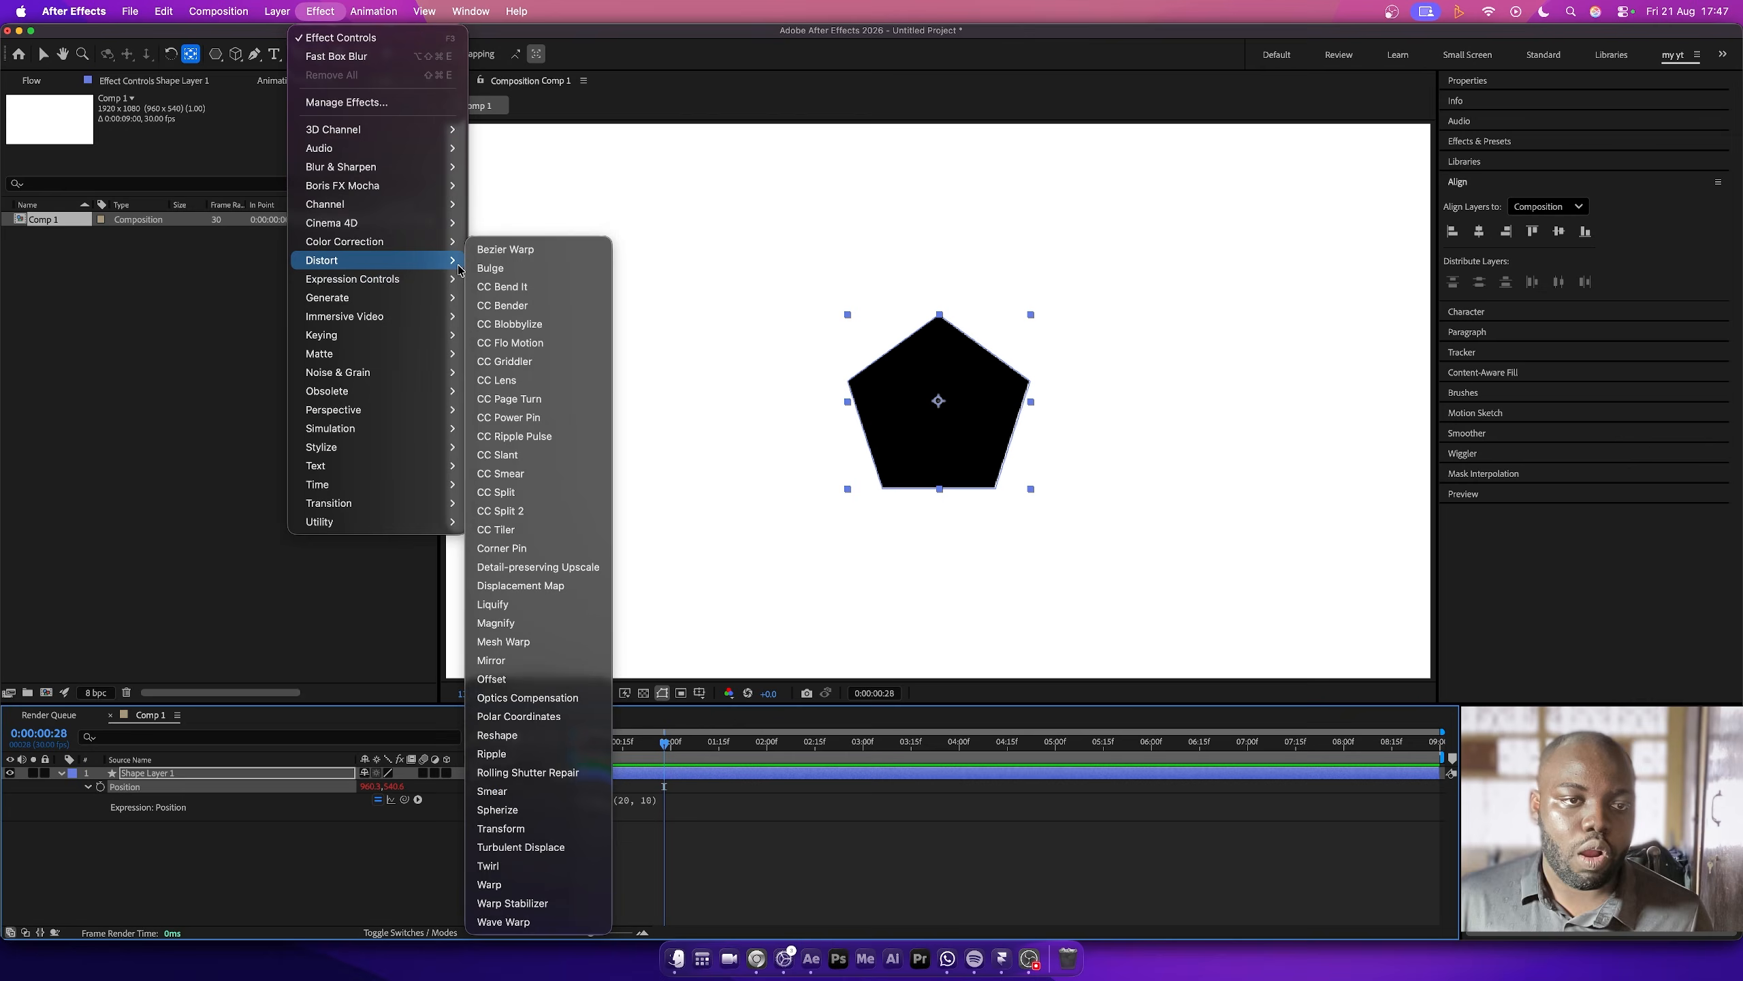
pyautogui.moveTo(412, 281)
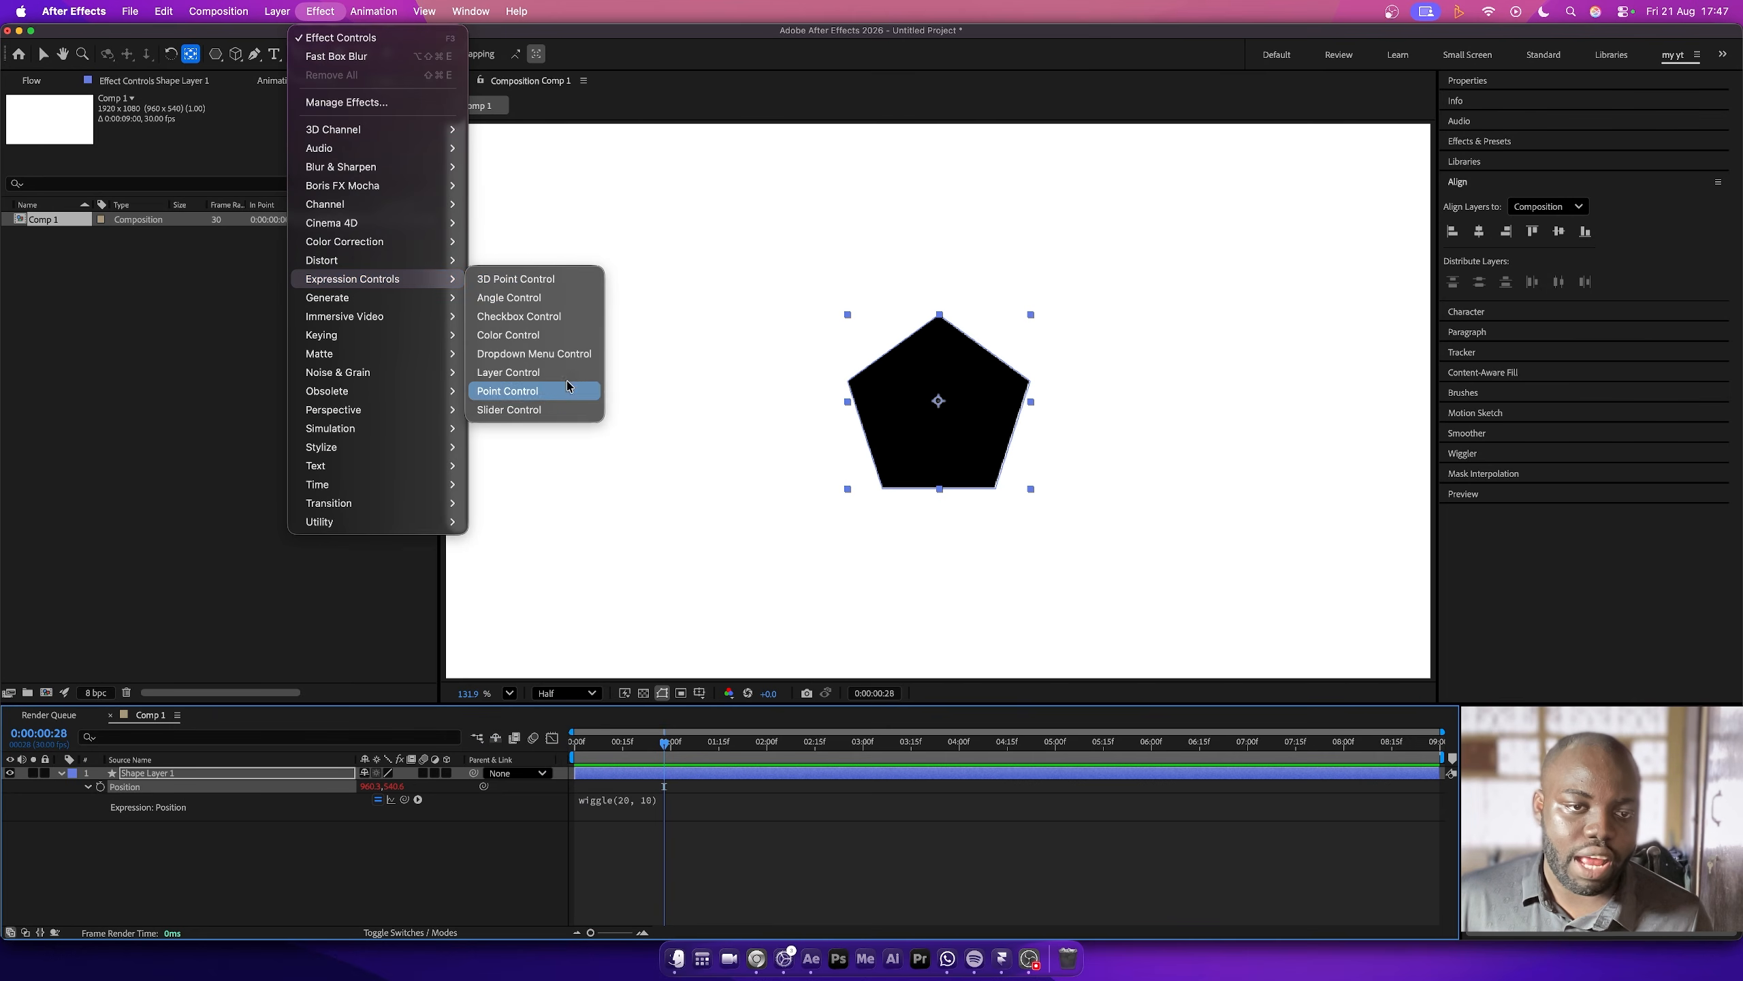
pyautogui.click(537, 409)
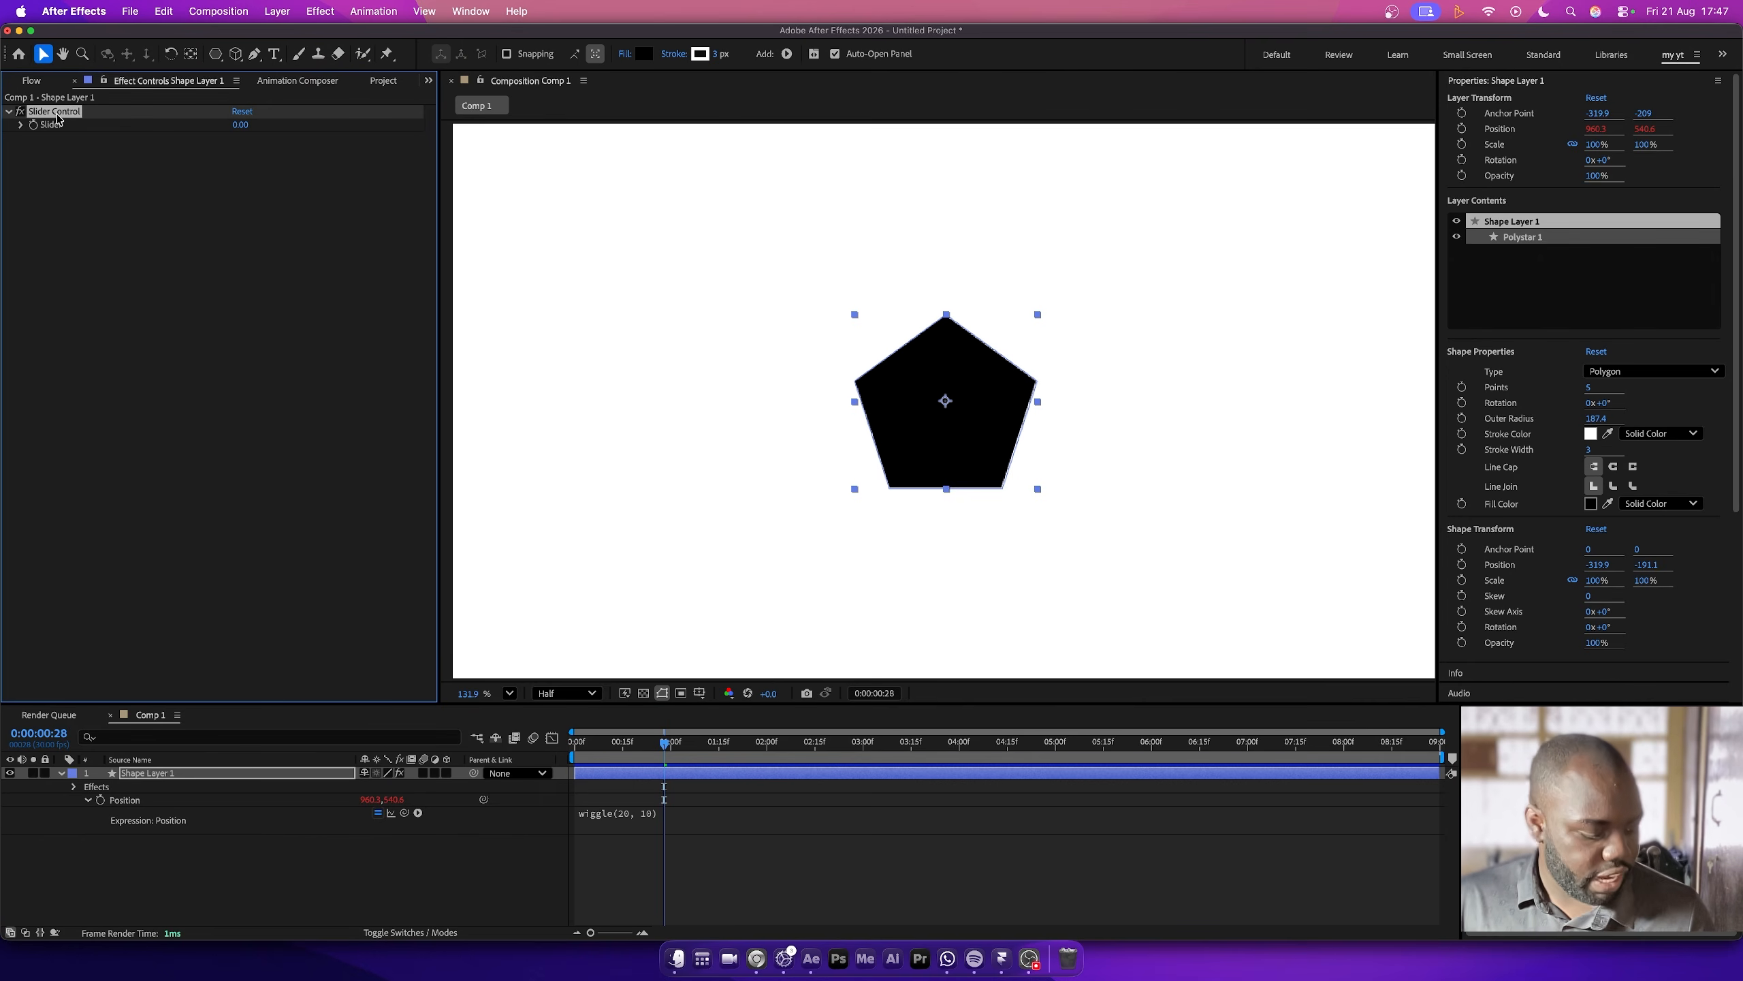
pyautogui.press('super+d')
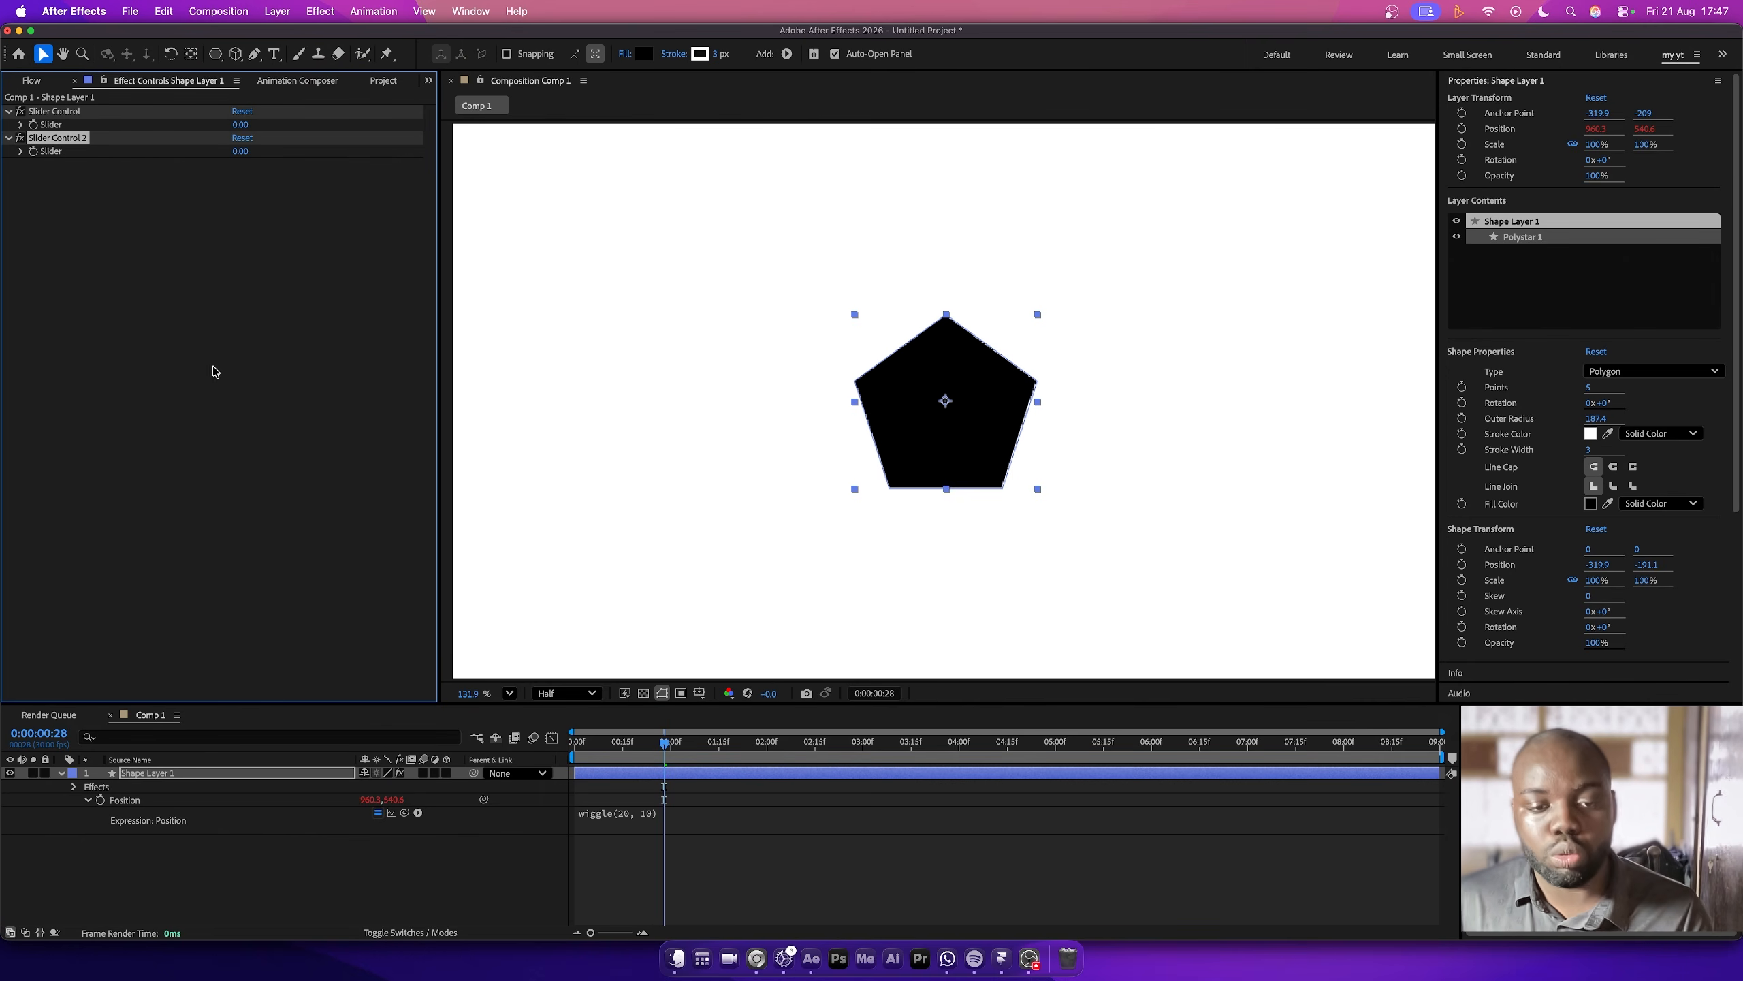
# - Link the wiggle frequency to the first Slider Control and the amplitude to Slider Control 2, and preview the result
pyautogui.click(632, 827)
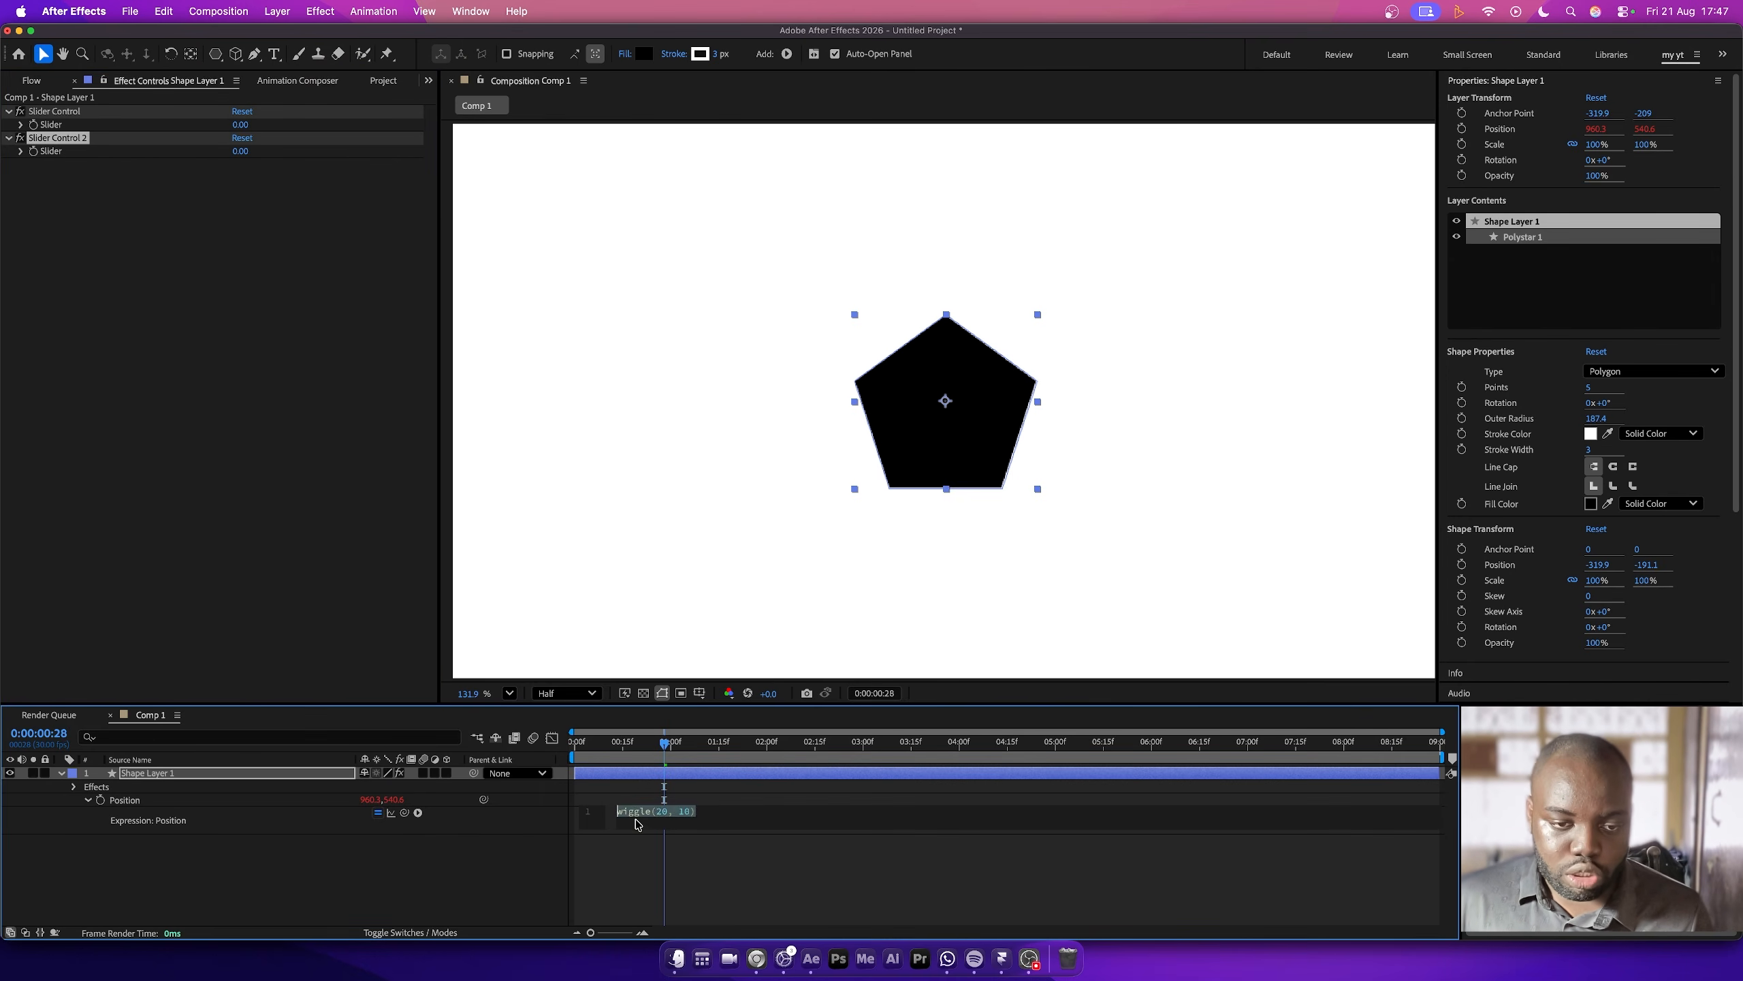
pyautogui.click(653, 812)
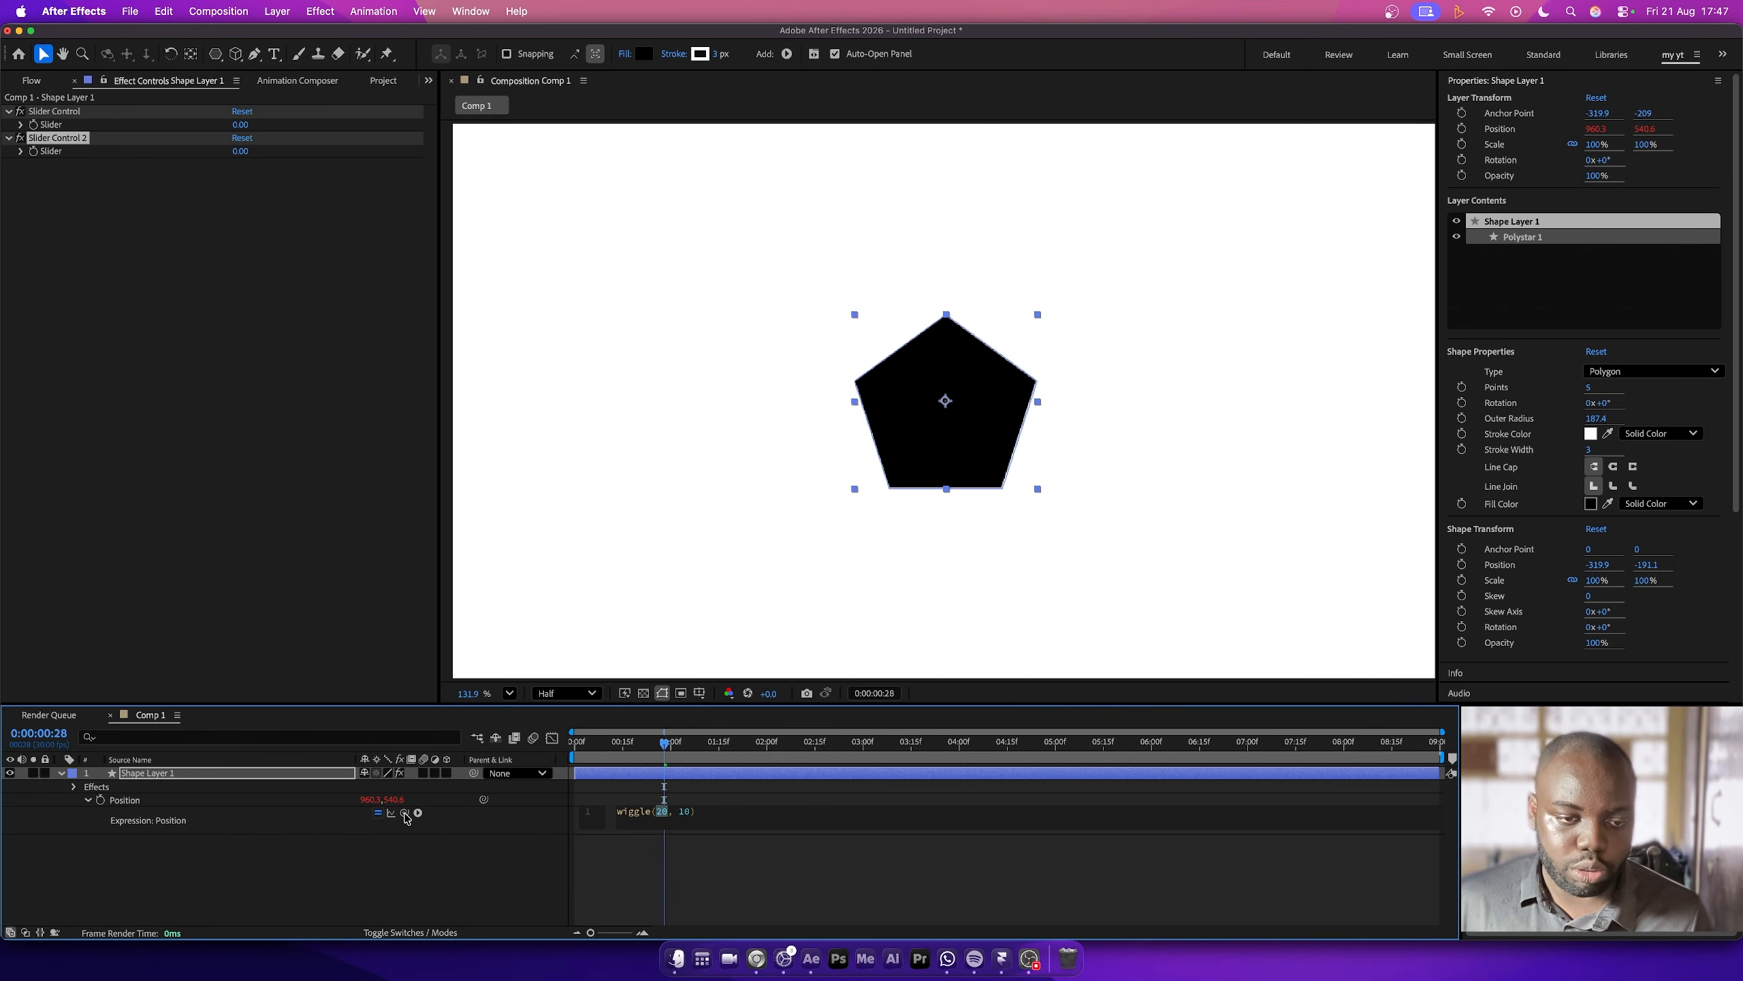
pyautogui.moveTo(405, 815); pyautogui.dragTo(55, 124)
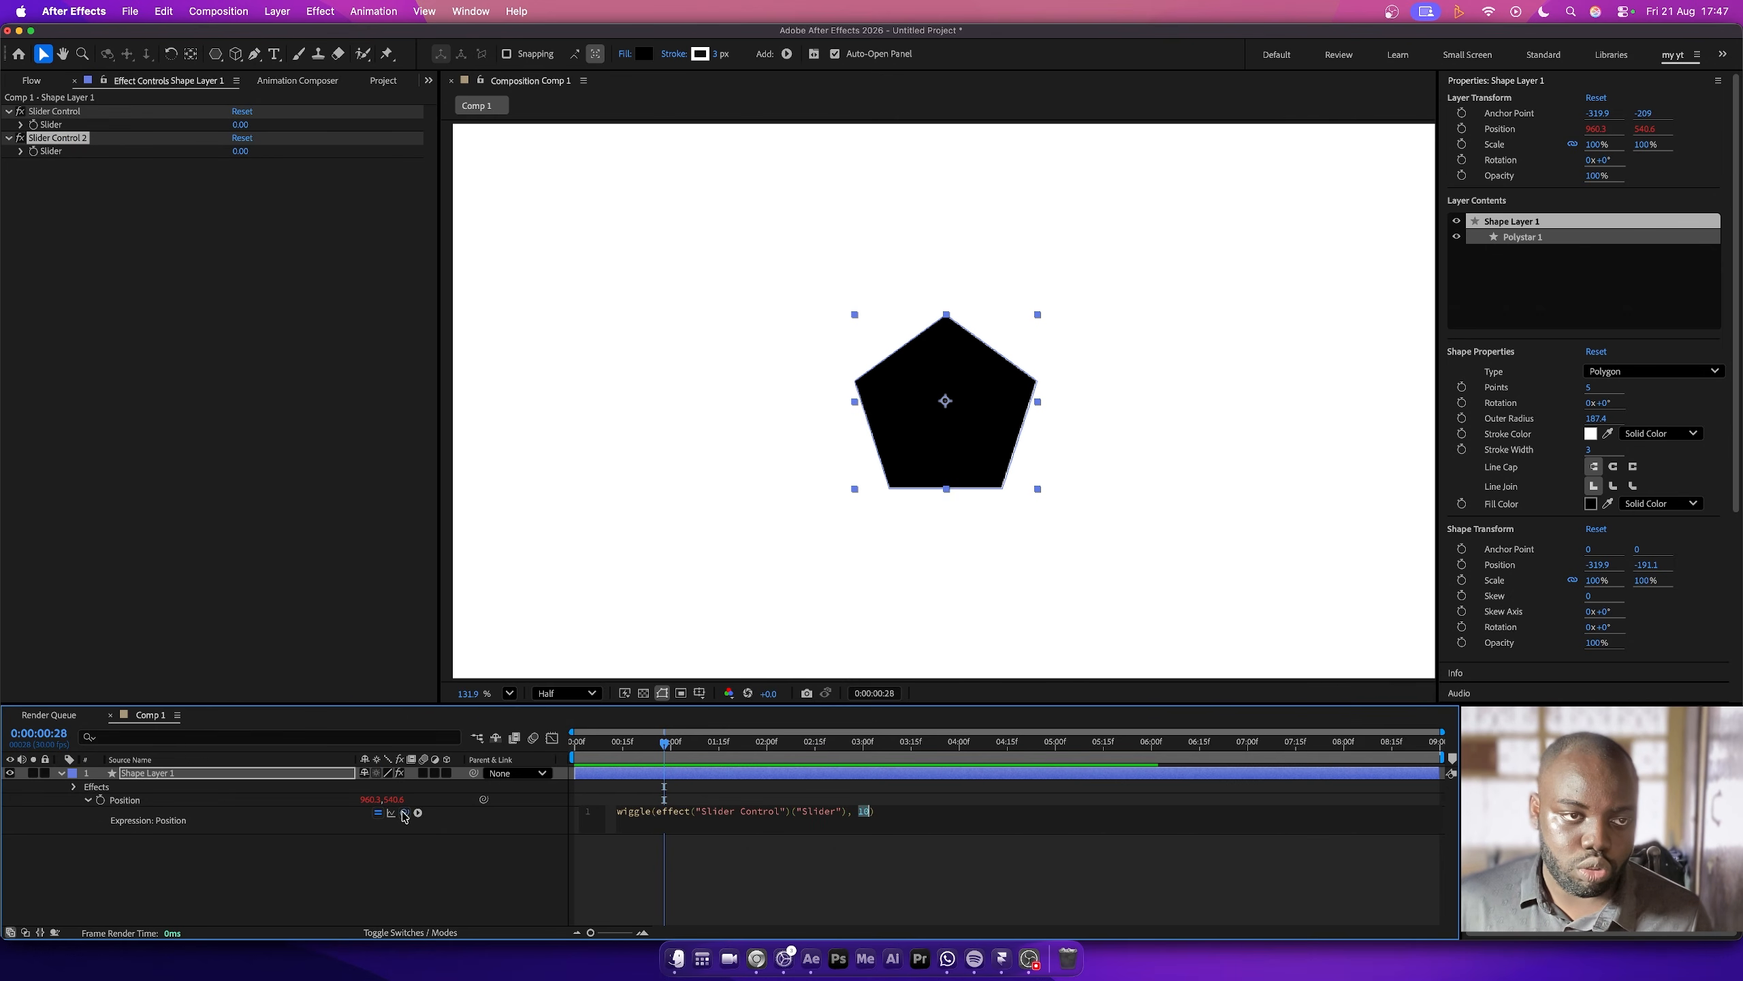
pyautogui.moveTo(404, 815); pyautogui.dragTo(58, 153)
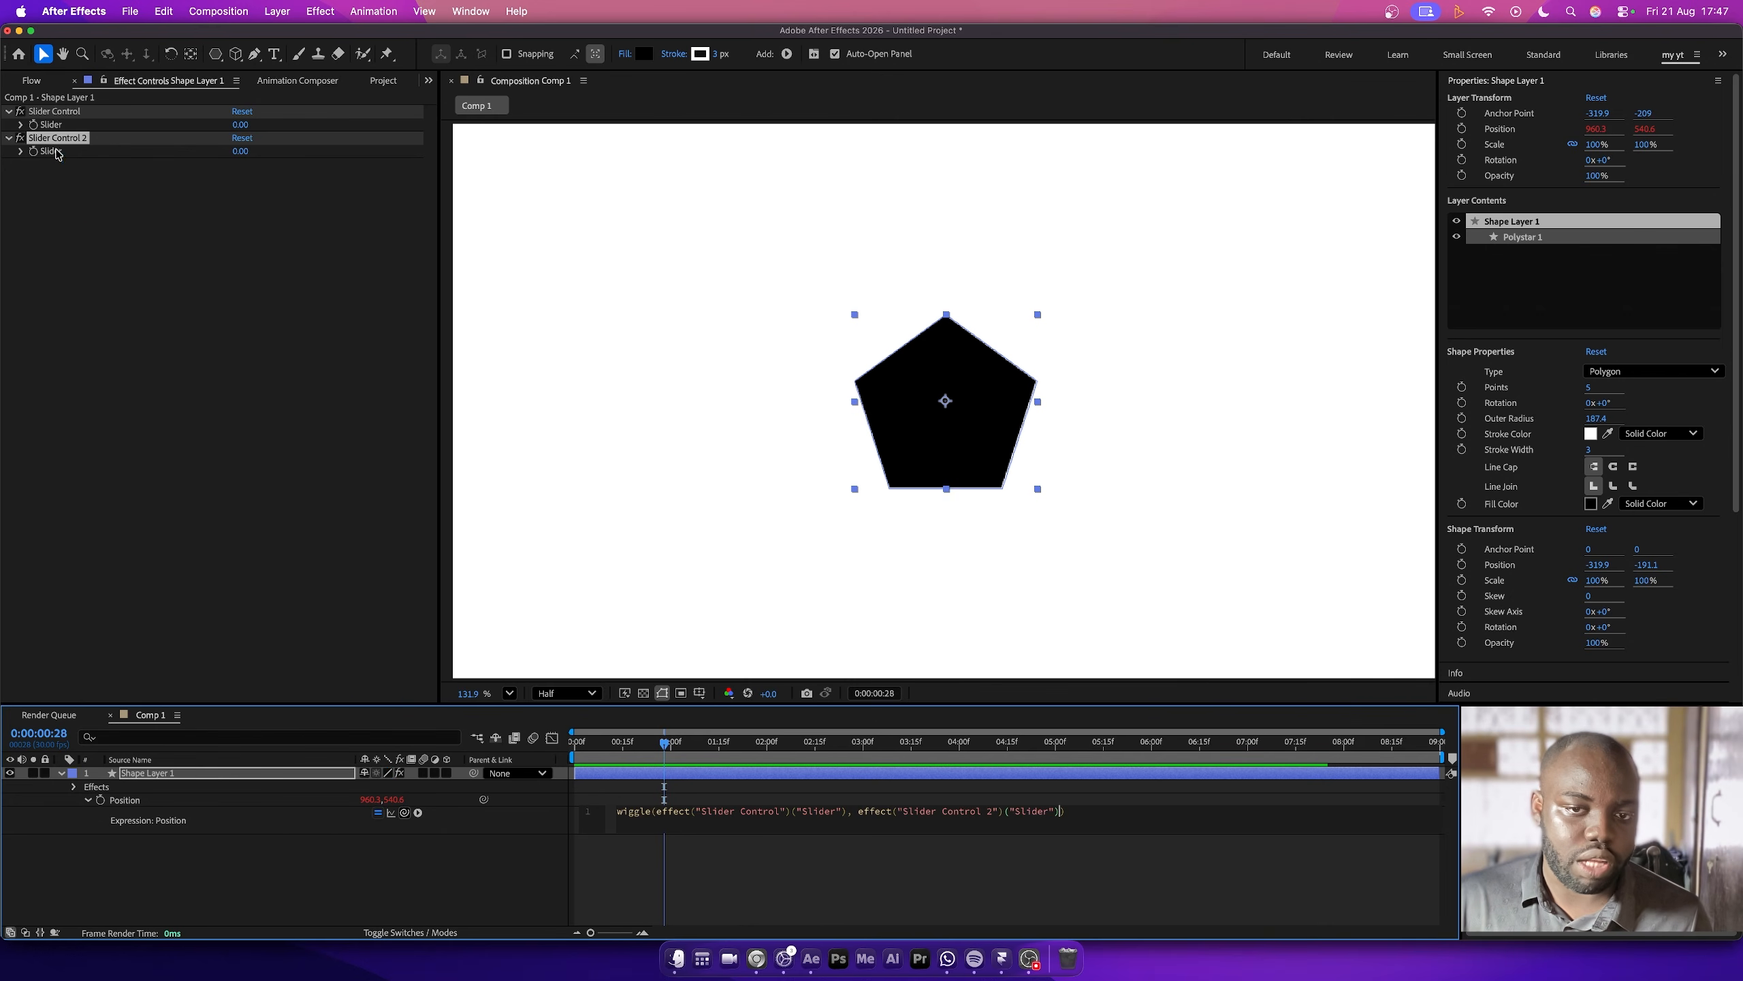
pyautogui.moveTo(591, 750); pyautogui.dragTo(533, 754)
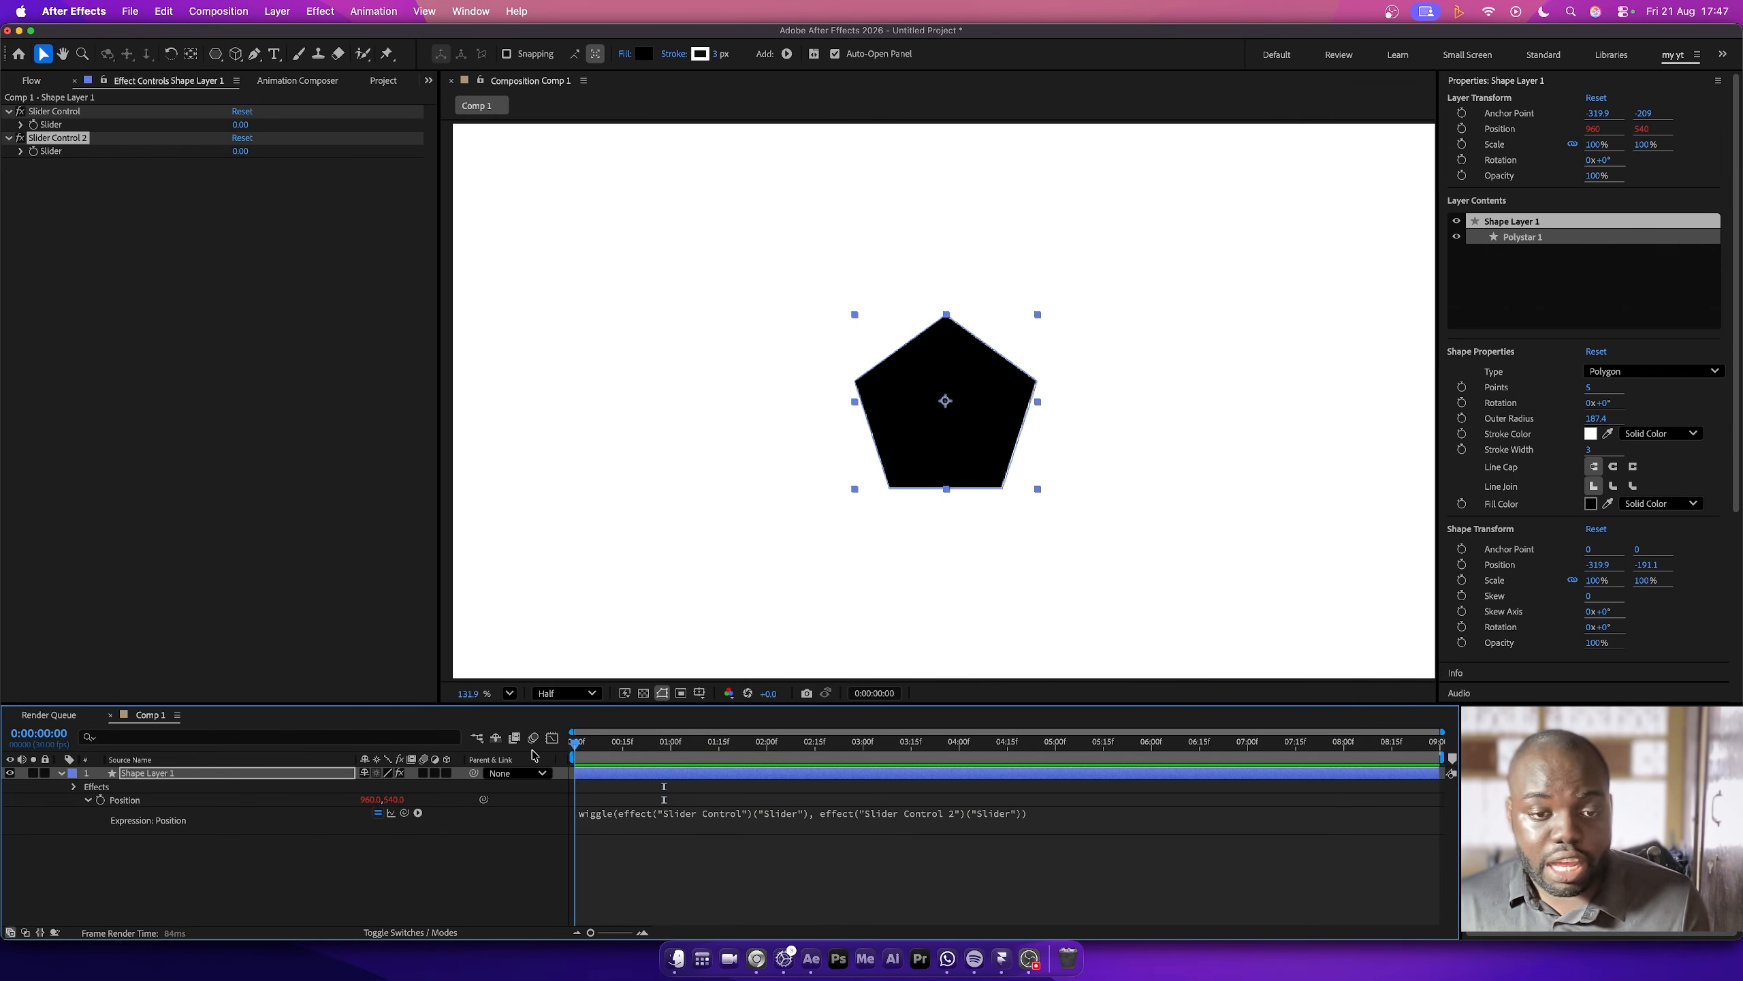
pyautogui.press('space')
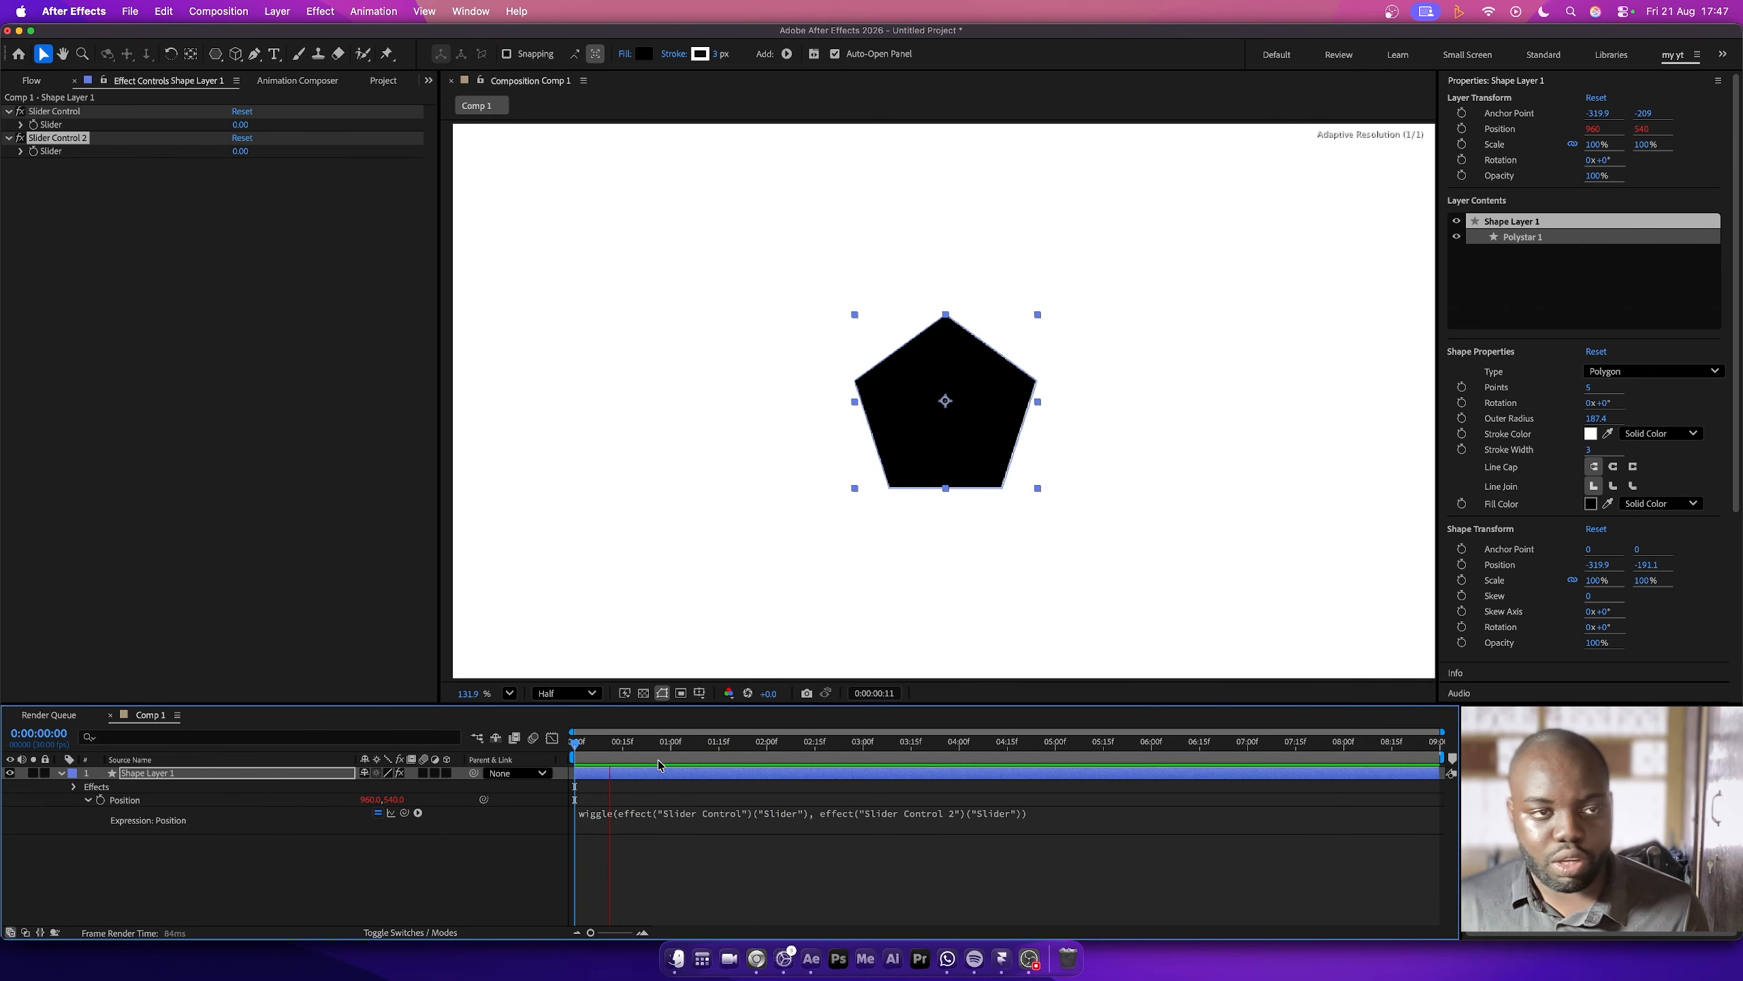
pyautogui.click(660, 764)
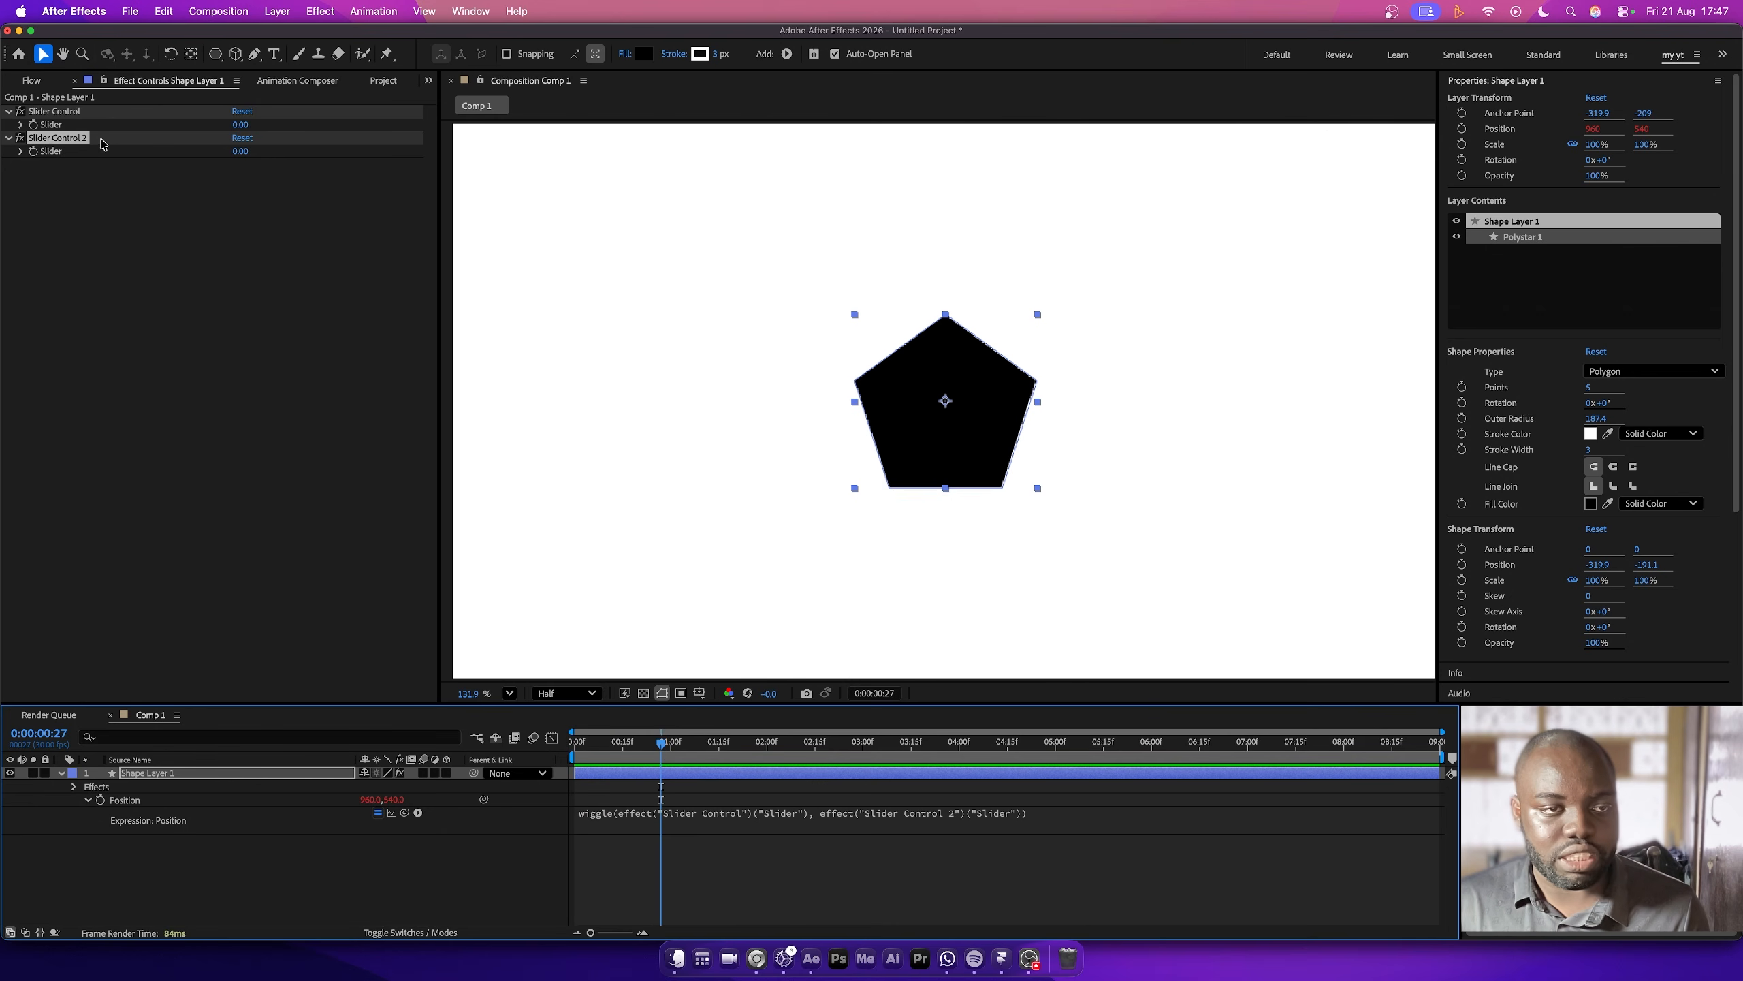
# - Rename the first Slider Control effect as freq
pyautogui.click(53, 112)
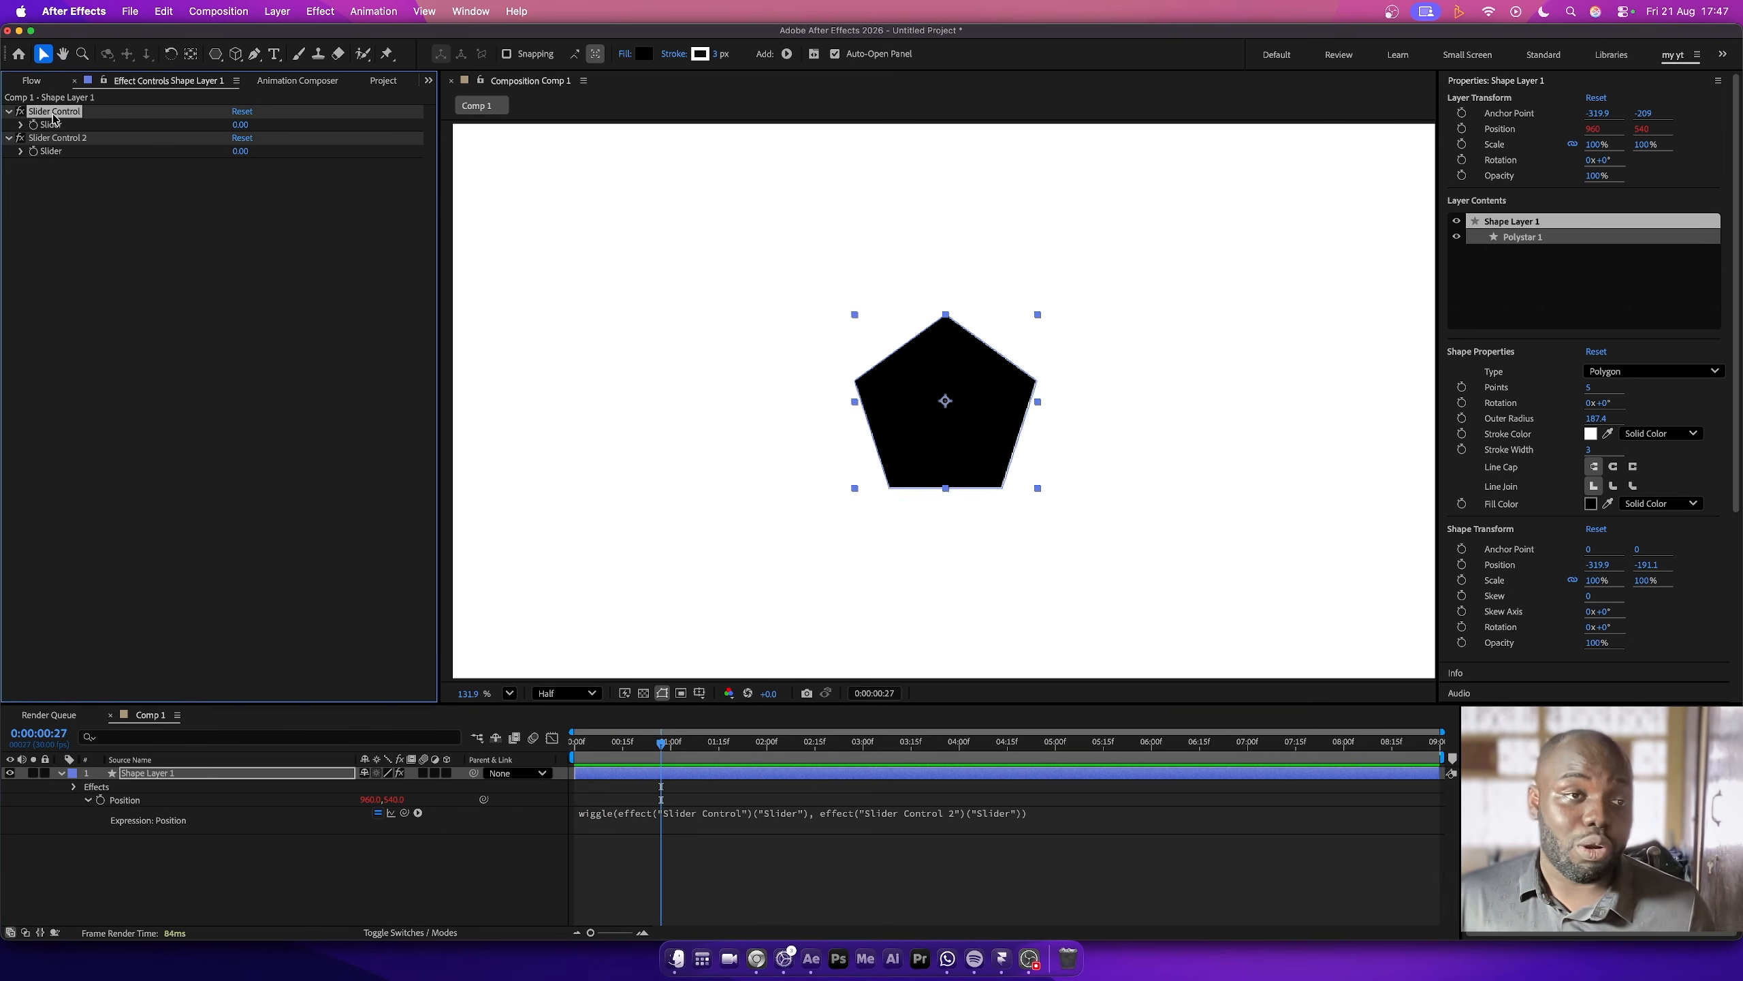
pyautogui.rightClick(53, 112)
pyautogui.click(75, 176)
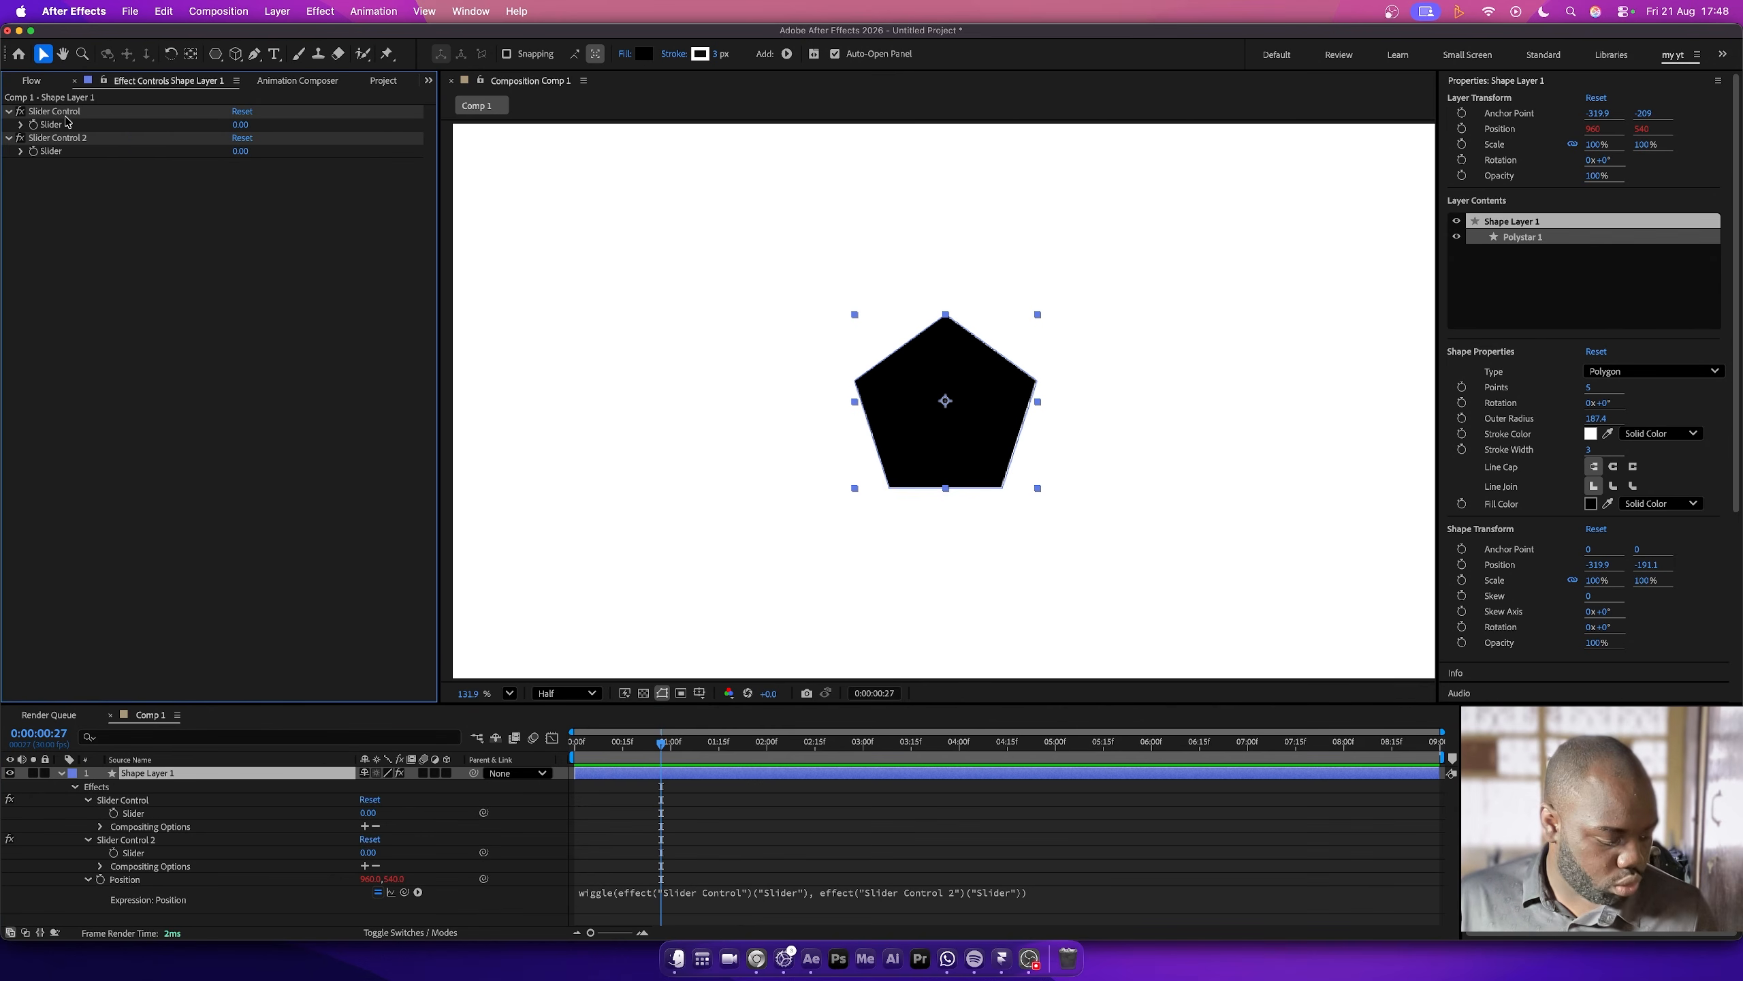
pyautogui.rightClick(66, 121)
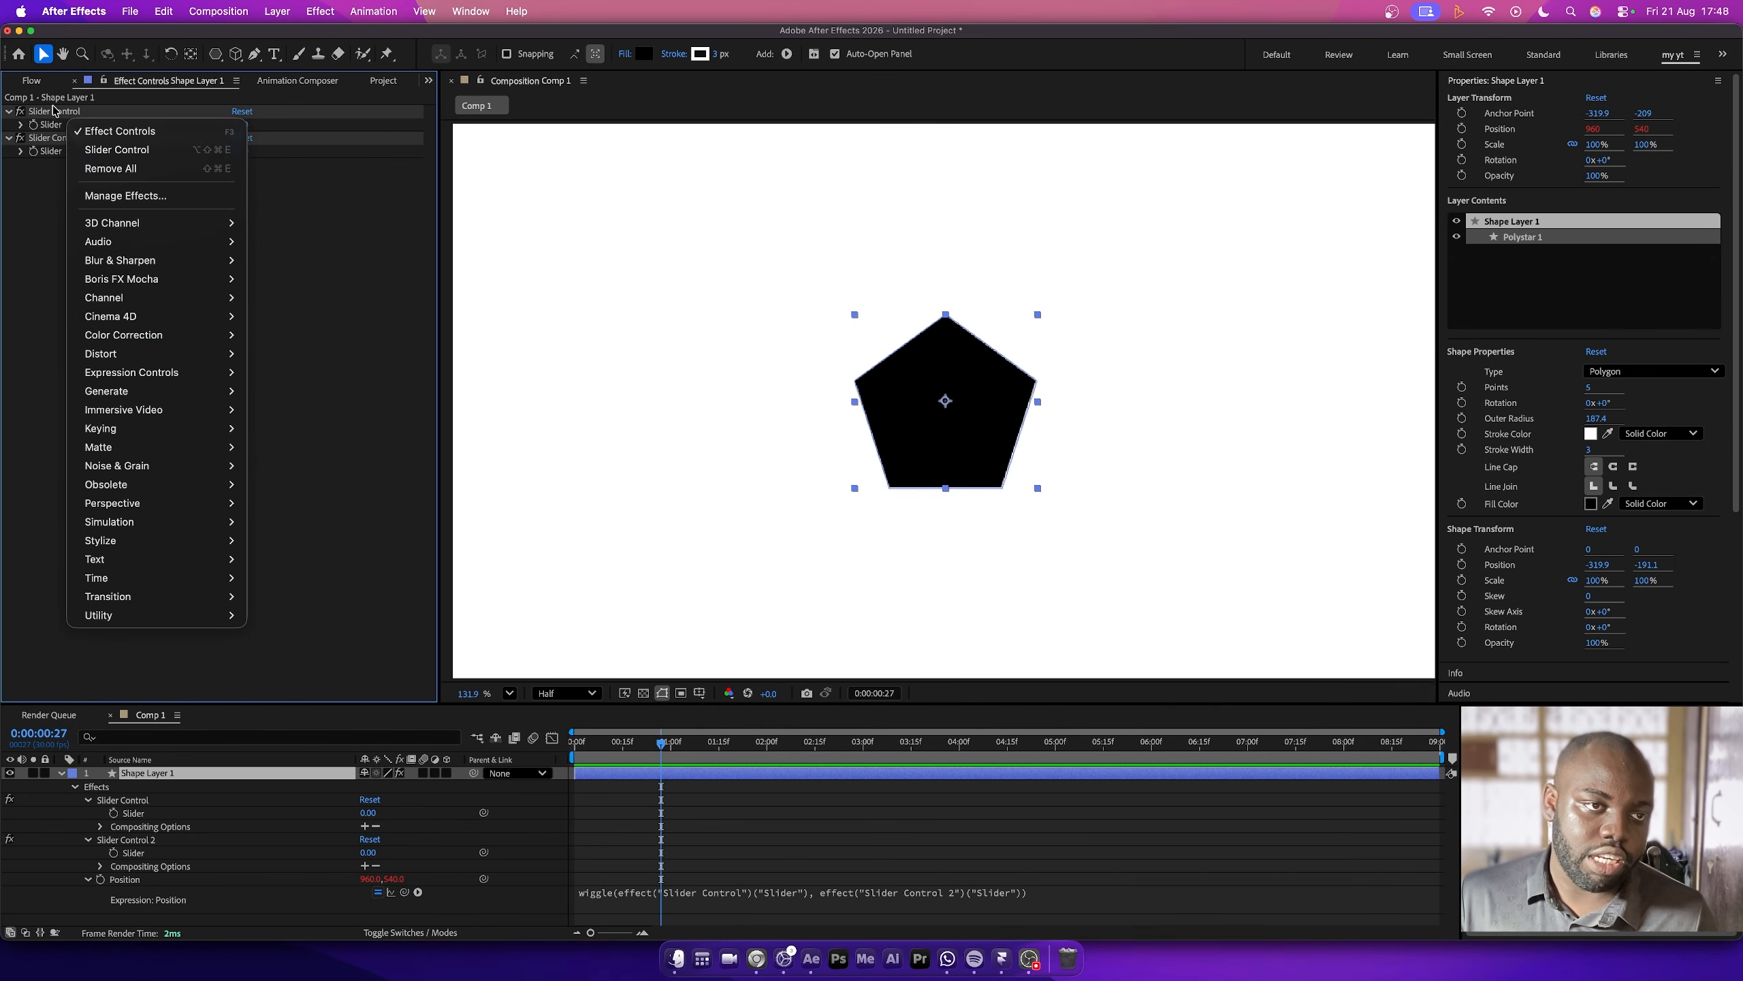
pyautogui.click(54, 111)
pyautogui.rightClick(54, 111)
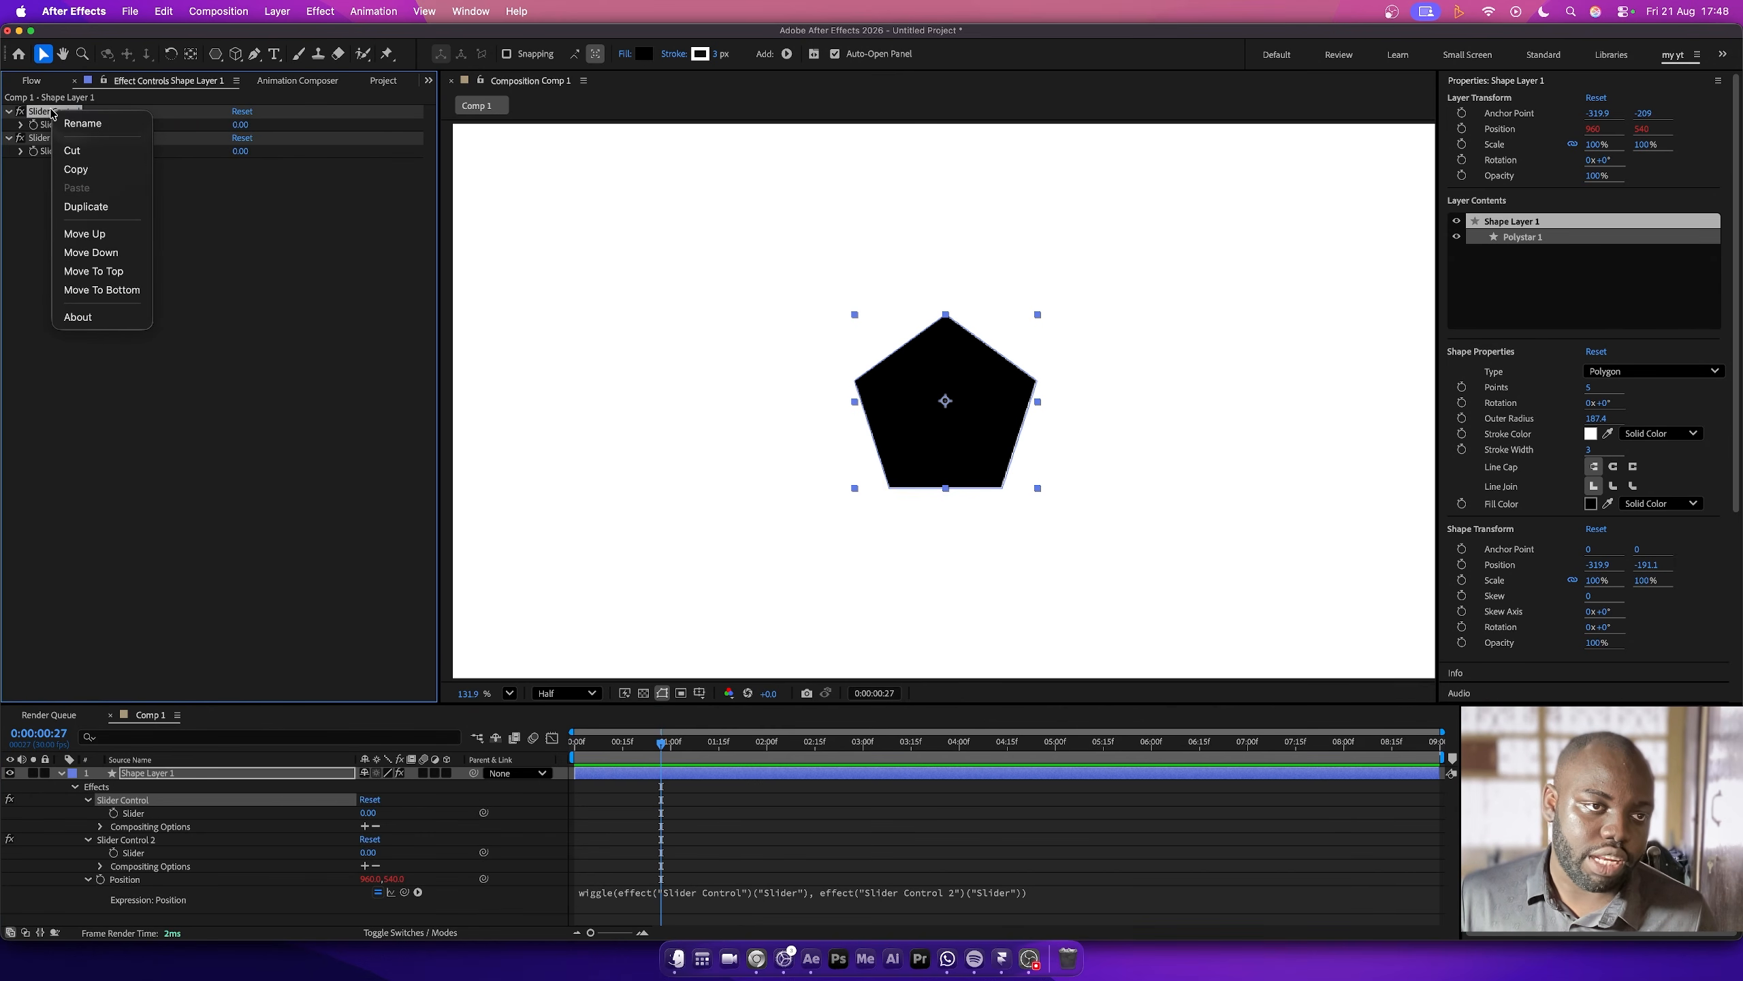
pyautogui.click(105, 125)
pyautogui.write('freq')
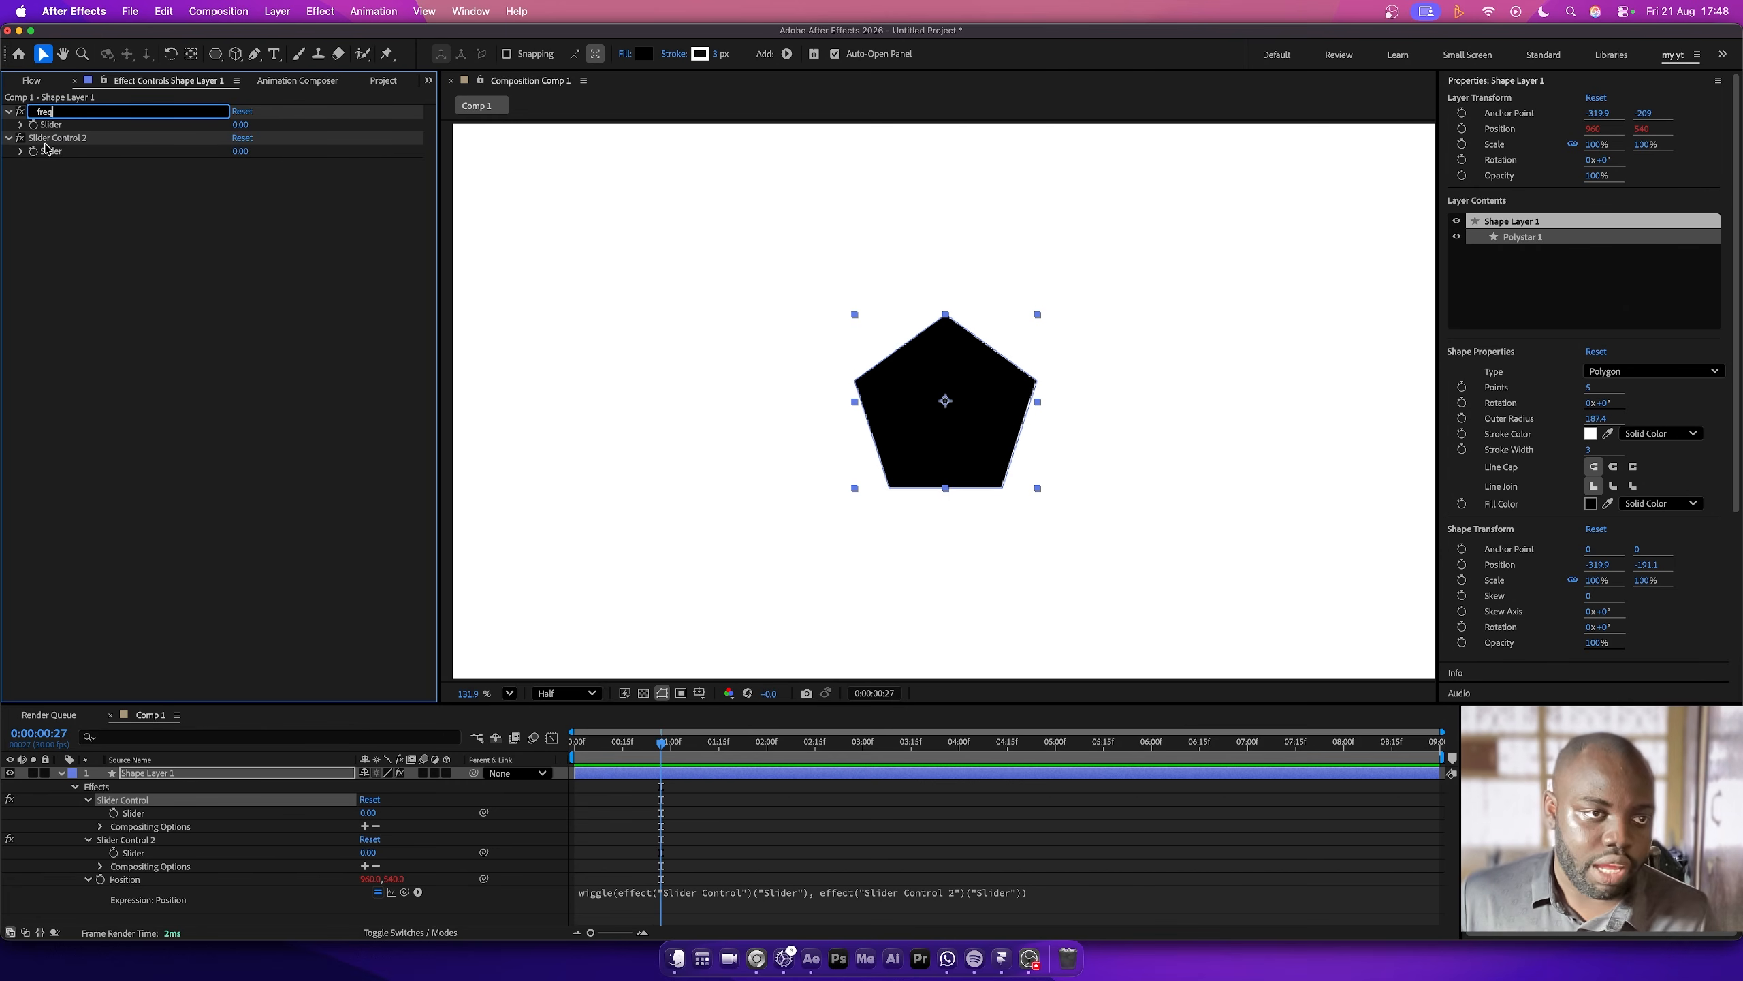
pyautogui.press('Return')
# - Rename the Slider Control 2 effect as amp
pyautogui.click(55, 138)
pyautogui.rightClick(56, 139)
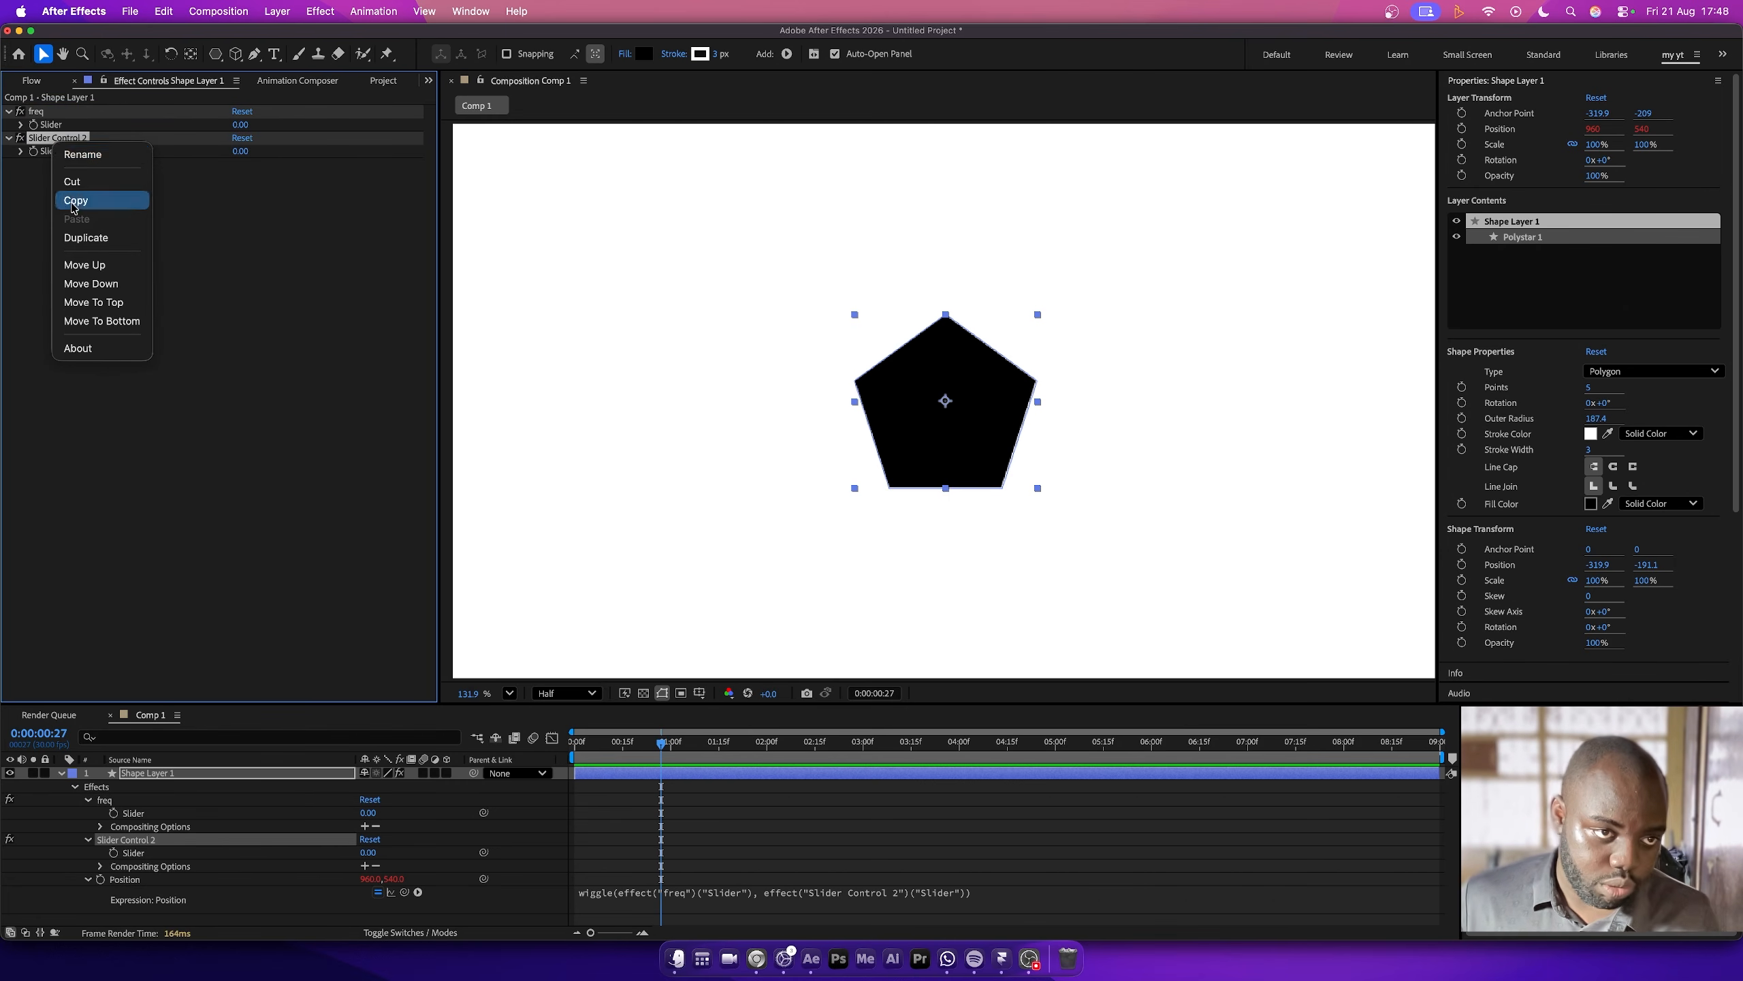
pyautogui.click(82, 154)
pyautogui.write('amp')
pyautogui.press('Return')
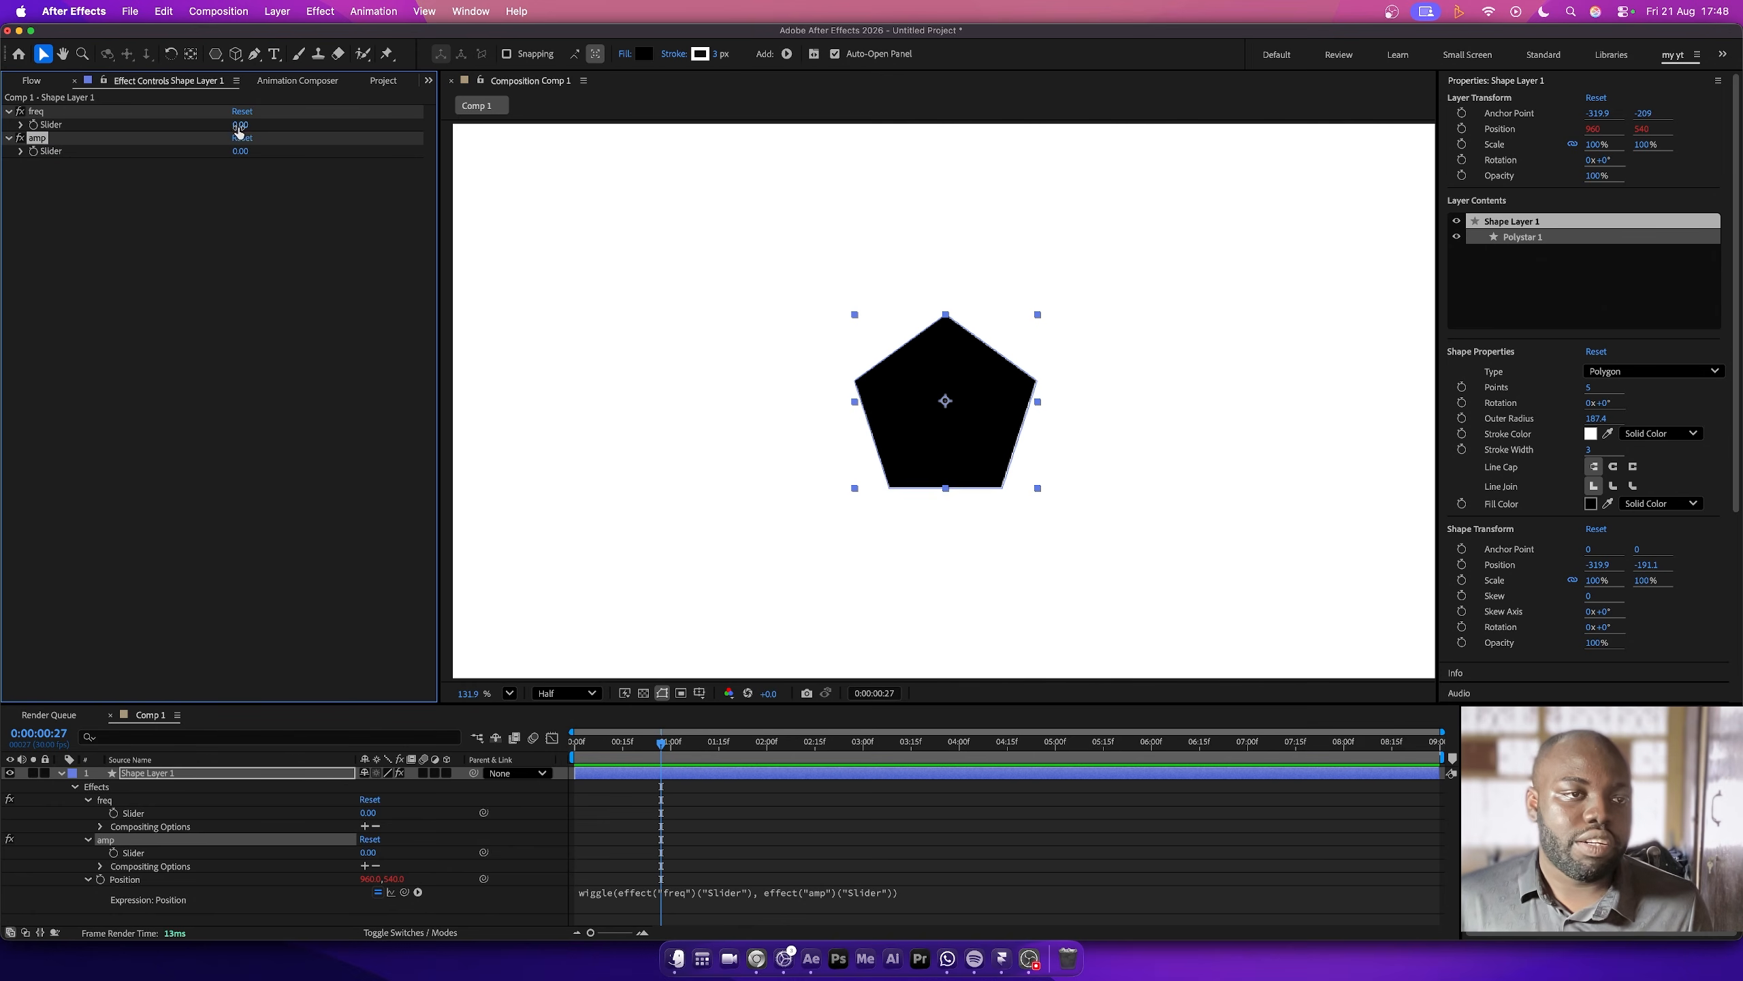
# - Set the freq slider to 16 and the amp slider to 39, and preview the wiggle from the start of the composition
pyautogui.moveTo(241, 125); pyautogui.dragTo(275, 158)
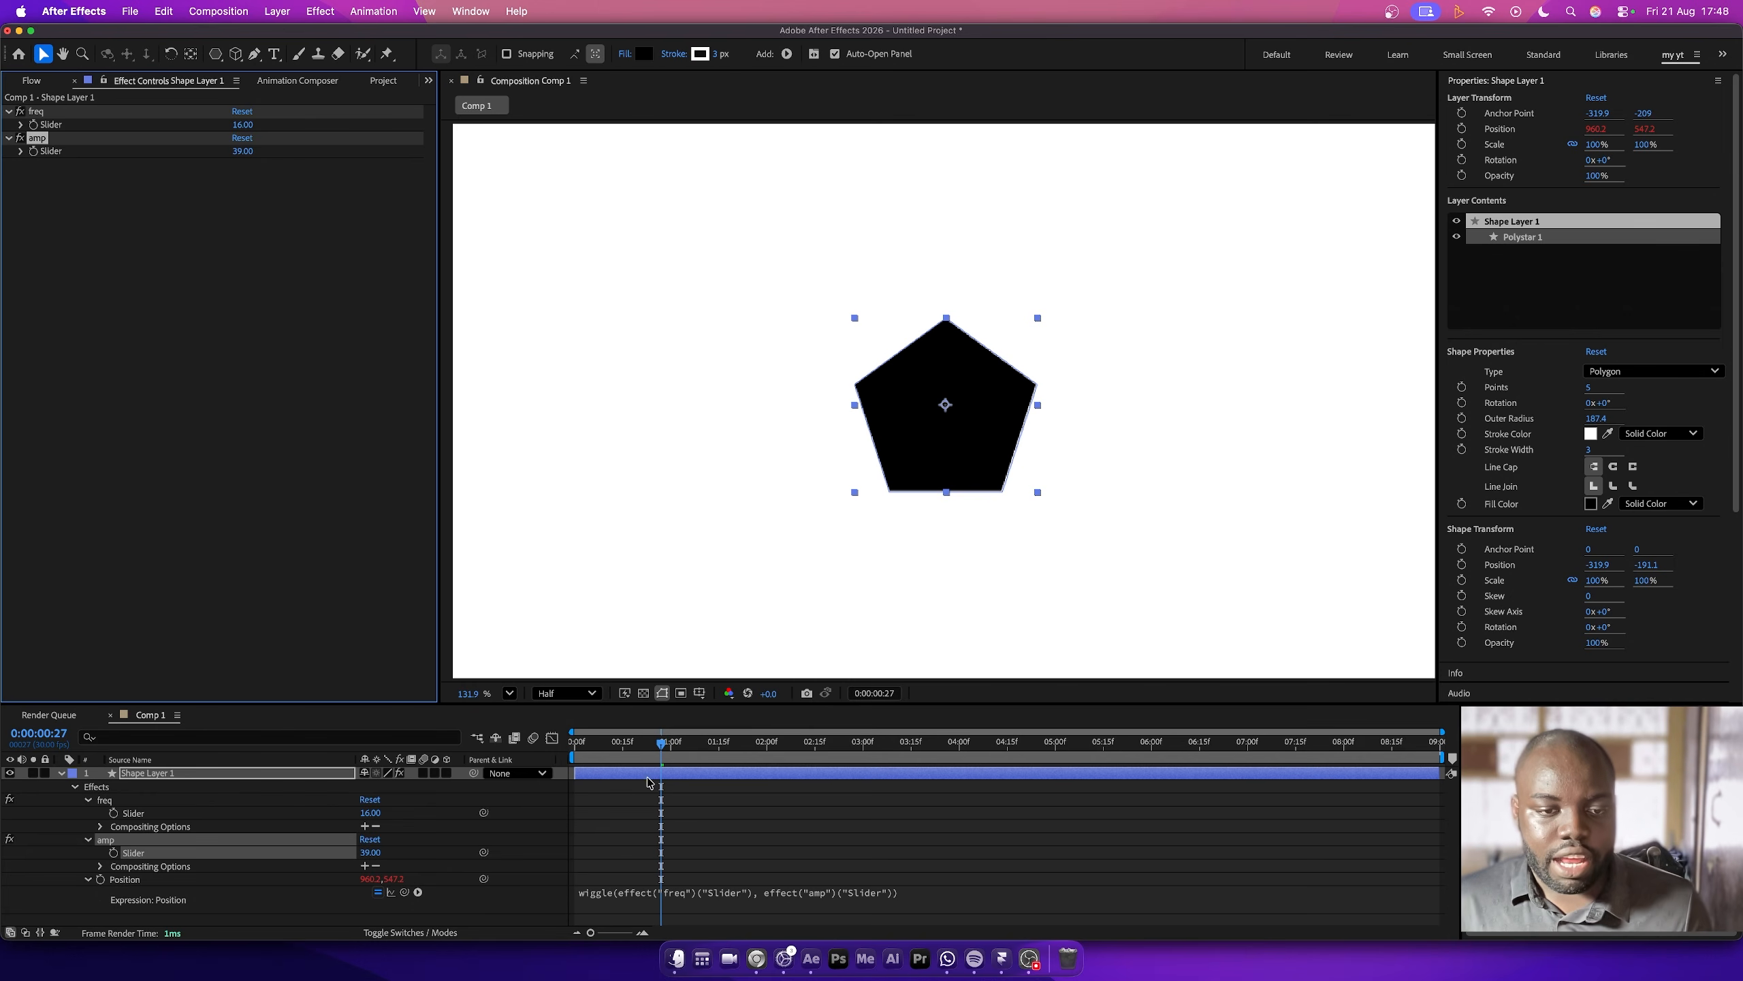
pyautogui.moveTo(636, 748); pyautogui.dragTo(508, 767)
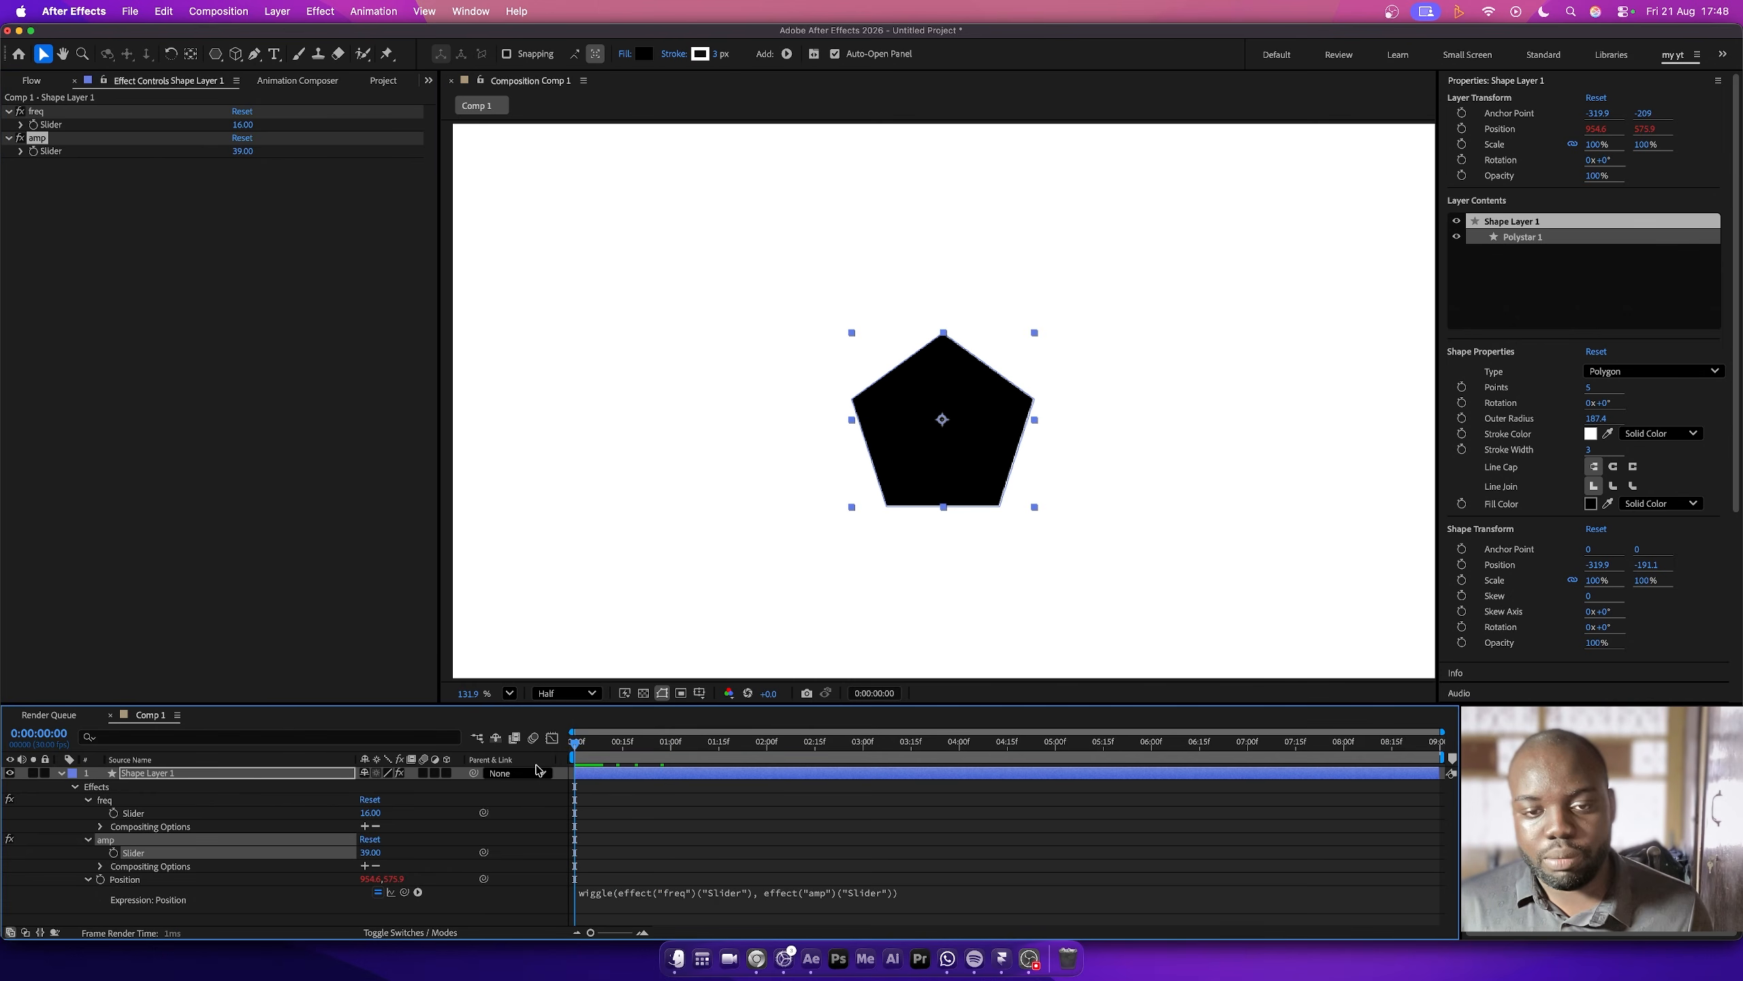
pyautogui.press('space')
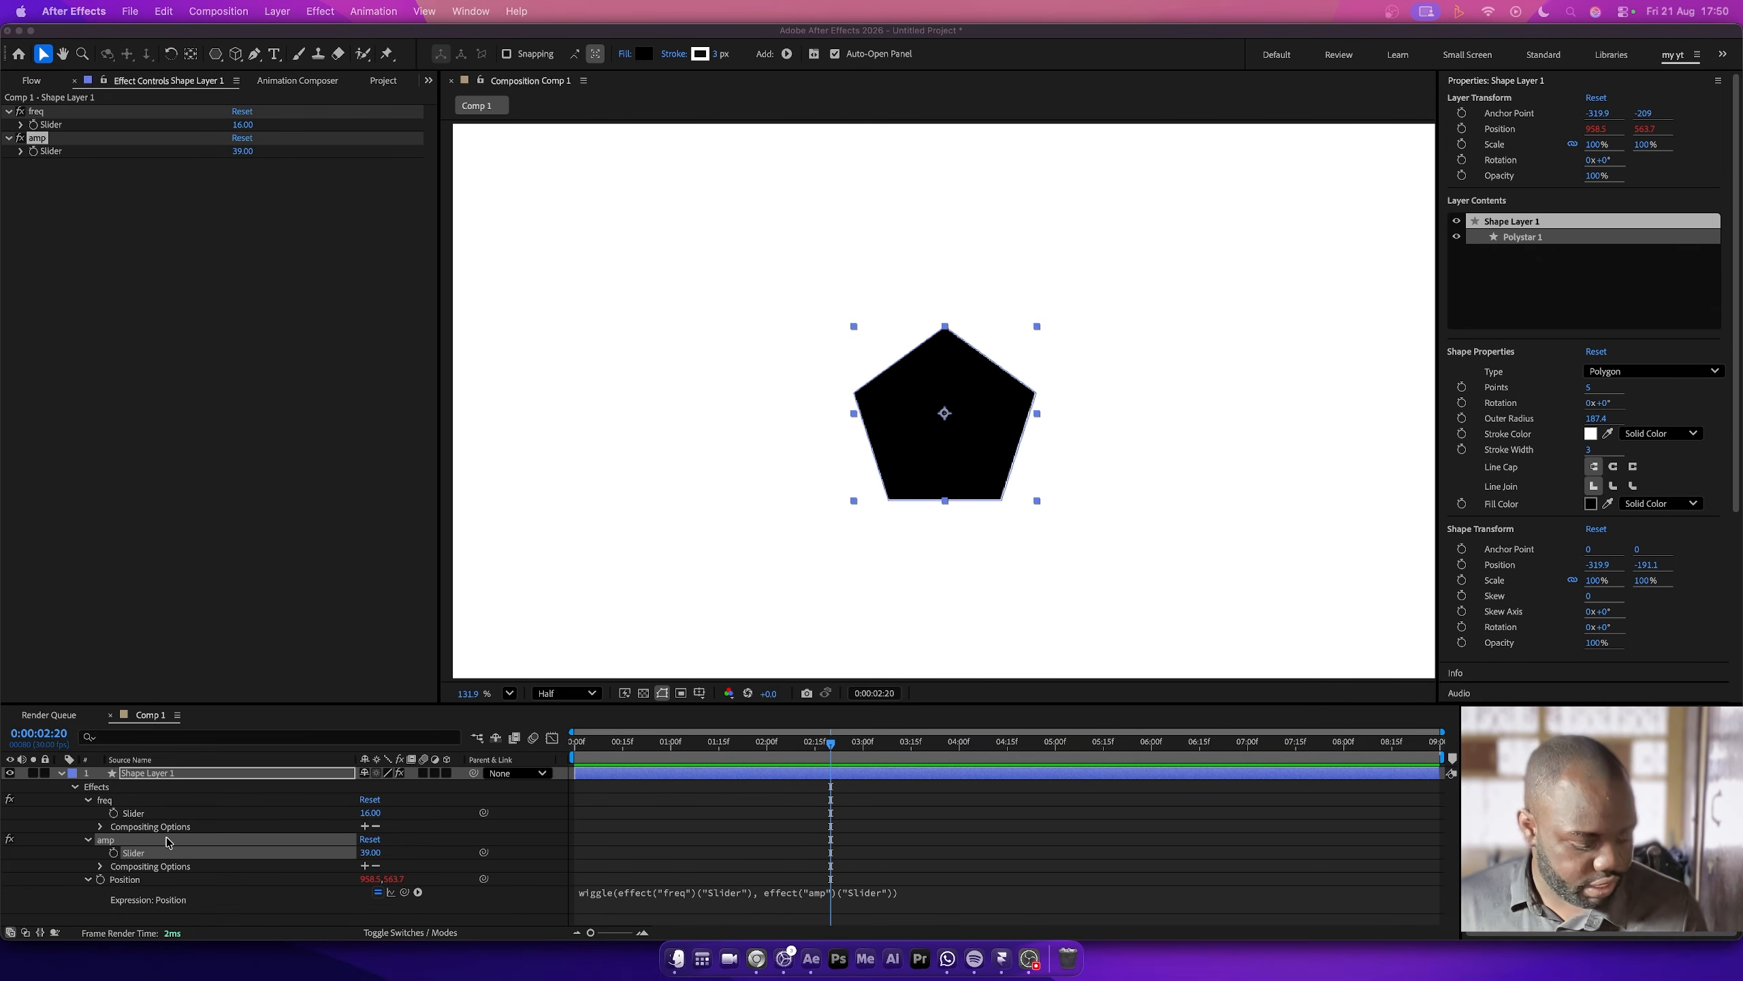
# - Undo the slider controls and the wiggle expression on the shape layer until its Position property has no expression
pyautogui.click(66, 866)
pyautogui.click(73, 899)
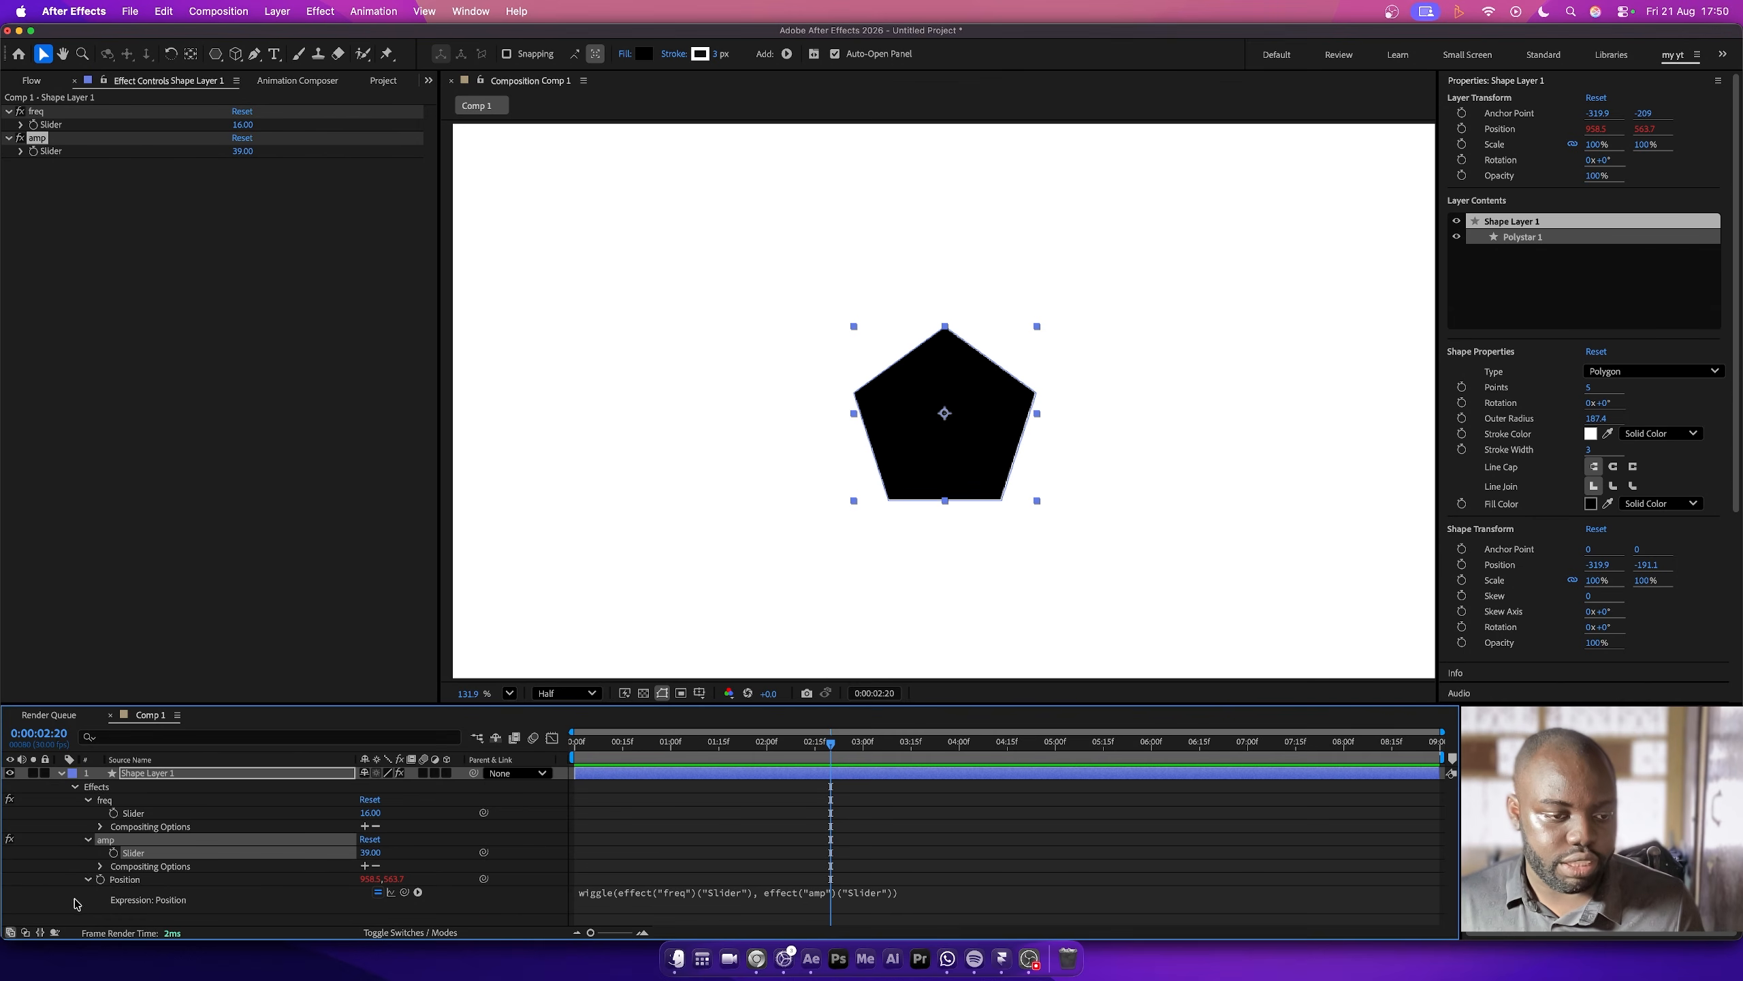
pyautogui.press('super+z')
pyautogui.press('super+z')
pyautogui.press('super+z')
pyautogui.press('super+z')
pyautogui.press('super+z')
pyautogui.press('super+z')
pyautogui.press('super+z')
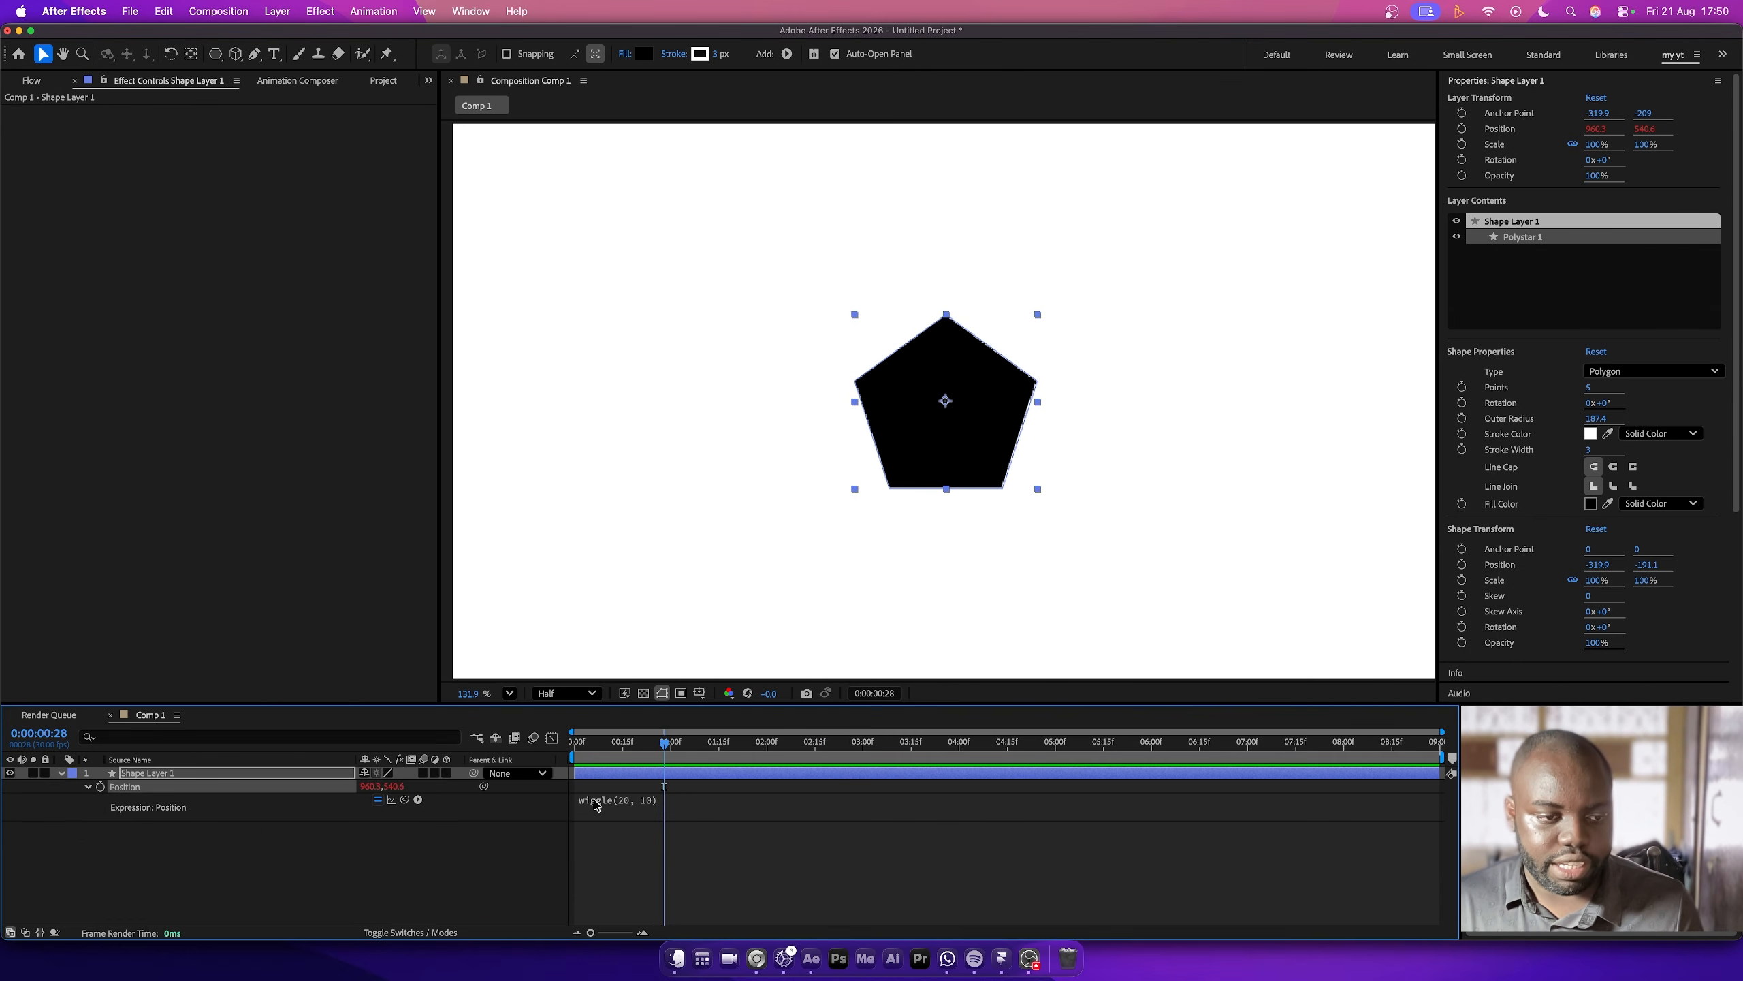
pyautogui.press('super+z')
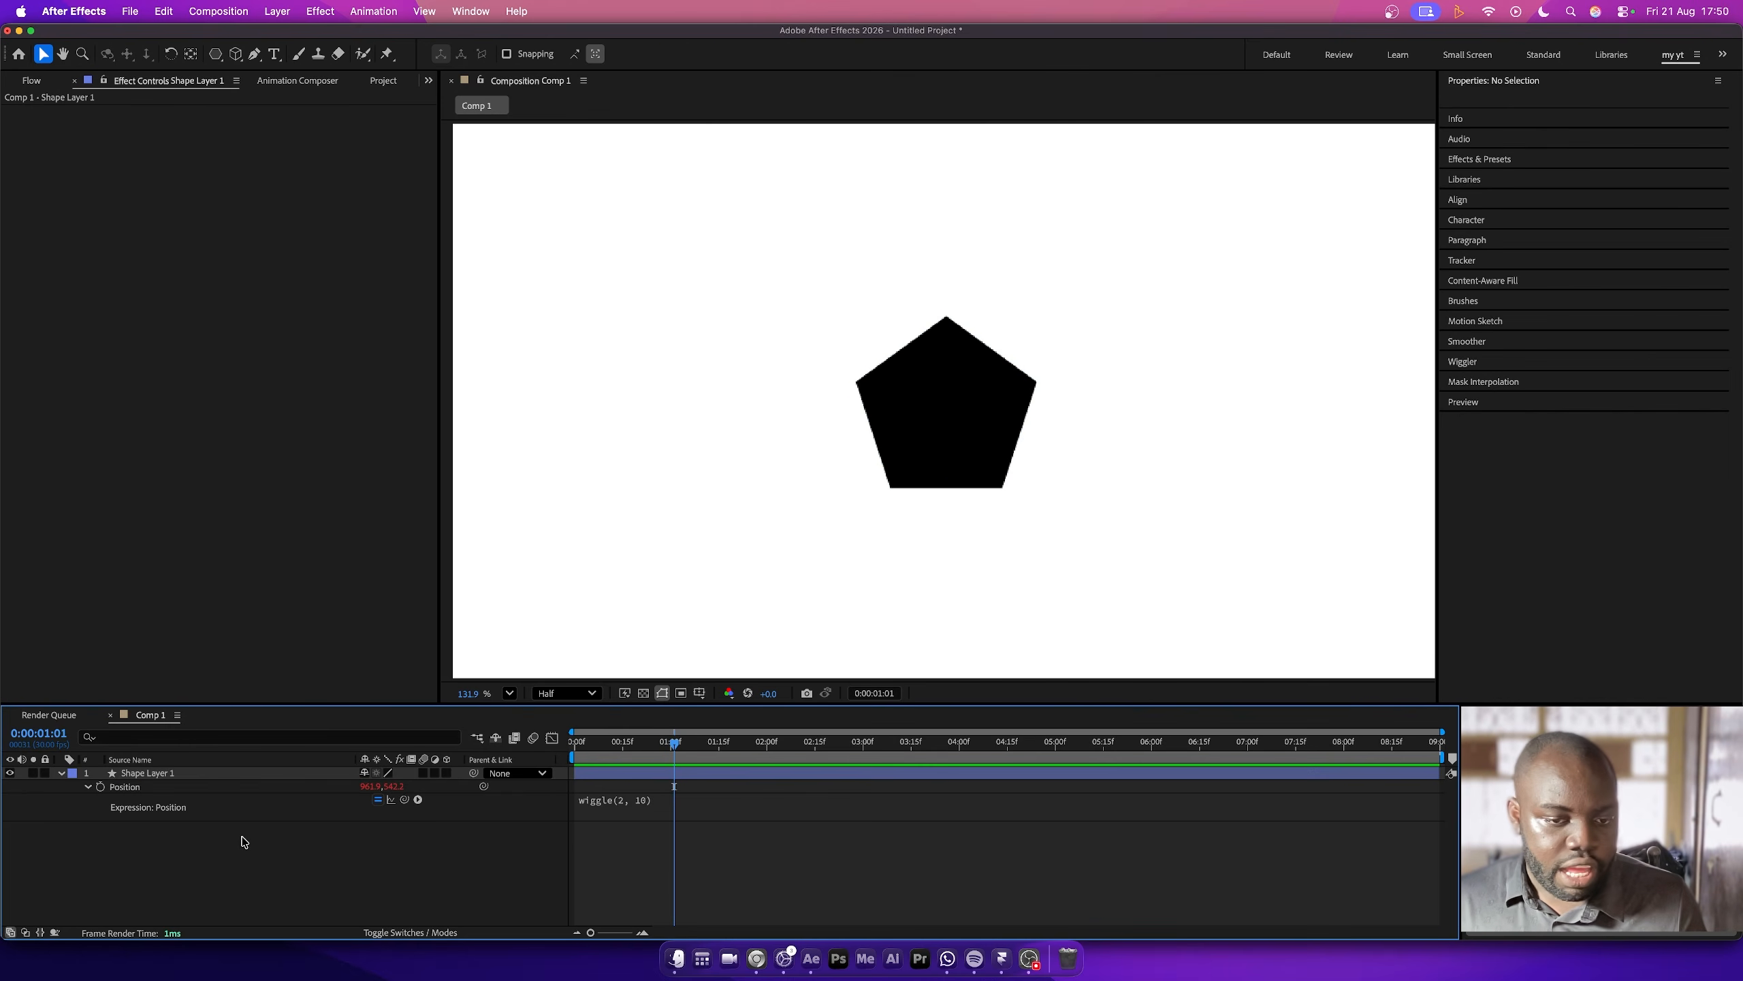
pyautogui.press('super+z')
pyautogui.press('super+z')
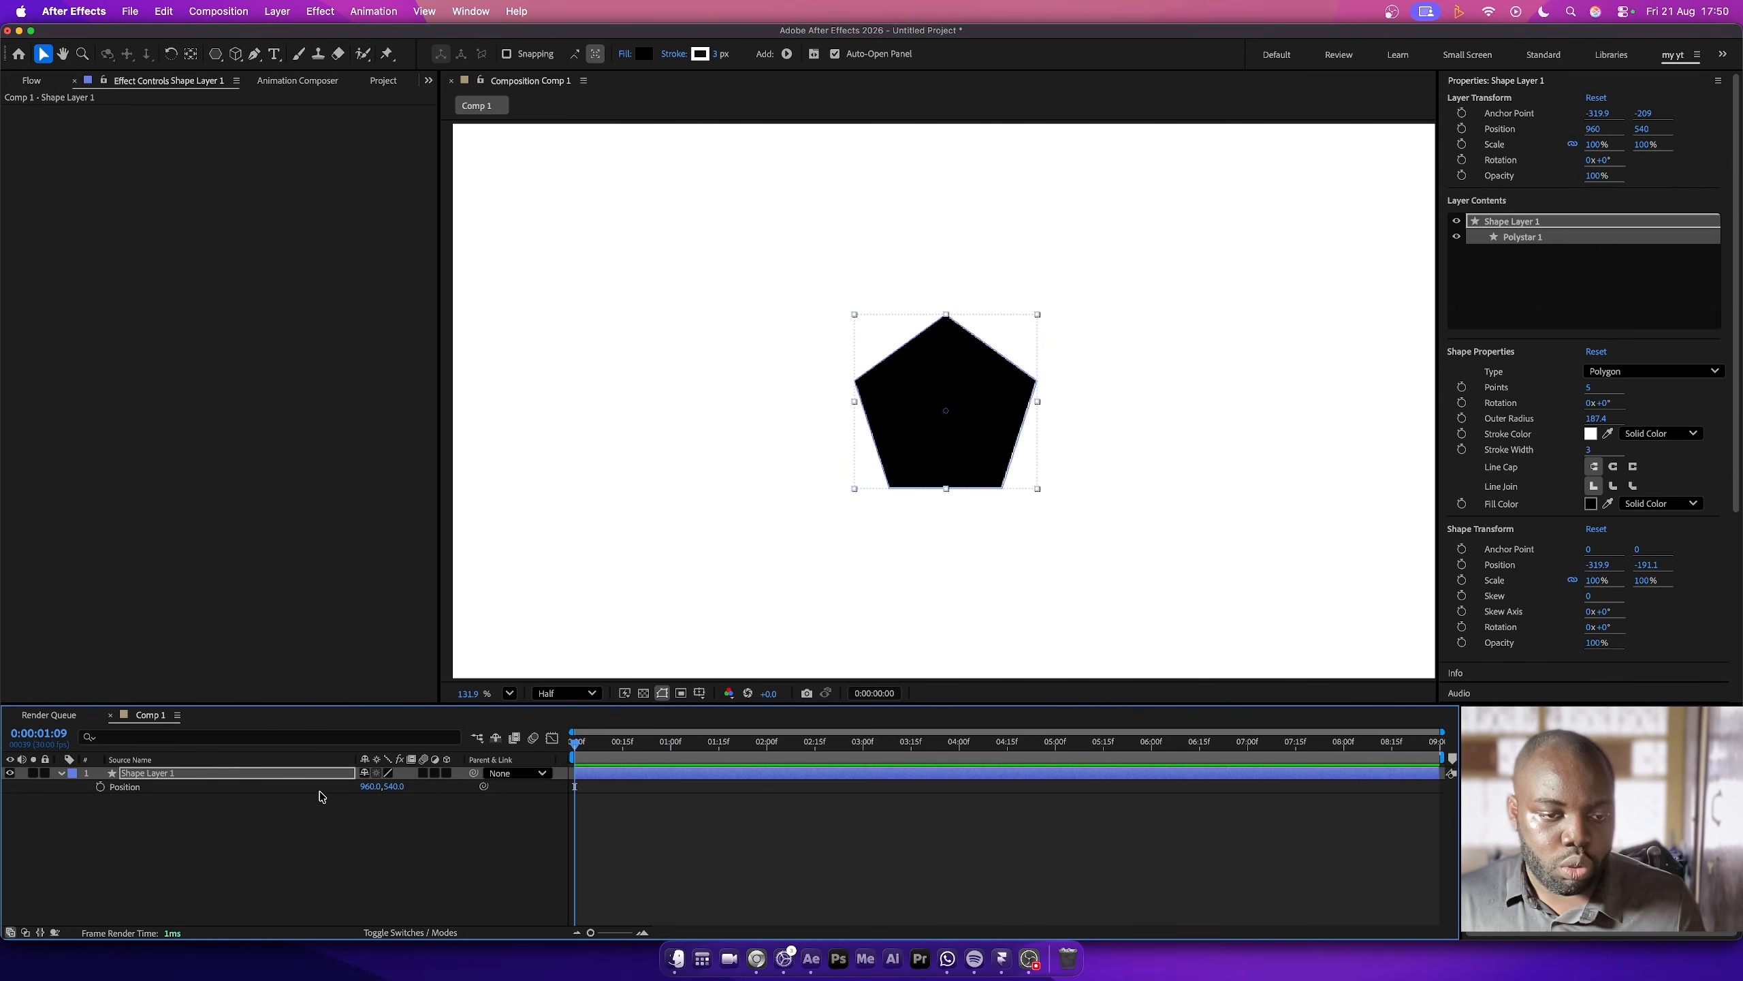
# - Make Shape Layer 1 a 3D layer and expand its transform properties with the playhead at the composition's end
pyautogui.click(446, 772)
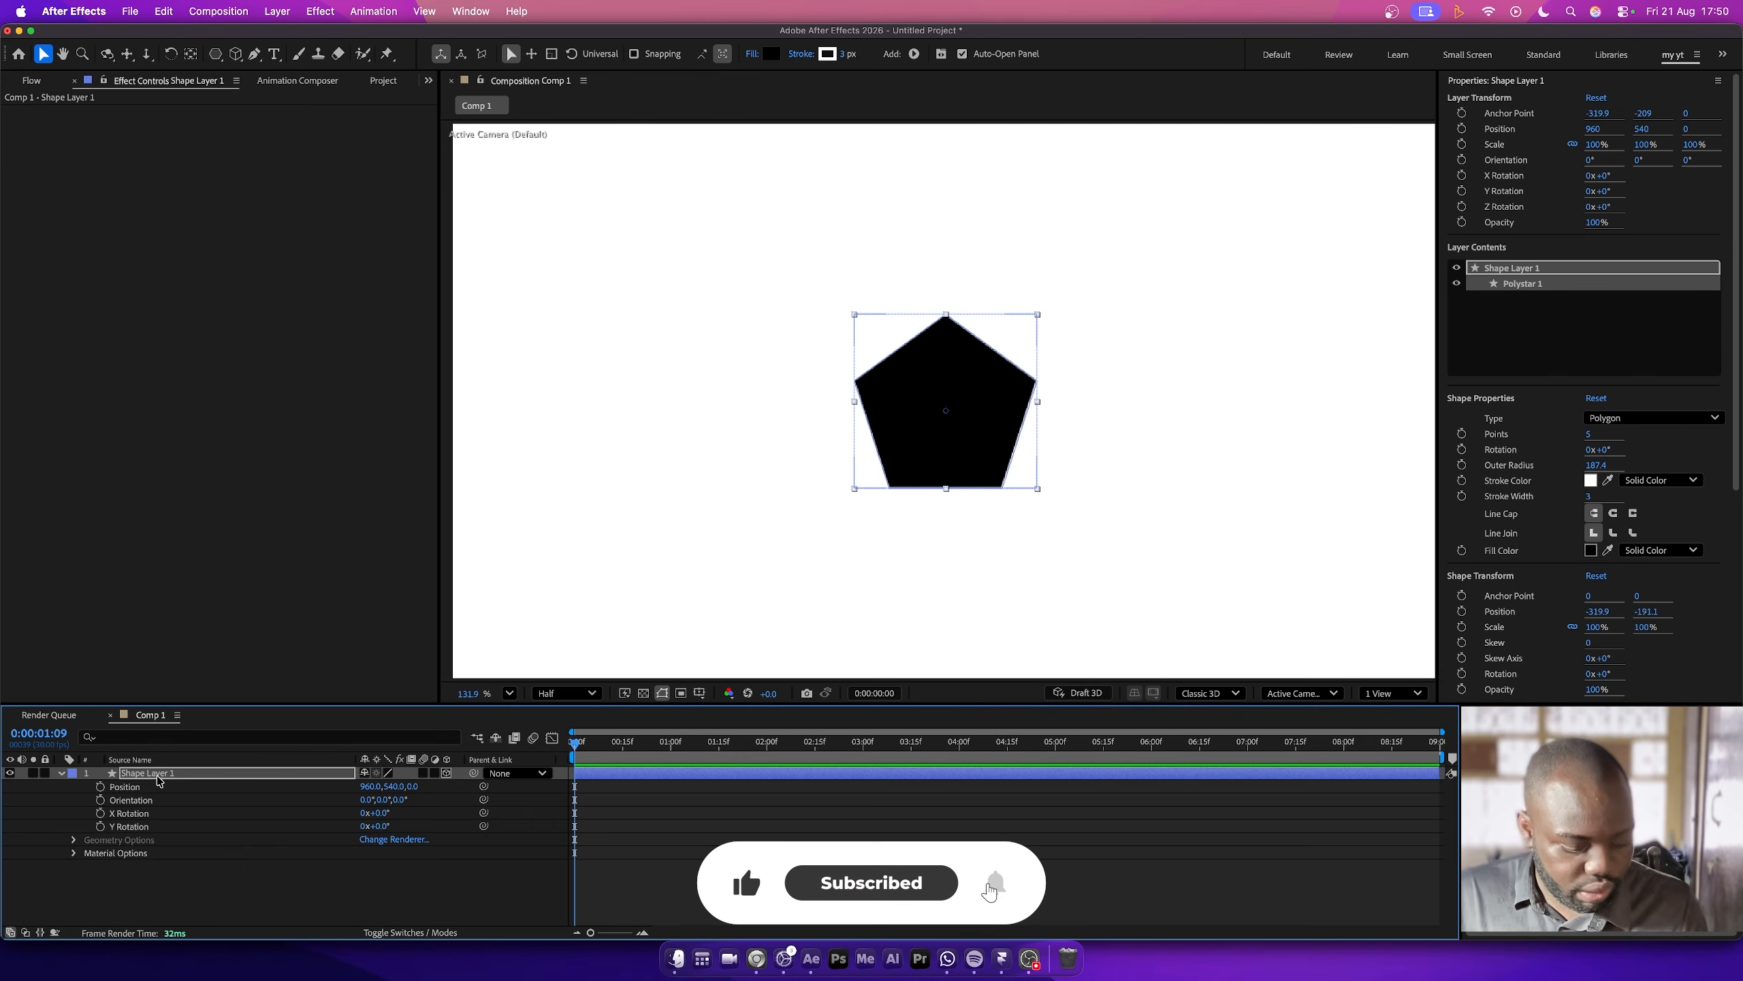
pyautogui.press('p')
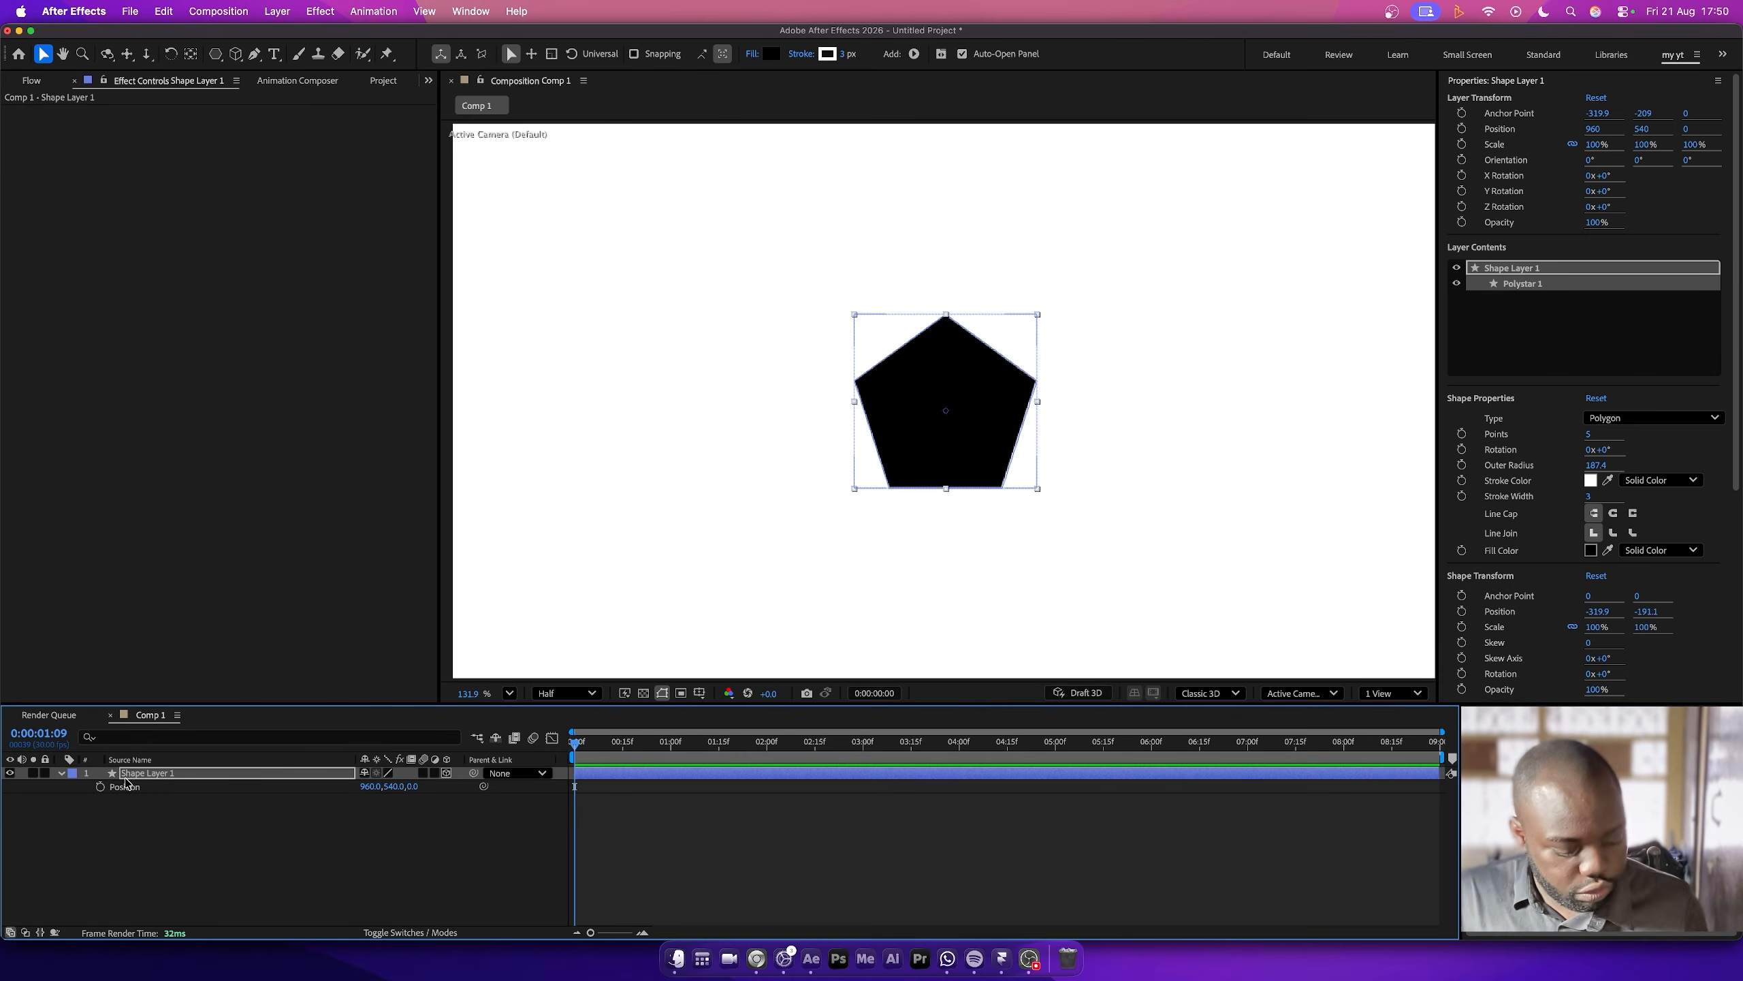
pyautogui.press('End')
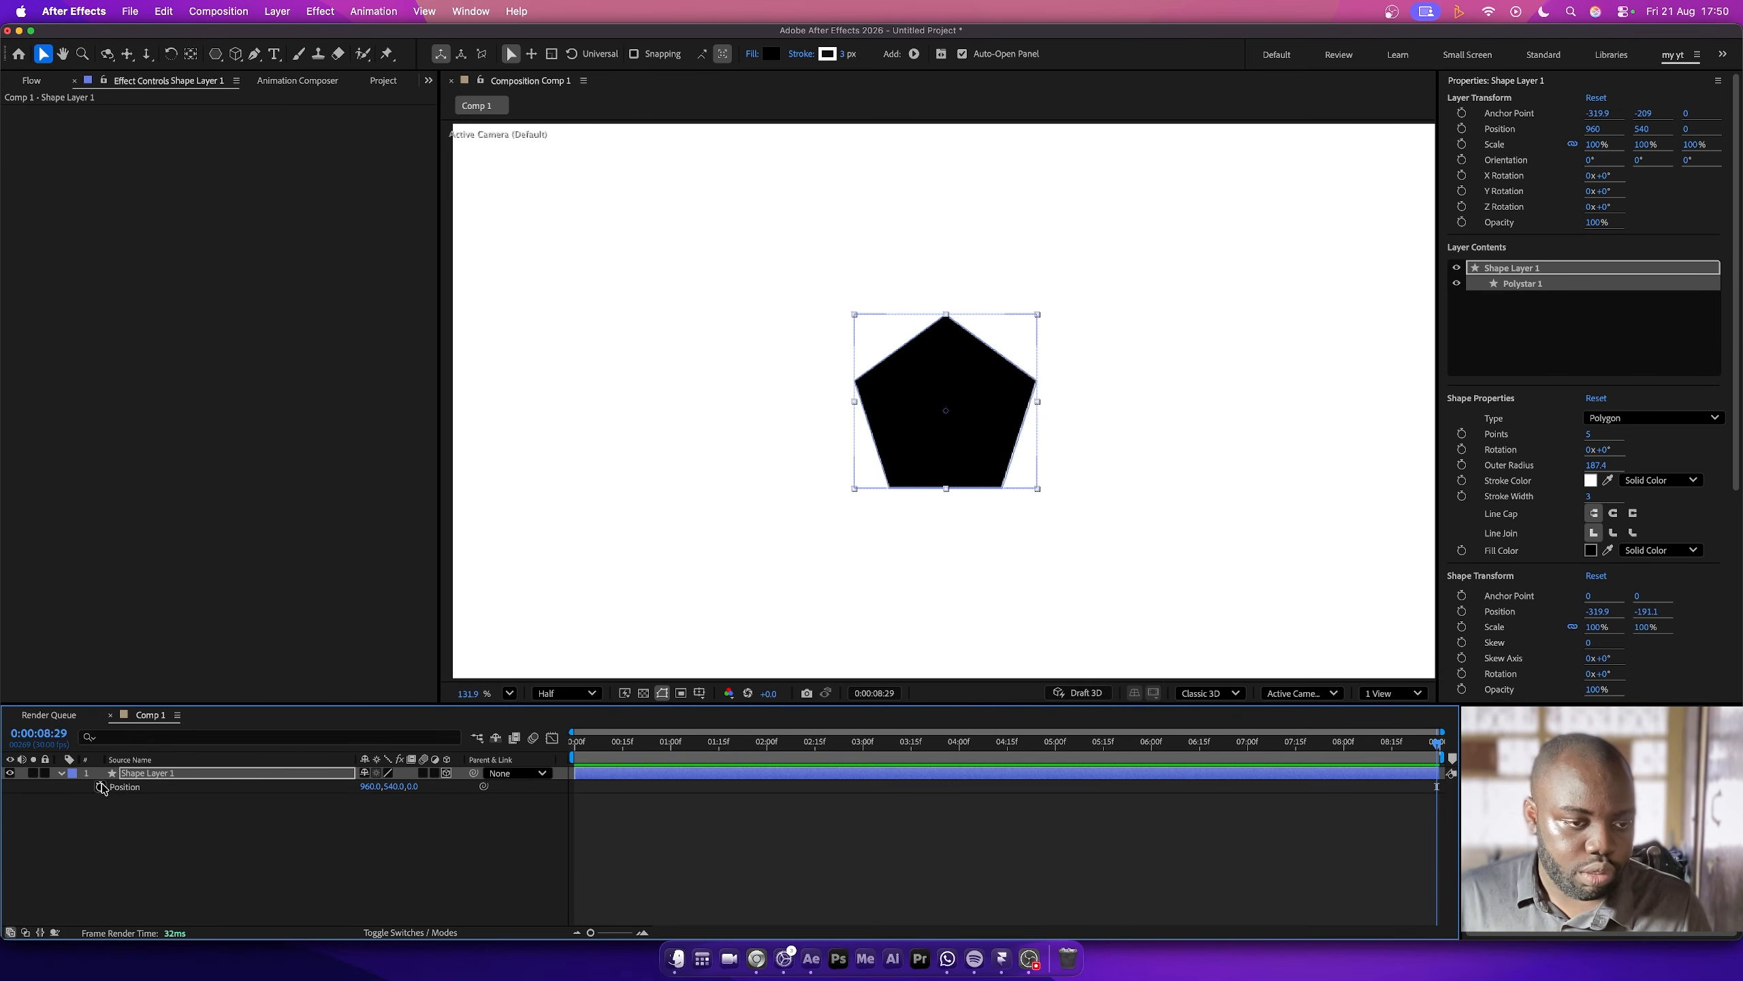
pyautogui.click(63, 773)
pyautogui.click(62, 773)
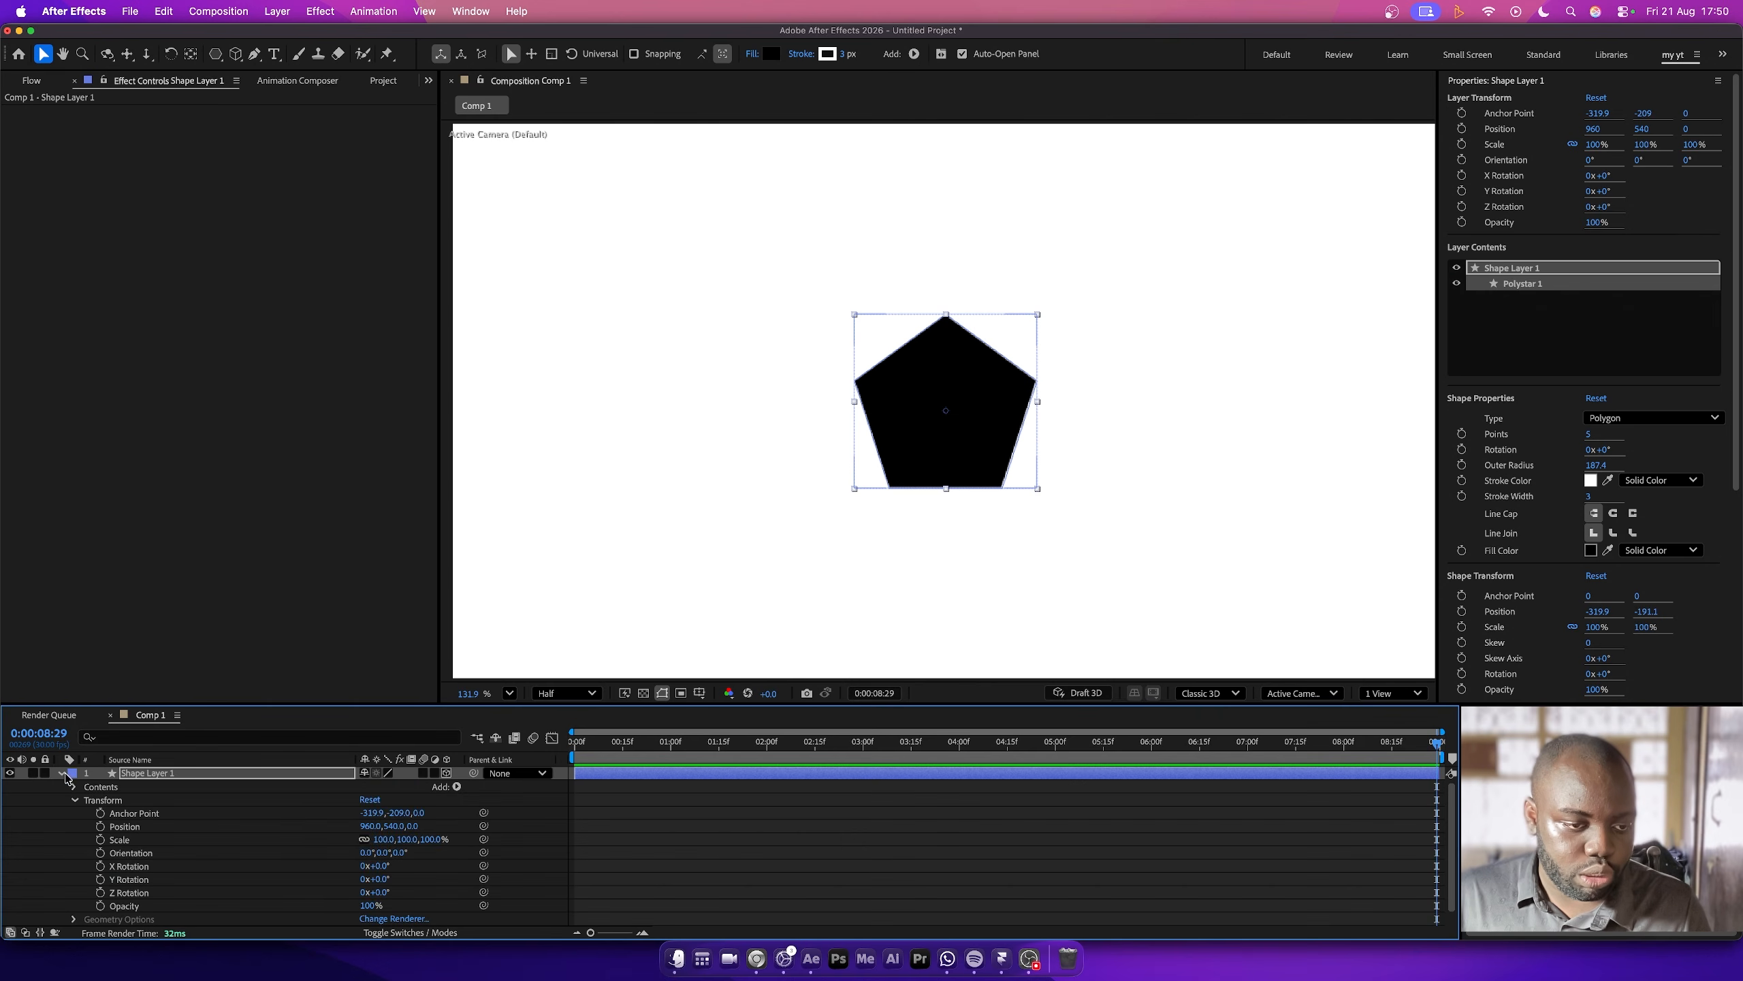
pyautogui.scroll(-1, 341, 829)
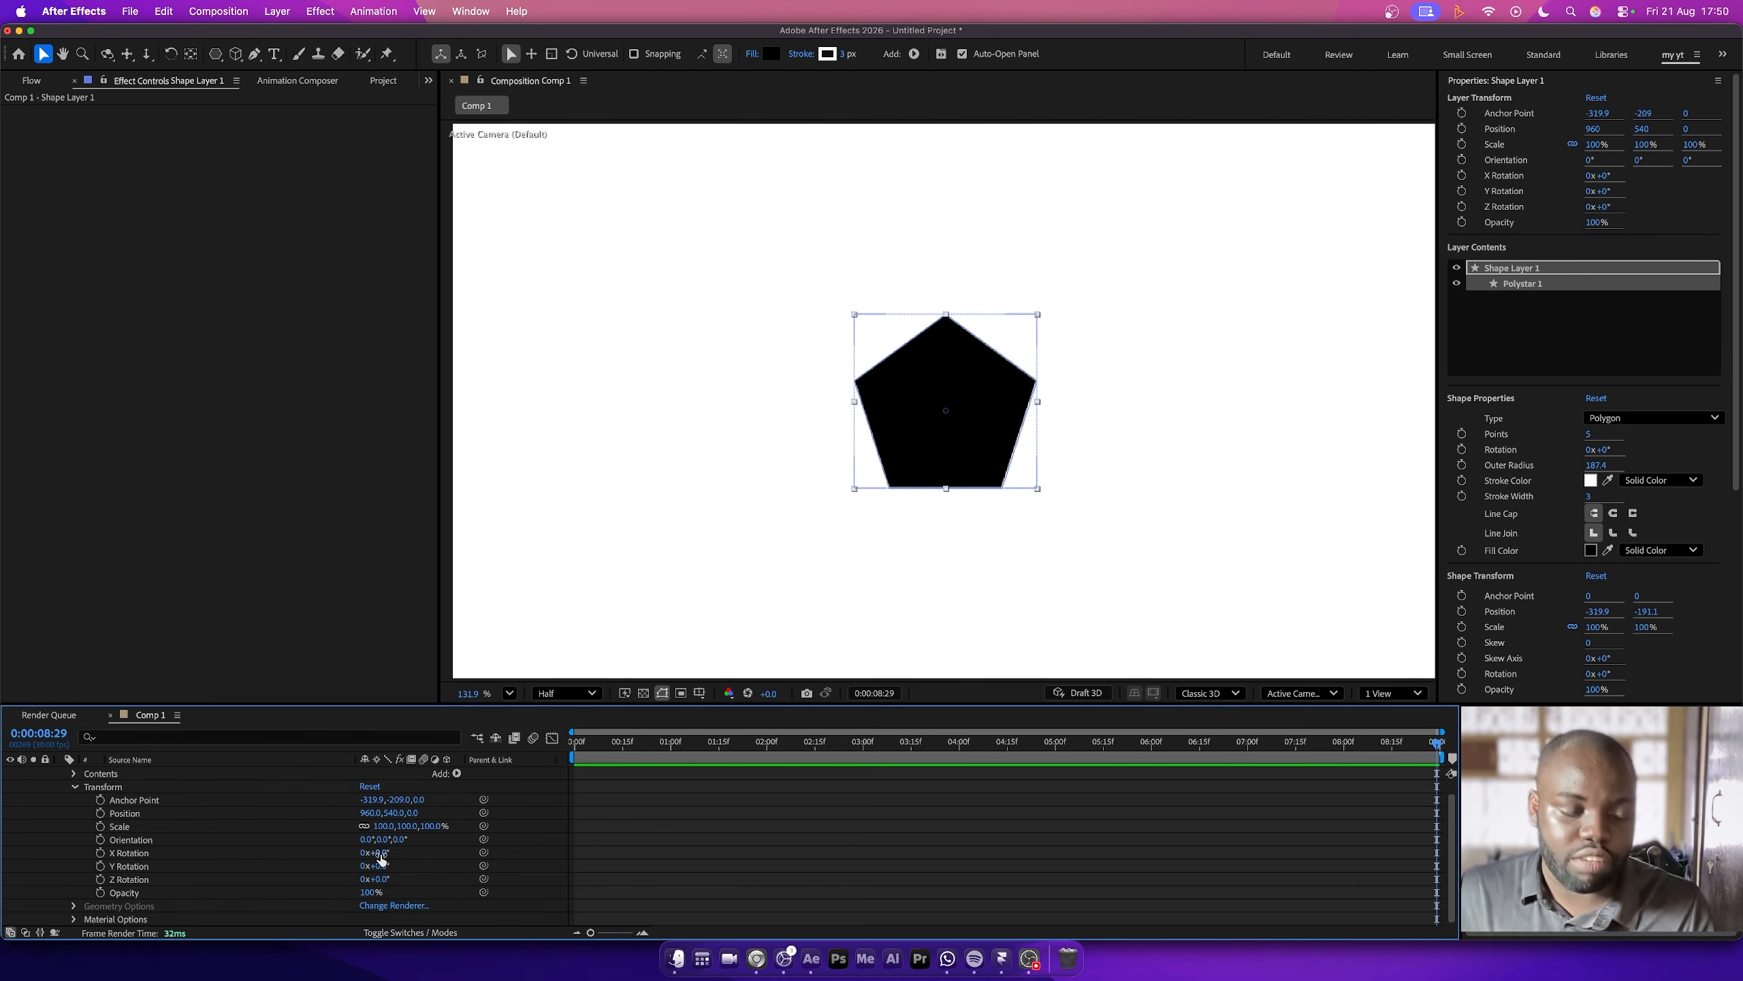
# - Undo the 3D layer switch and the polygon's last position change, keeping the shape layer selected
pyautogui.press('super+z')
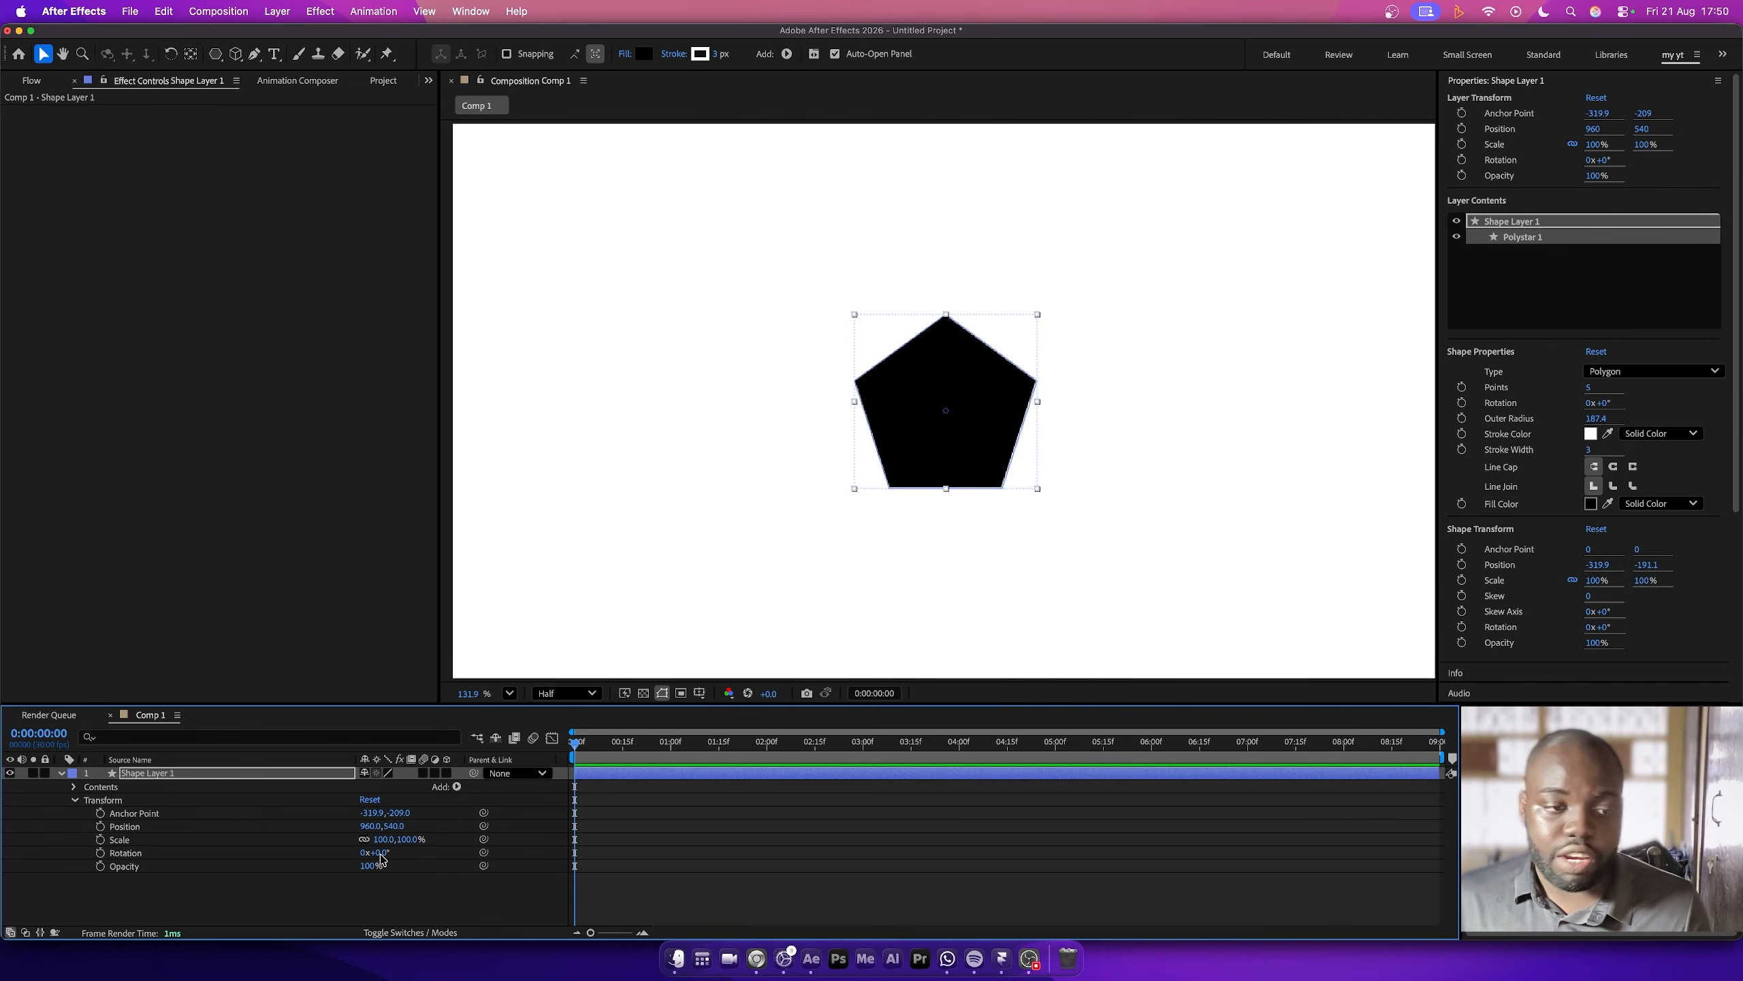
pyautogui.press('super+z')
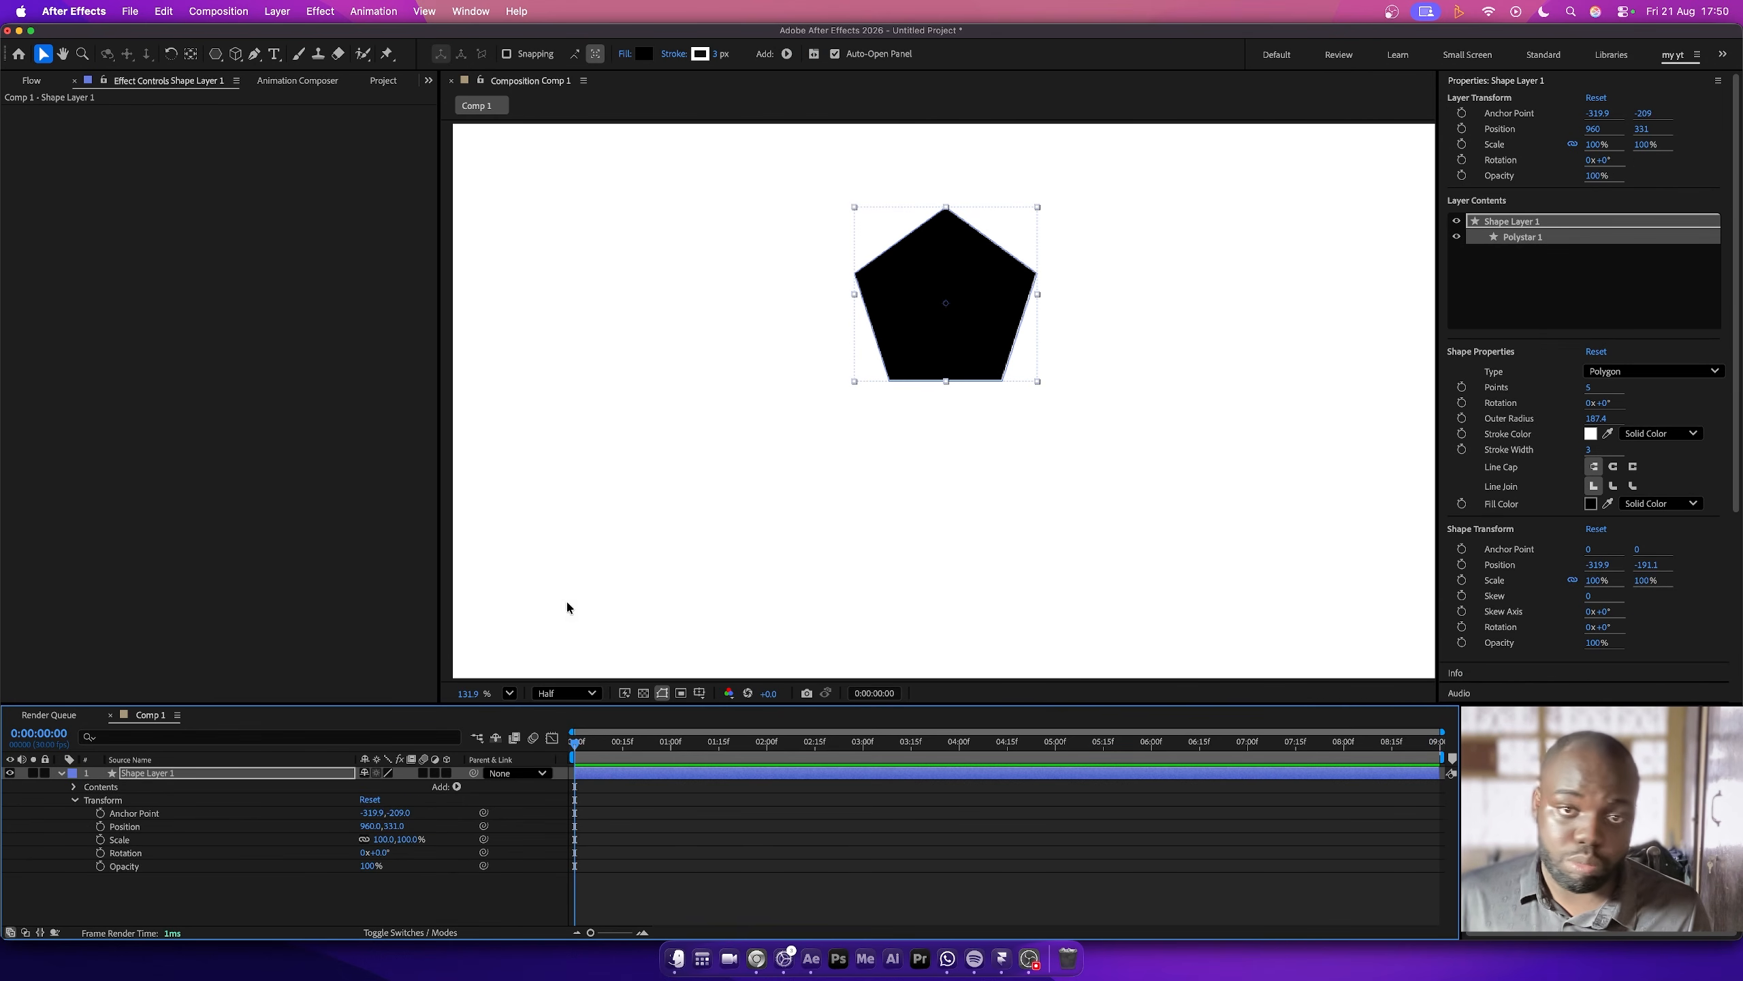
pyautogui.click(1563, 223)
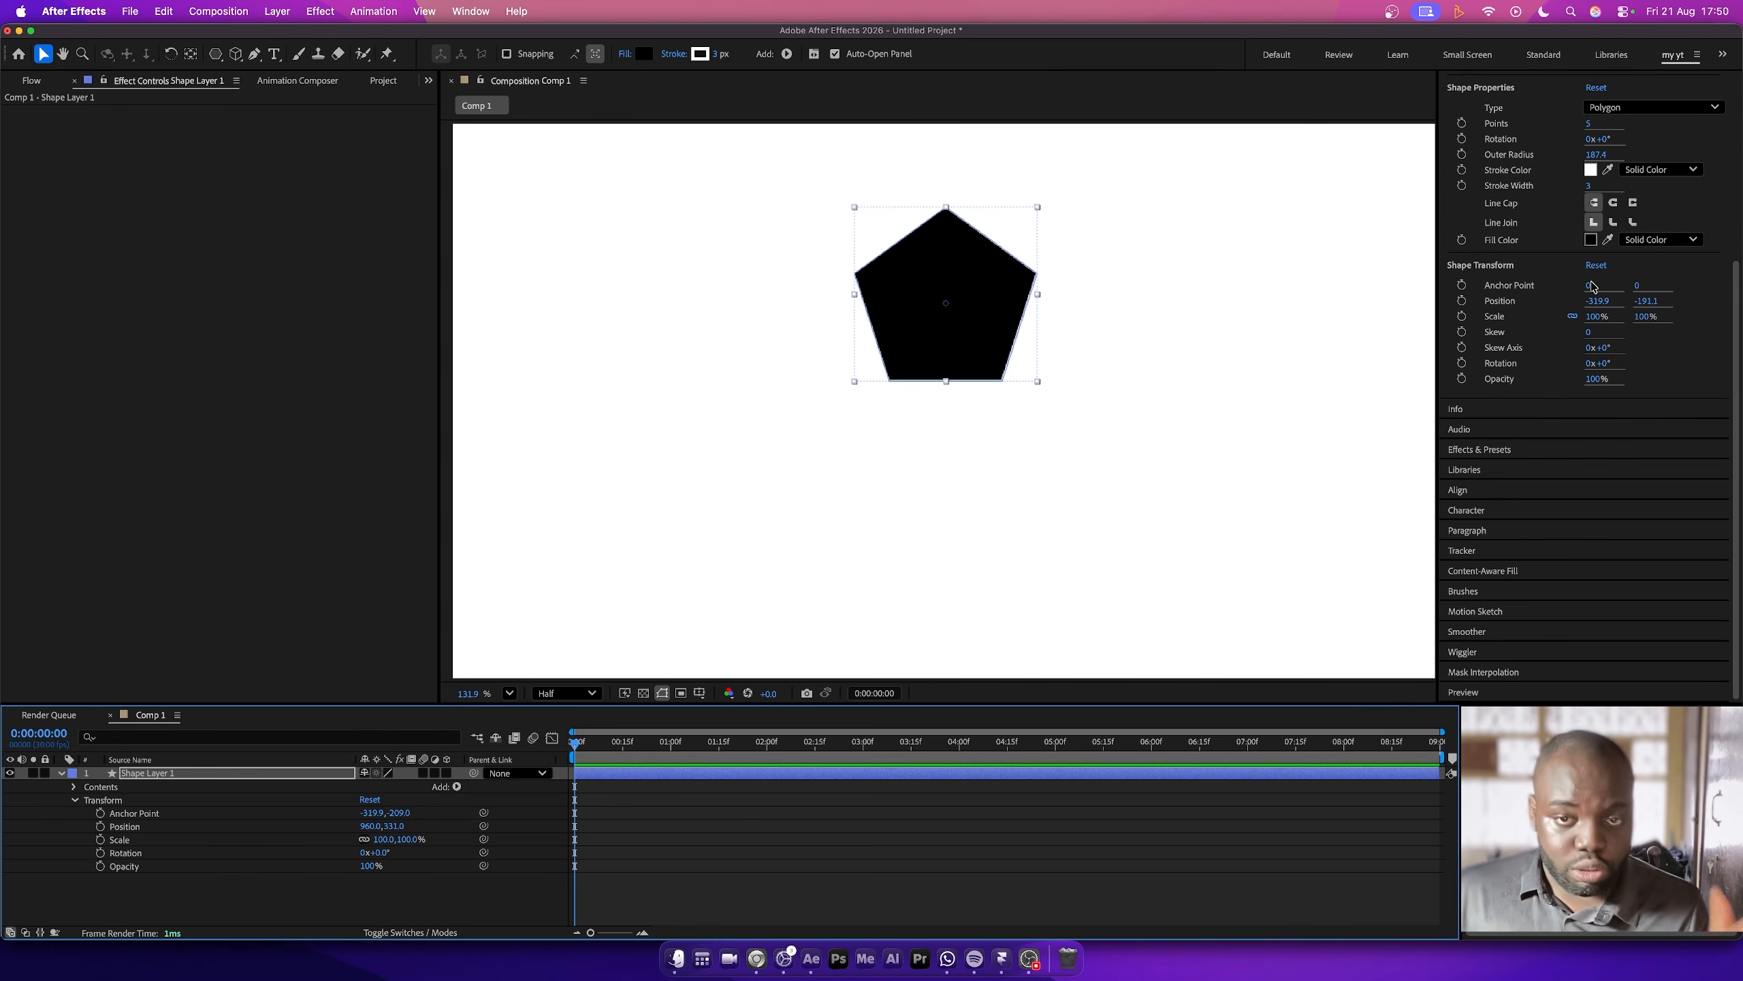
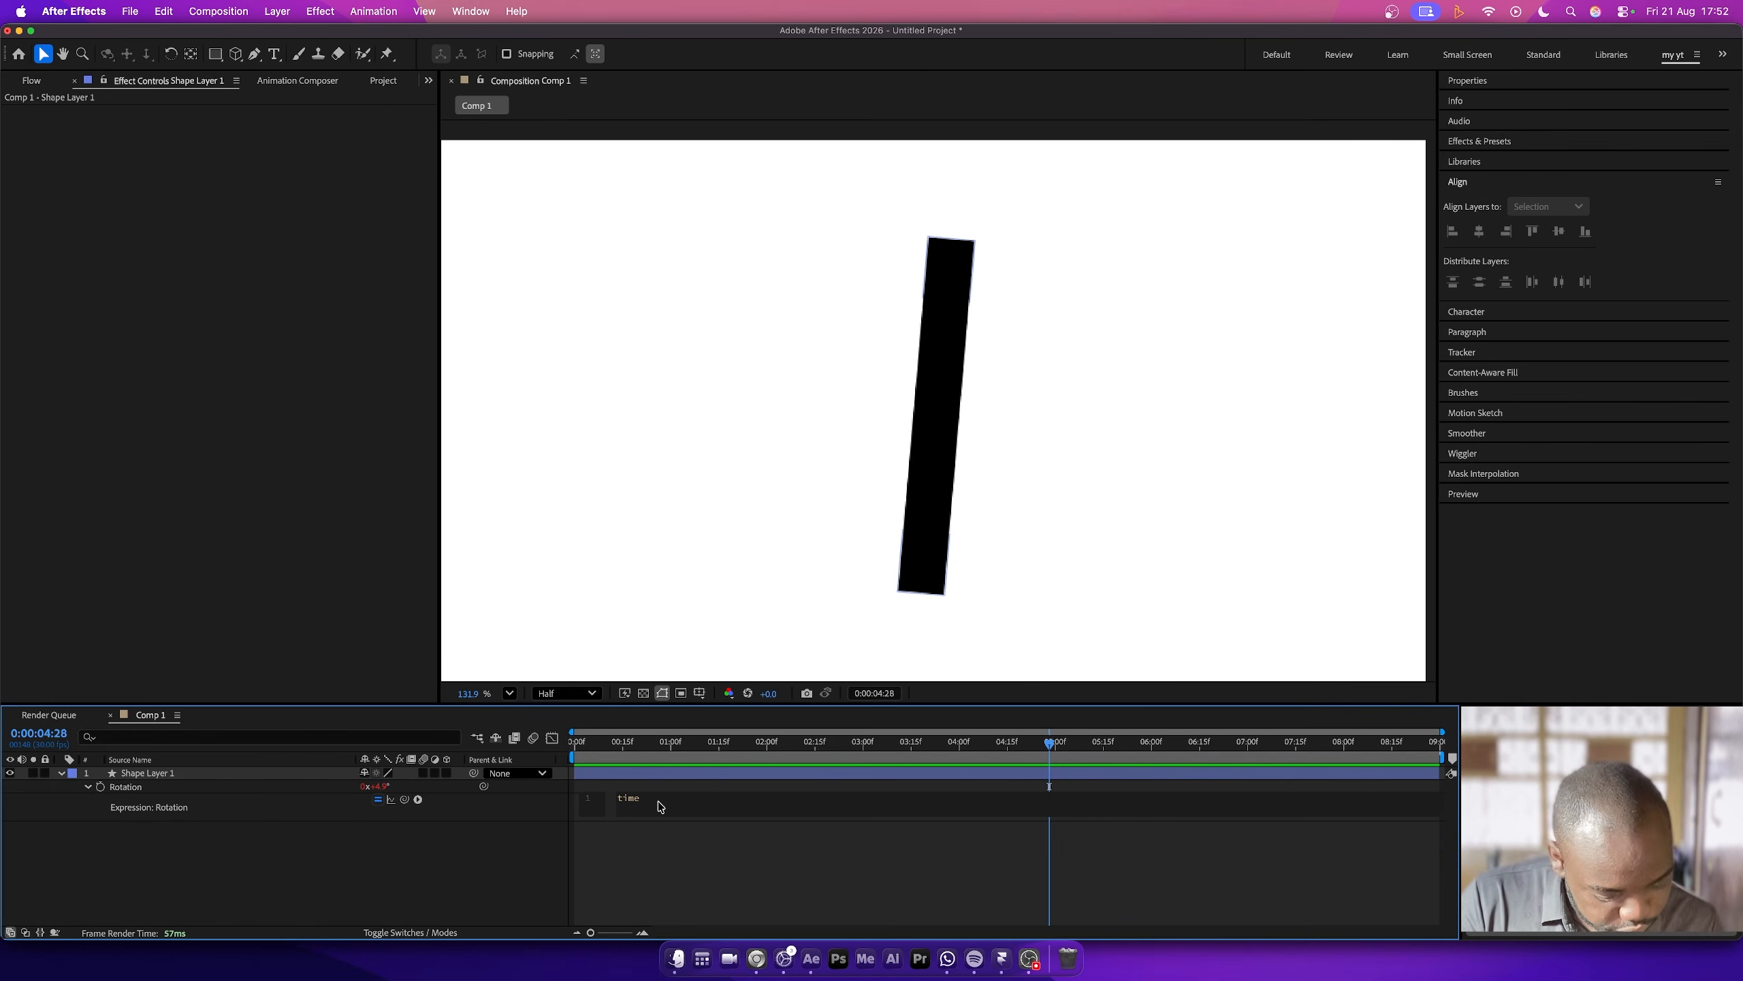
# - Preview the black bar's rotation with the expression time*25, then clear the expression from its Rotation property
pyautogui.press('space')
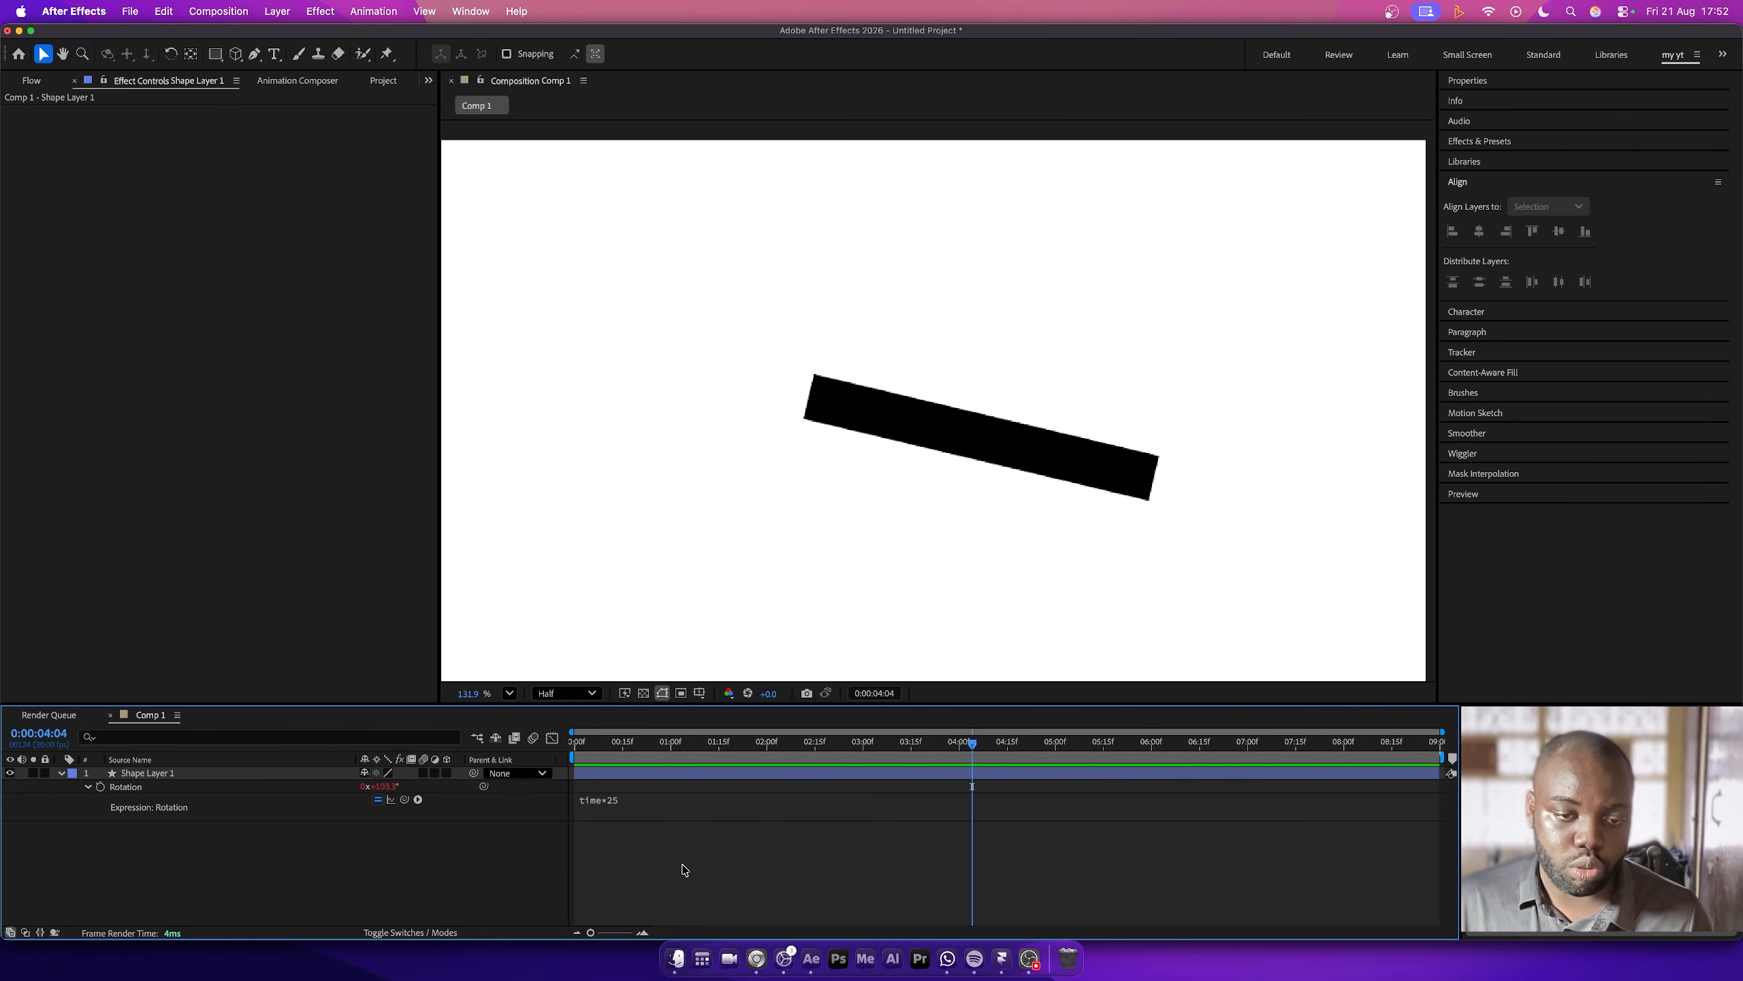
pyautogui.click(619, 807)
pyautogui.press('BackSpace')
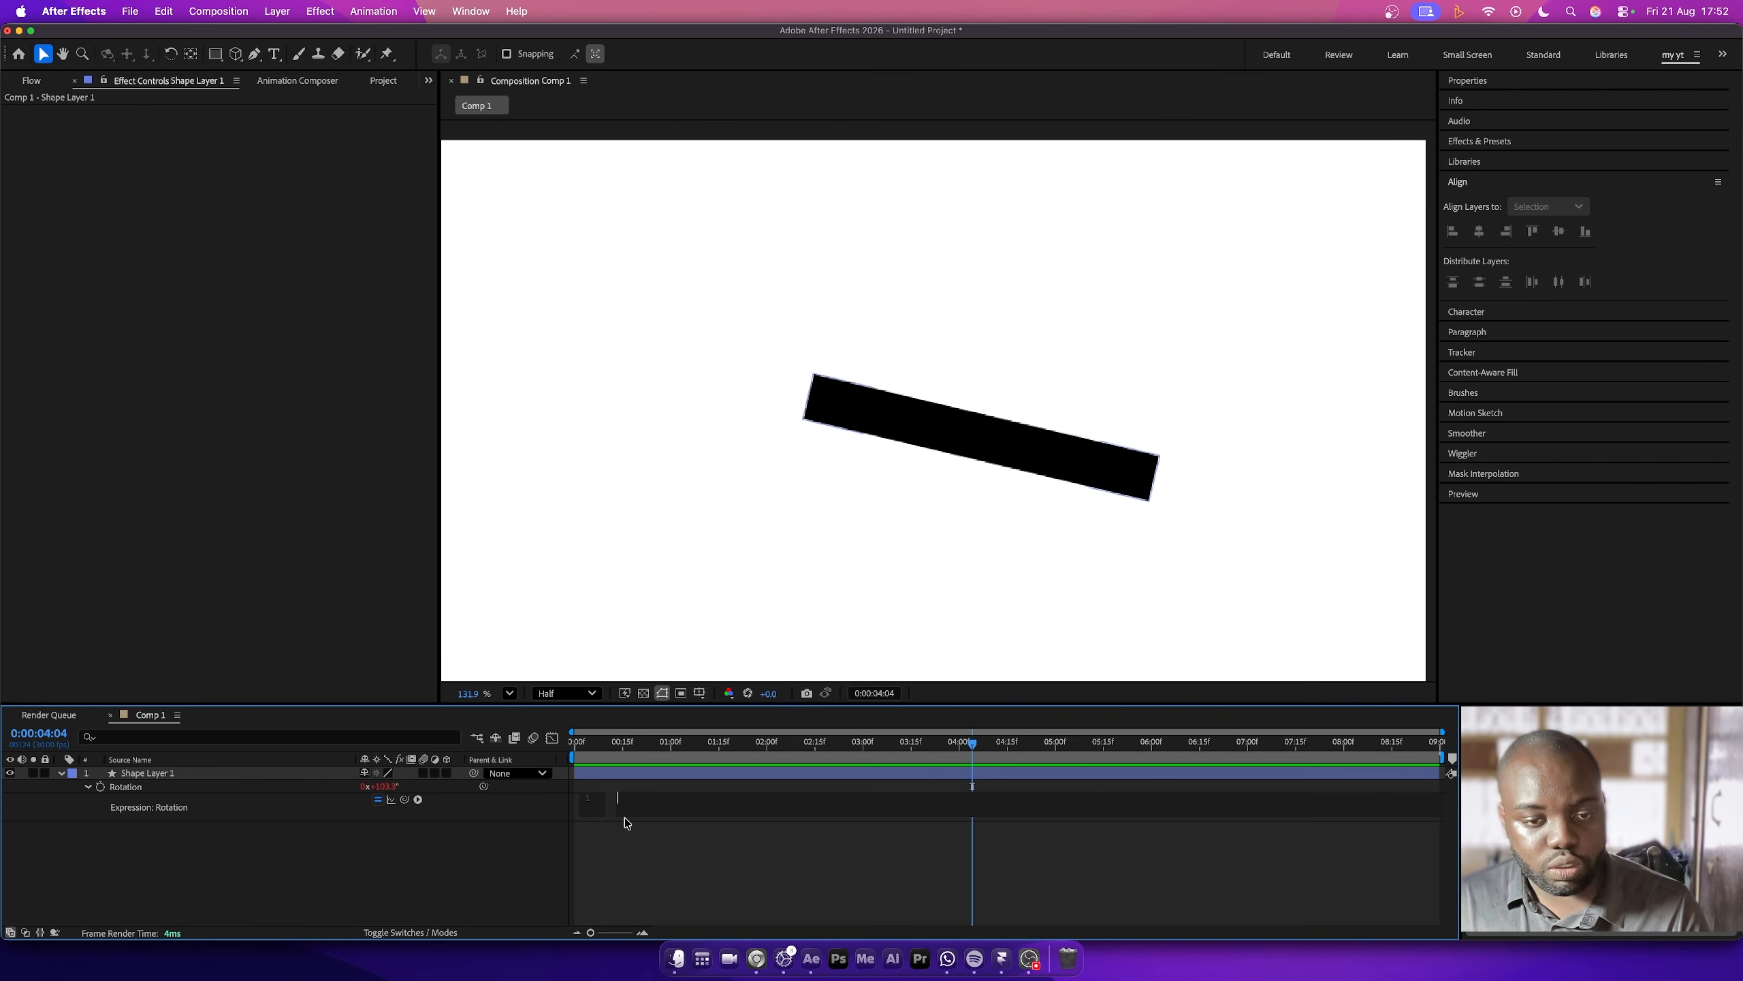
pyautogui.click(446, 861)
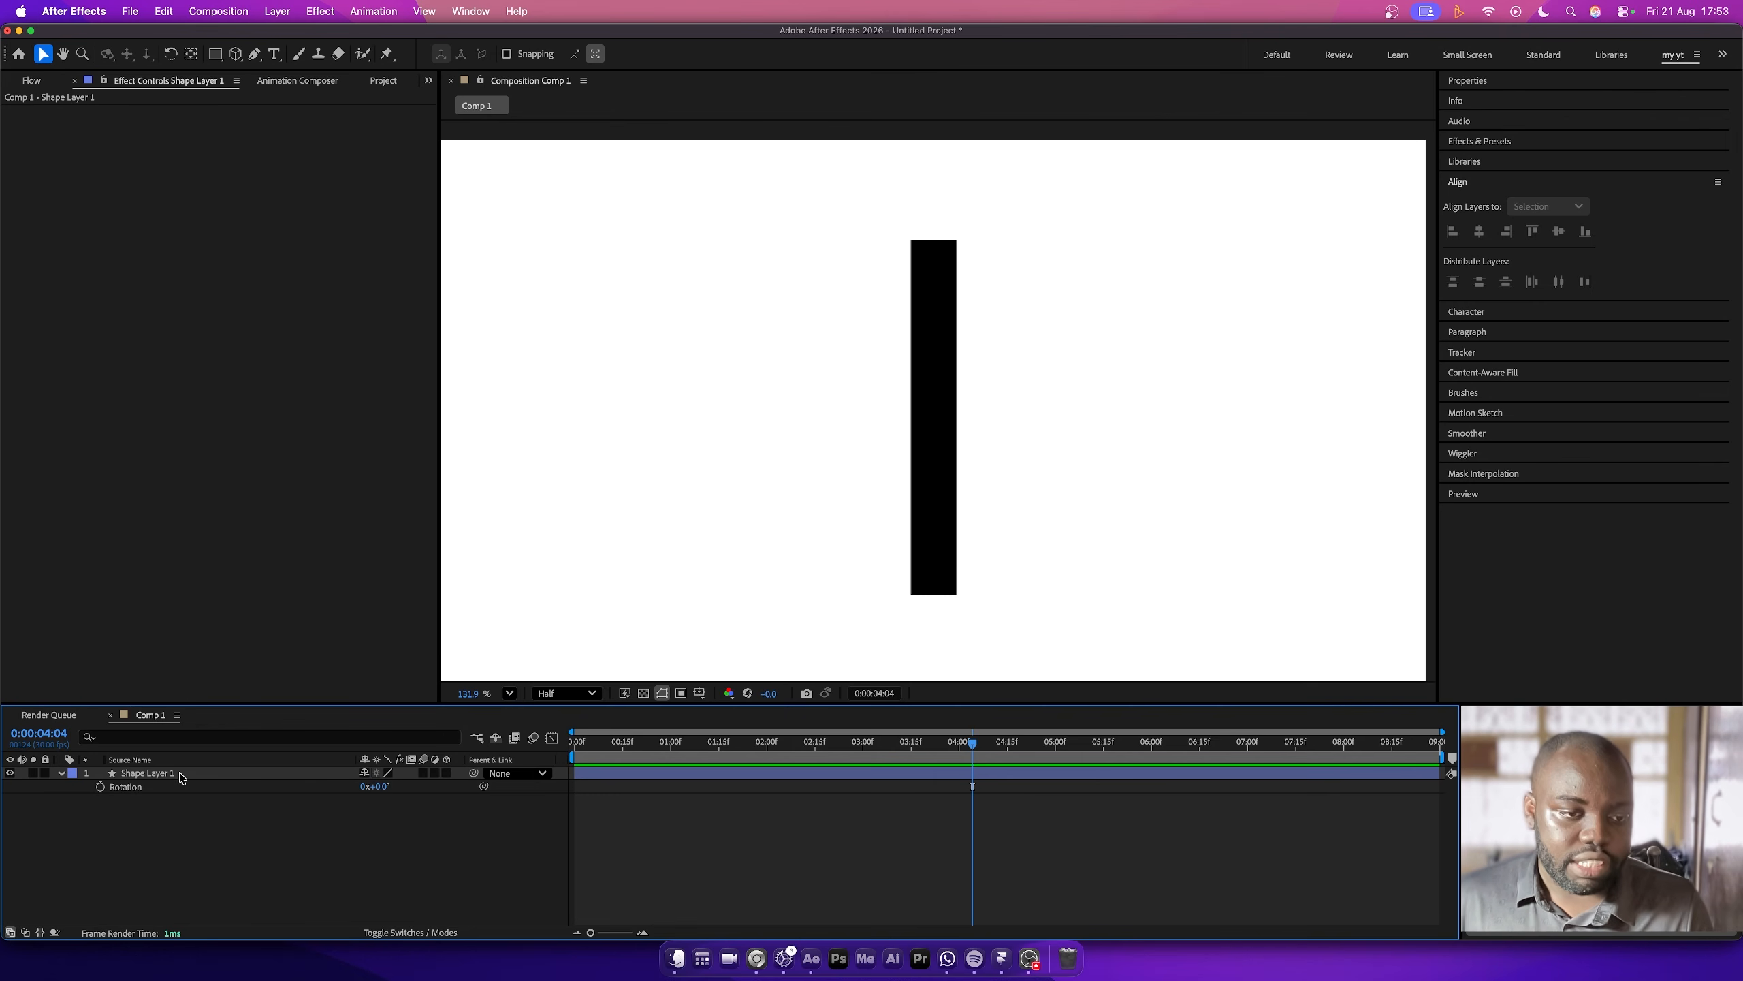
# - Add a white solid above the shape layer and apply the Fractal Noise effect to it
pyautogui.press('super+5')
pyautogui.write('fractal')
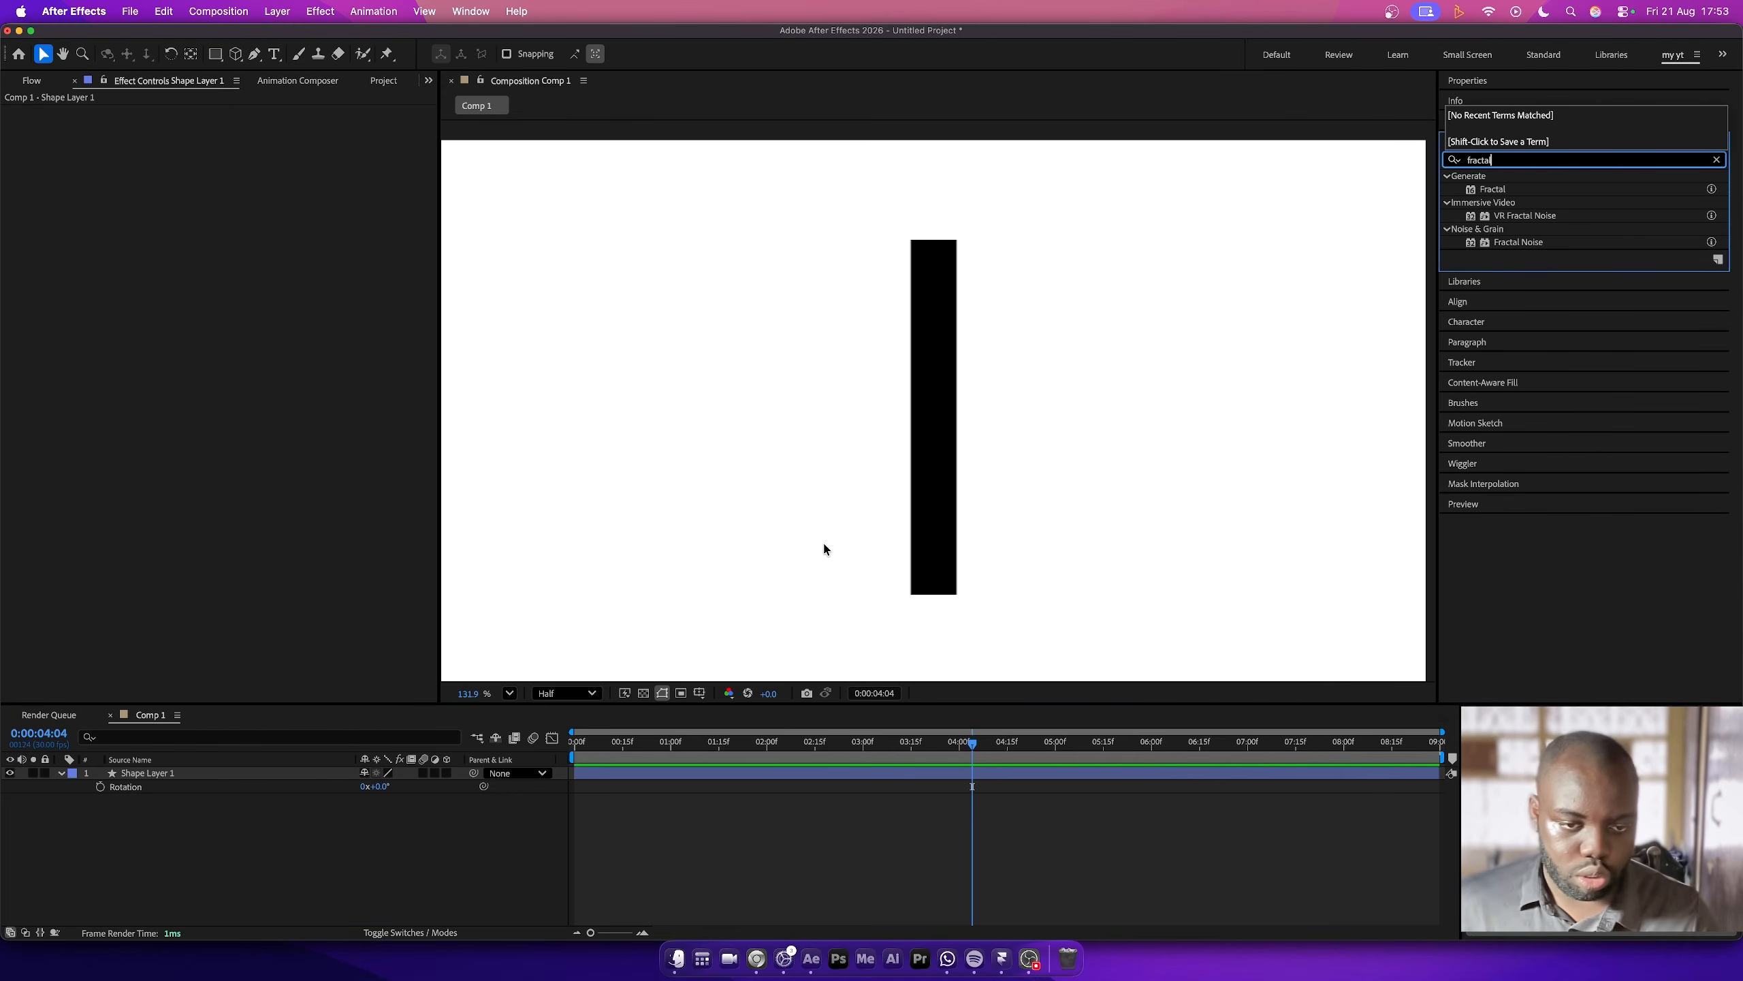
pyautogui.press('super+y')
pyautogui.press('Return')
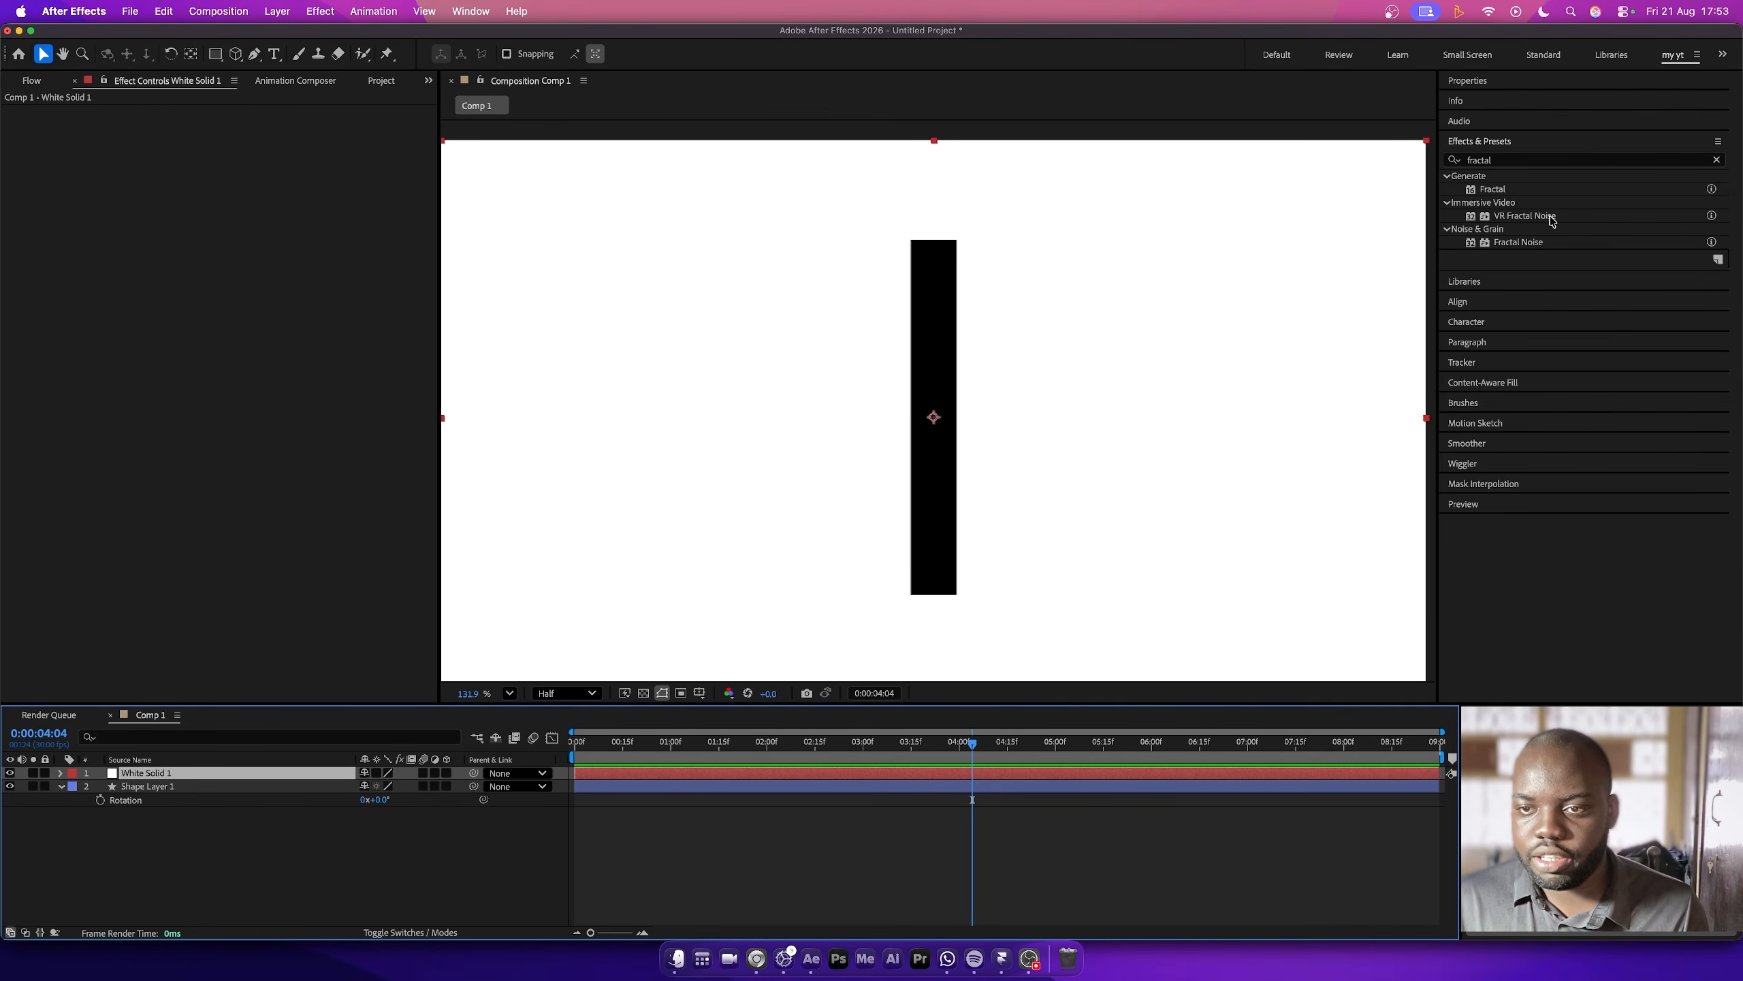
pyautogui.moveTo(1531, 242); pyautogui.dragTo(1060, 407)
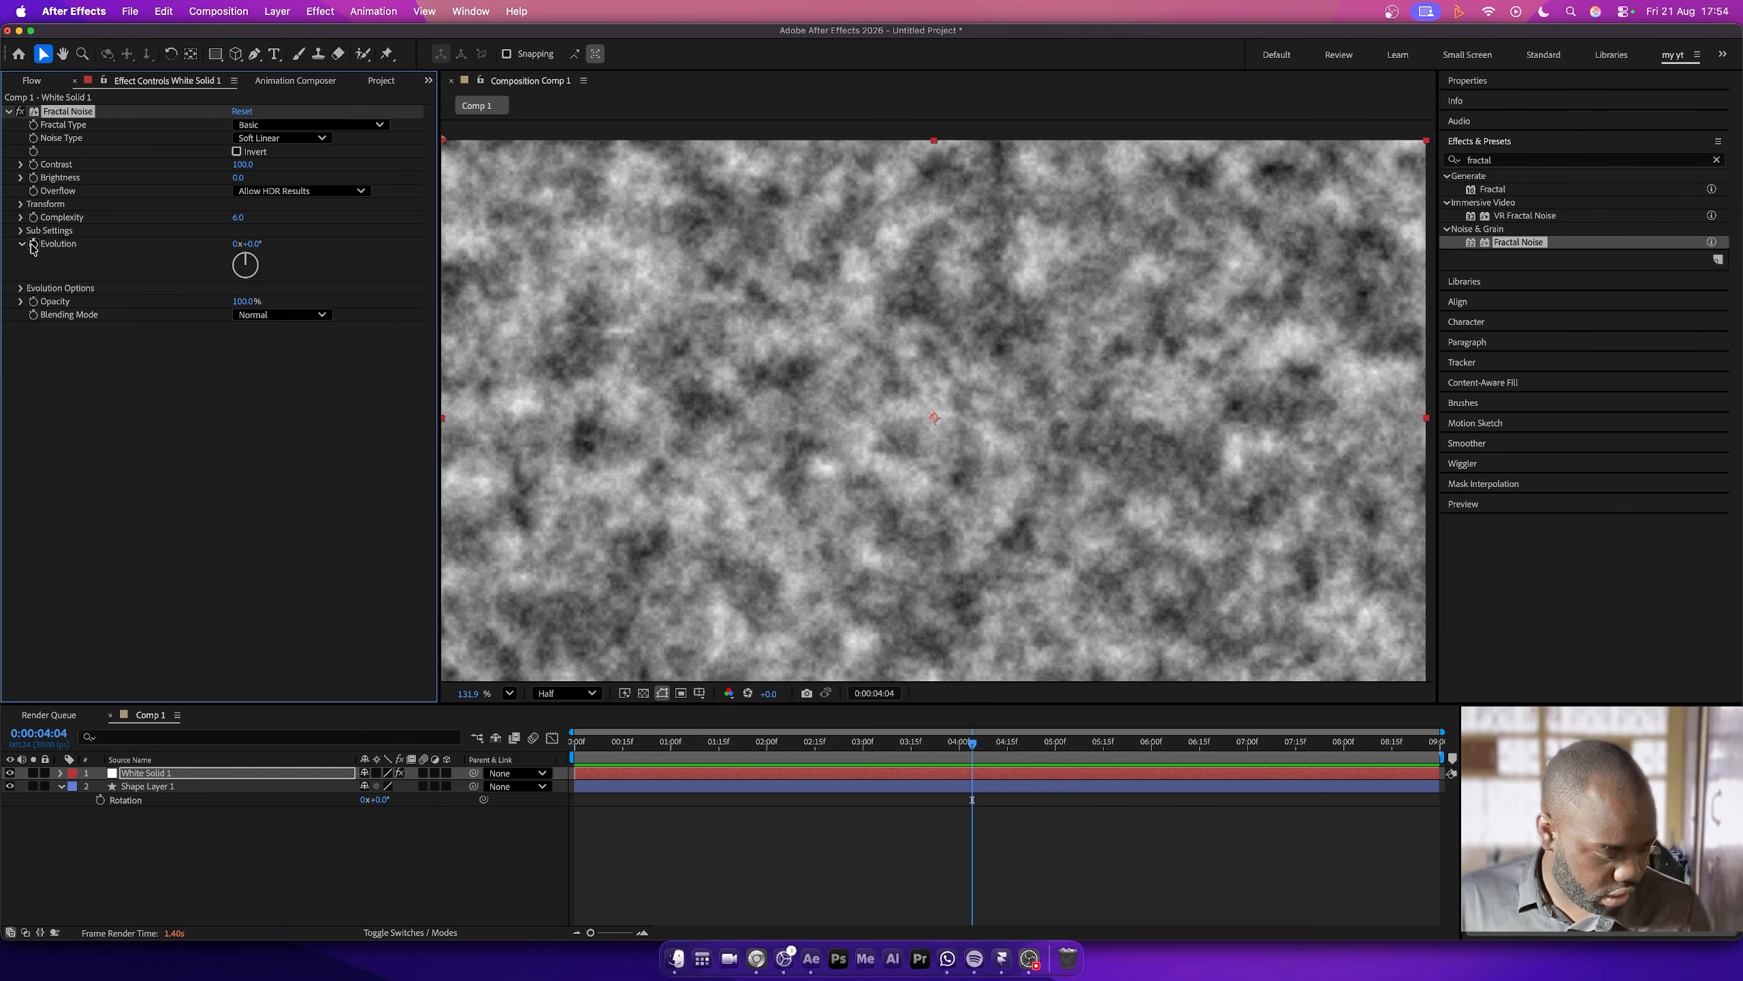
# - Drive the Fractal Noise Evolution on the white solid with the expression time*400 and preview it from the composition's start
pyautogui.keyDown('alt'); pyautogui.click(32, 246); pyautogui.keyUp('alt')
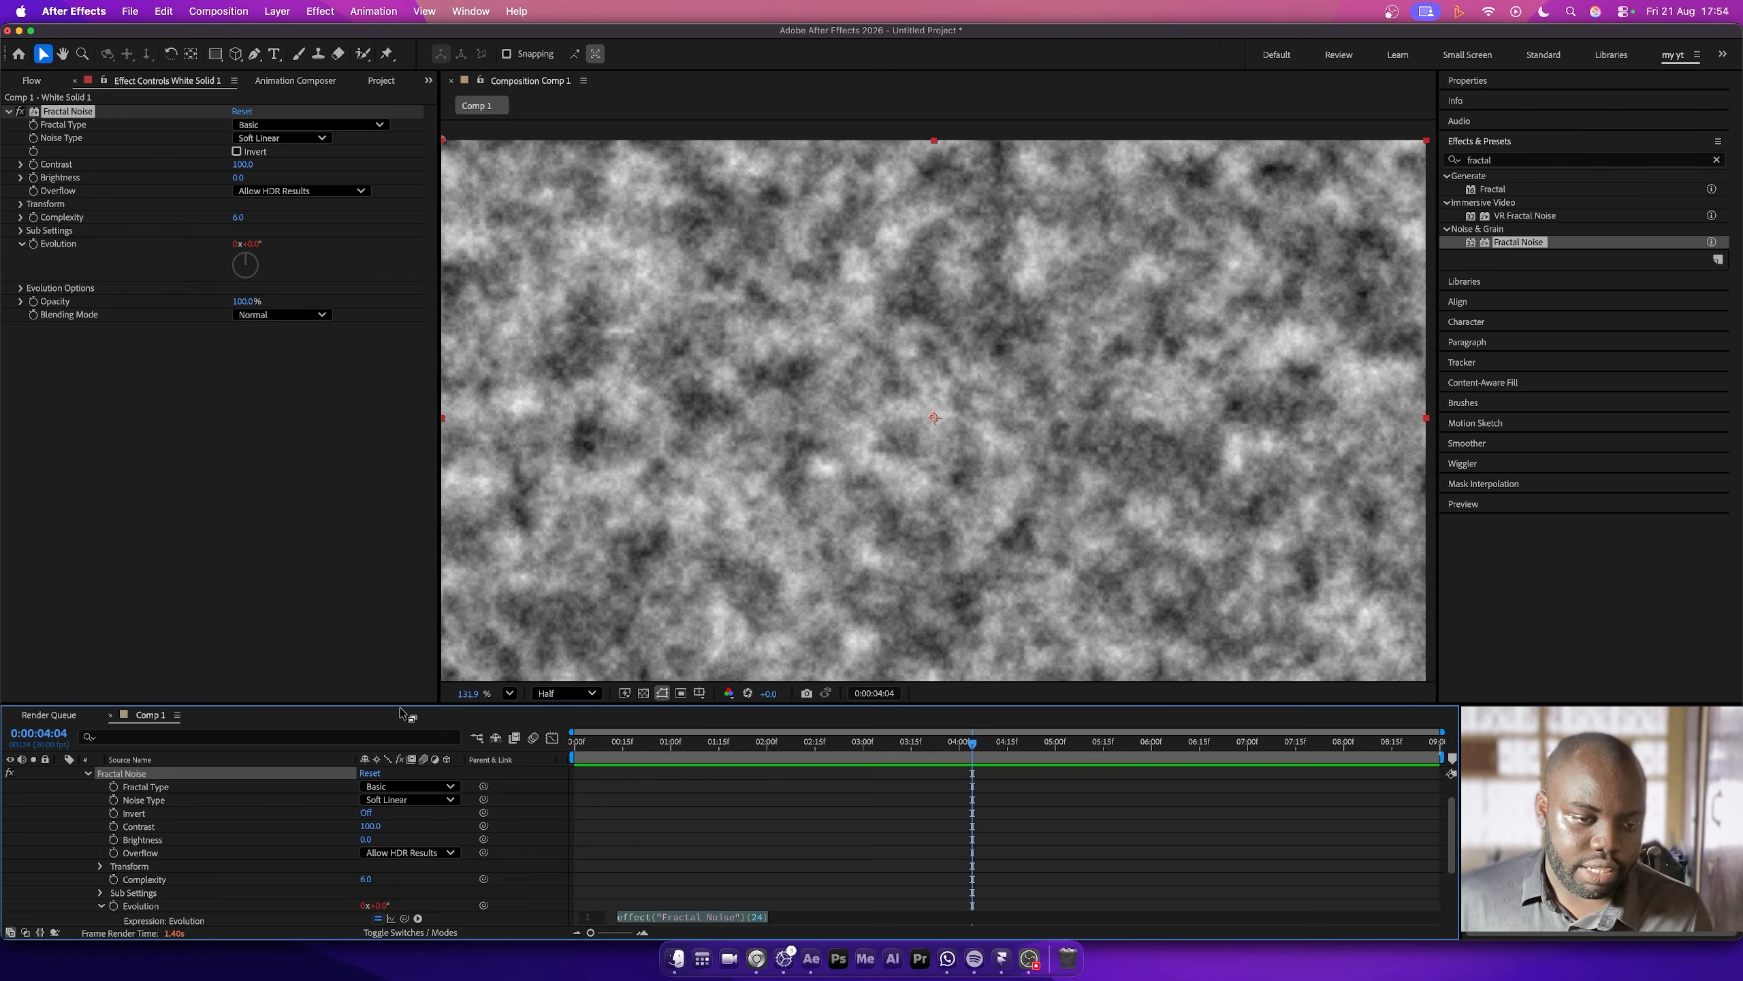
pyautogui.scroll(-5, 607, 886)
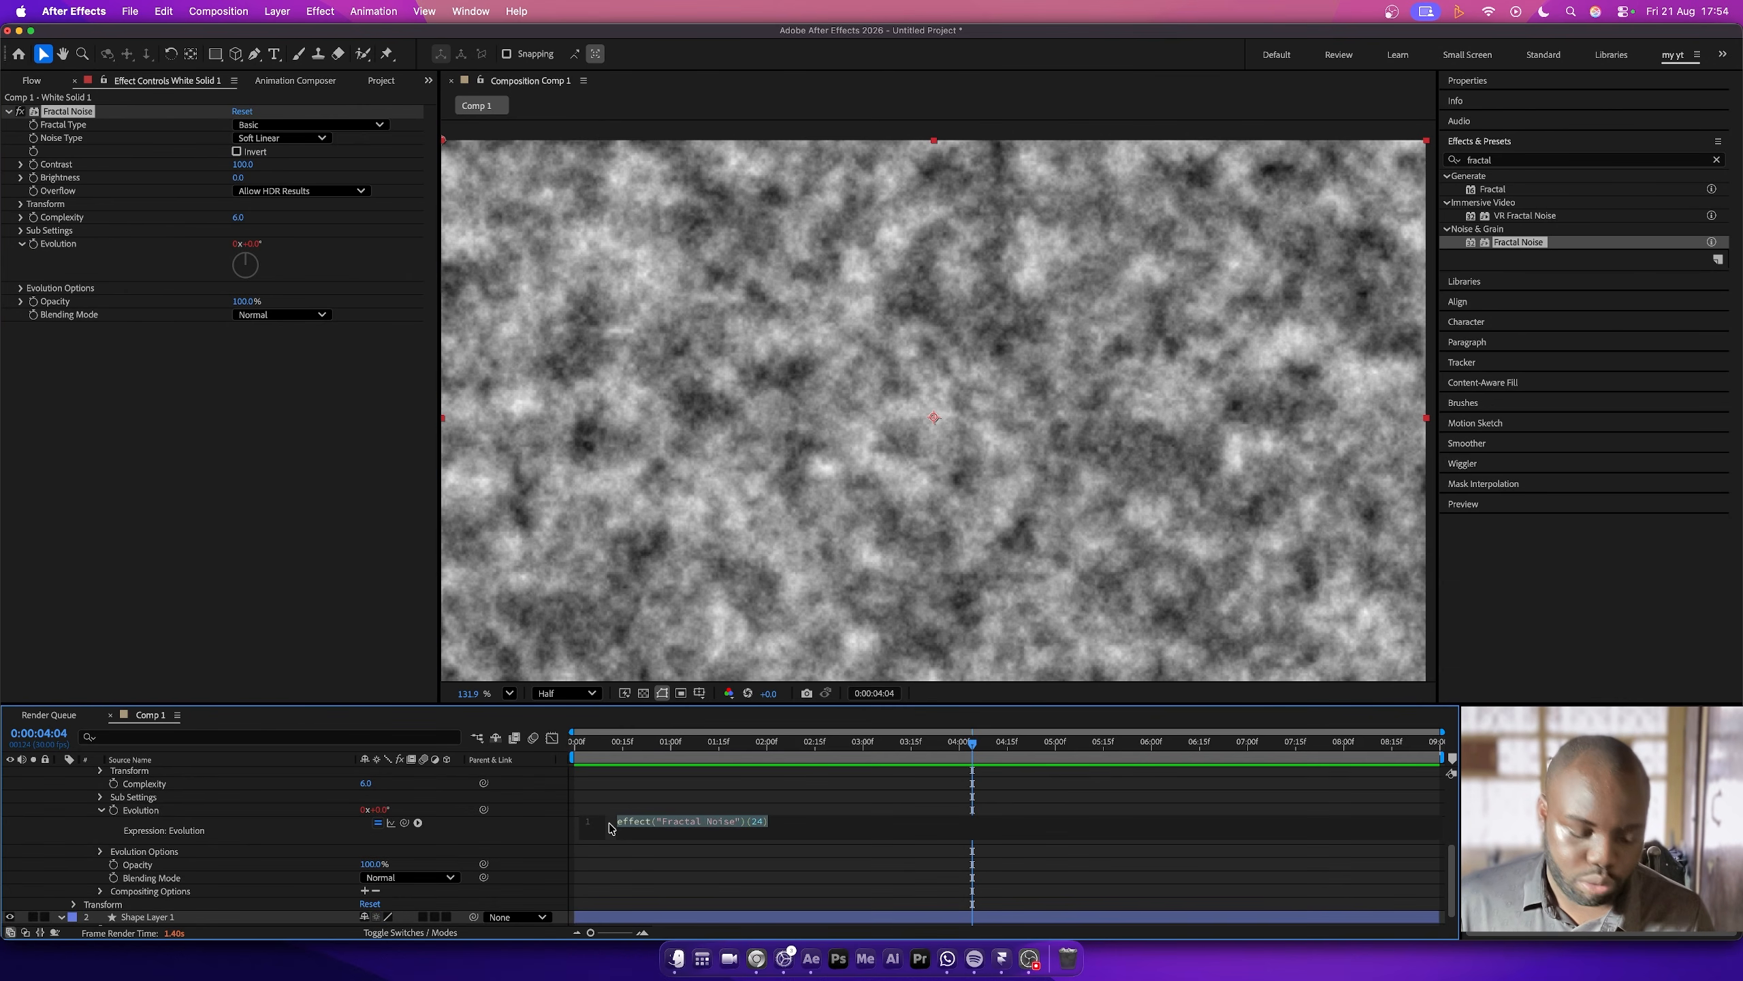
pyautogui.write('time*400')
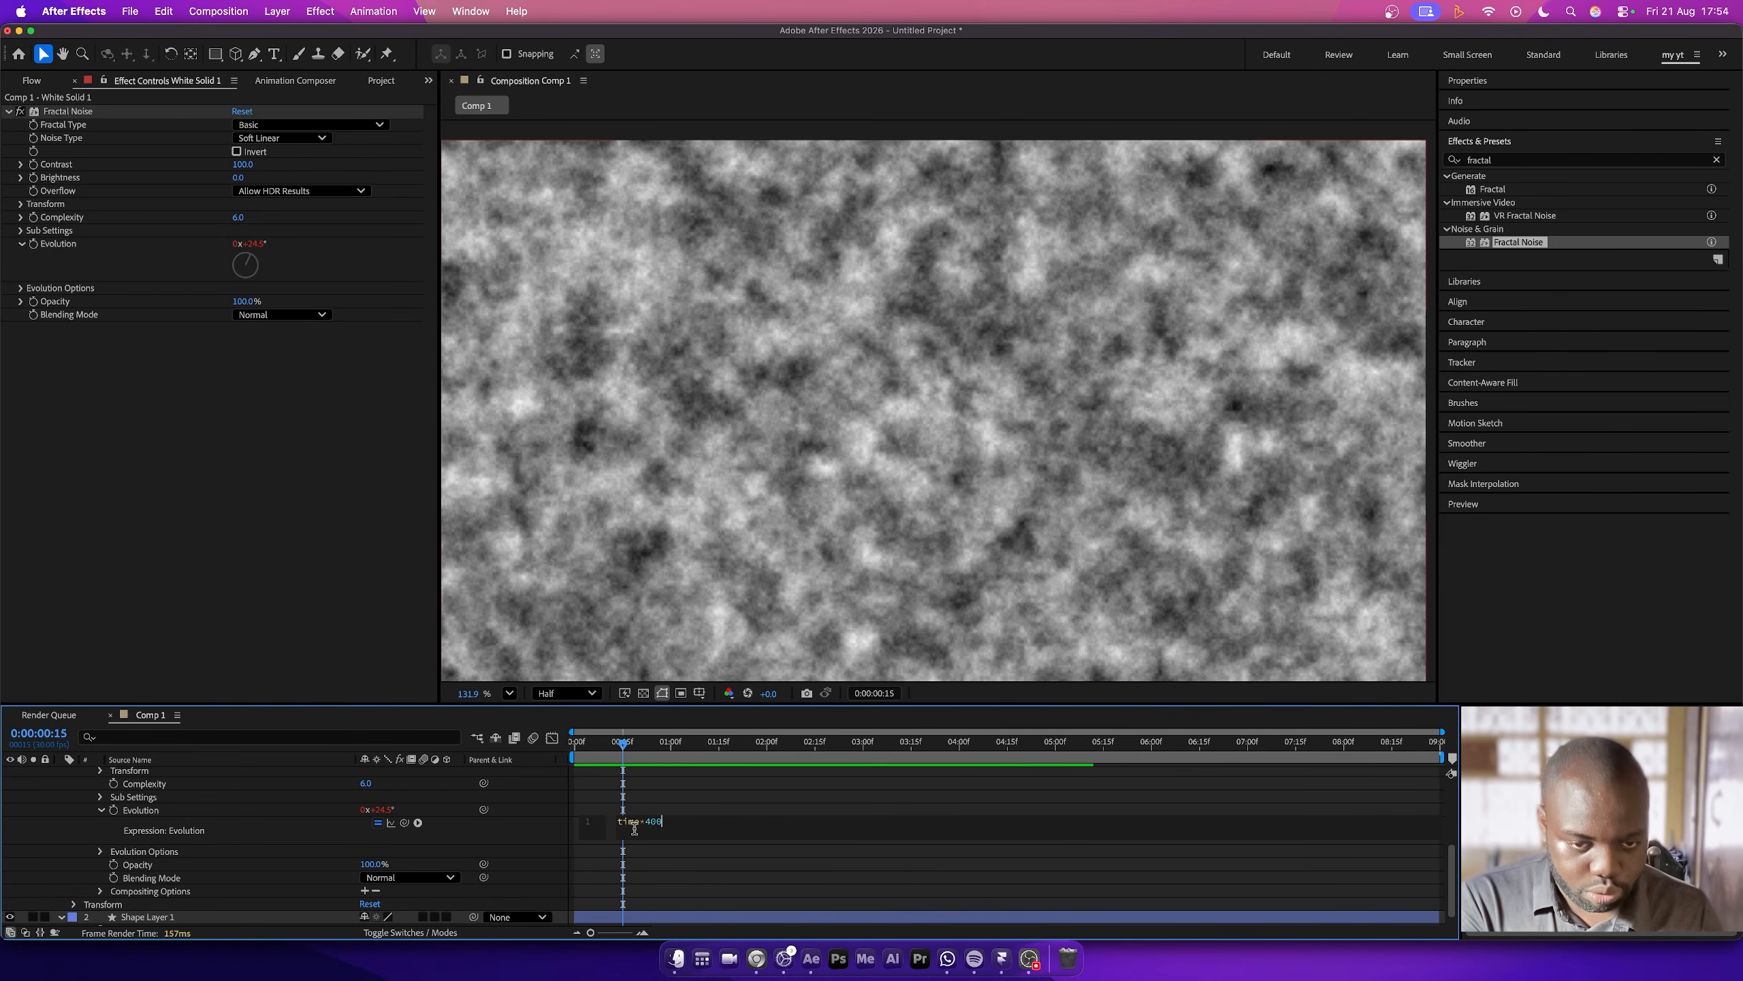
pyautogui.click(624, 744)
pyautogui.press('Home')
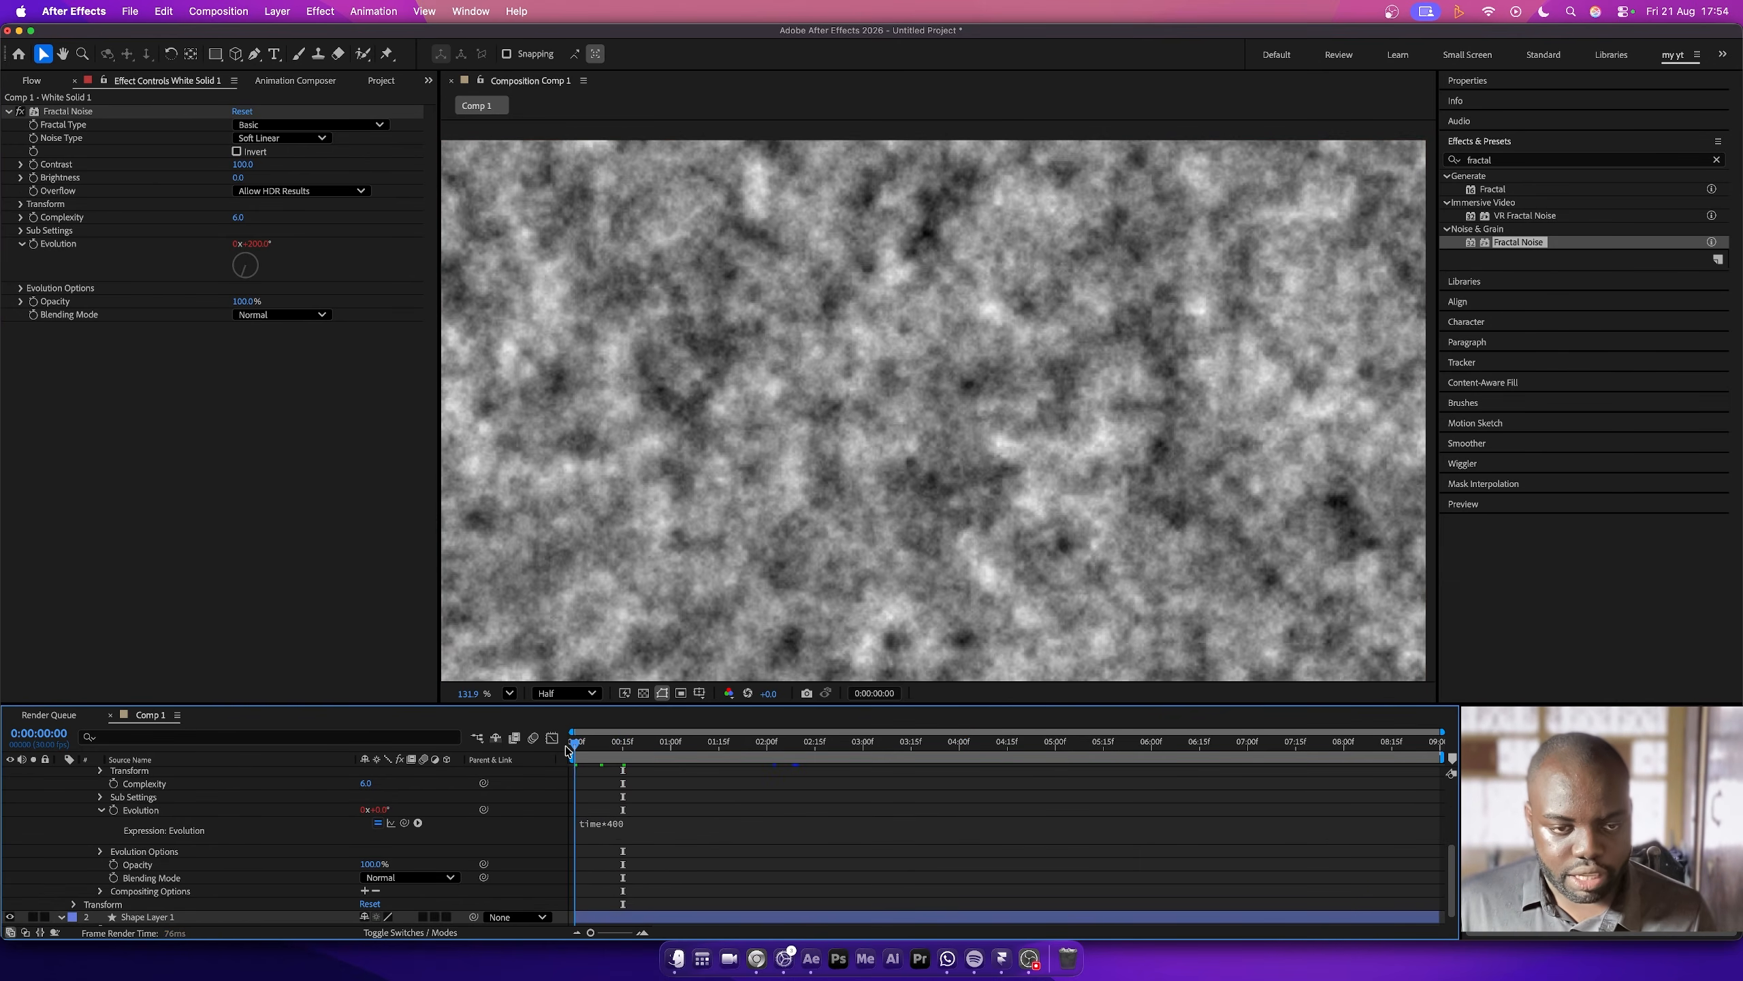
pyautogui.press('space')
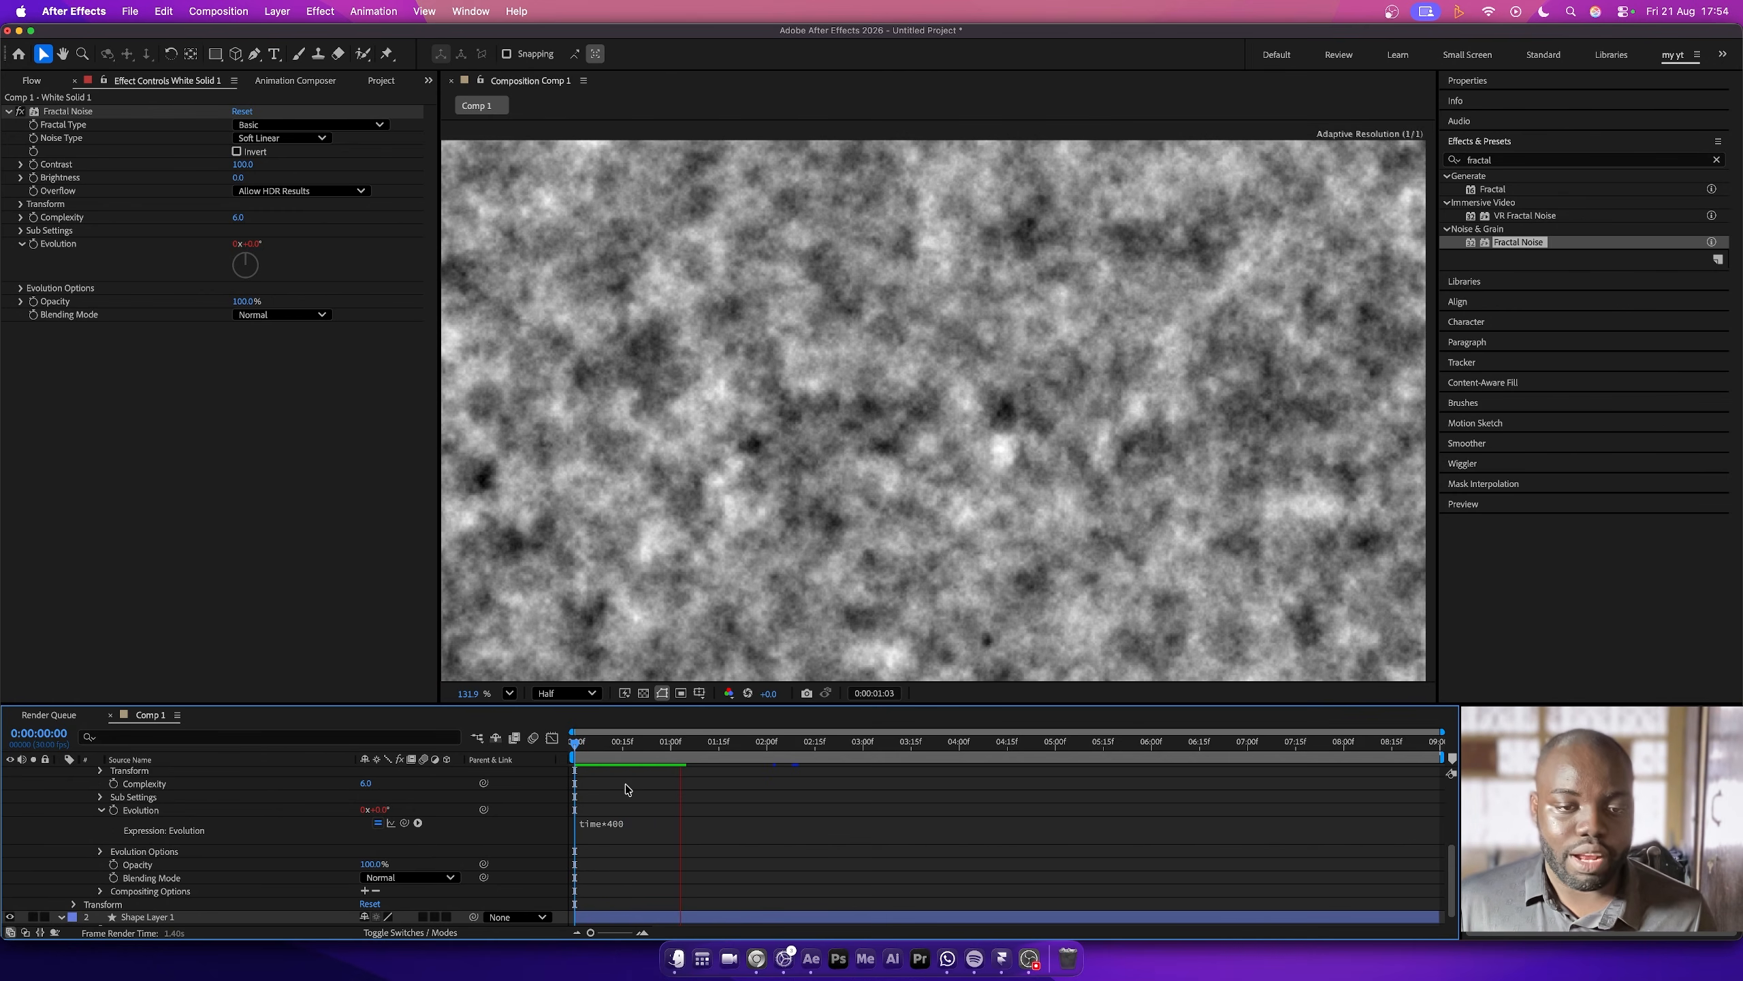
pyautogui.scroll(3, 182, 775)
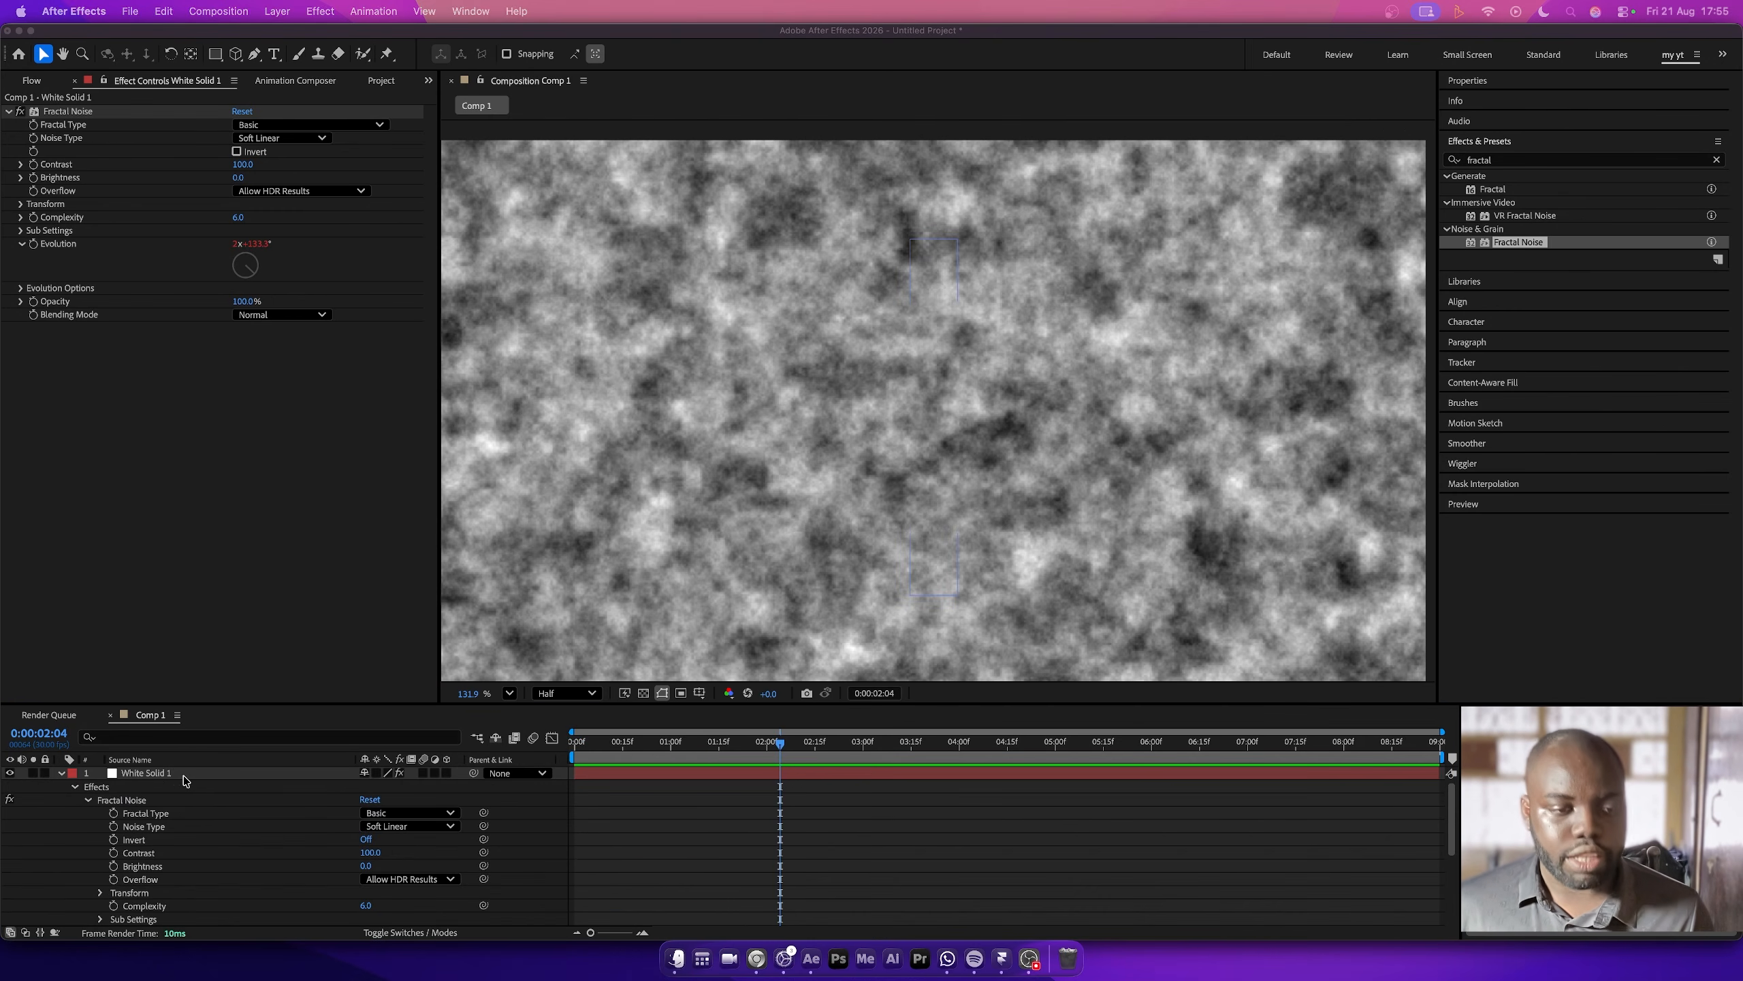
pyautogui.click(176, 775)
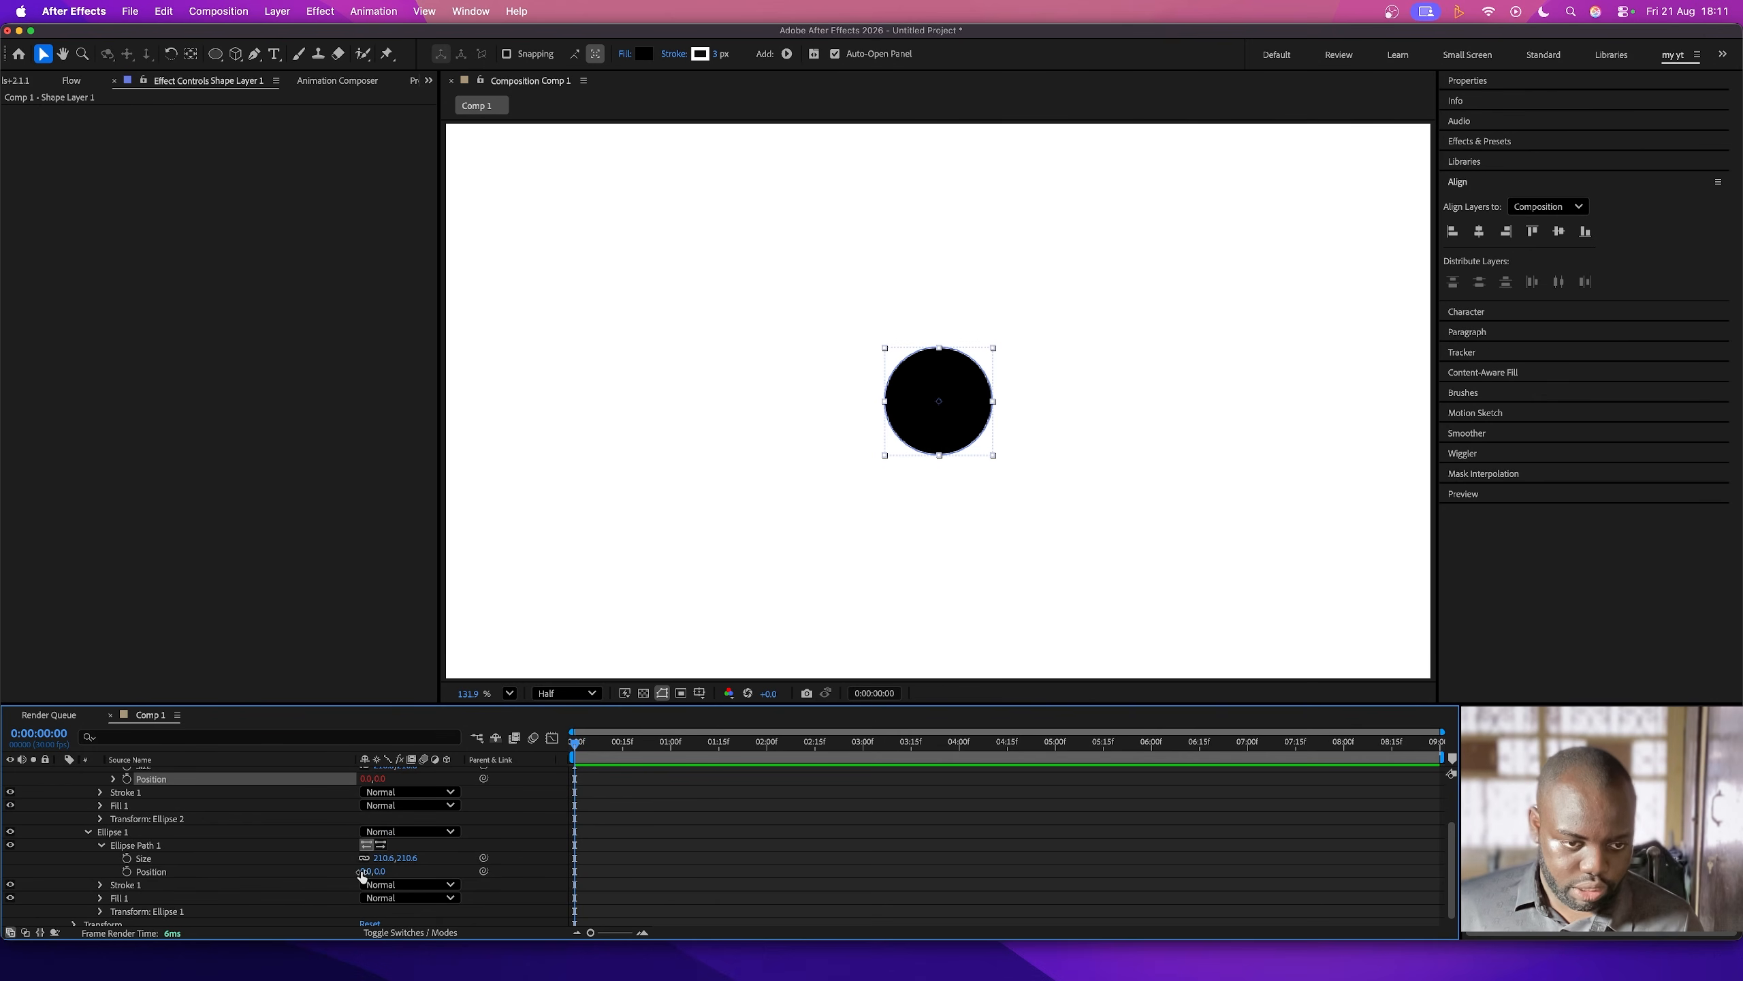
# - Keyframe the horizontal position of Ellipse Path 1 at -600 at the start and 600 at 0:00:01:00
pyautogui.click(364, 872)
pyautogui.write('-600')
pyautogui.press('Return')
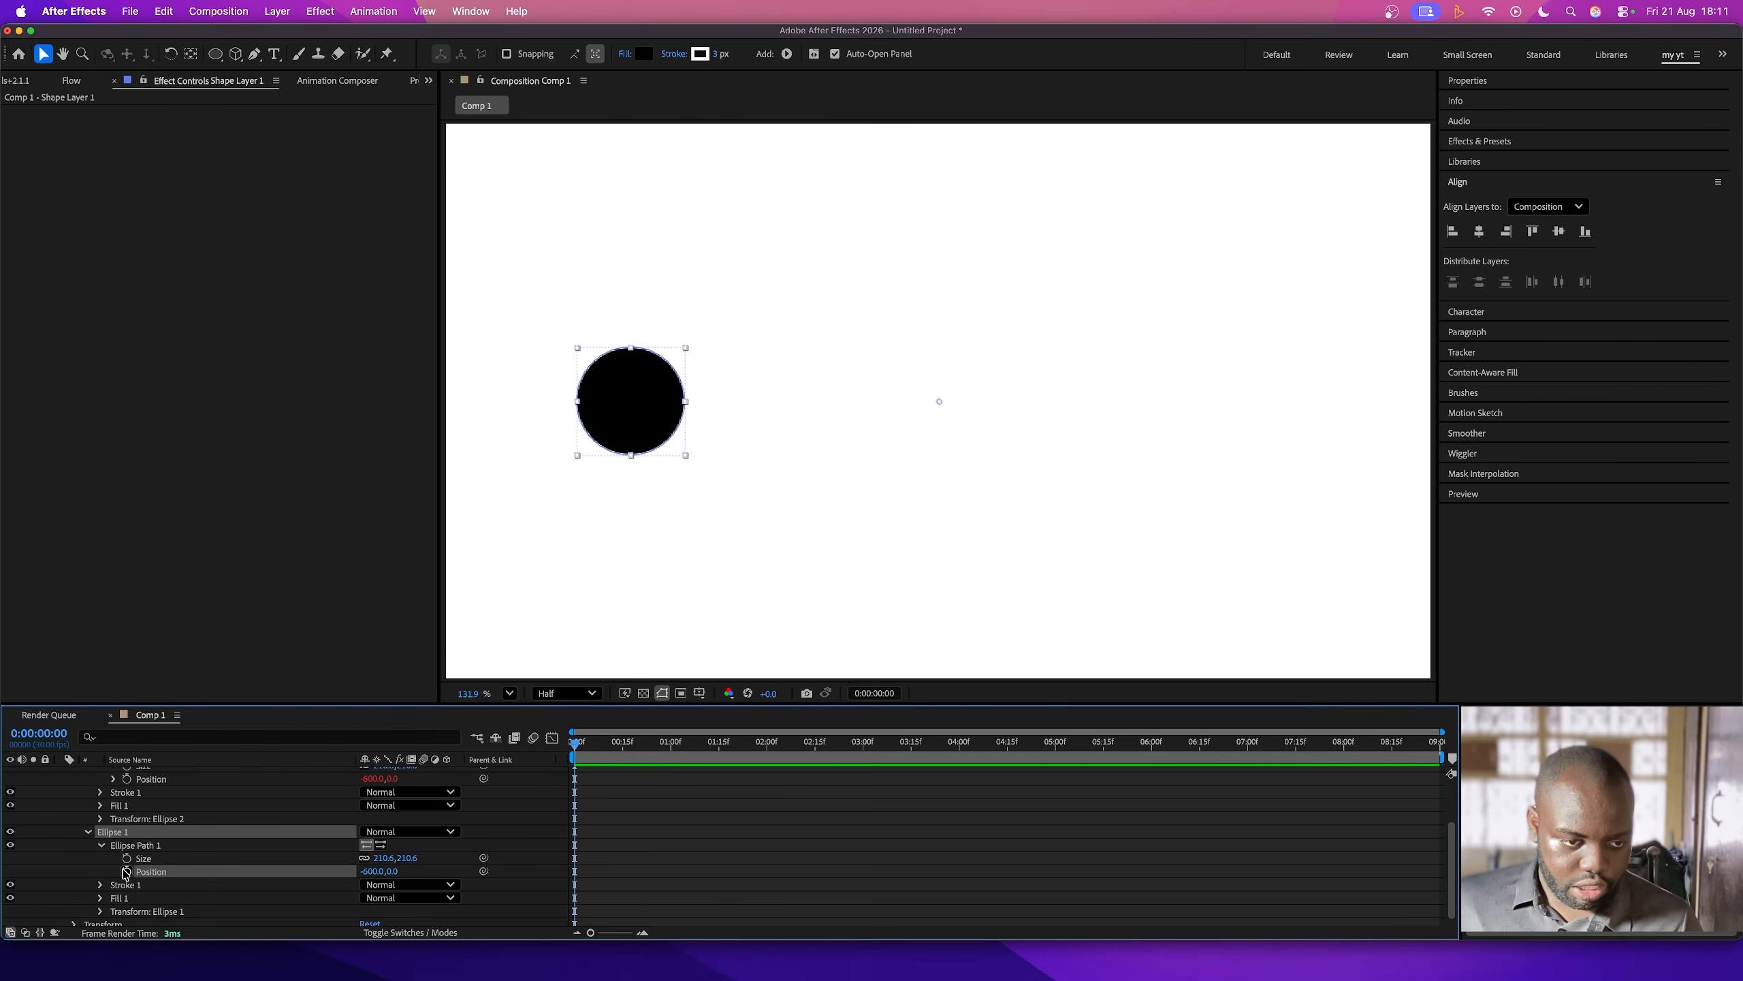
pyautogui.click(126, 871)
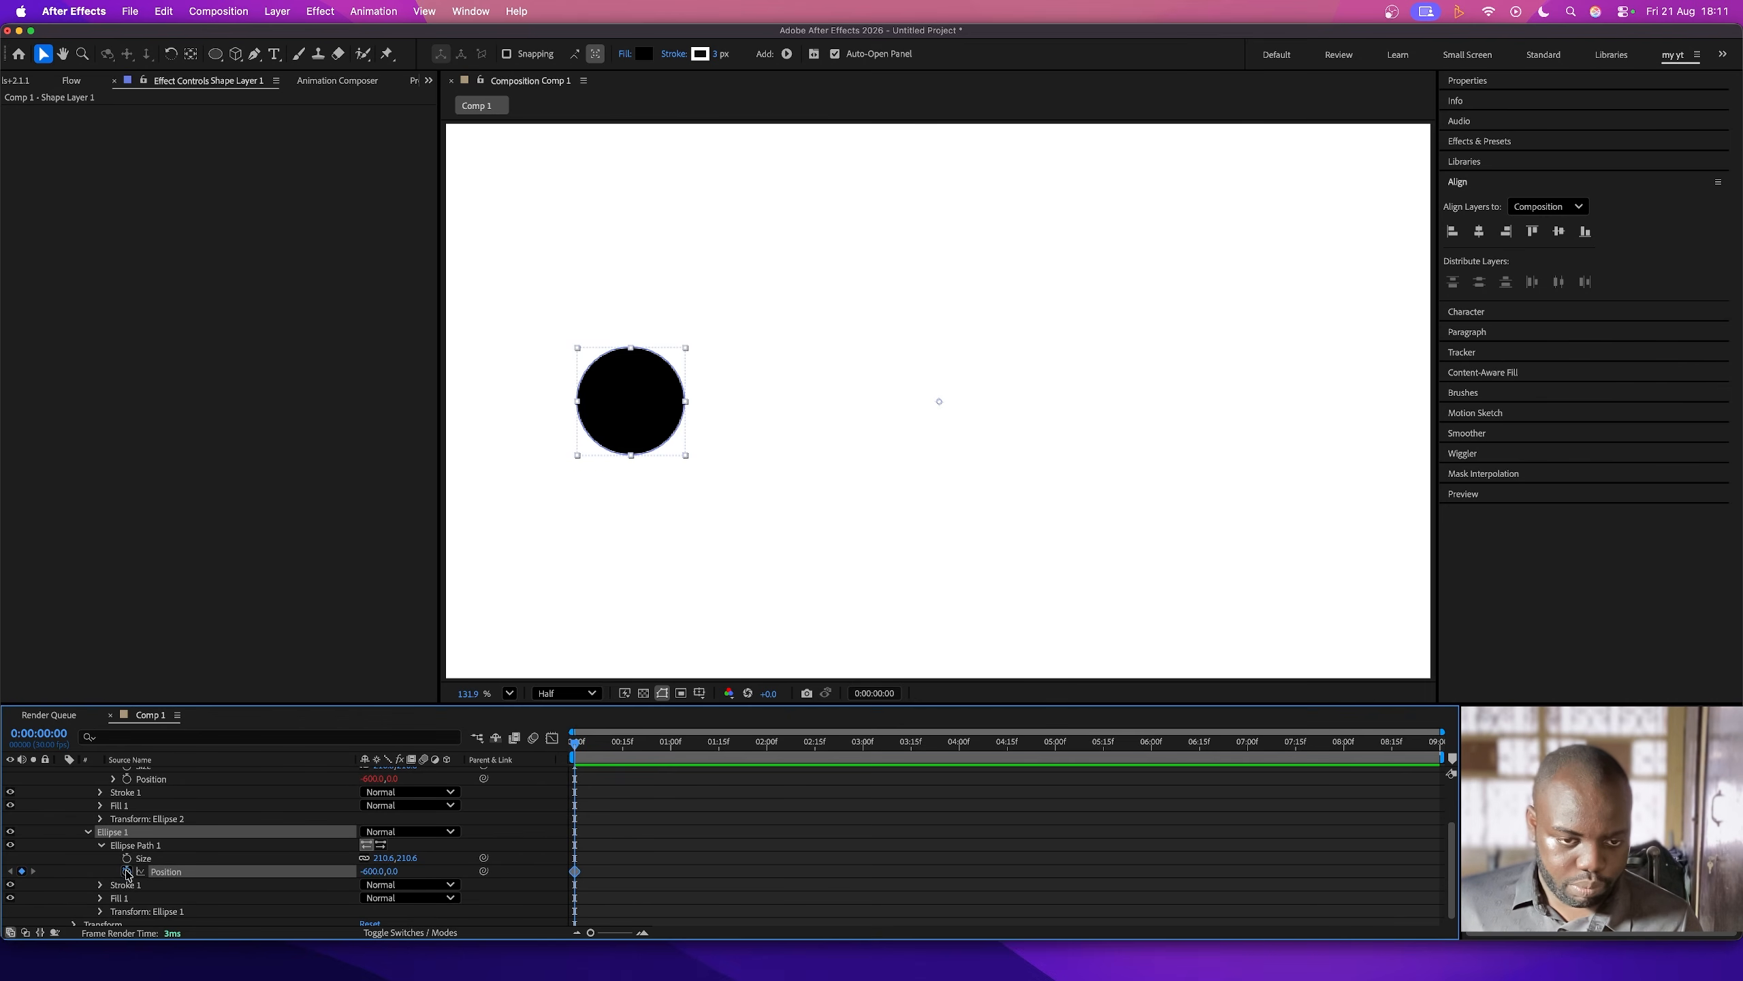
pyautogui.click(671, 744)
pyautogui.click(369, 871)
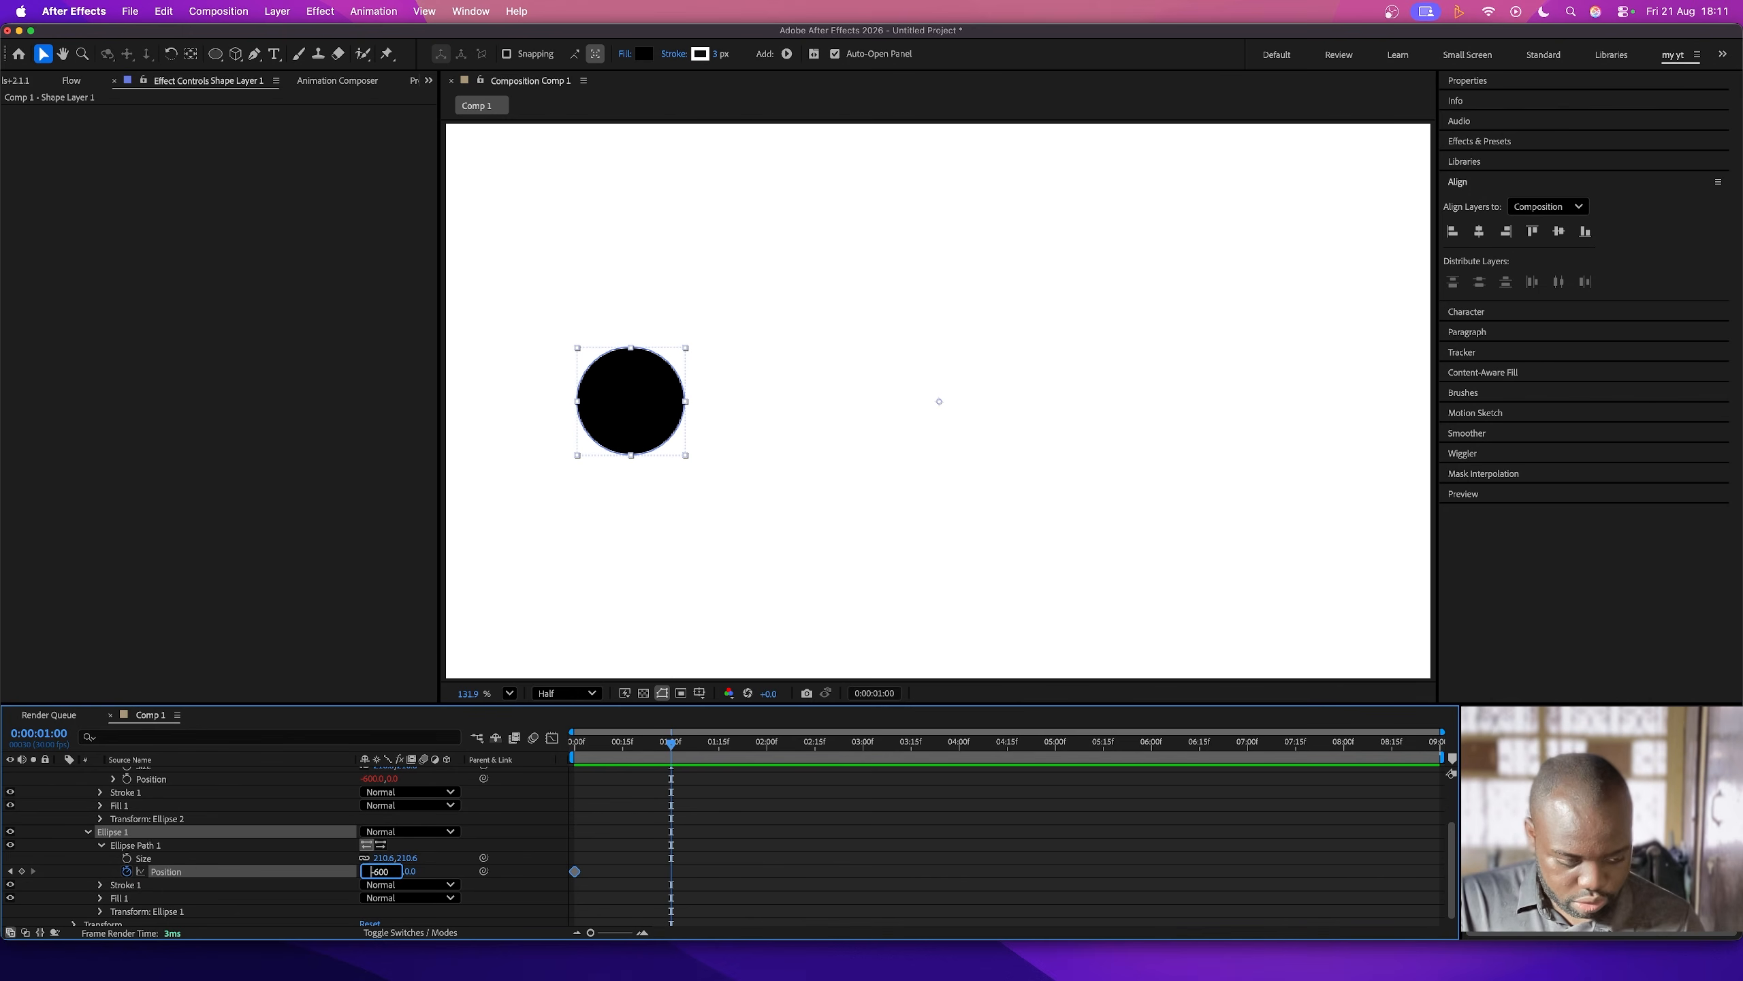
pyautogui.write('600')
pyautogui.press('Return')
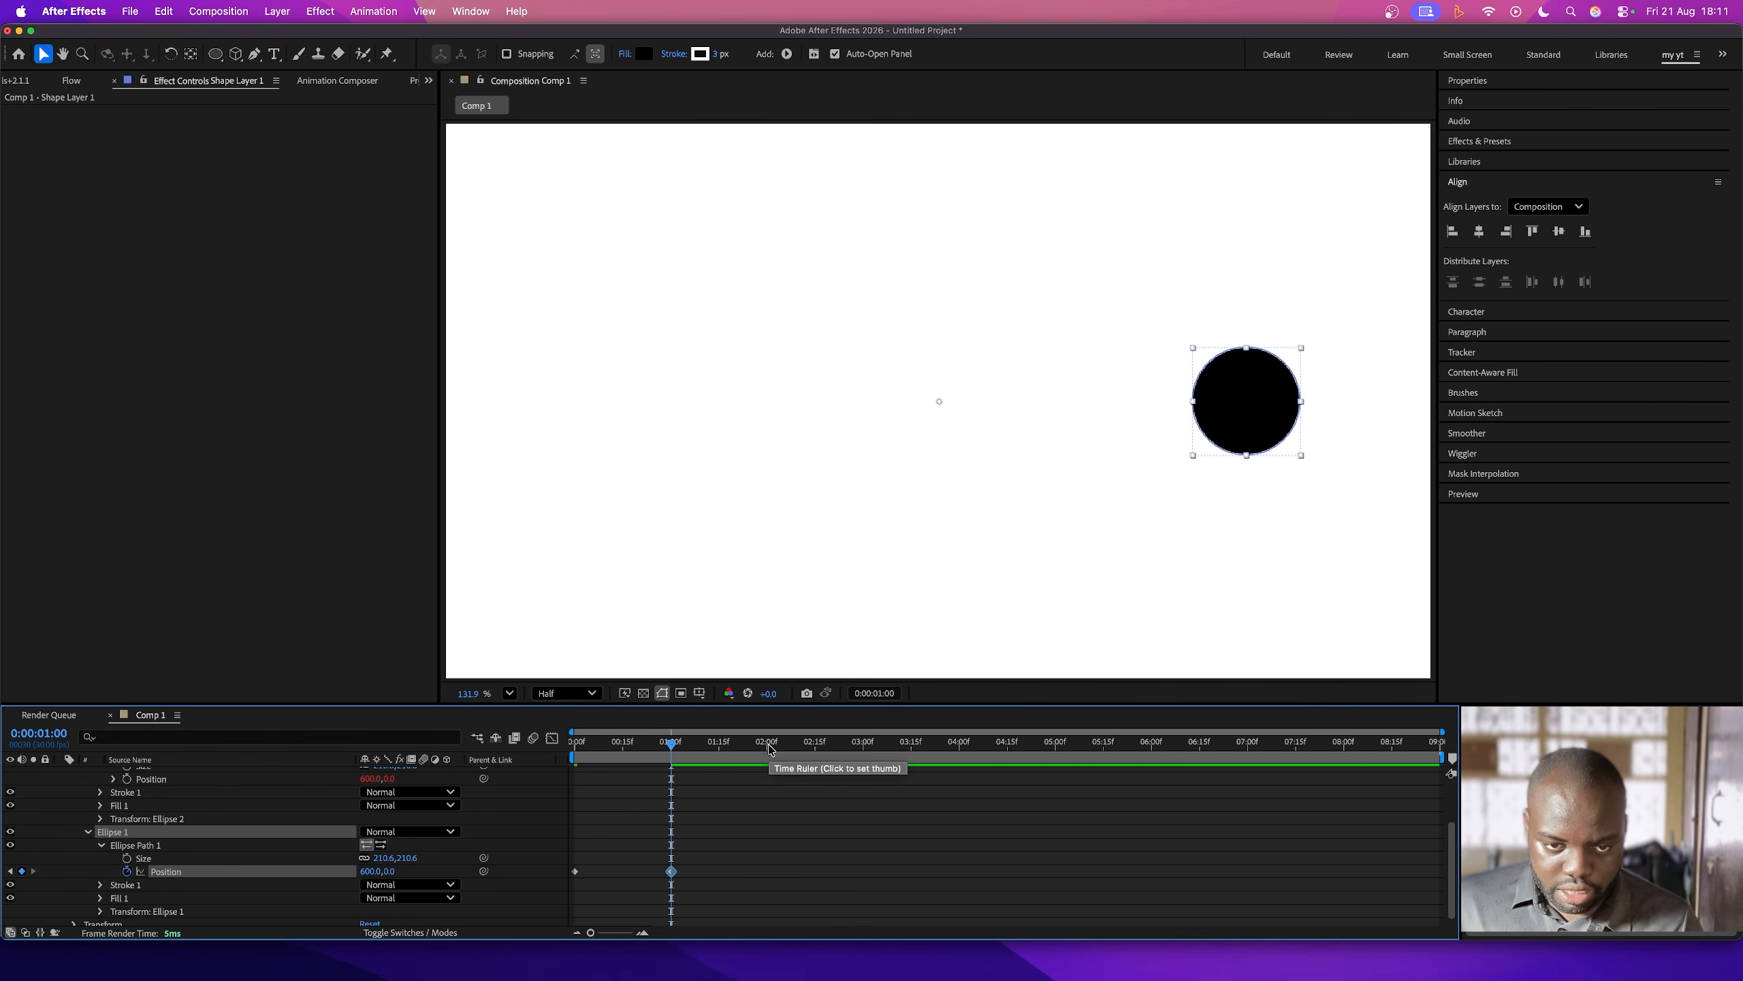
# - Copy the first Ellipse Path 1 position keyframe to 0:00:02:00 and preview the back-and-forth motion
pyautogui.click(770, 746)
pyautogui.moveTo(770, 748); pyautogui.dragTo(767, 752)
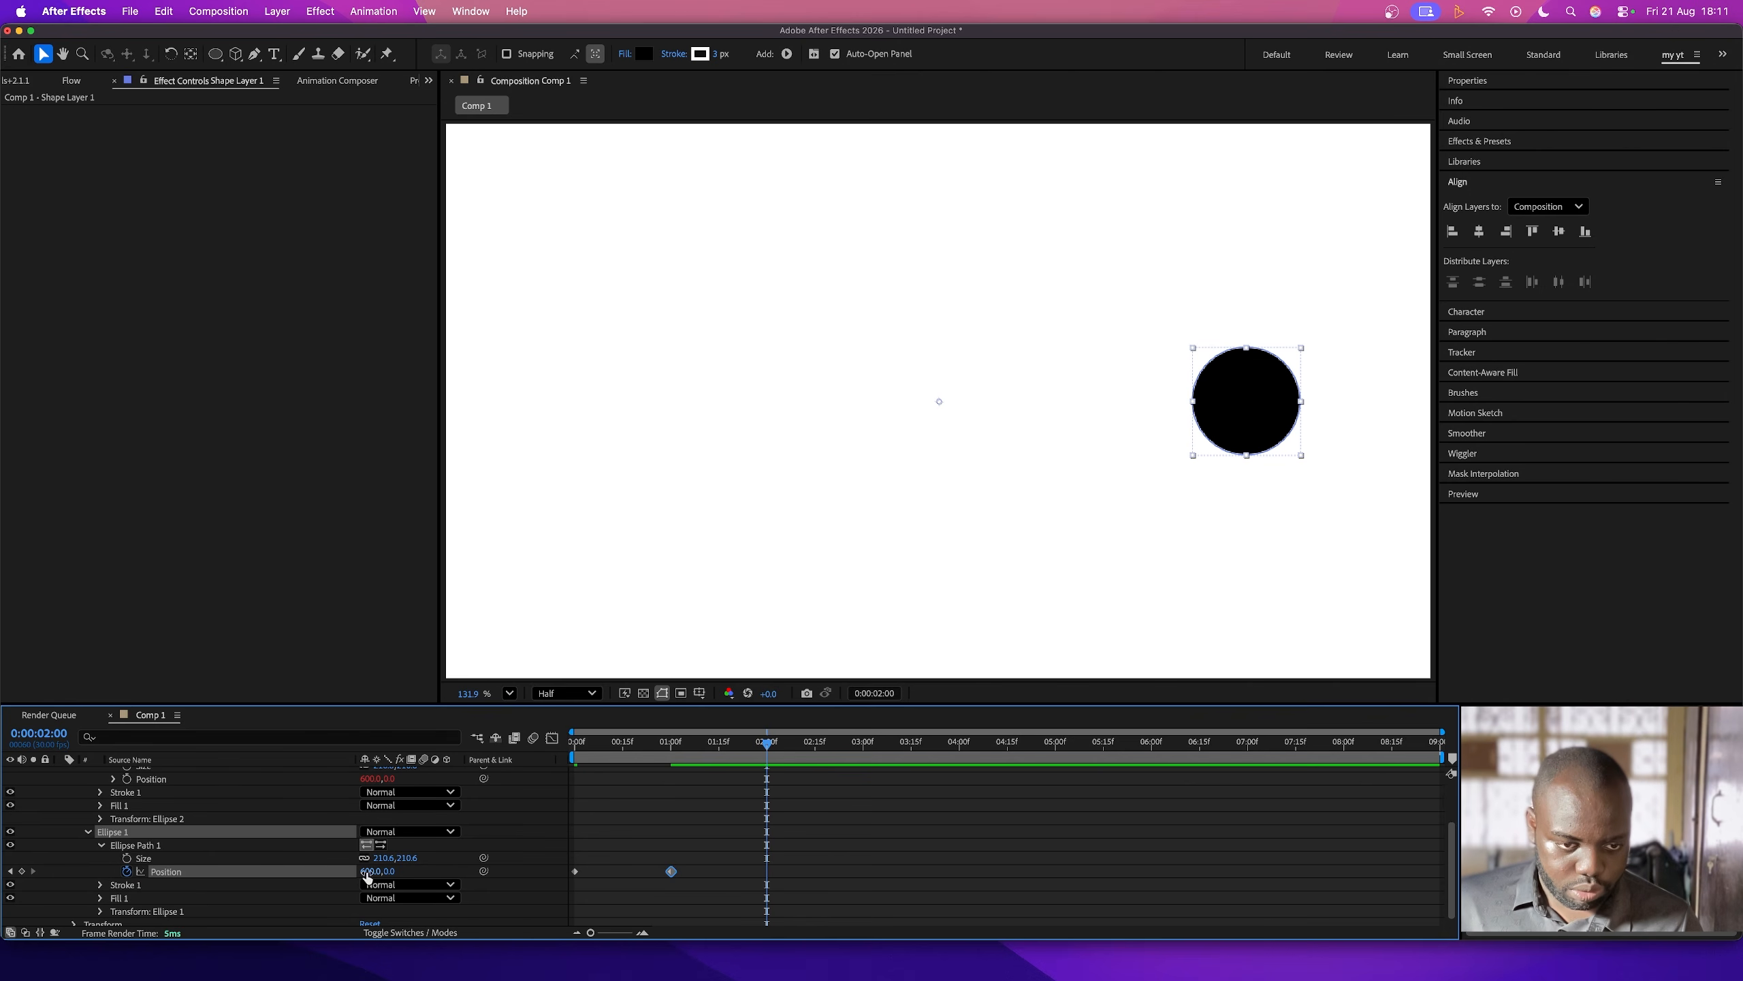
pyautogui.moveTo(593, 859); pyautogui.dragTo(519, 924)
pyautogui.hotkey('ctrl', 'c')
pyautogui.hotkey('ctrl', 'v')
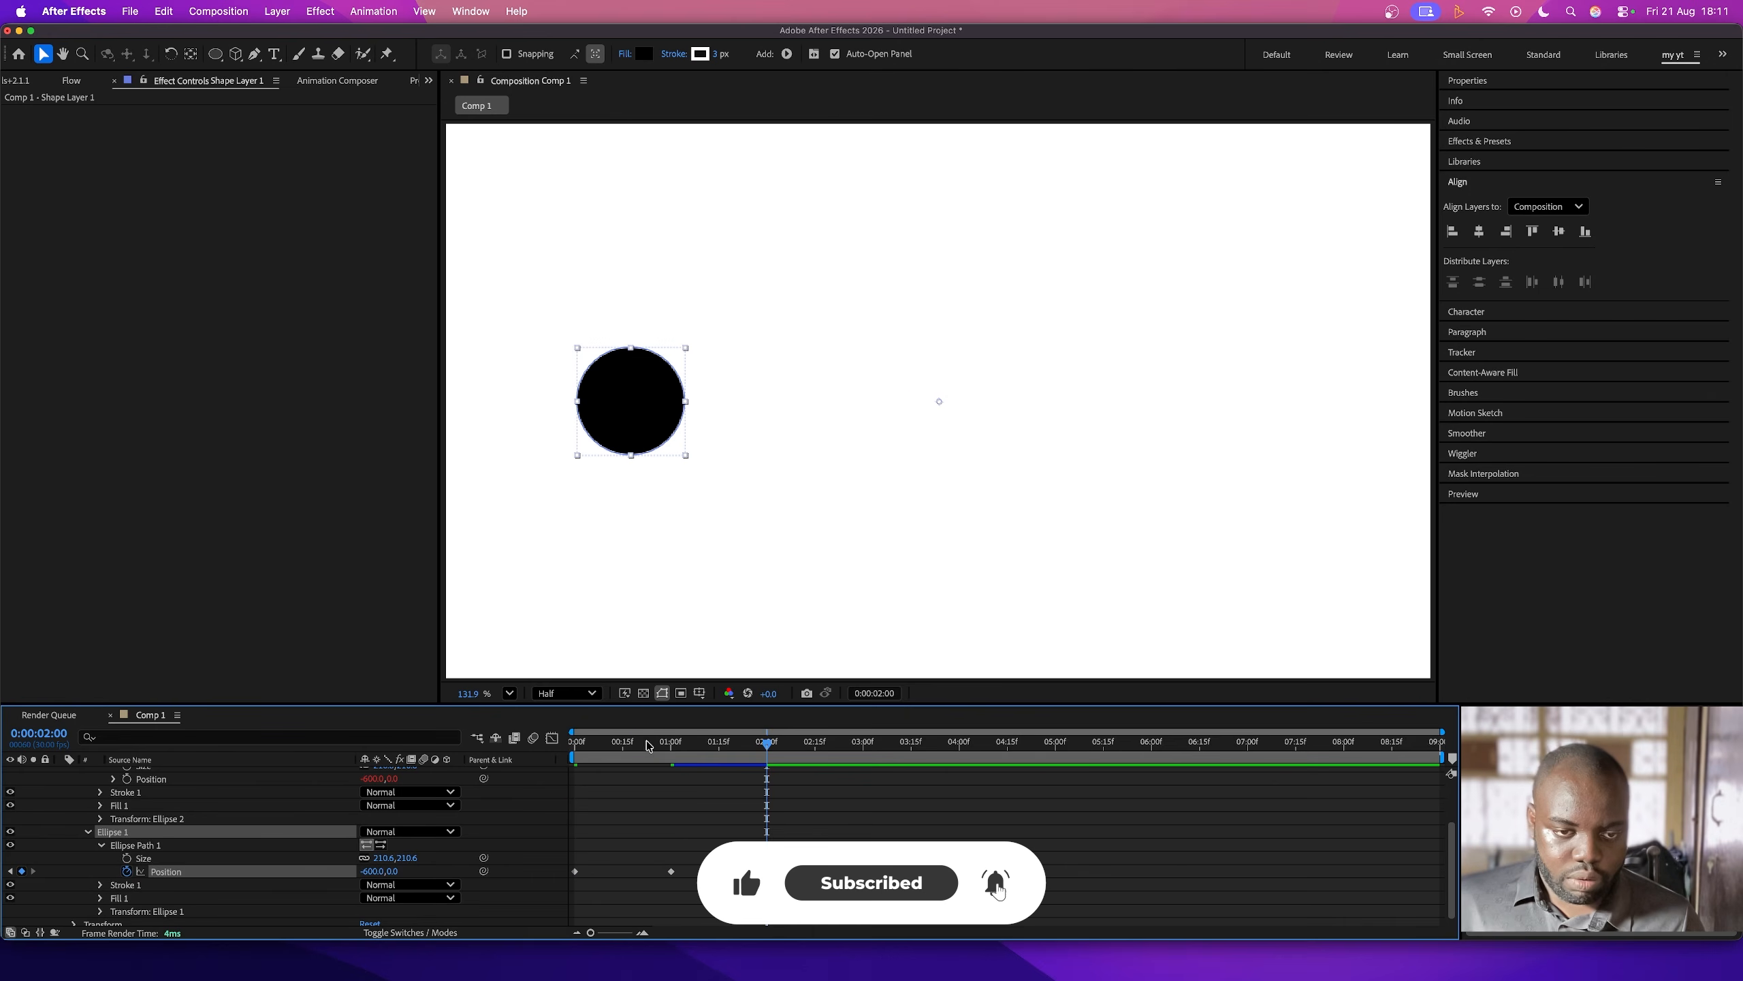
pyautogui.press('space')
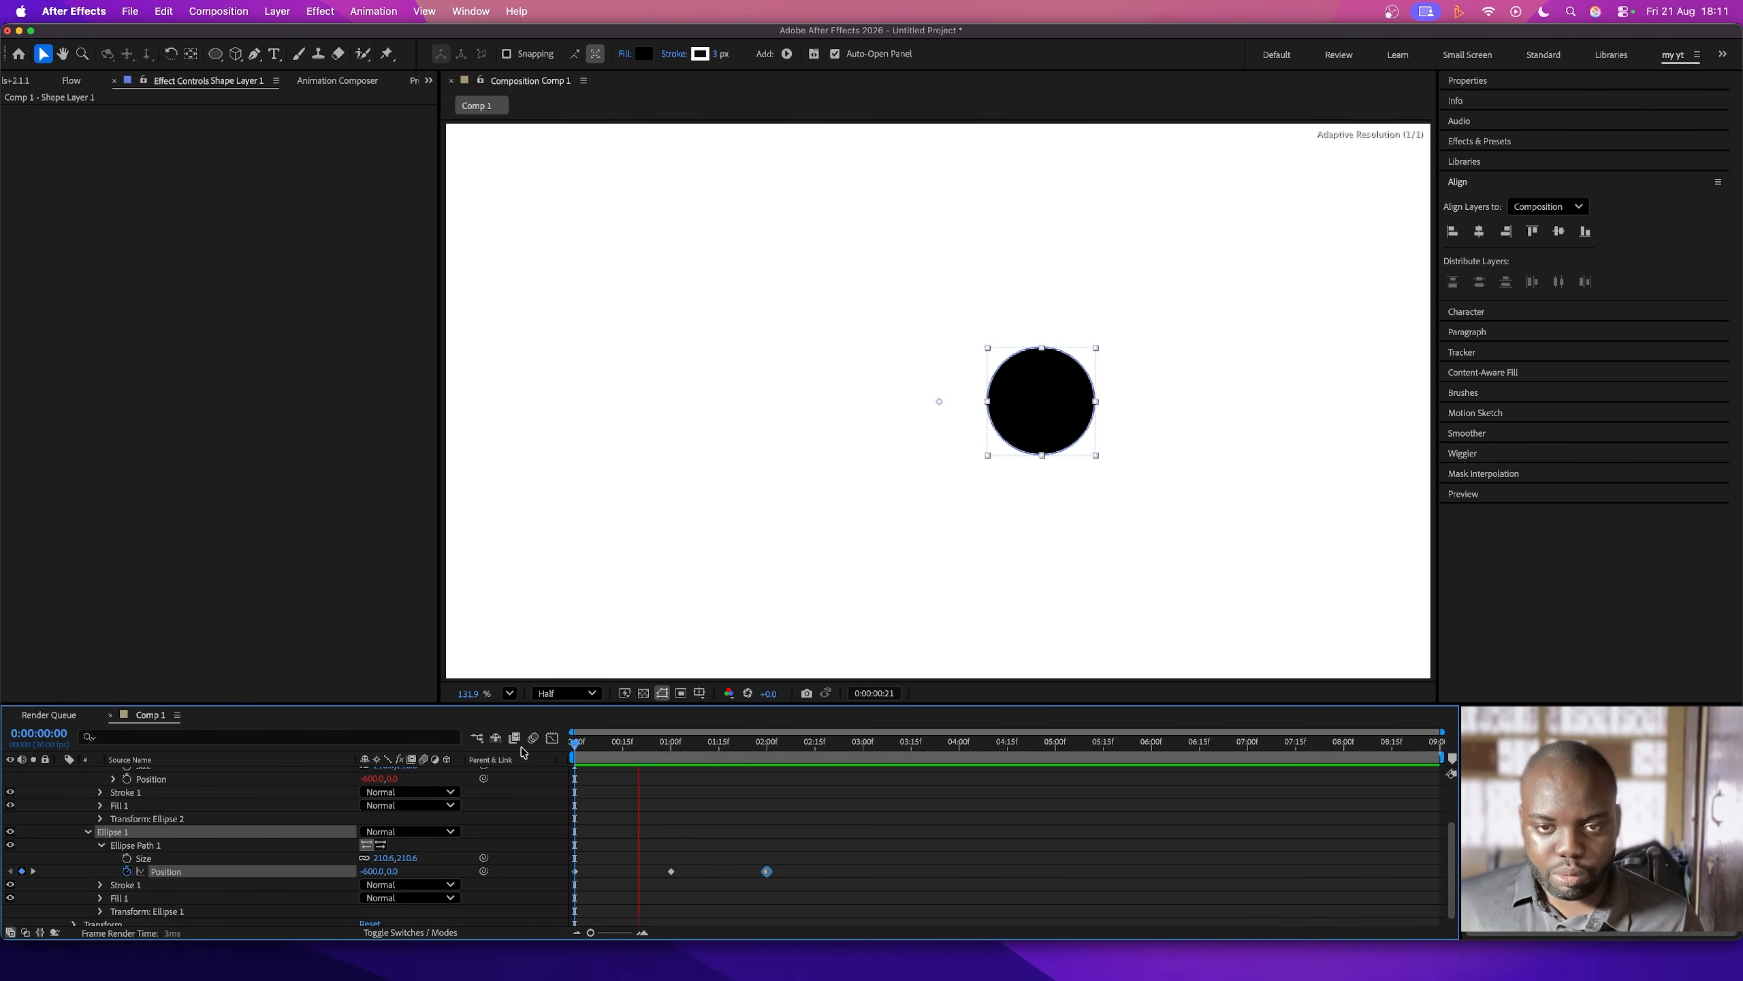
pyautogui.press('space')
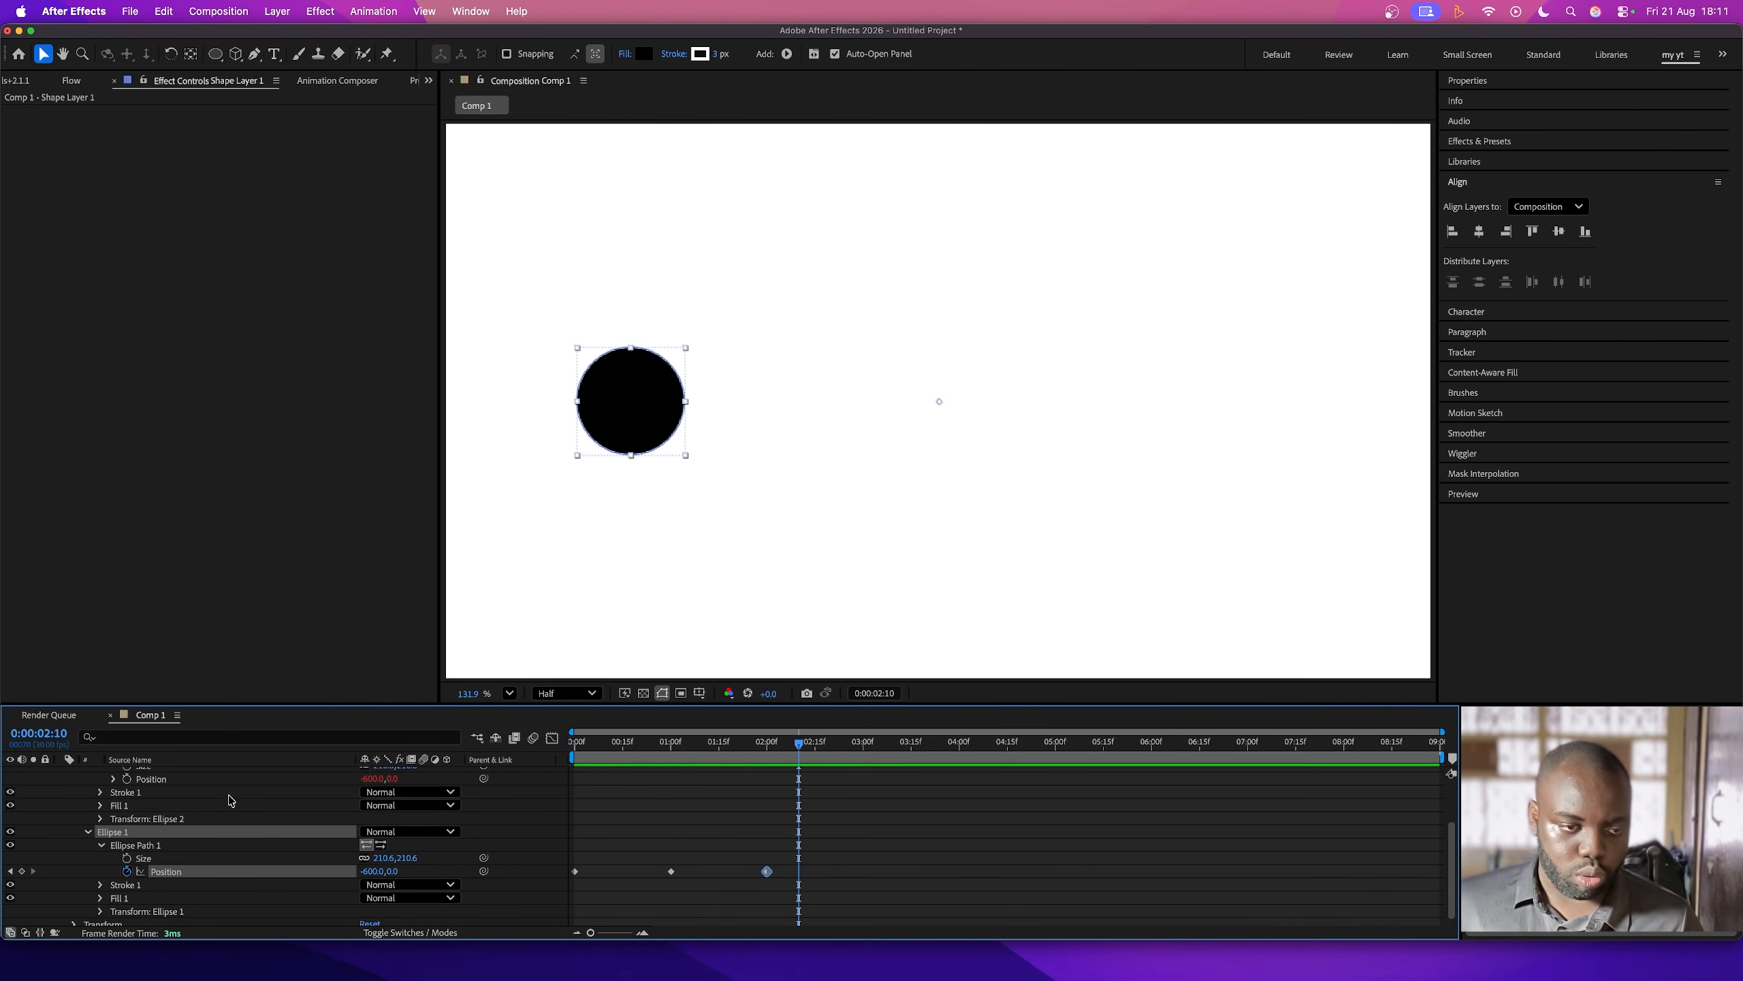
# - Append *-1 to the position expression of Ellipse 2's path, and preview both circles from the start
pyautogui.click(114, 780)
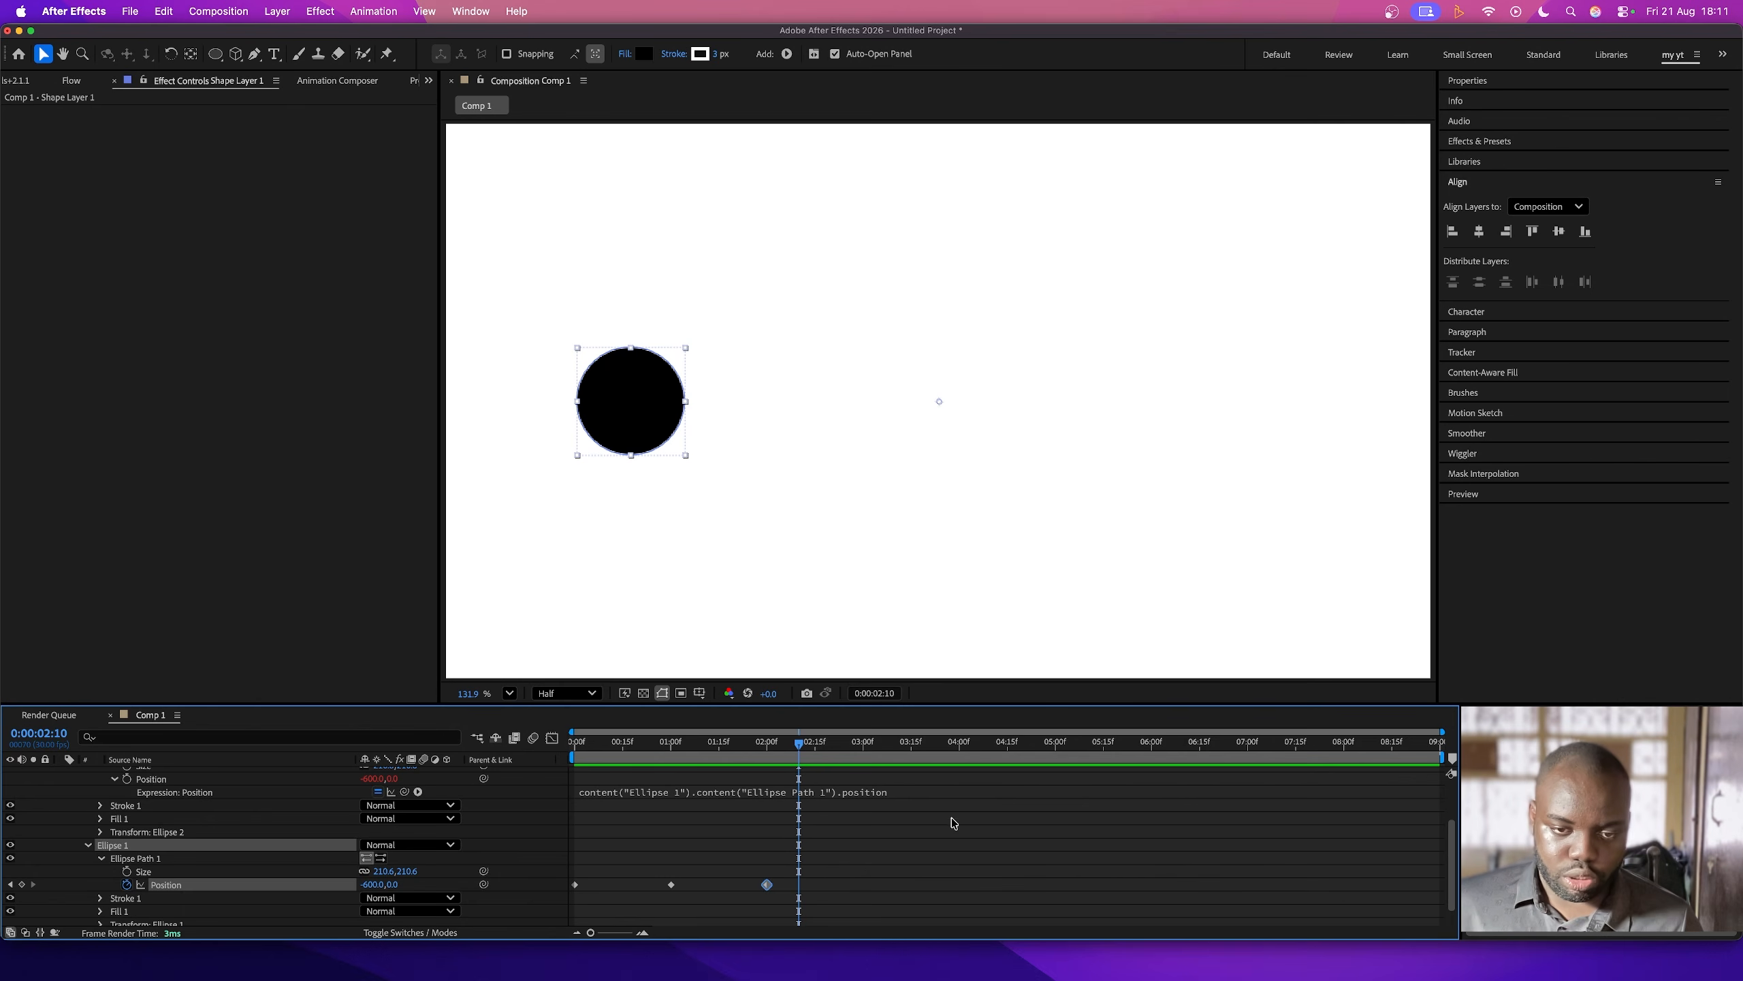
pyautogui.click(918, 806)
pyautogui.click(904, 793)
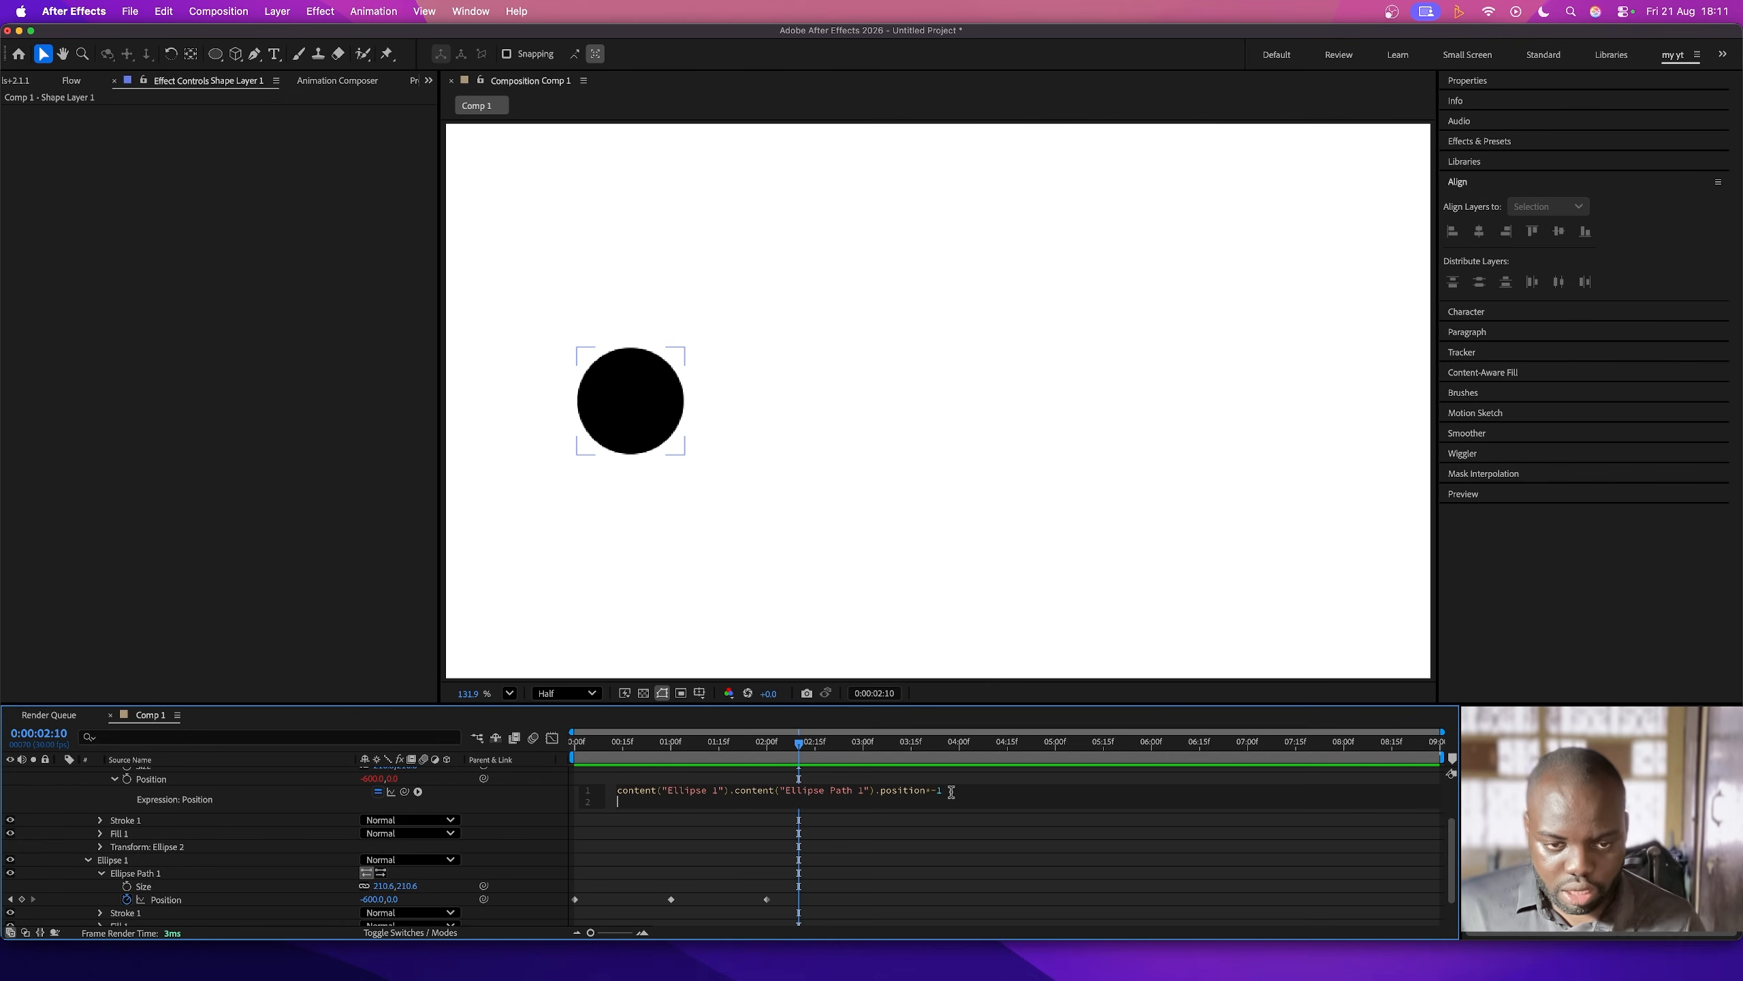
pyautogui.press('BackSpace')
pyautogui.click(521, 802)
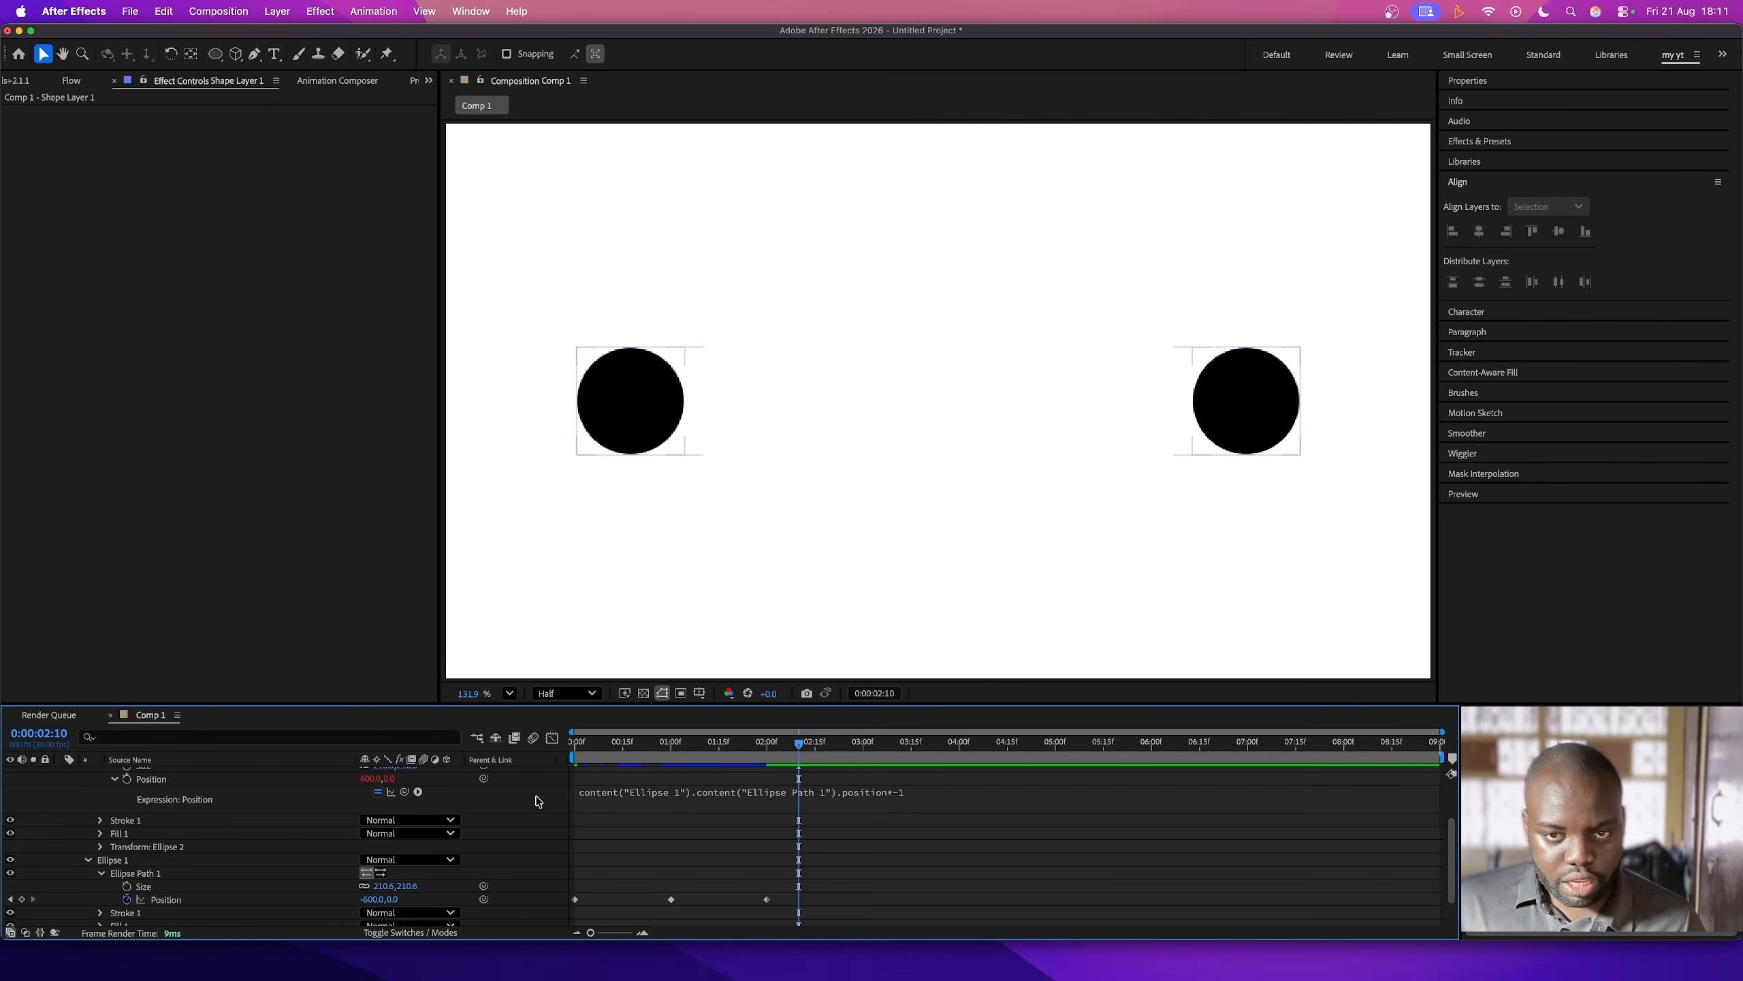
pyautogui.moveTo(632, 746); pyautogui.dragTo(538, 746)
pyautogui.press('space')
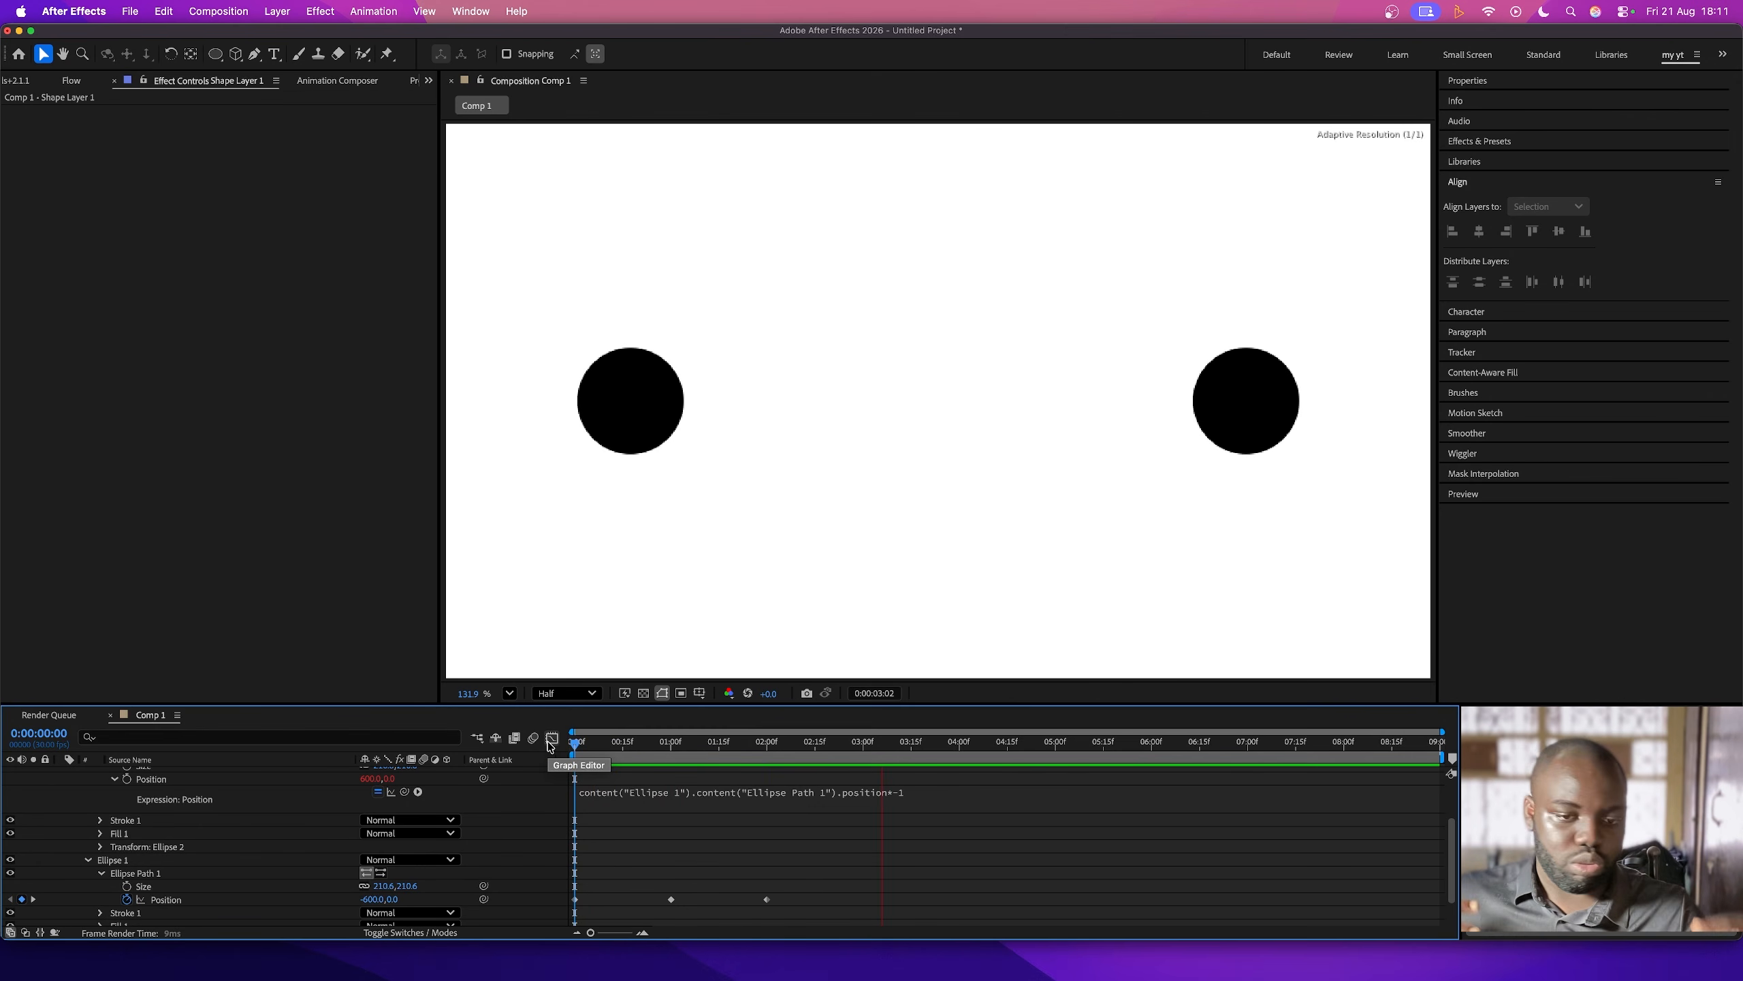
pyautogui.press('space')
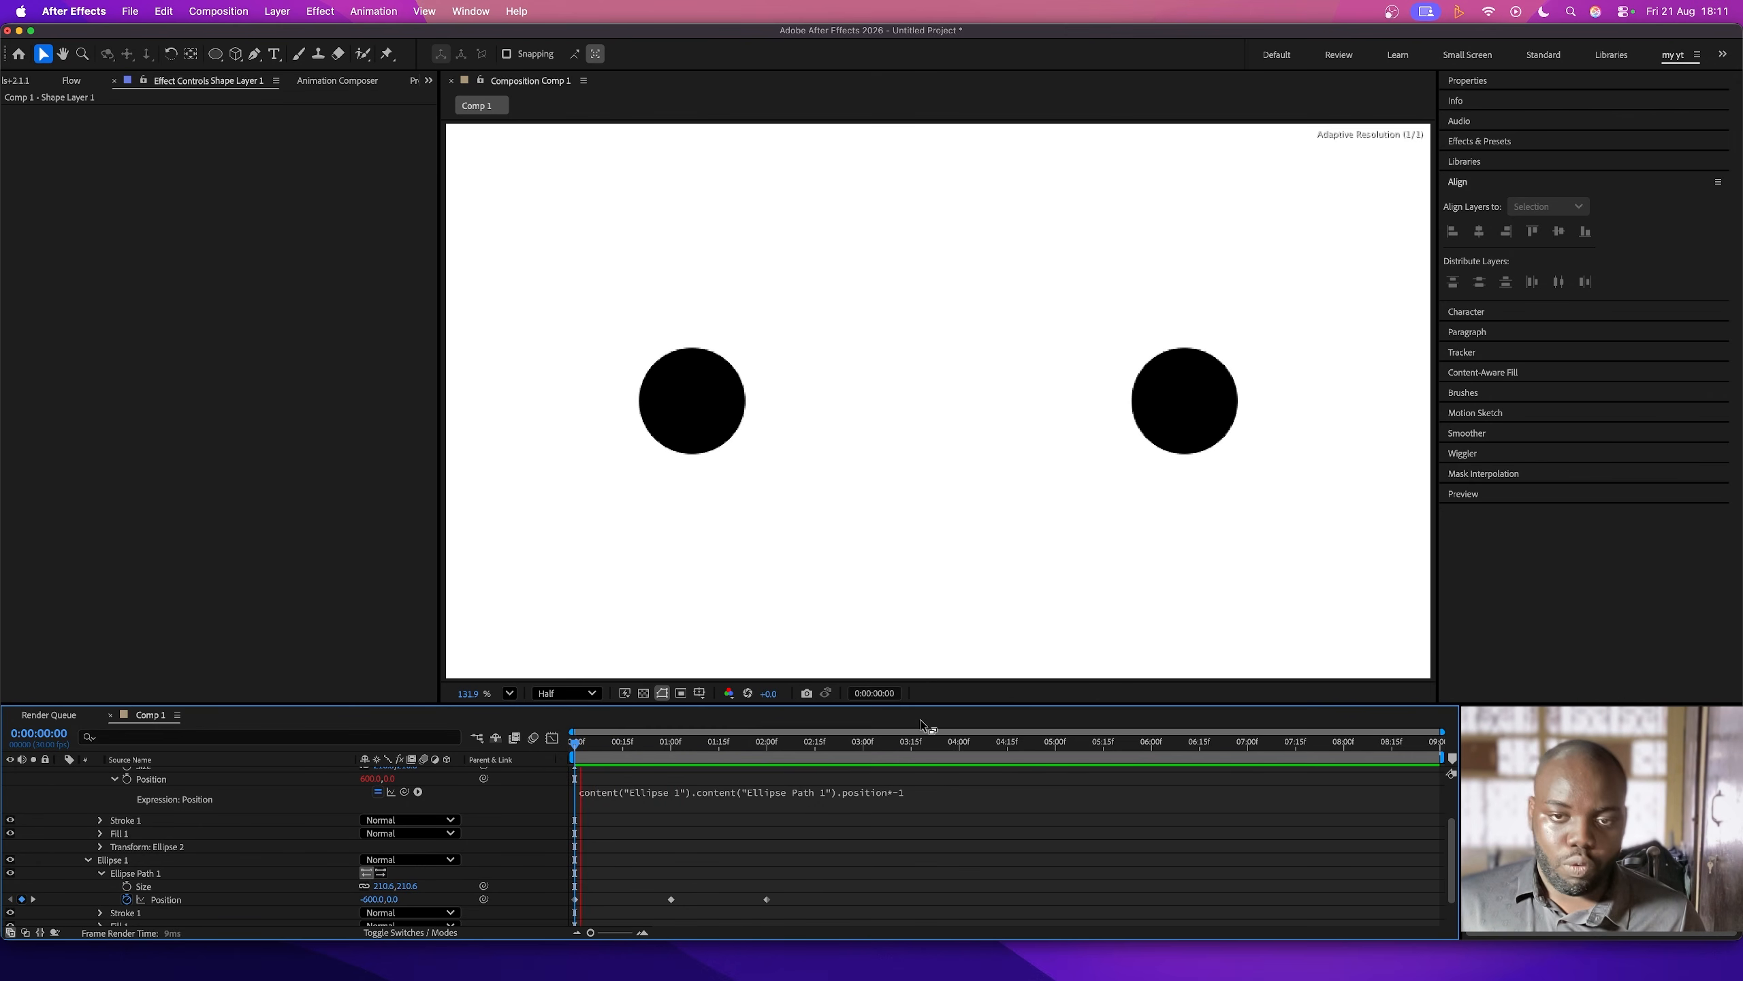
pyautogui.press('space')
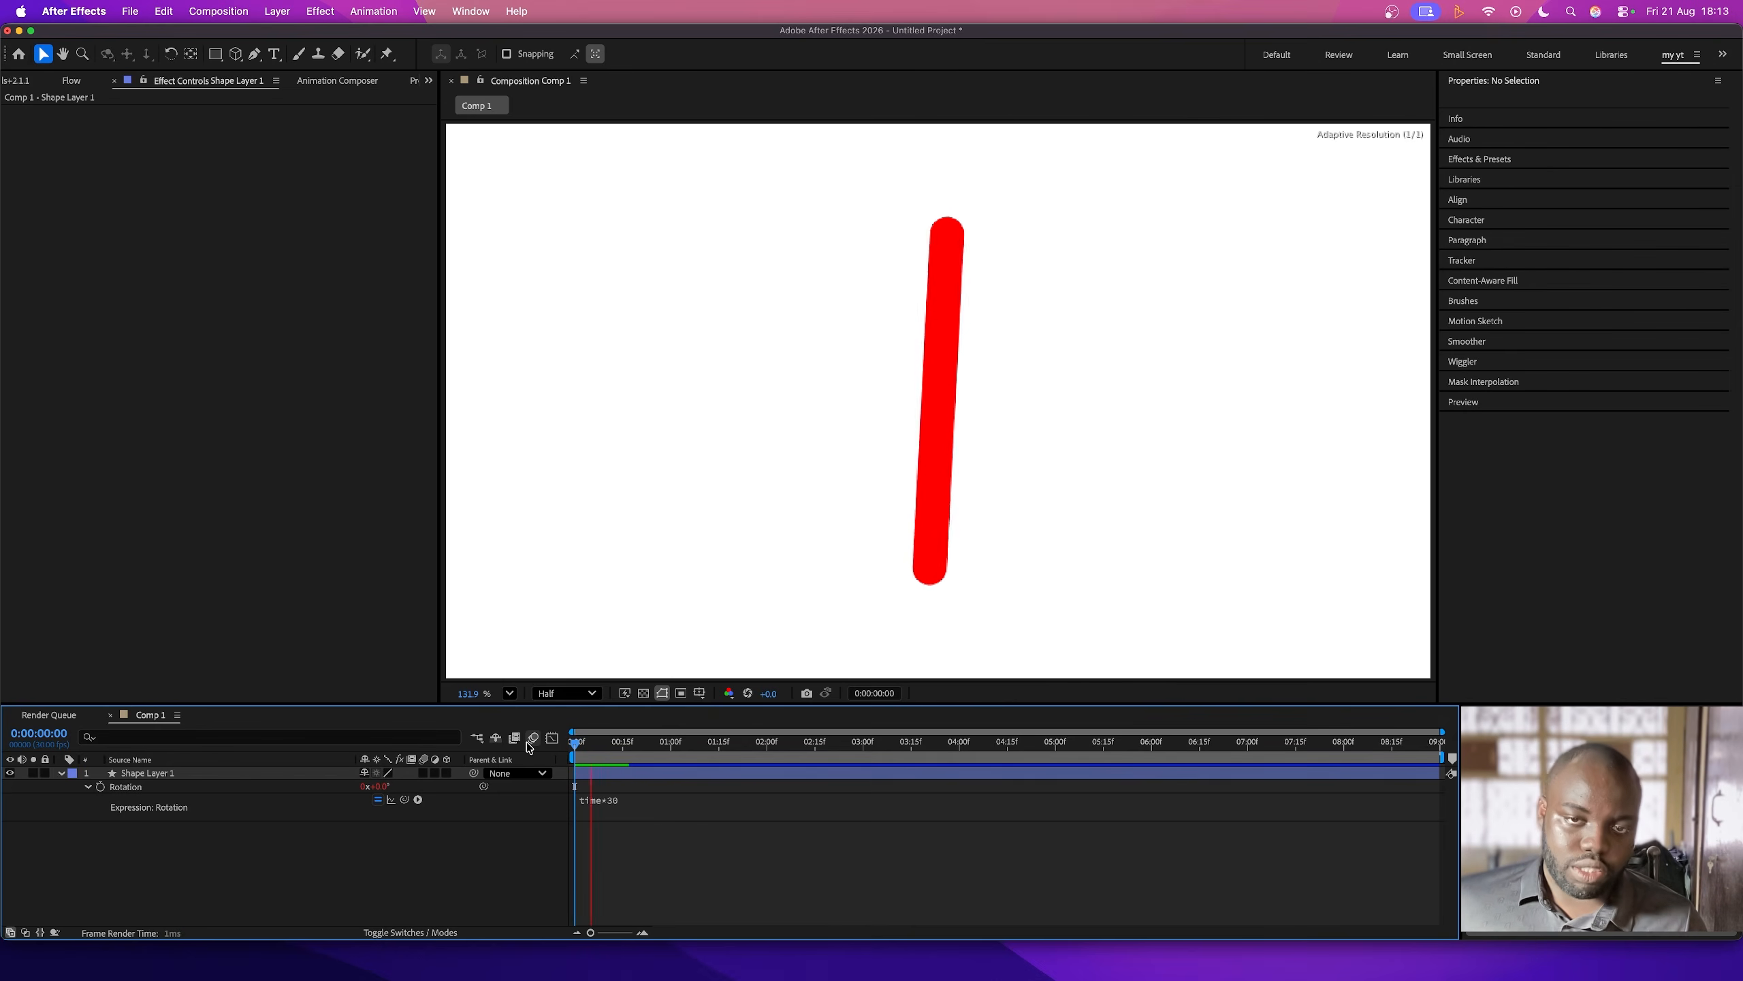
# - Preview the red bar's rotation, return to the first frame, and extend its Rotation expression to time*30+value
pyautogui.press('space')
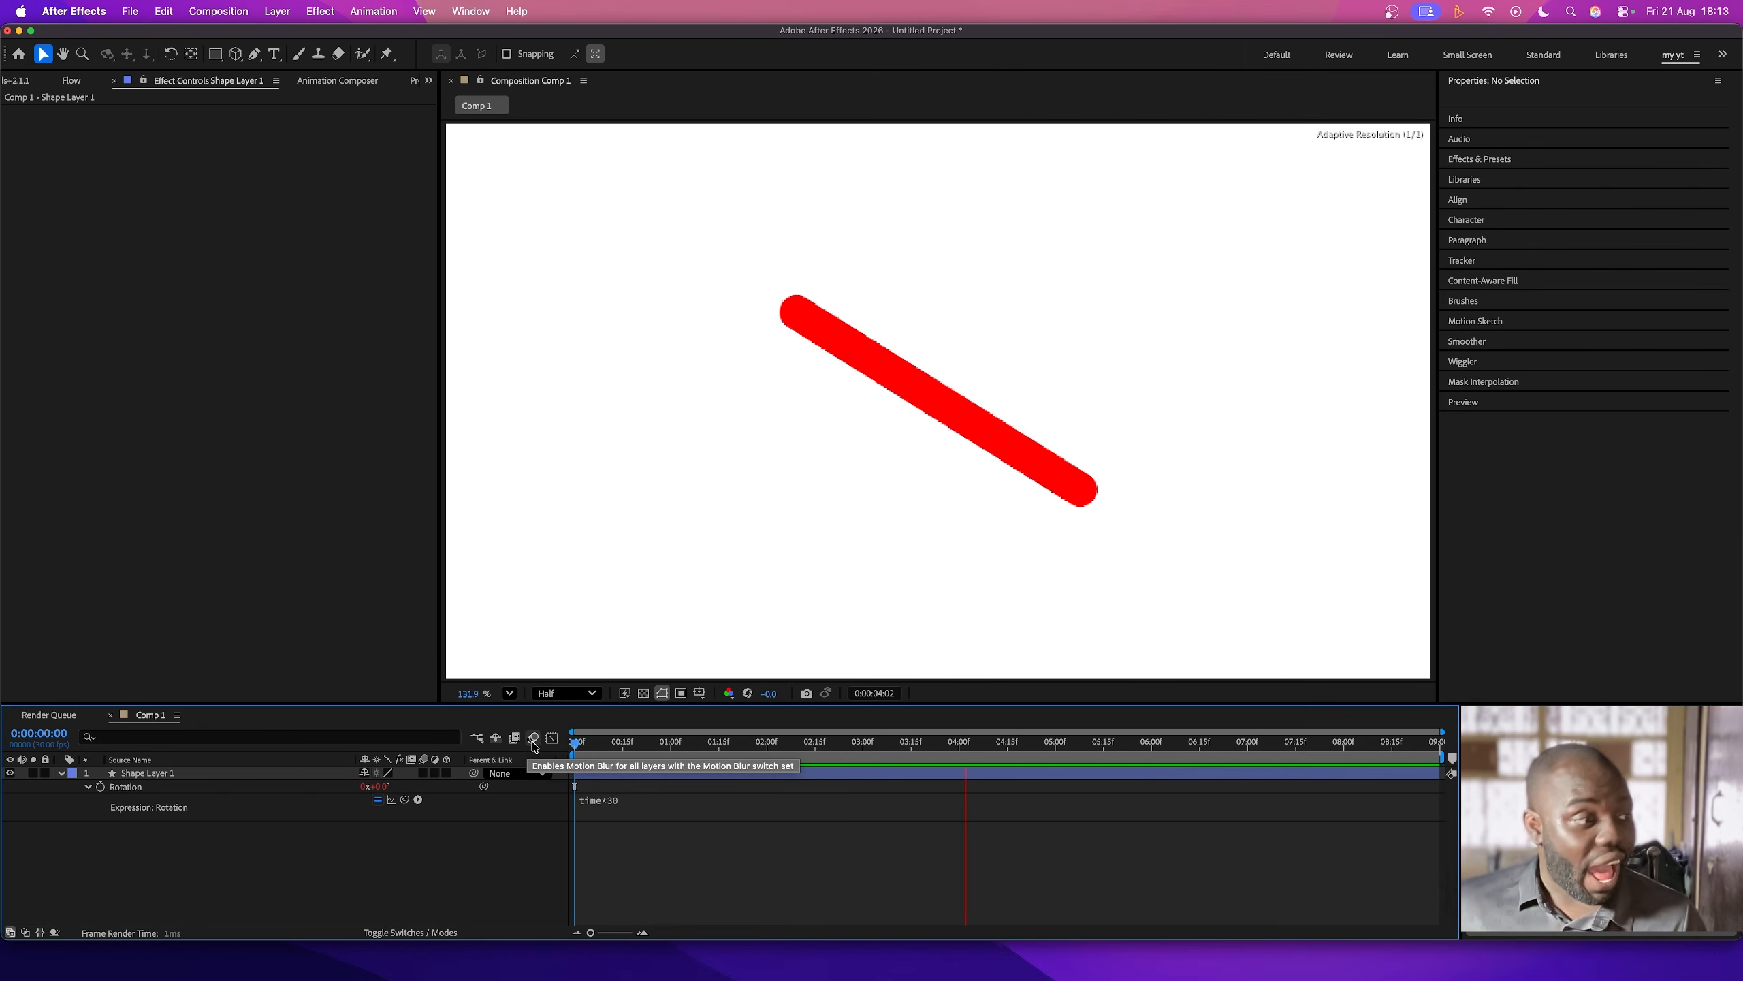
pyautogui.press('space')
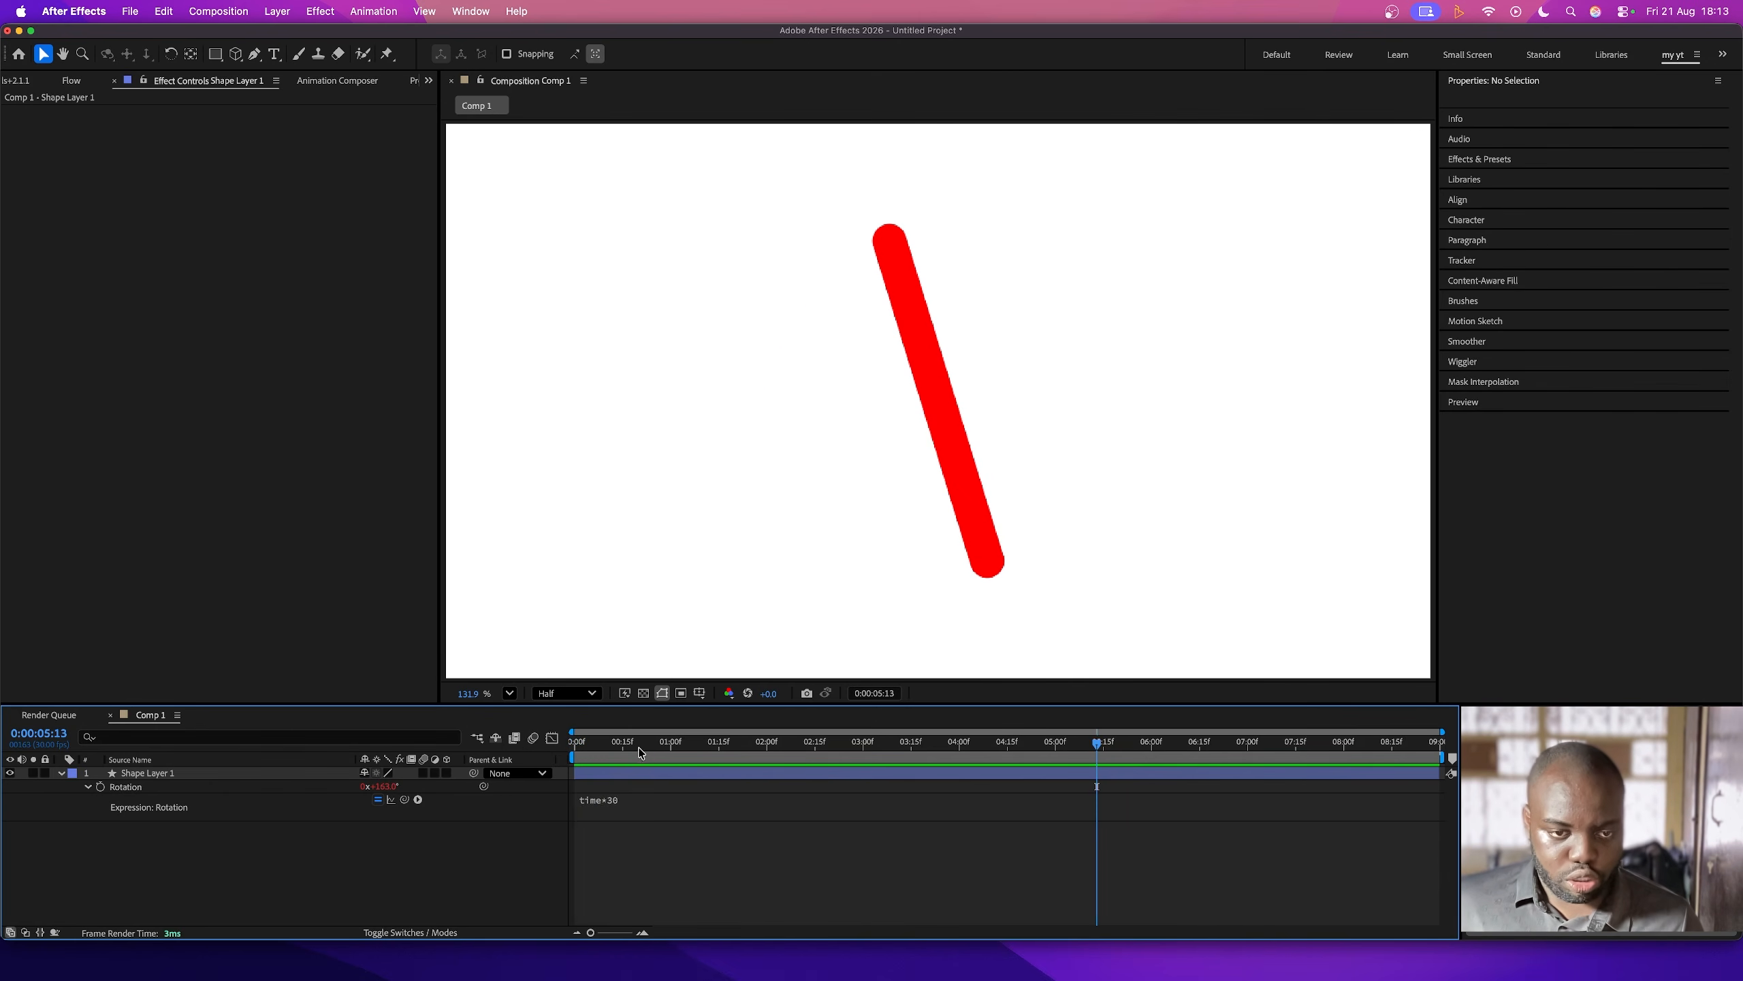
pyautogui.moveTo(639, 750); pyautogui.dragTo(549, 753)
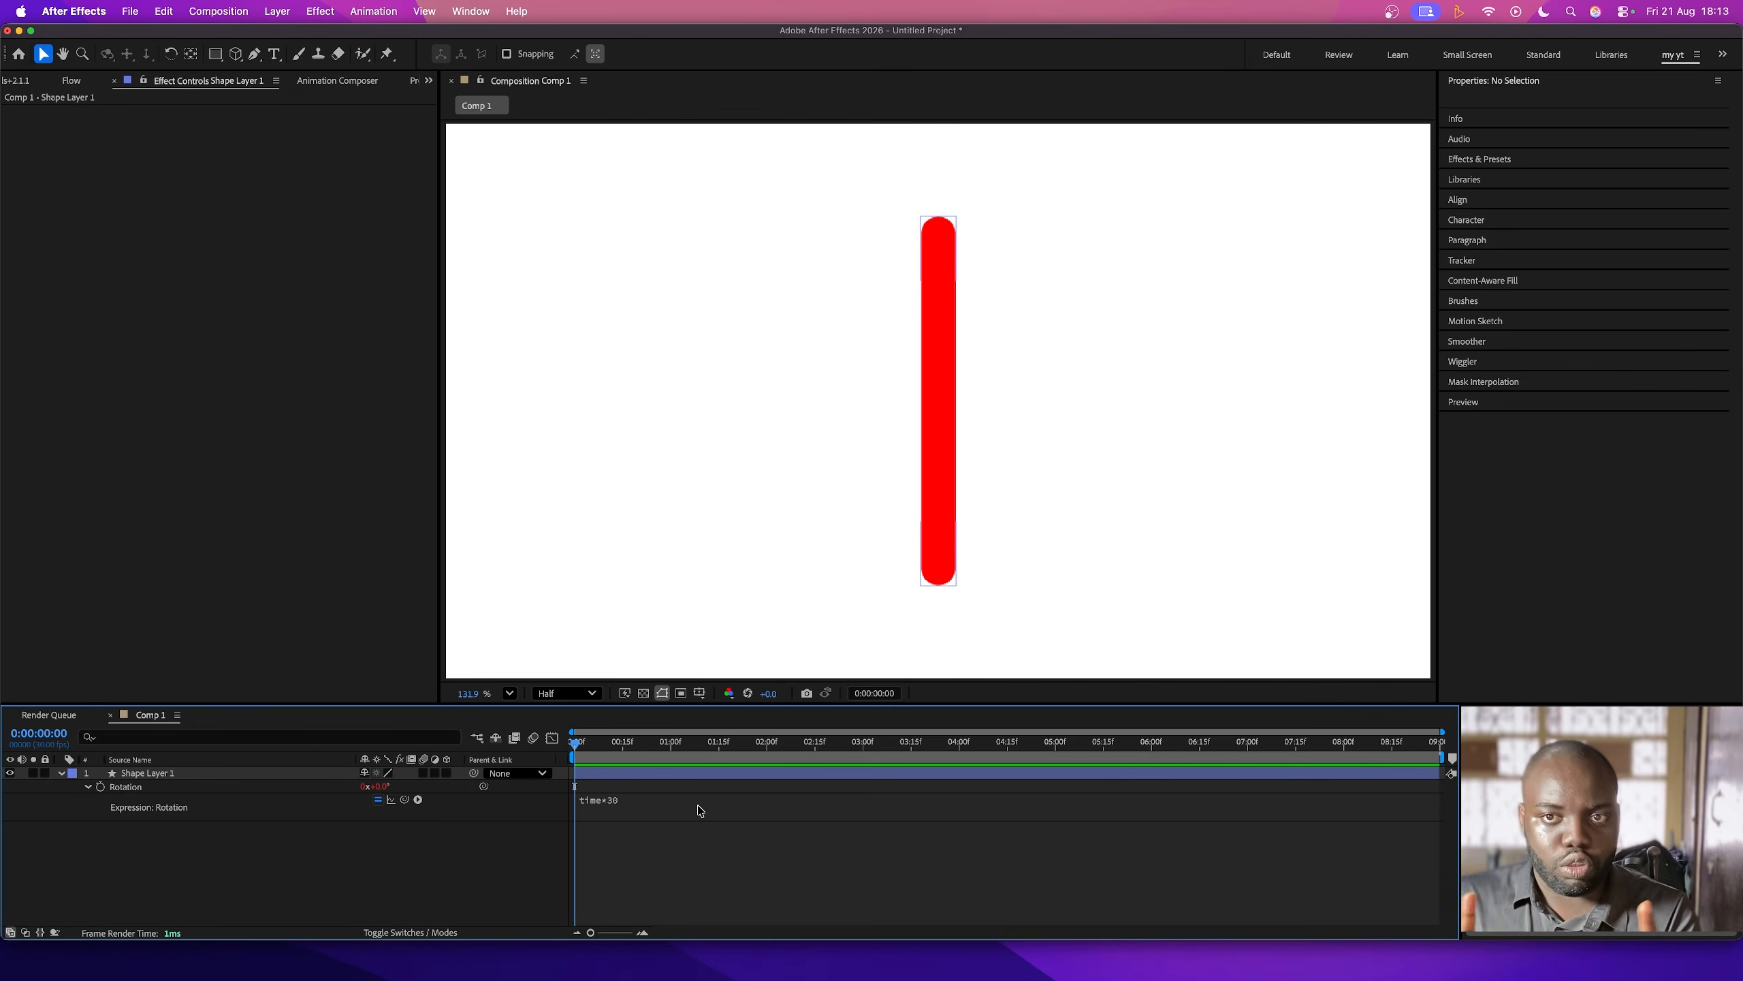
pyautogui.click(643, 808)
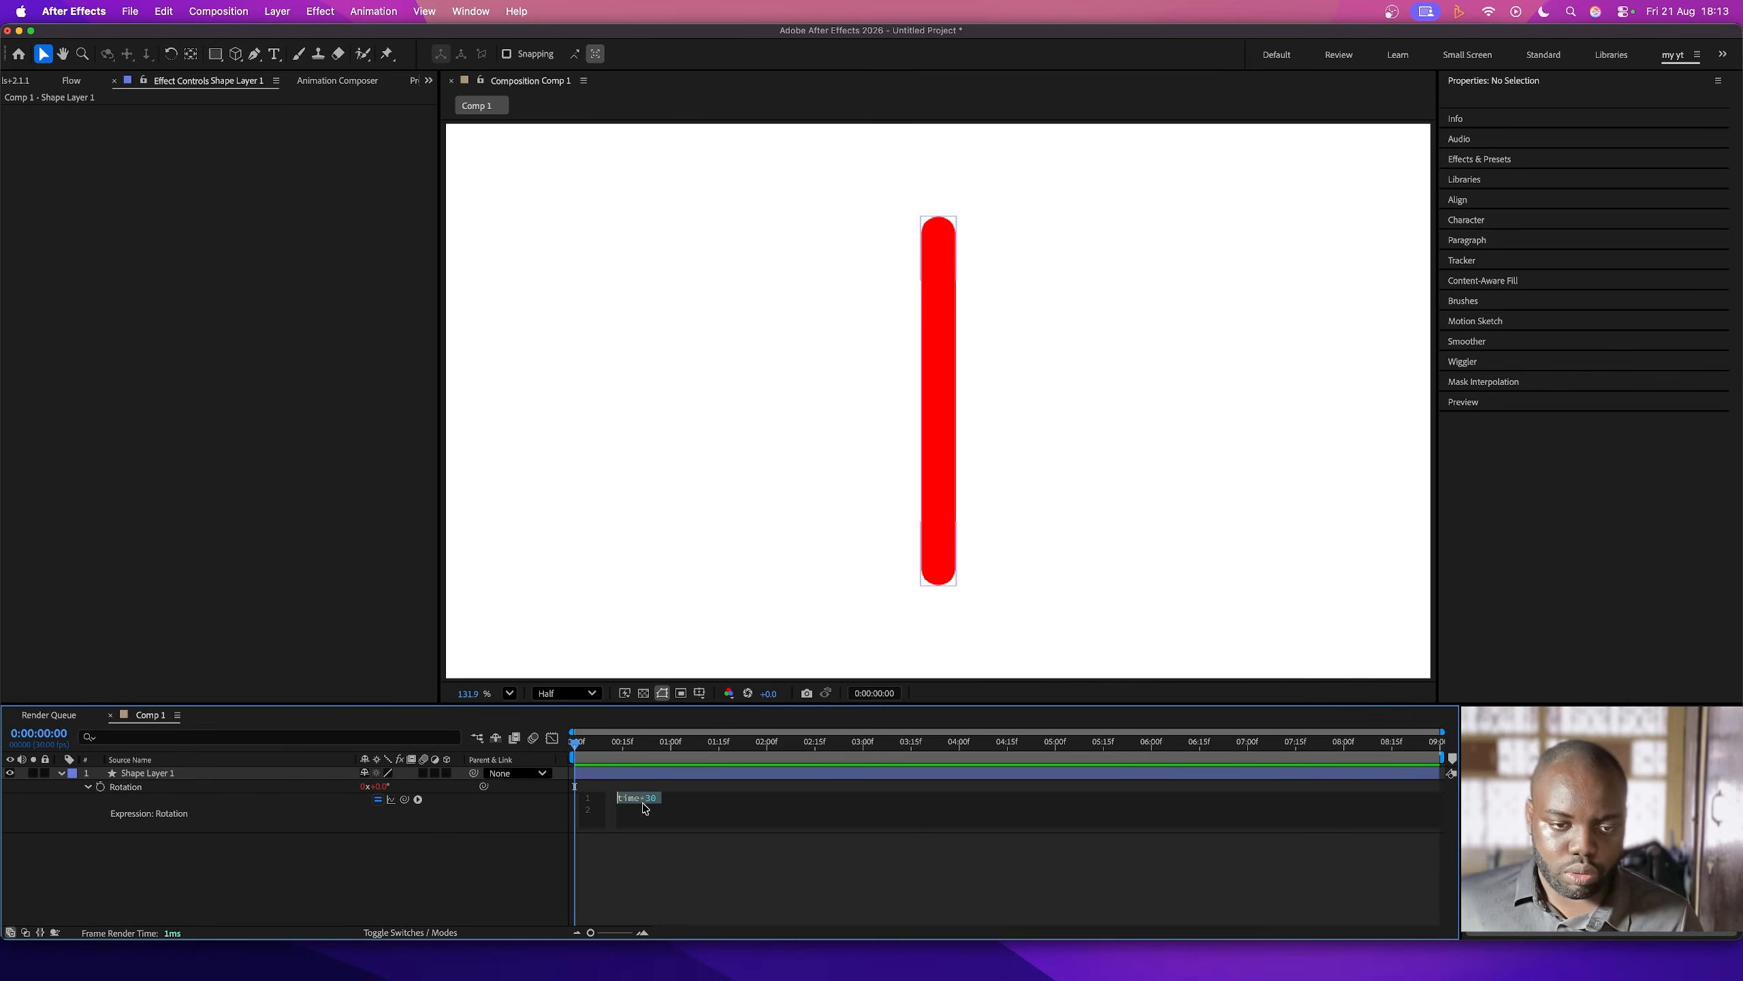
pyautogui.click(712, 801)
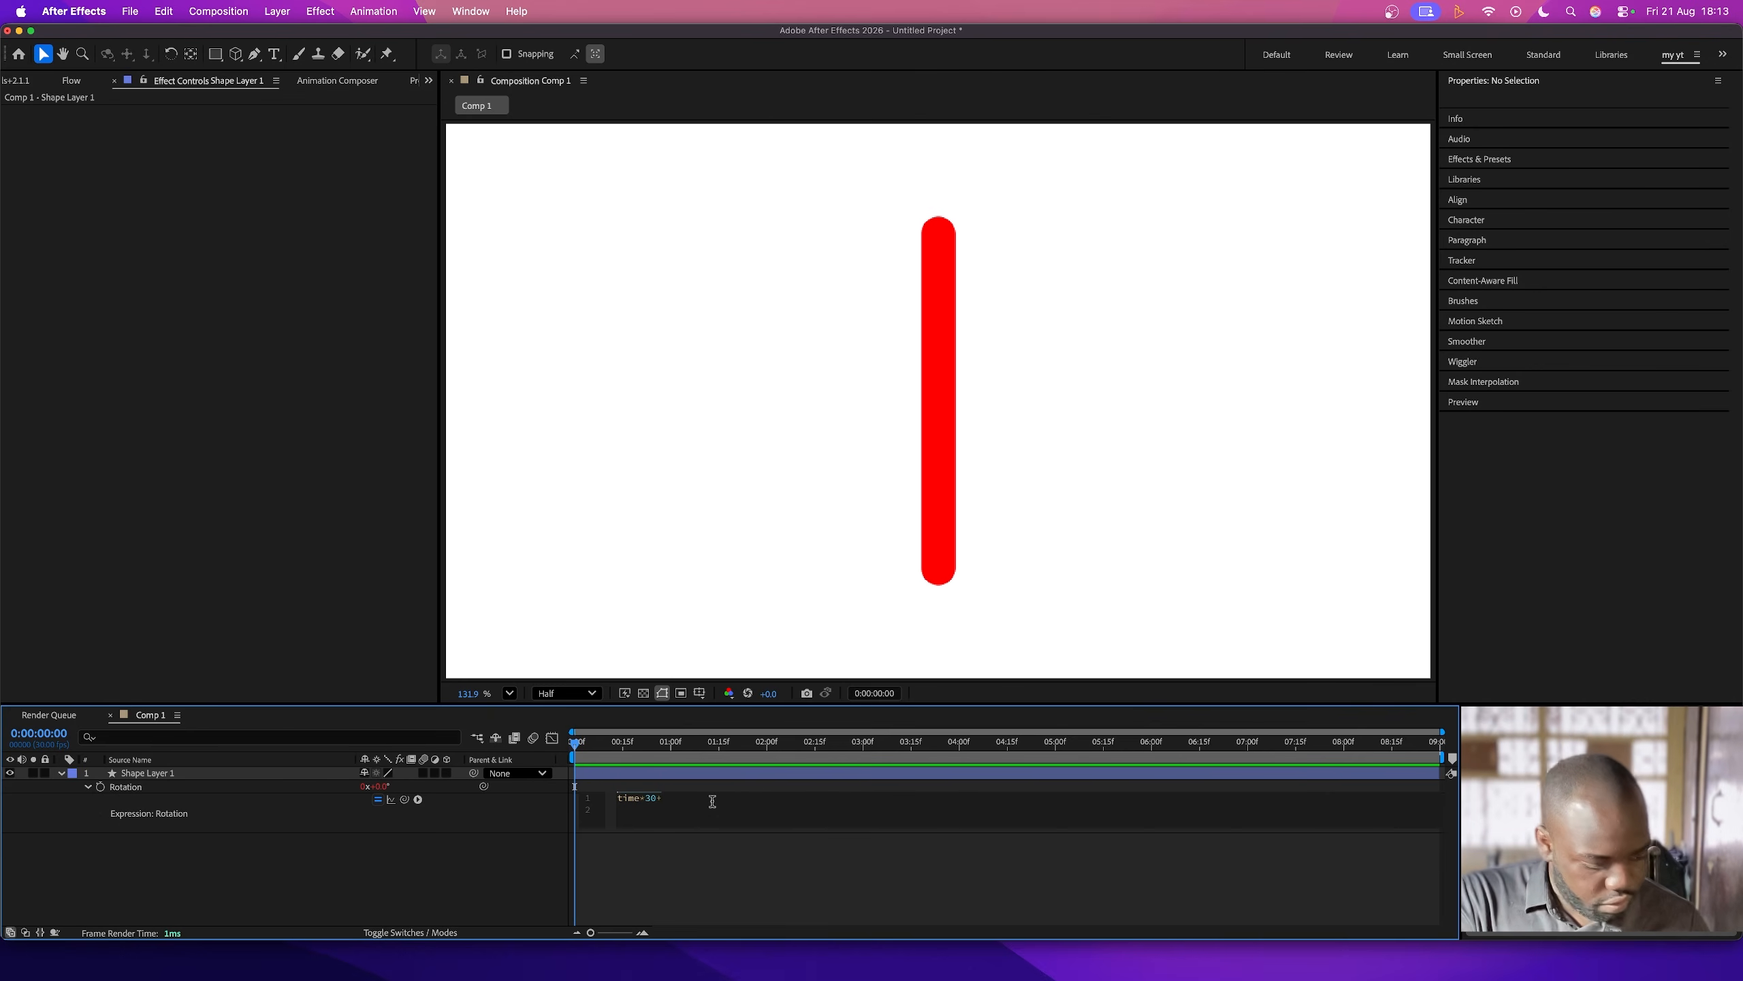
pyautogui.write('+value')
# - Set the red bar's starting rotation to 31° and preview the spin from that offset
pyautogui.click(926, 543)
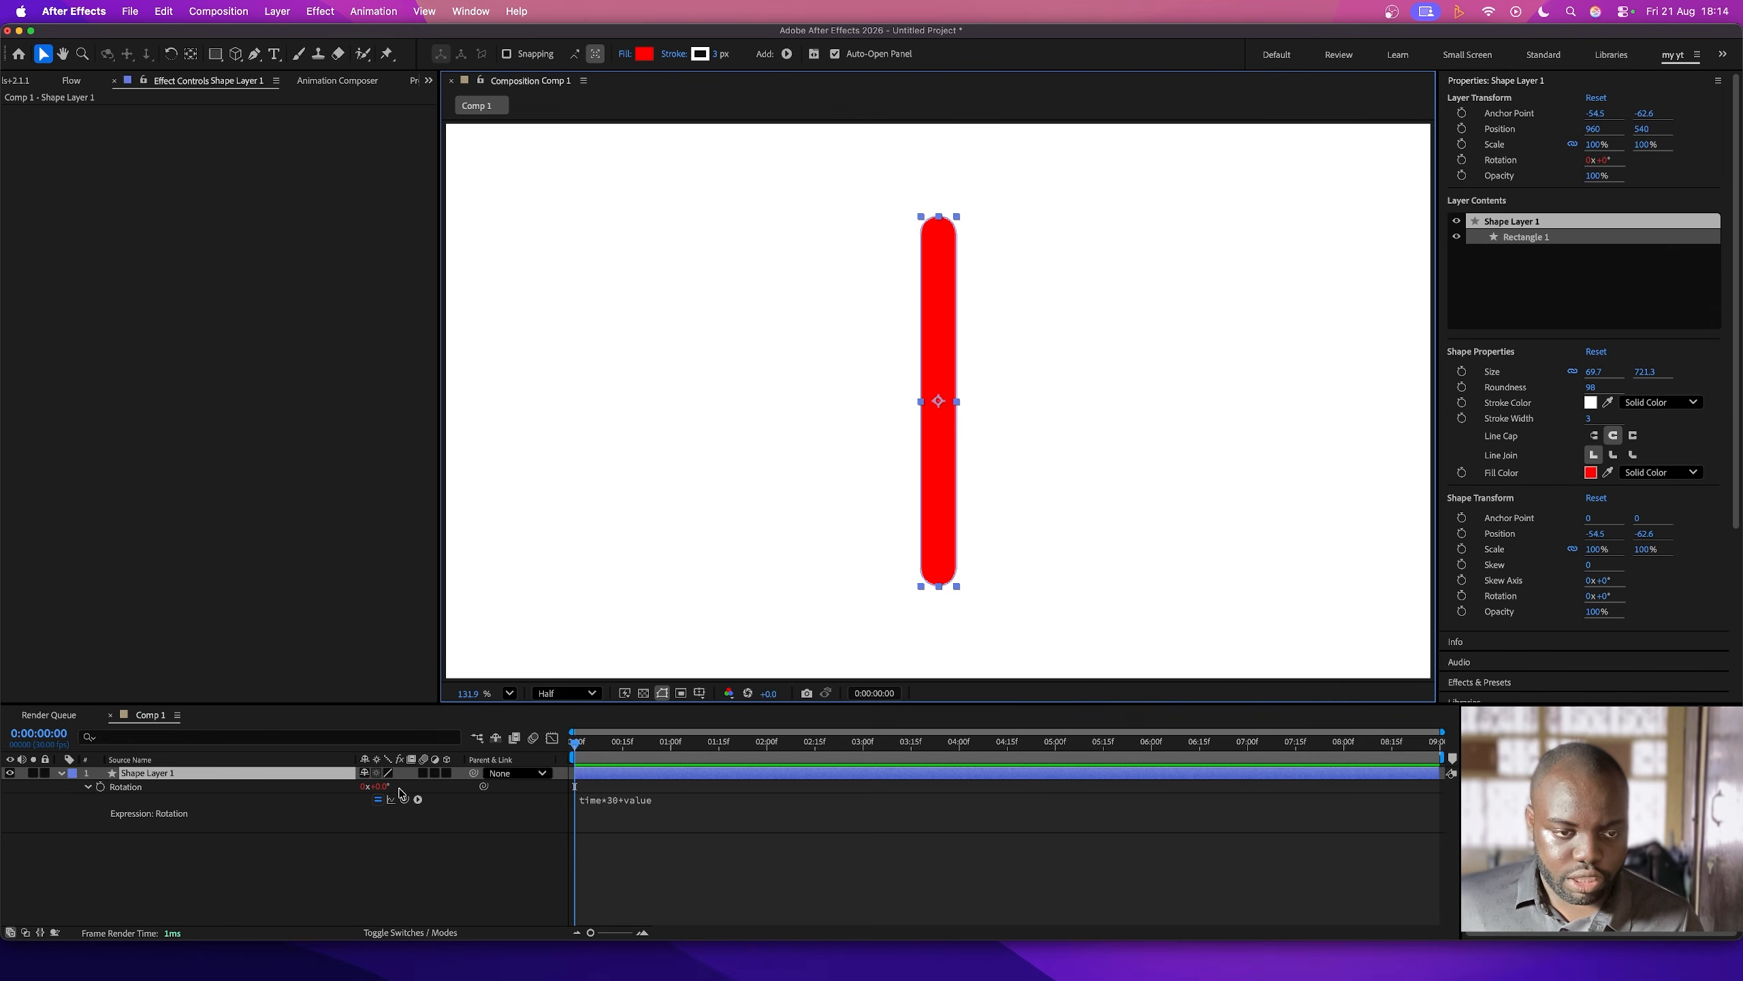
pyautogui.press('space')
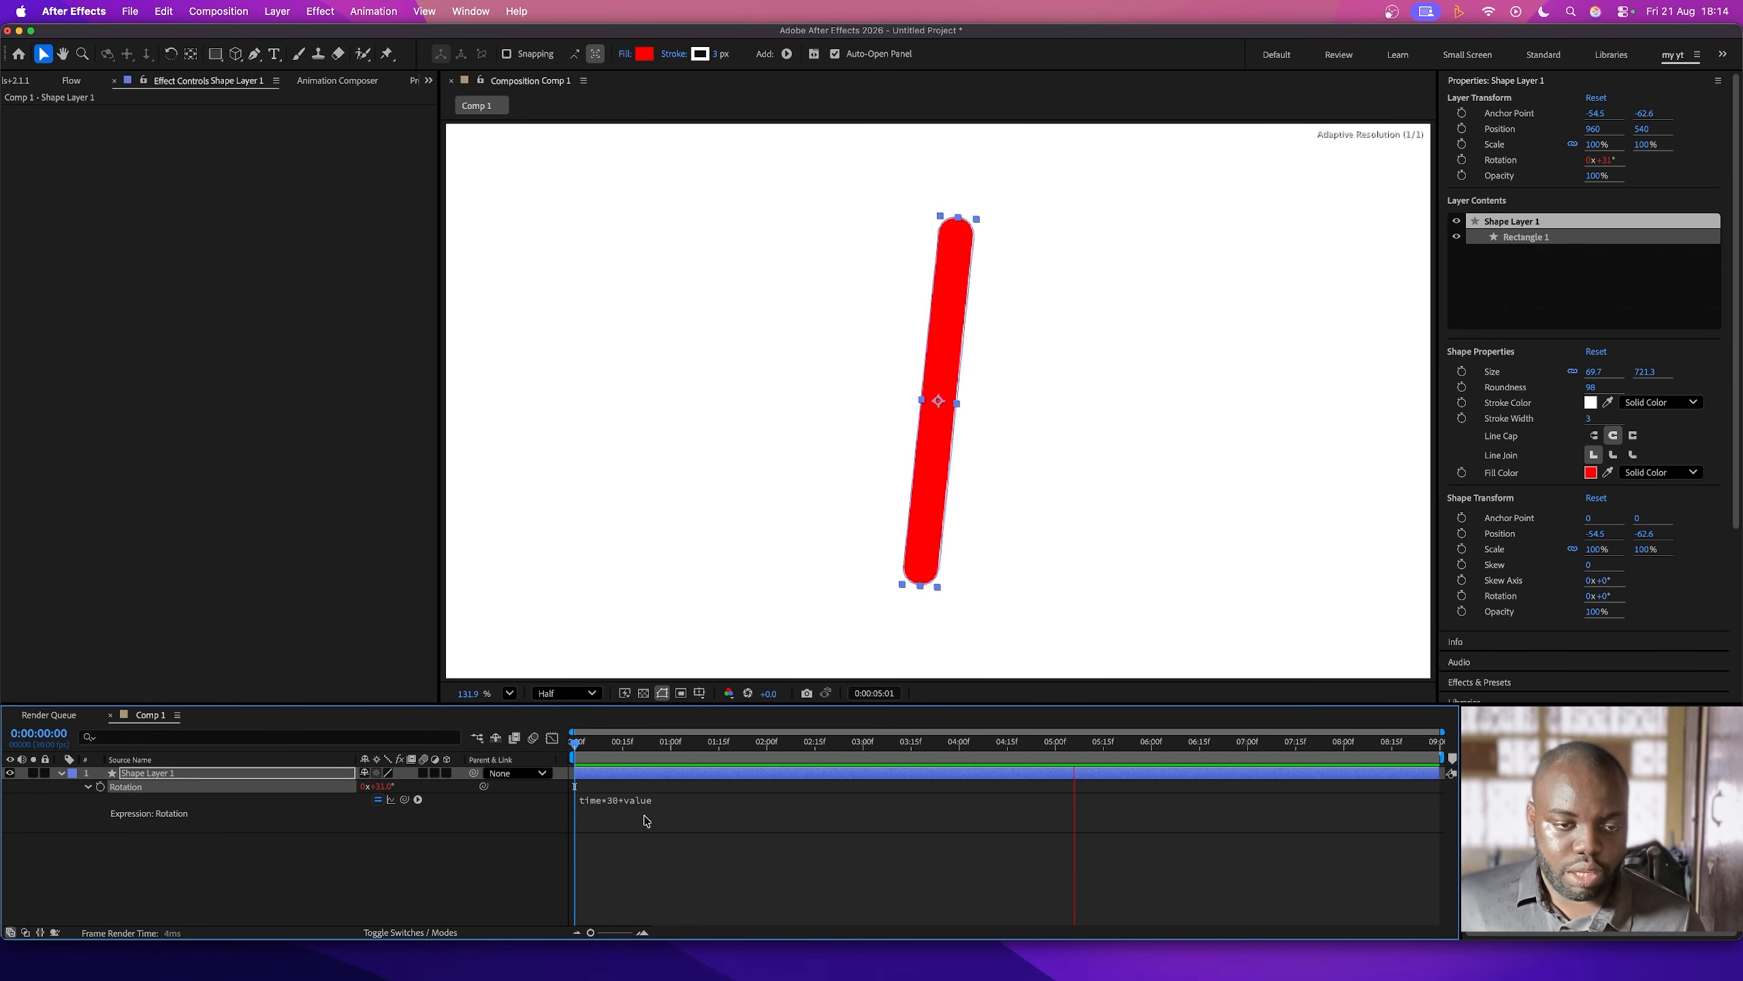
pyautogui.press('space')
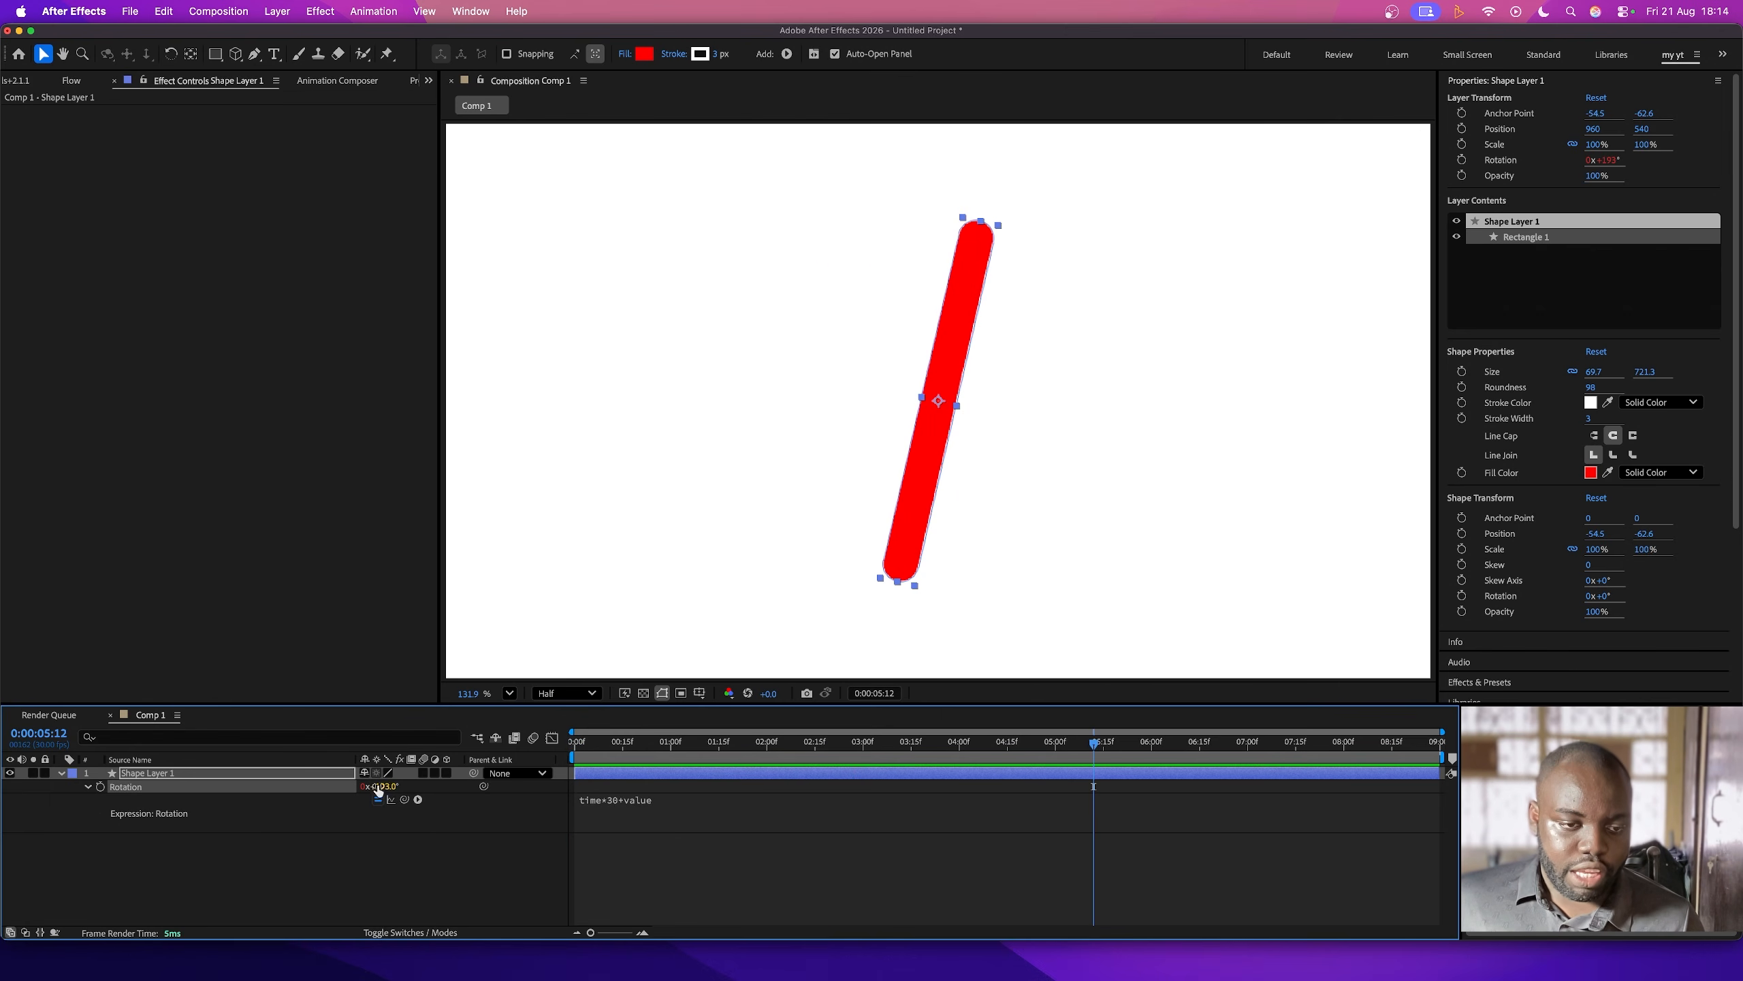
# - Remove +value from the red bar's Rotation expression, leaving time*30, and return to the first frame
pyautogui.click(684, 805)
pyautogui.click(703, 797)
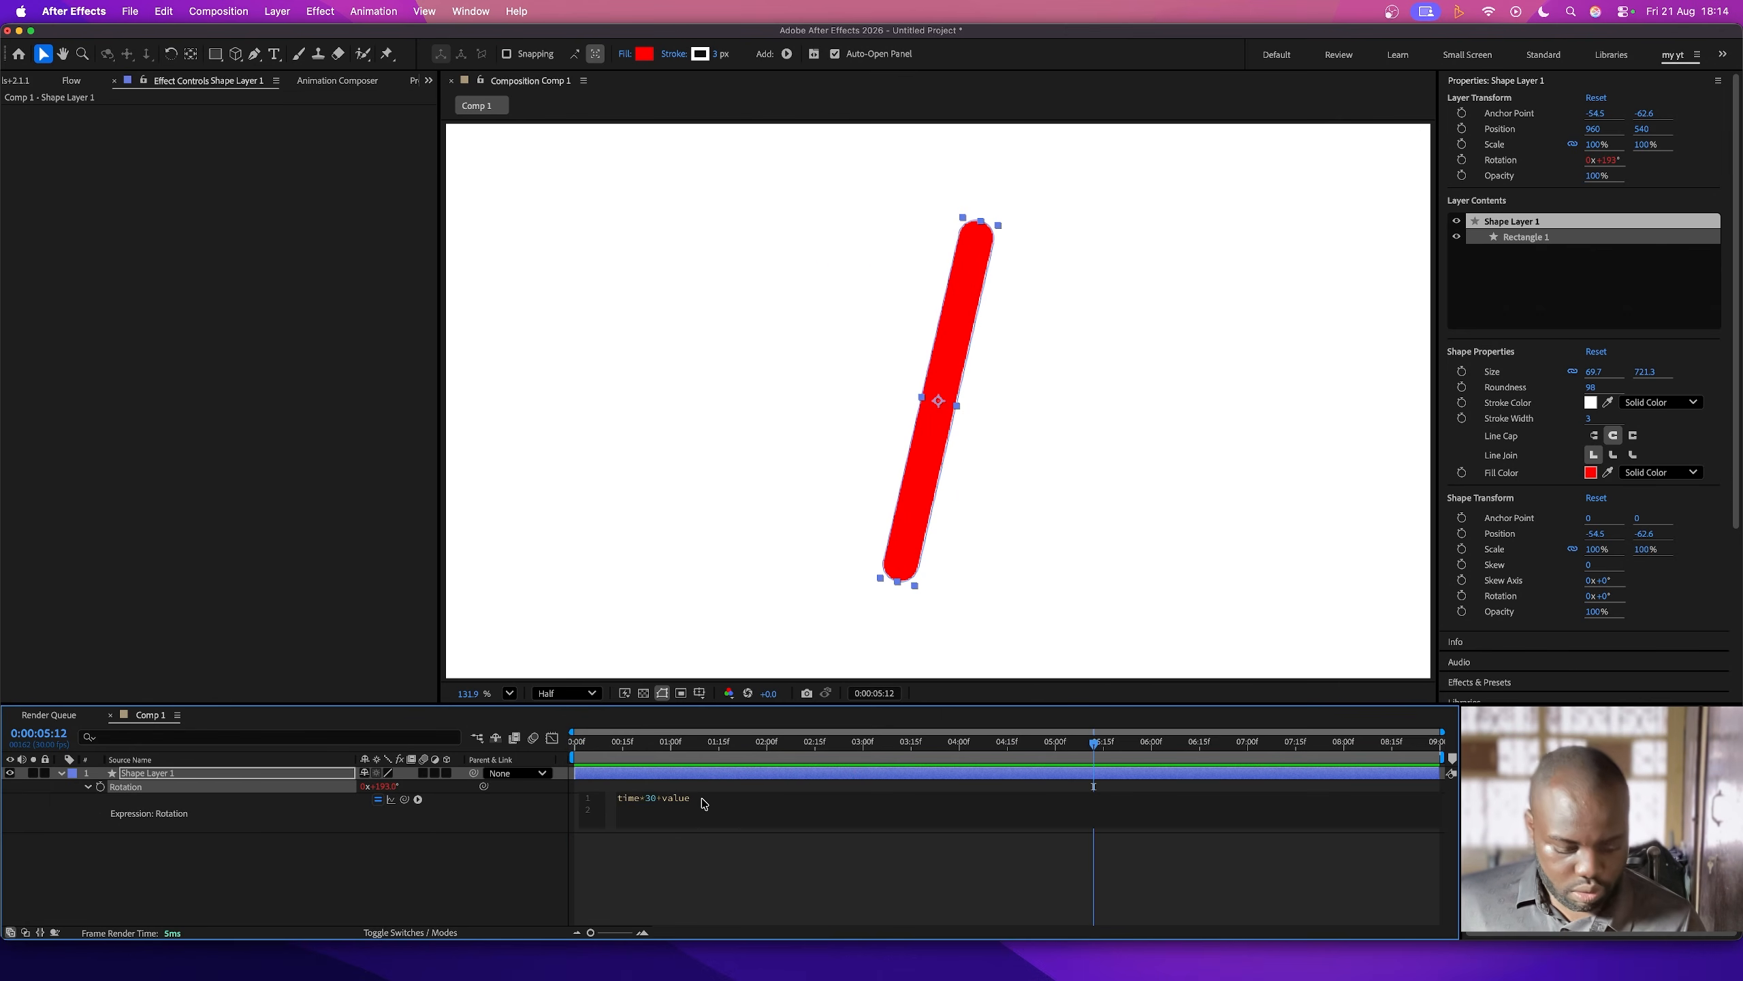
pyautogui.press('BackSpace')
pyautogui.press('BackSpace')
pyautogui.press('BackSpace')
pyautogui.press('BackSpace')
pyautogui.press('BackSpace')
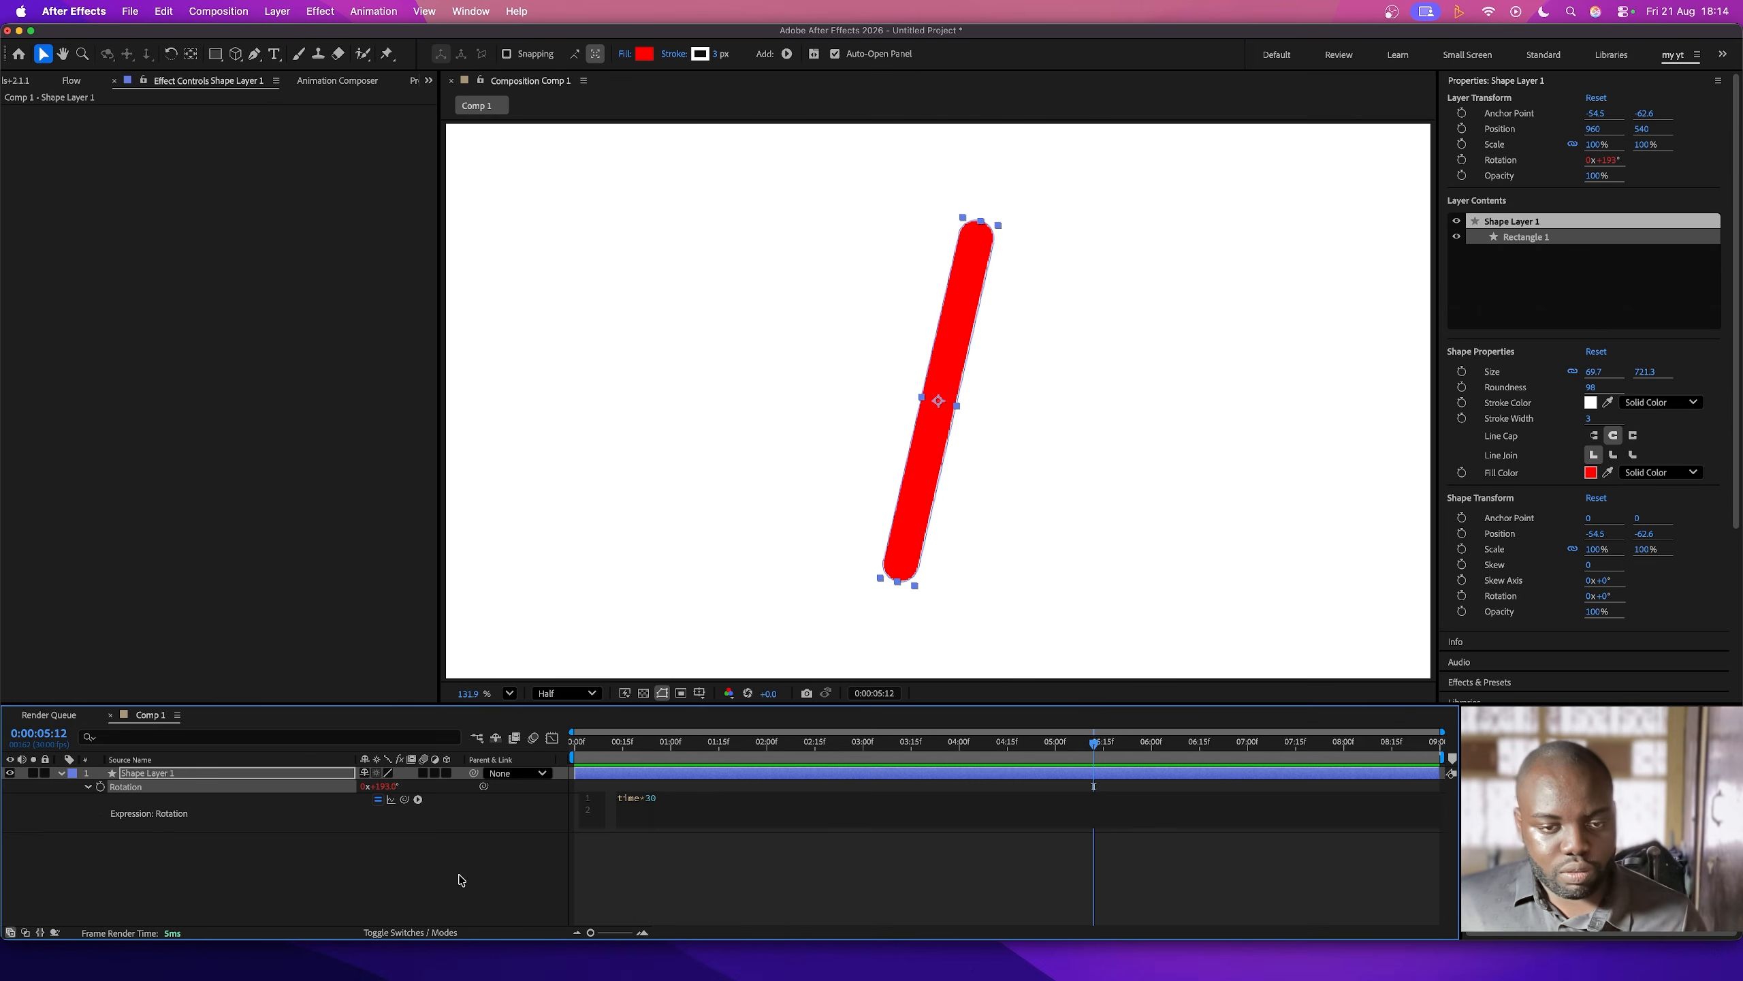
pyautogui.click(461, 880)
pyautogui.press('Home')
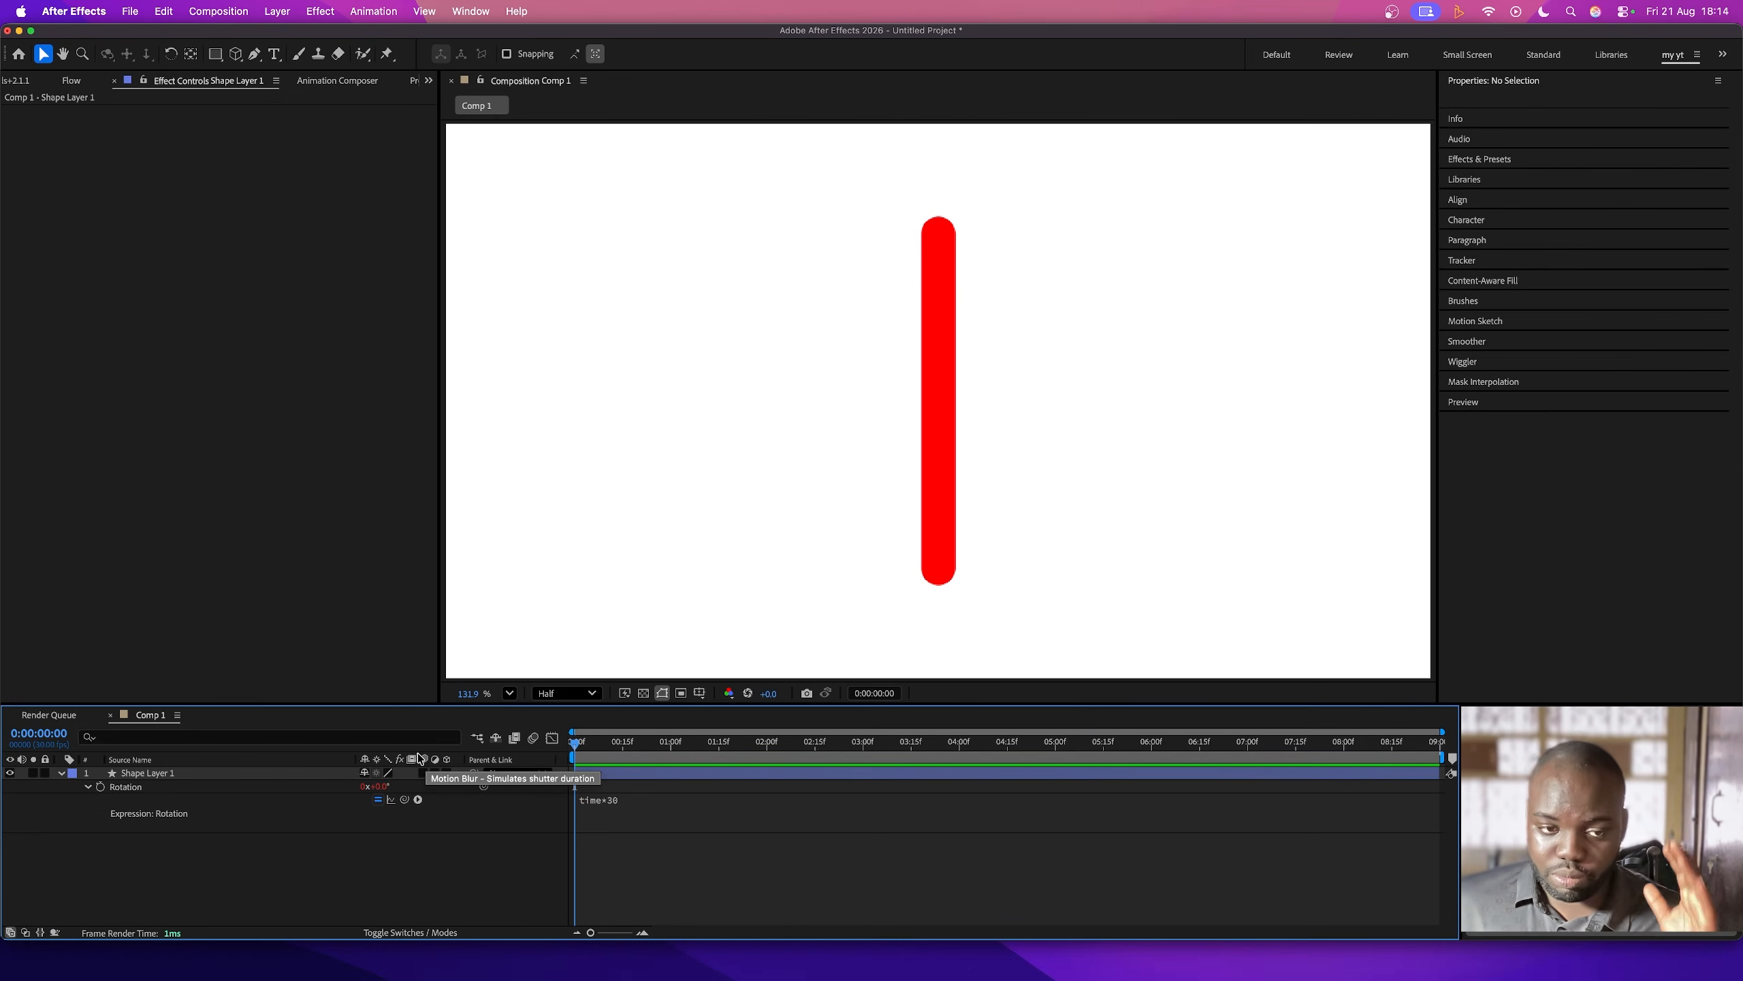
# - Set the red bar's starting rotation to 107° and complete its Rotation expression as time*30+value
pyautogui.moveTo(383, 787); pyautogui.dragTo(428, 773)
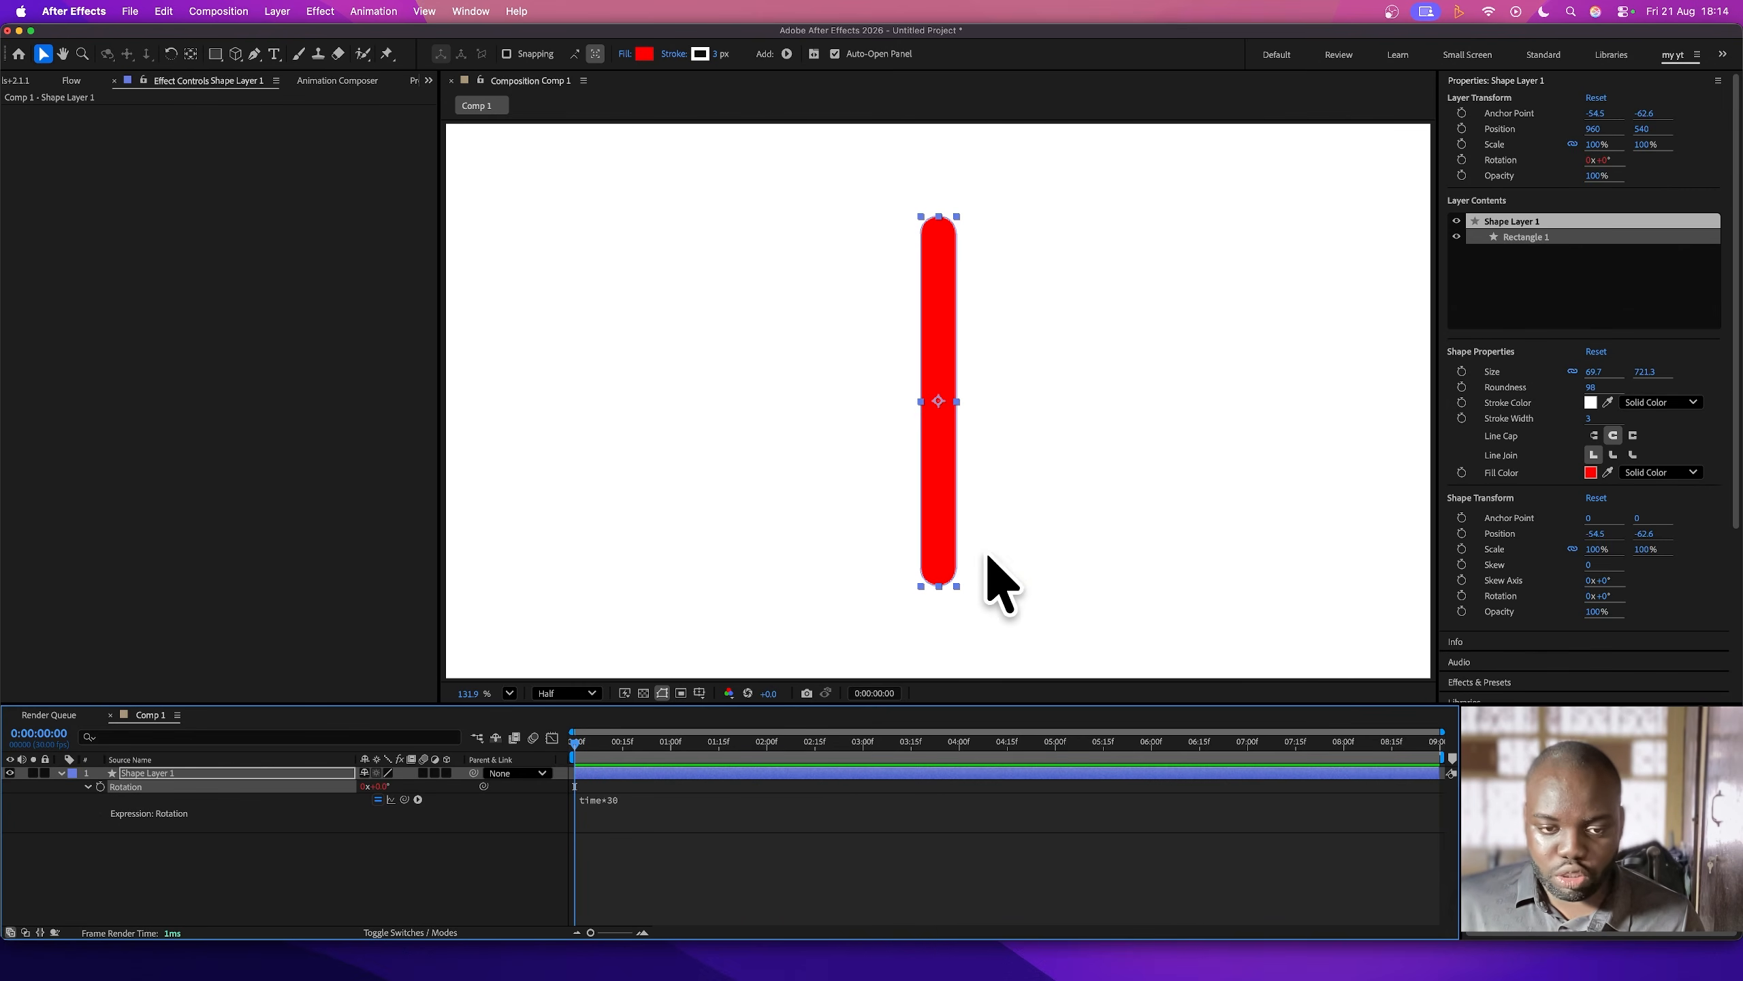
pyautogui.click(638, 816)
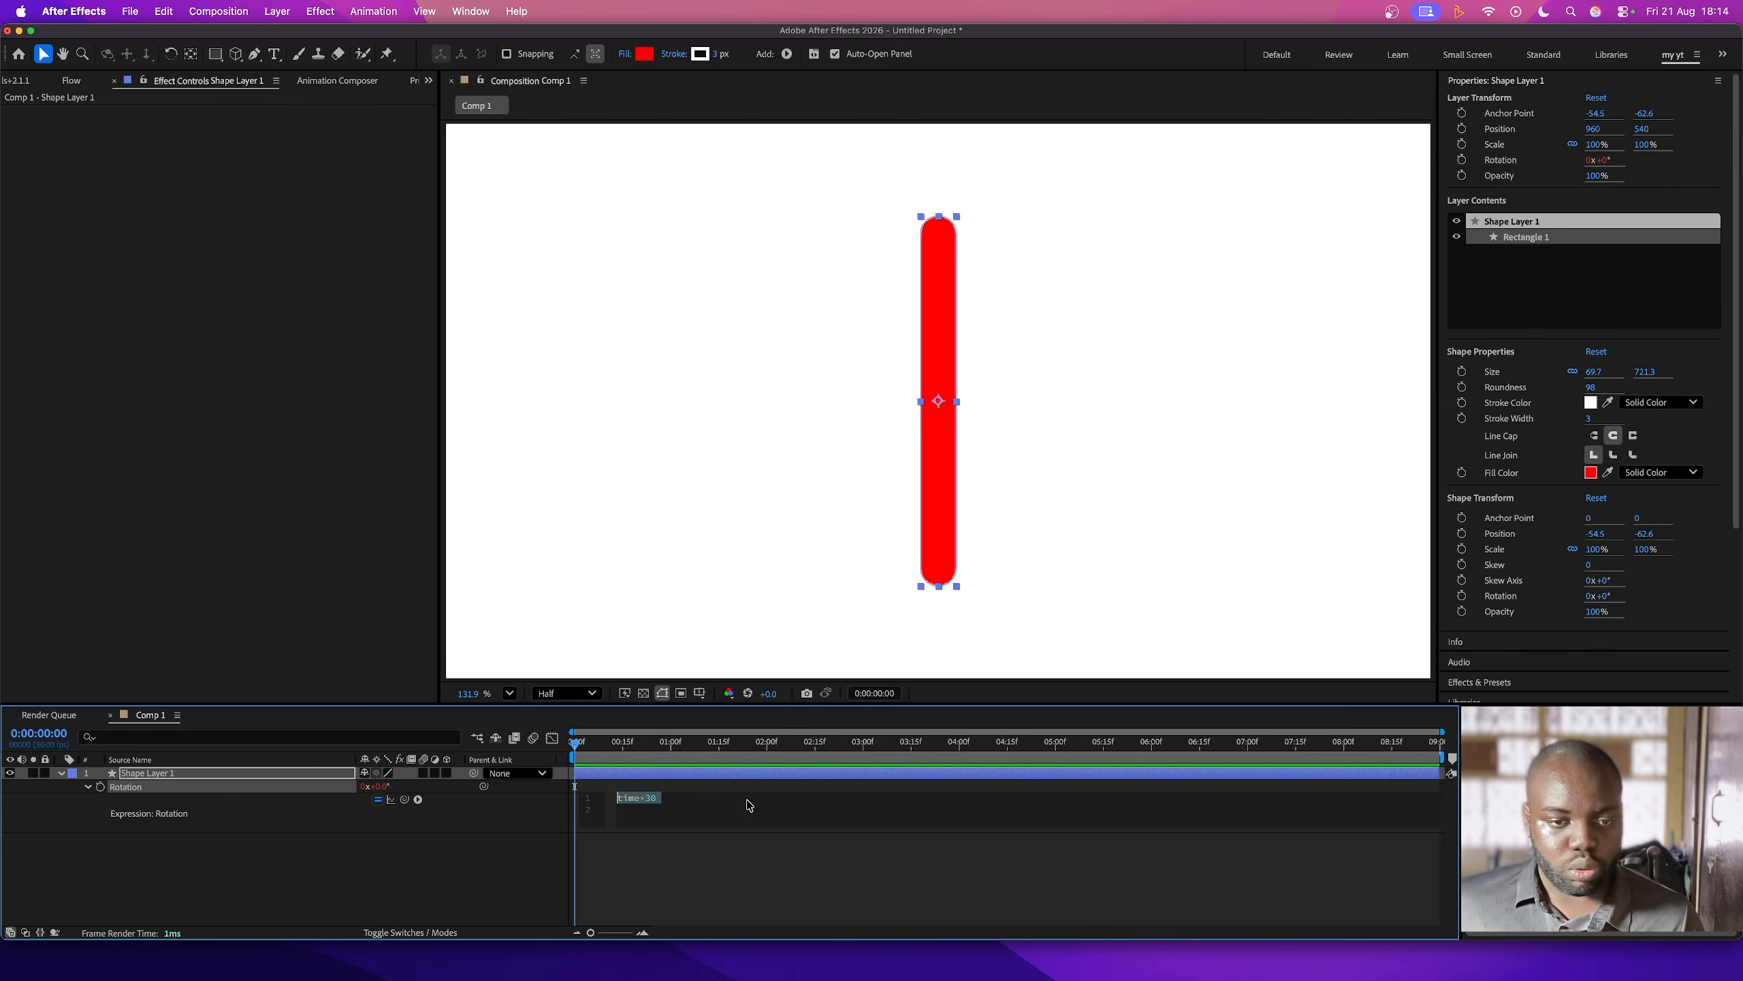
pyautogui.click(694, 802)
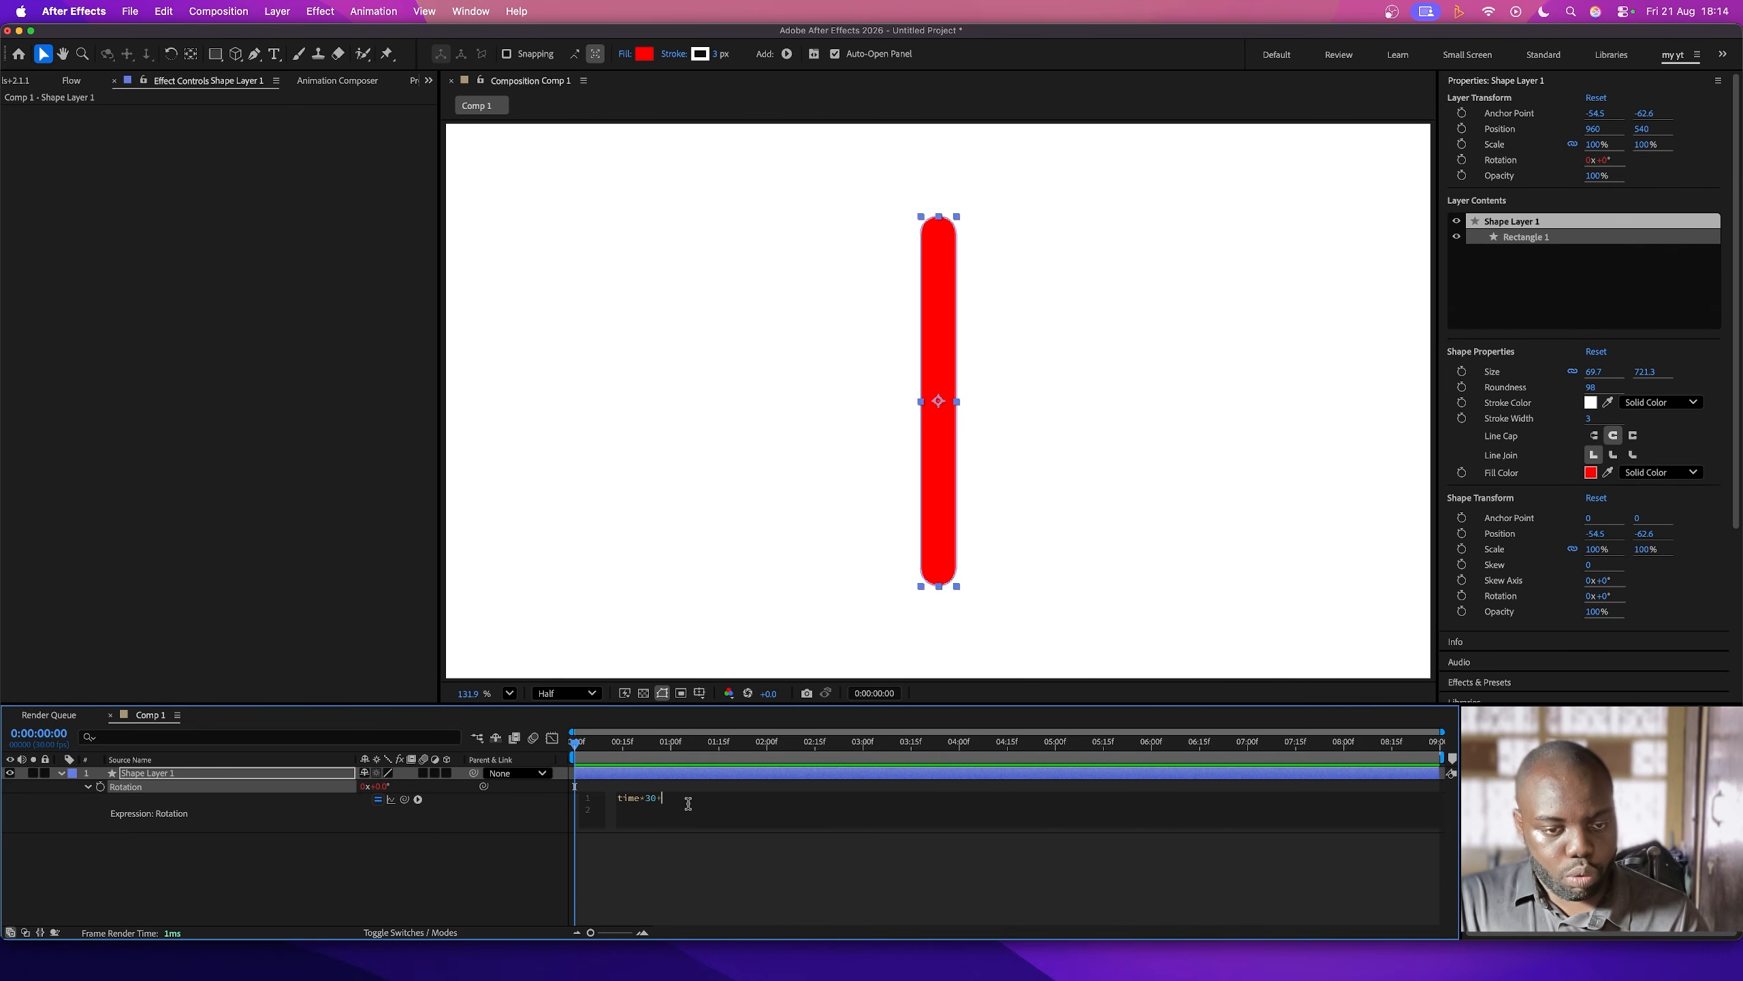
pyautogui.write('+value')
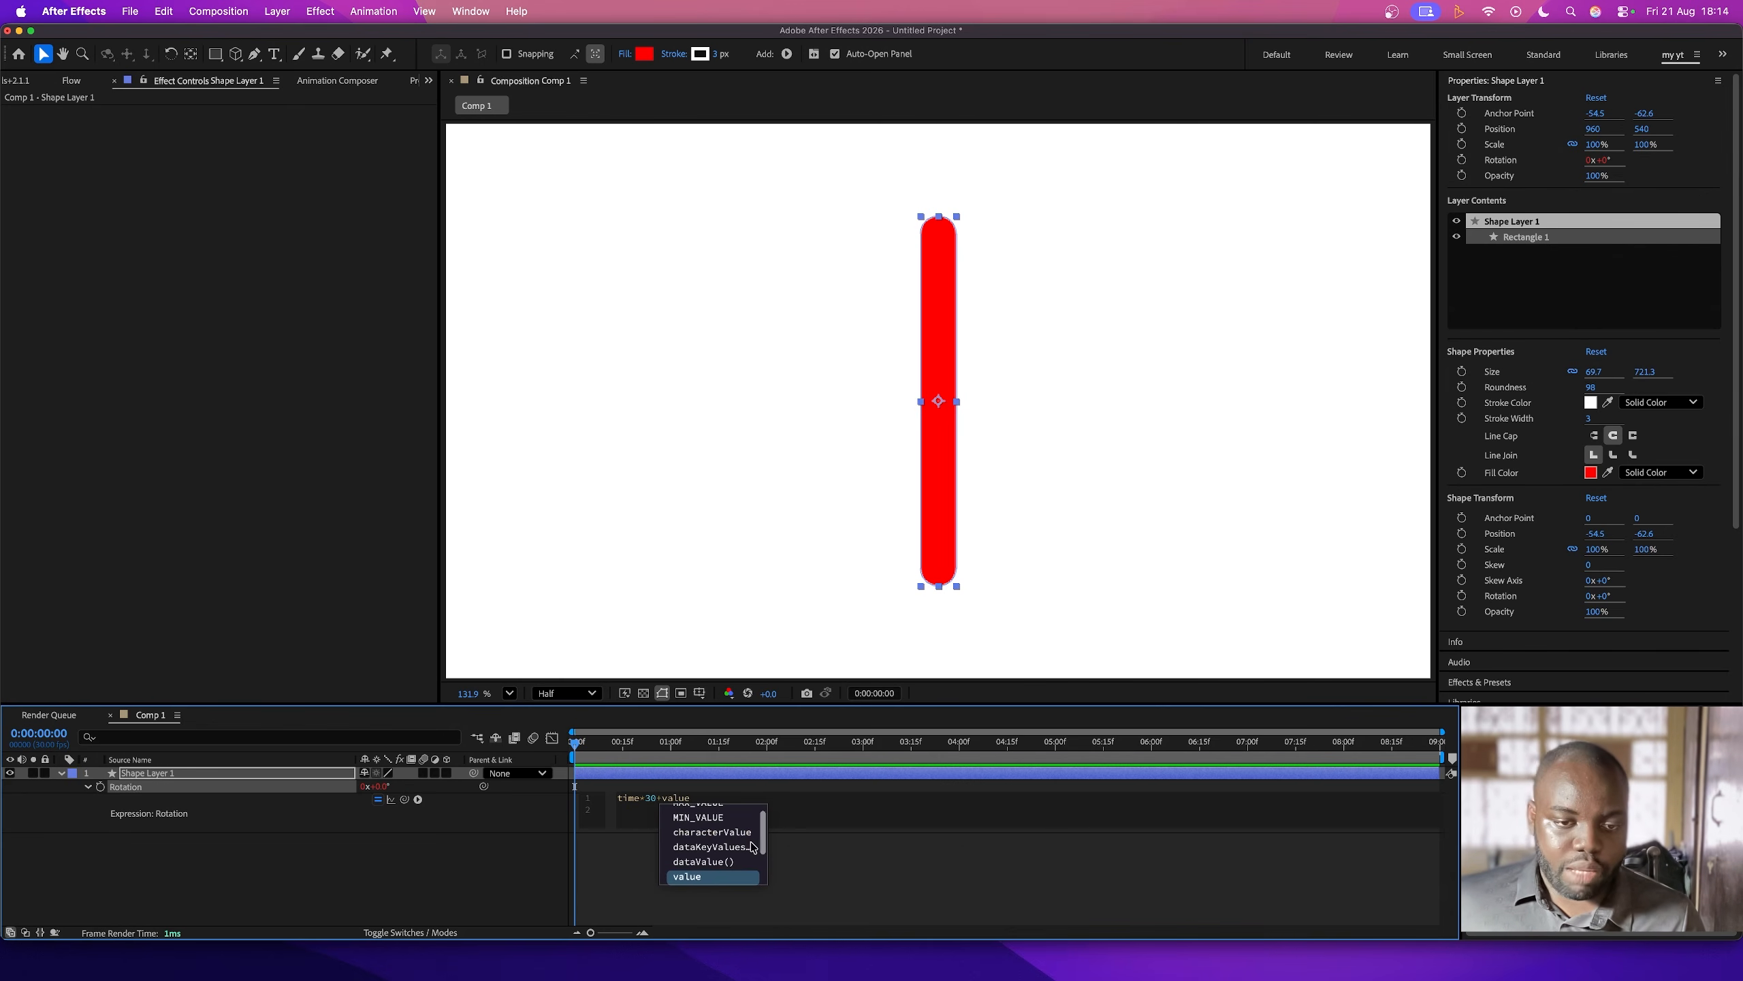
pyautogui.click(706, 877)
pyautogui.click(456, 854)
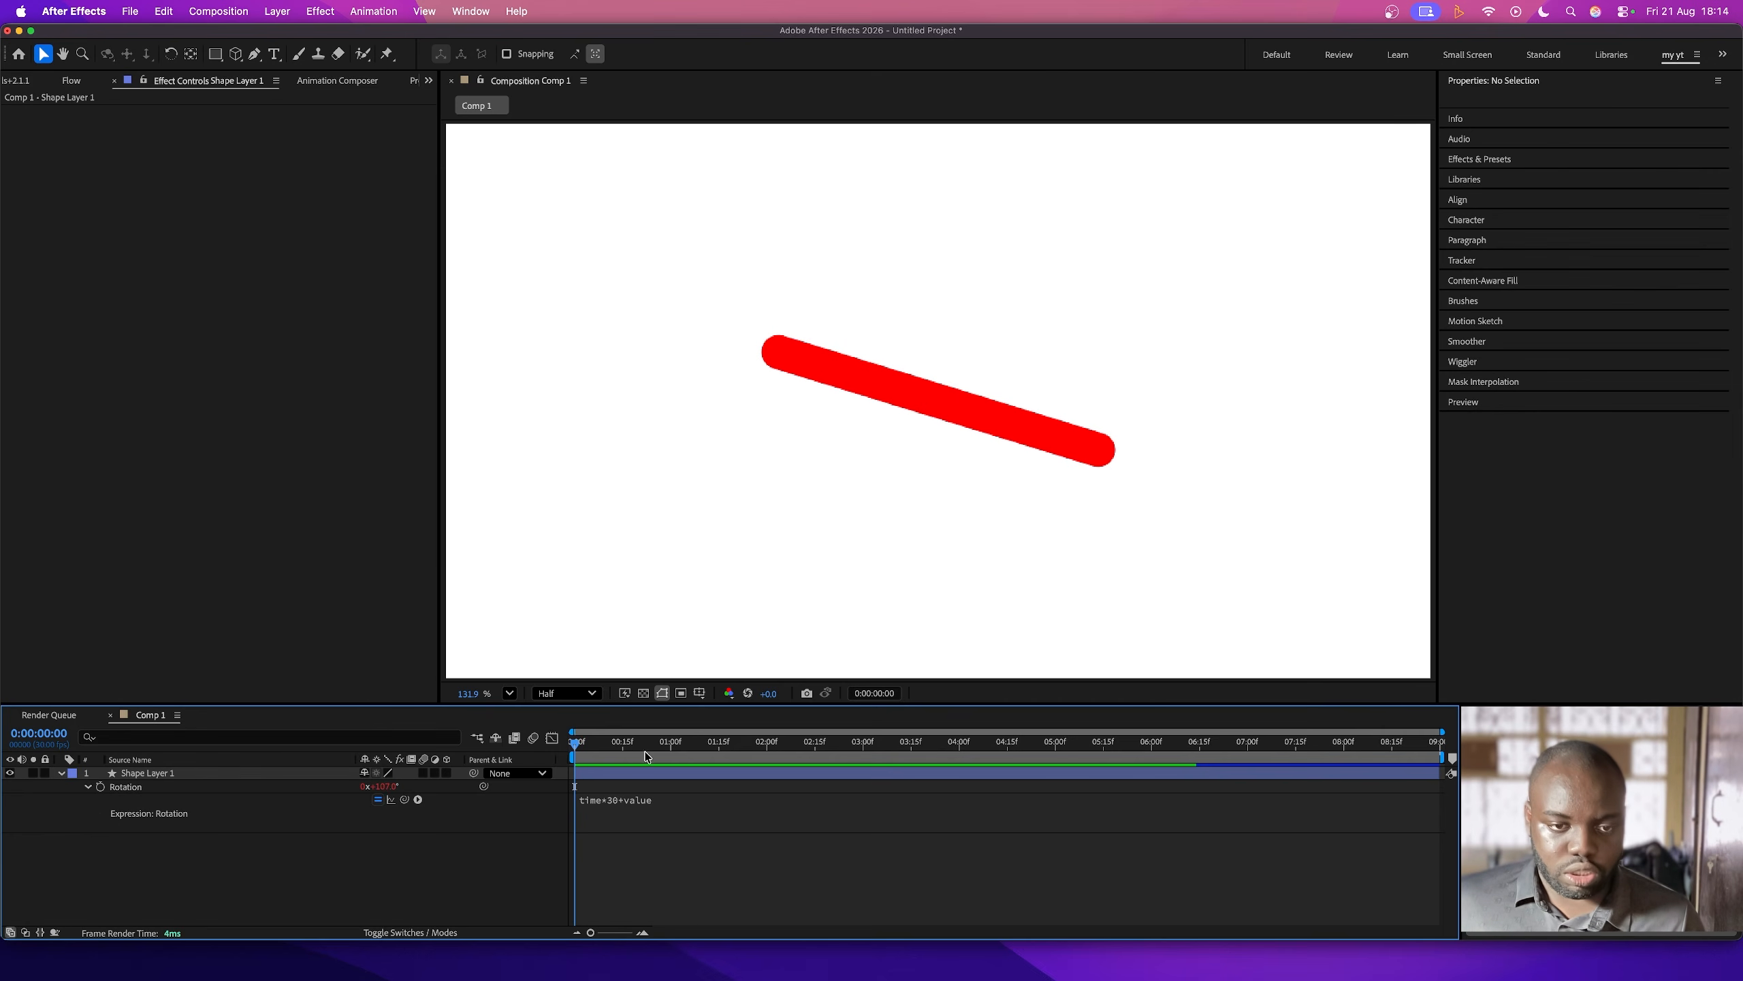
# - Preview the red bar's spin, scrub back to the first frame and replay it
pyautogui.press('space')
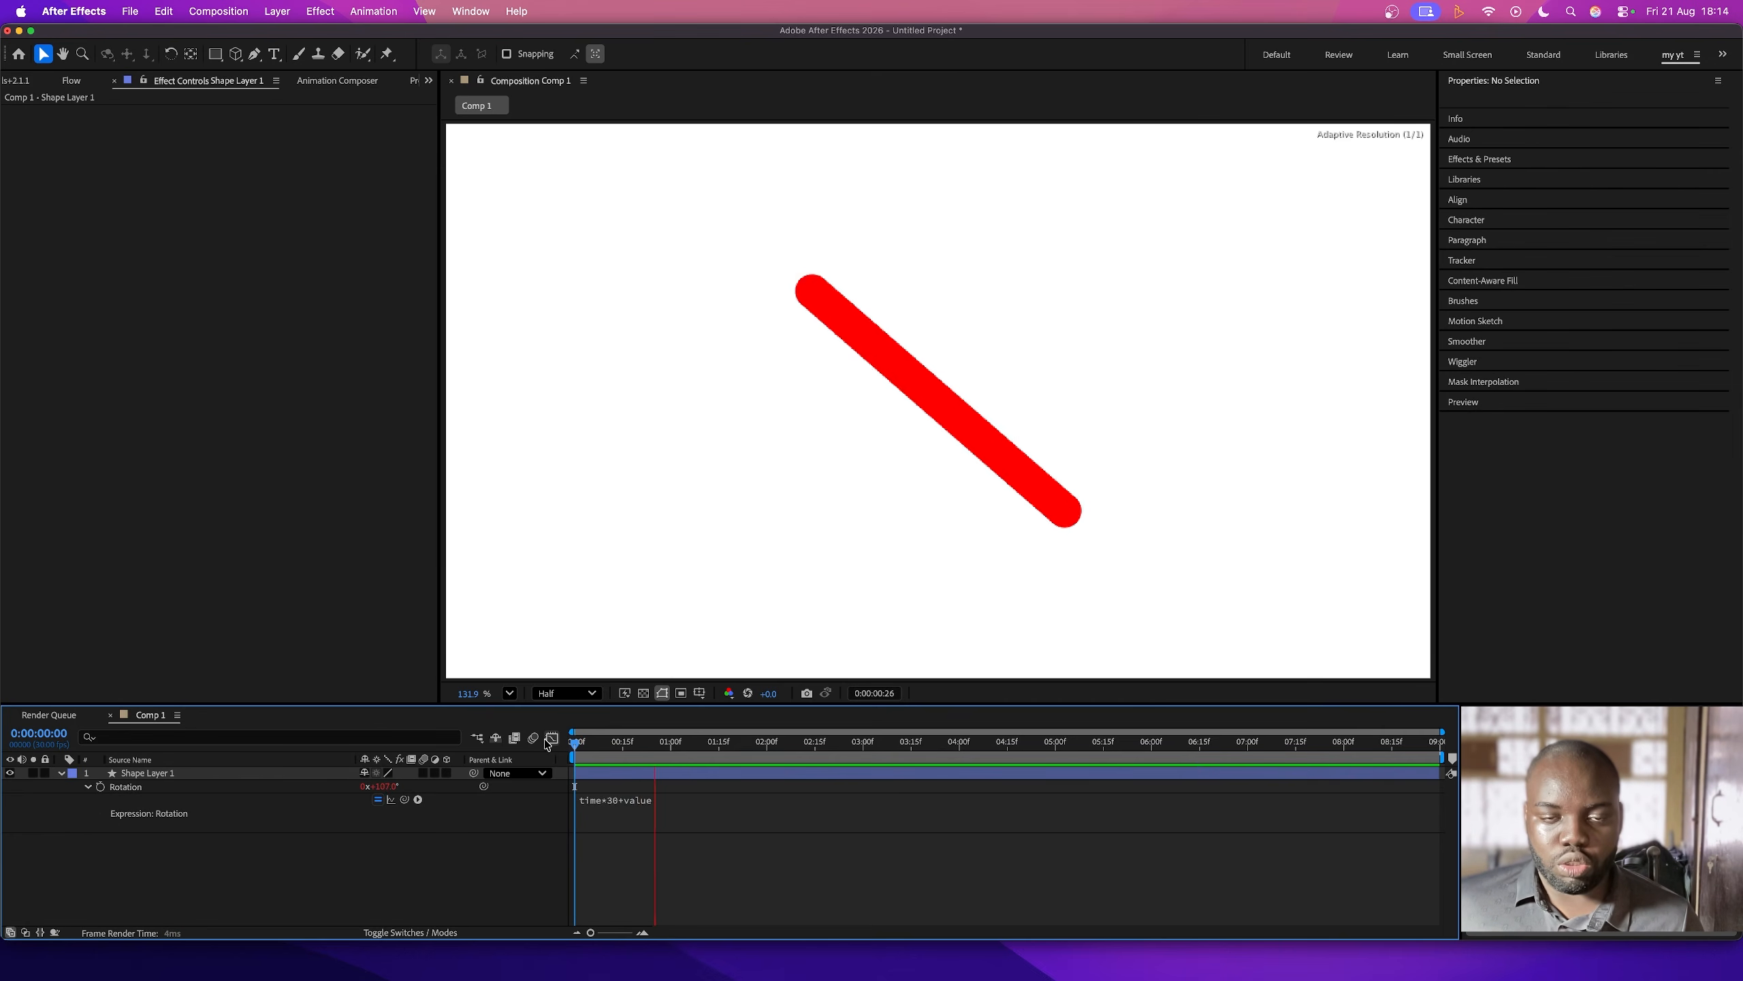
pyautogui.click(626, 743)
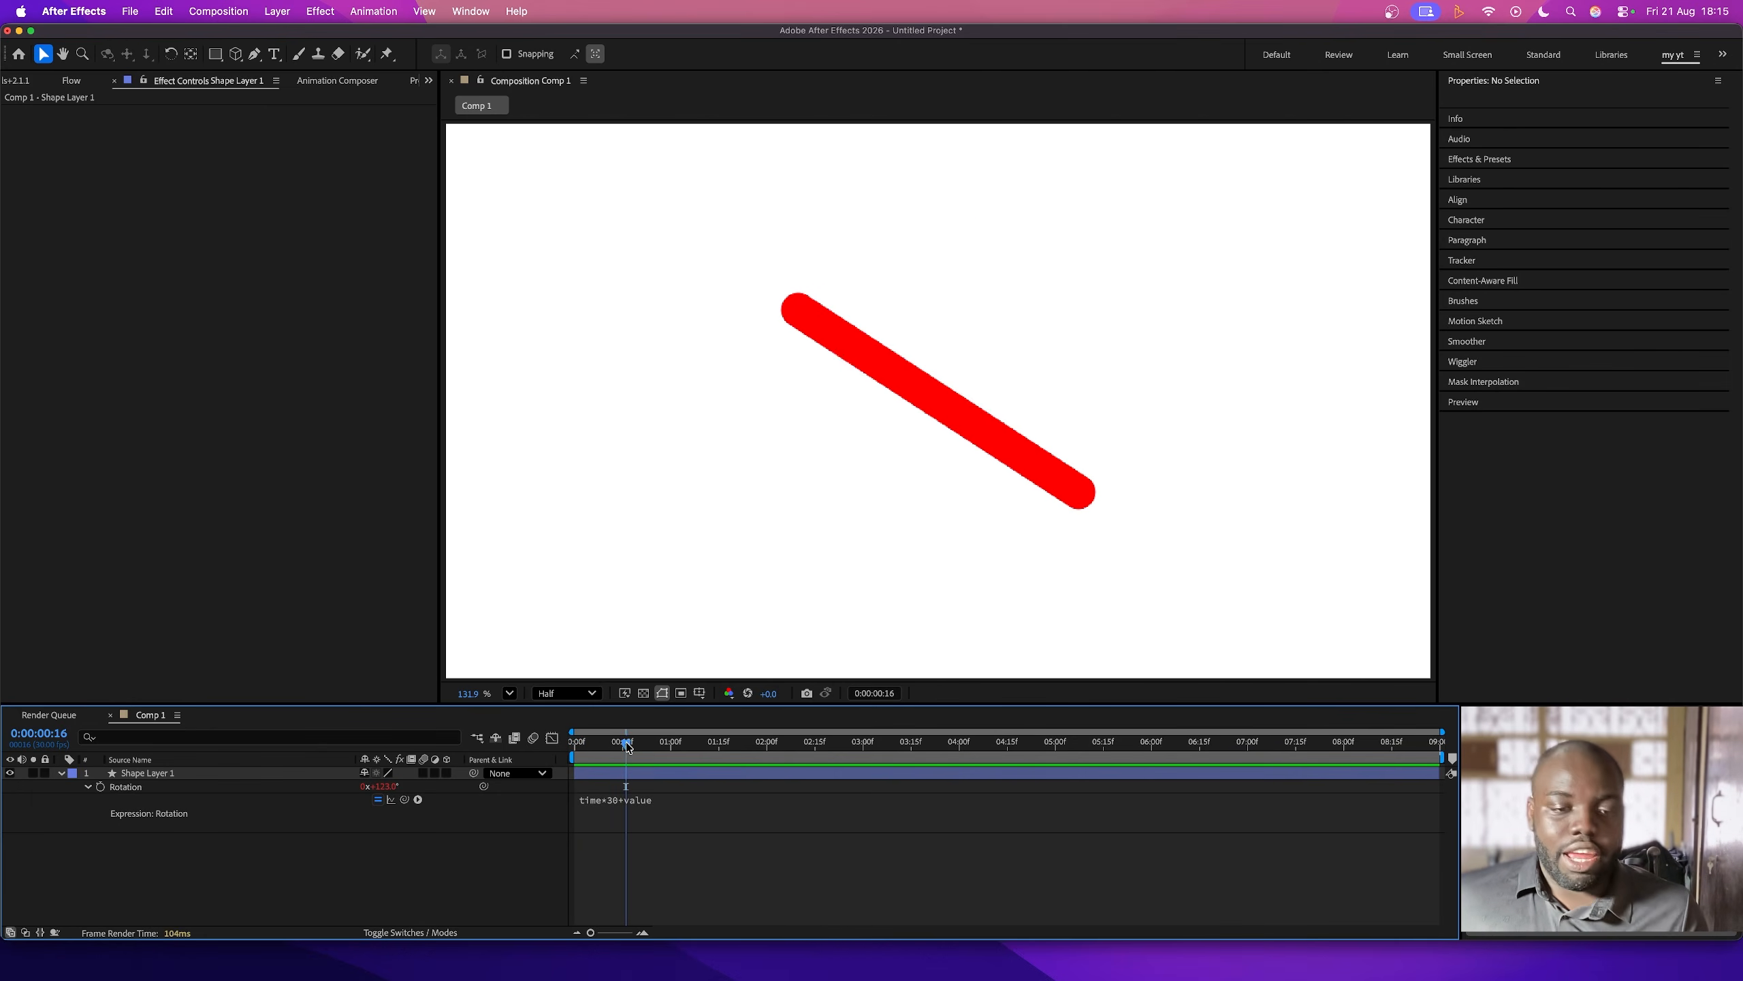
pyautogui.moveTo(669, 747); pyautogui.dragTo(523, 749)
pyautogui.press('space')
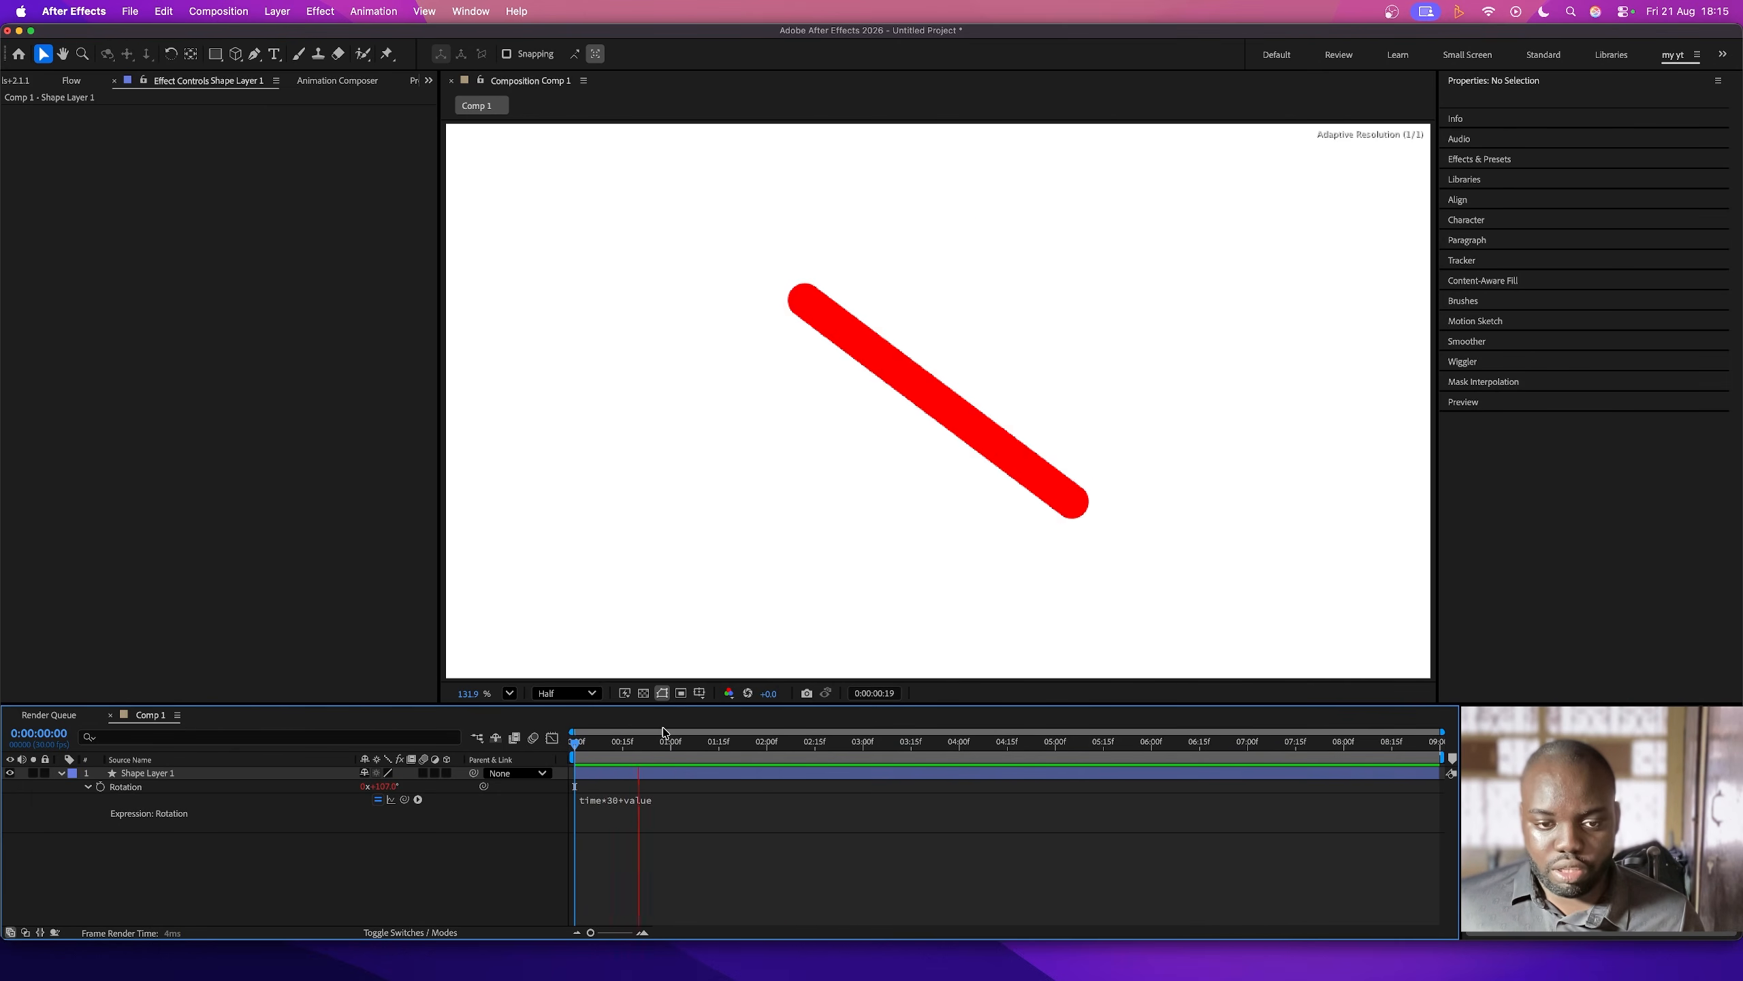
# - Keyframe the red bar's Rotation at 0:00:01:00 and raise it to 317° with a second keyframe at 0:00:02:00
pyautogui.click(671, 741)
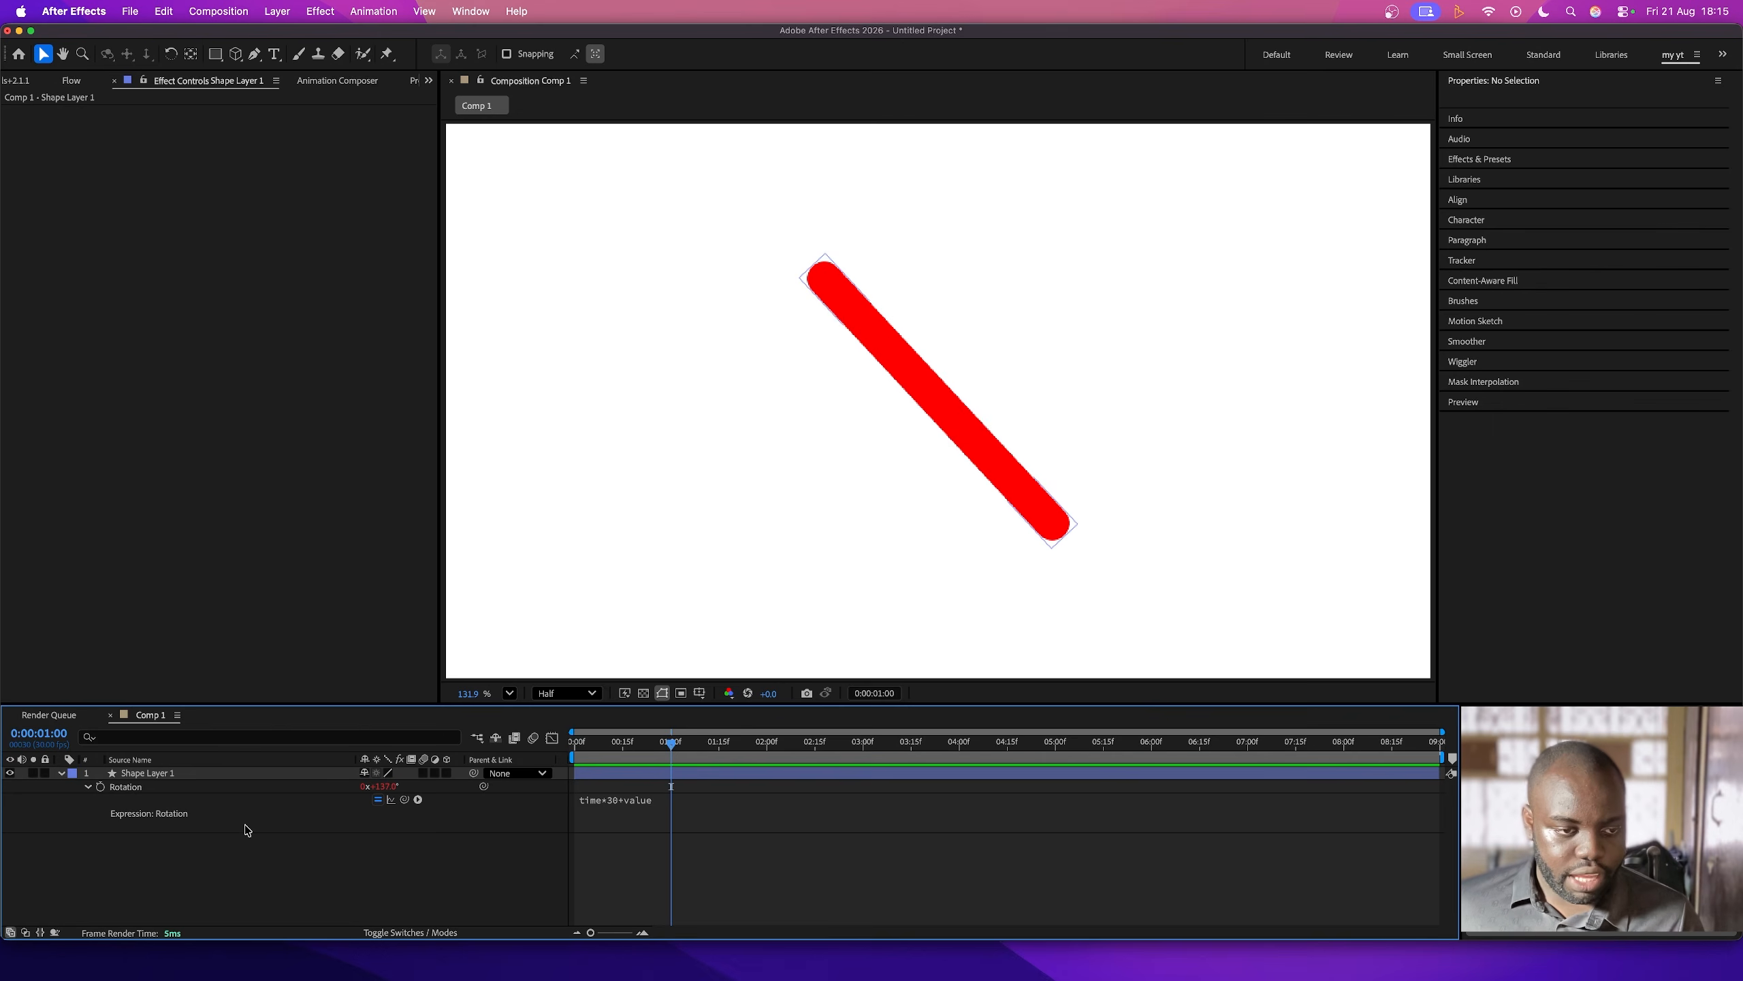
pyautogui.click(100, 787)
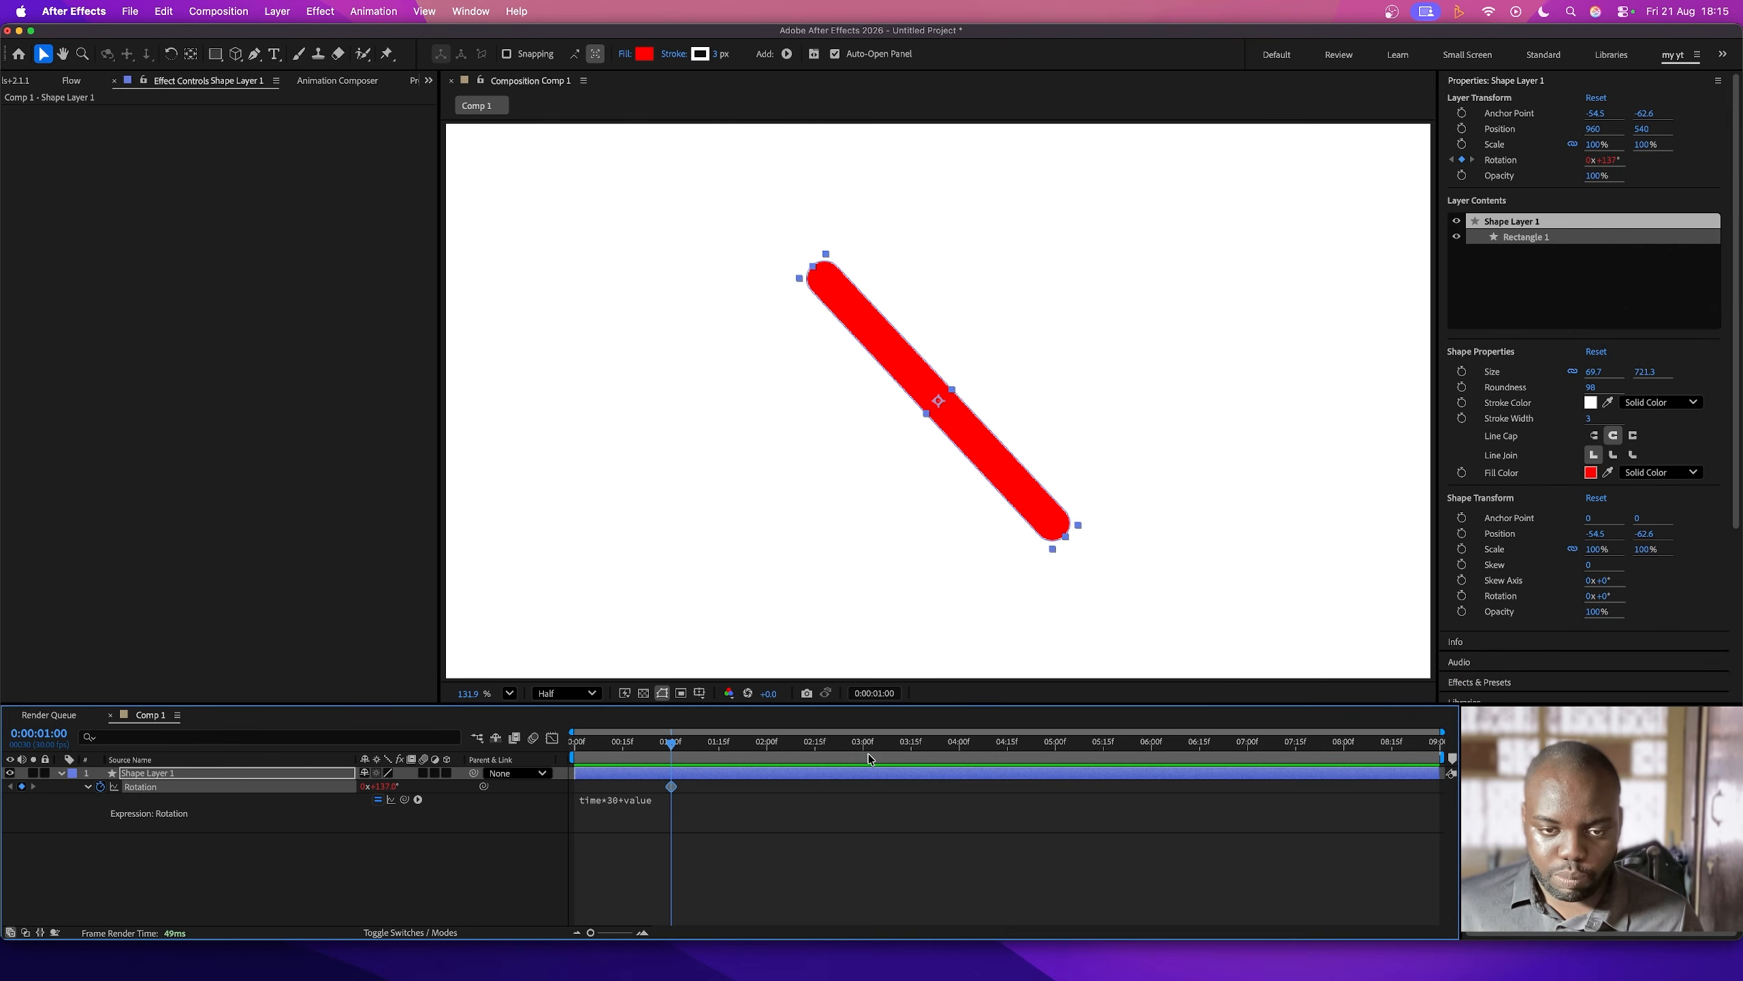
pyautogui.click(767, 742)
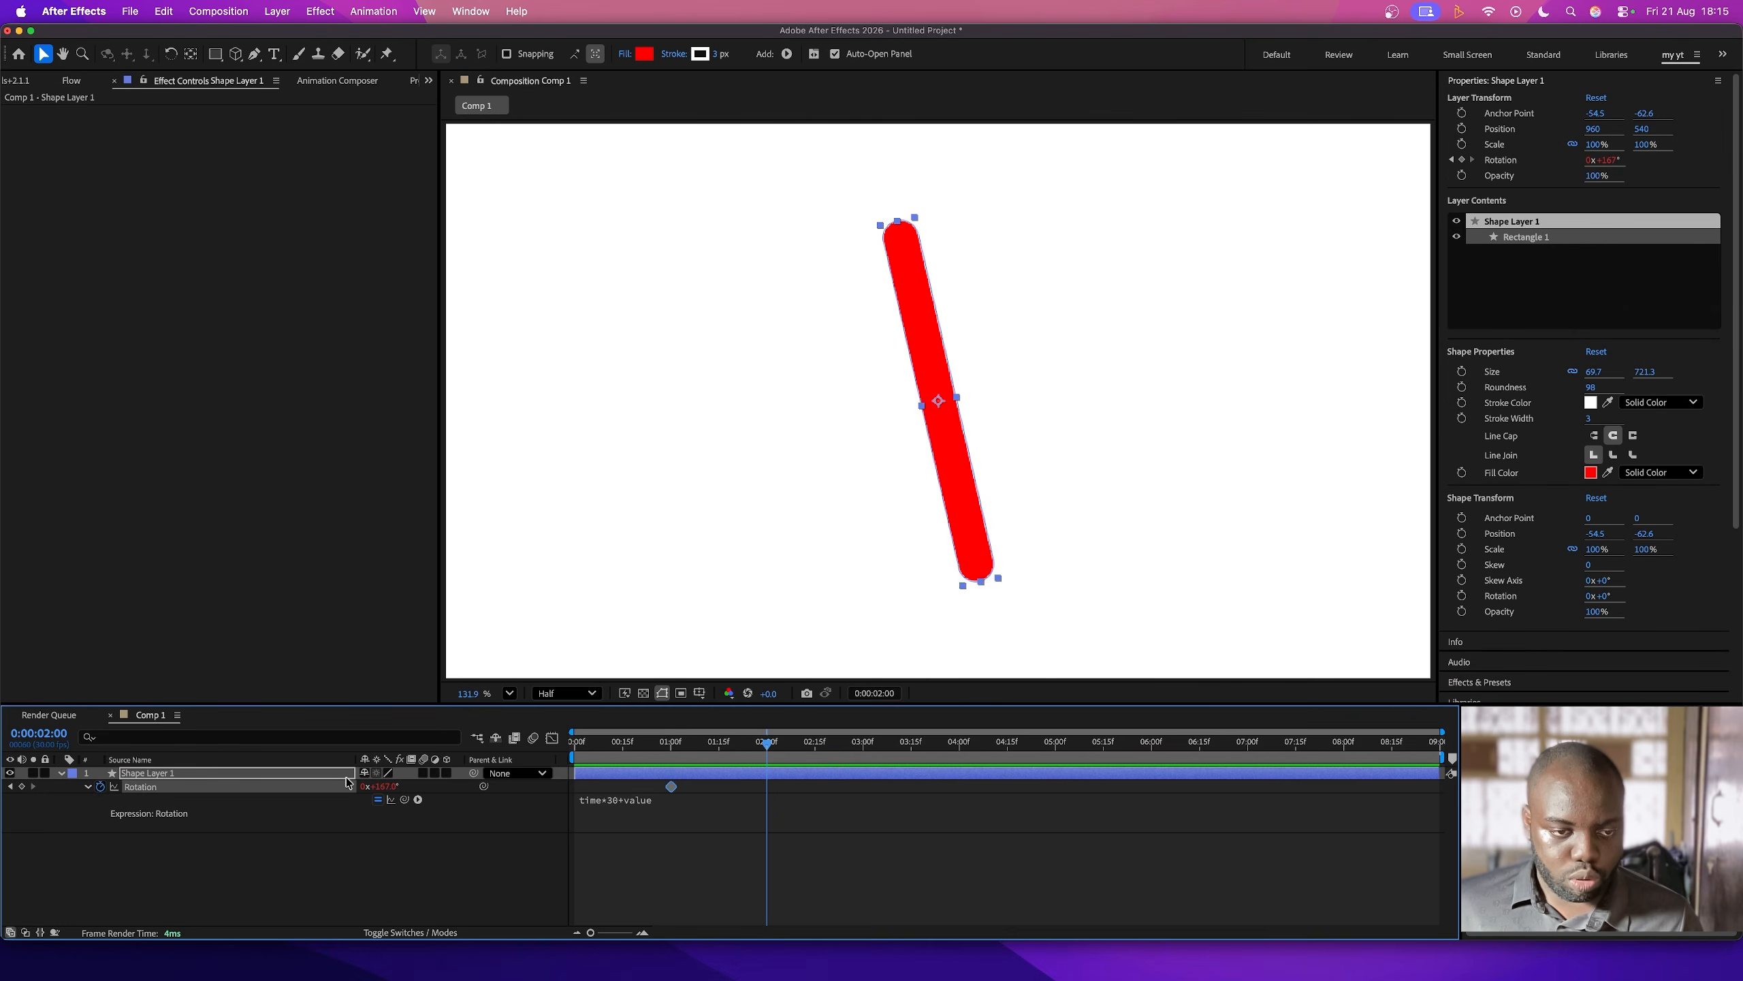
pyautogui.moveTo(388, 793); pyautogui.dragTo(535, 817)
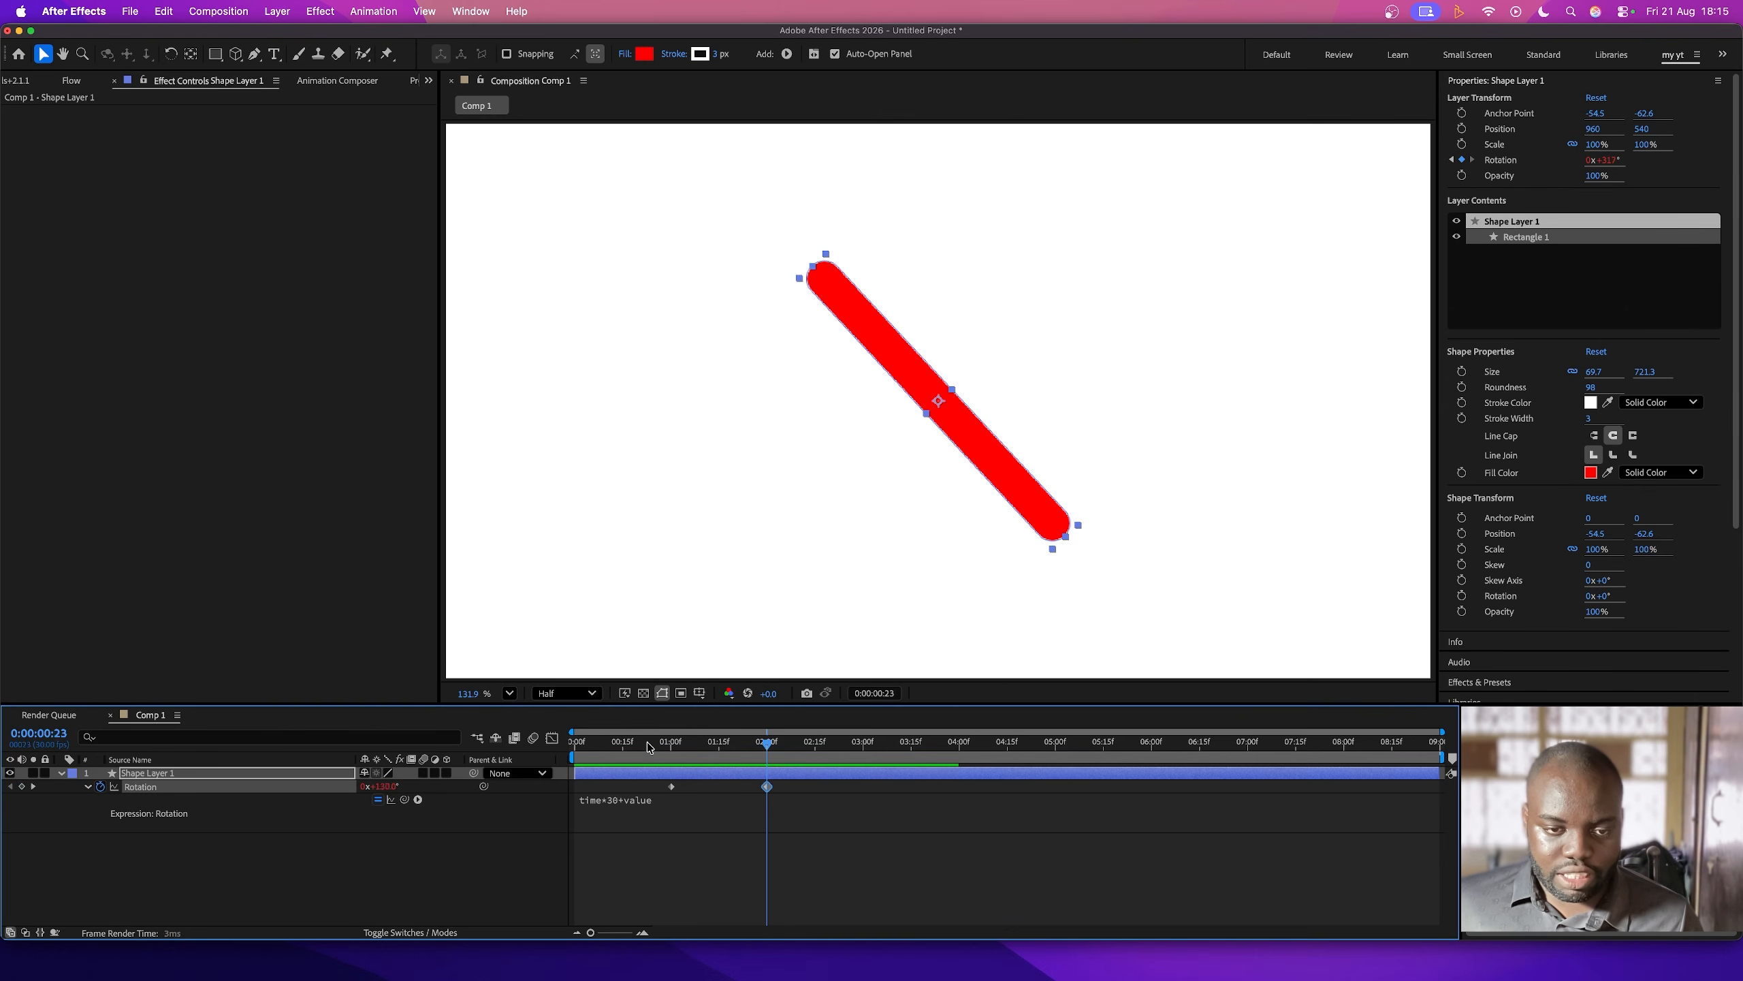
# - Preview the keyframed rotation combined with the time-driven spin from the first frame
pyautogui.press('Home')
pyautogui.press('space')
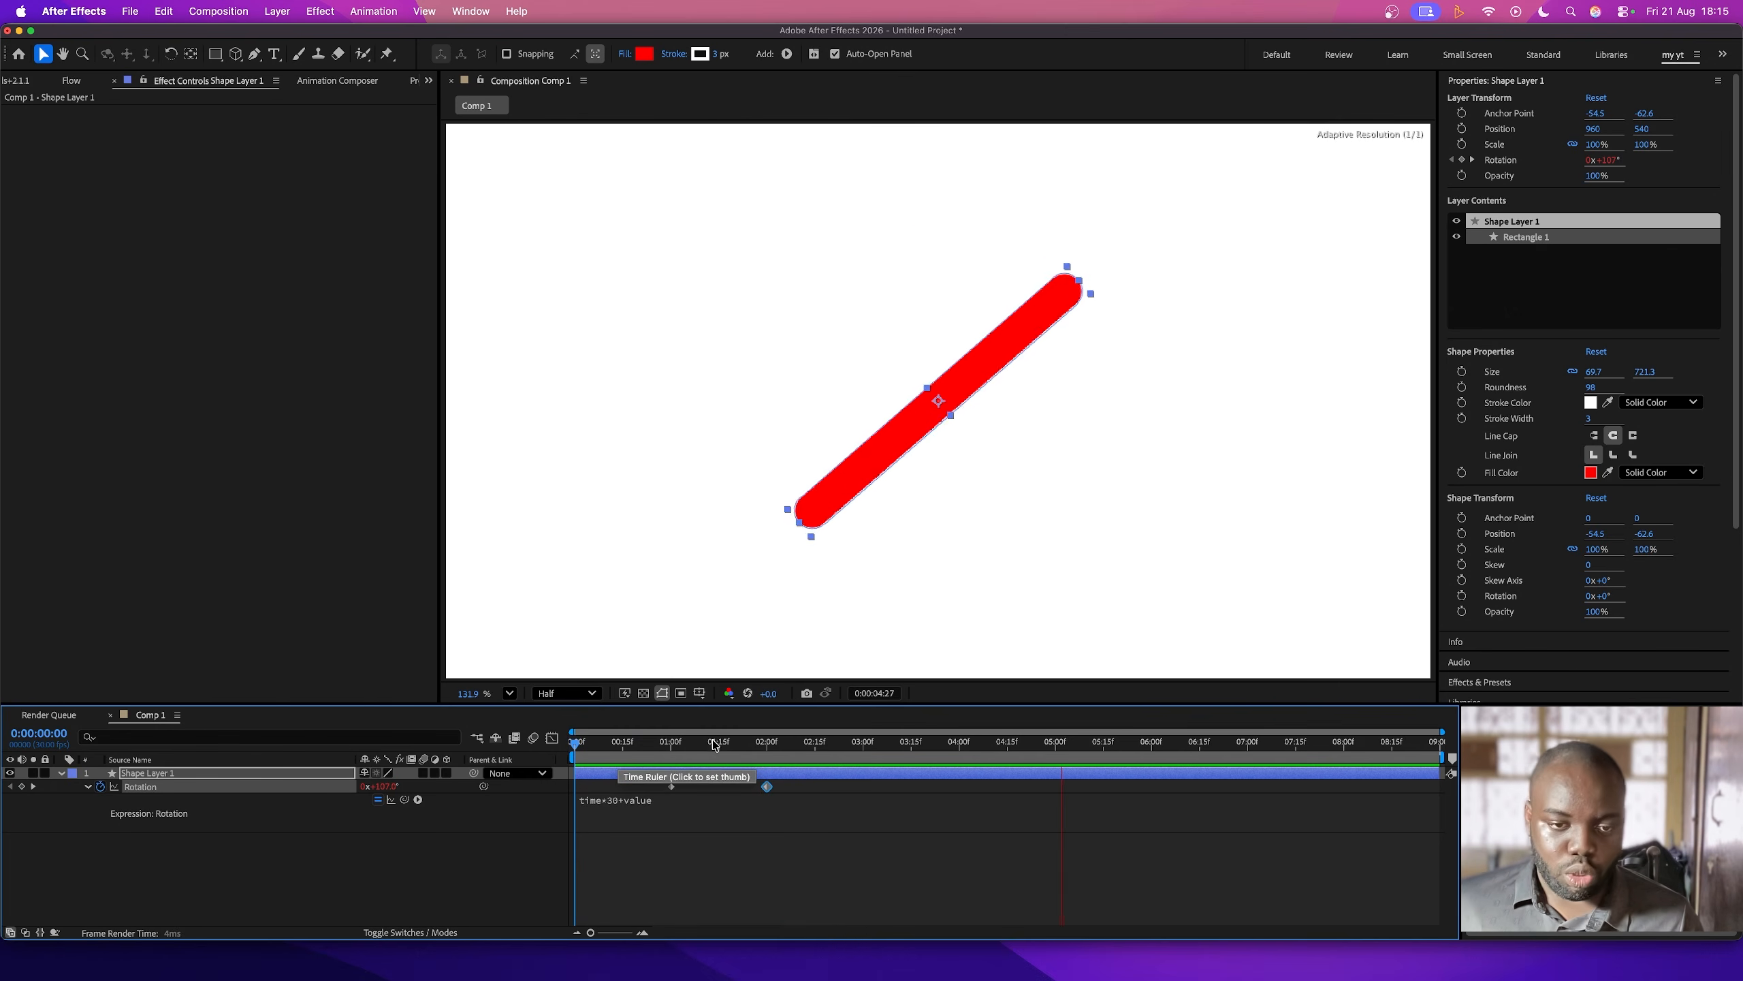
pyautogui.press('space')
pyautogui.press('space')
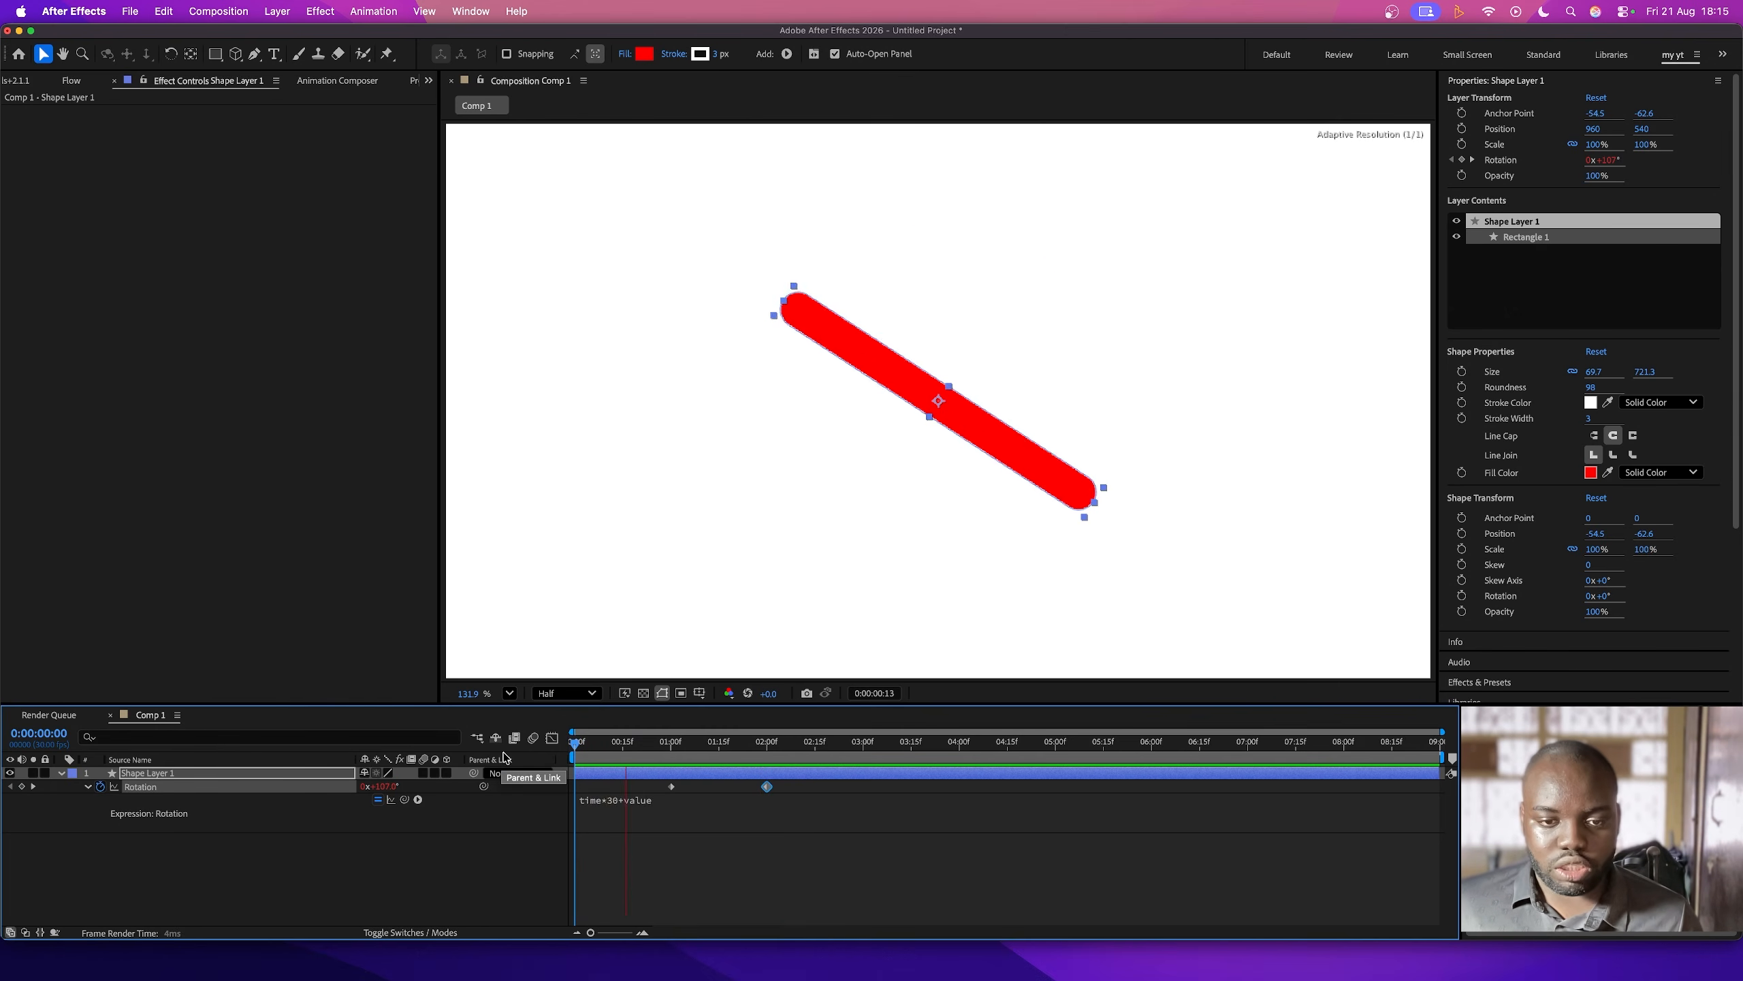
# - Apply Easy Ease to both Rotation keyframes of the red bar and preview the motion from the start
pyautogui.click(765, 796)
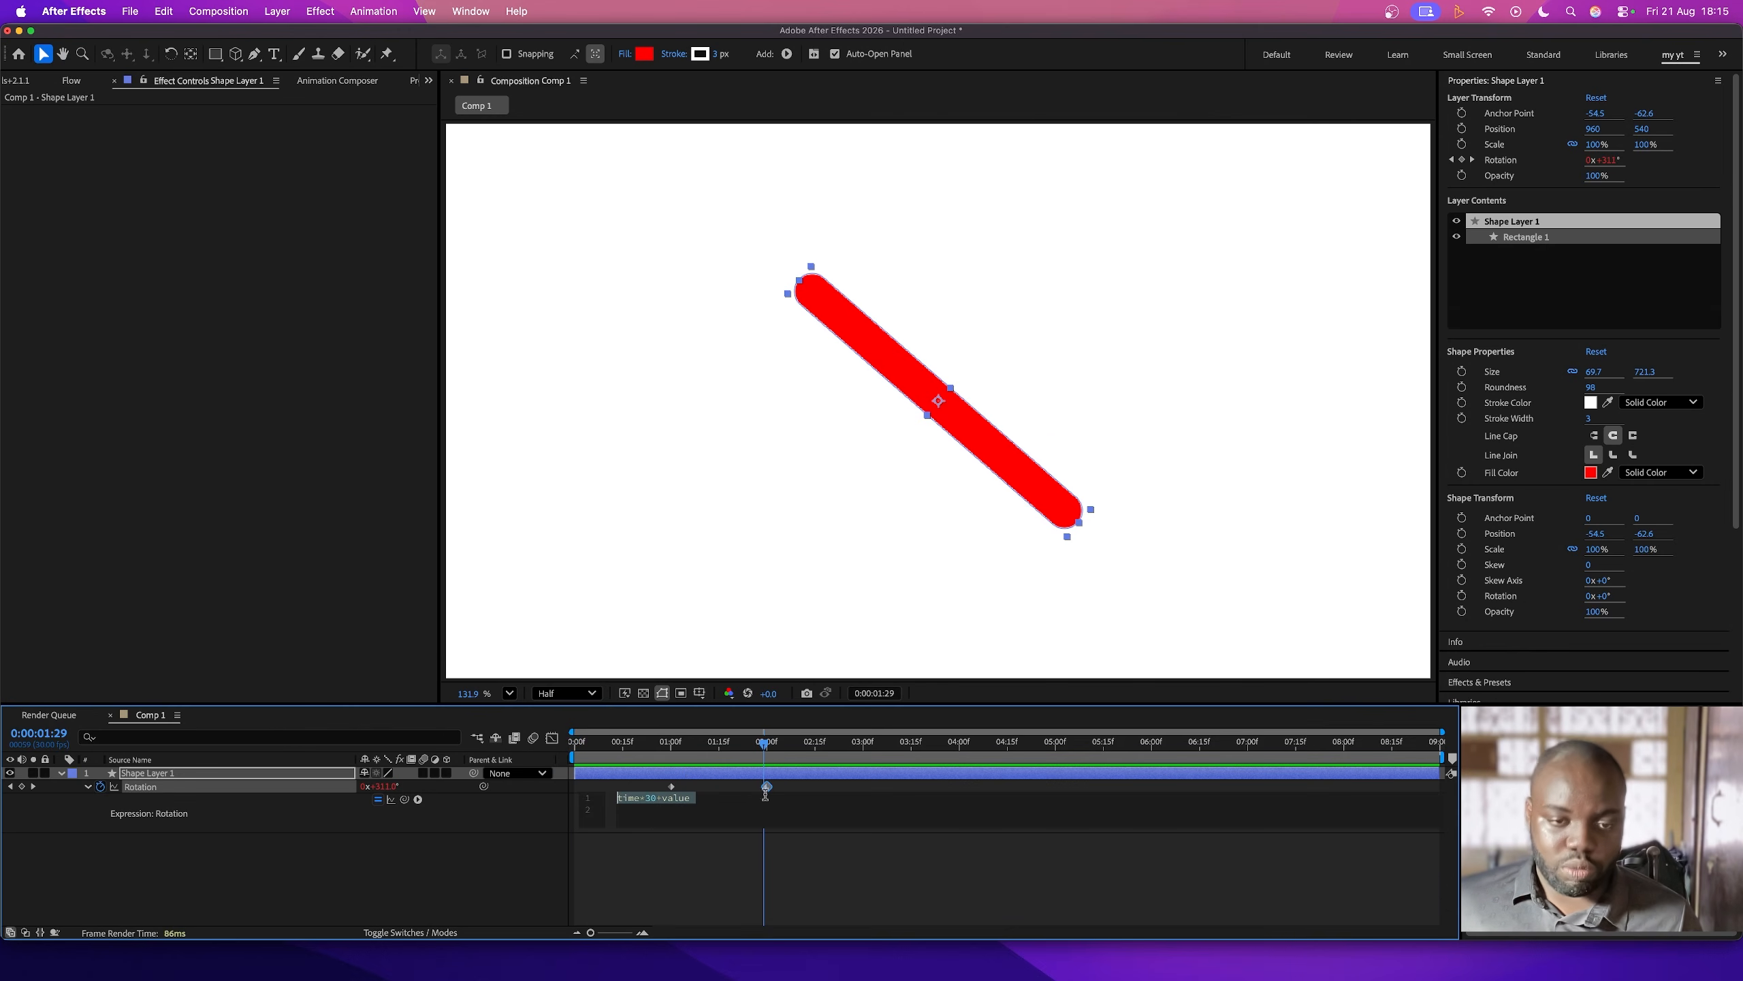
pyautogui.moveTo(805, 789); pyautogui.dragTo(586, 787)
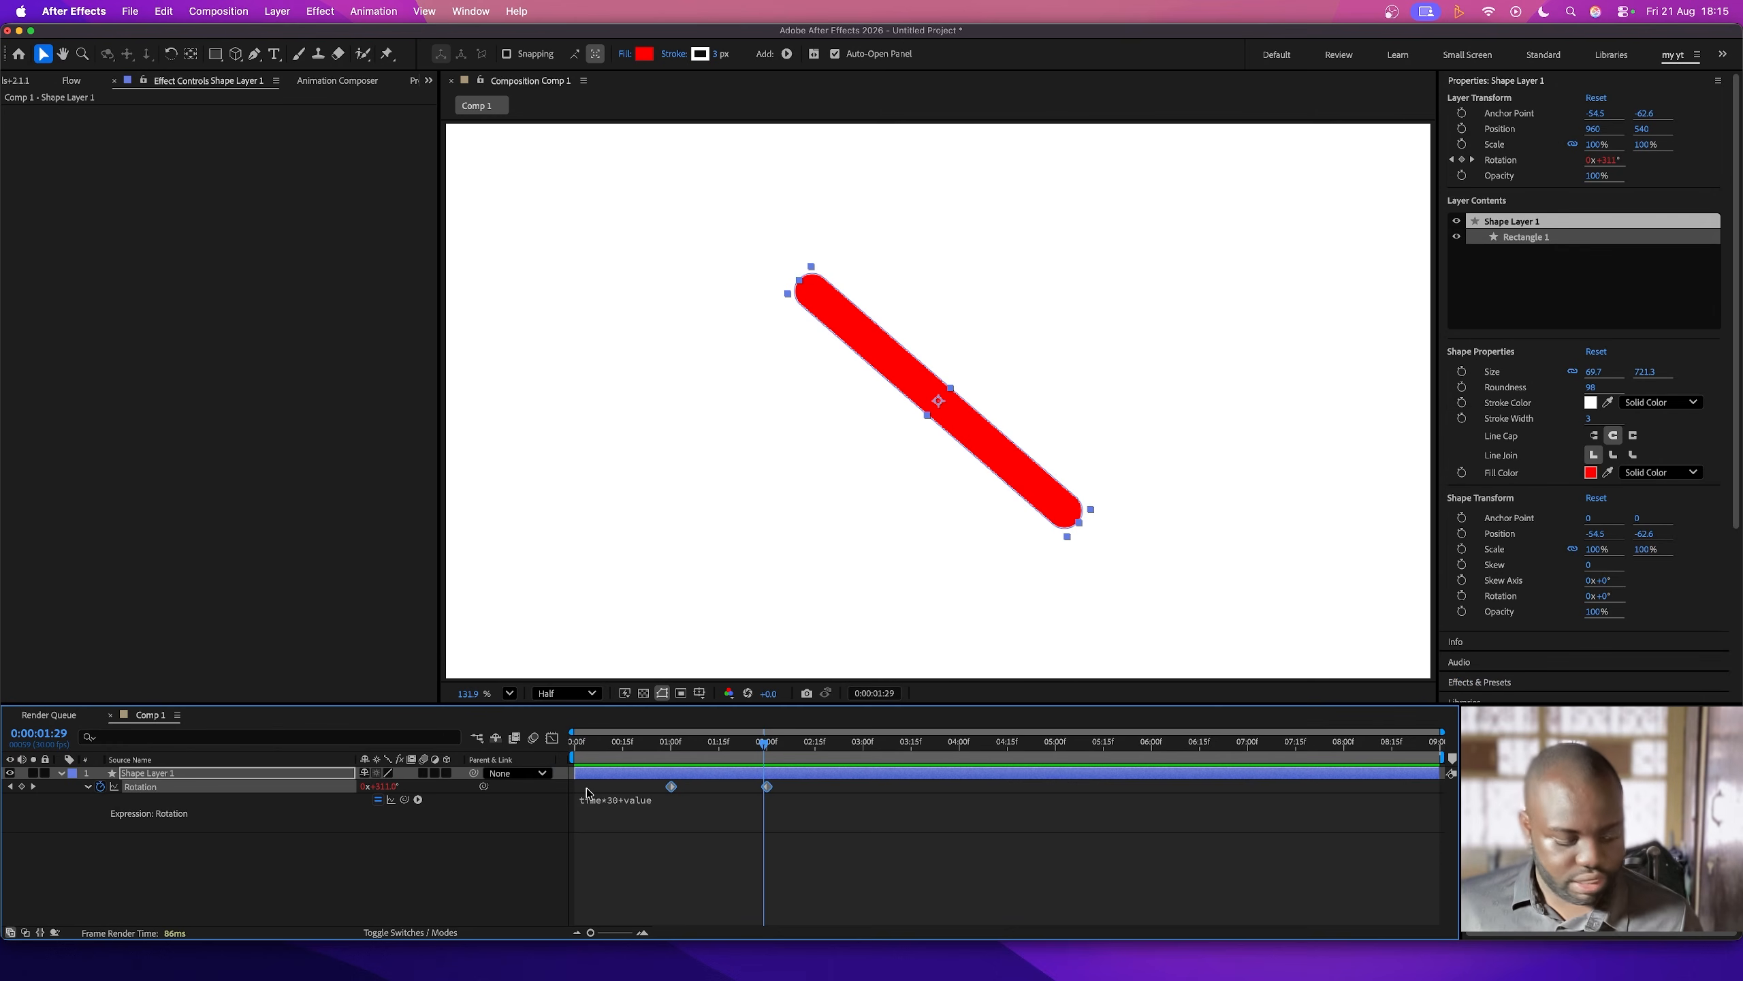
pyautogui.press('F9')
pyautogui.press('Home')
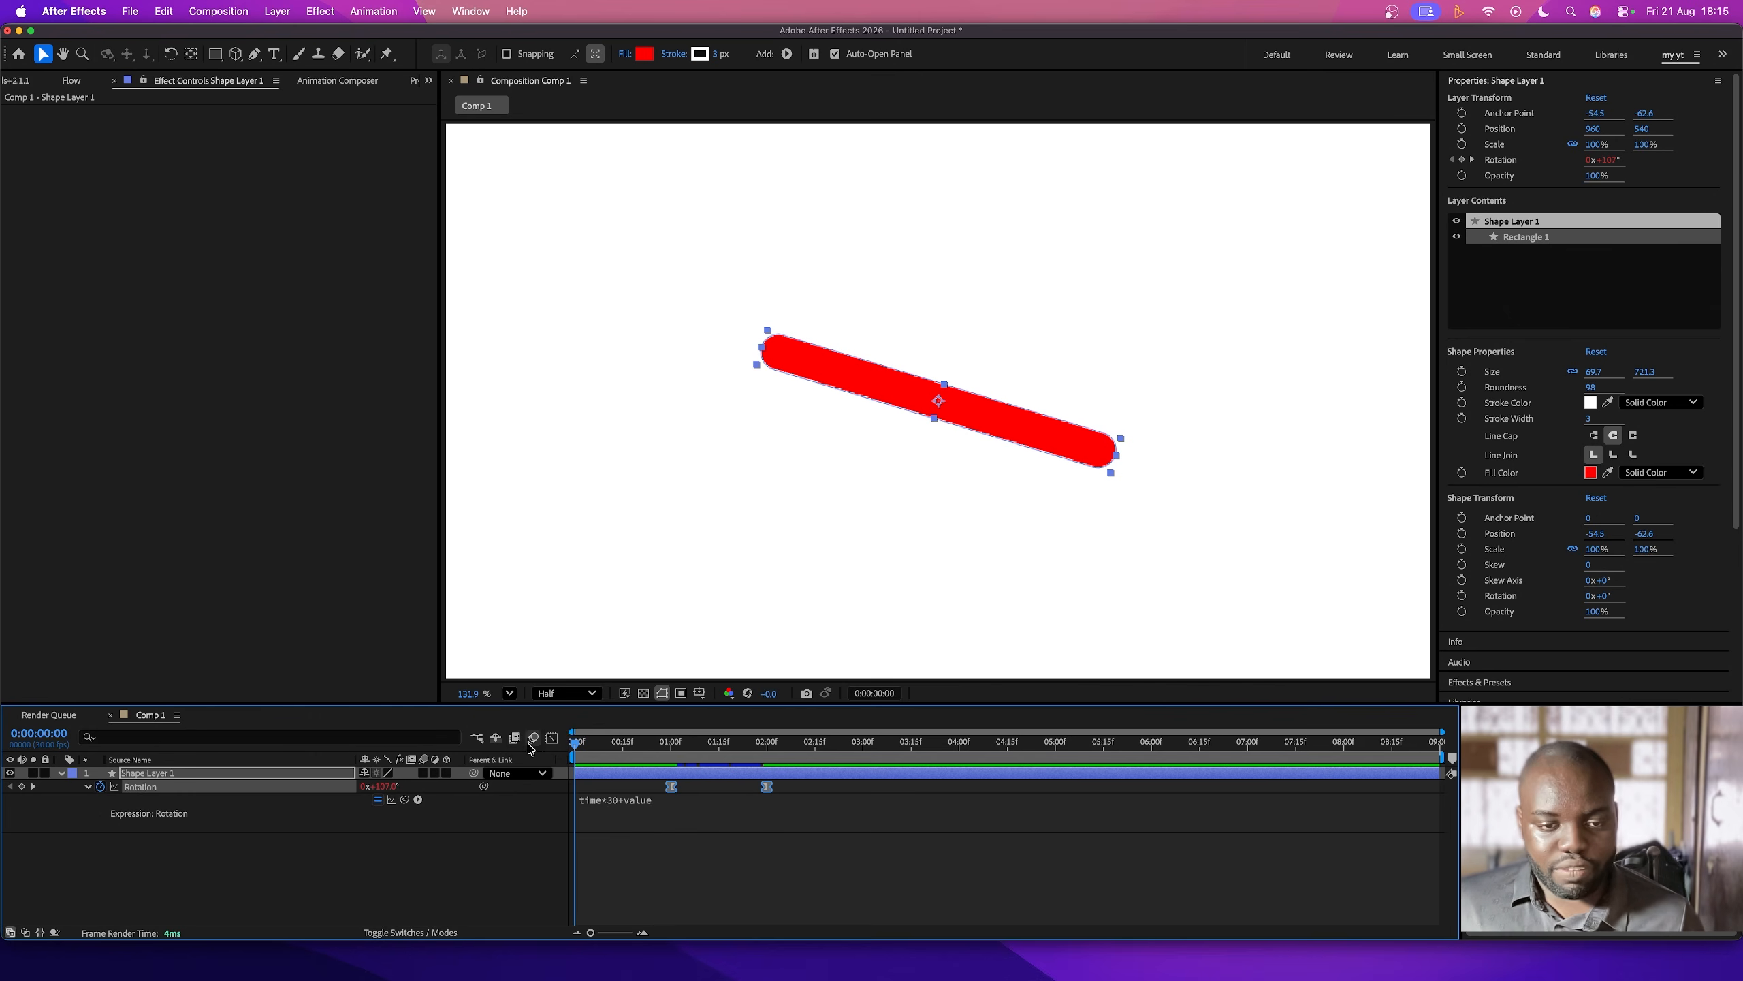
pyautogui.press('space')
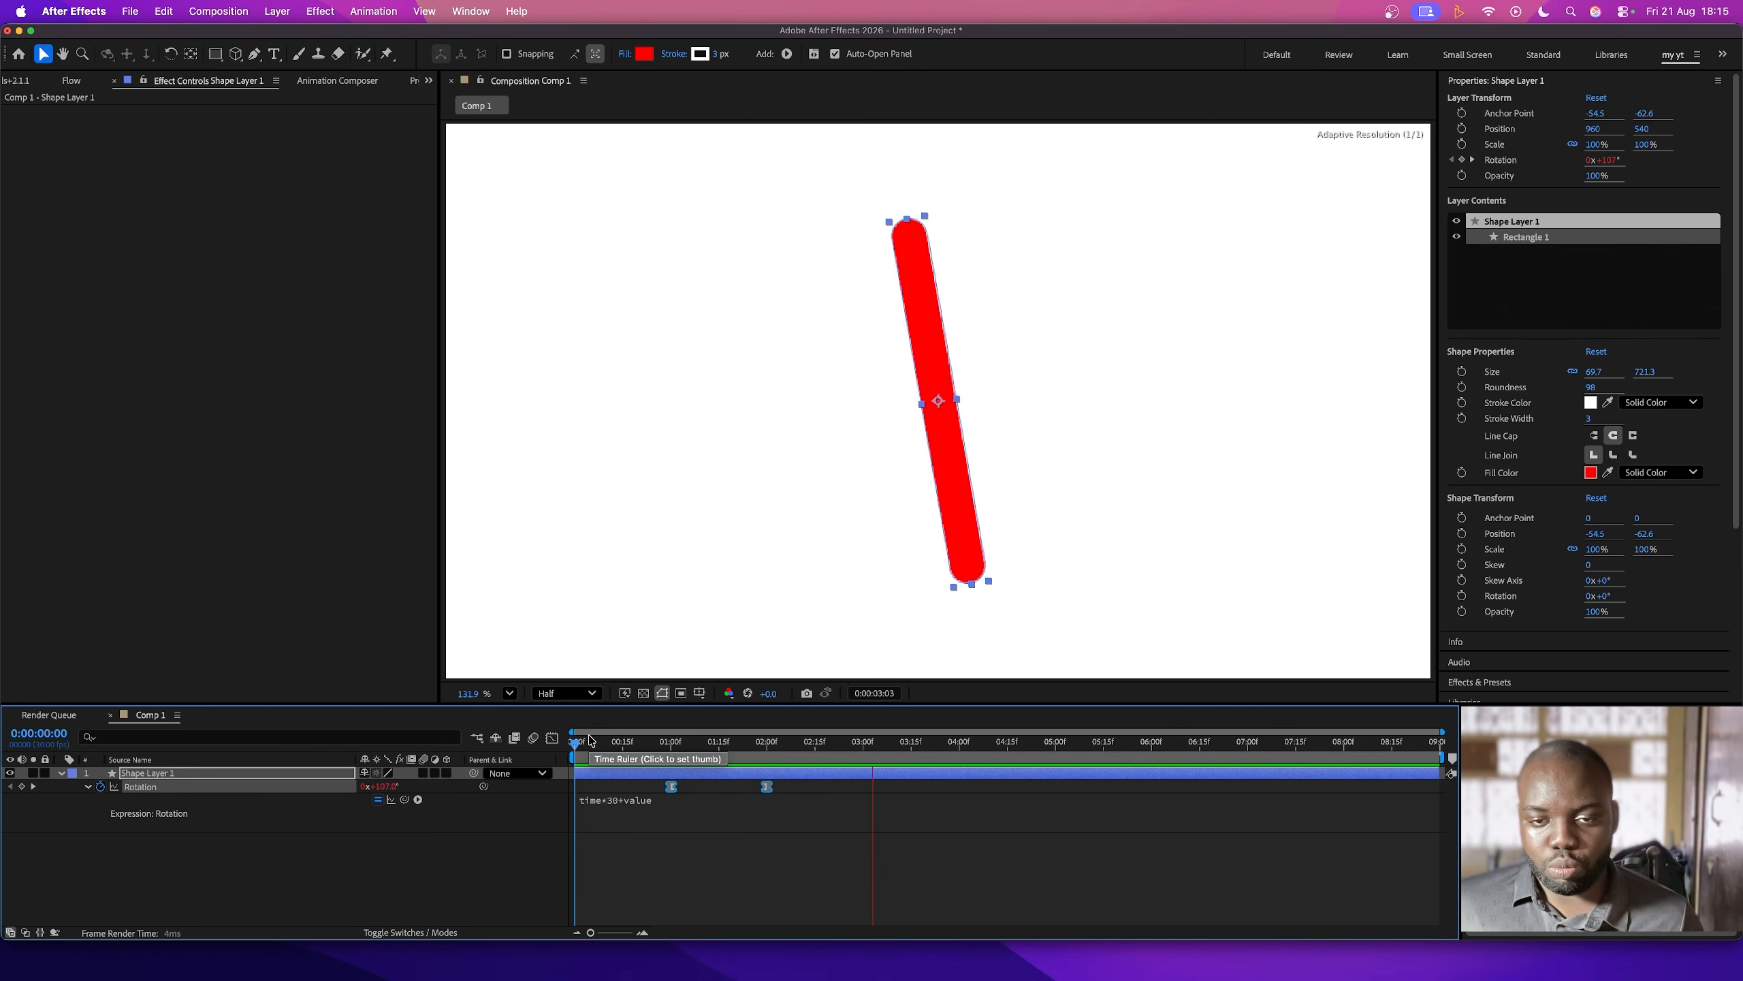
pyautogui.press('space')
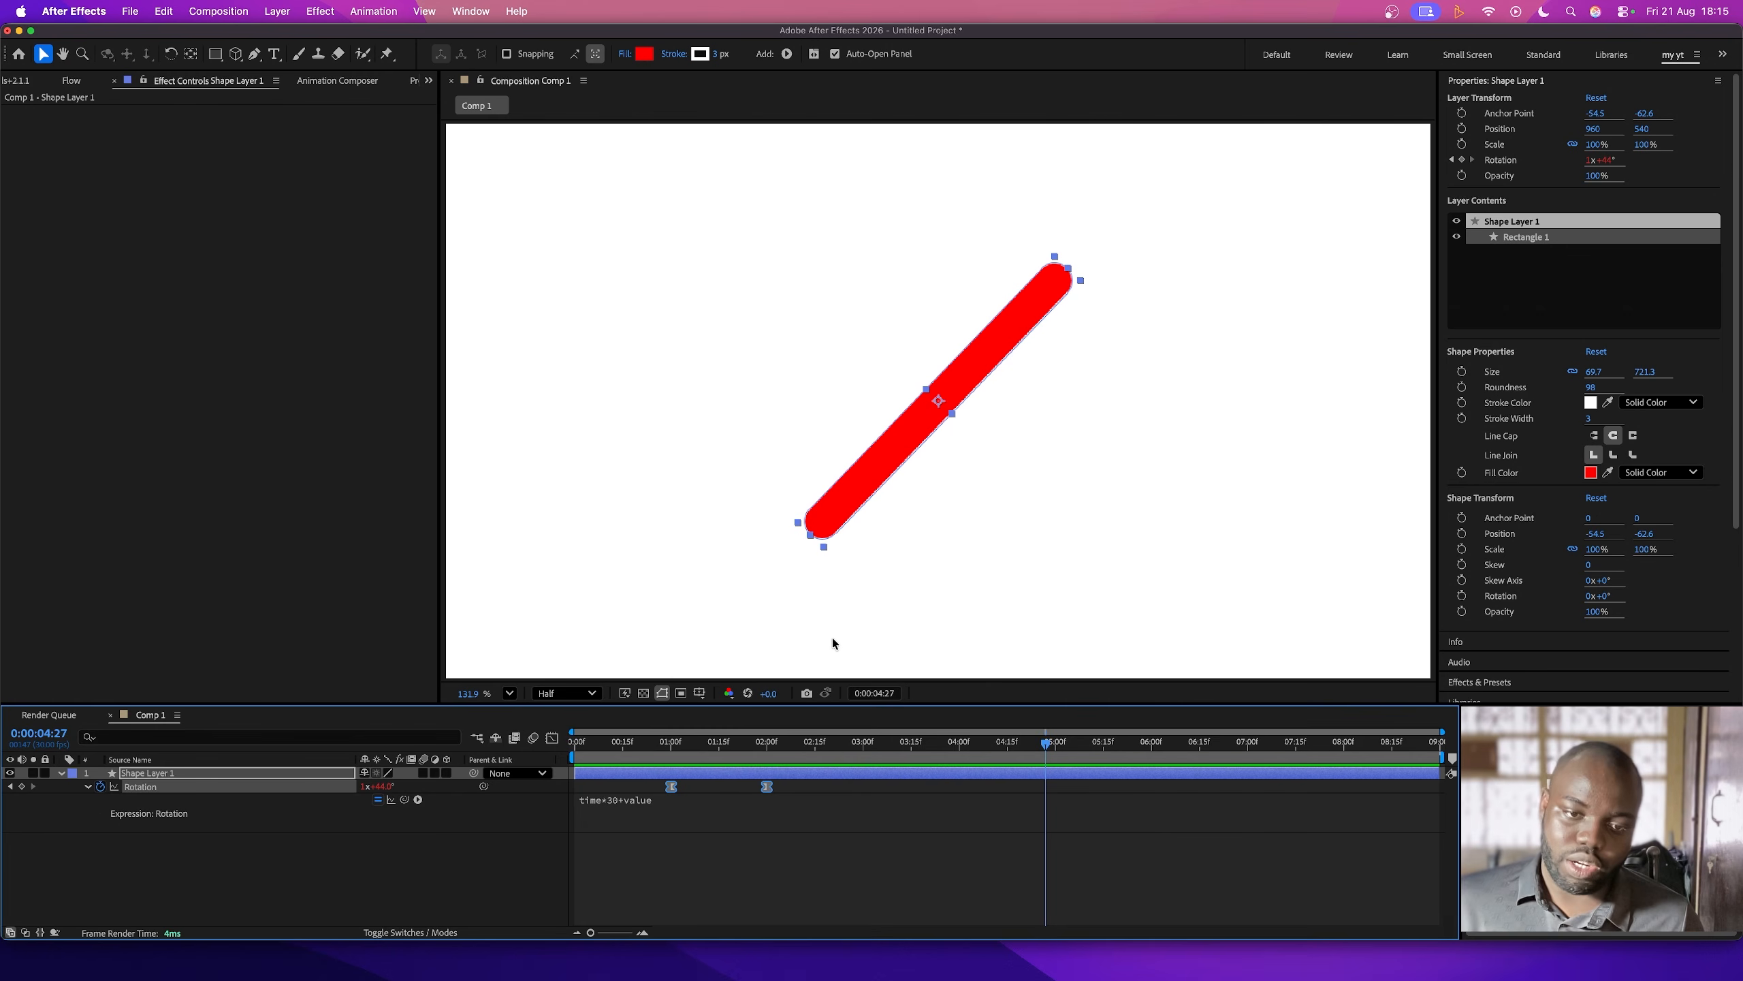
pyautogui.click(776, 762)
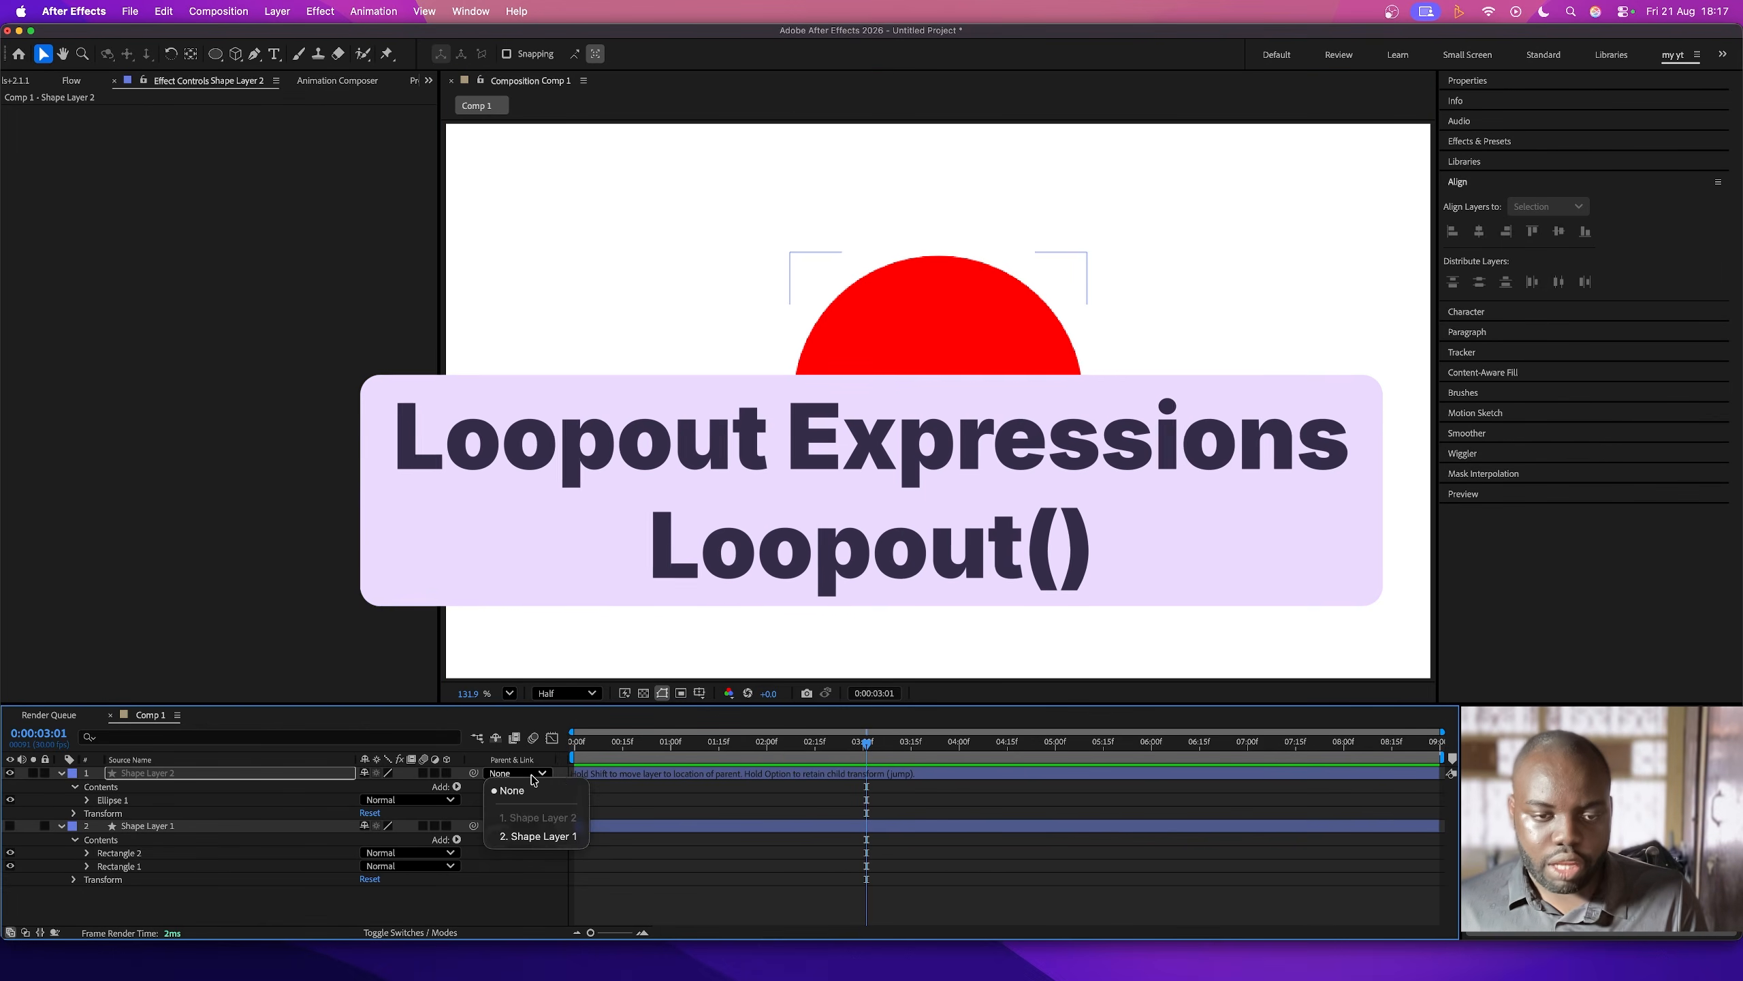
# - Keyframe Shape Layer 2's Opacity at 100% and move that keyframe to about half a second
pyautogui.click(604, 776)
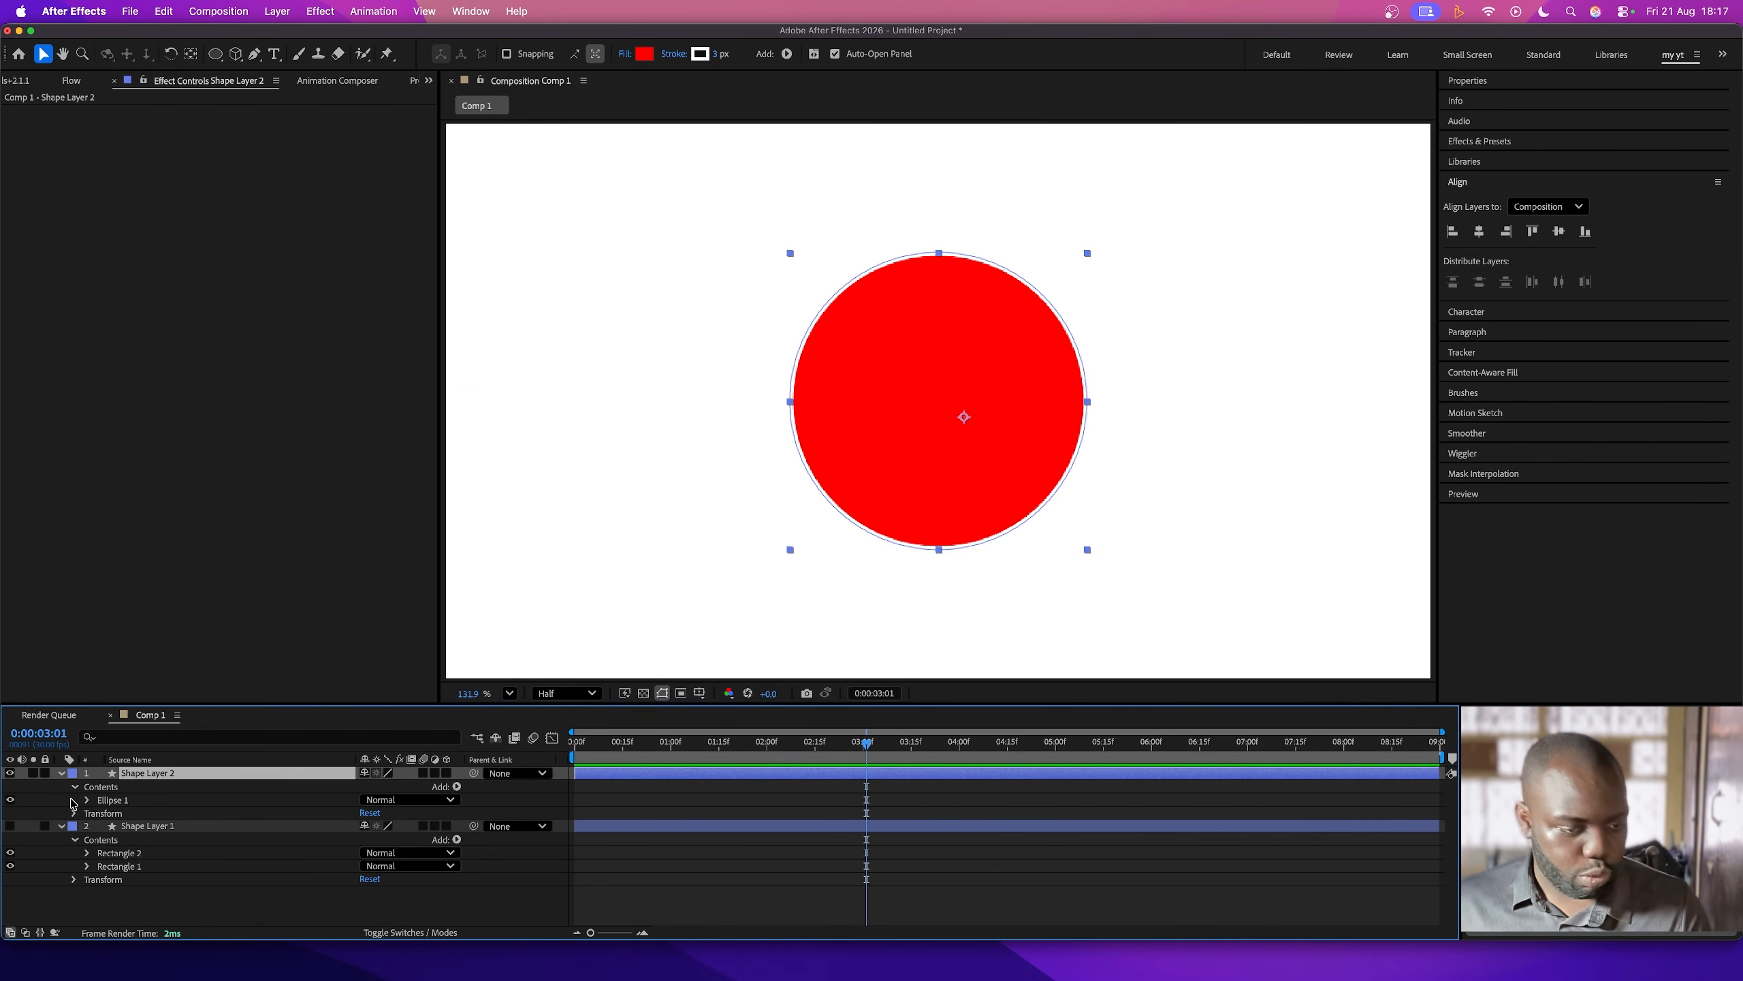
pyautogui.press('t')
pyautogui.click(100, 786)
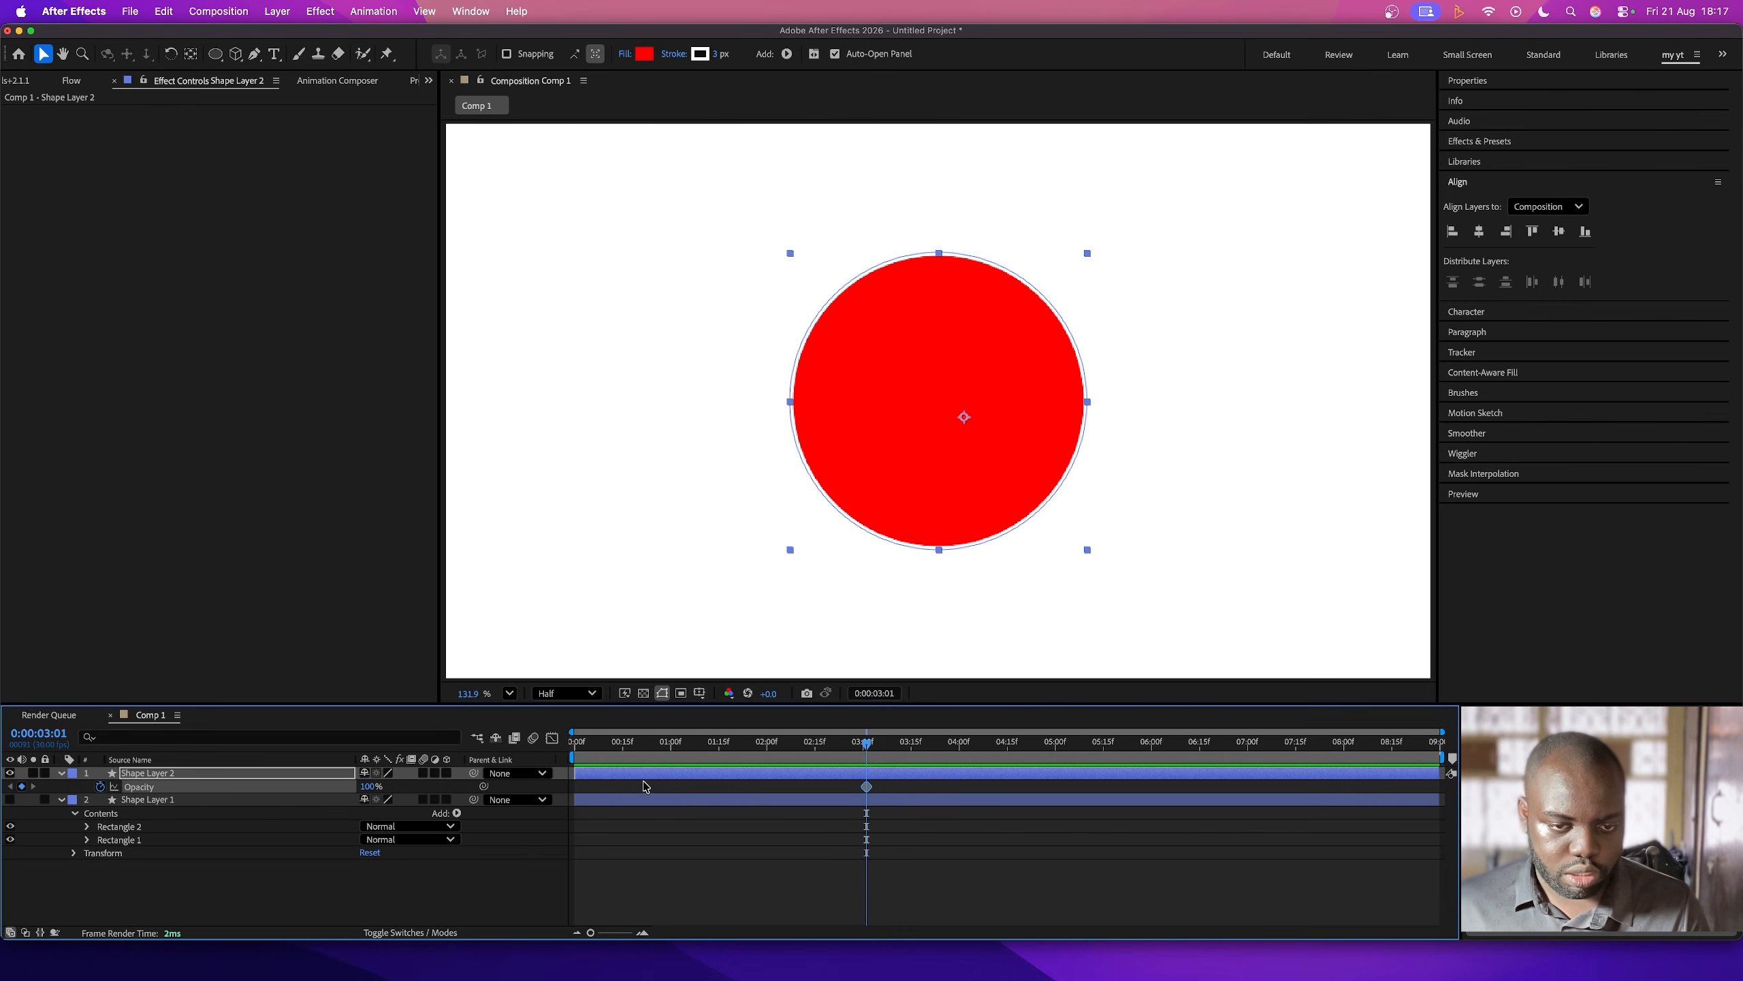
pyautogui.moveTo(866, 787); pyautogui.dragTo(619, 788)
# - Set Shape Layer 2's Opacity to 0% at the first frame, copy that keyframe to about one second, and preview
pyautogui.press('Home')
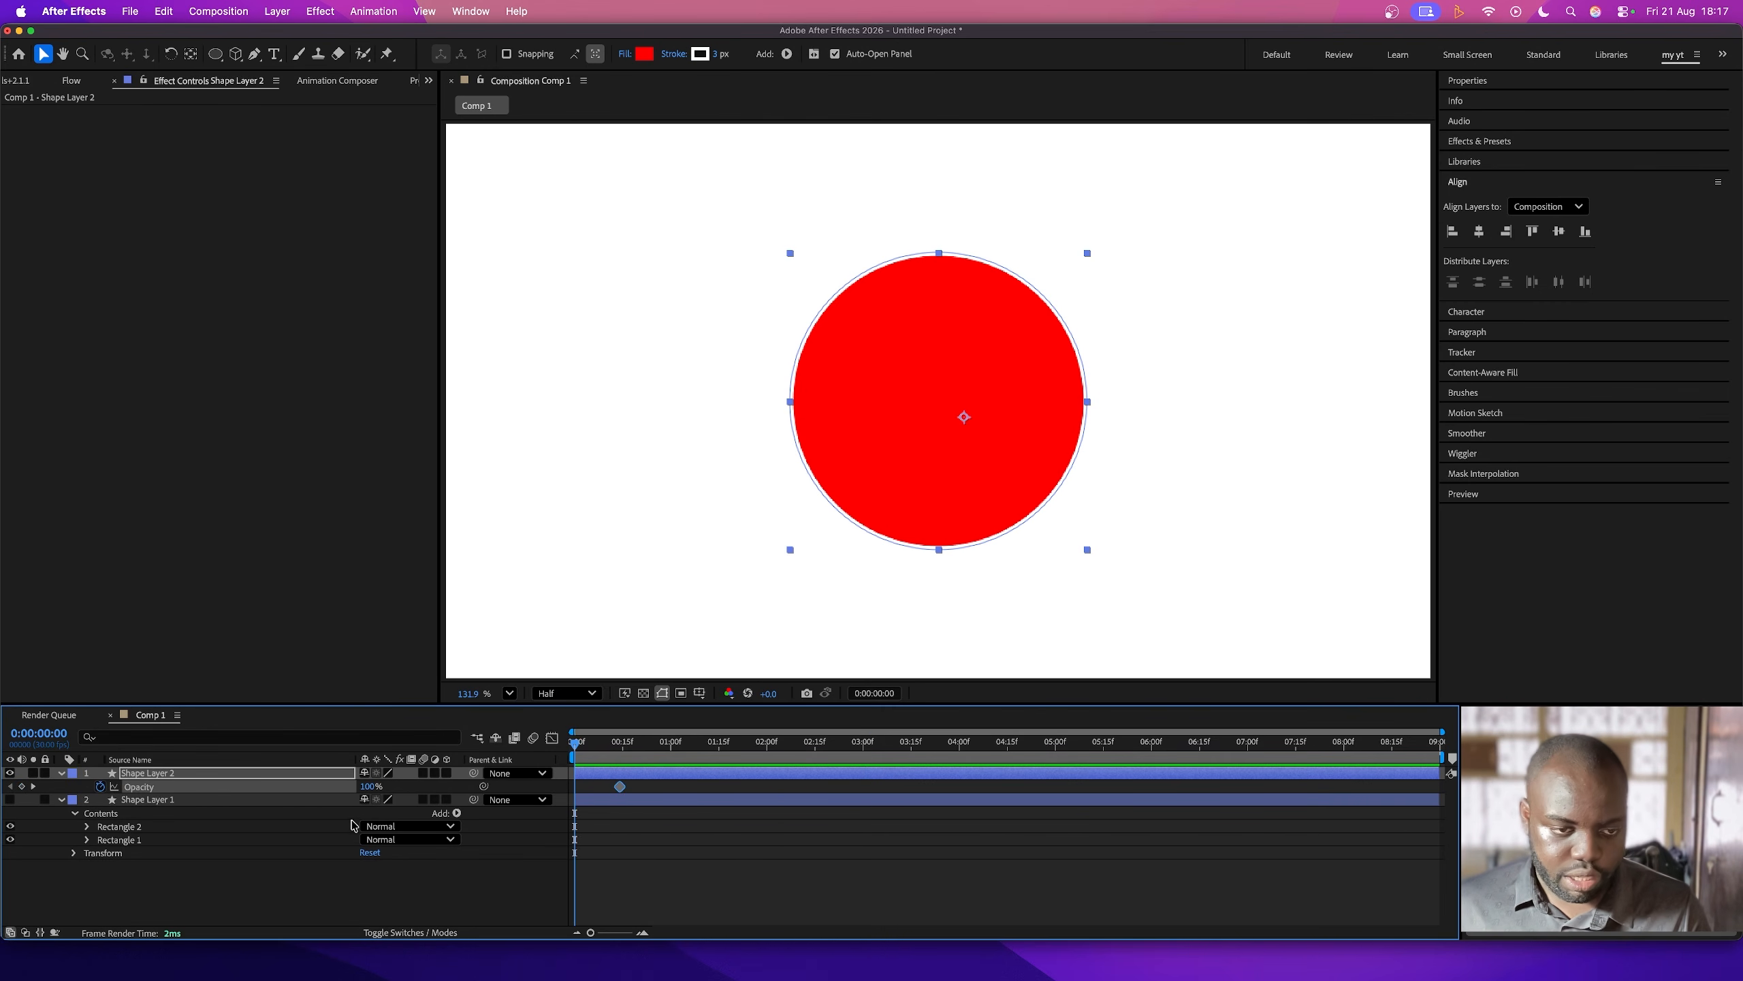
pyautogui.moveTo(368, 791); pyautogui.dragTo(239, 793)
pyautogui.moveTo(805, 755); pyautogui.dragTo(451, 752)
pyautogui.press('super+v')
pyautogui.press('space')
pyautogui.press('space')
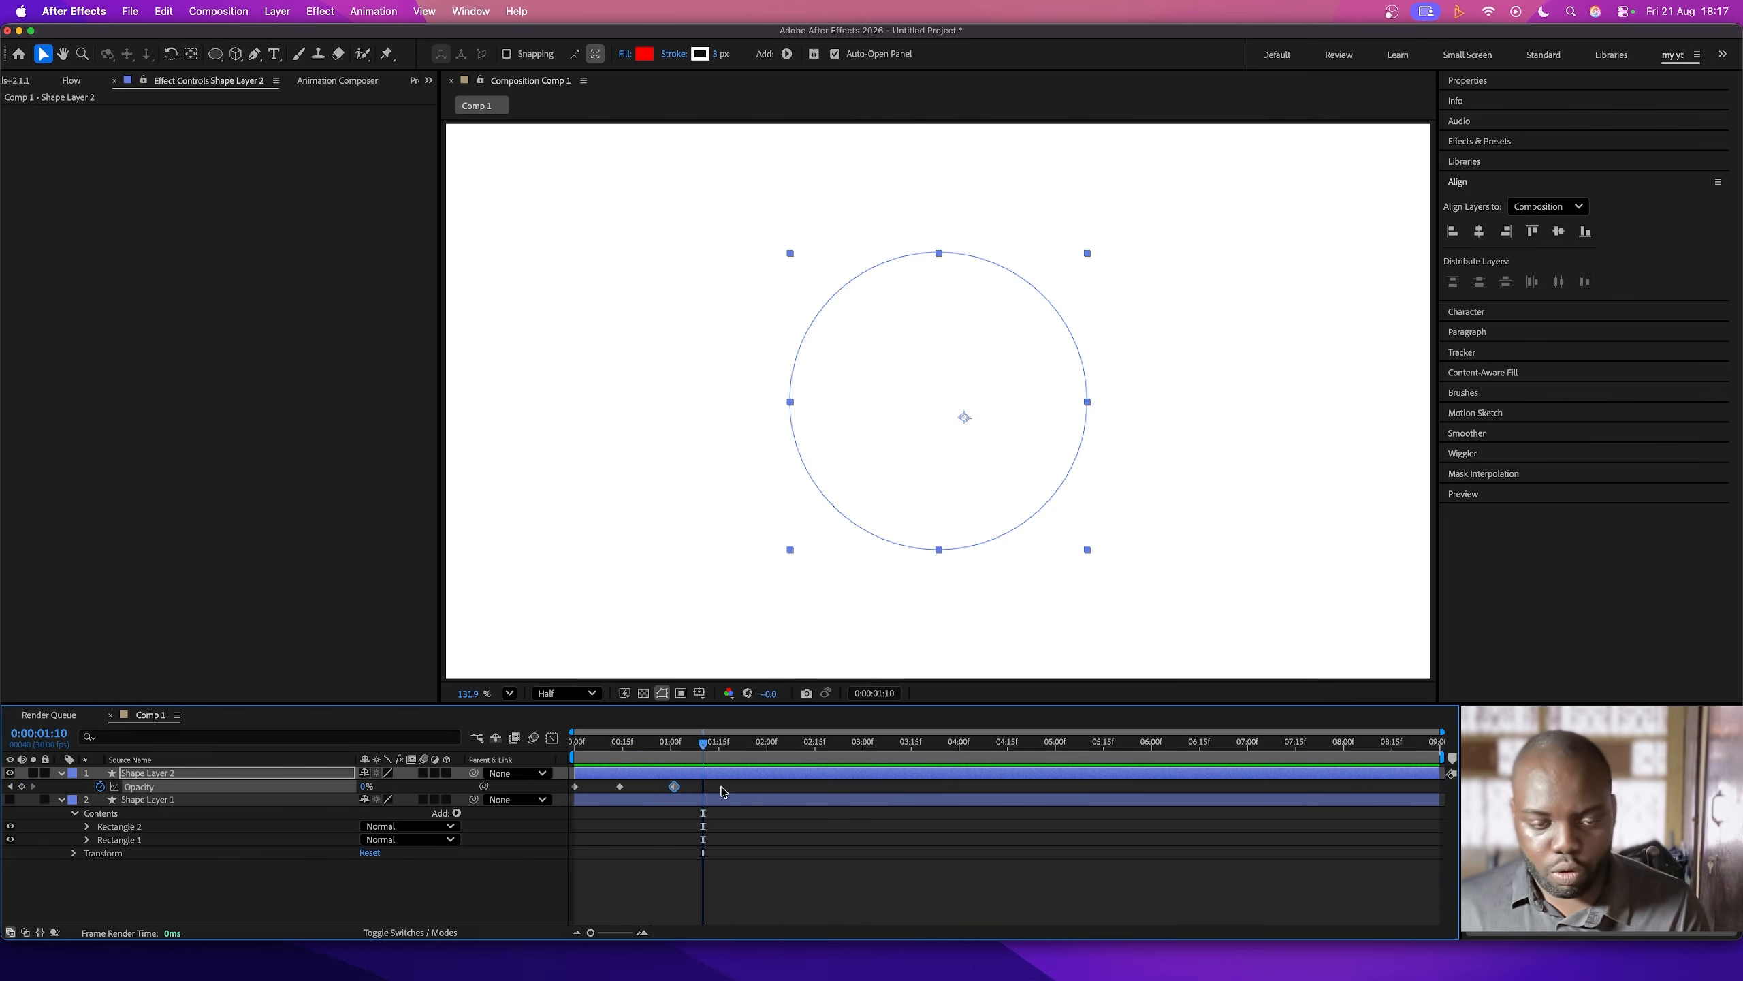
# - Add the expression loopOut() to Shape Layer 2's Opacity and preview the looping fade from the start
pyautogui.moveTo(714, 758); pyautogui.dragTo(824, 774)
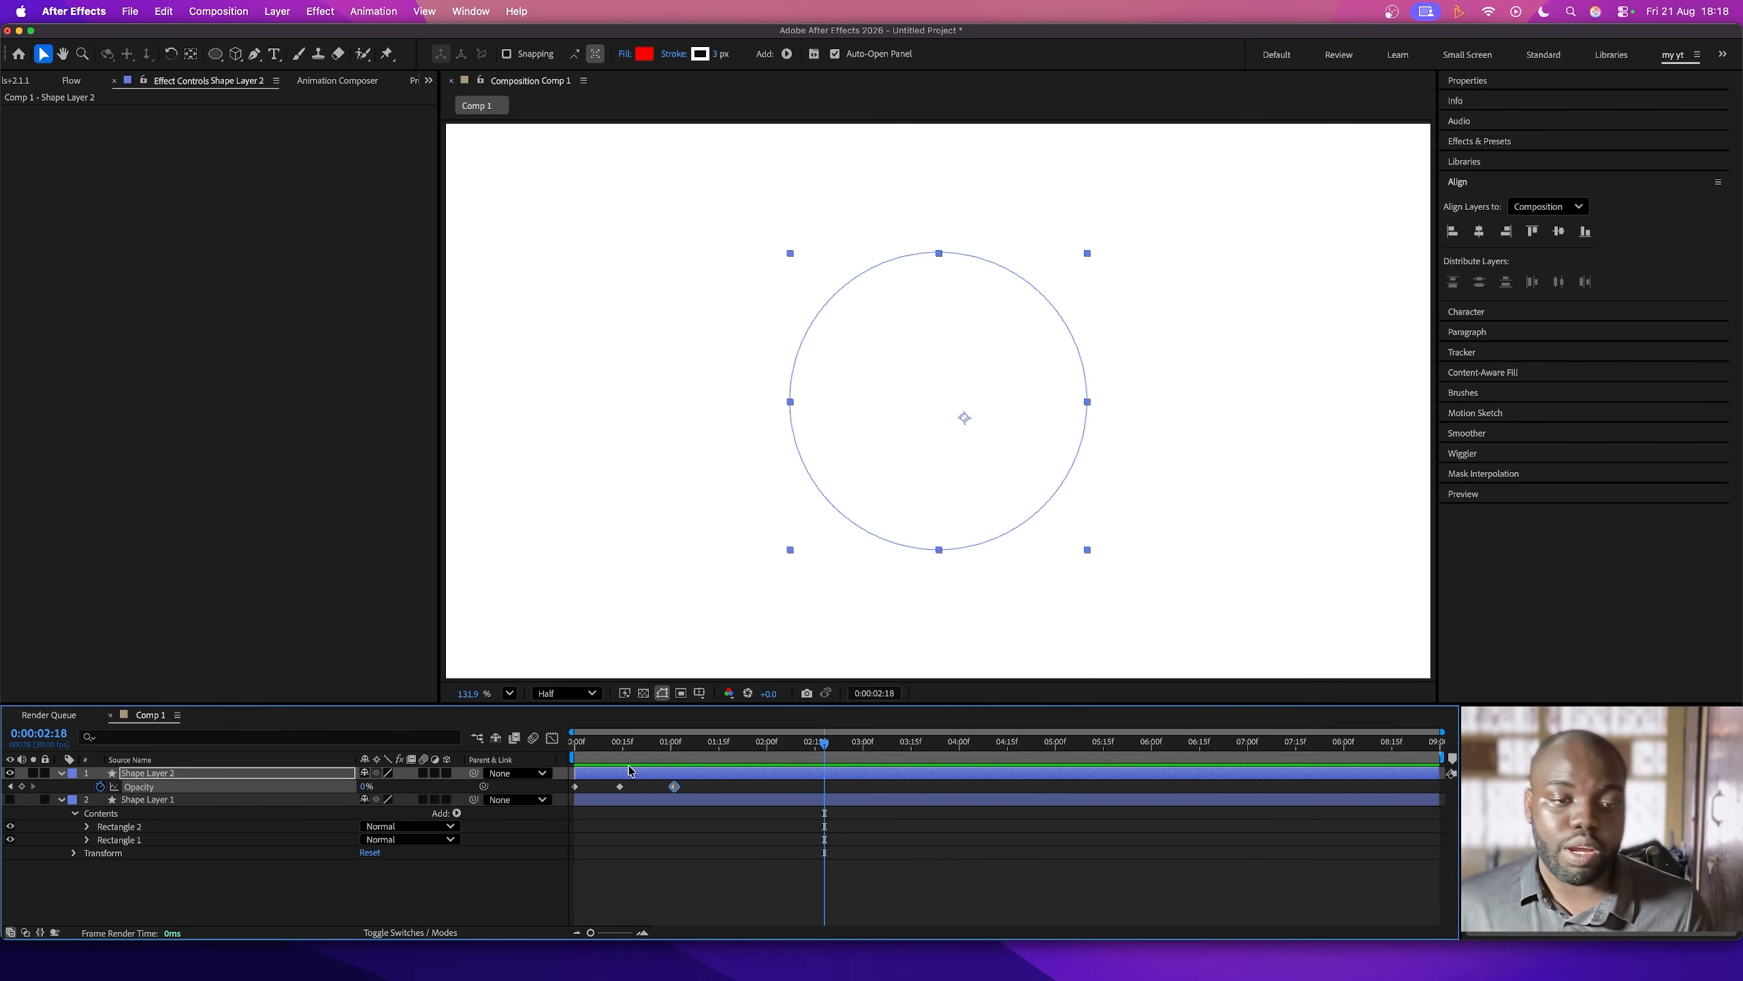
pyautogui.keyDown('alt'); pyautogui.click(100, 787); pyautogui.keyUp('alt')
pyautogui.write('loopOut()')
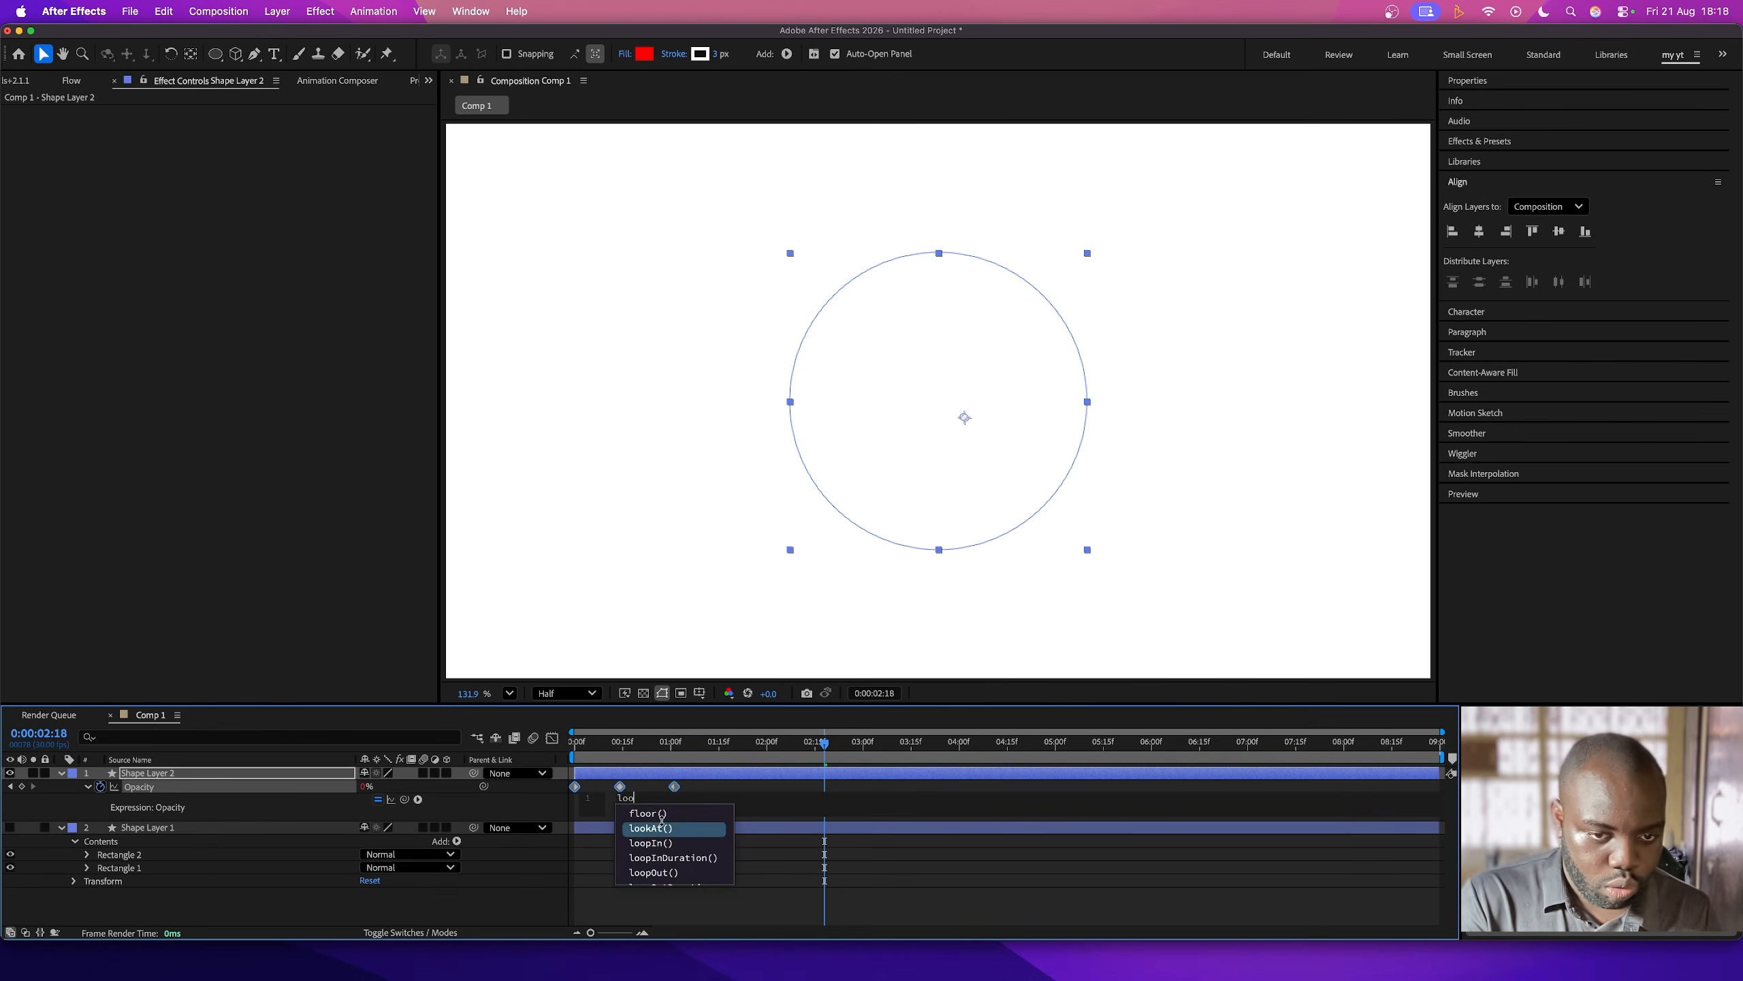
pyautogui.click(659, 843)
pyautogui.click(655, 903)
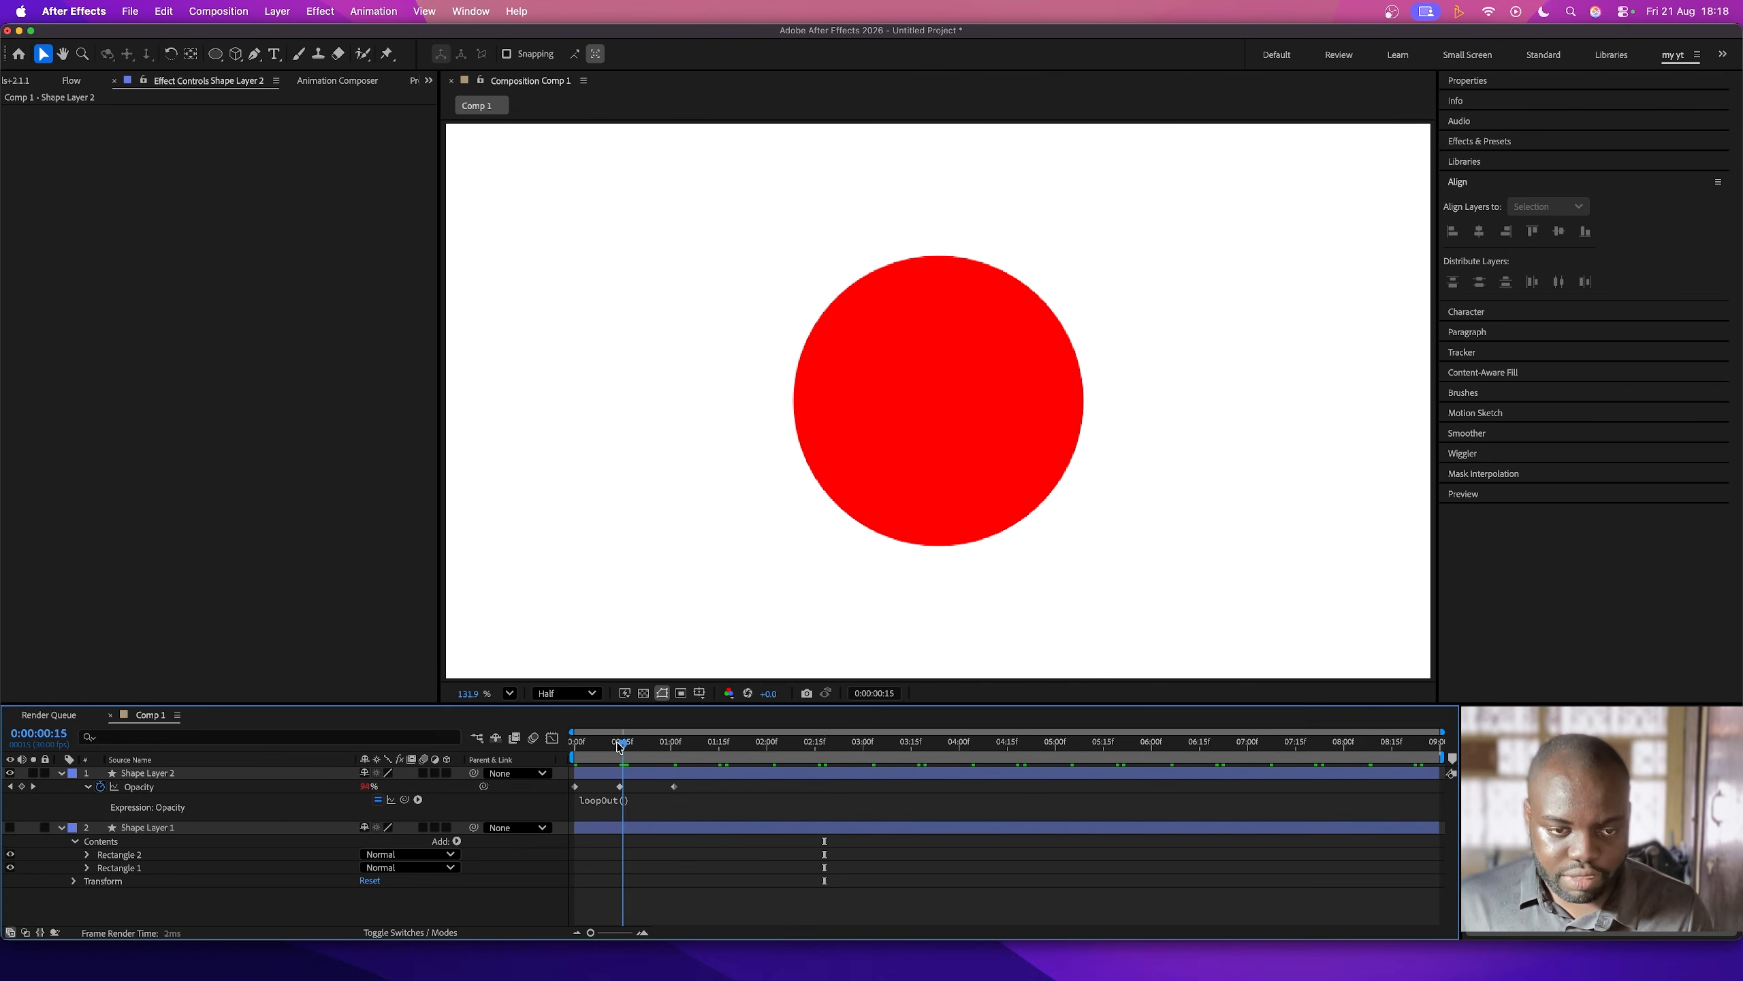
pyautogui.press('space')
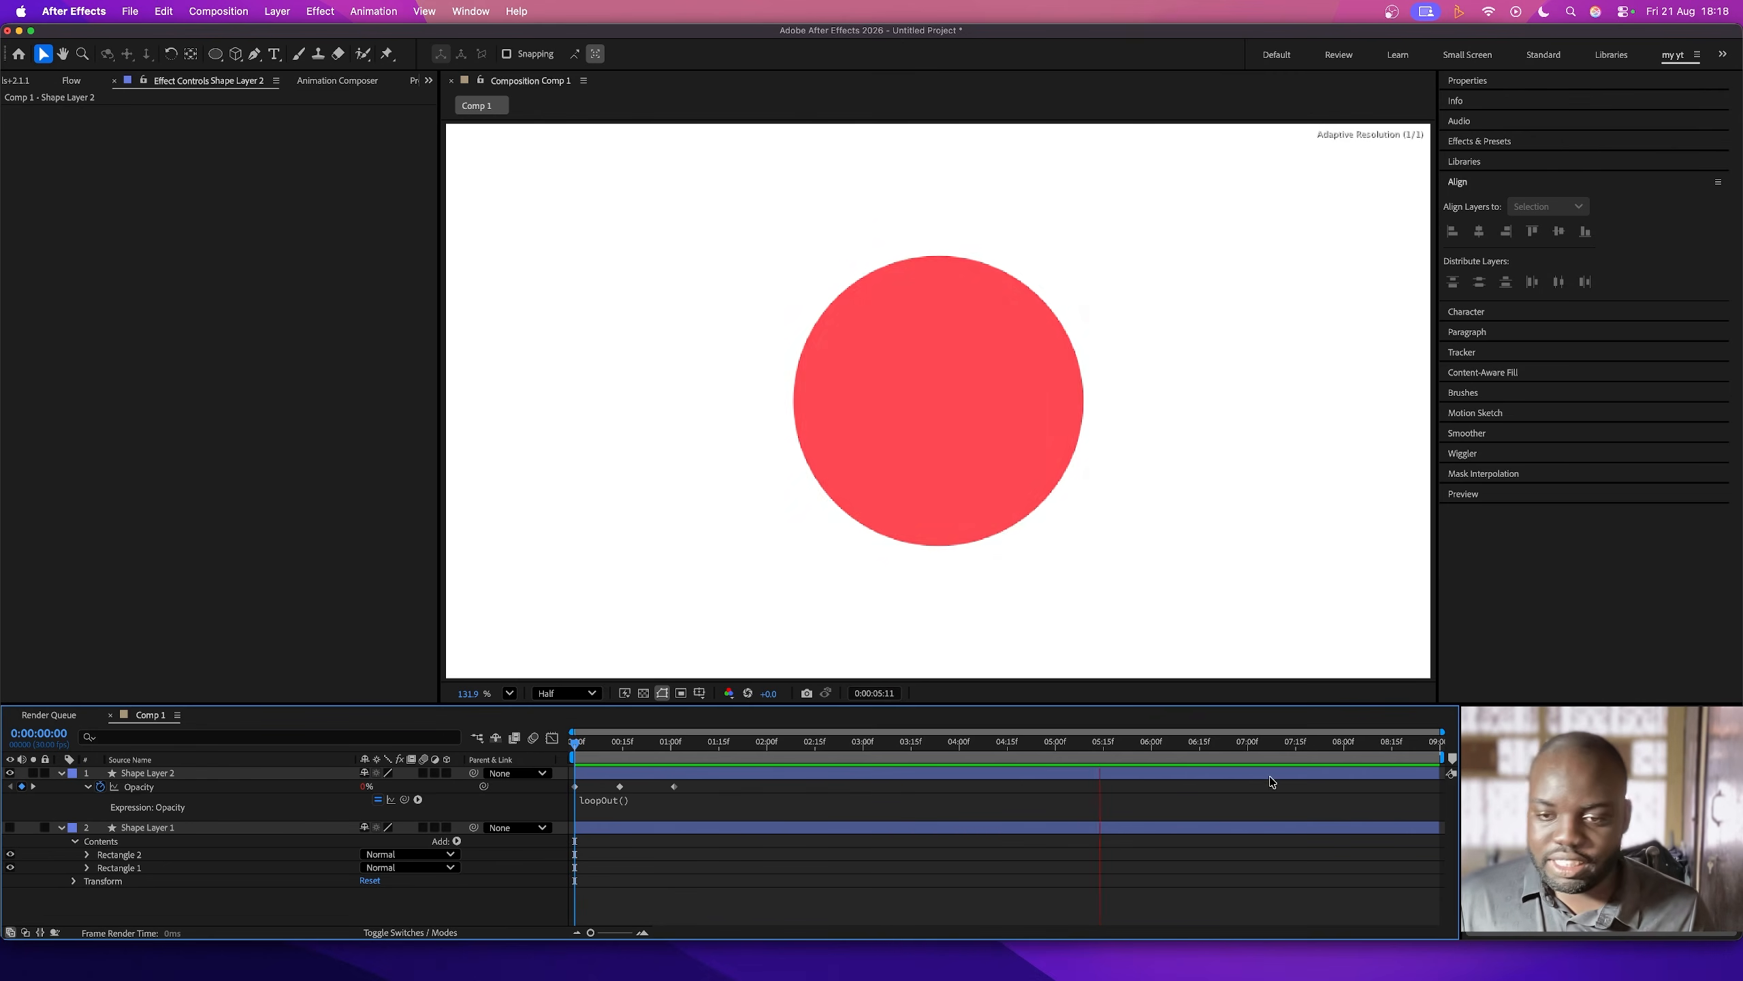
# - Convert all three Opacity keyframes of Shape Layer 2 to hold keyframes and preview the blinking loop from the first frame
pyautogui.moveTo(962, 748); pyautogui.dragTo(576, 750)
pyautogui.moveTo(705, 792); pyautogui.dragTo(575, 786)
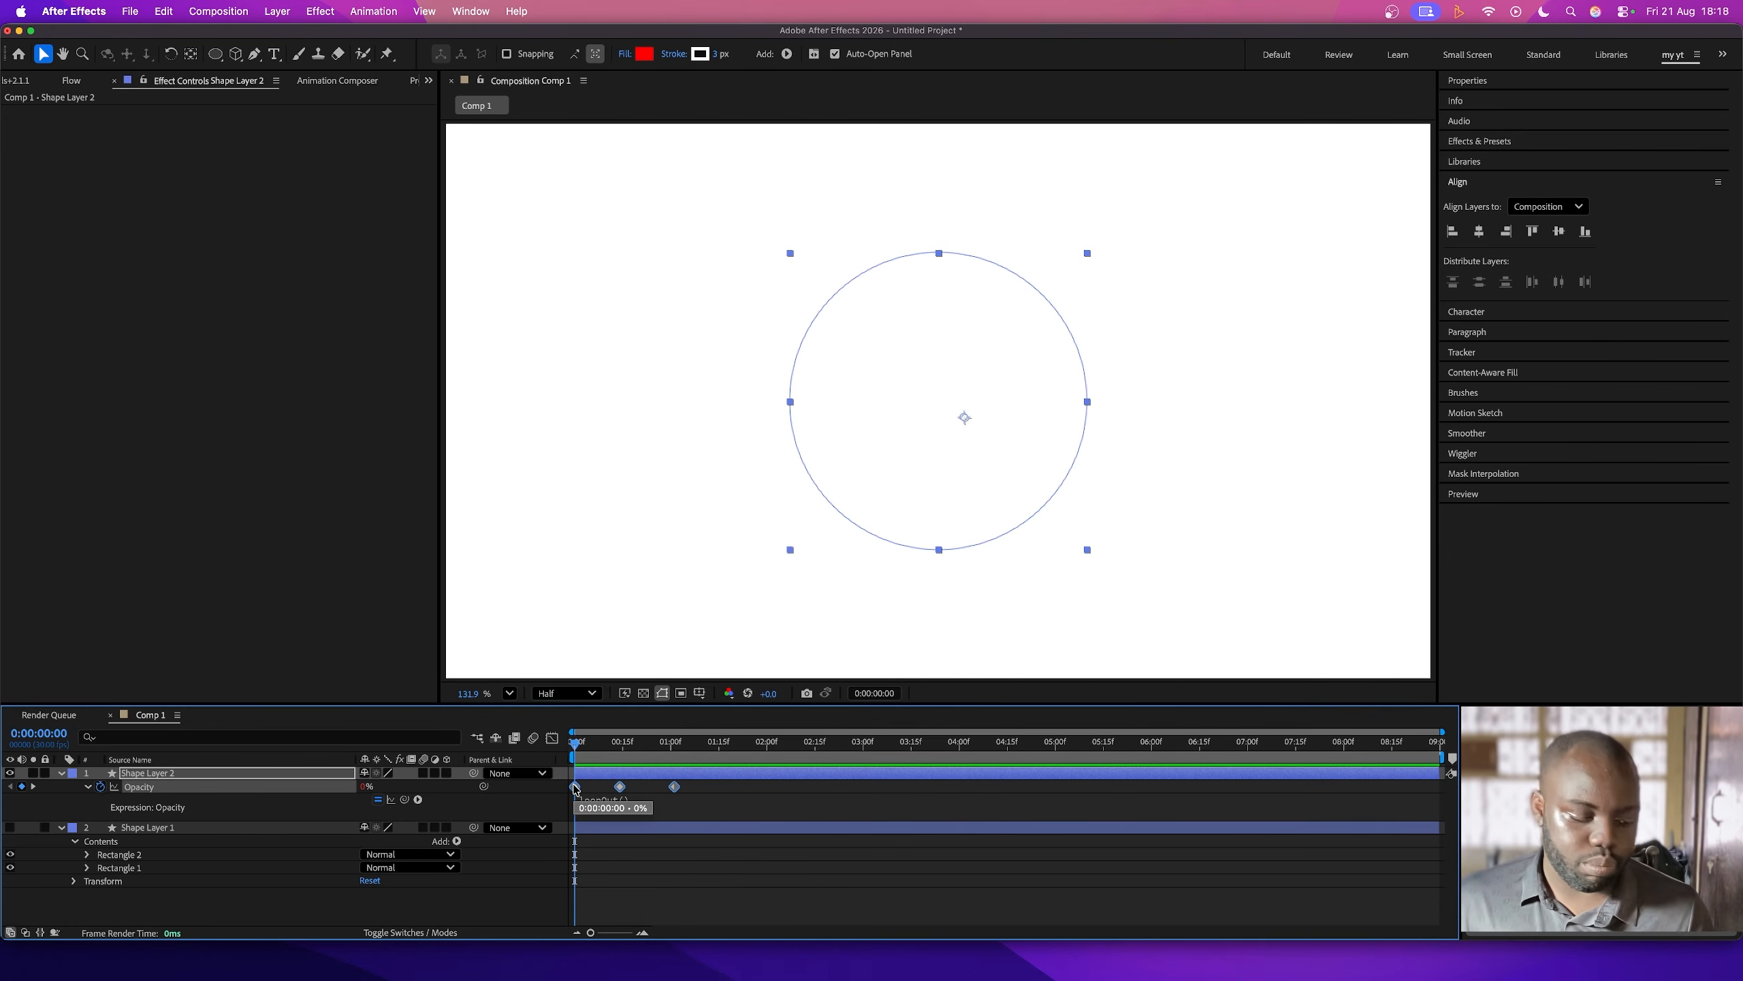
pyautogui.rightClick(576, 787)
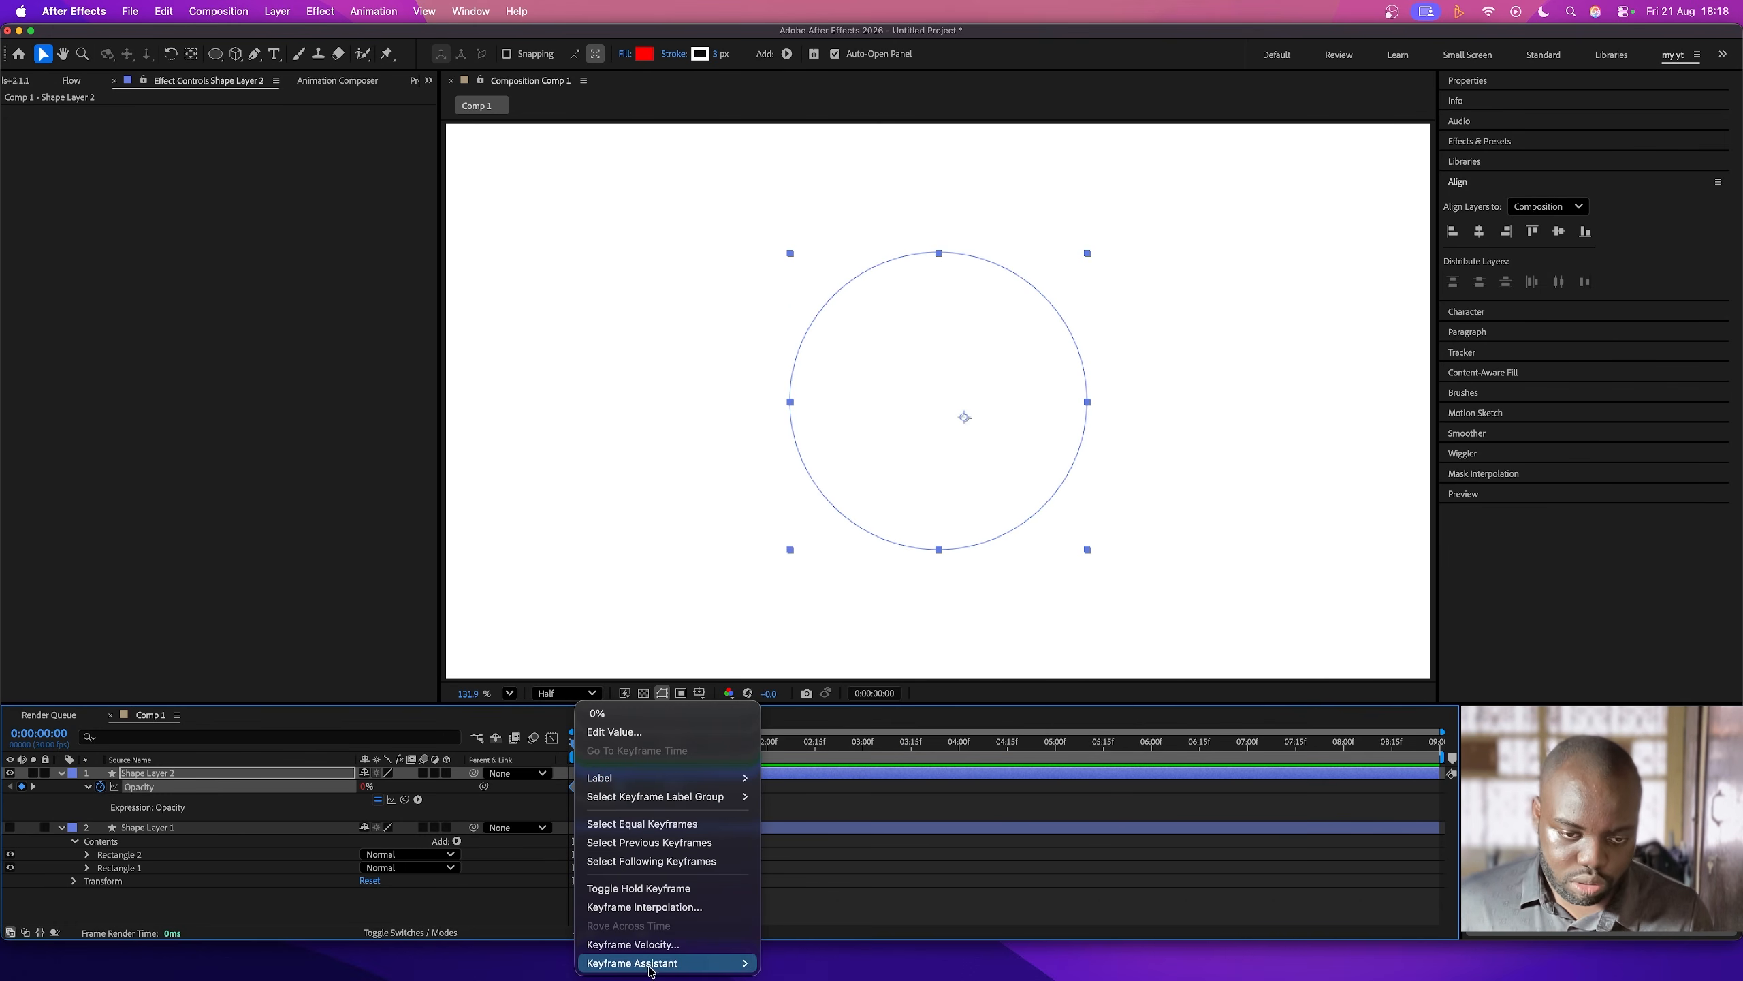
pyautogui.moveTo(662, 964)
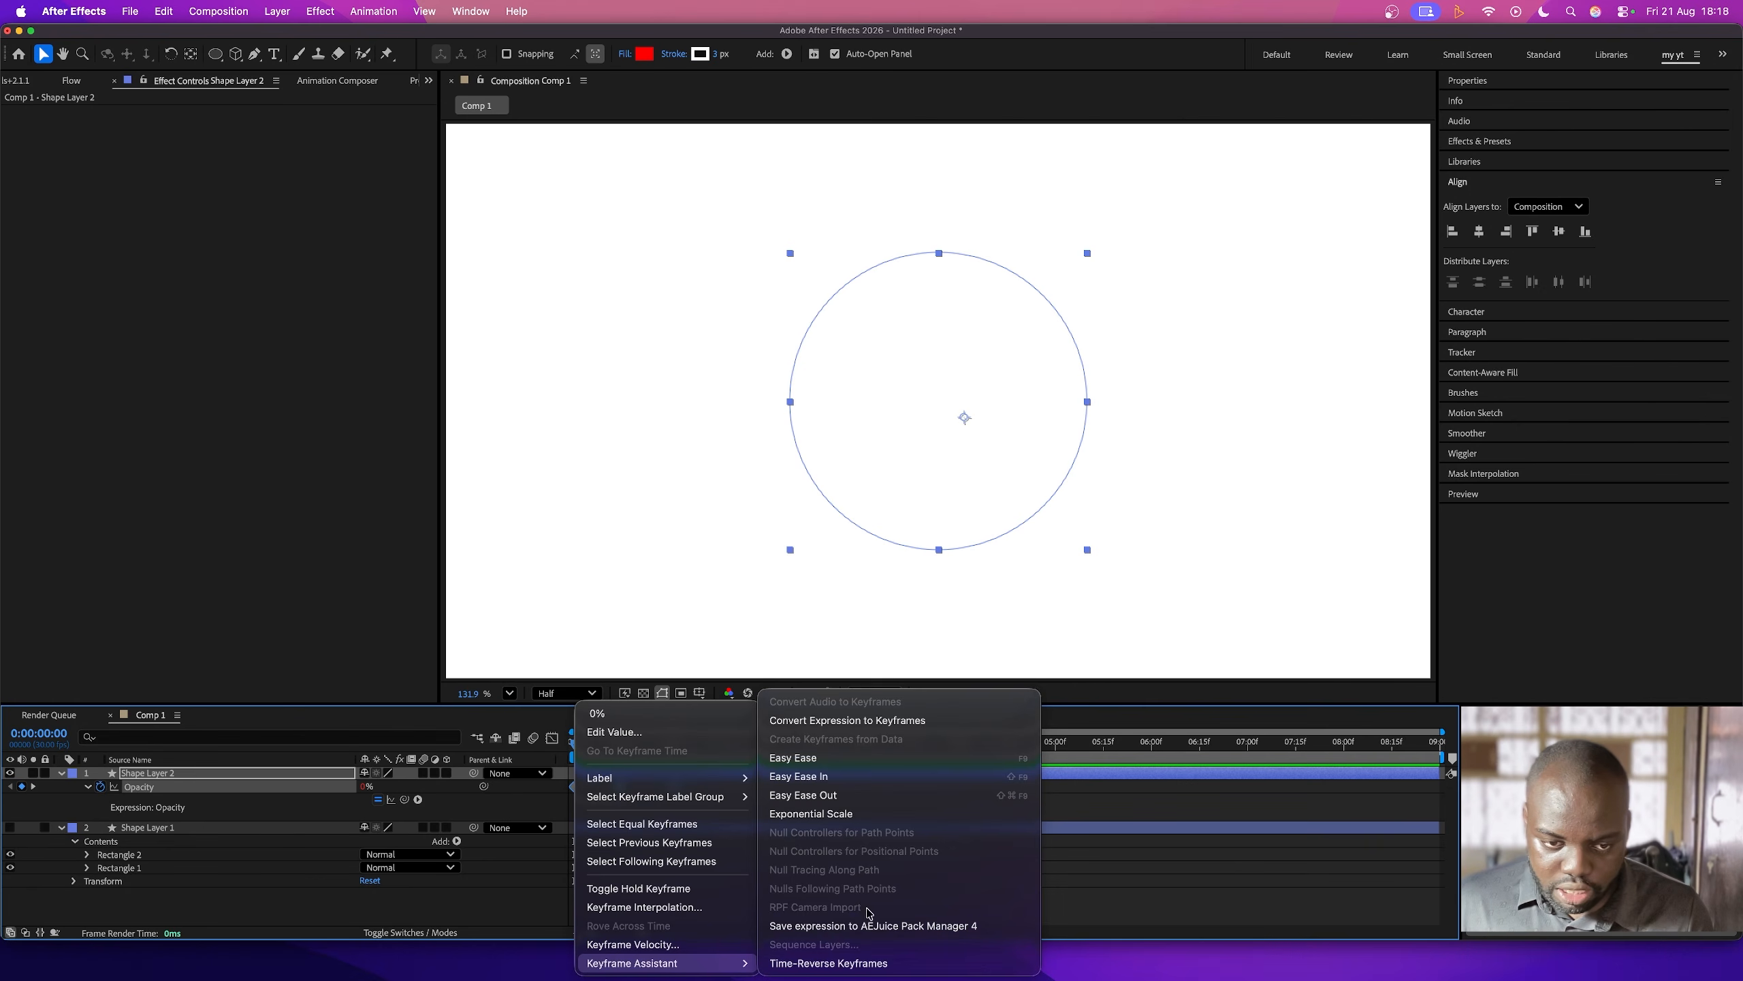
pyautogui.click(638, 888)
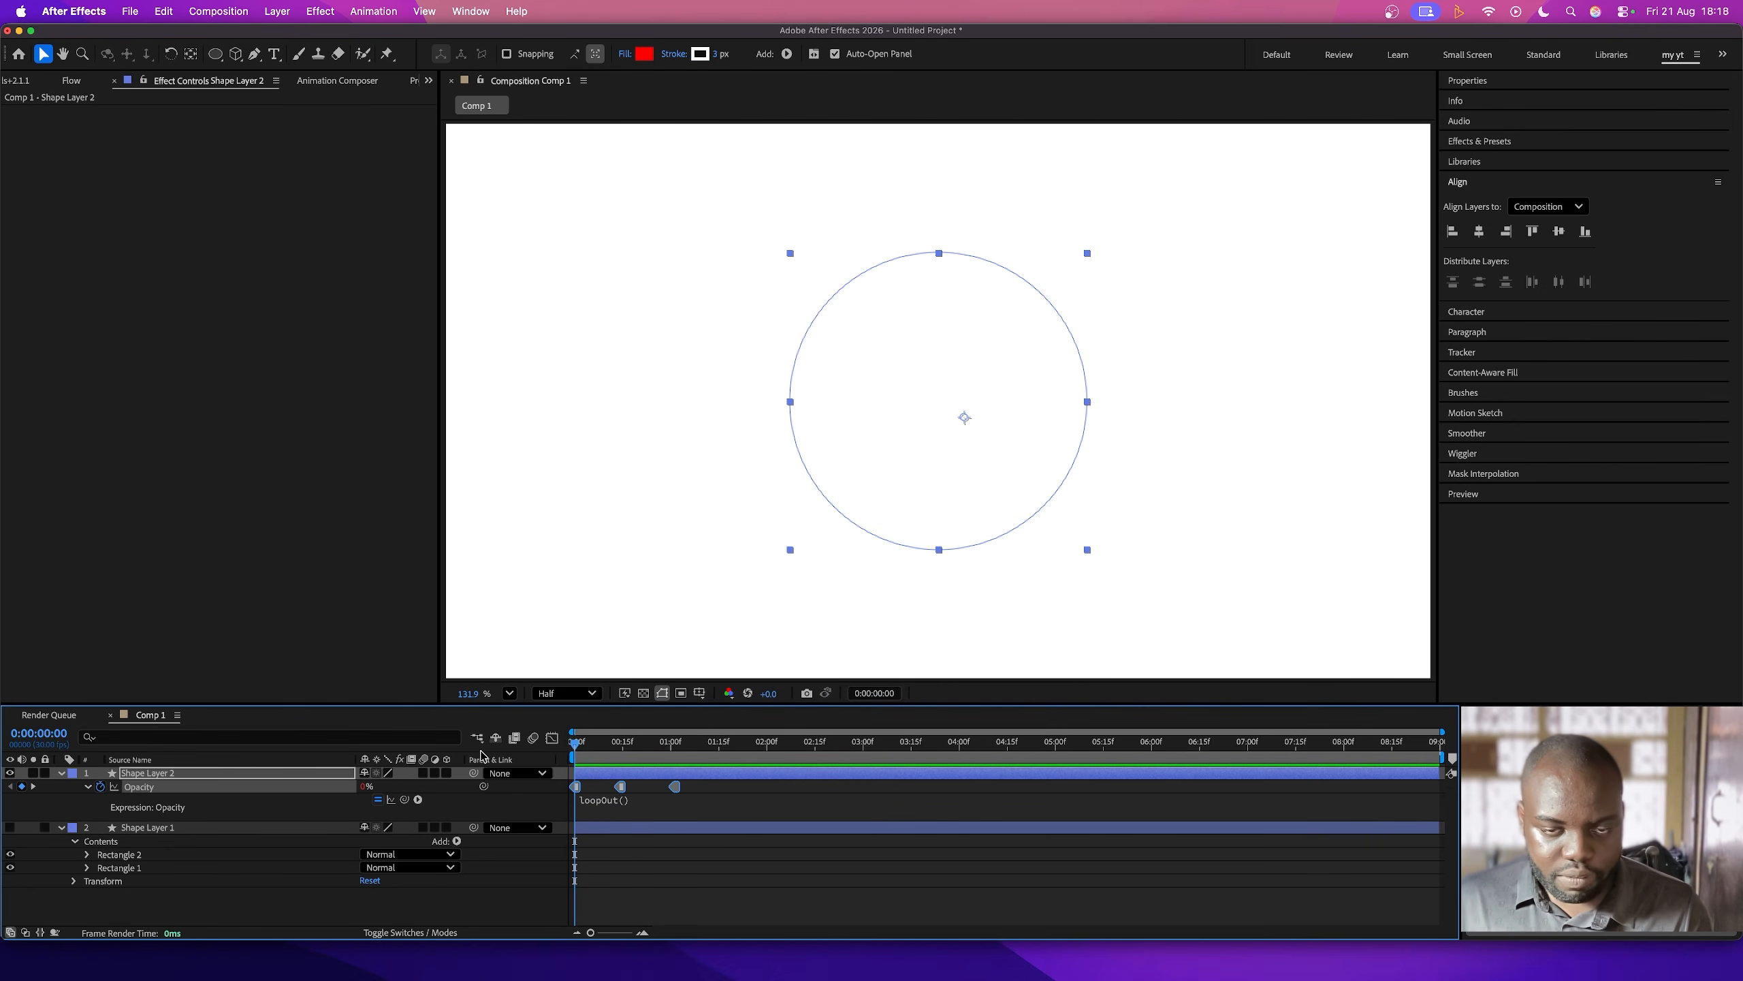
pyautogui.press('space')
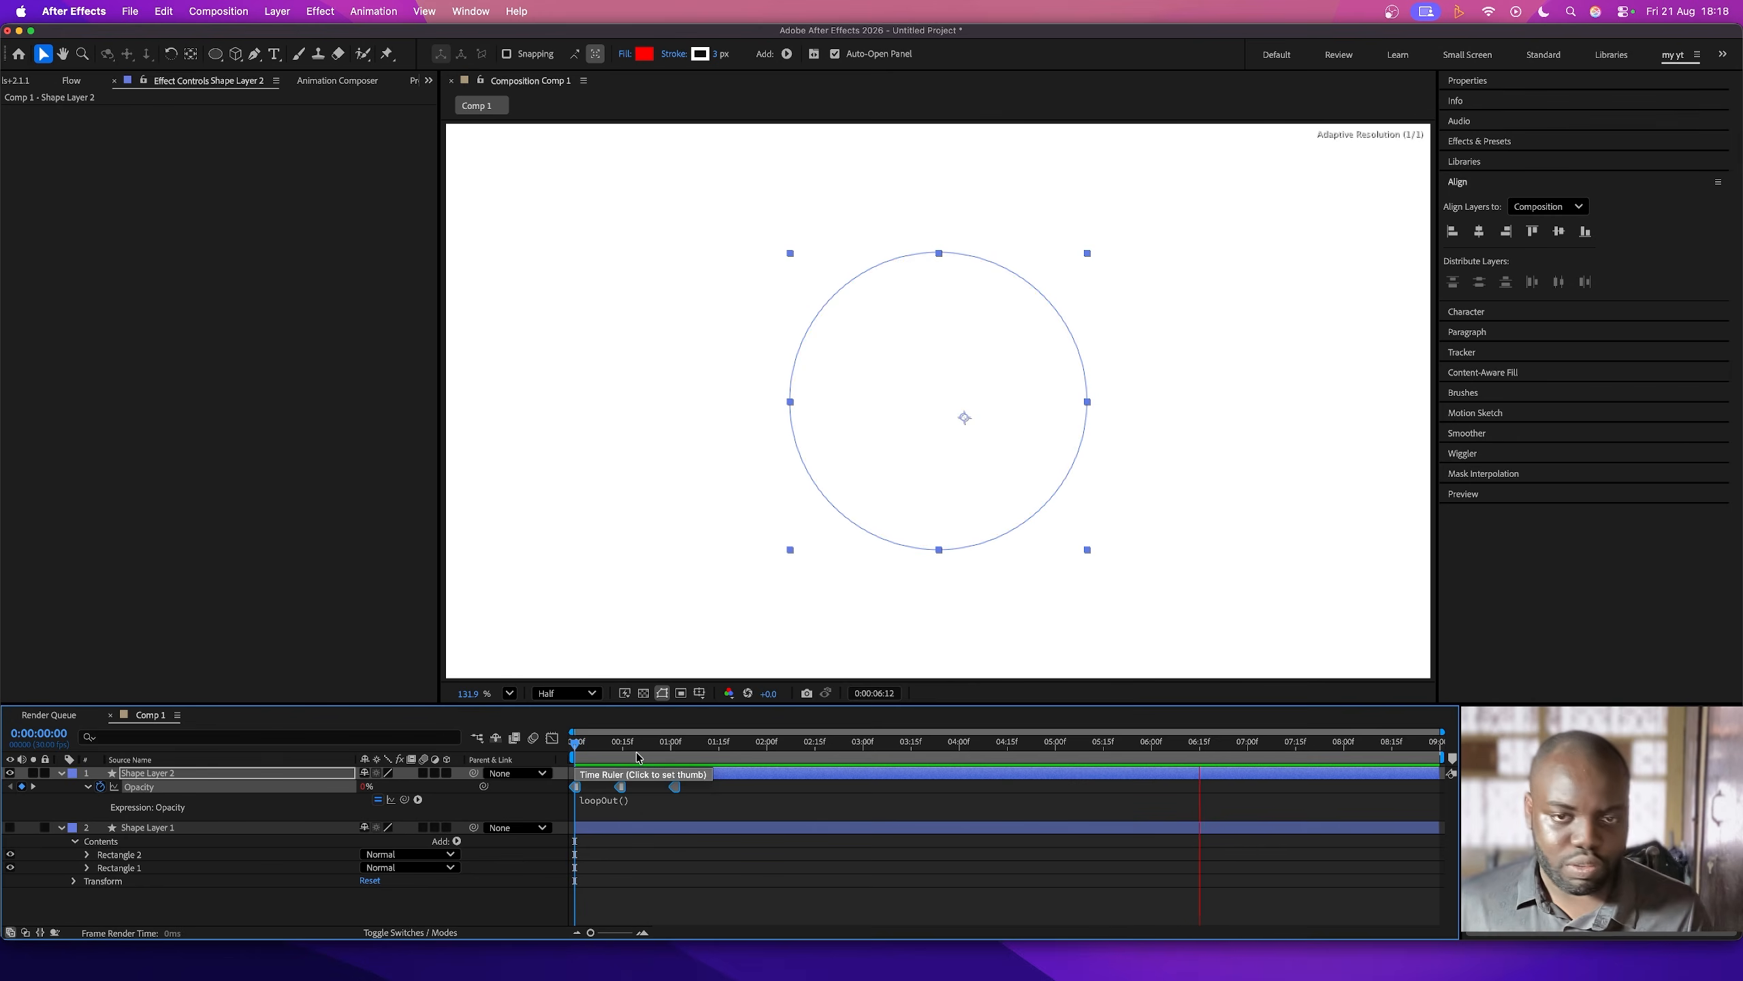
pyautogui.press('space')
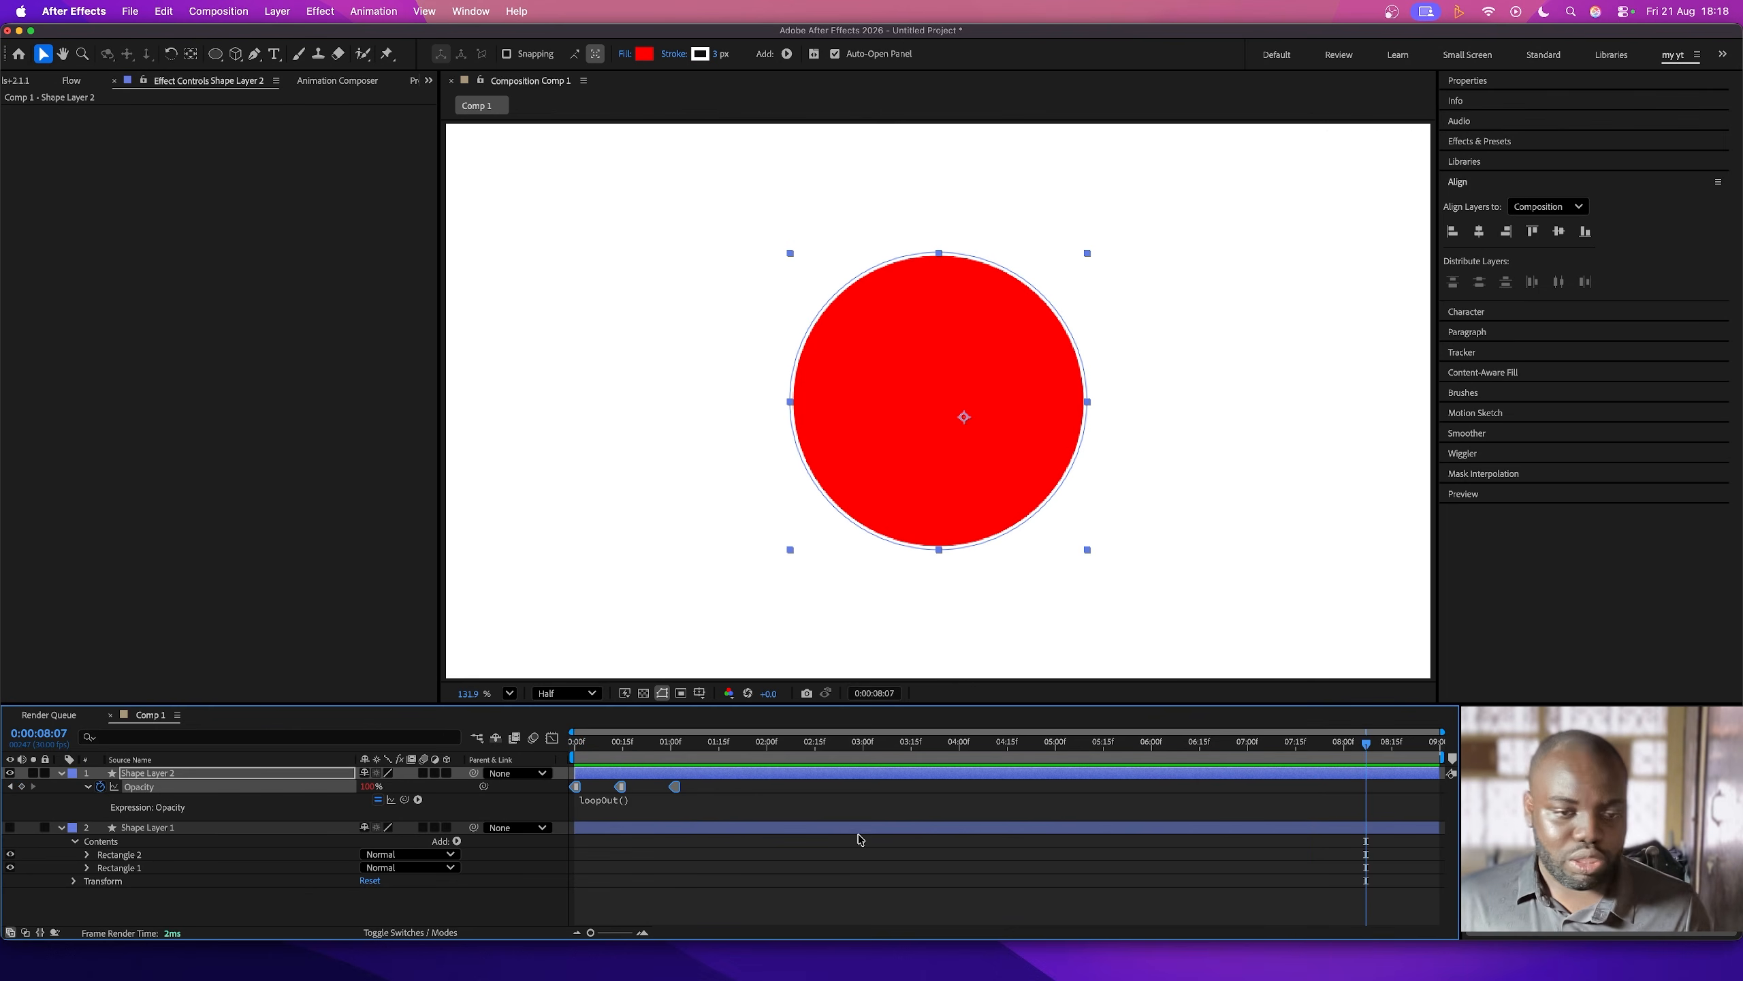
pyautogui.click(718, 788)
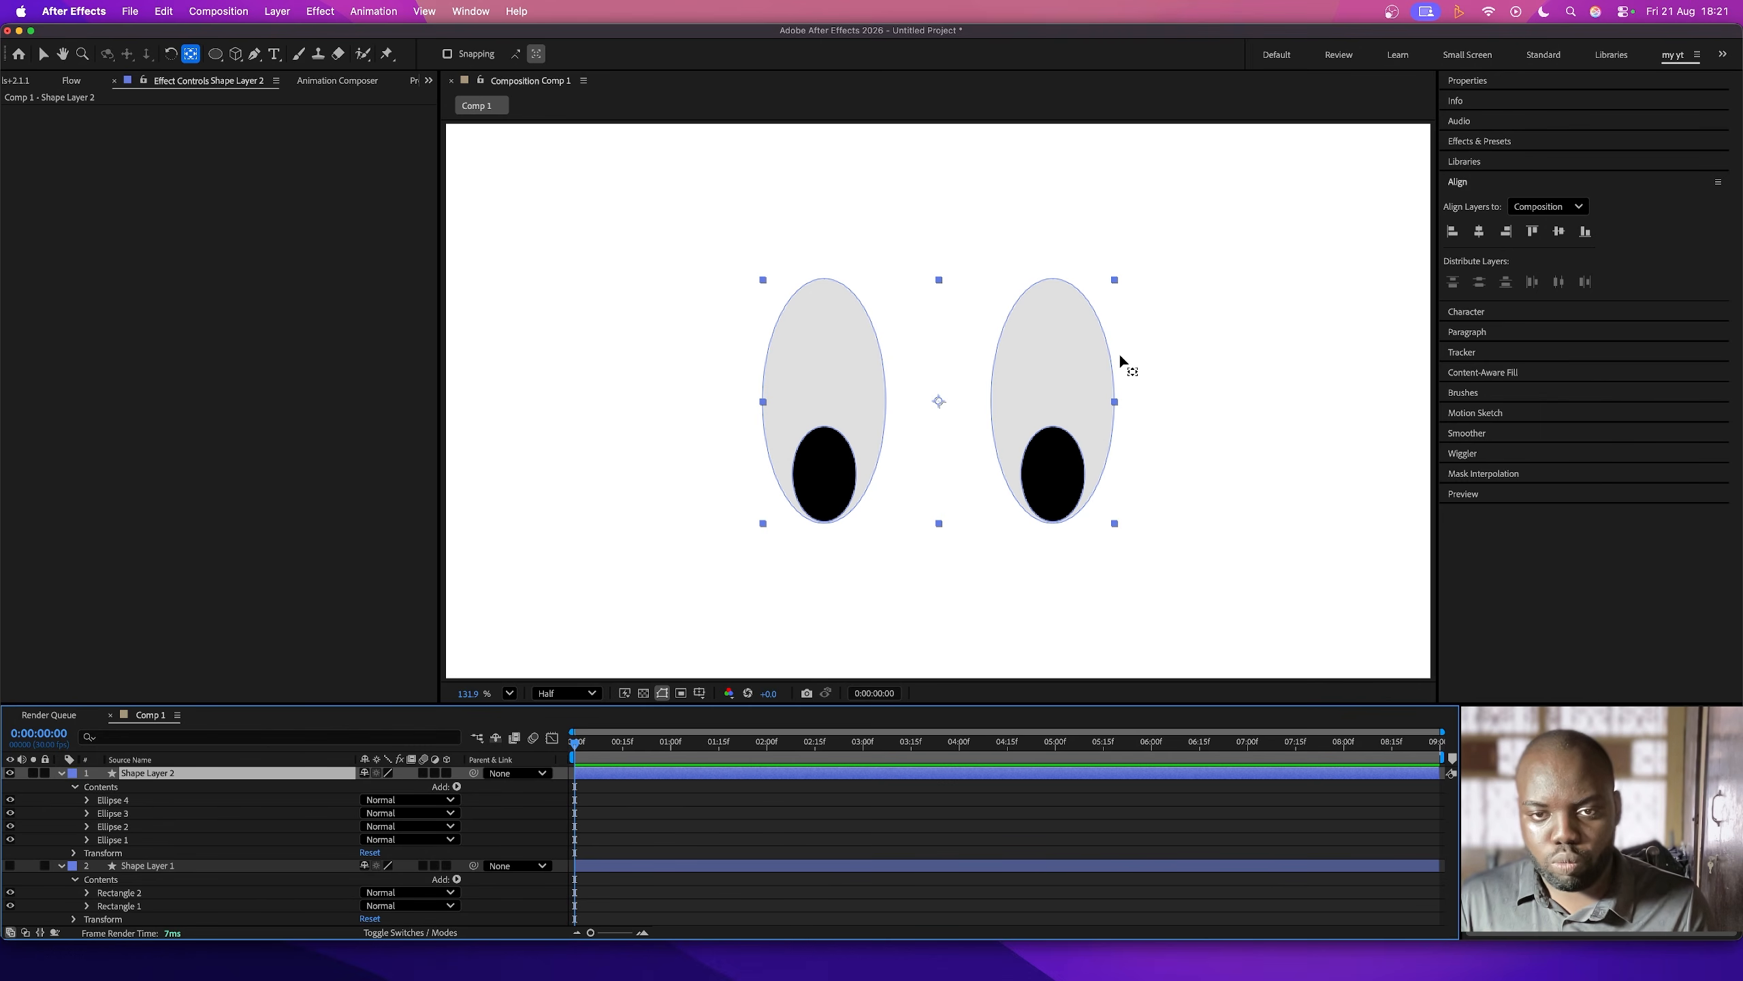
# - Keyframe the Scale of the eyes on Shape Layer 2 at 100% at frame 16
pyautogui.press('s')
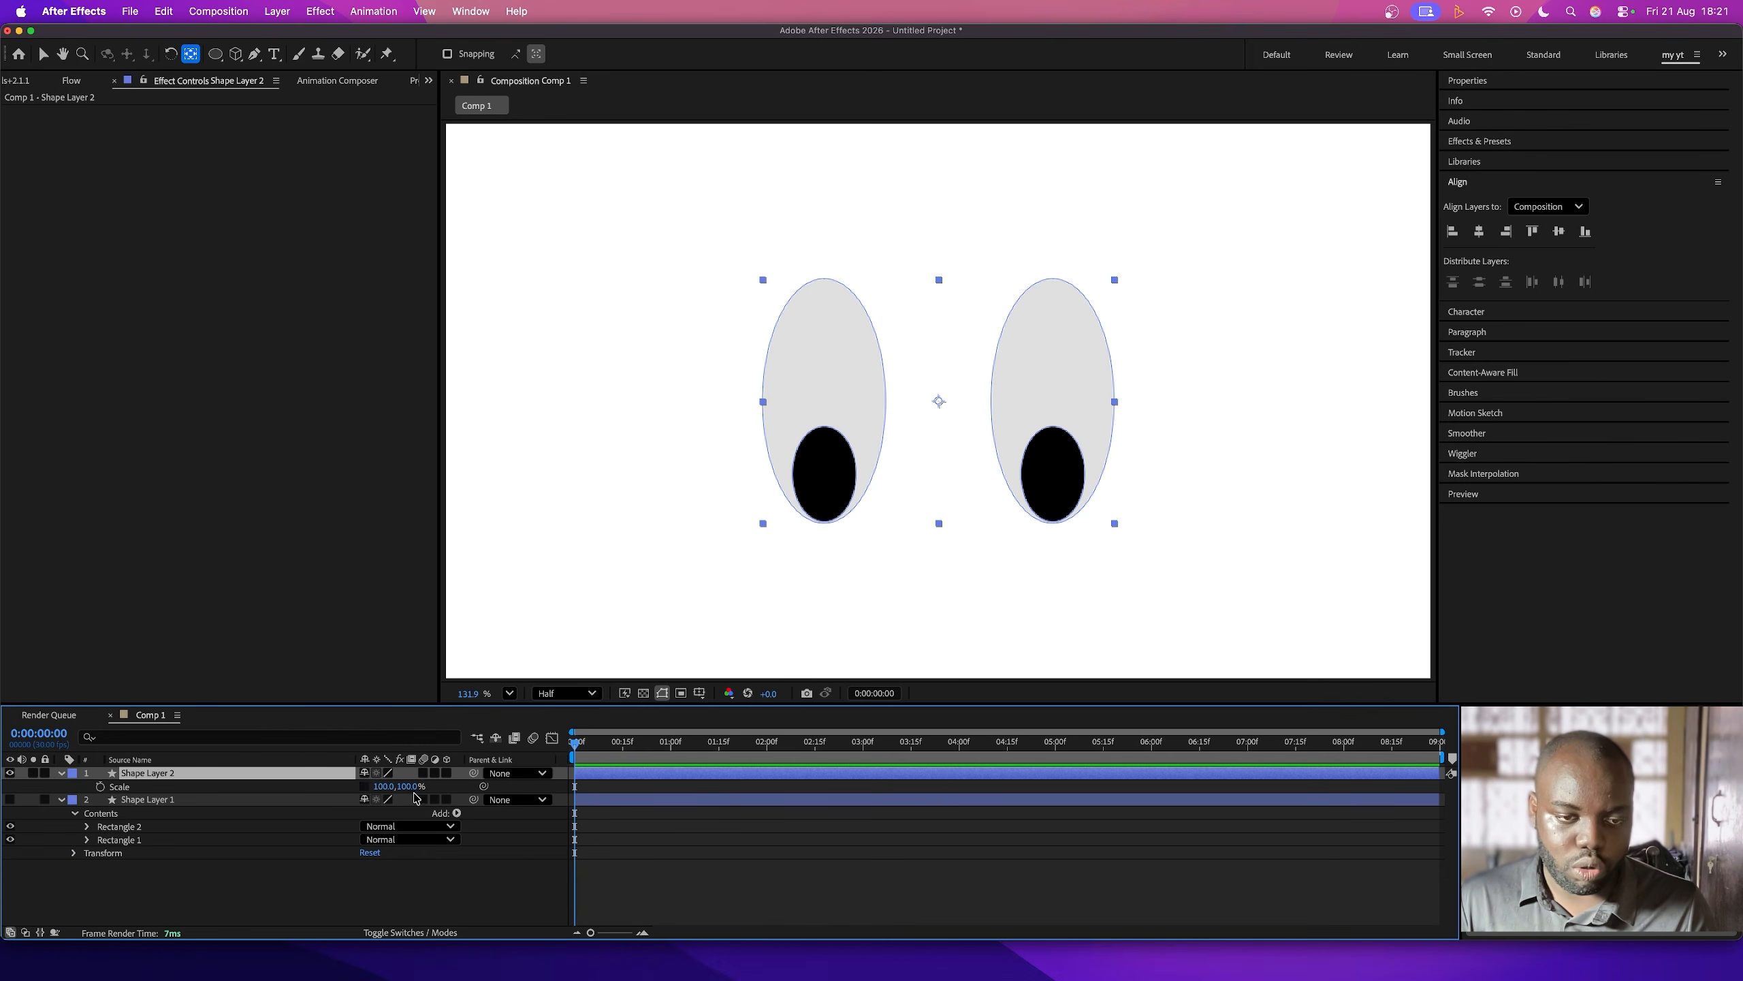
pyautogui.moveTo(615, 757); pyautogui.dragTo(626, 757)
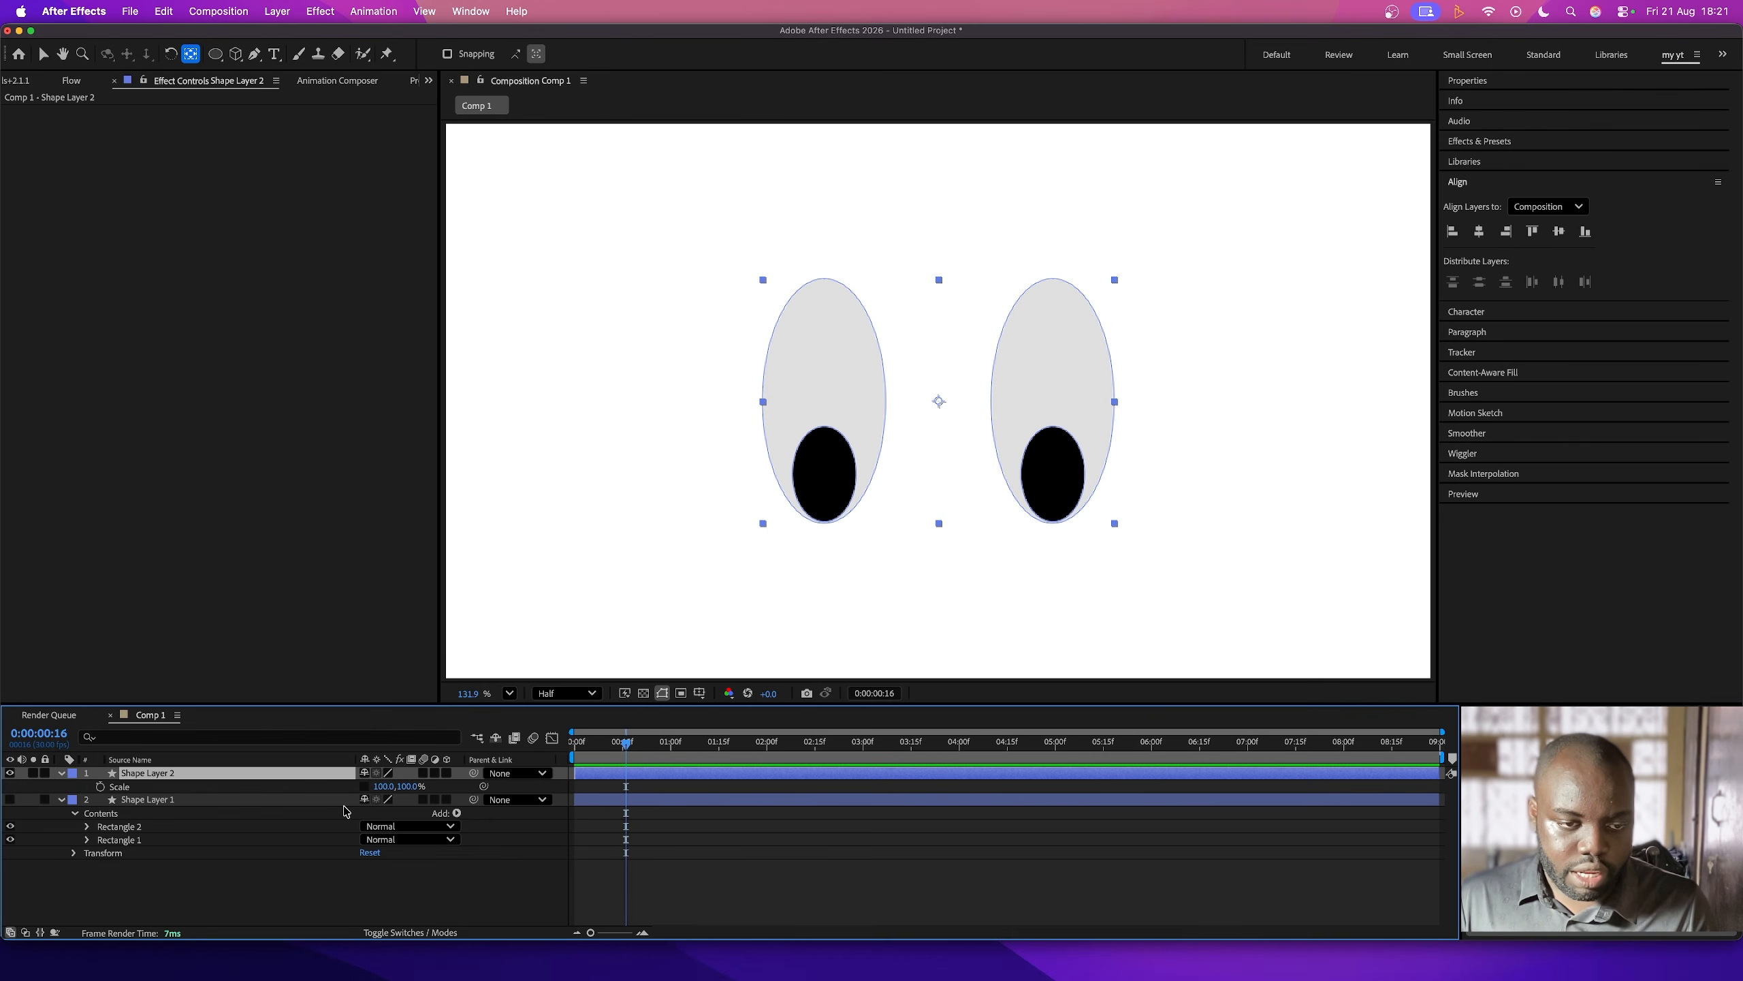
pyautogui.moveTo(410, 790)
pyautogui.mouseDown()
pyautogui.moveTo(391, 790)
pyautogui.moveTo(432, 787)
pyautogui.mouseUp()
pyautogui.press('super+z')
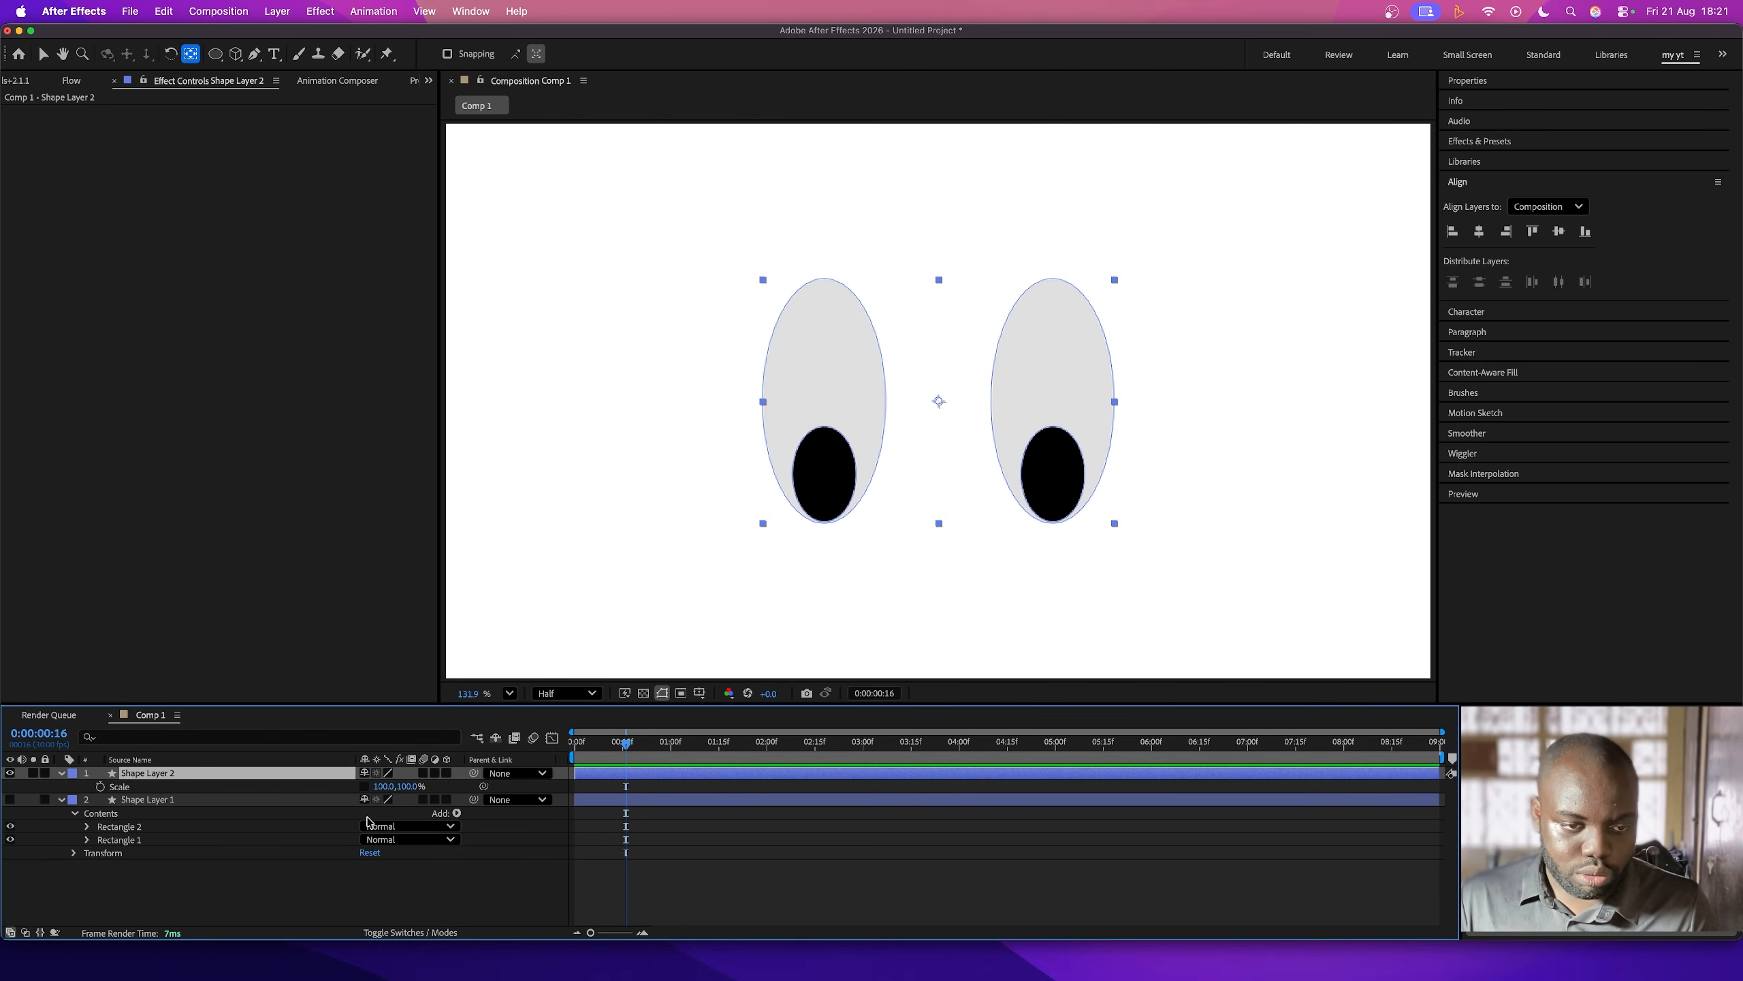
pyautogui.click(100, 787)
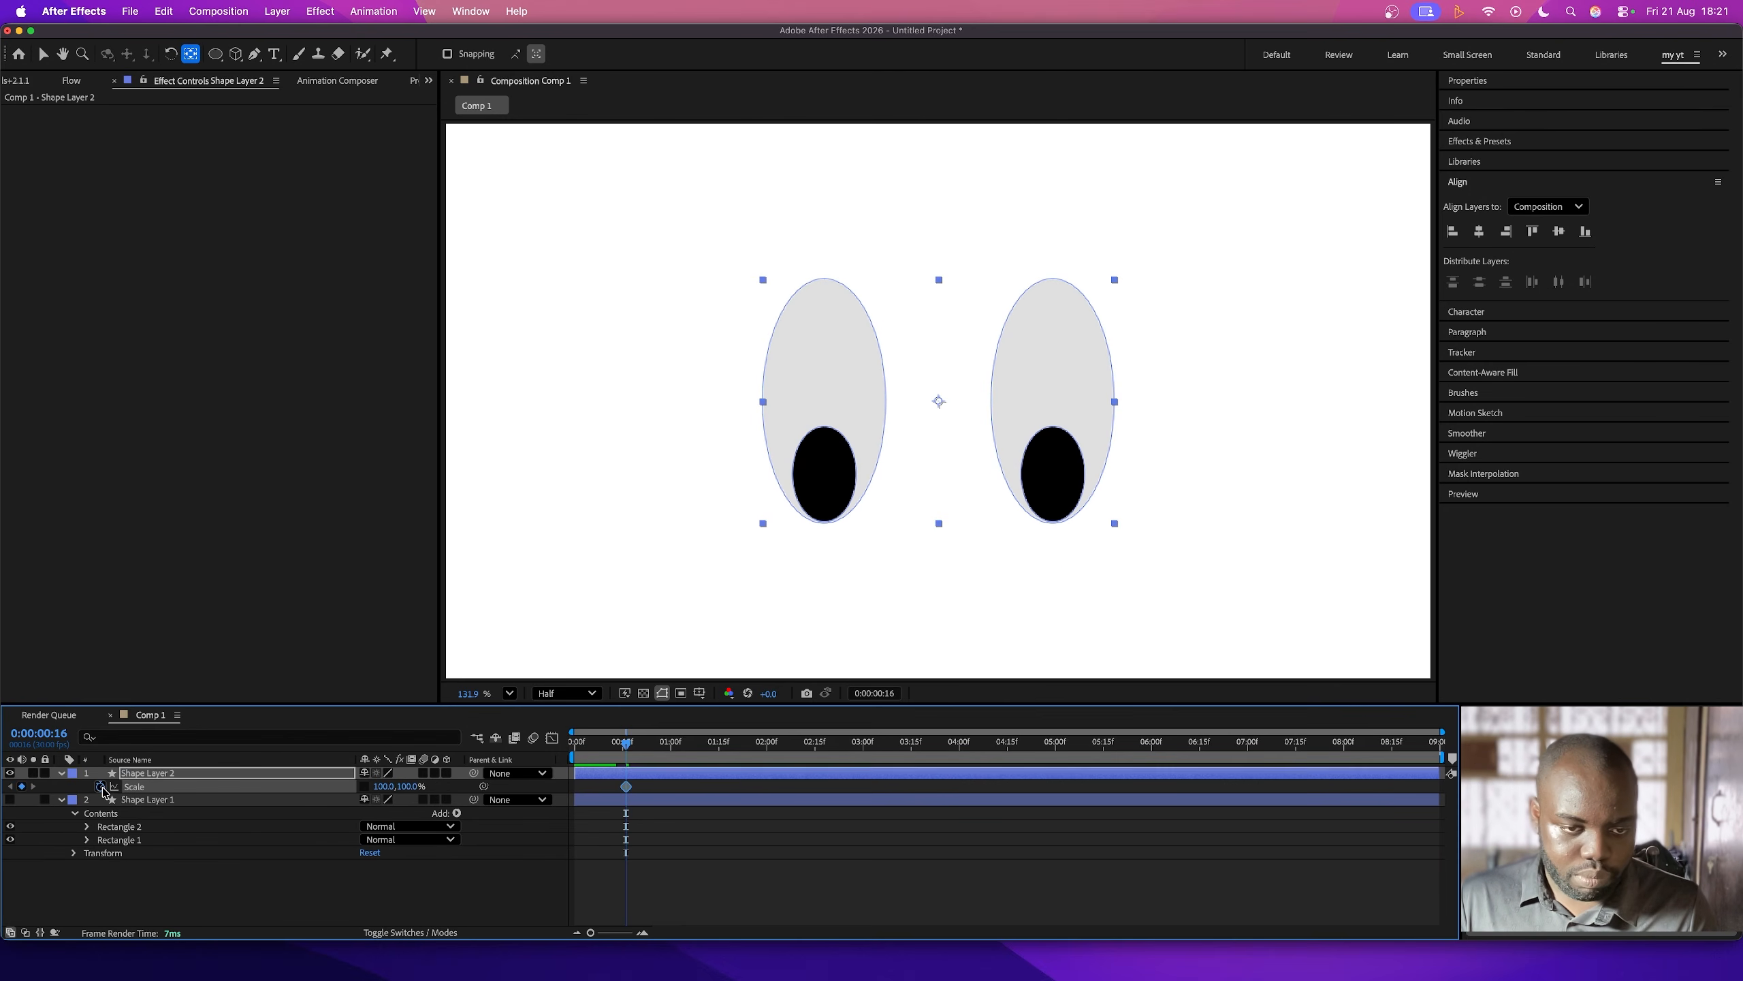
# - Set the eyes' vertical Scale to 0% at frame 22 and back to 100% at one second to make a blink
pyautogui.moveTo(669, 745); pyautogui.dragTo(644, 754)
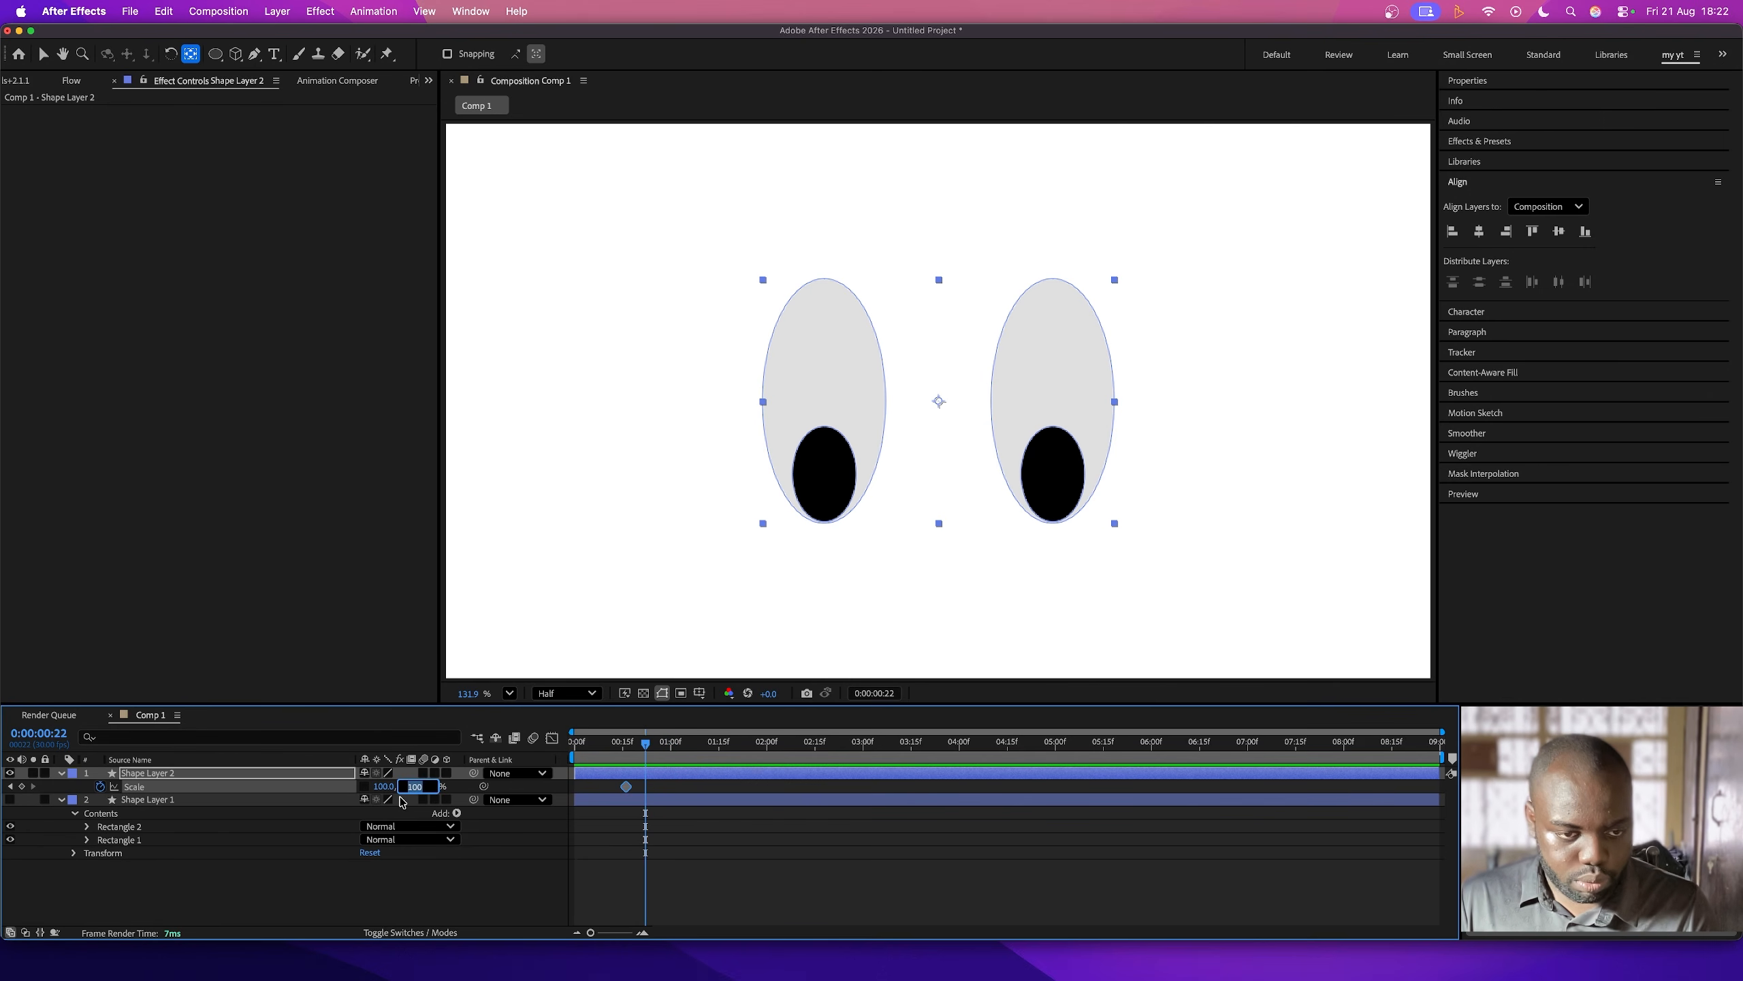
pyautogui.write('0')
pyautogui.click(674, 745)
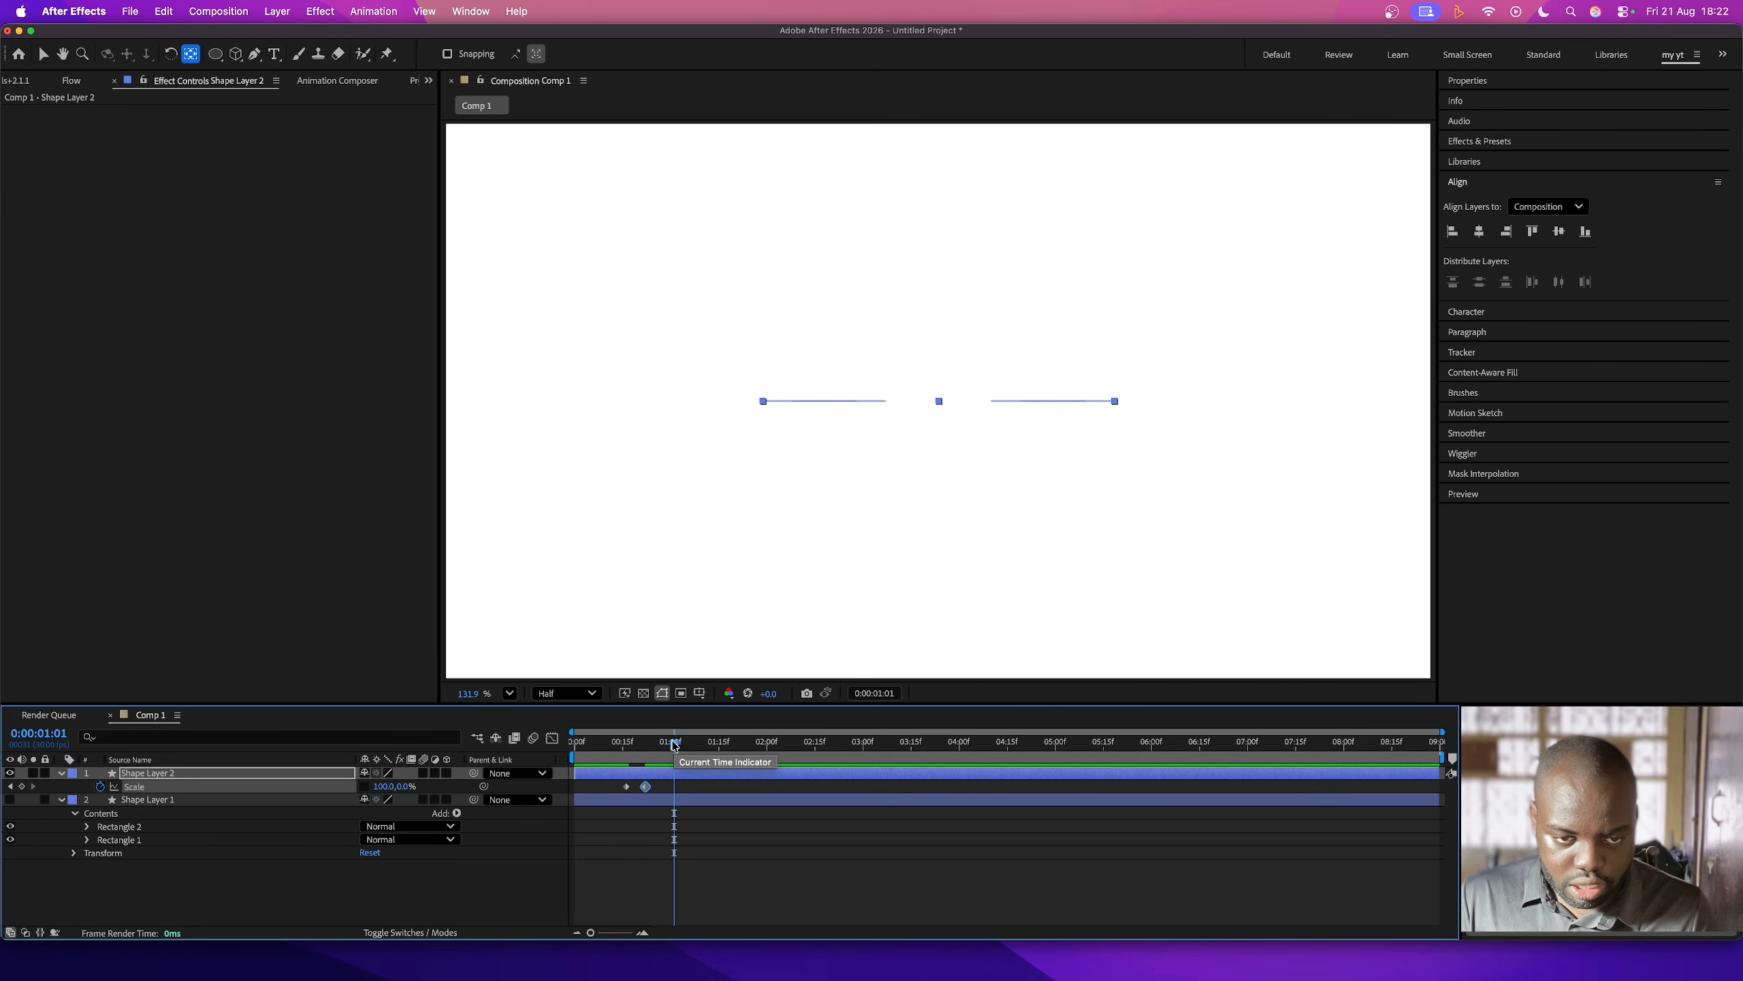
pyautogui.moveTo(674, 745); pyautogui.dragTo(672, 746)
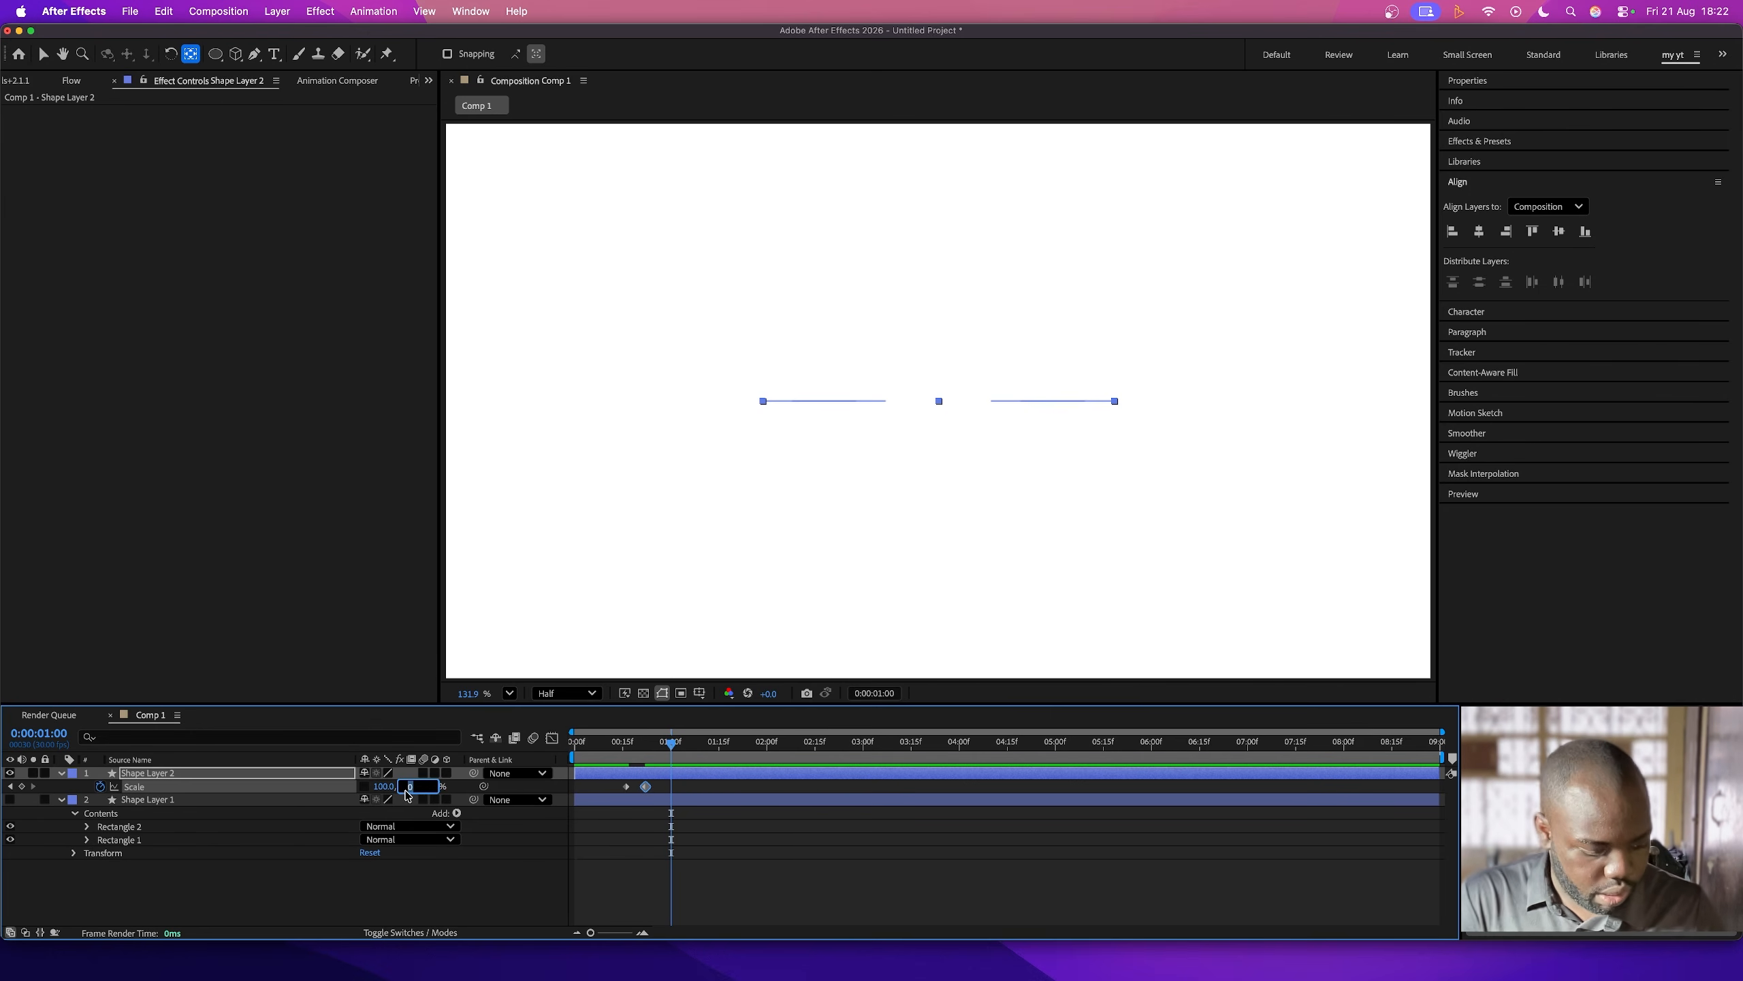
pyautogui.write('100')
pyautogui.press('Return')
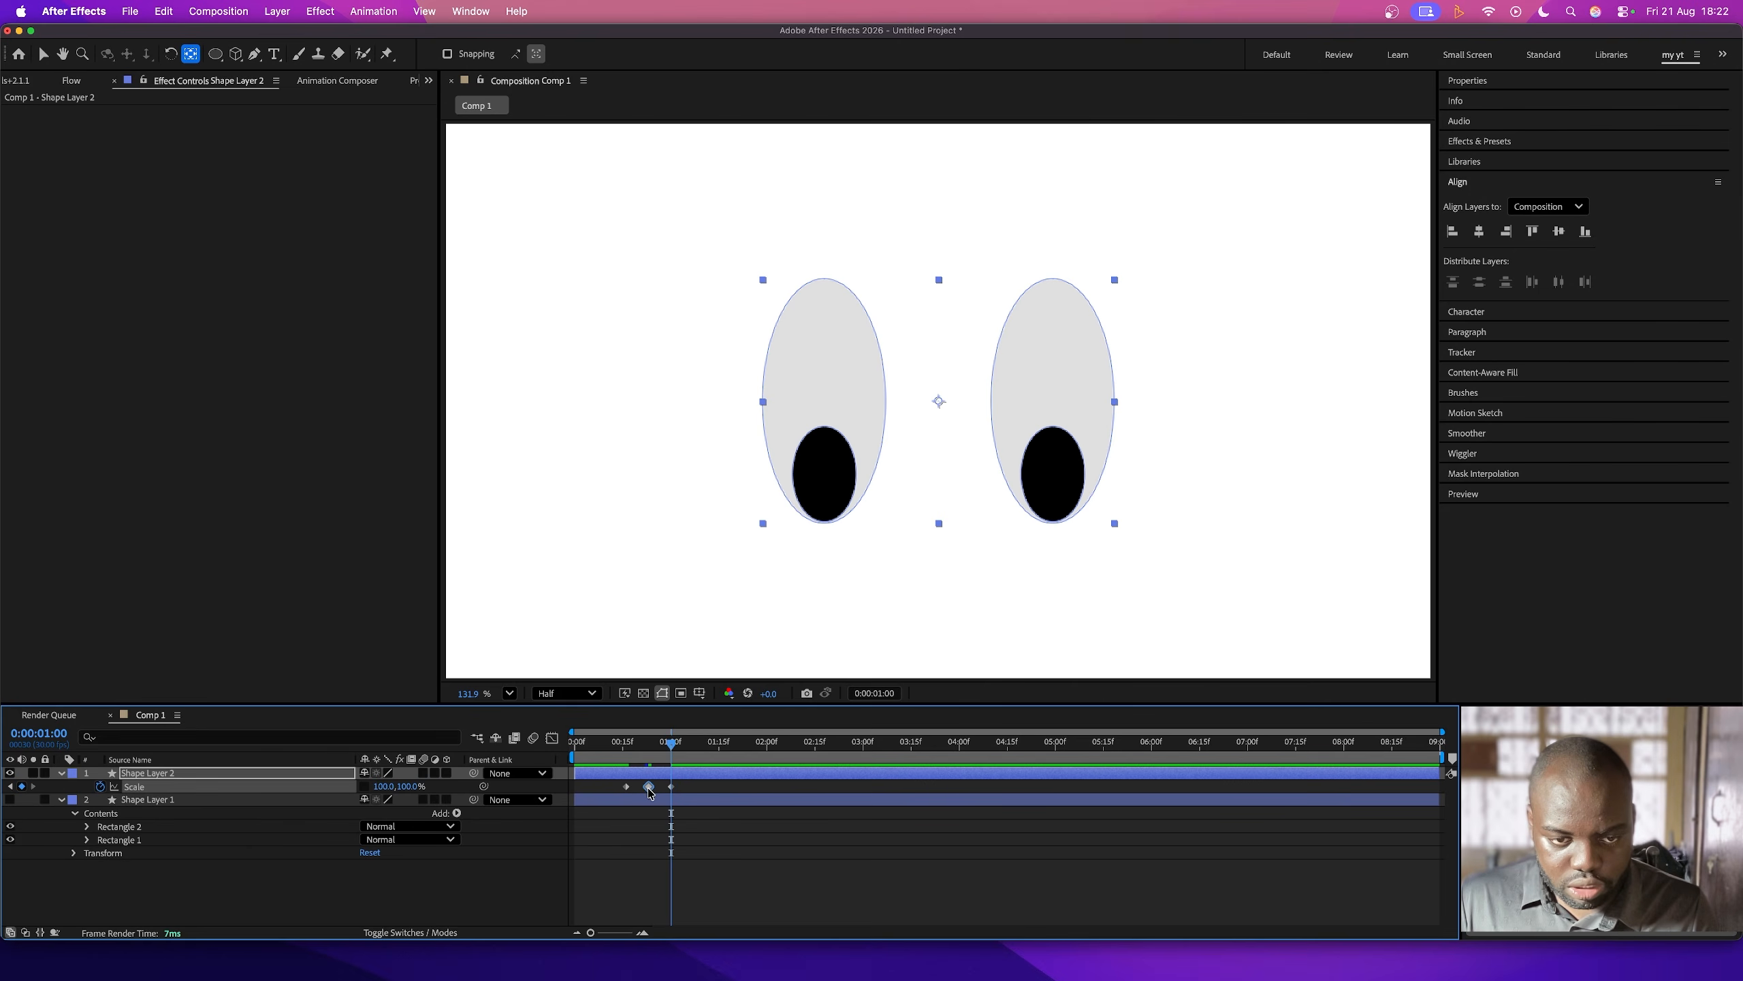
# - Hold the eyes' Scale at 100% with a keyframe at two seconds, and loop the blink with the expression loopOut(), previewing from the first frame
pyautogui.moveTo(608, 748); pyautogui.dragTo(772, 748)
pyautogui.click(639, 749)
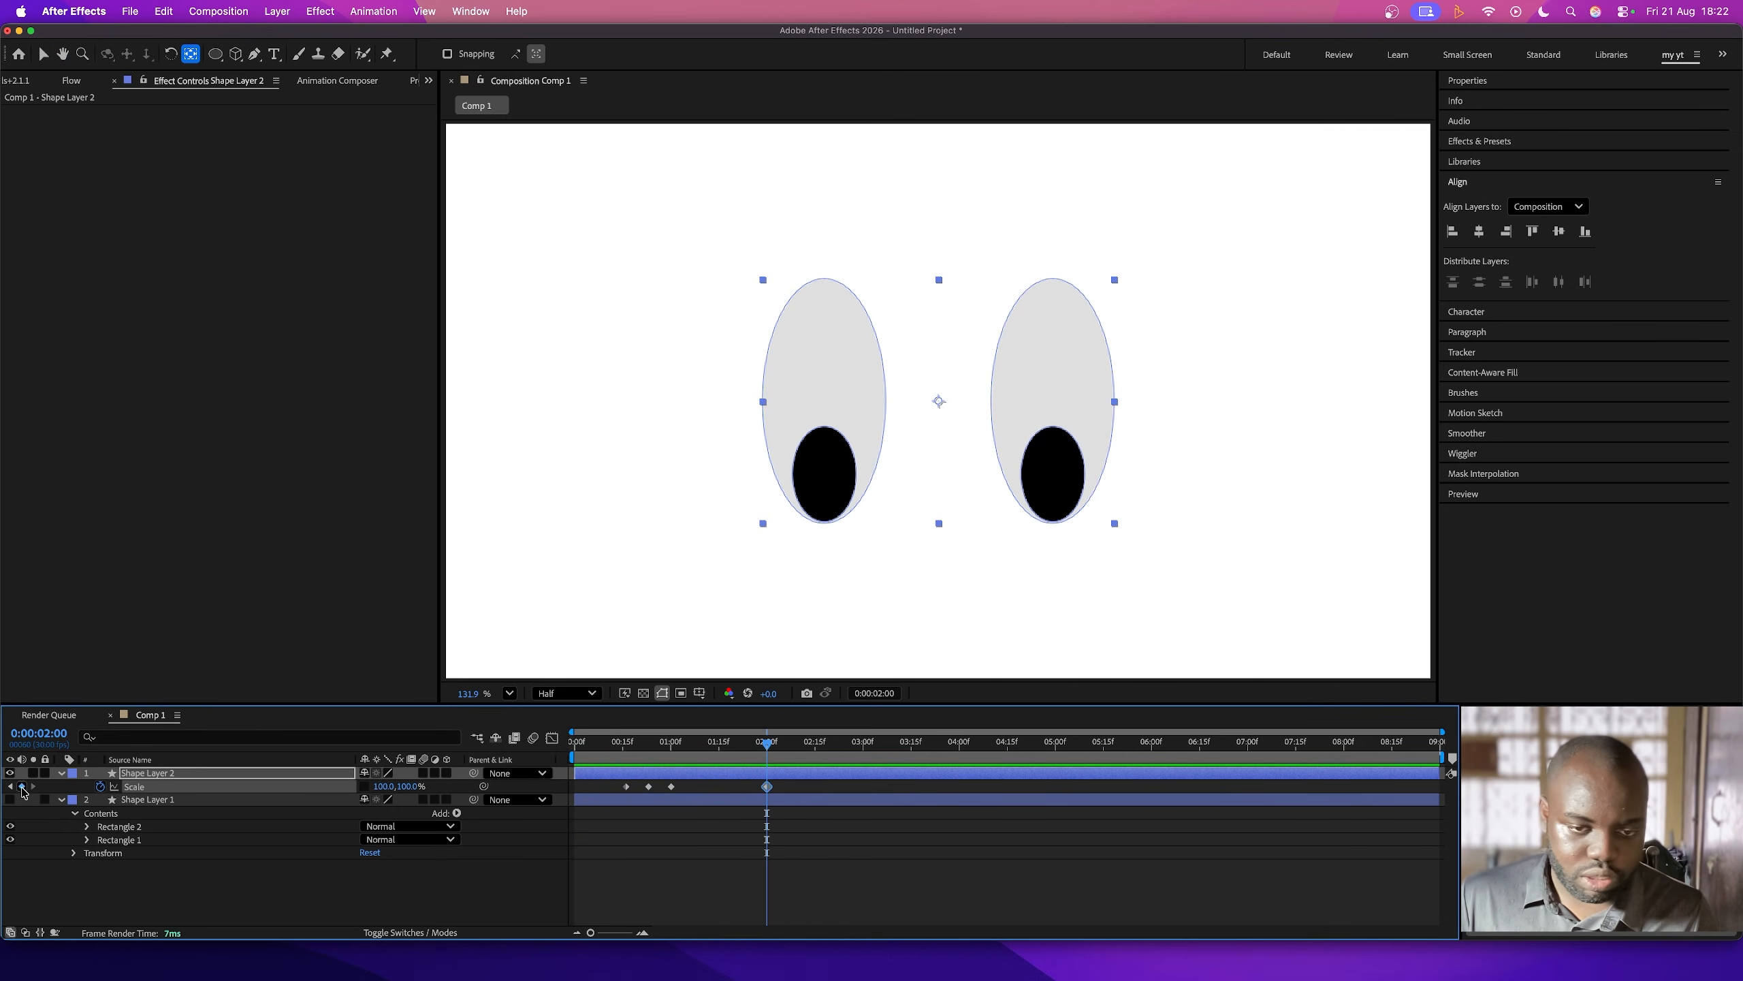
pyautogui.keyDown('alt'); pyautogui.click(100, 787); pyautogui.keyUp('alt')
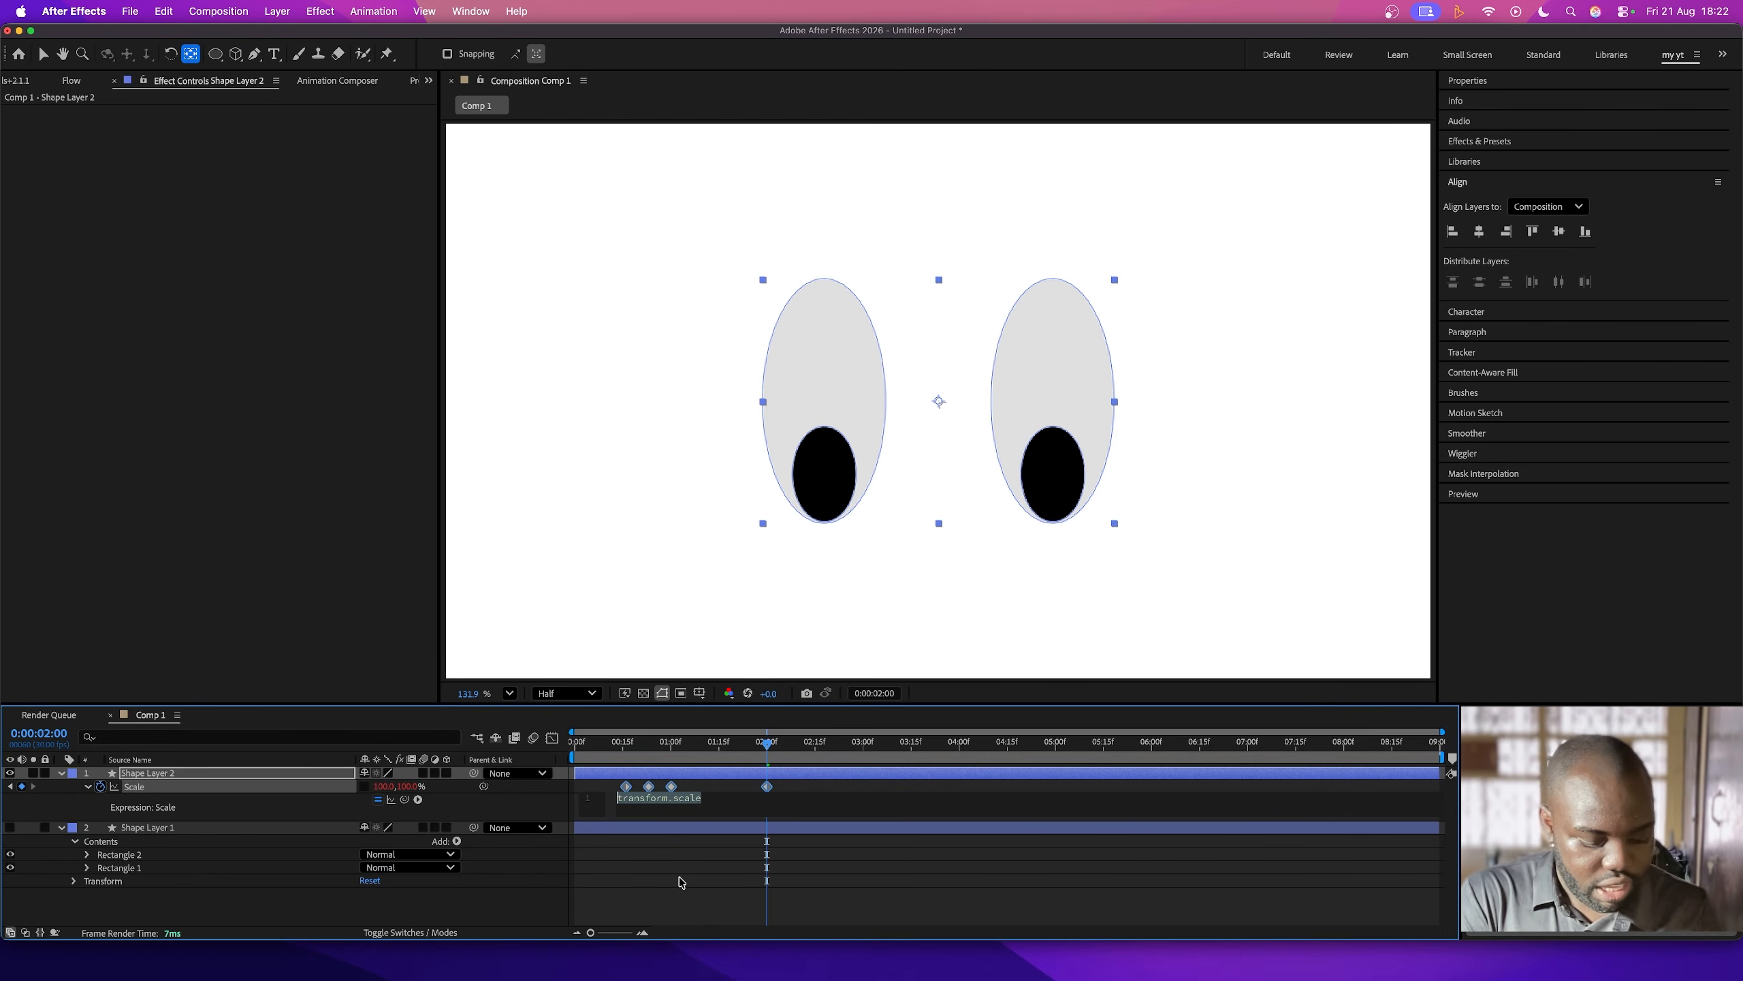
pyautogui.write('loop')
pyautogui.click(653, 843)
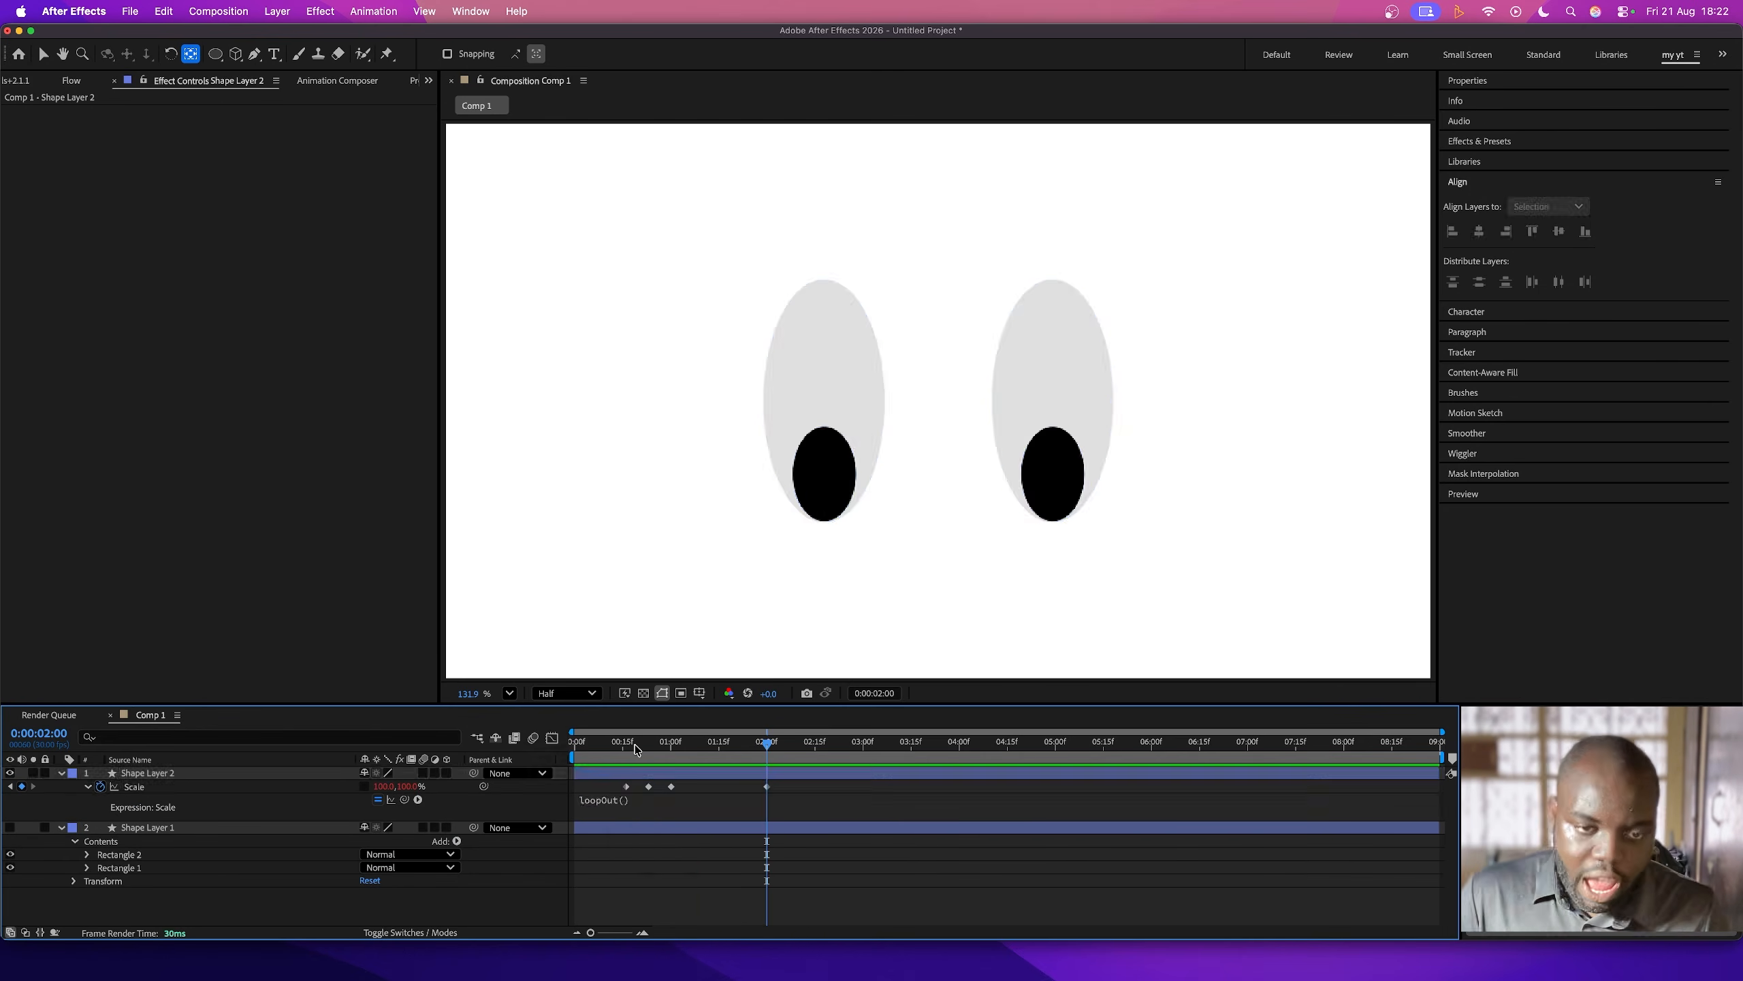
pyautogui.moveTo(638, 752); pyautogui.dragTo(561, 754)
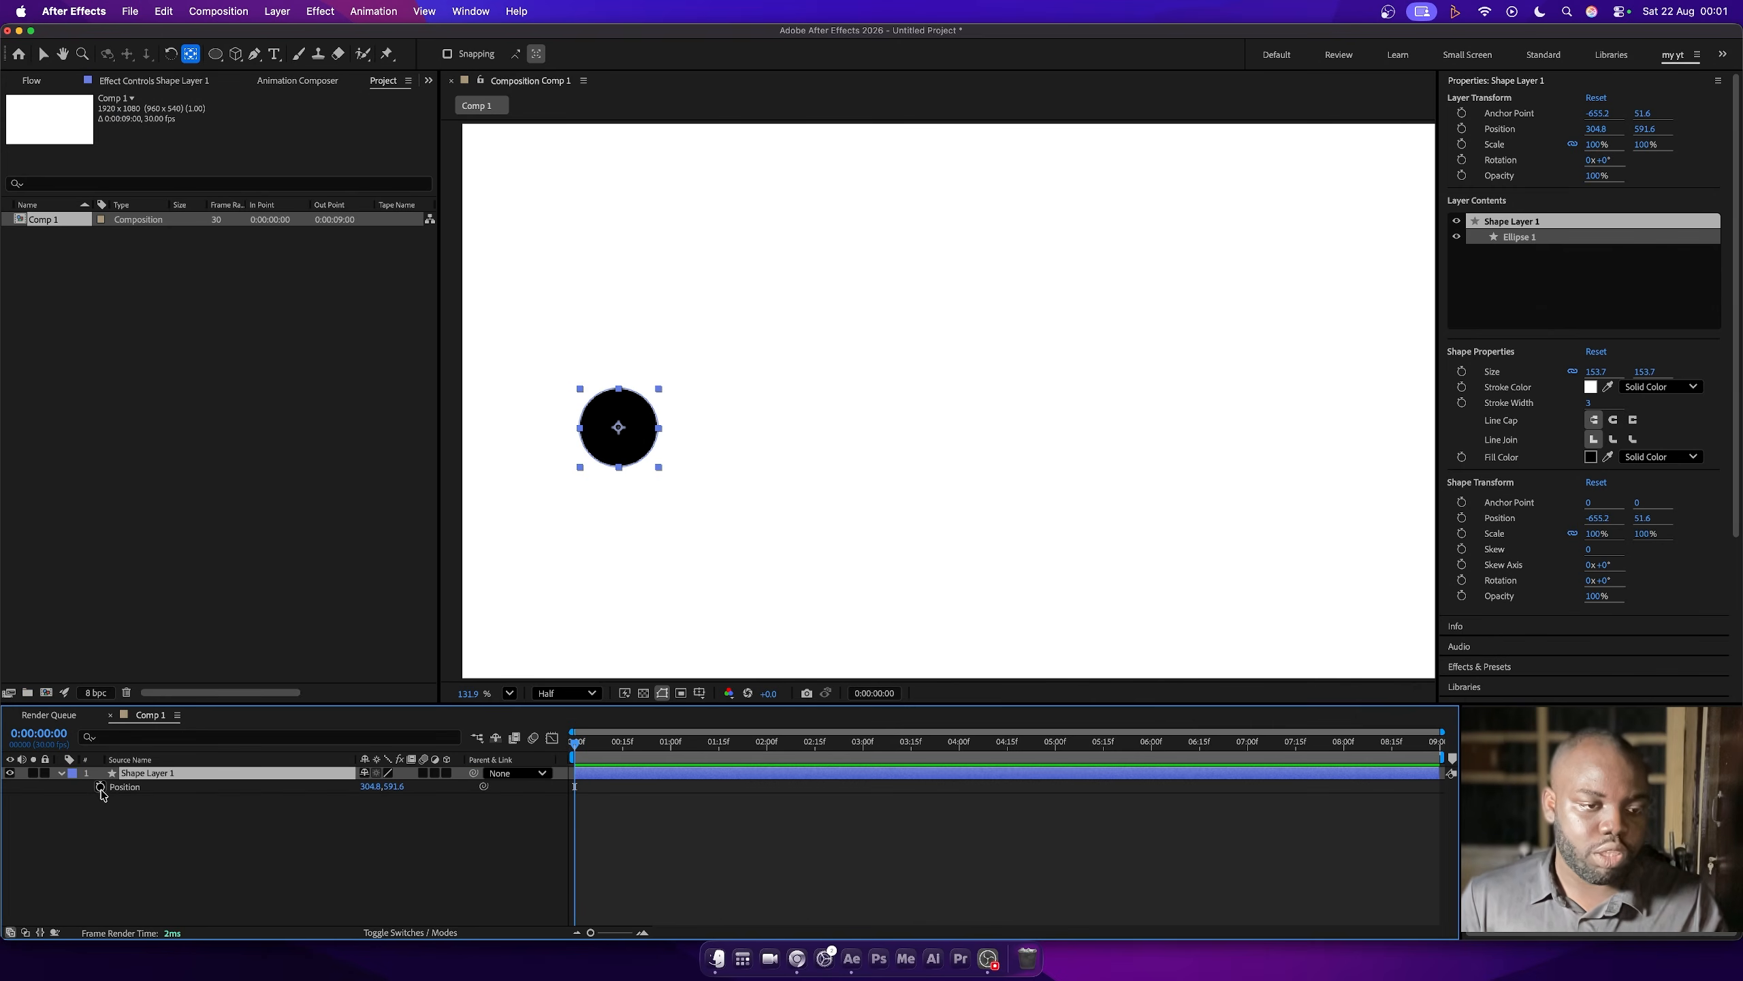
# - Keyframe Shape Layer 1's Position at zero, one and two seconds, moving the circle along a V-shaped path to about 1009, 507
pyautogui.click(100, 787)
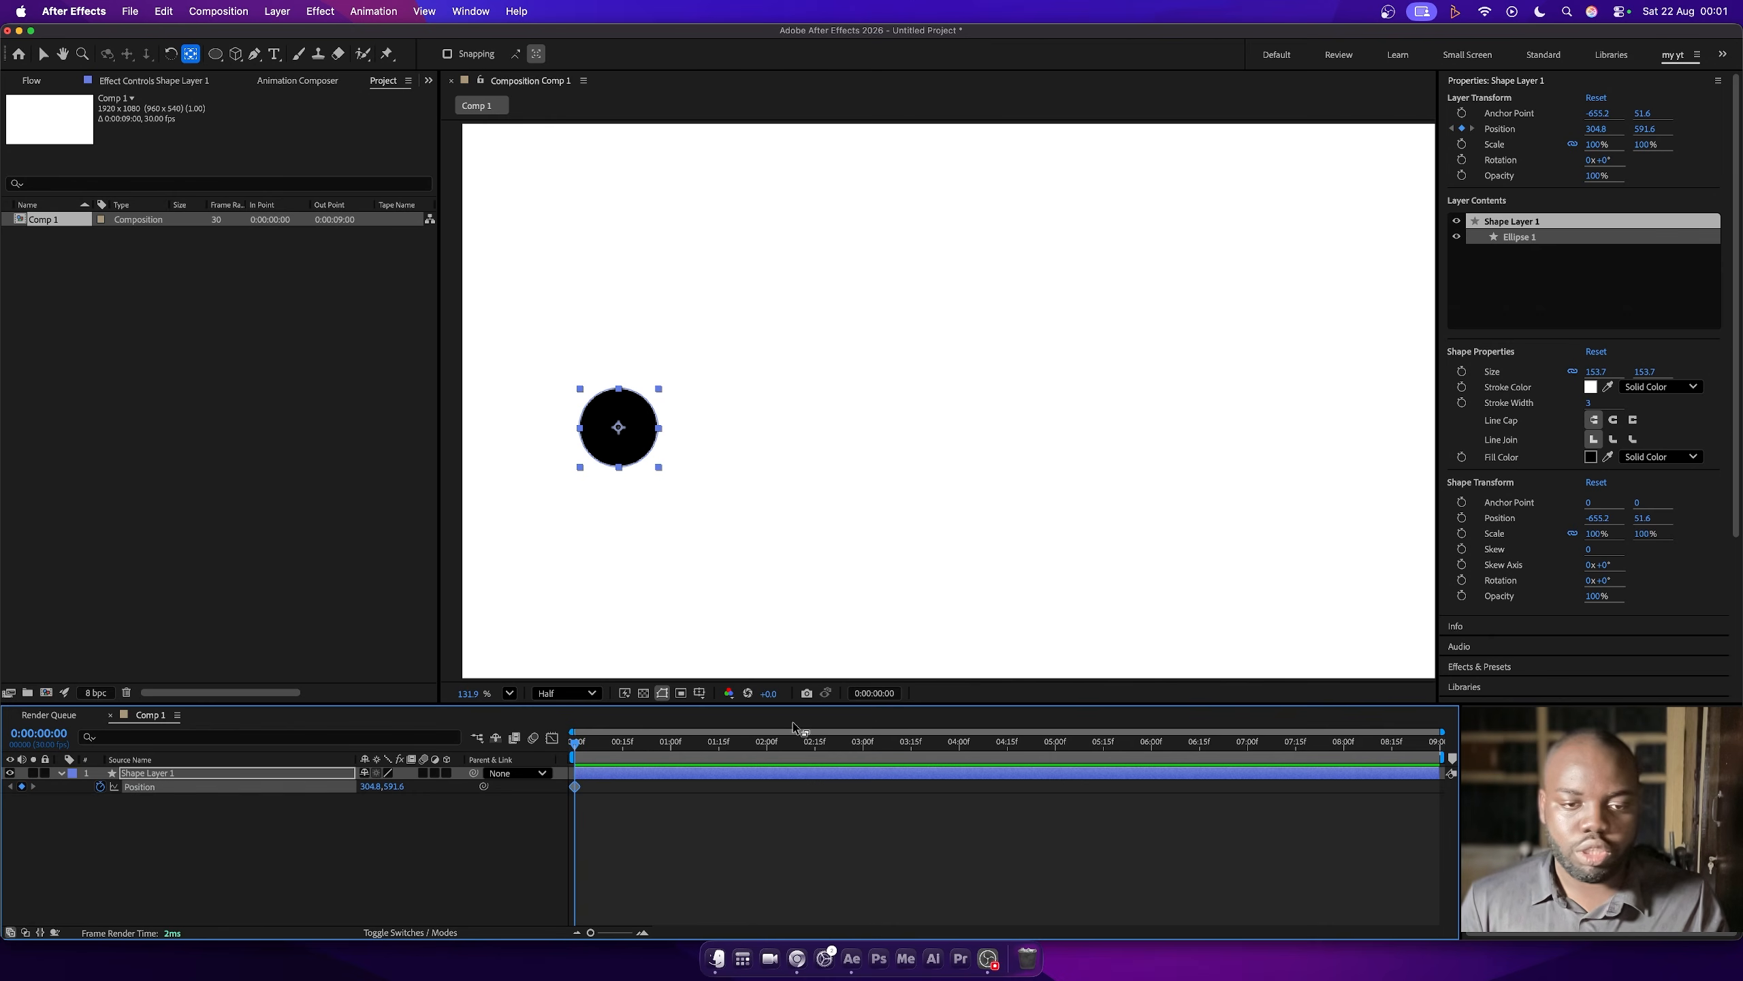
pyautogui.click(670, 744)
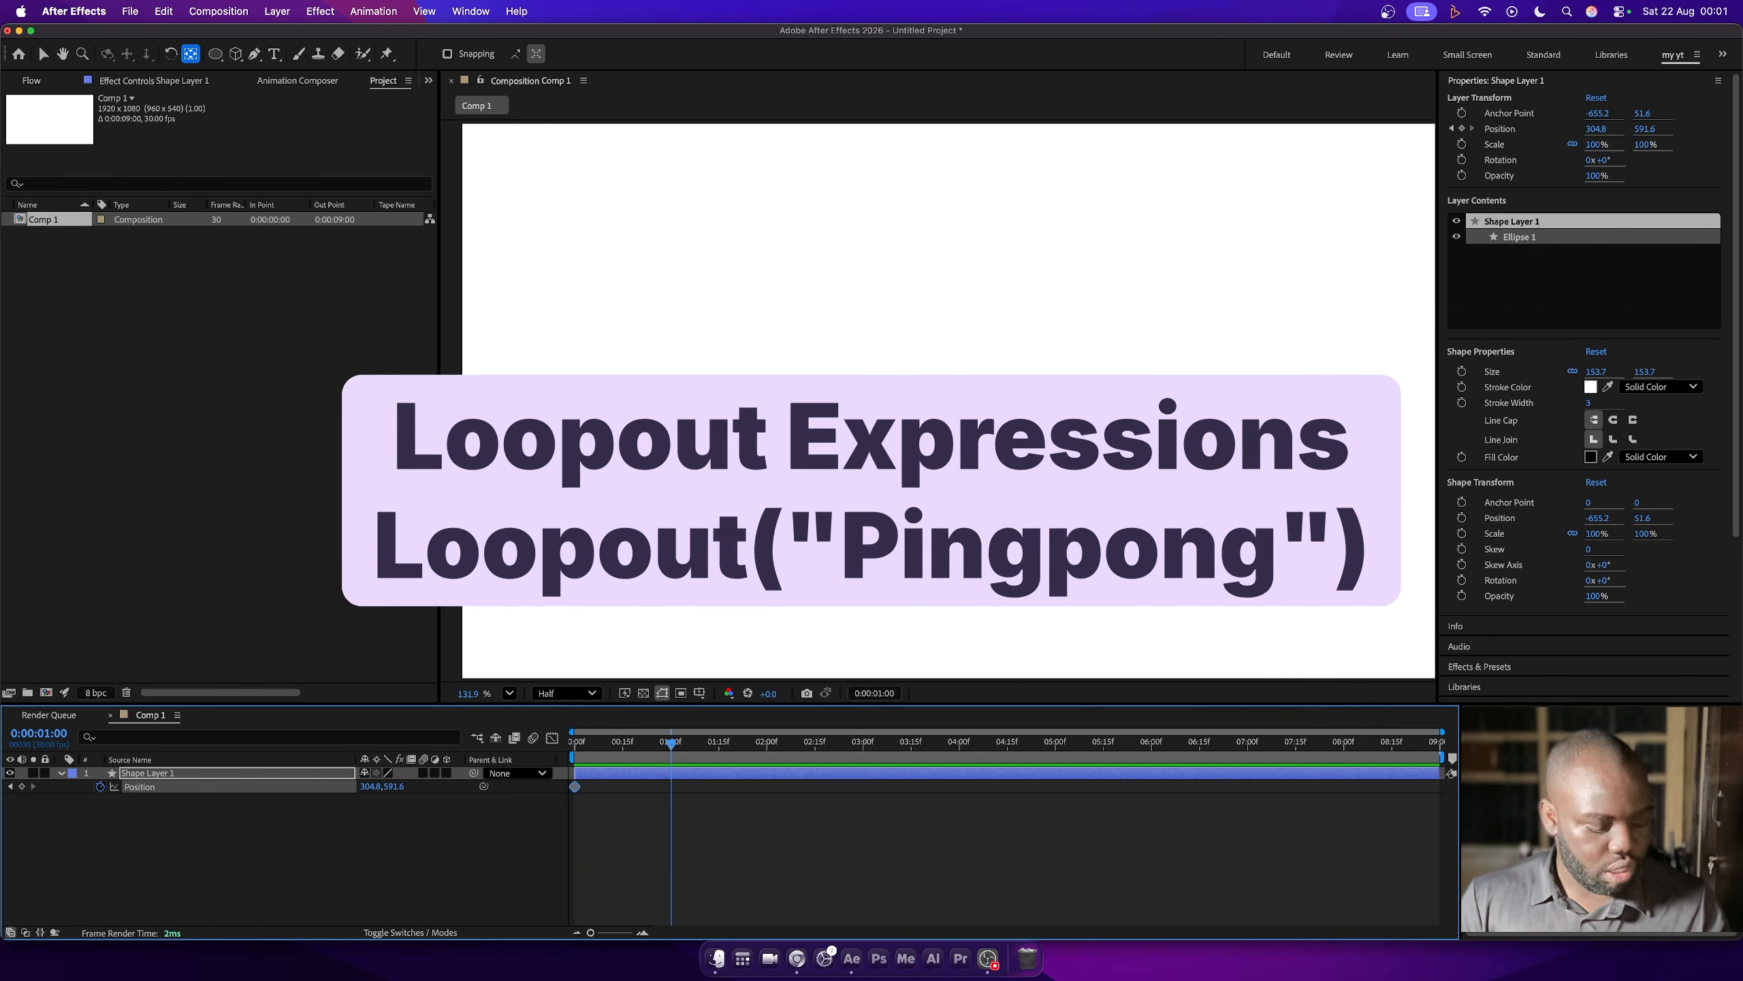
pyautogui.press('v')
pyautogui.moveTo(619, 428); pyautogui.dragTo(997, 379)
pyautogui.click(768, 743)
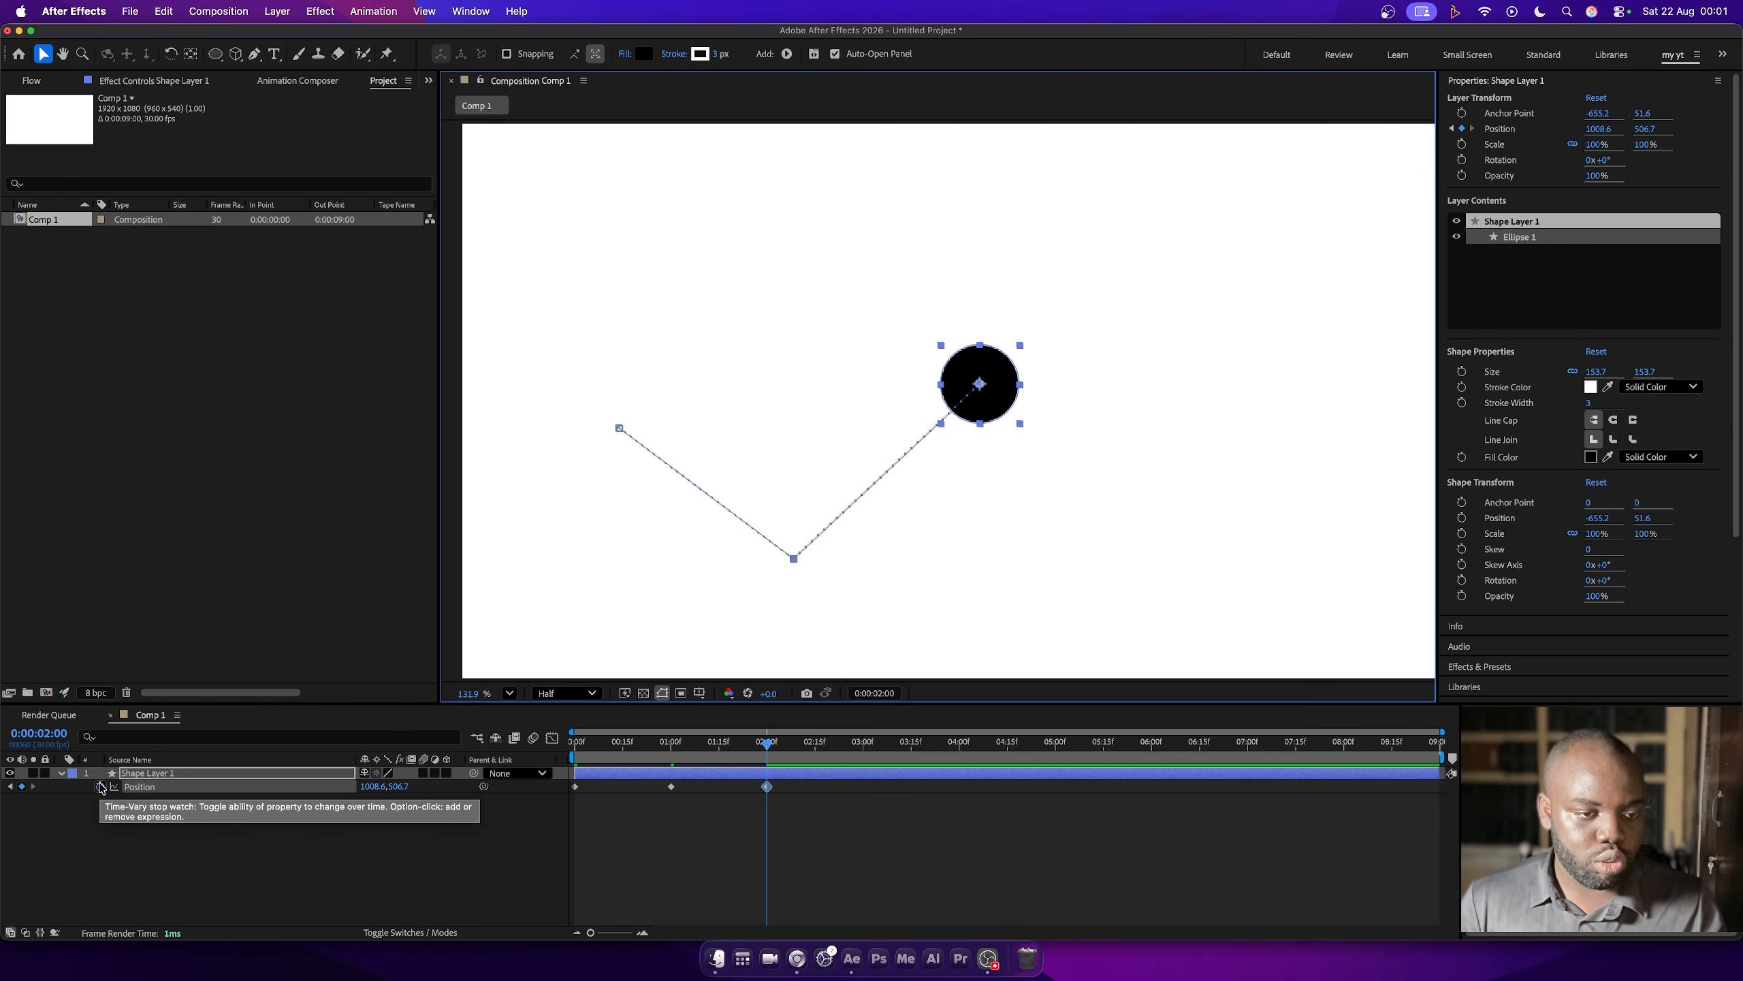
# - Add a loopOut() expression to Shape Layer 1's Position
pyautogui.keyDown('alt'); pyautogui.click(100, 787); pyautogui.keyUp('alt')
pyautogui.write('loop')
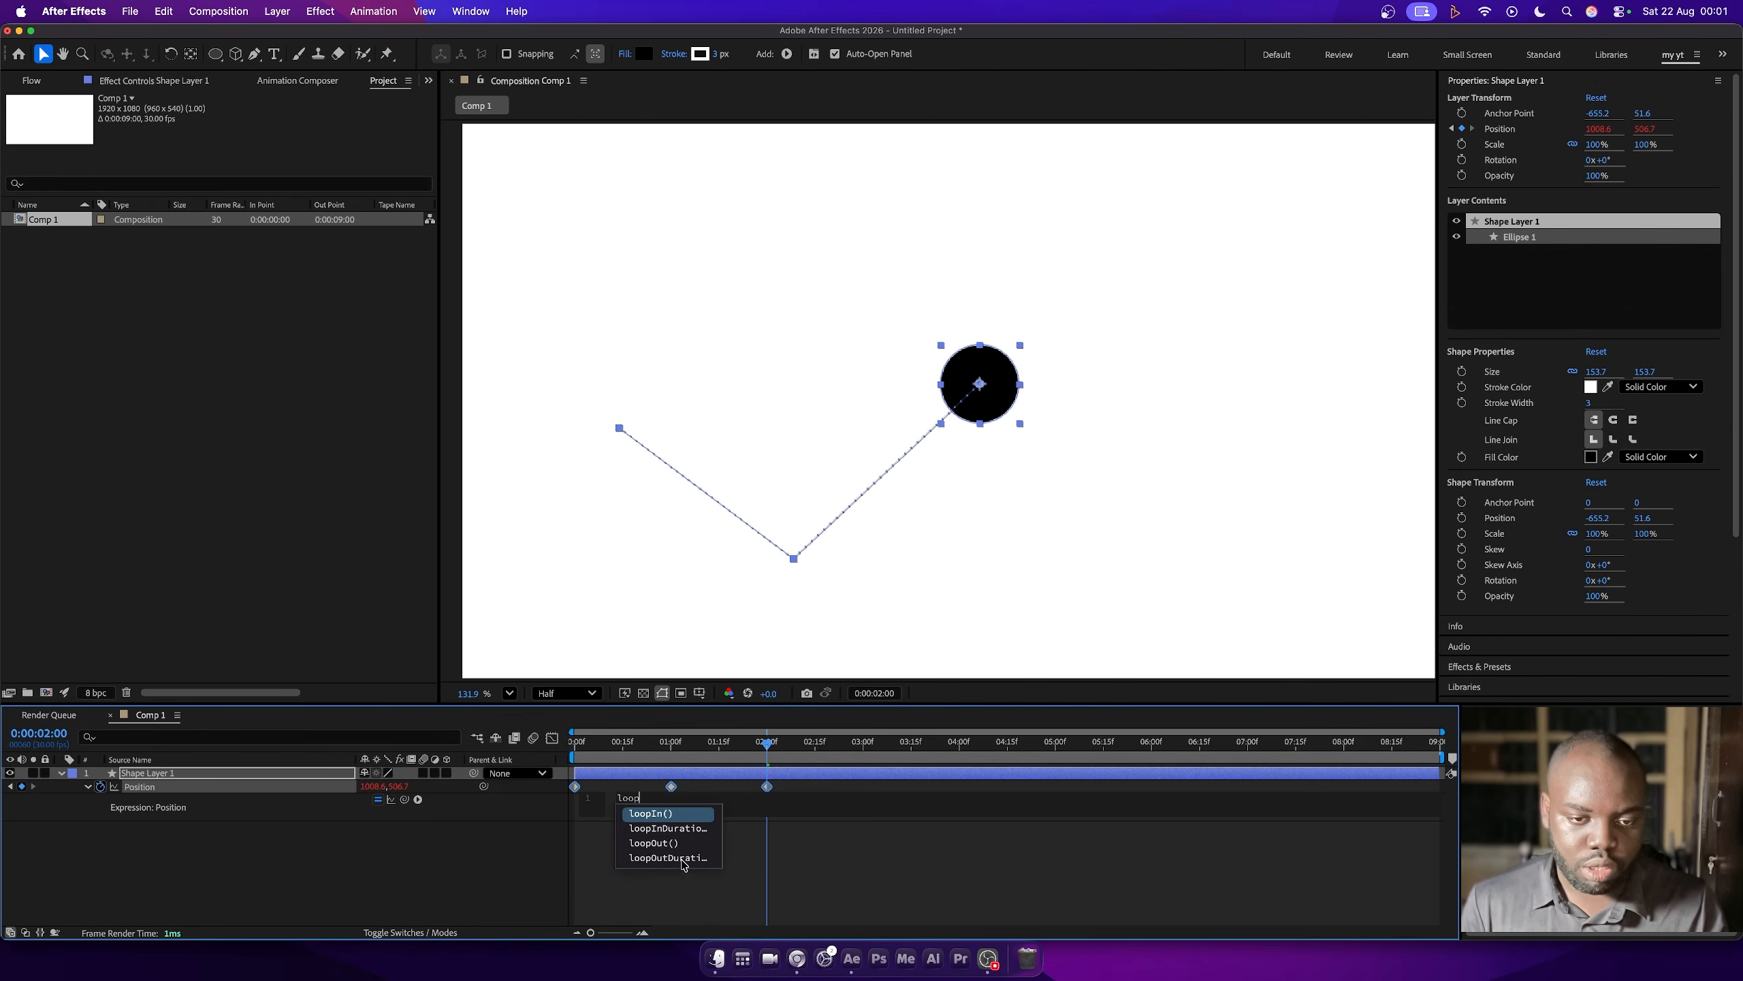
pyautogui.click(674, 843)
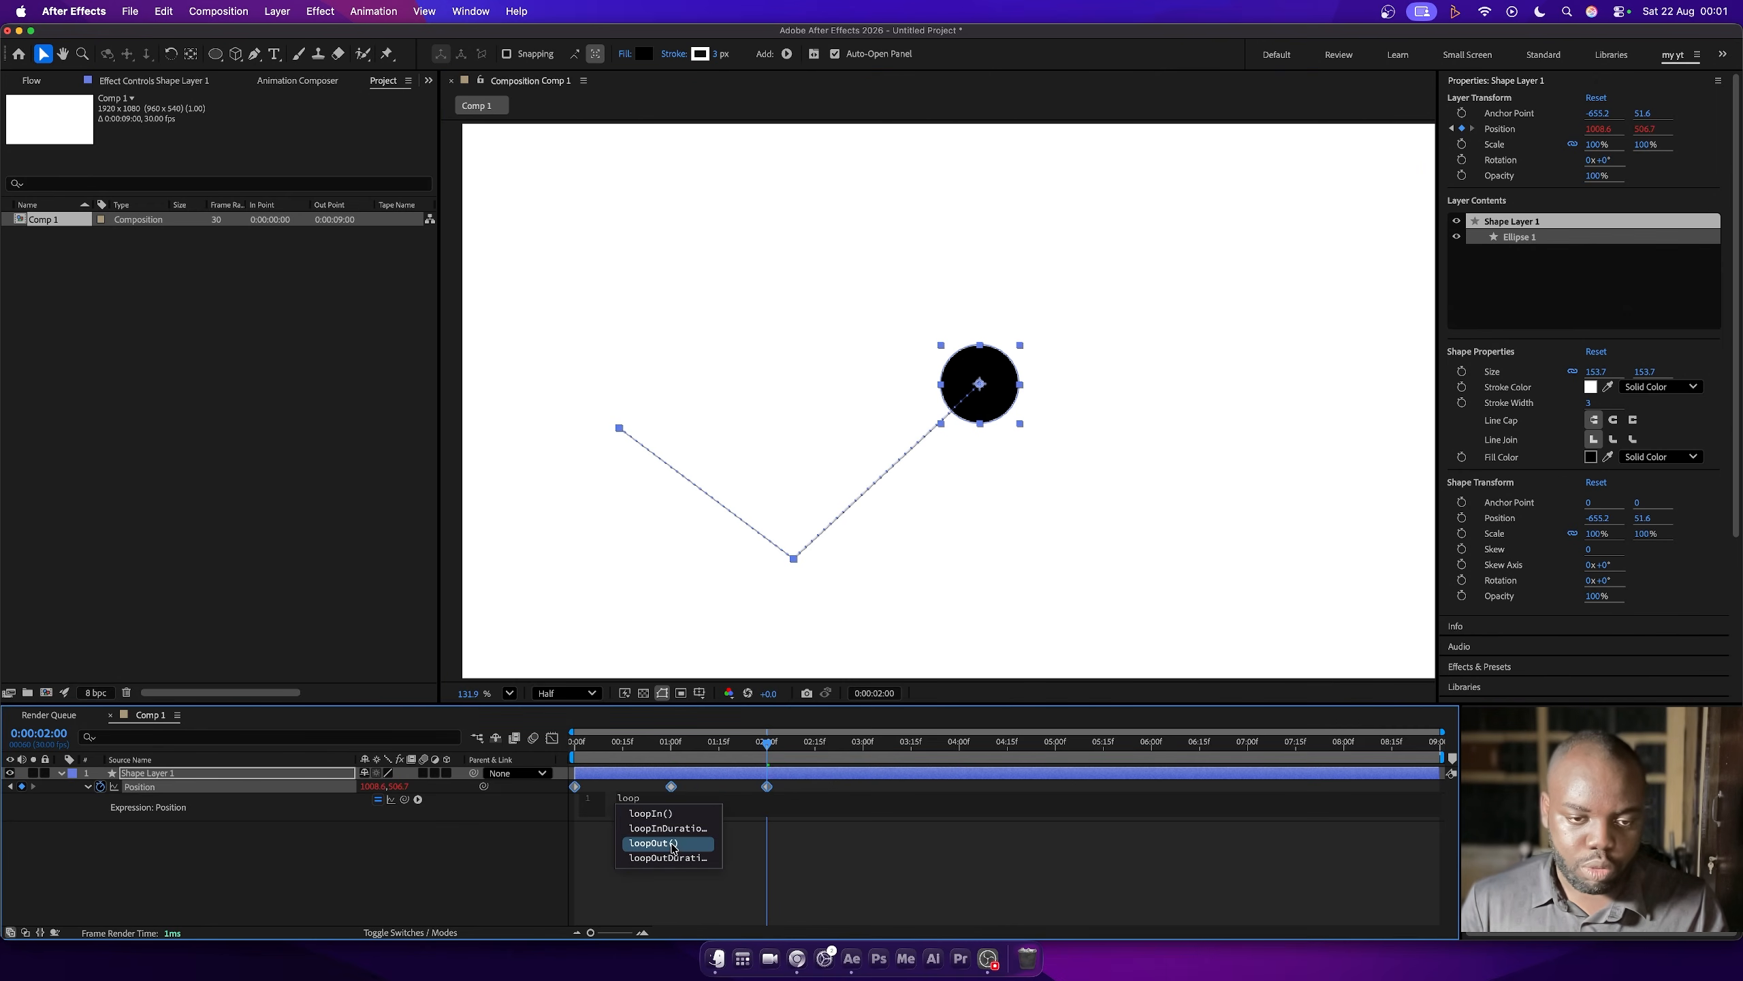
pyautogui.click(672, 843)
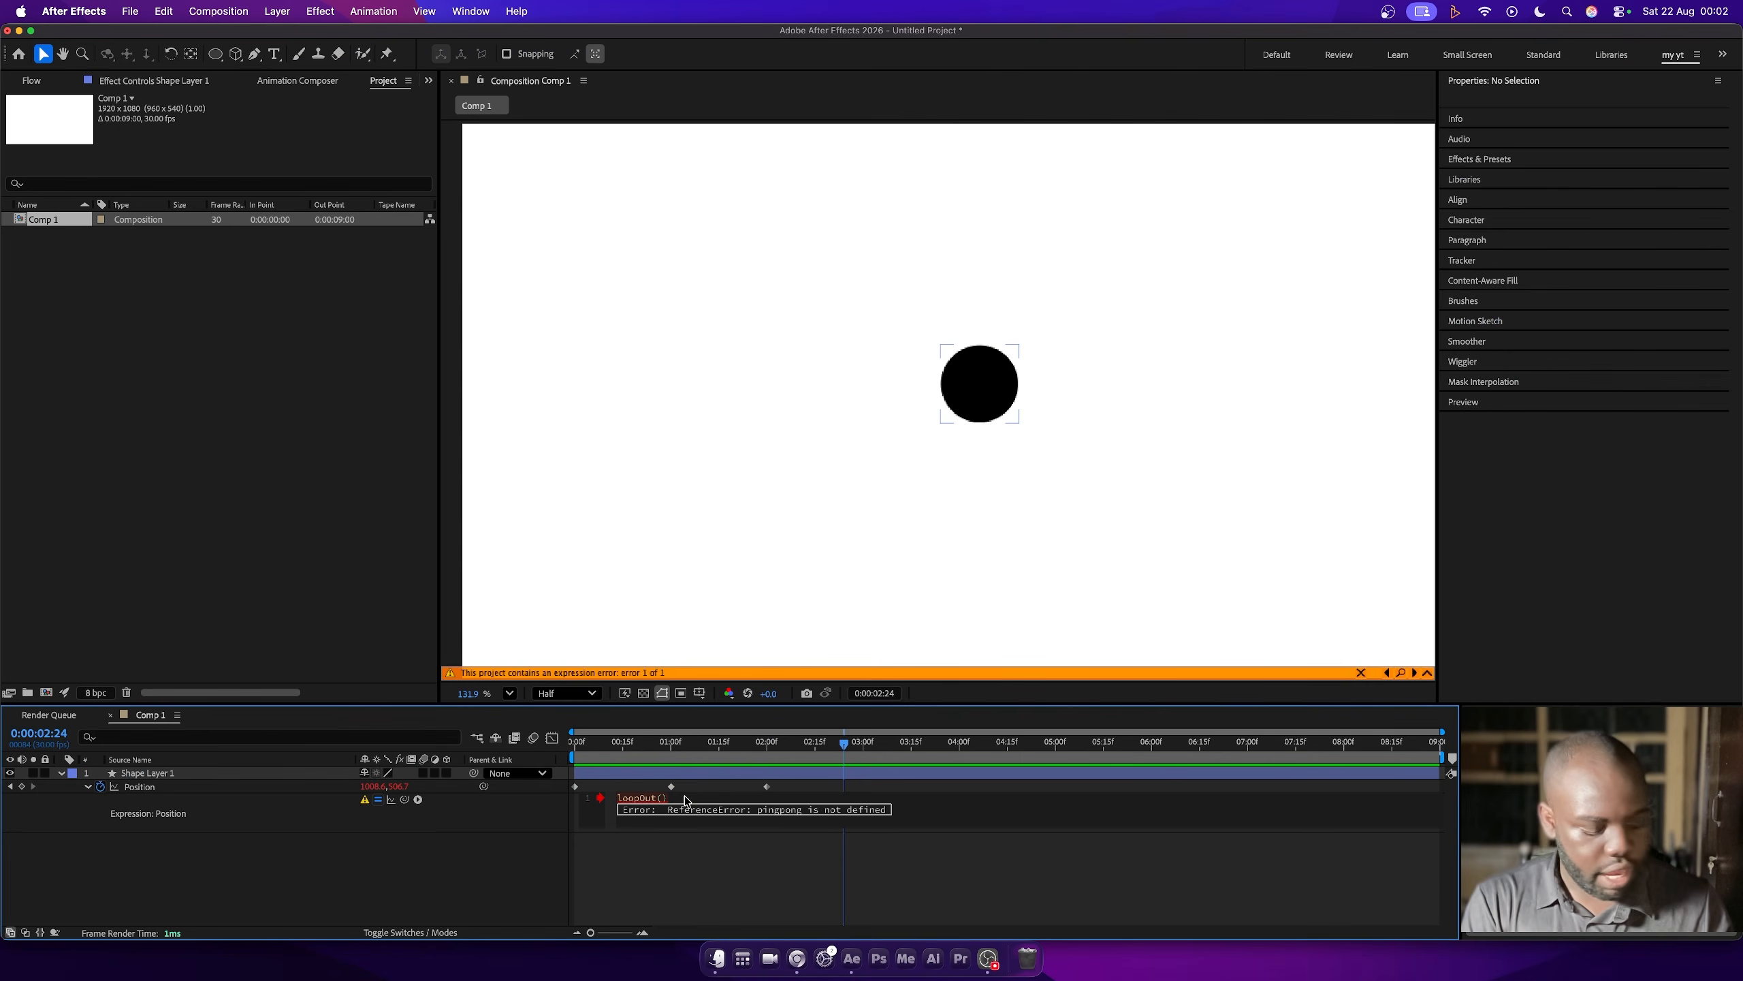
# - Complete the Position expression as loopOut("pingpong") and preview the back-and-forth motion from the first frame
pyautogui.write('"')
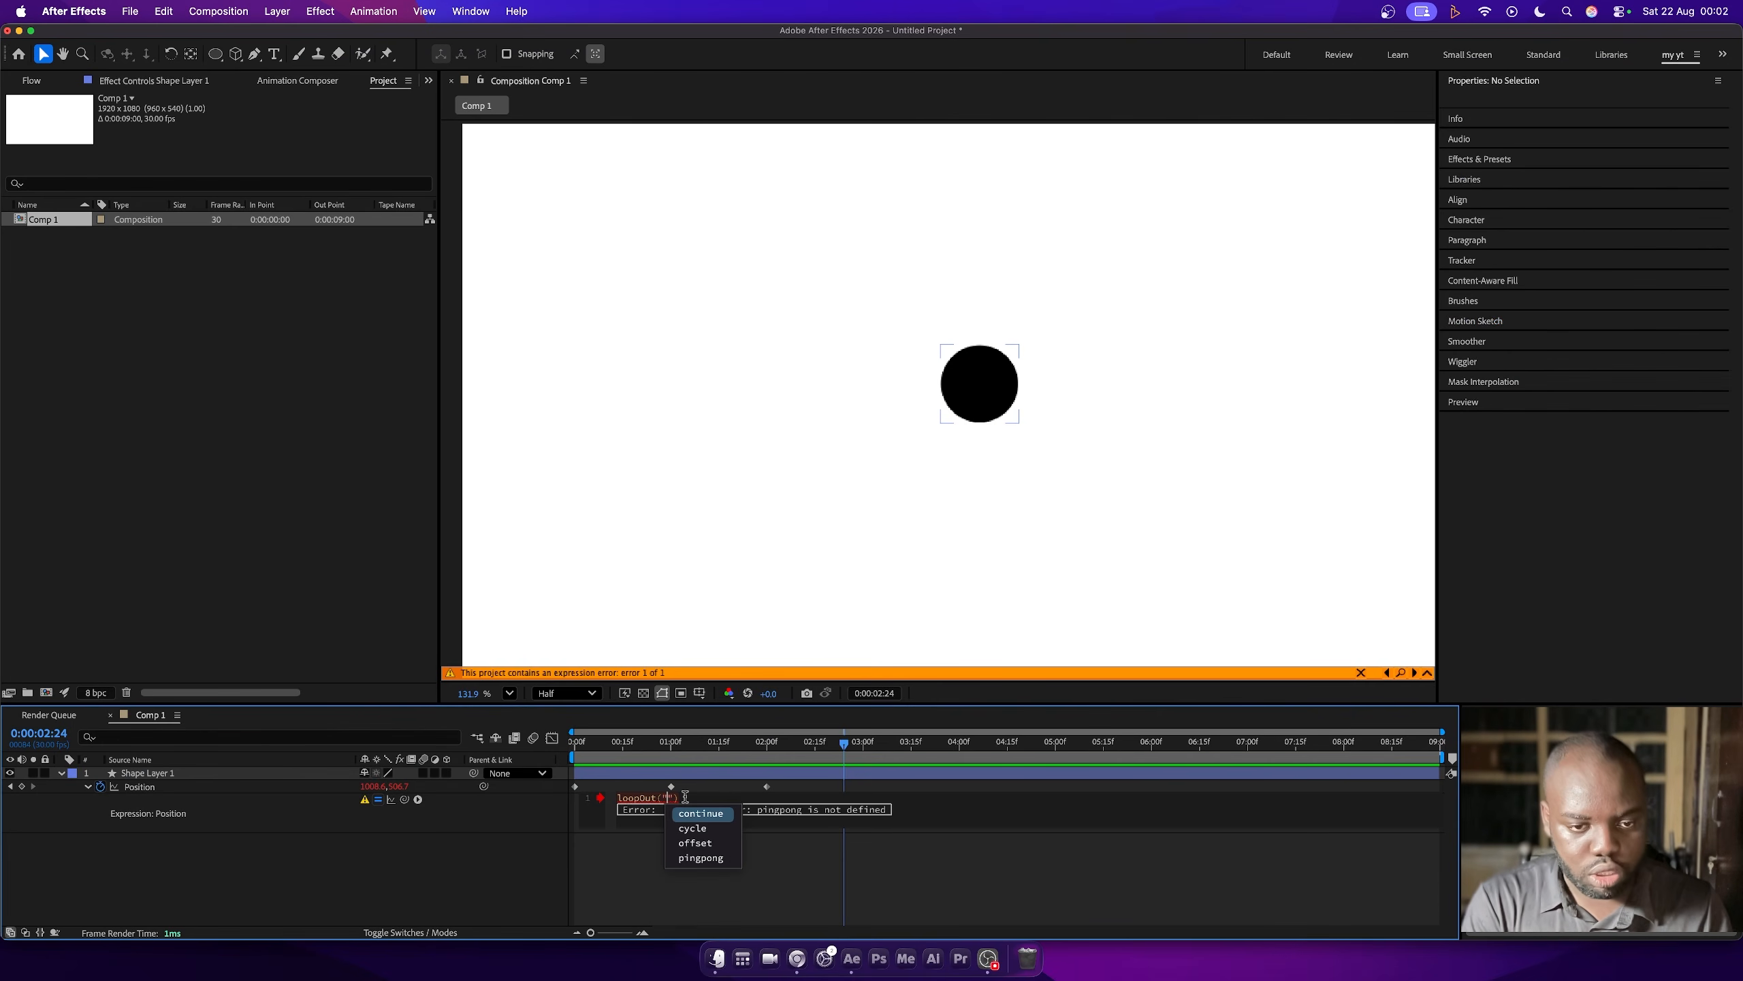
pyautogui.press('Down')
pyautogui.press('Down')
pyautogui.press('Down')
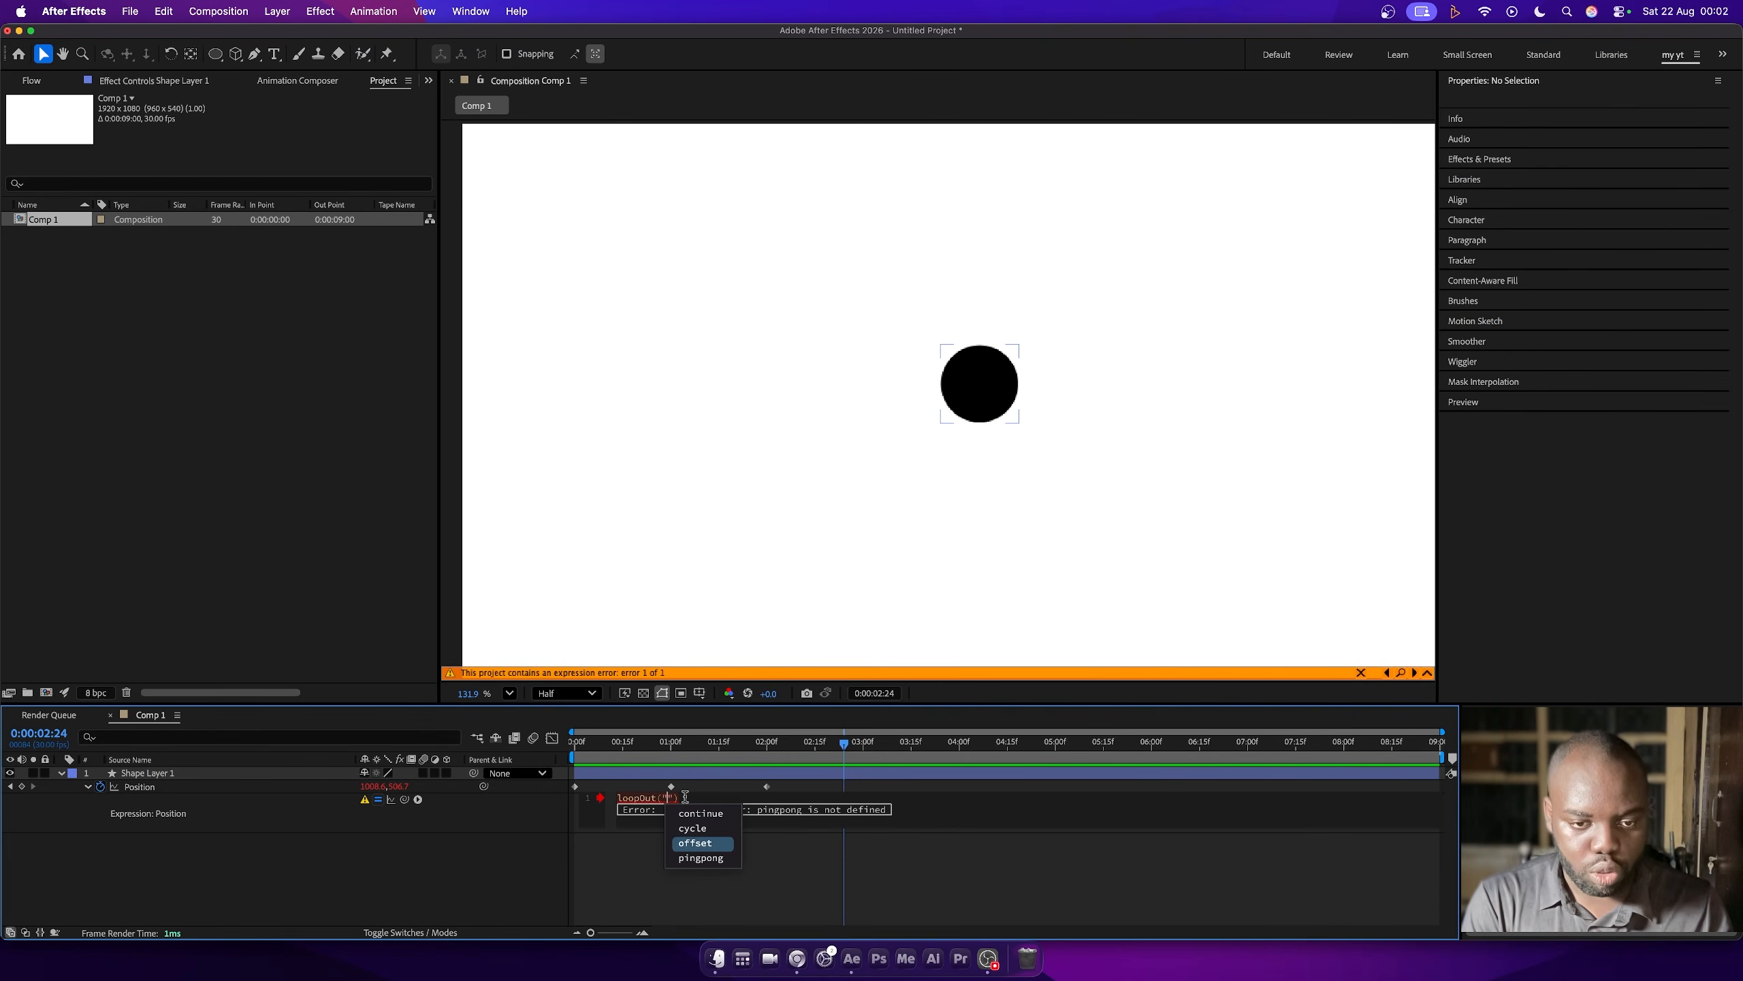
pyautogui.press('Return')
pyautogui.moveTo(628, 743); pyautogui.dragTo(533, 741)
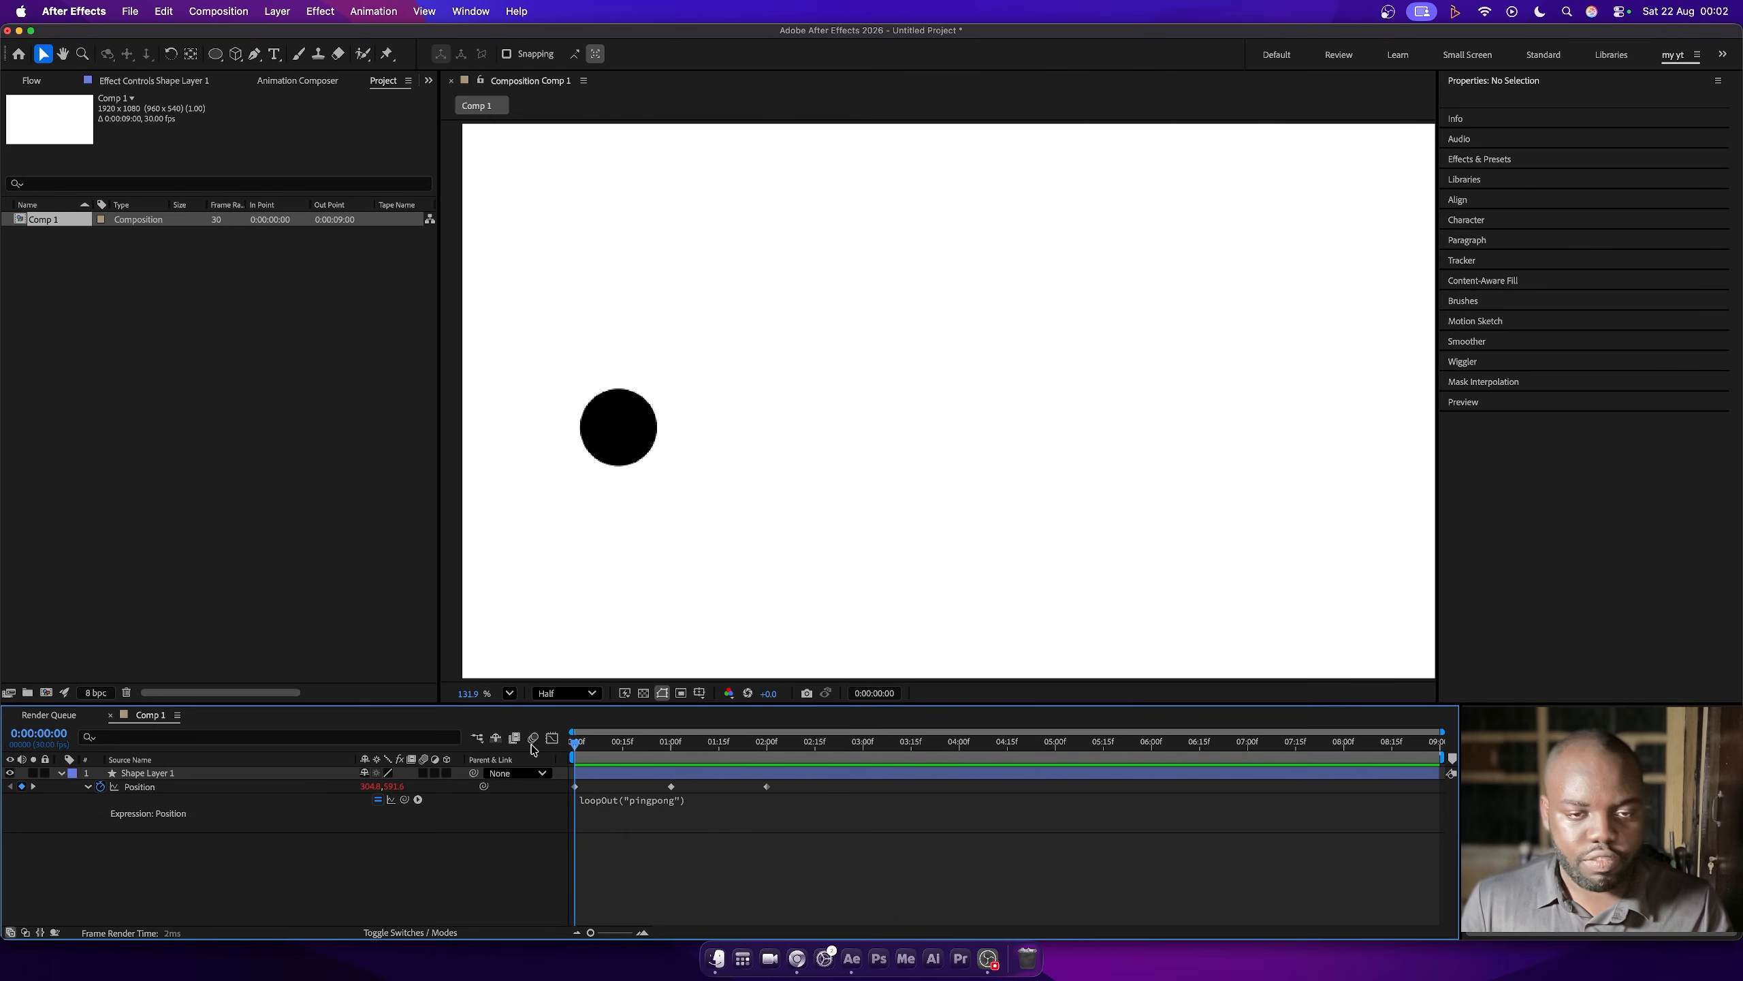
pyautogui.press('space')
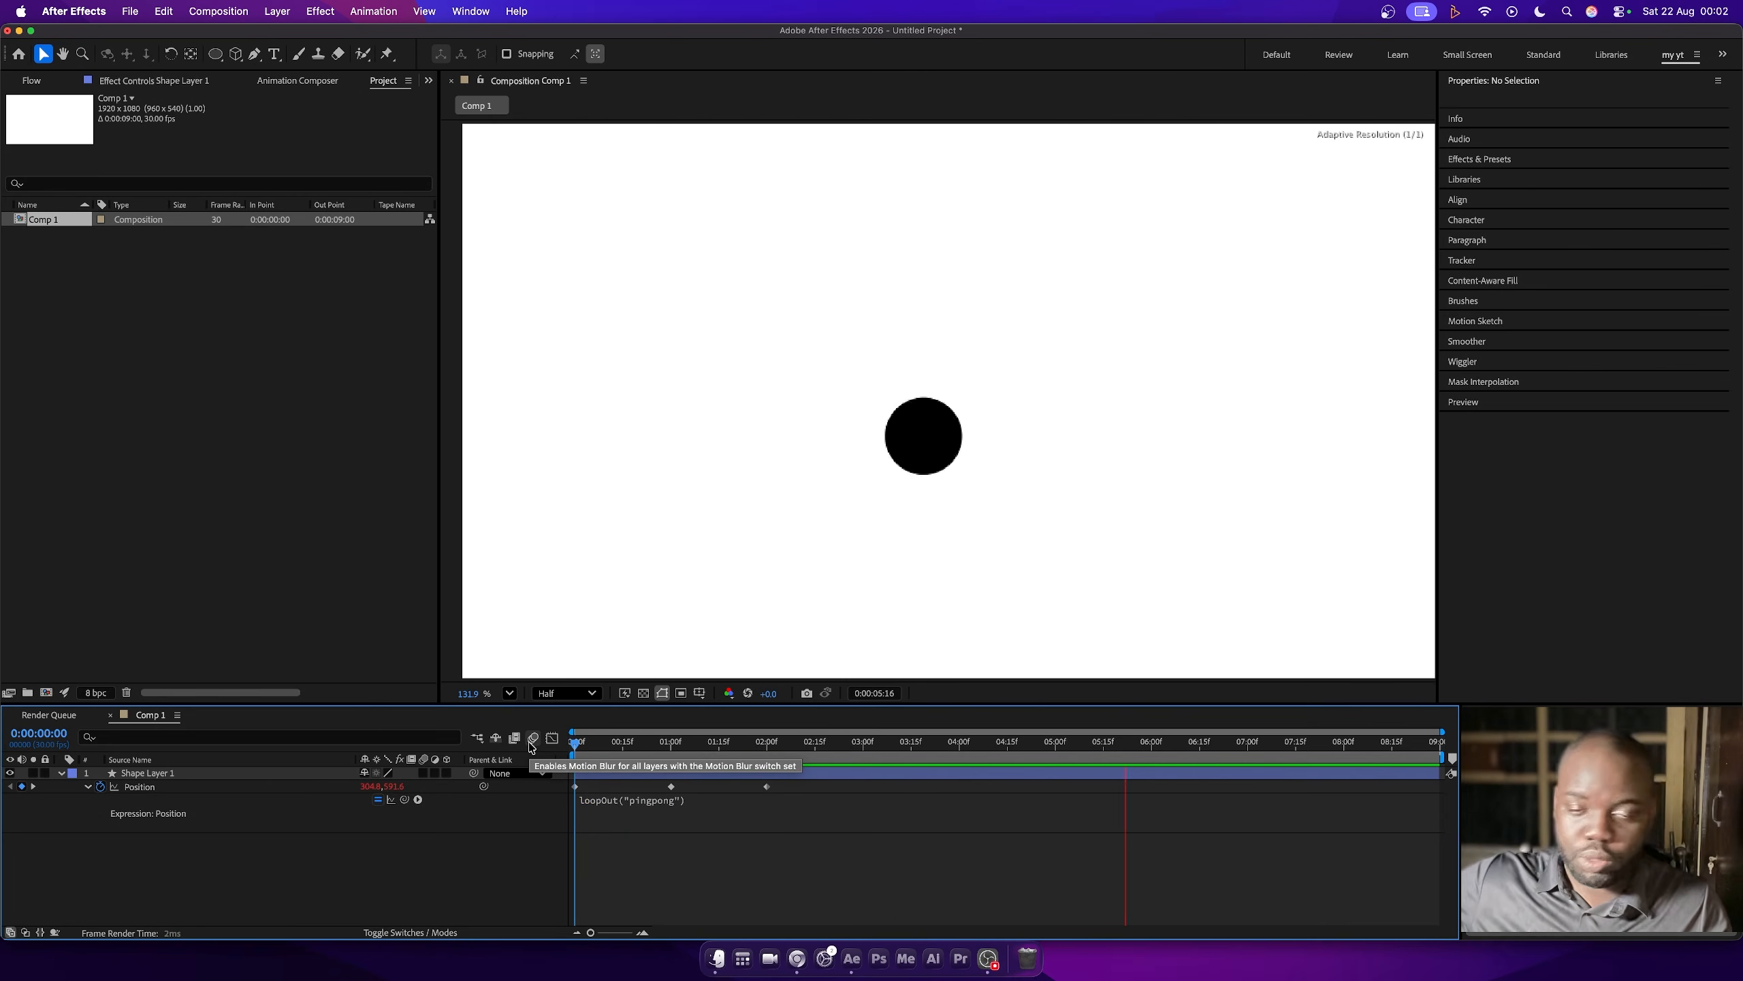
pyautogui.press('space')
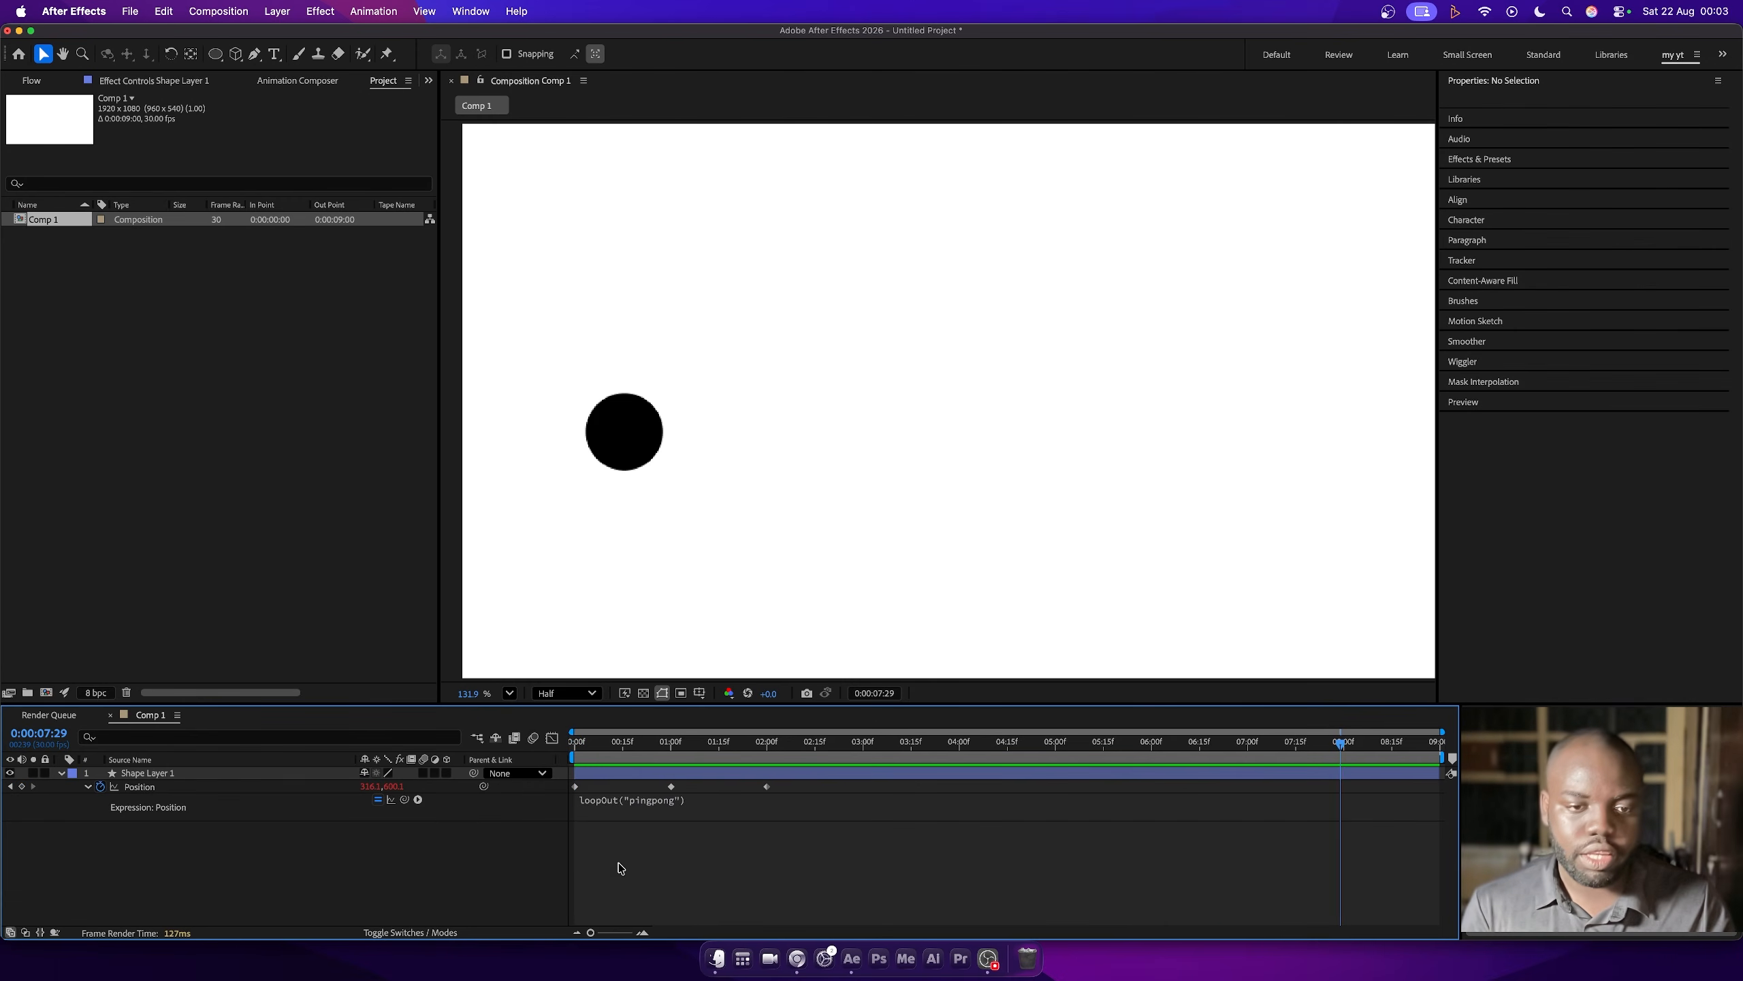
# - Extend Shape Layer 1's Position expression to loopOut("pingpong", numKeys = 1) and preview it from the first frame
pyautogui.click(661, 809)
pyautogui.click(720, 800)
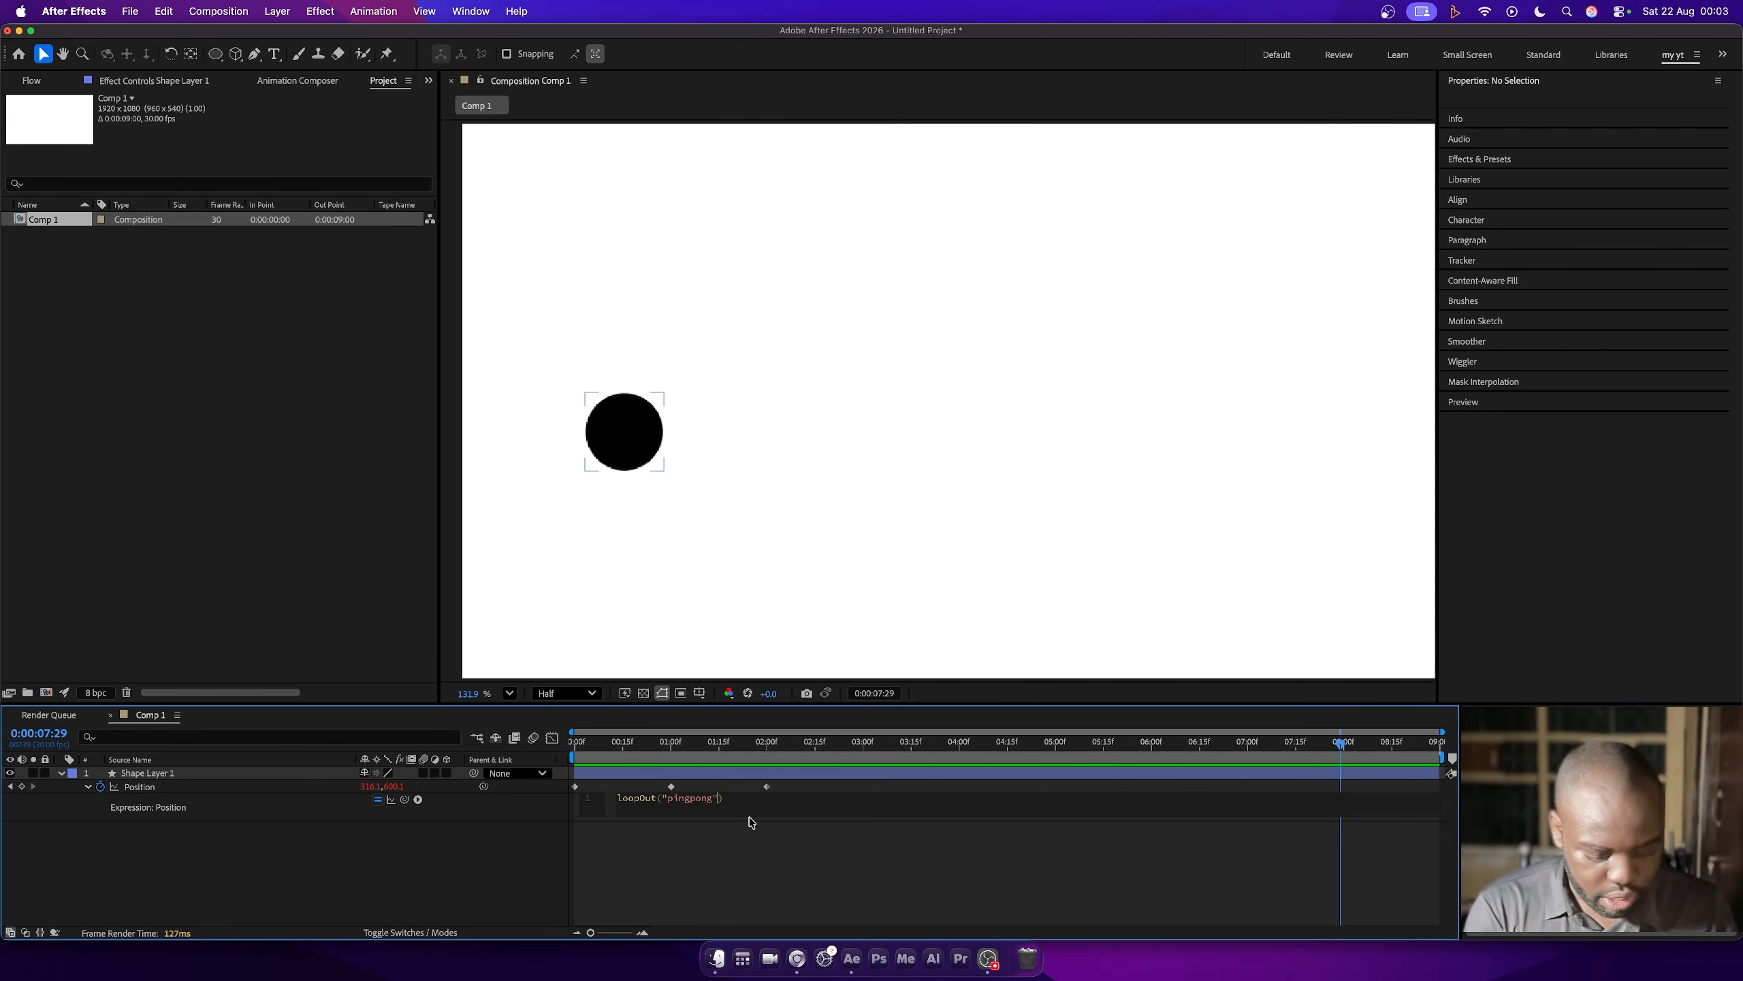
pyautogui.write(', n')
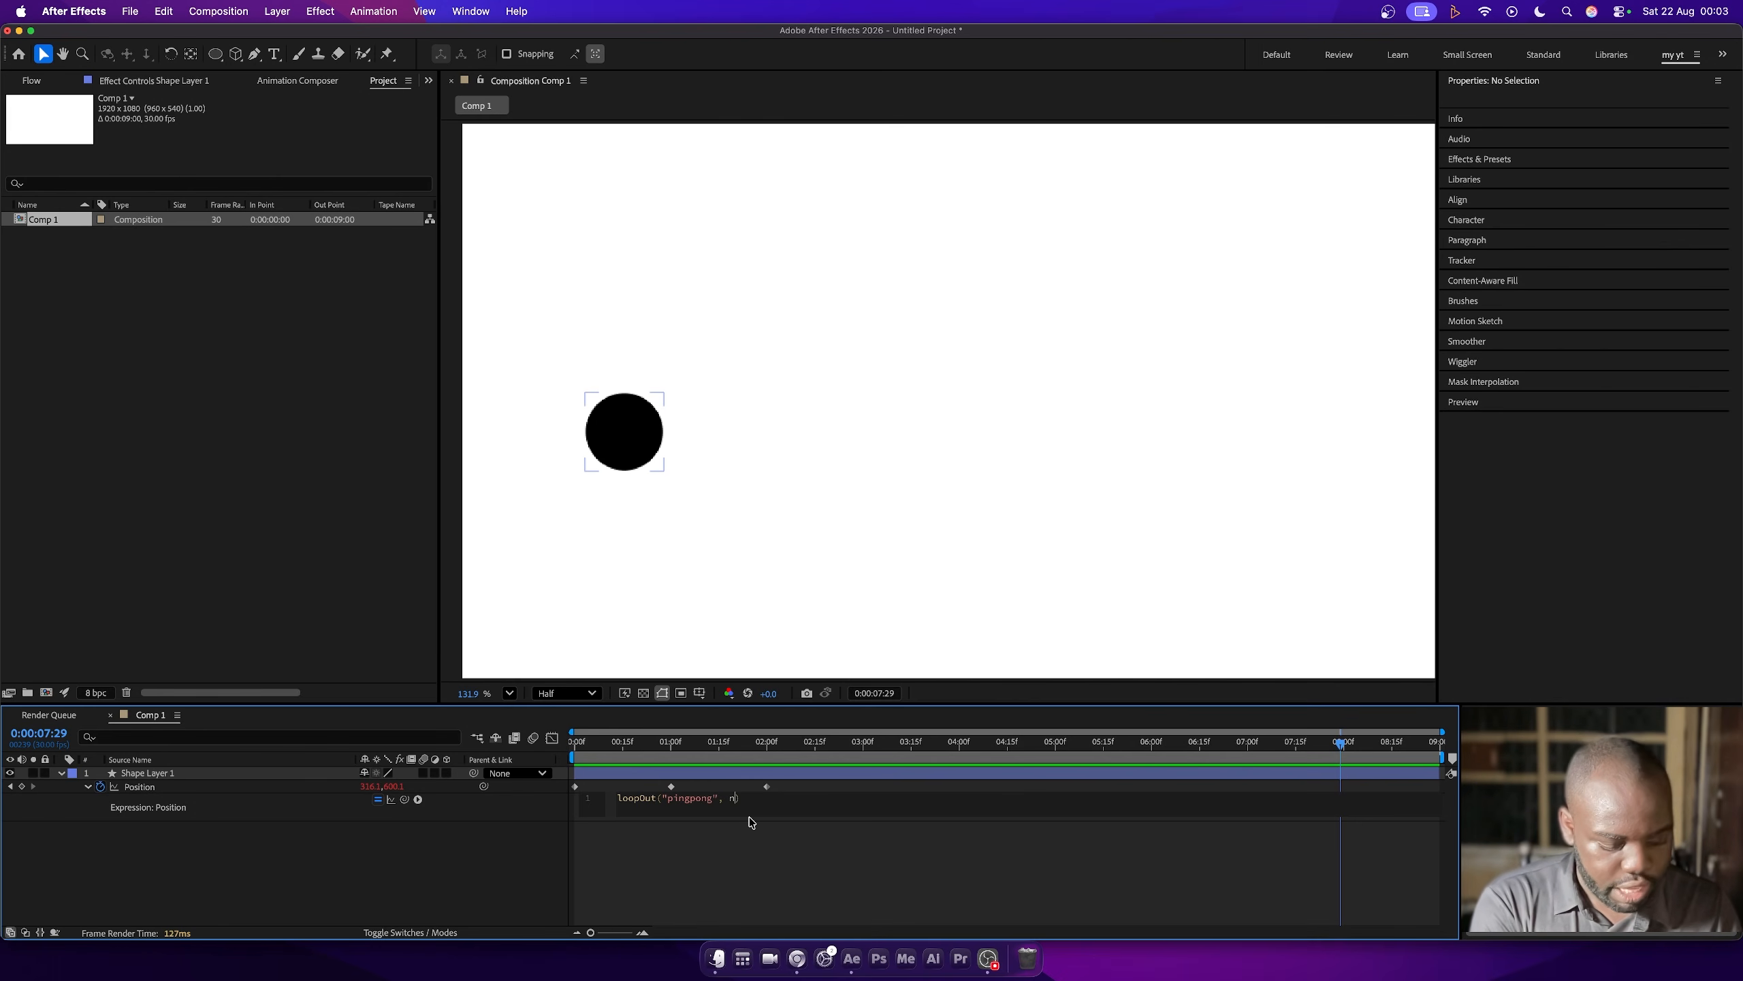
pyautogui.write('umKeys = 1')
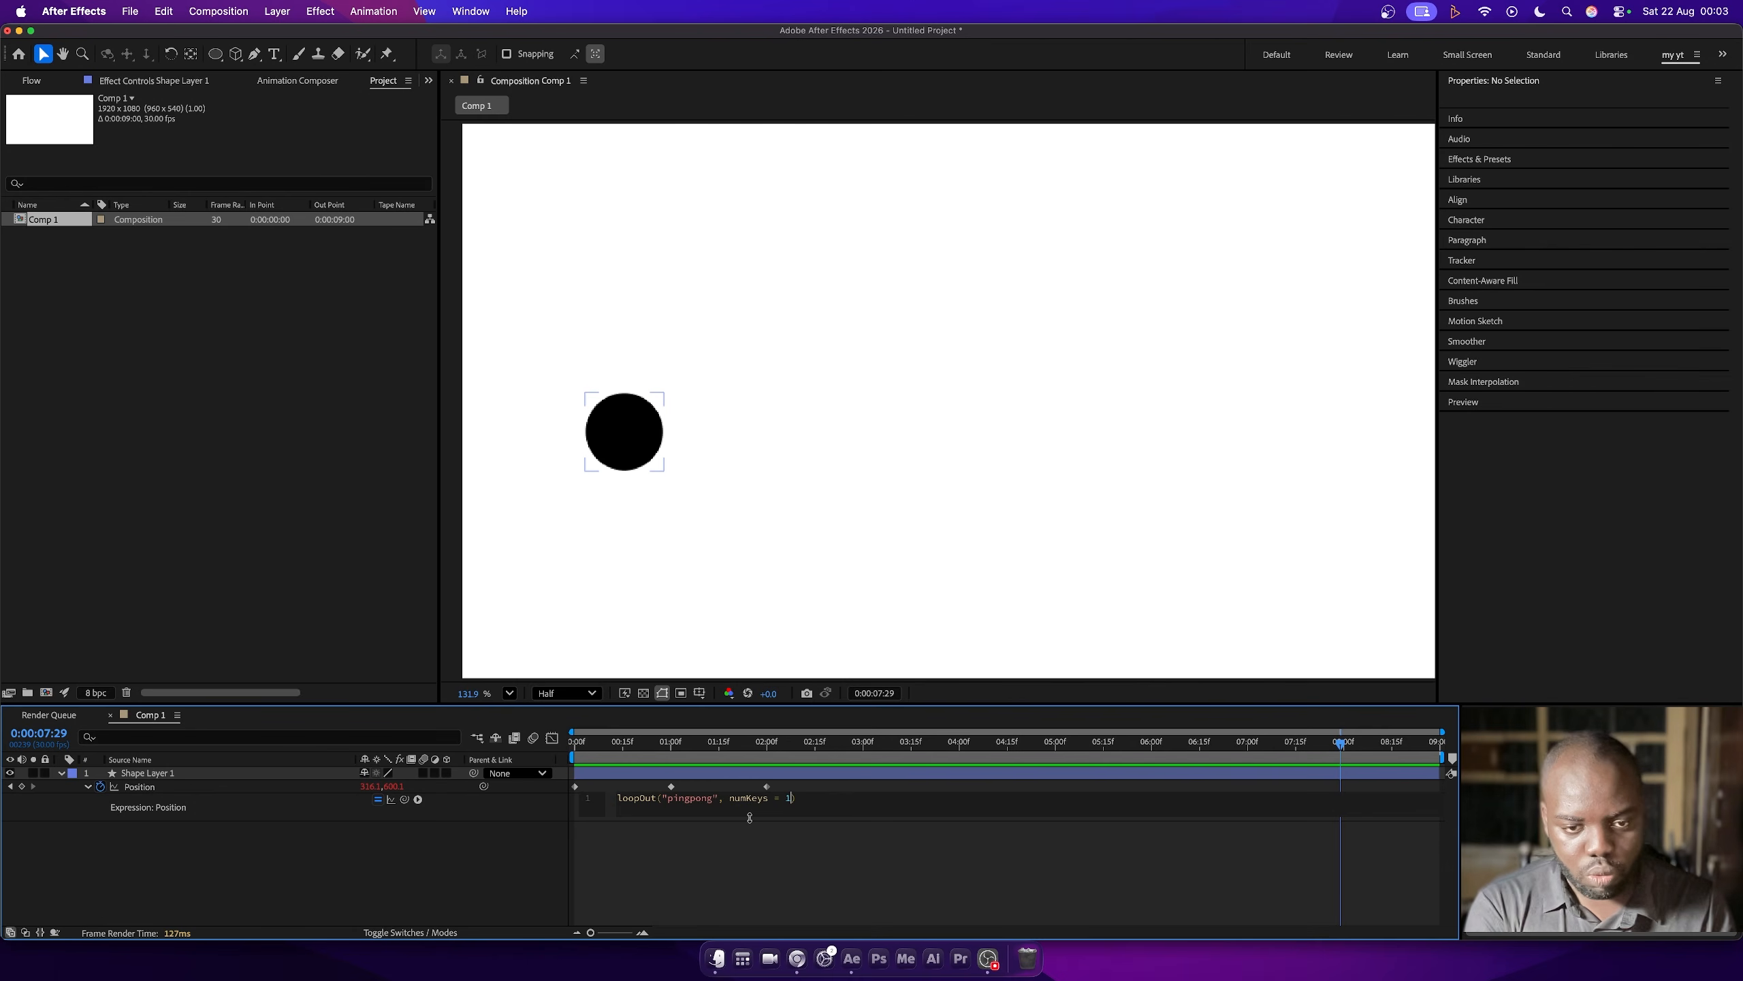
pyautogui.moveTo(652, 745); pyautogui.dragTo(509, 770)
pyautogui.press('space')
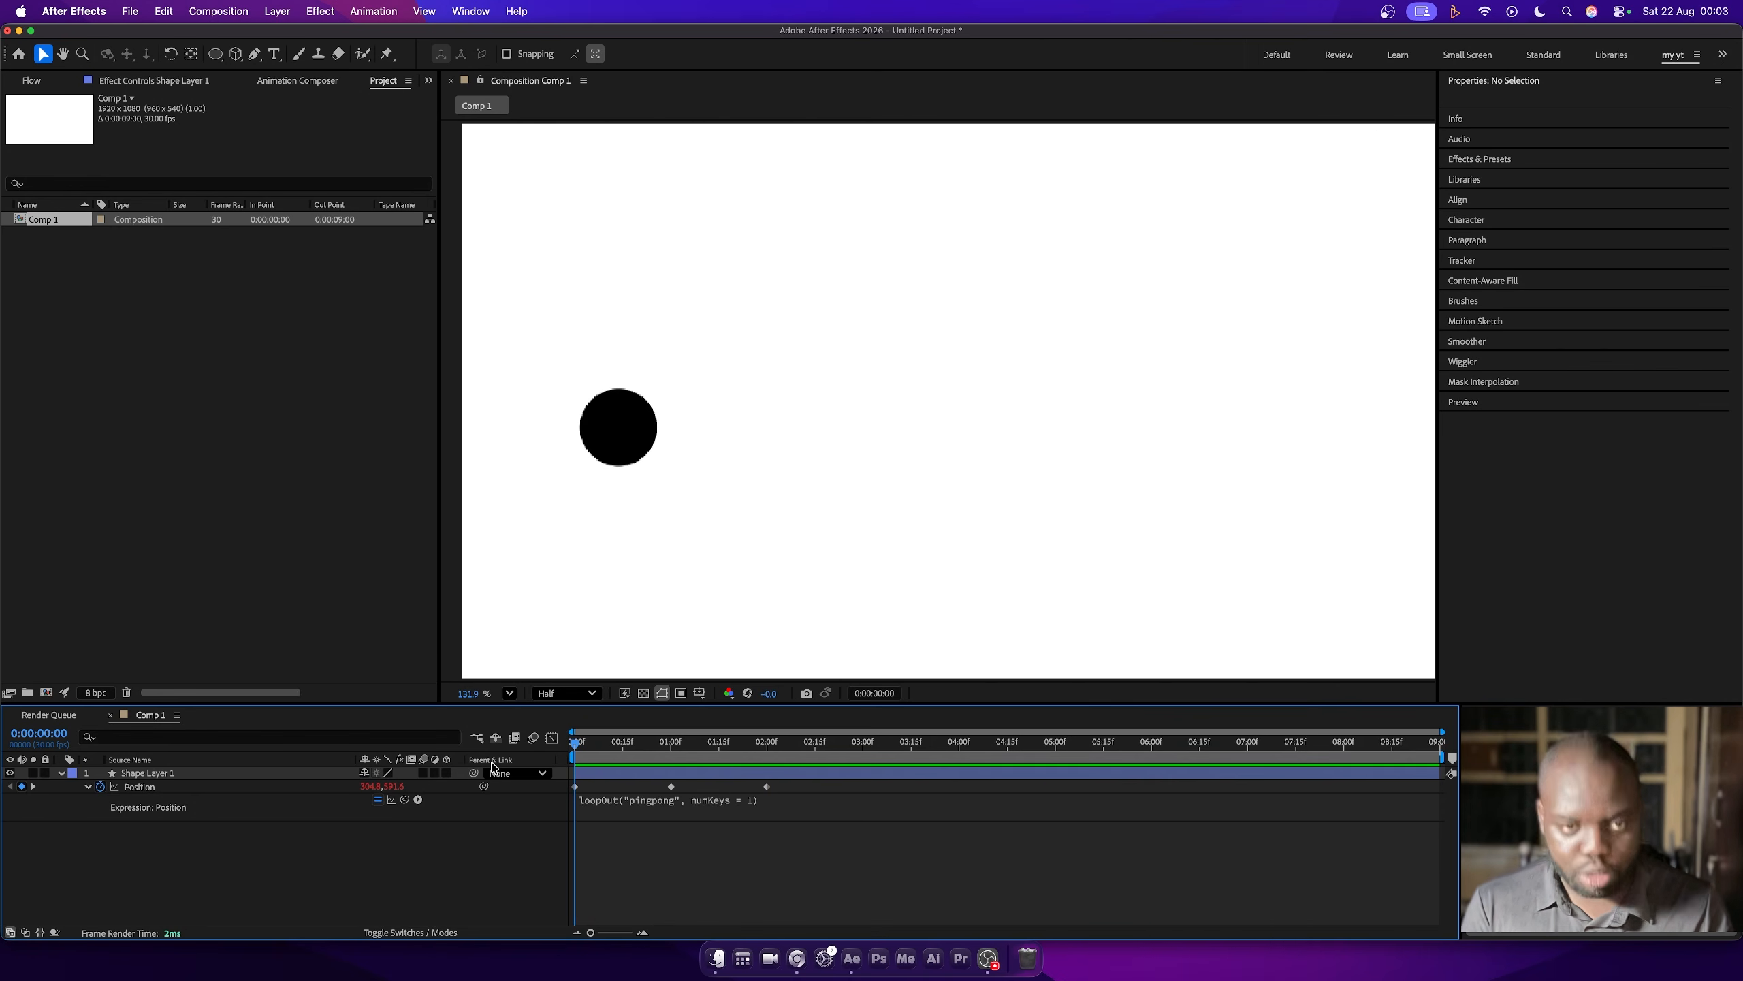
pyautogui.press('space')
pyautogui.press('space')
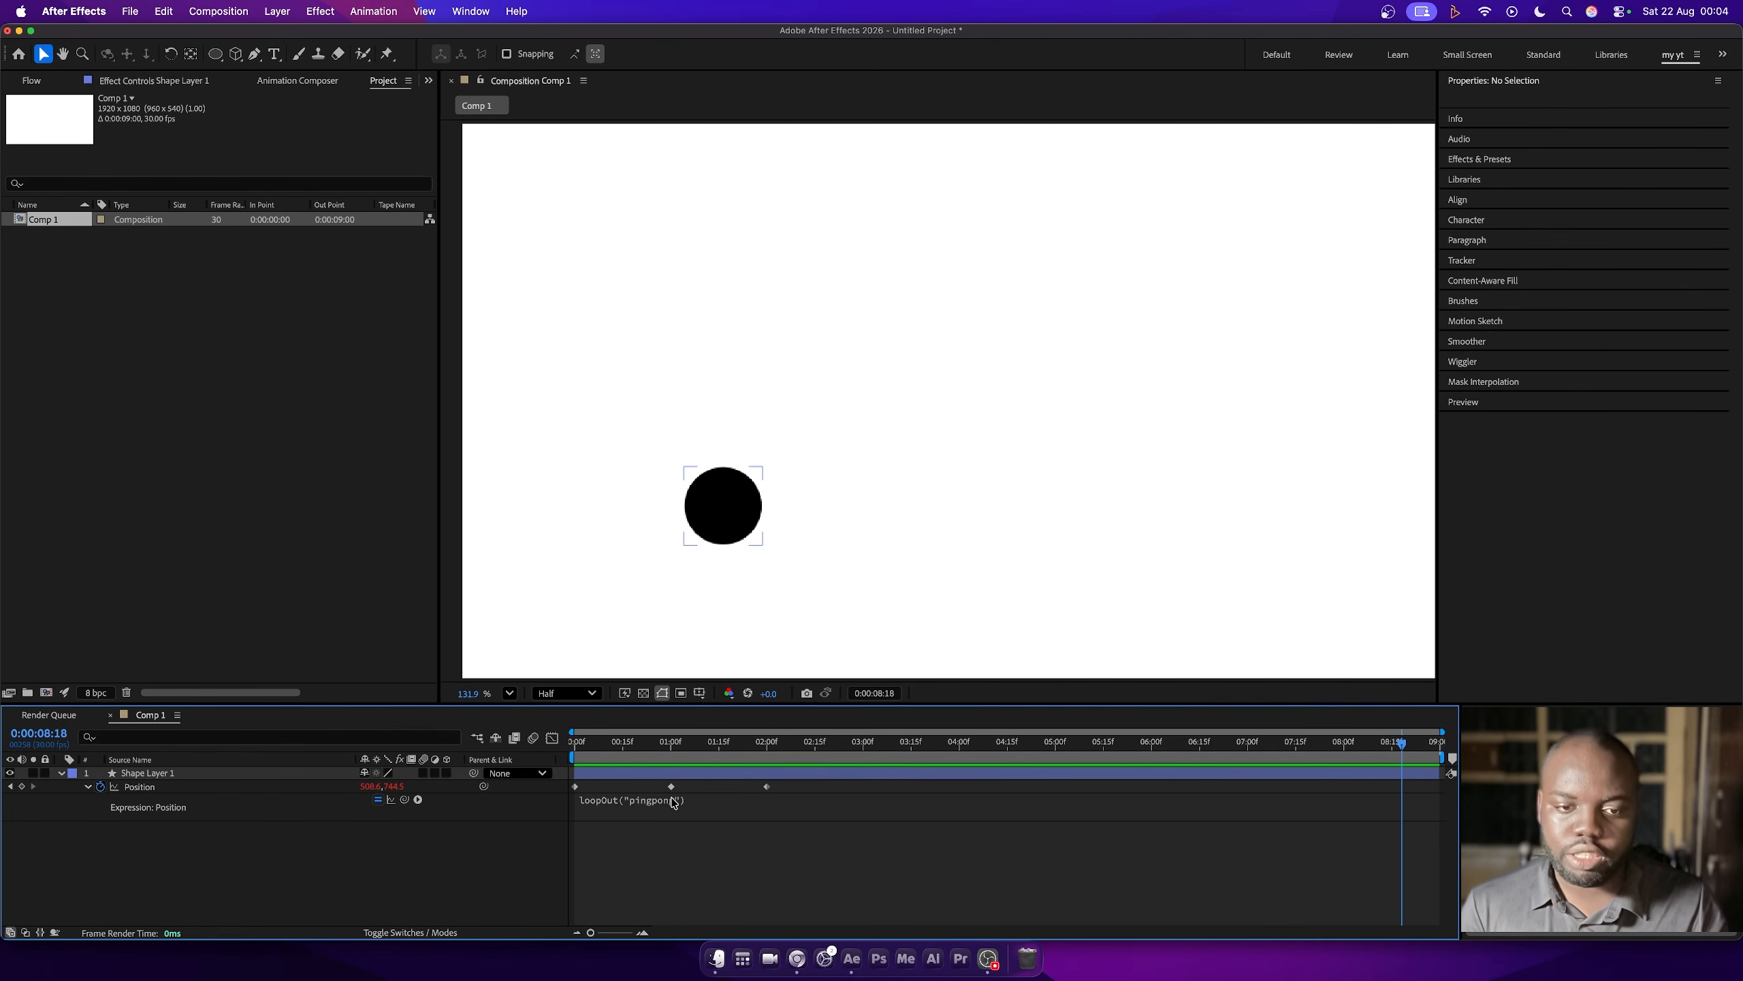
# - Change Shape Layer 1's Position expression to loopOut("offset") and preview the motion from the first frame
pyautogui.click(674, 802)
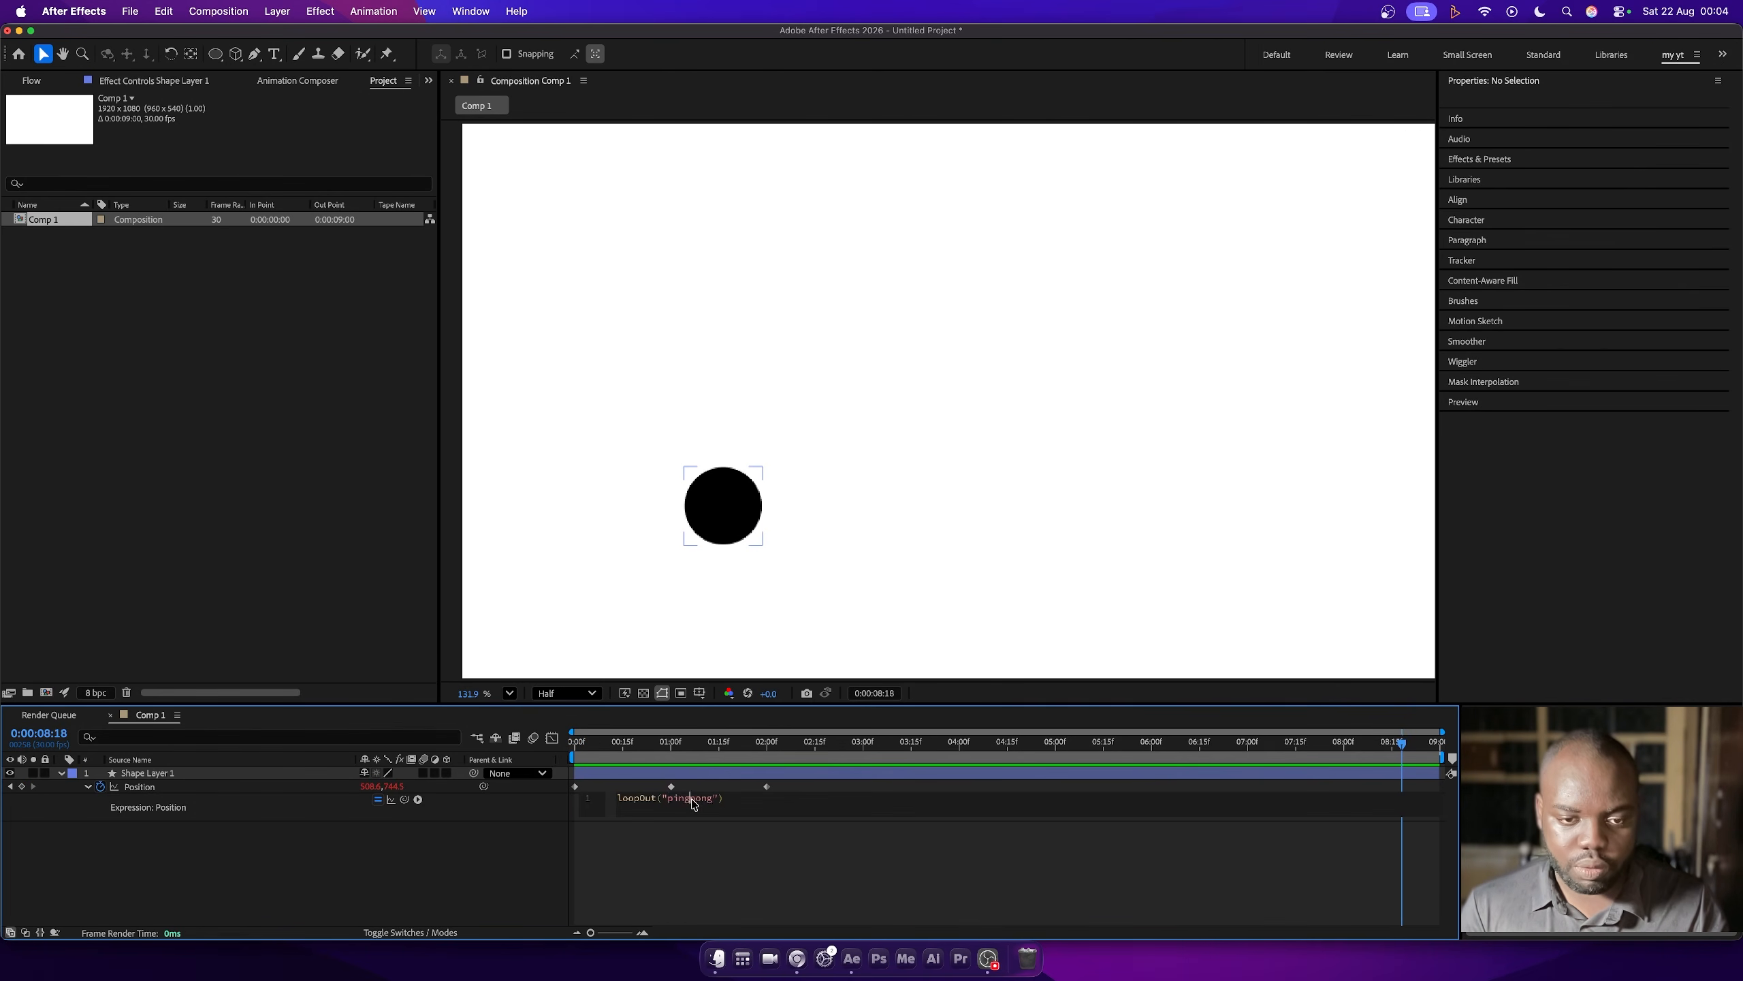
pyautogui.write('of')
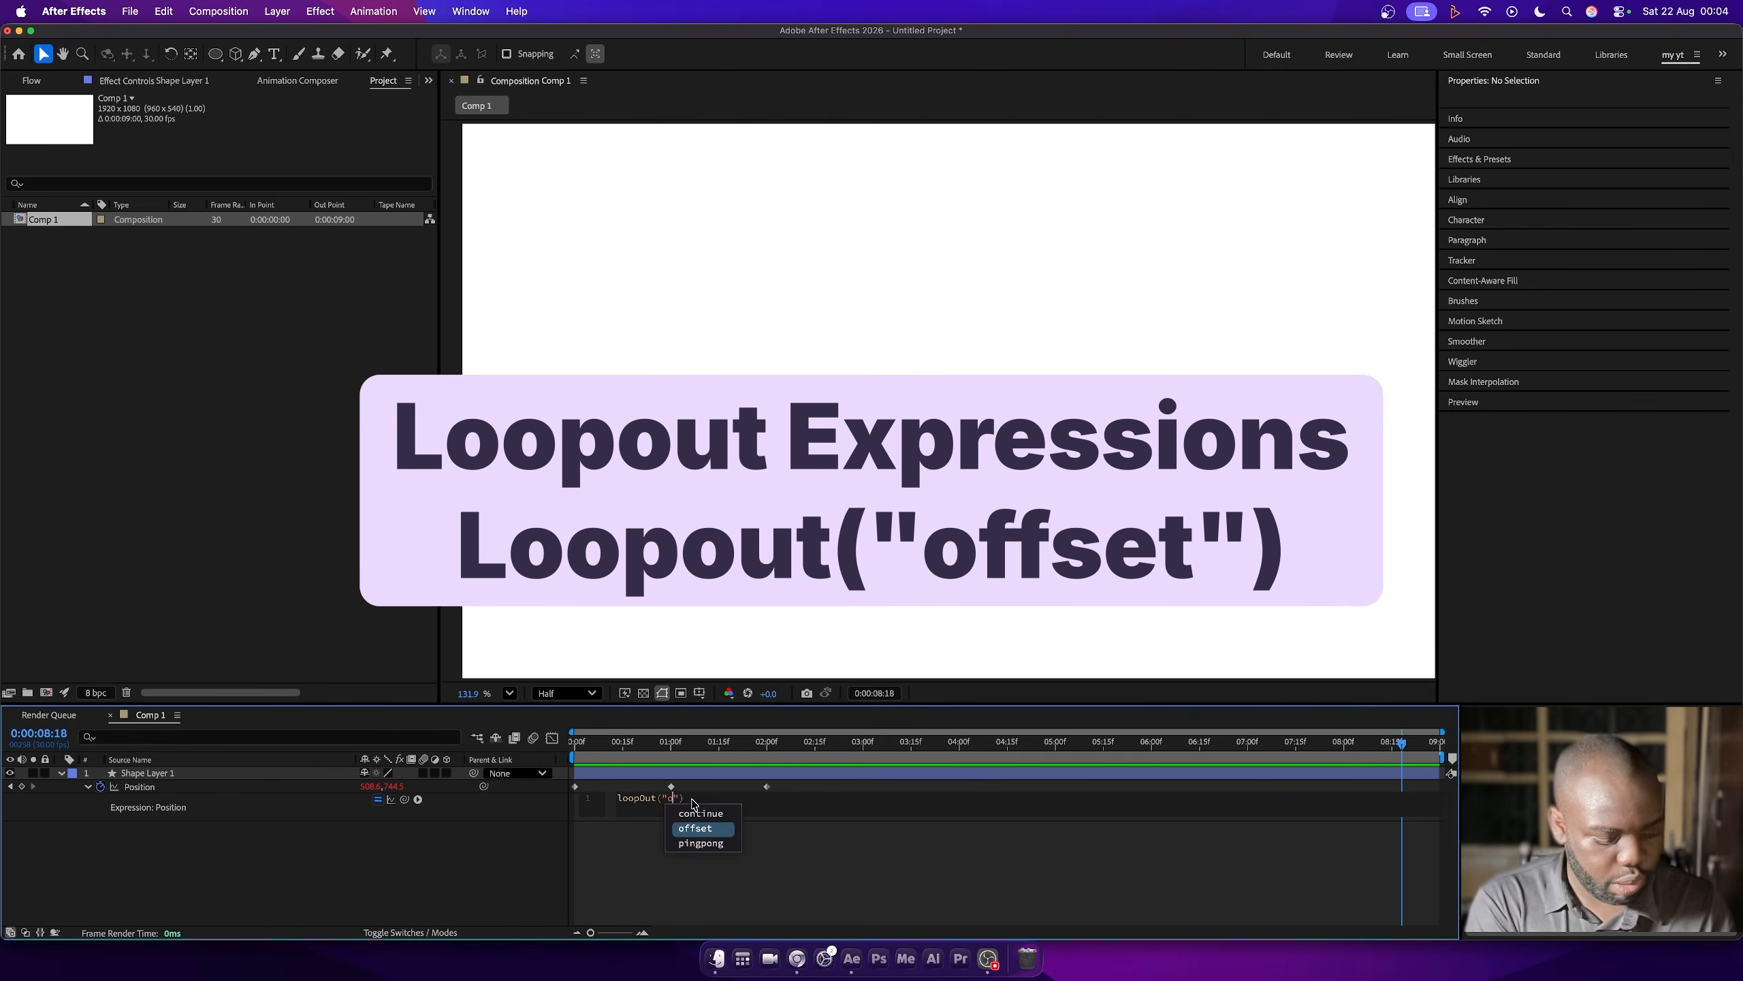
pyautogui.press('space')
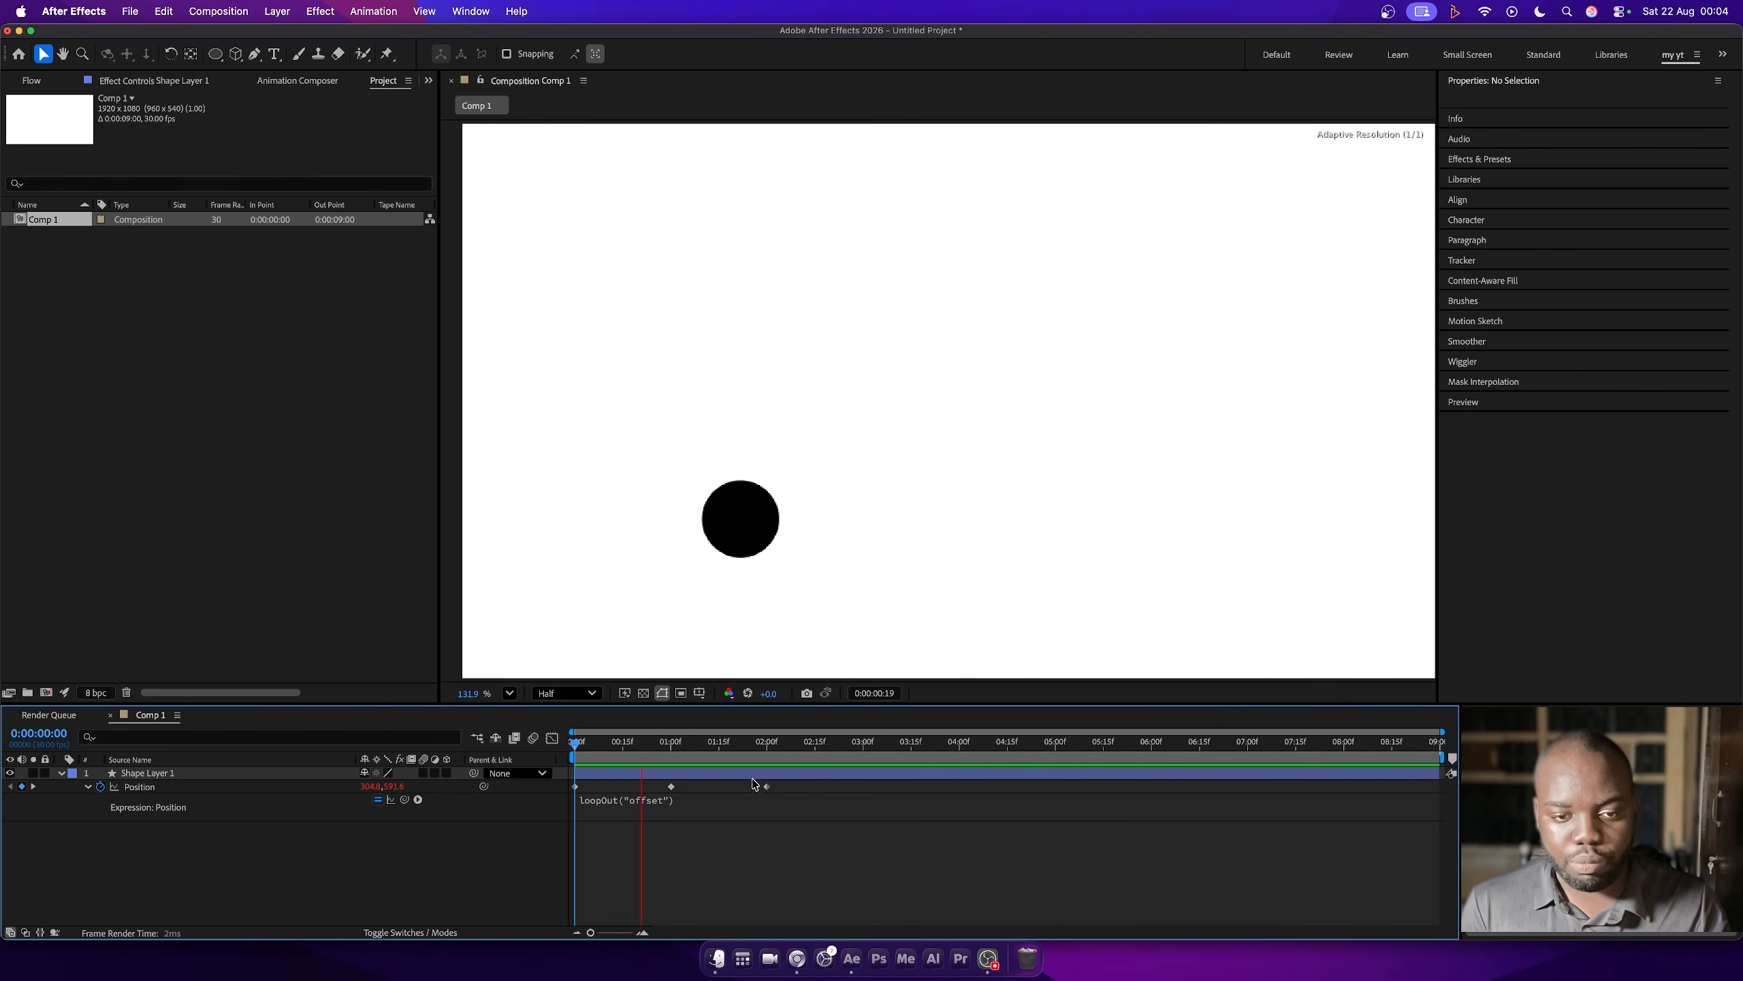
pyautogui.press('space')
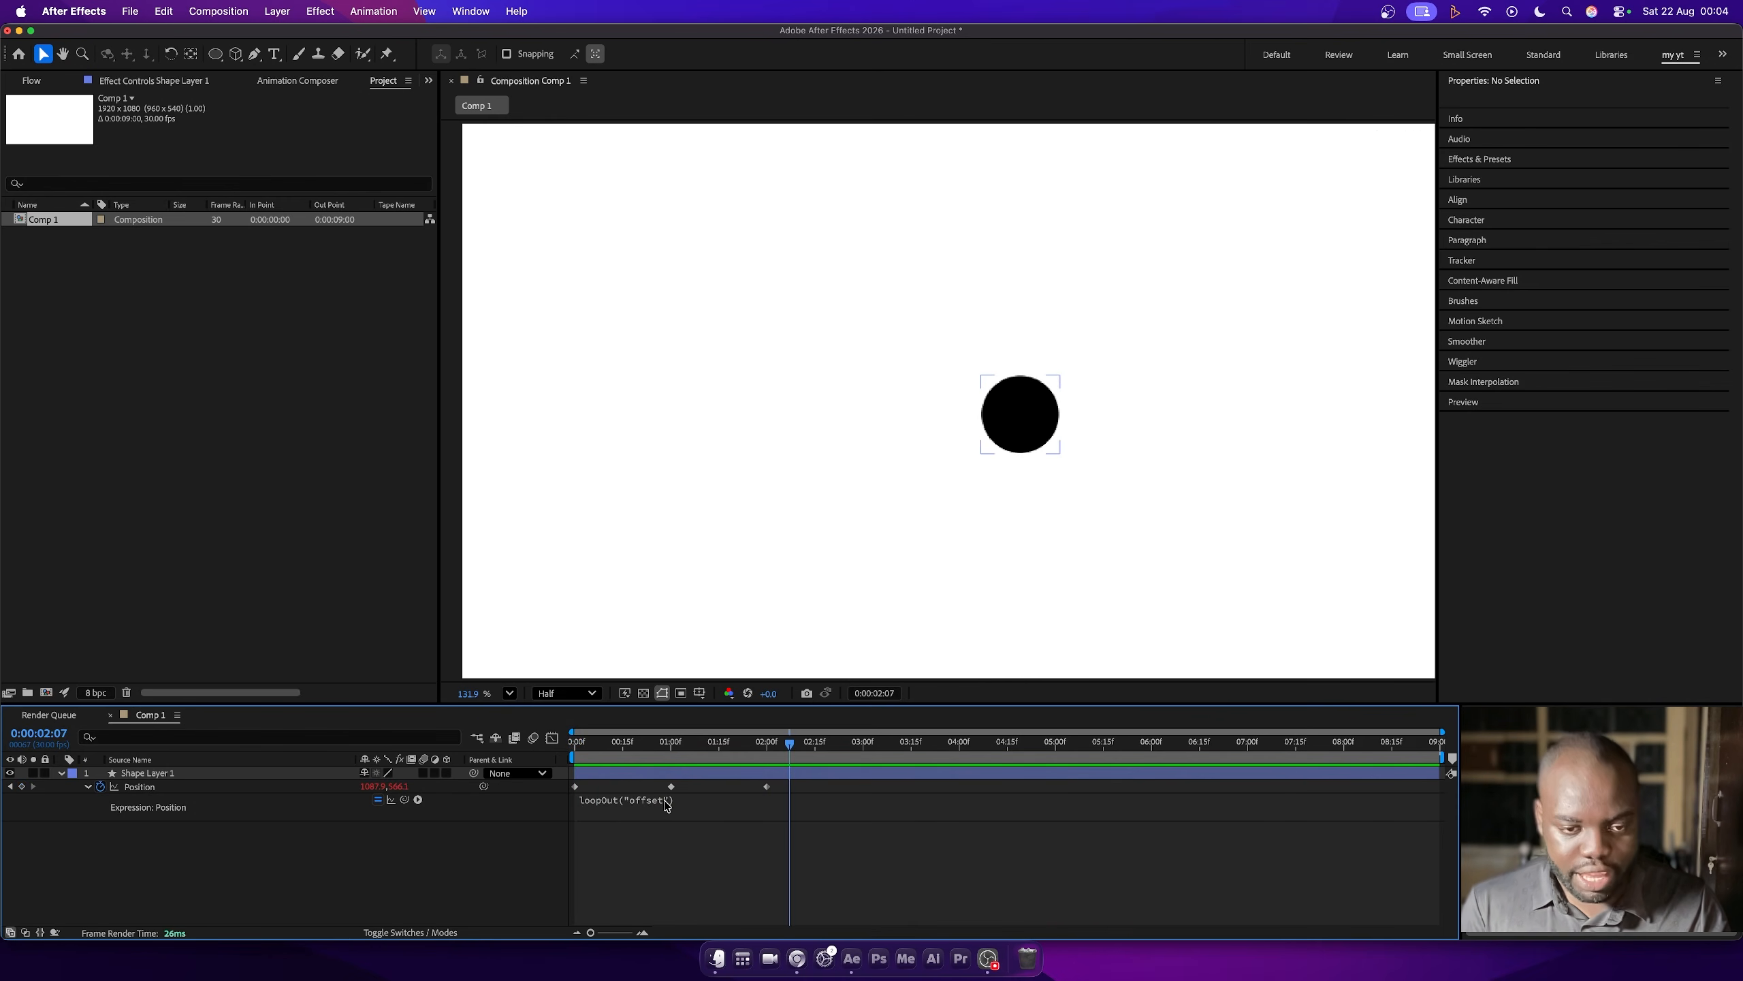
# - Extend Shape Layer 1's Position expression to loopOut("offset", numKeys = -1), preview it from the first frame and scrub through the motion
pyautogui.click(666, 802)
pyautogui.click(706, 804)
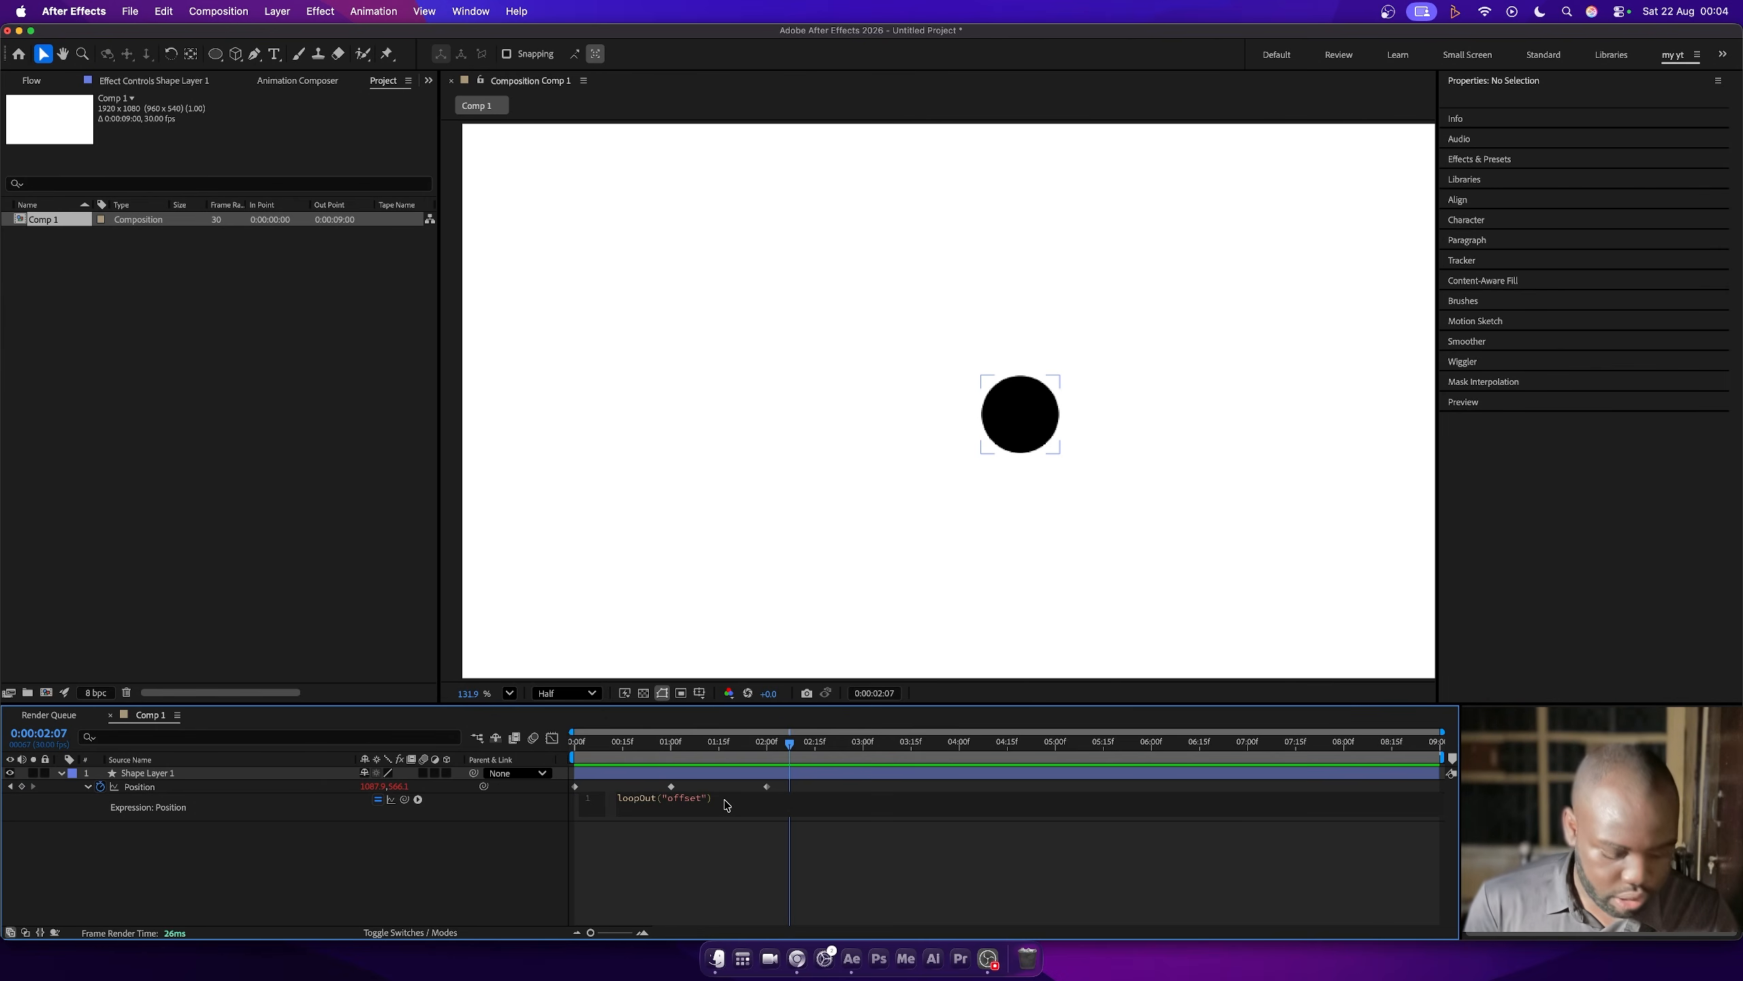
pyautogui.write(', numKeys')
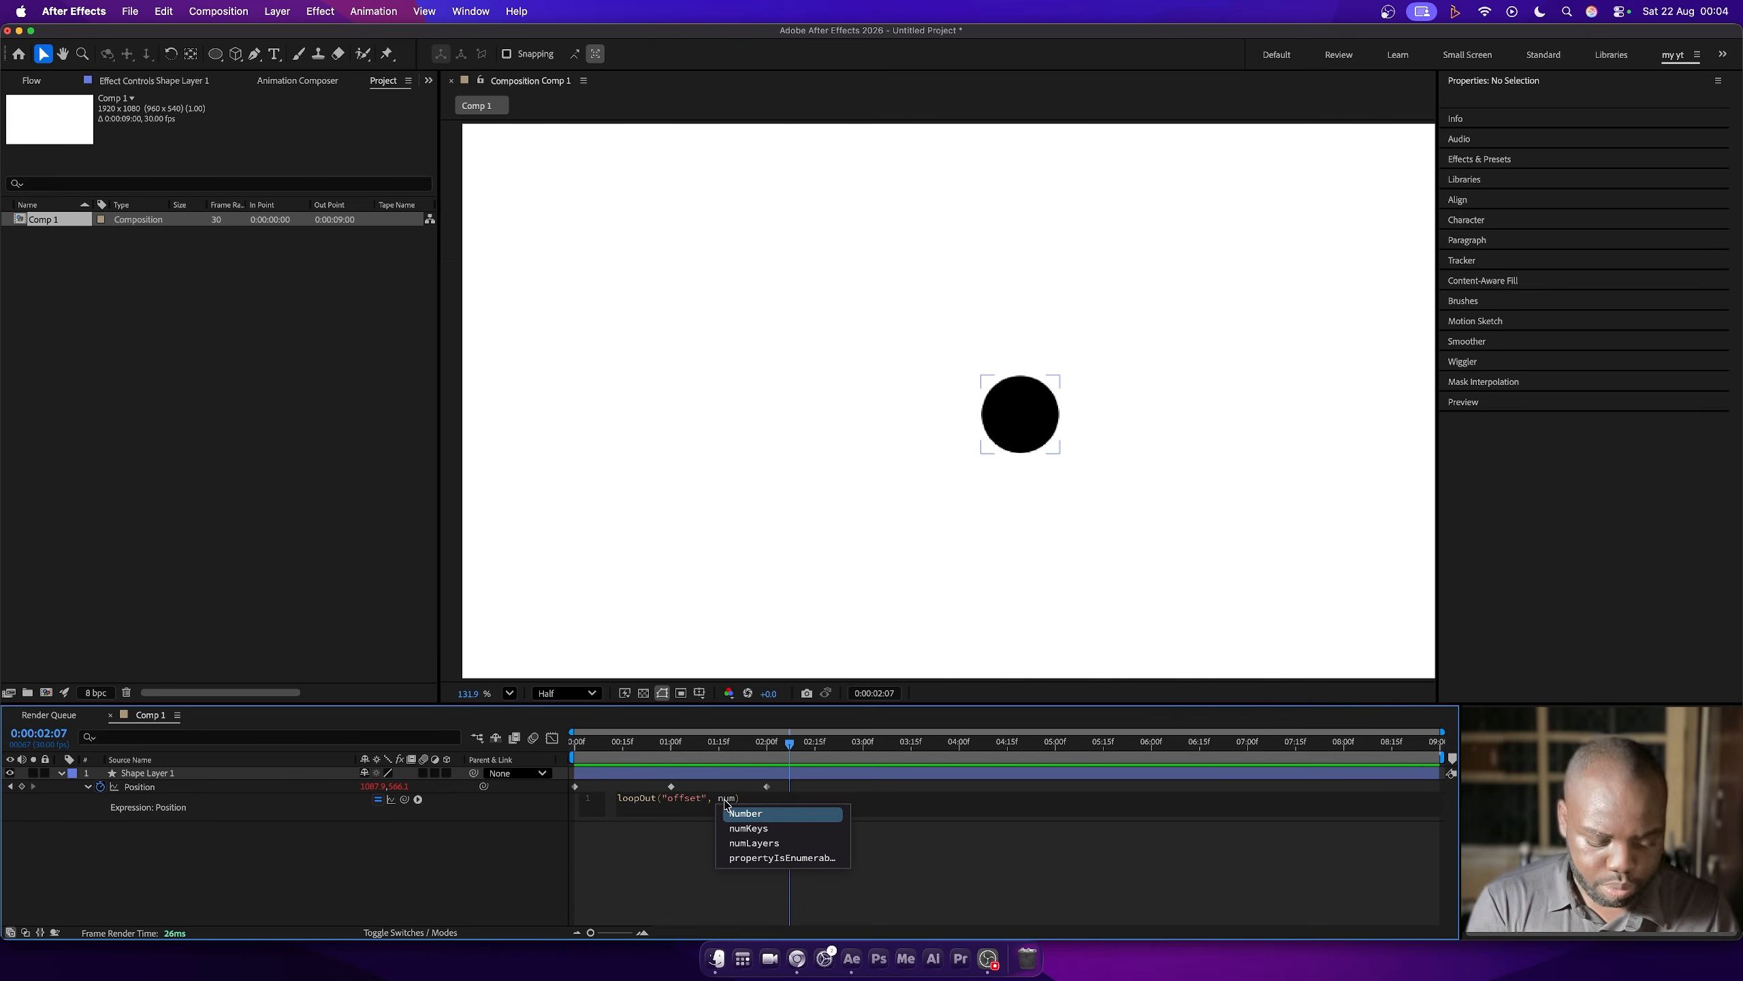
pyautogui.press('Down')
pyautogui.press('Return')
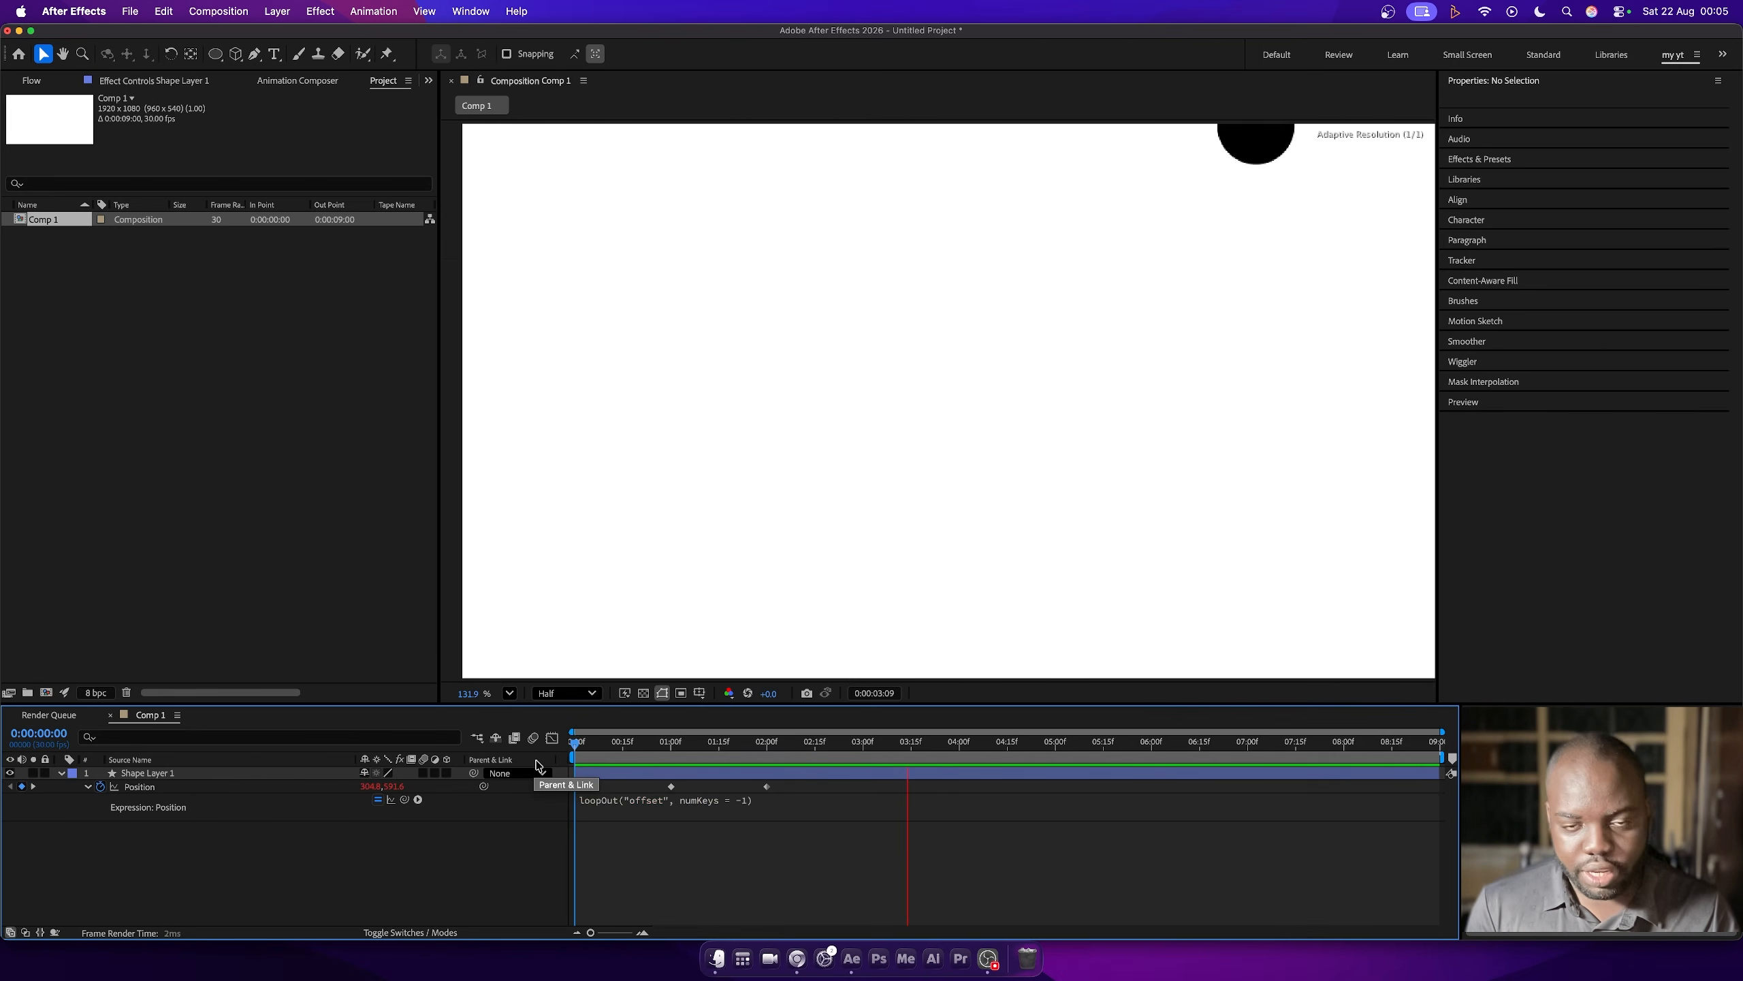
pyautogui.press('space')
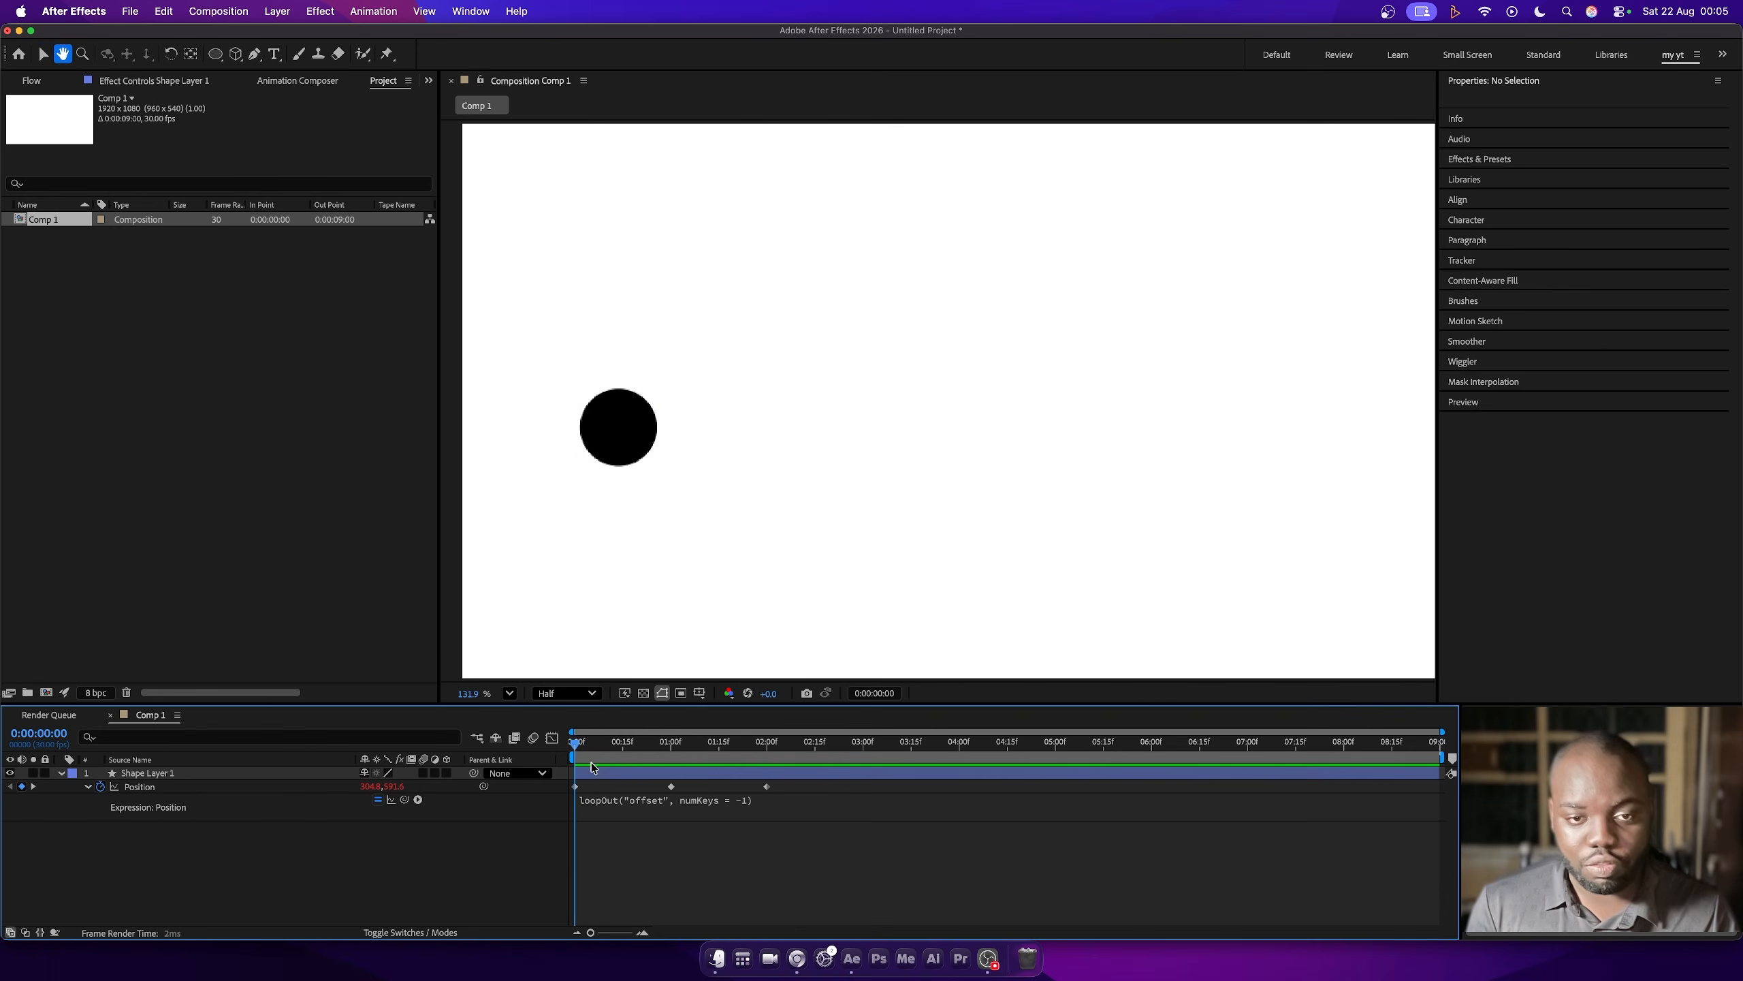
pyautogui.press('space')
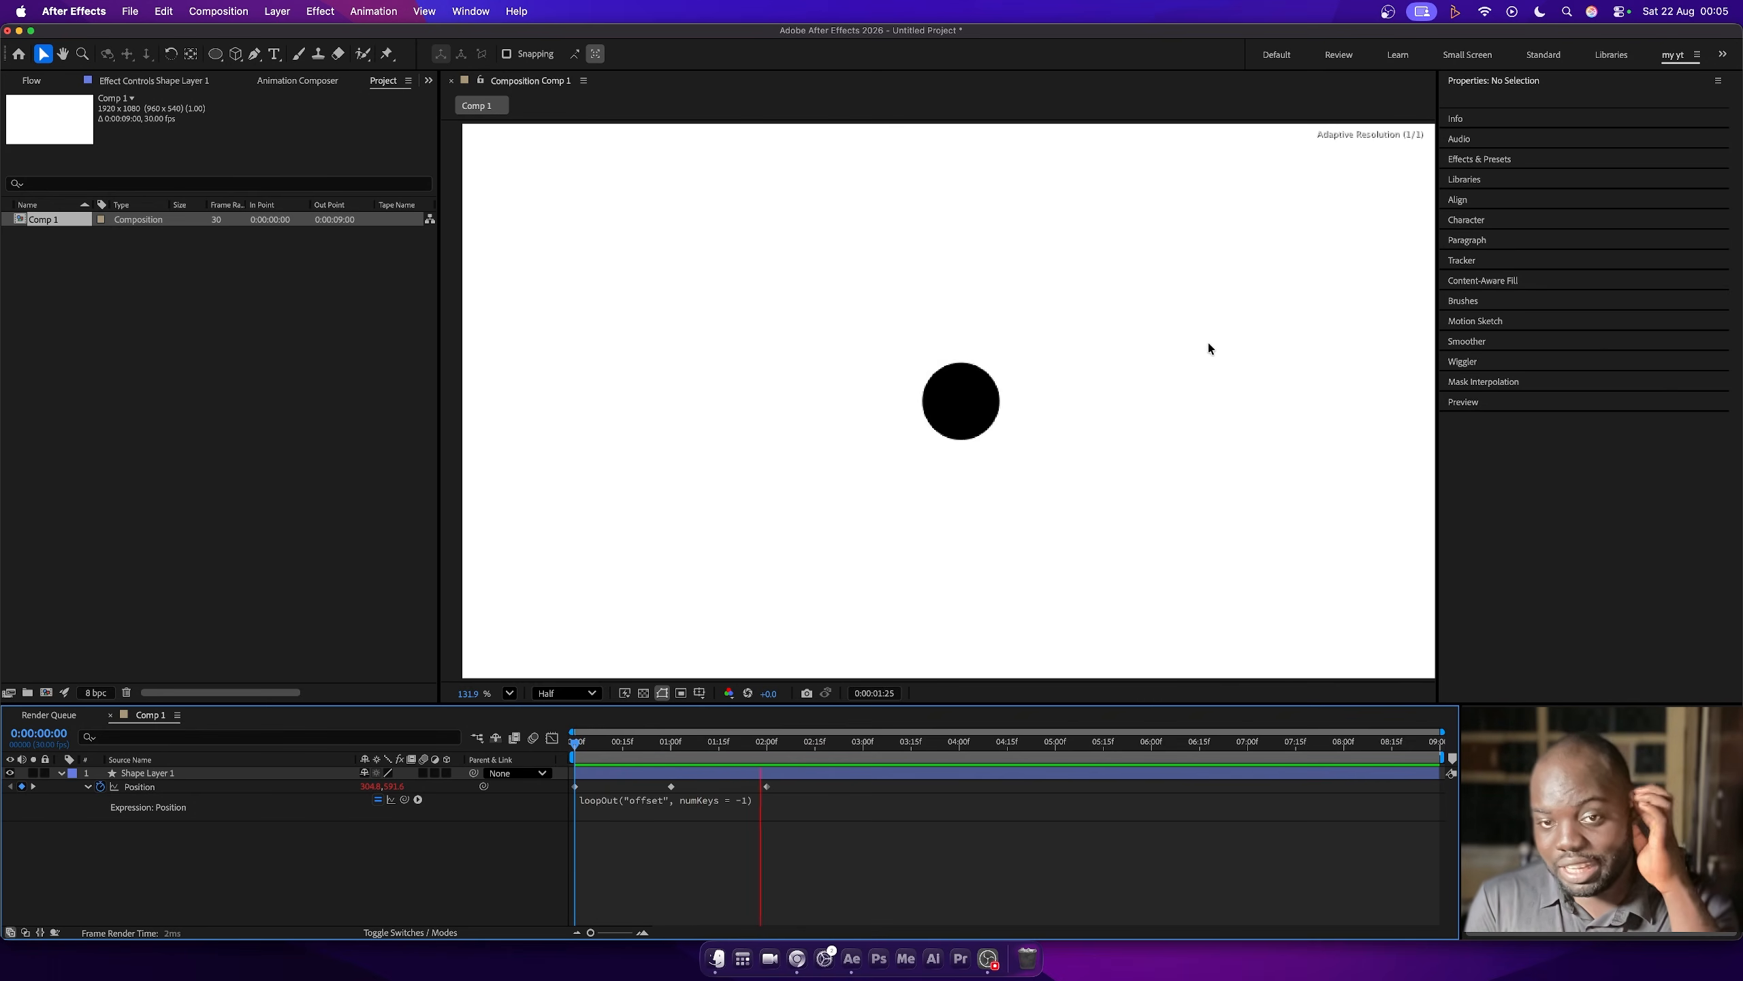
pyautogui.press('space')
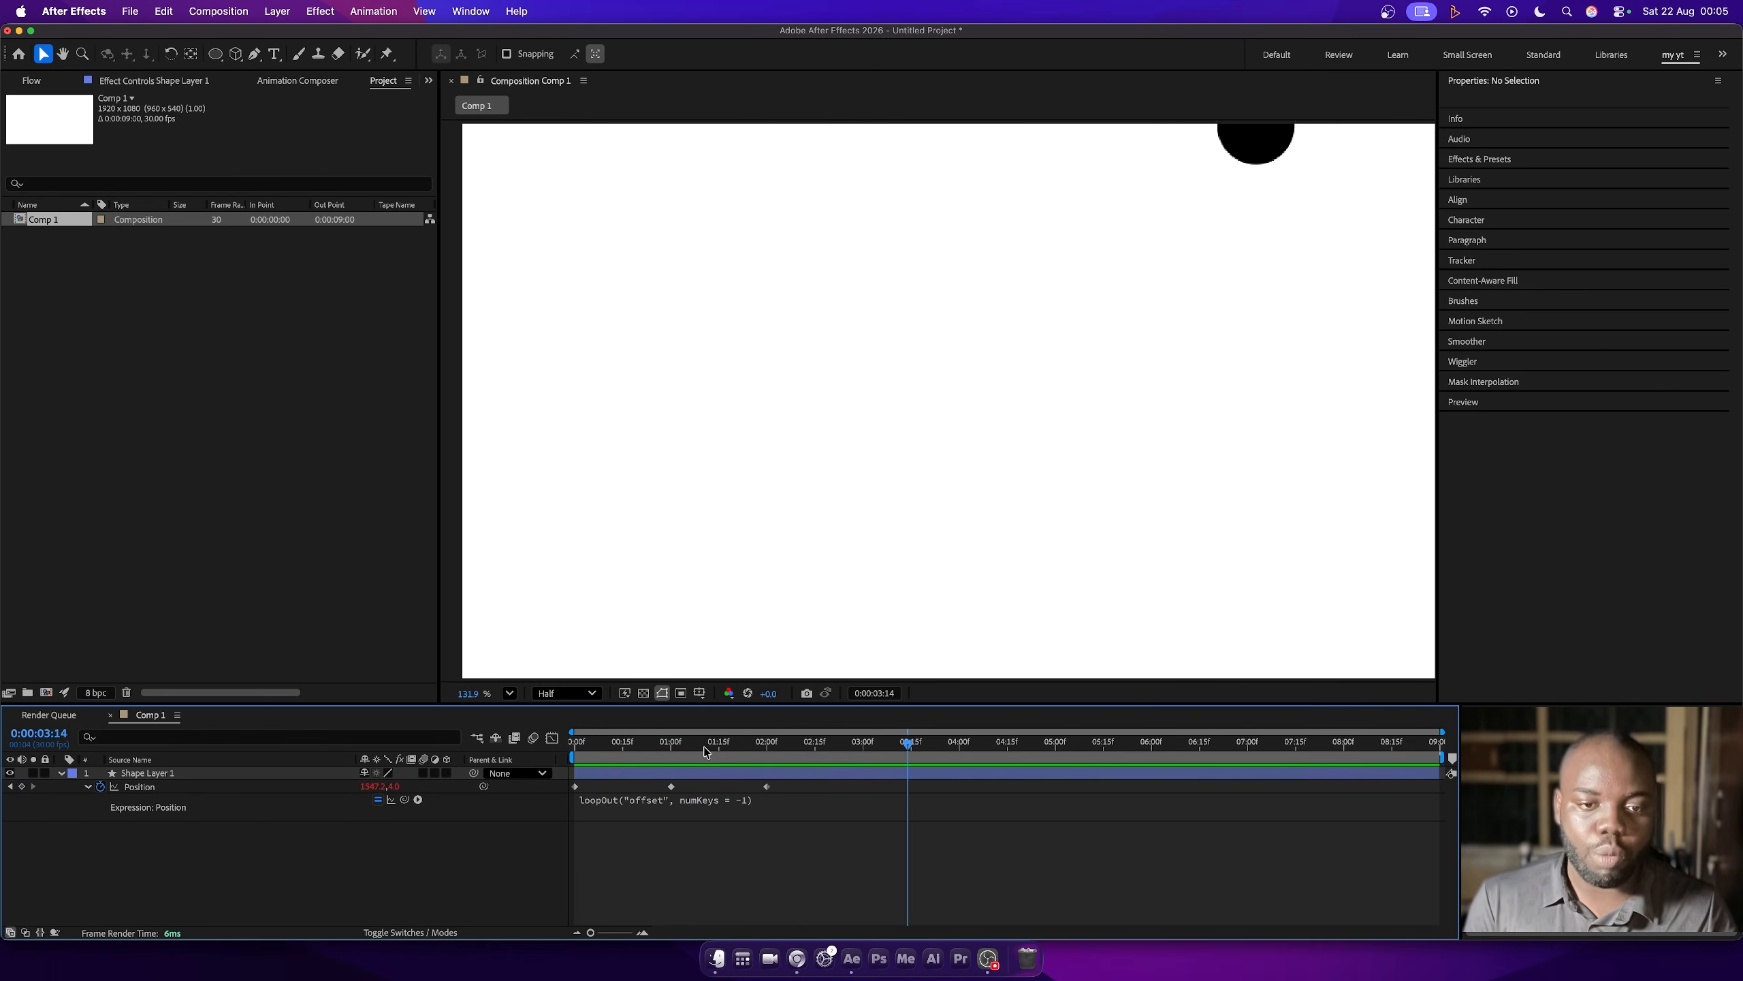
pyautogui.moveTo(707, 743); pyautogui.dragTo(958, 679)
pyautogui.moveTo(959, 680); pyautogui.dragTo(862, 686)
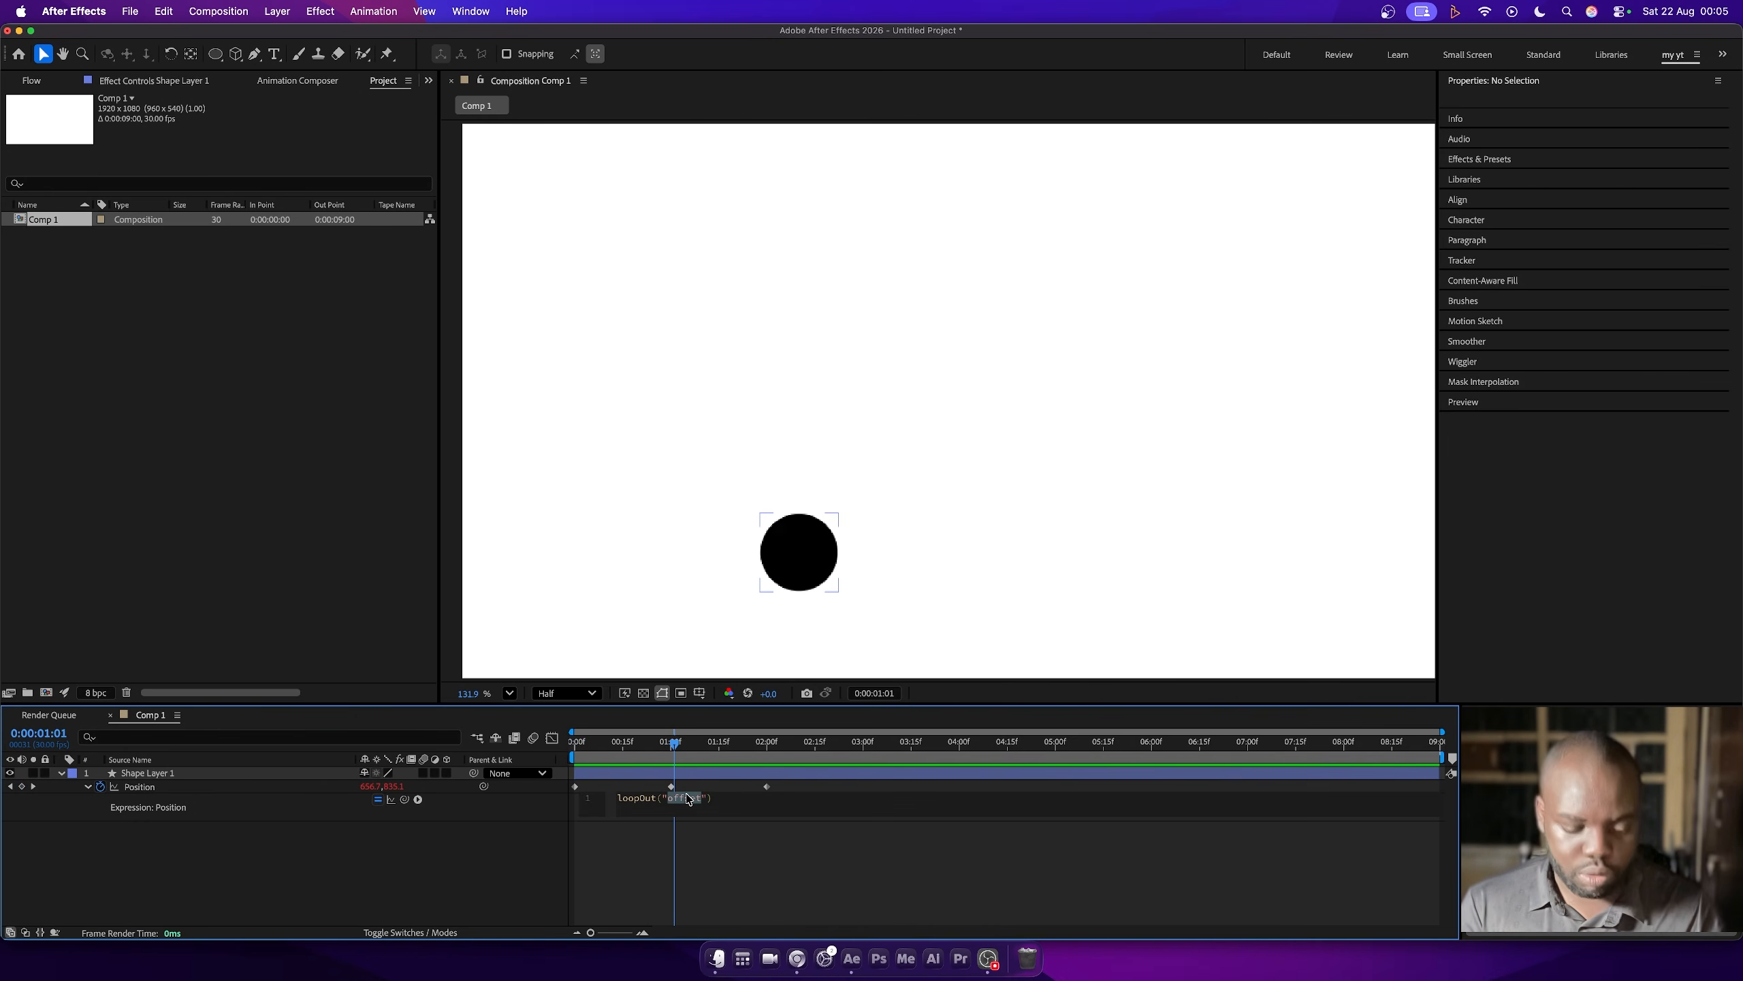
# - Change Shape Layer 1's Position expression to loopOut("cycle") and preview the motion from the first frame
pyautogui.press('BackSpace')
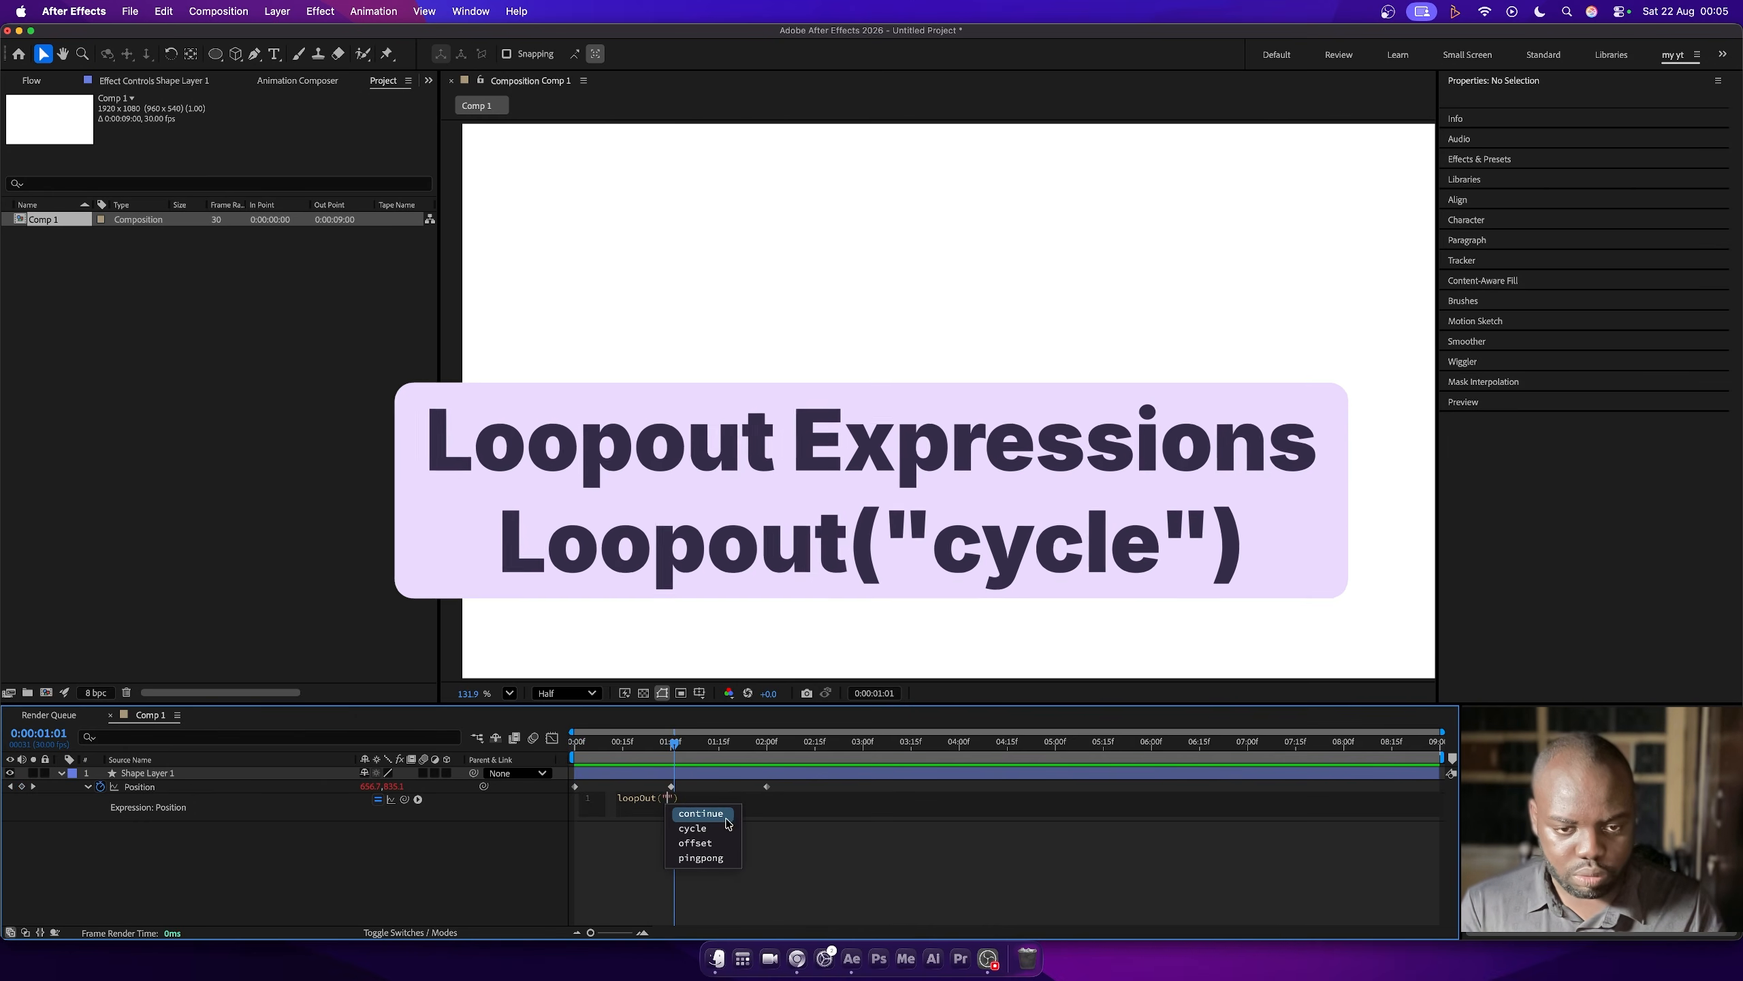
pyautogui.moveTo(579, 741); pyautogui.dragTo(553, 742)
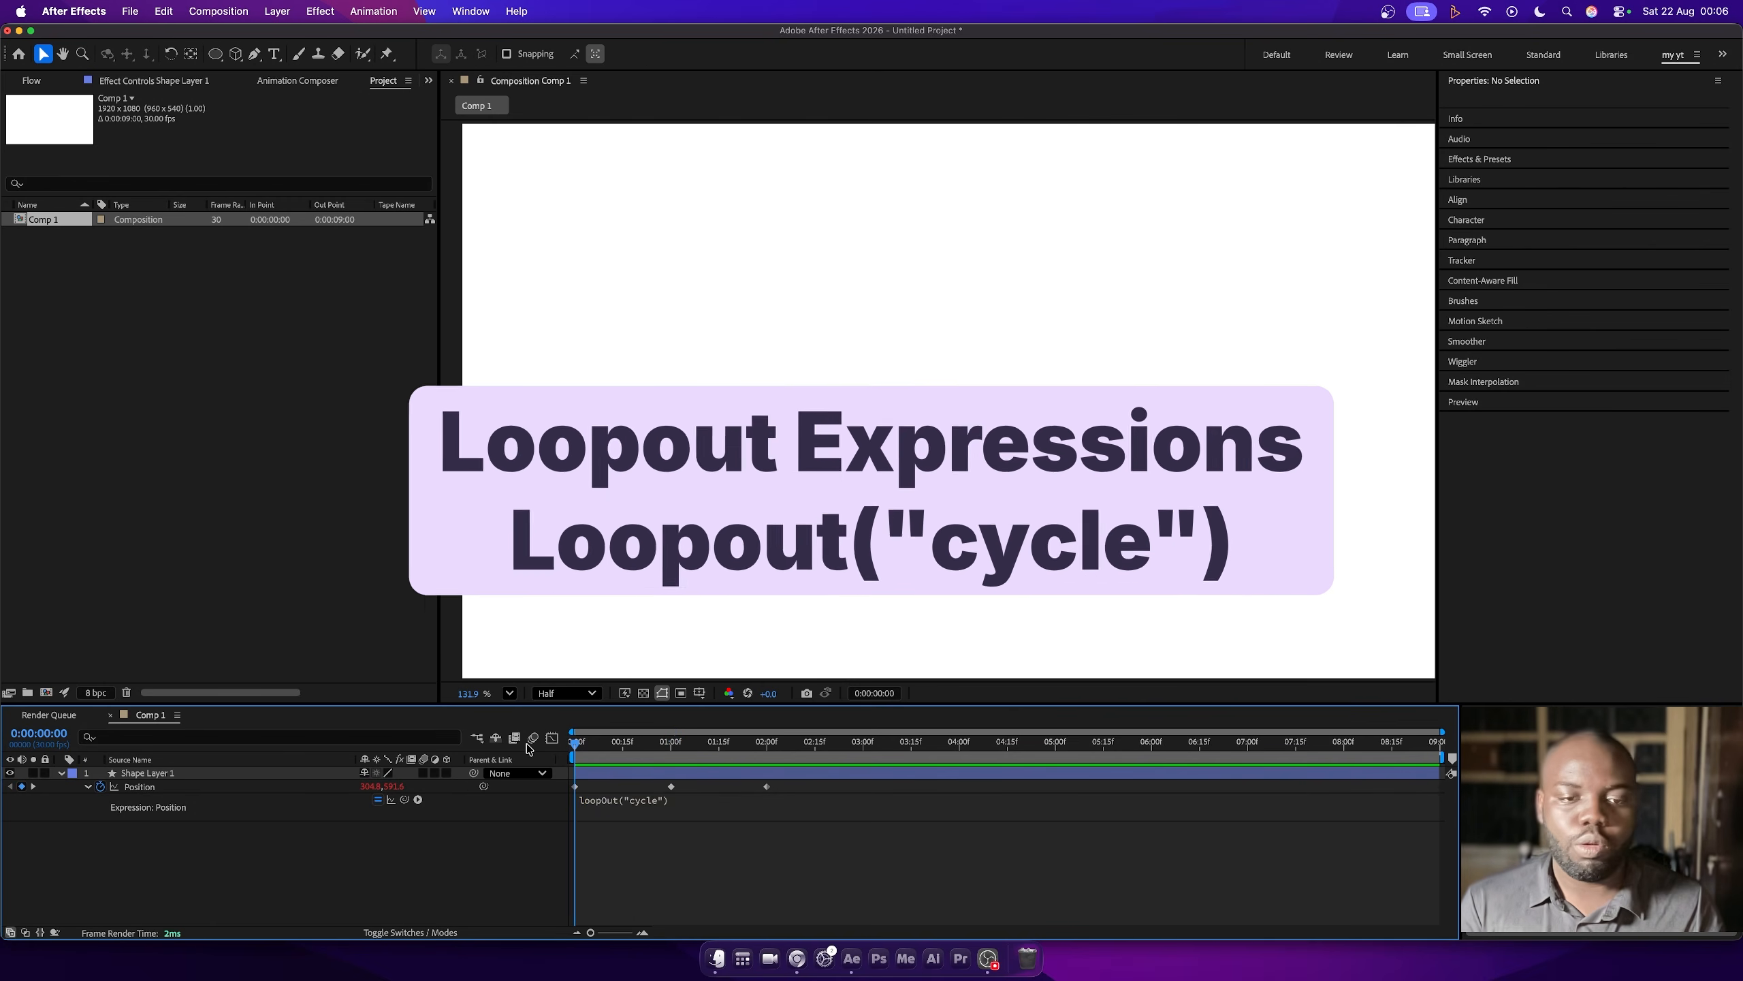
pyautogui.press('space')
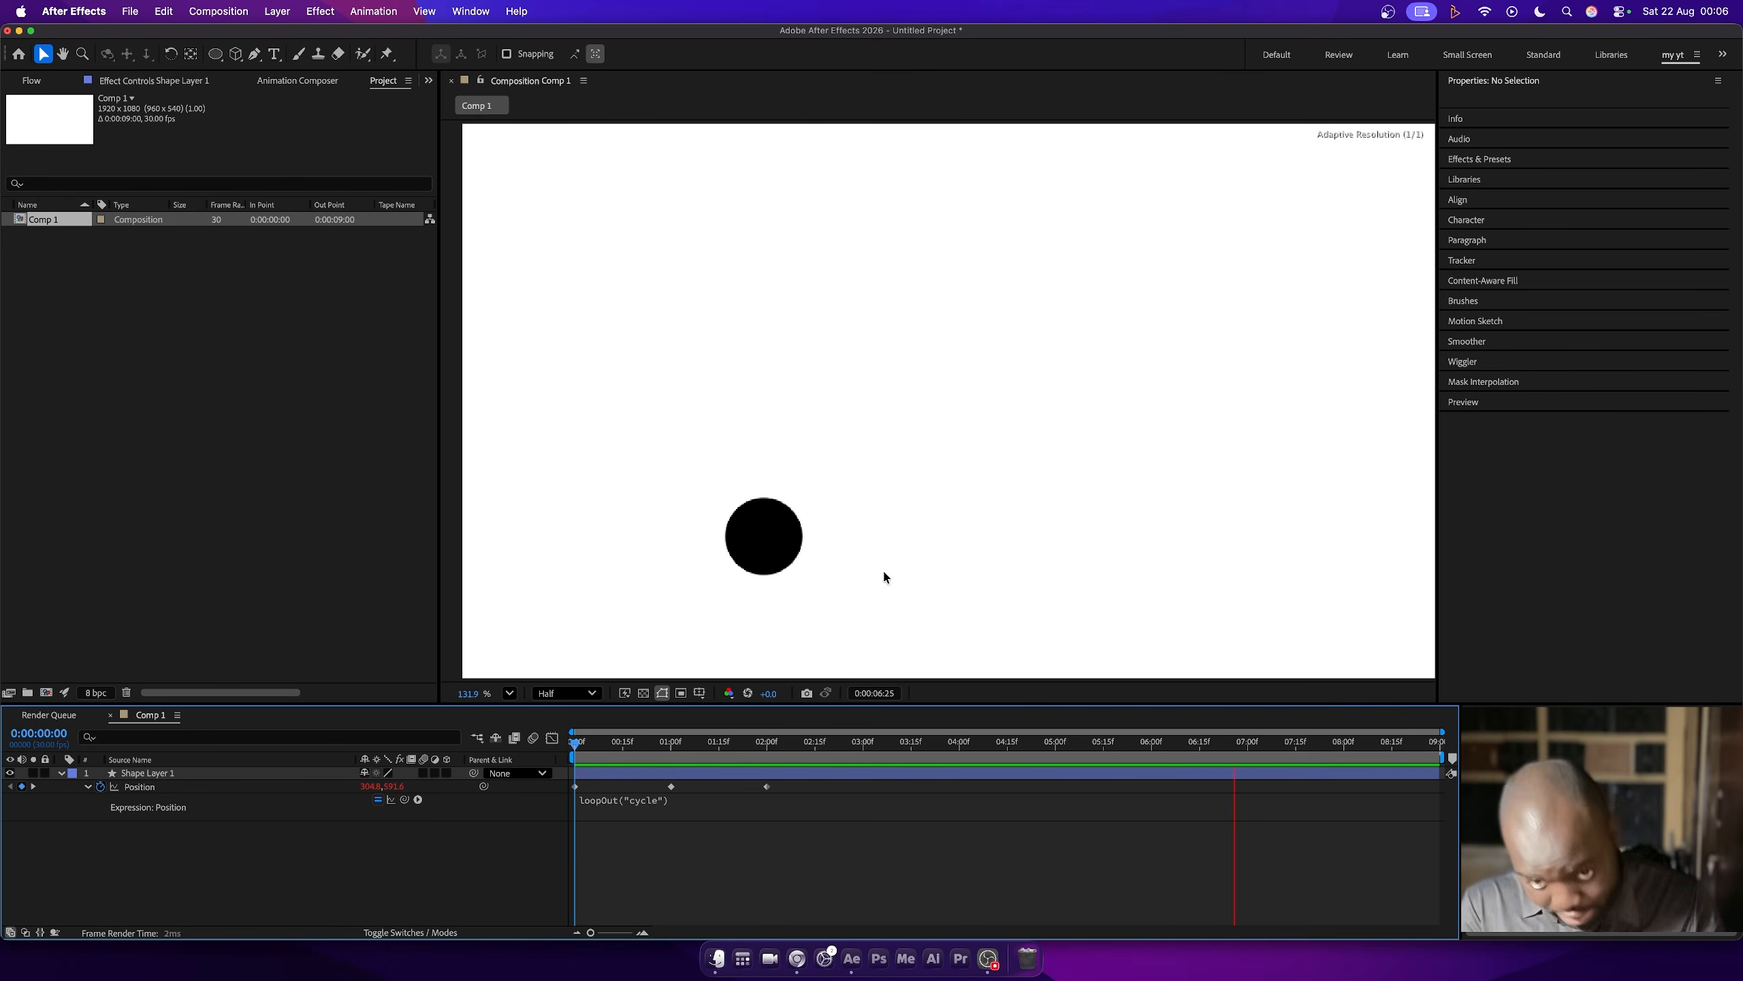
pyautogui.press('space')
# - Extend the Position expression to loopOut("cycle", numKeys = 1) and preview it from the first frame
pyautogui.click(648, 810)
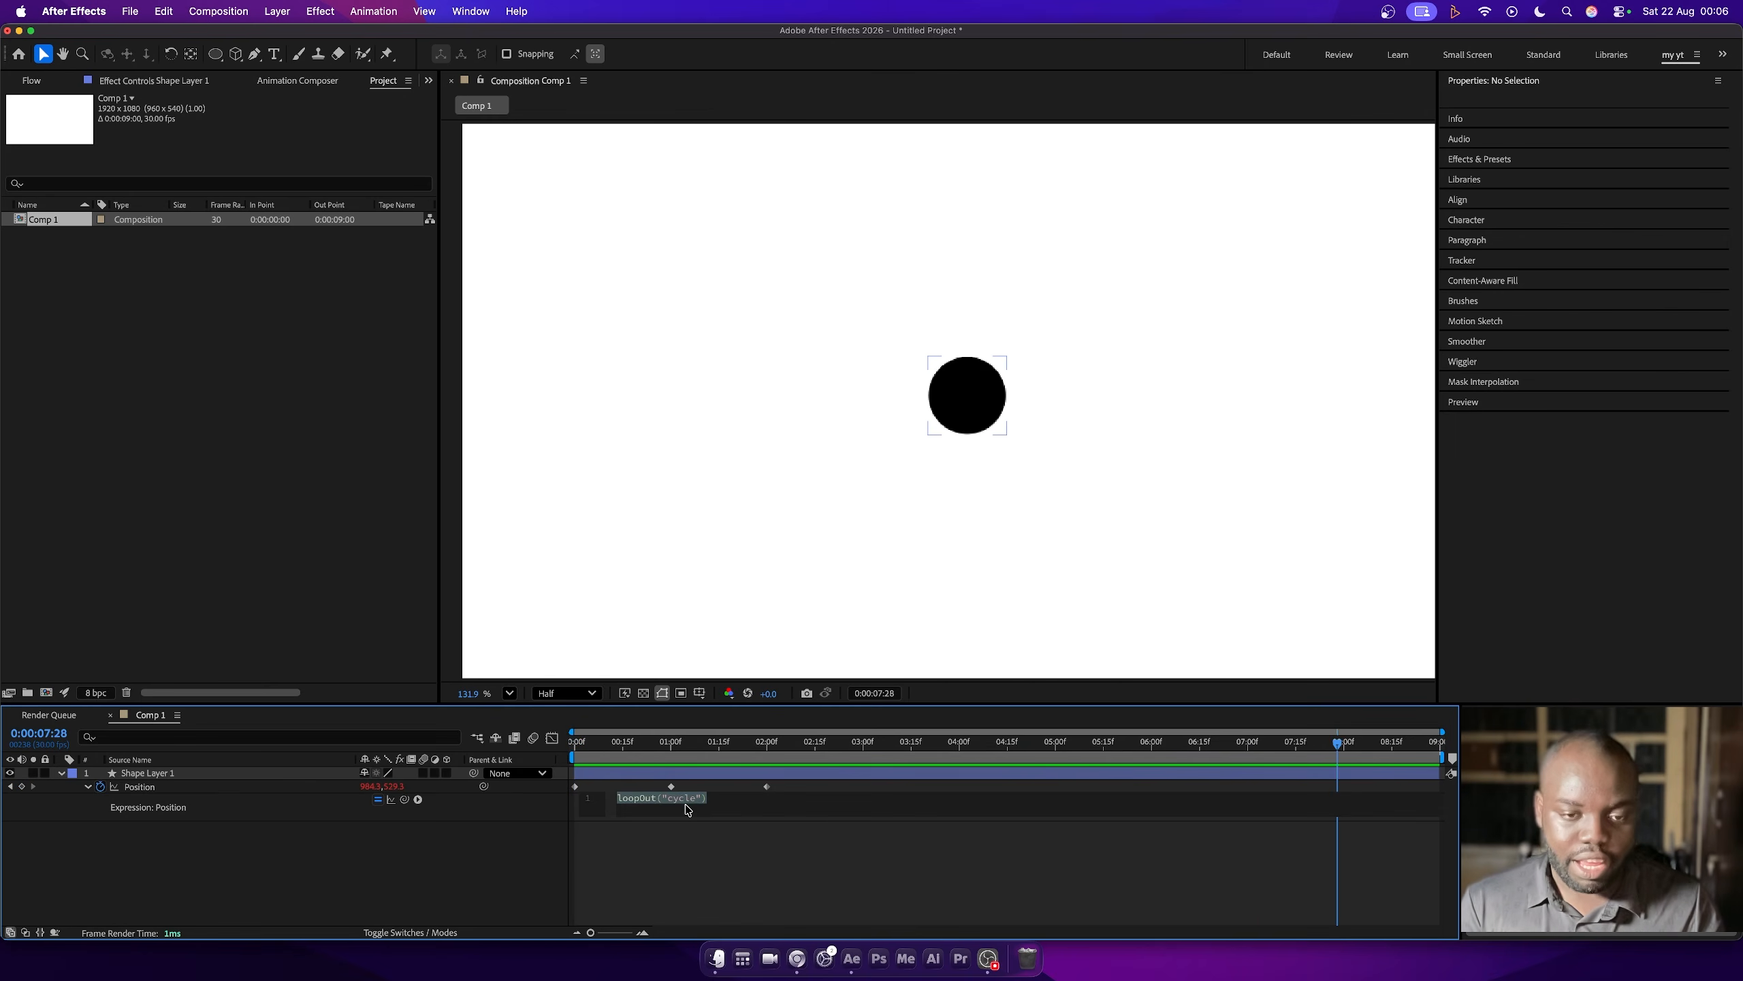
pyautogui.click(697, 798)
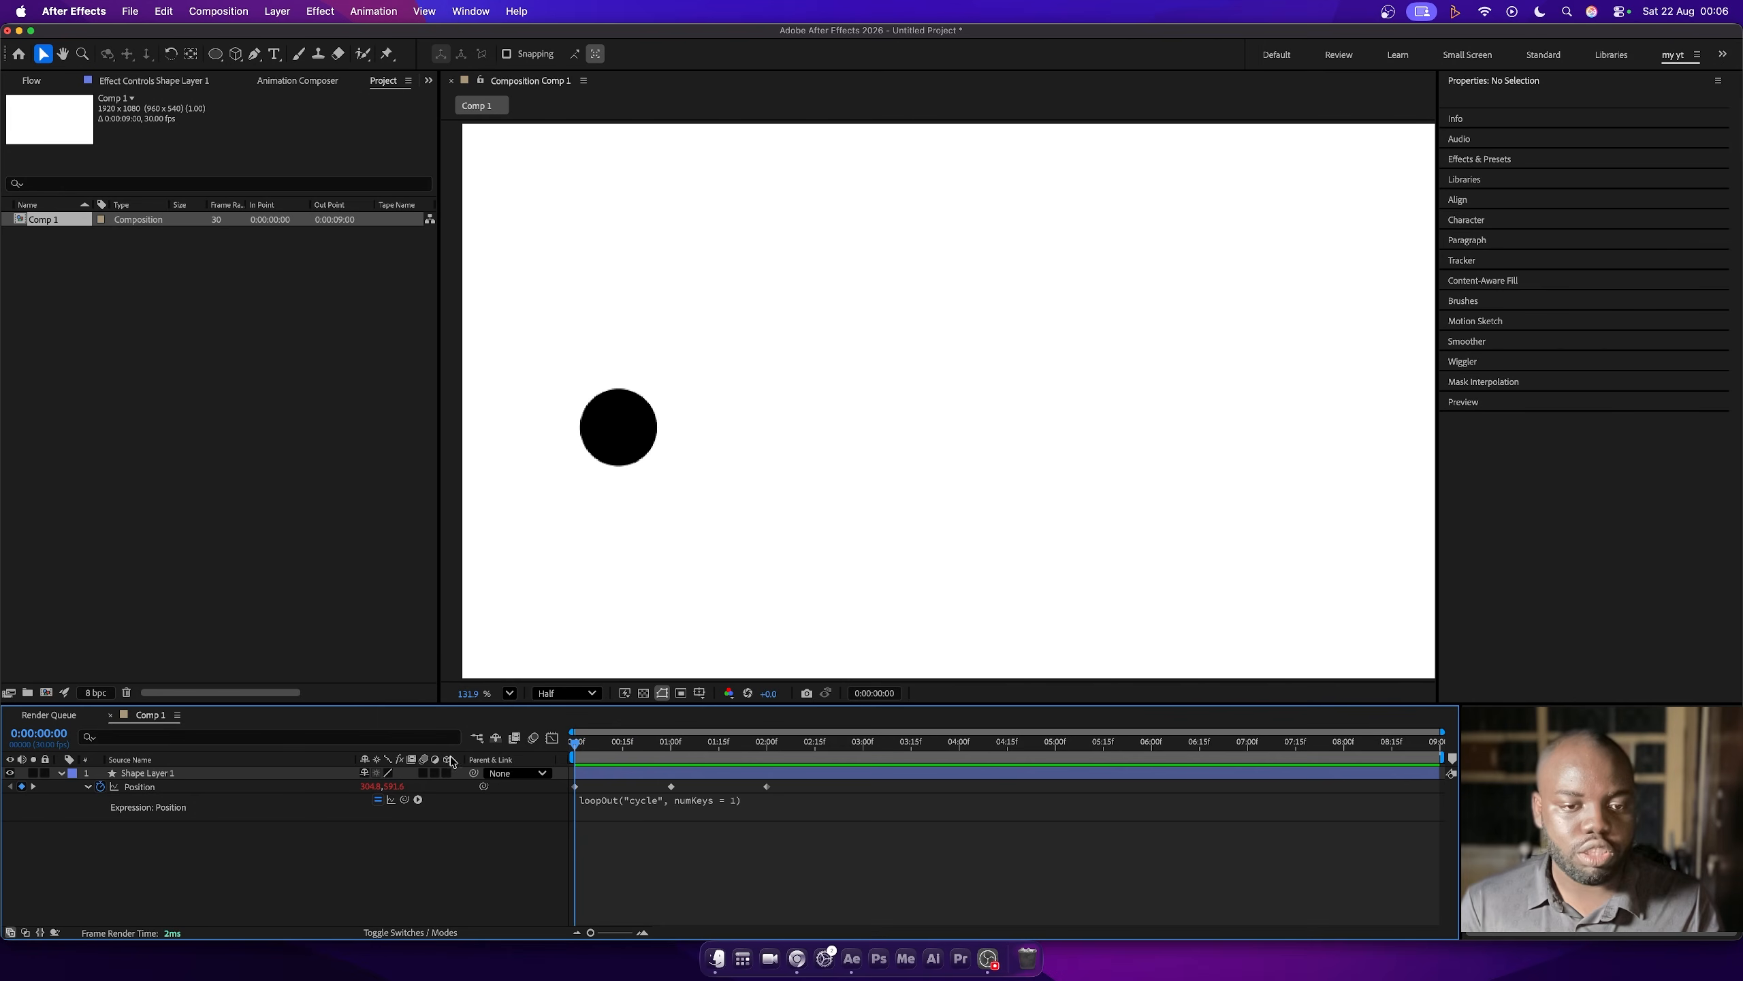
pyautogui.press('space')
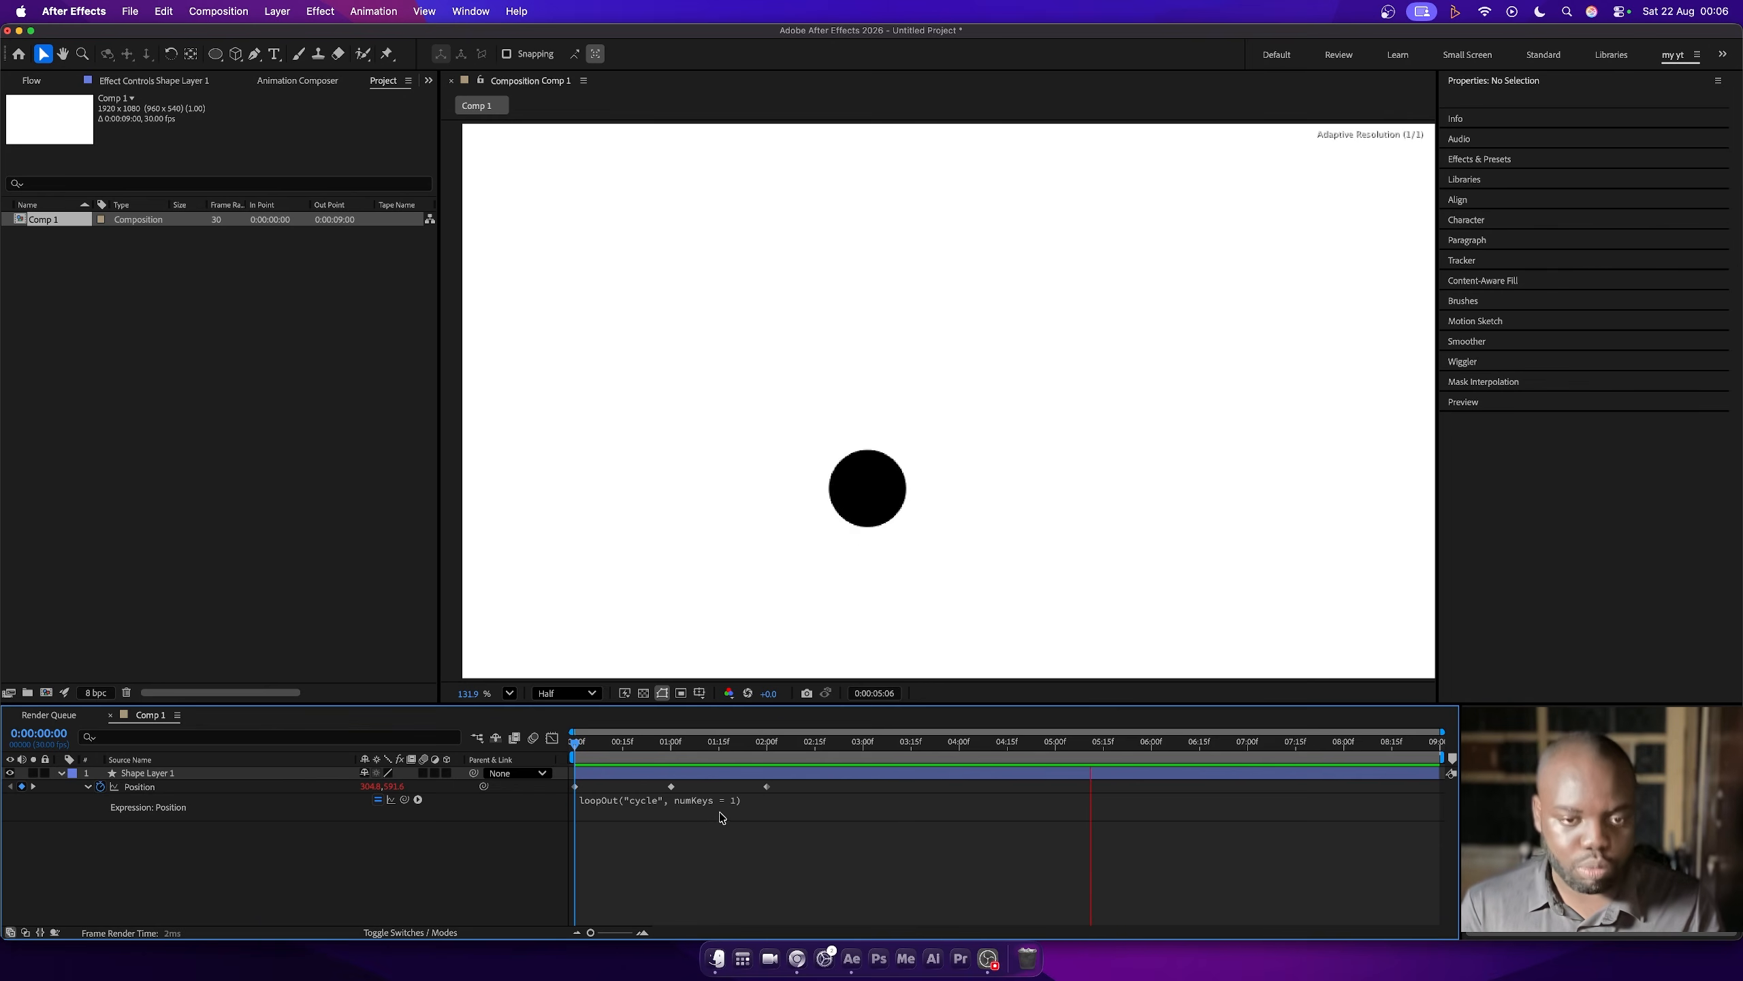
pyautogui.press('space')
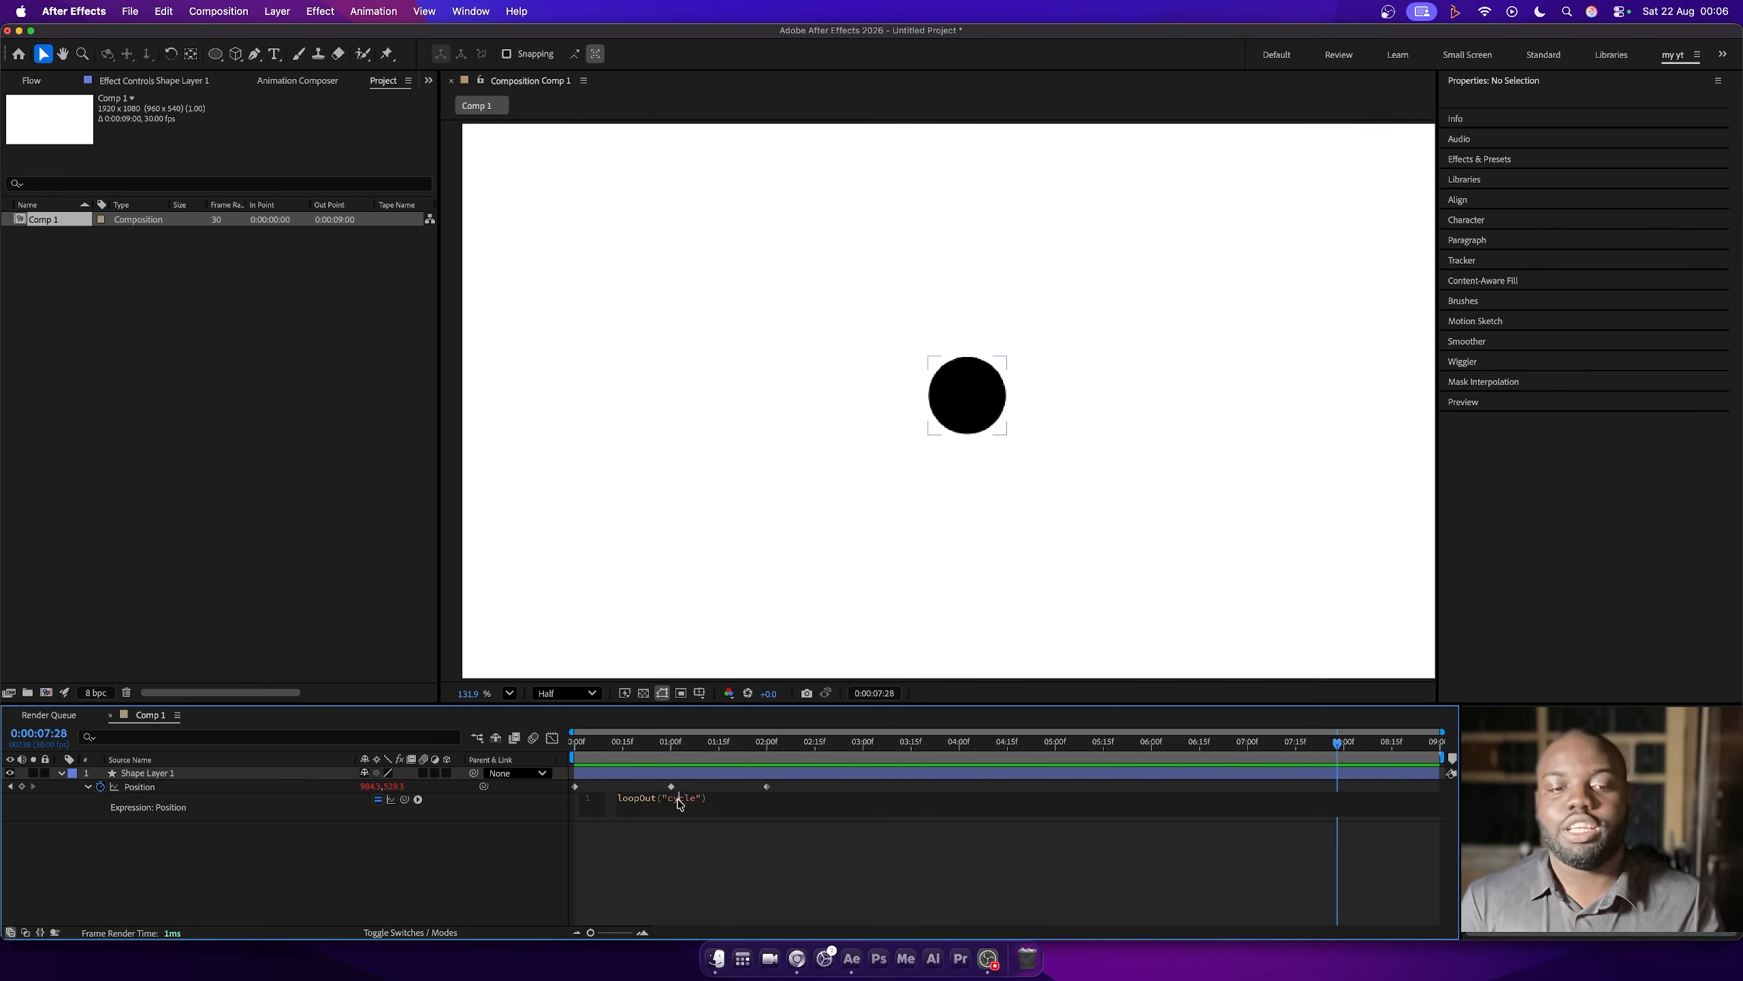
# - Change Shape Layer 1's Position expression to loopOut("continue") and preview the motion twice from the first frame
pyautogui.doubleClick(682, 799)
pyautogui.press('BackSpace')
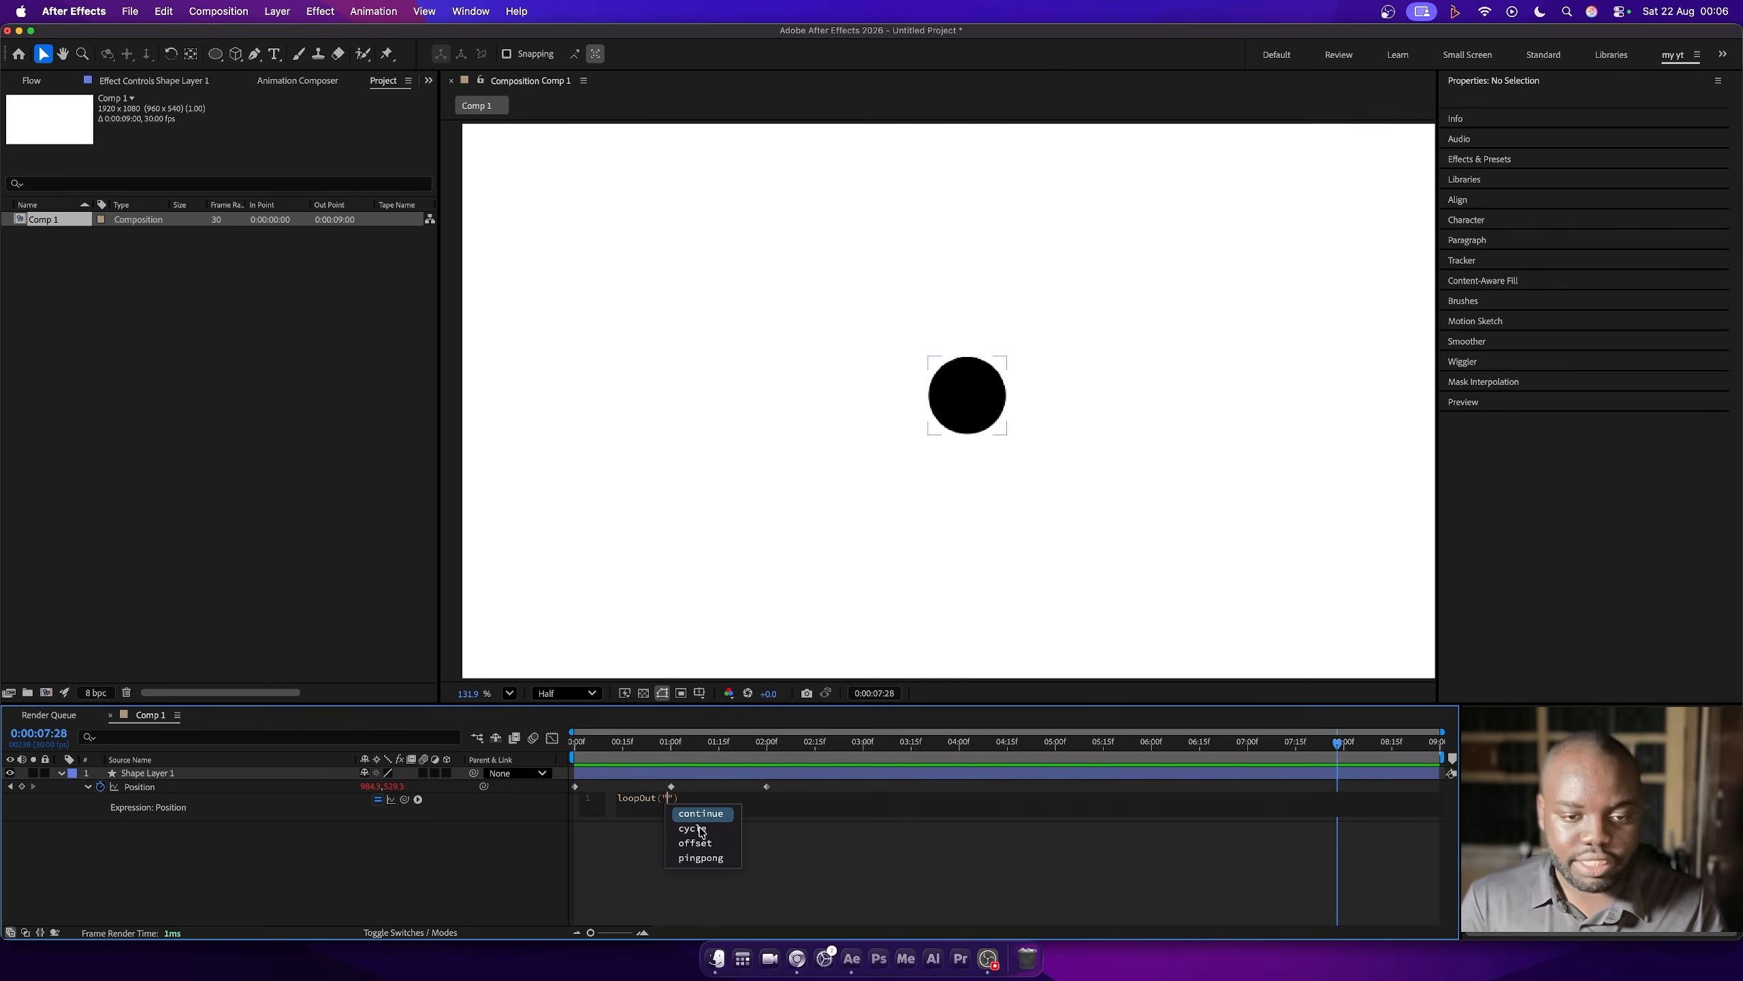
pyautogui.click(706, 810)
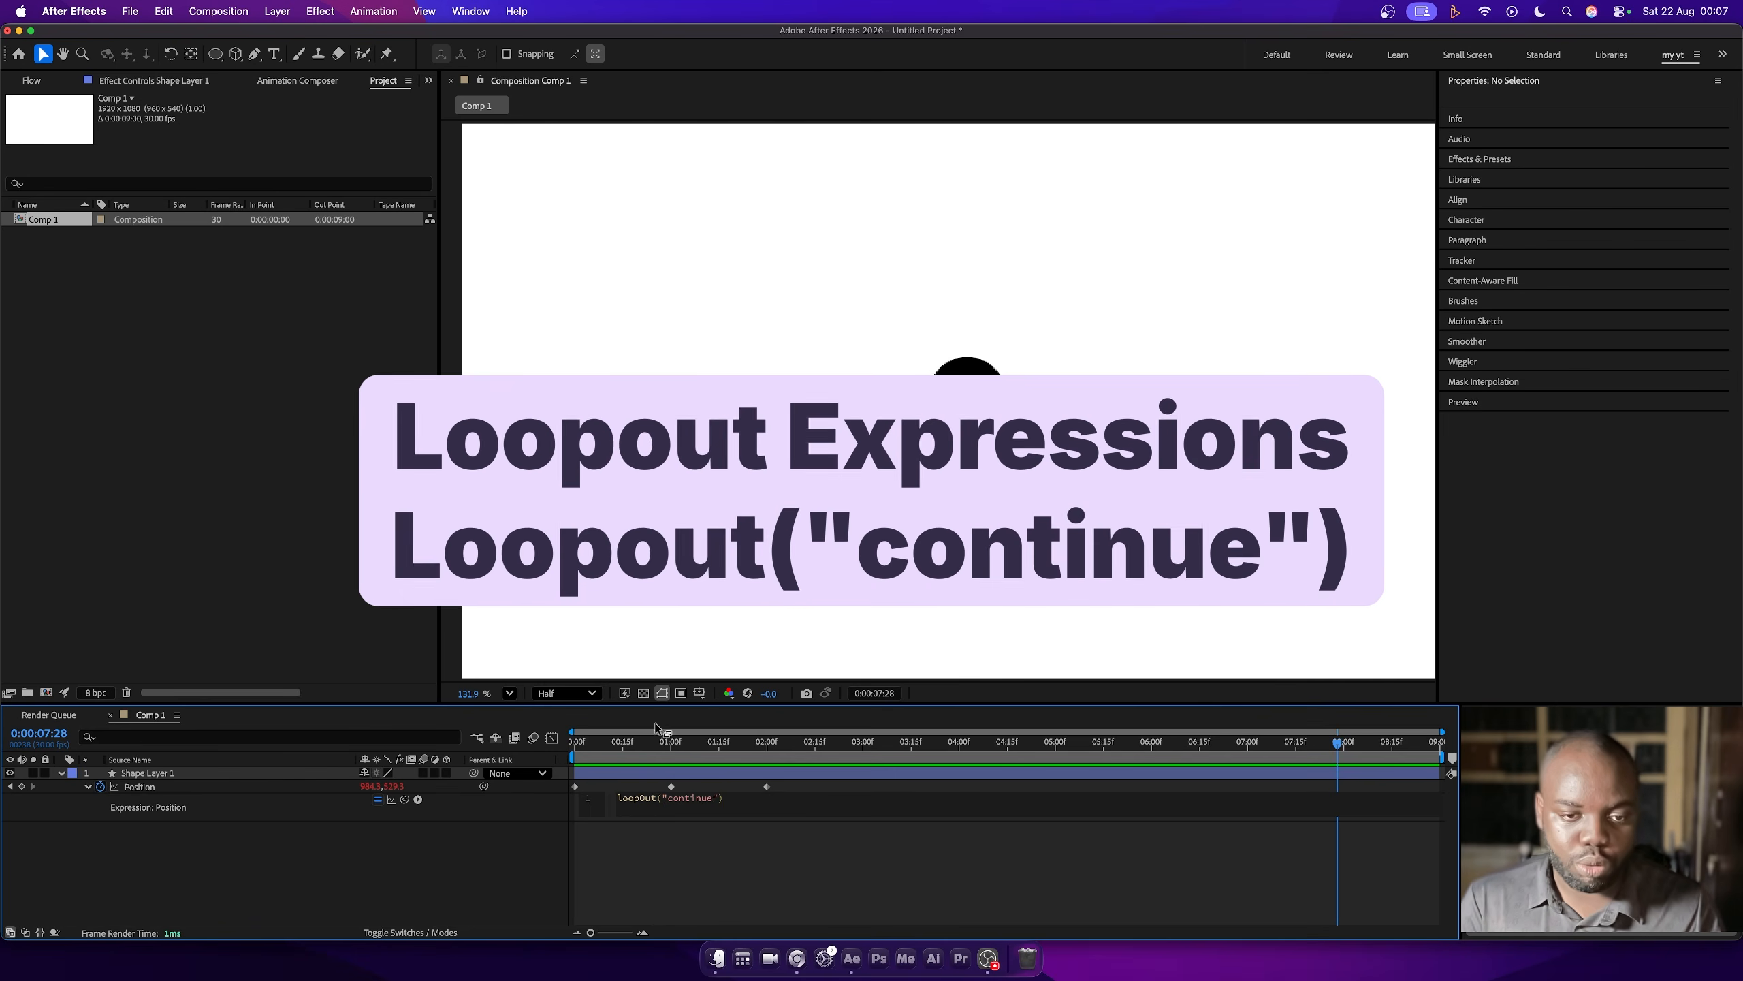
pyautogui.moveTo(658, 743); pyautogui.dragTo(504, 751)
pyautogui.press('space')
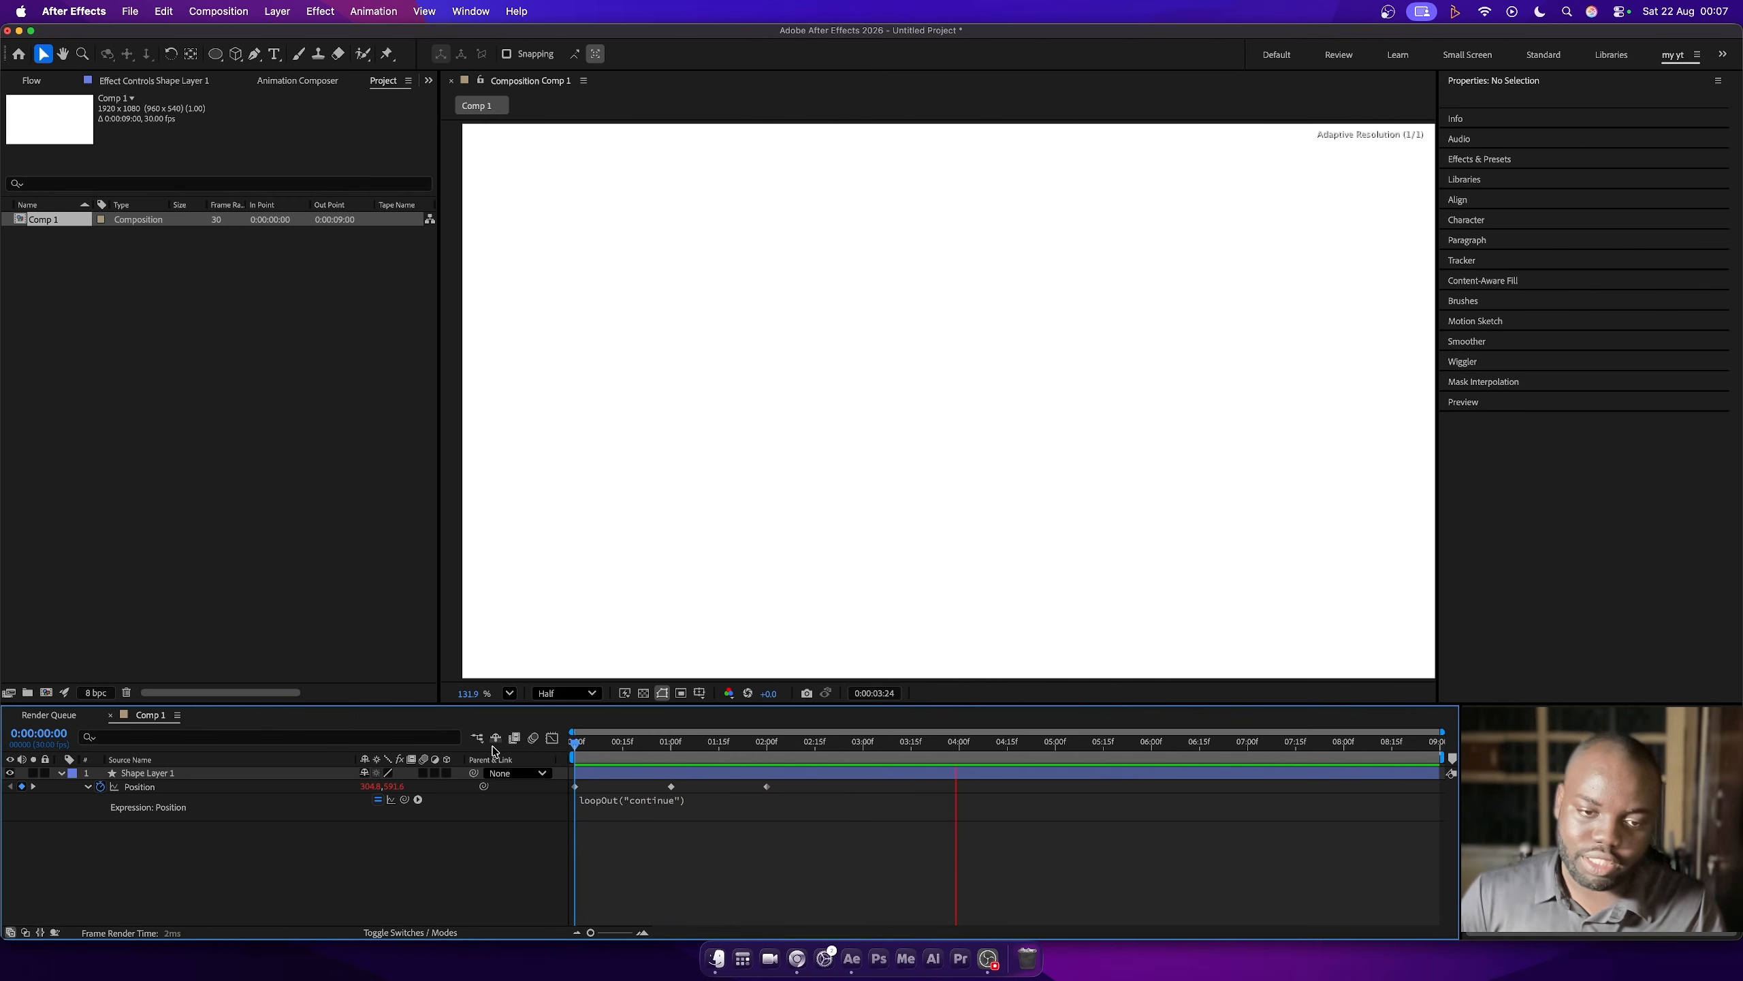
pyautogui.press('space')
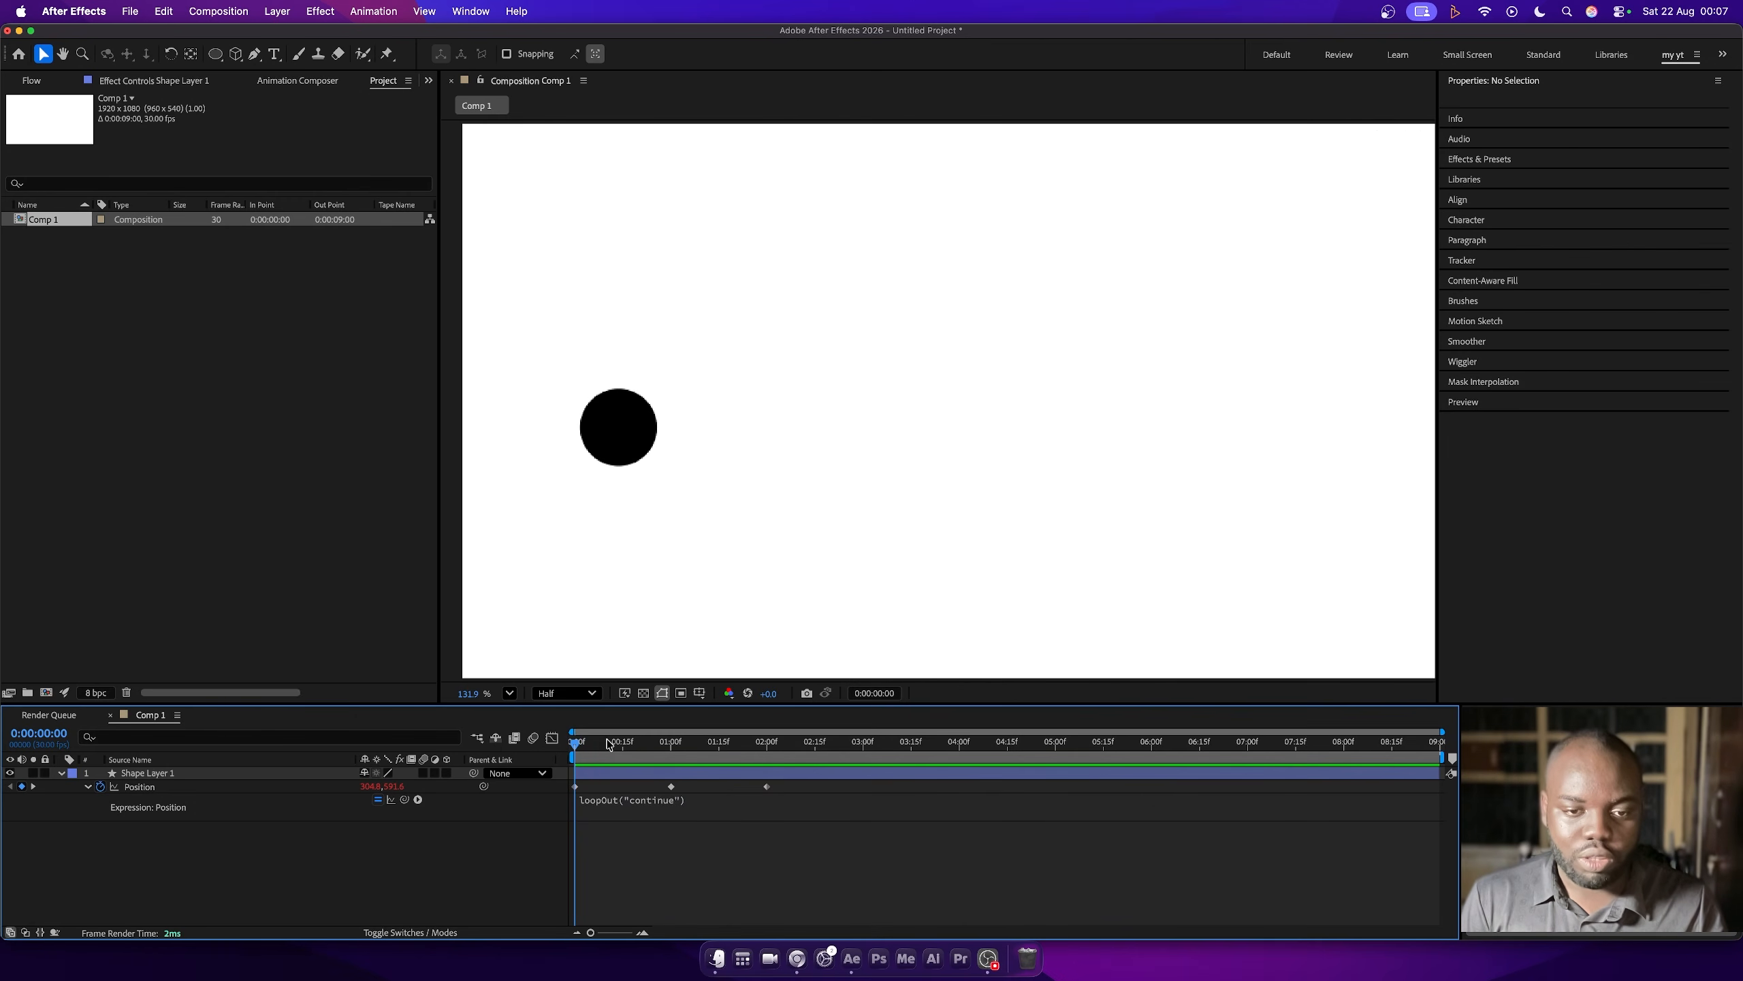
pyautogui.press('space')
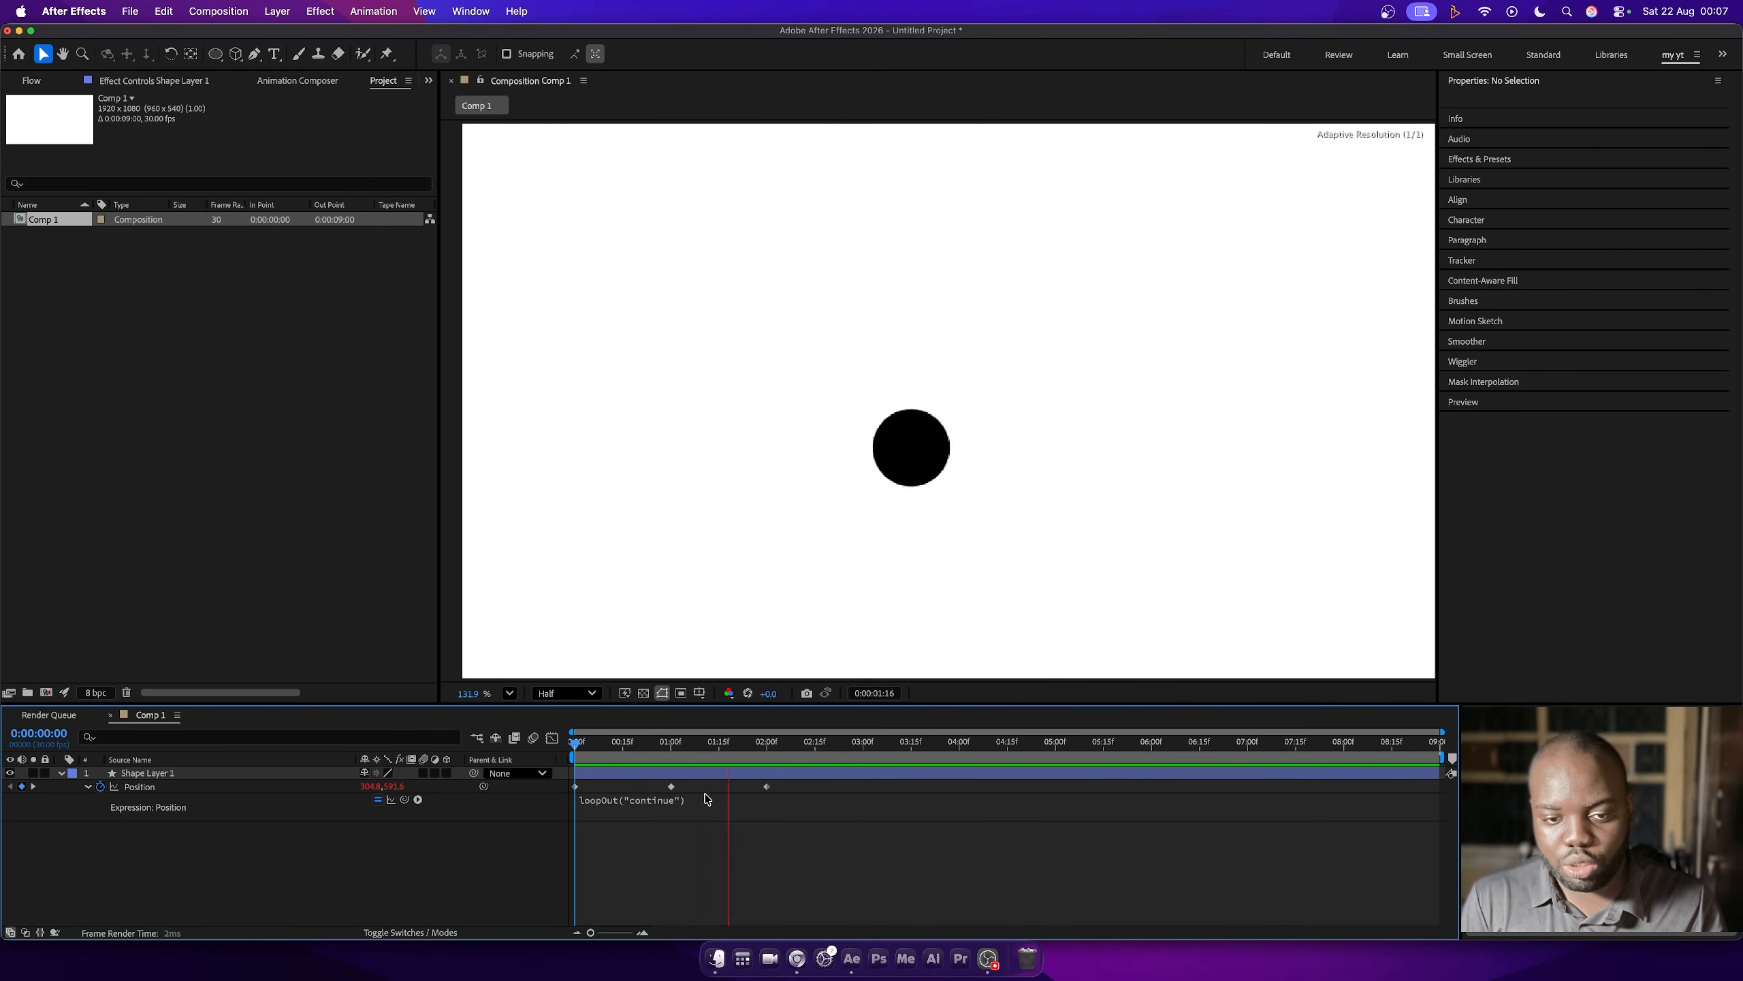
pyautogui.press('space')
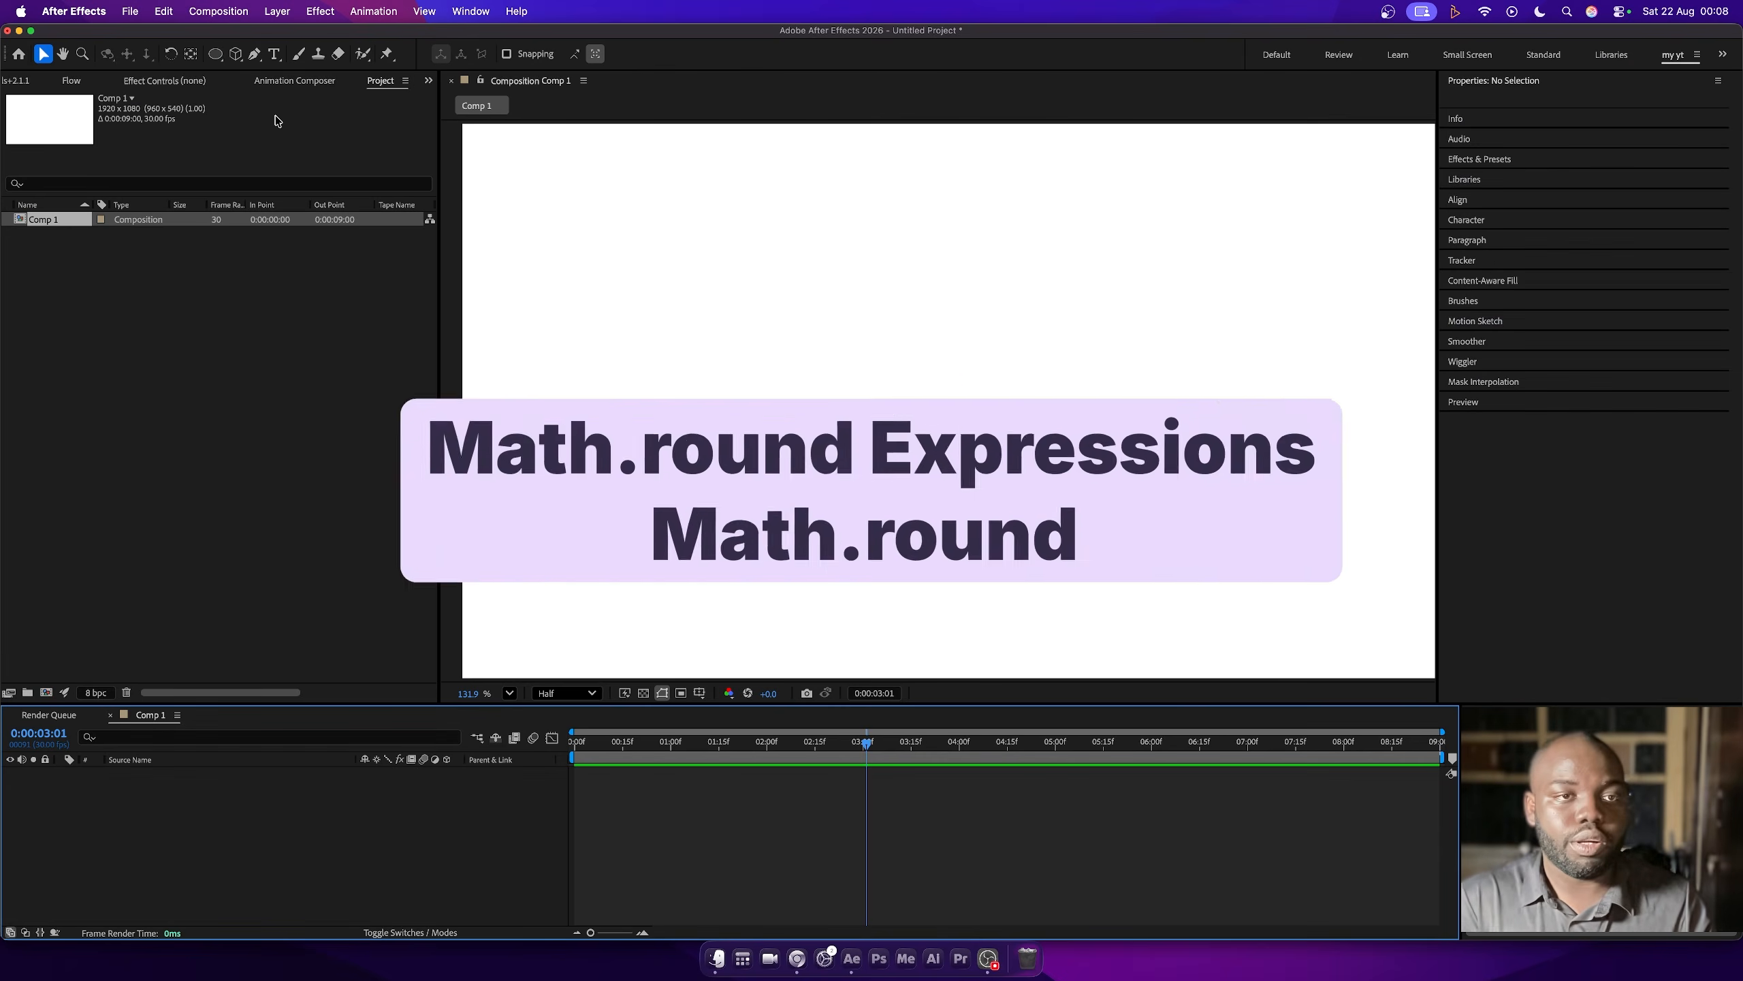
# - Create a text layer containing only the number 0 in Comp 1
pyautogui.click(274, 53)
pyautogui.click(909, 354)
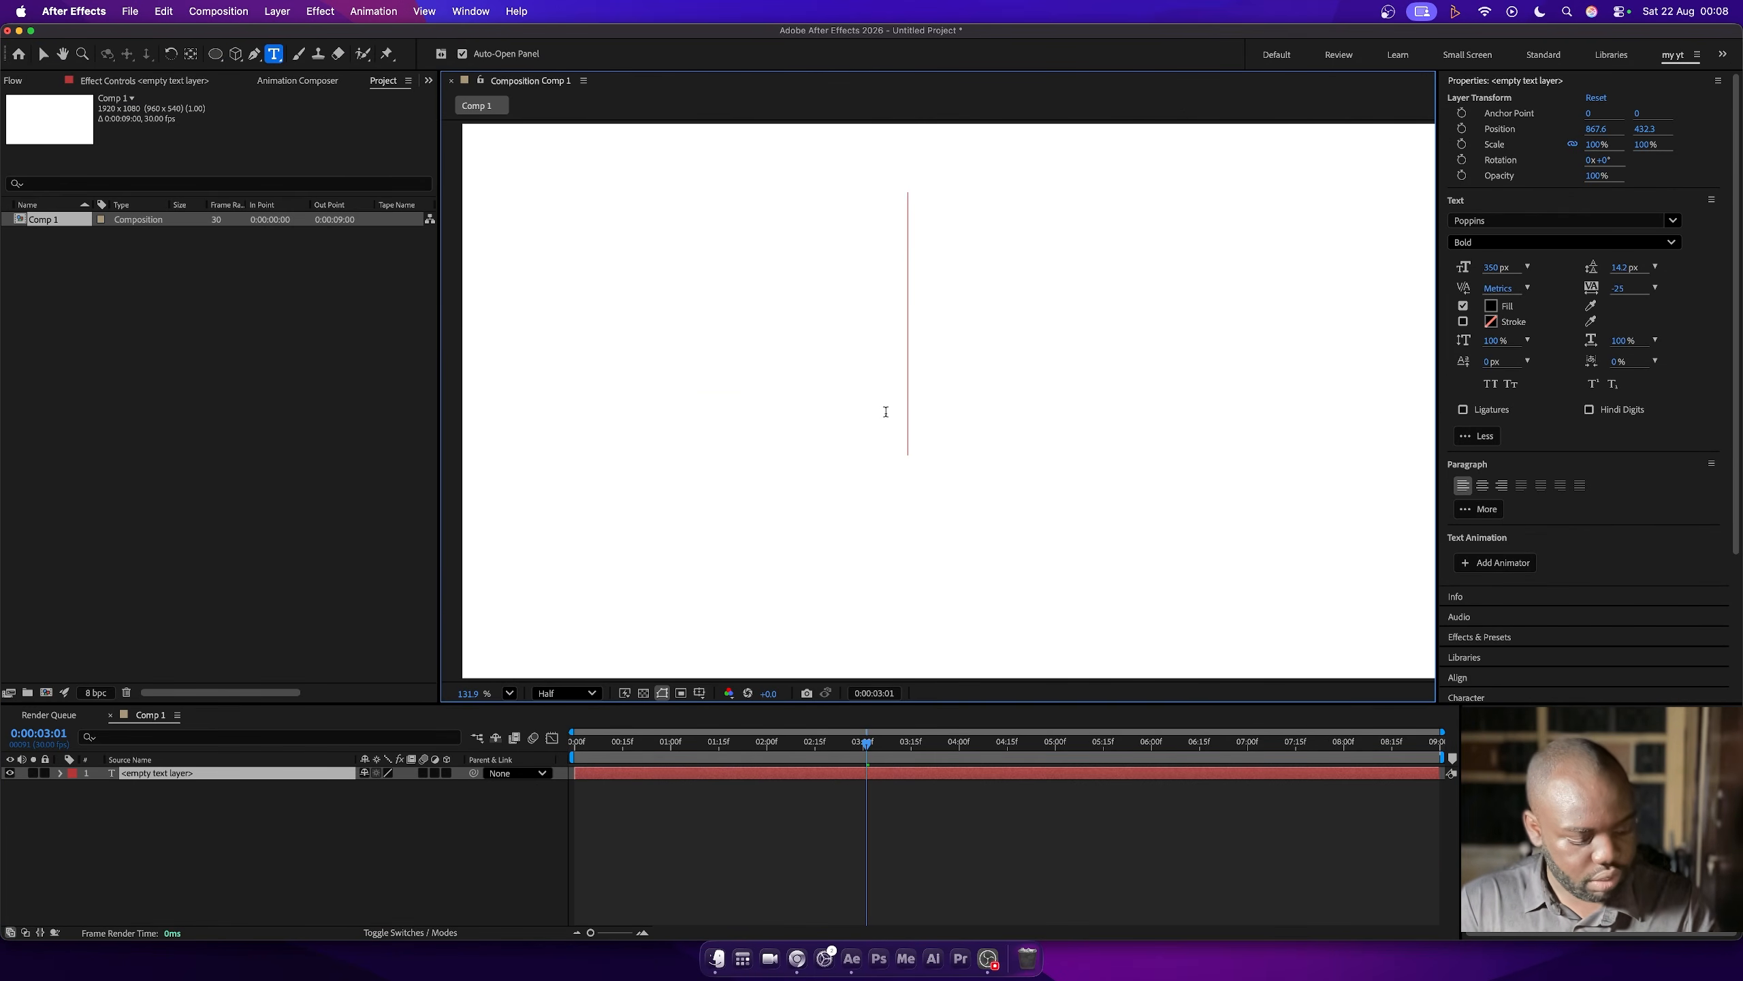
pyautogui.write('5')
pyautogui.press('BackSpace')
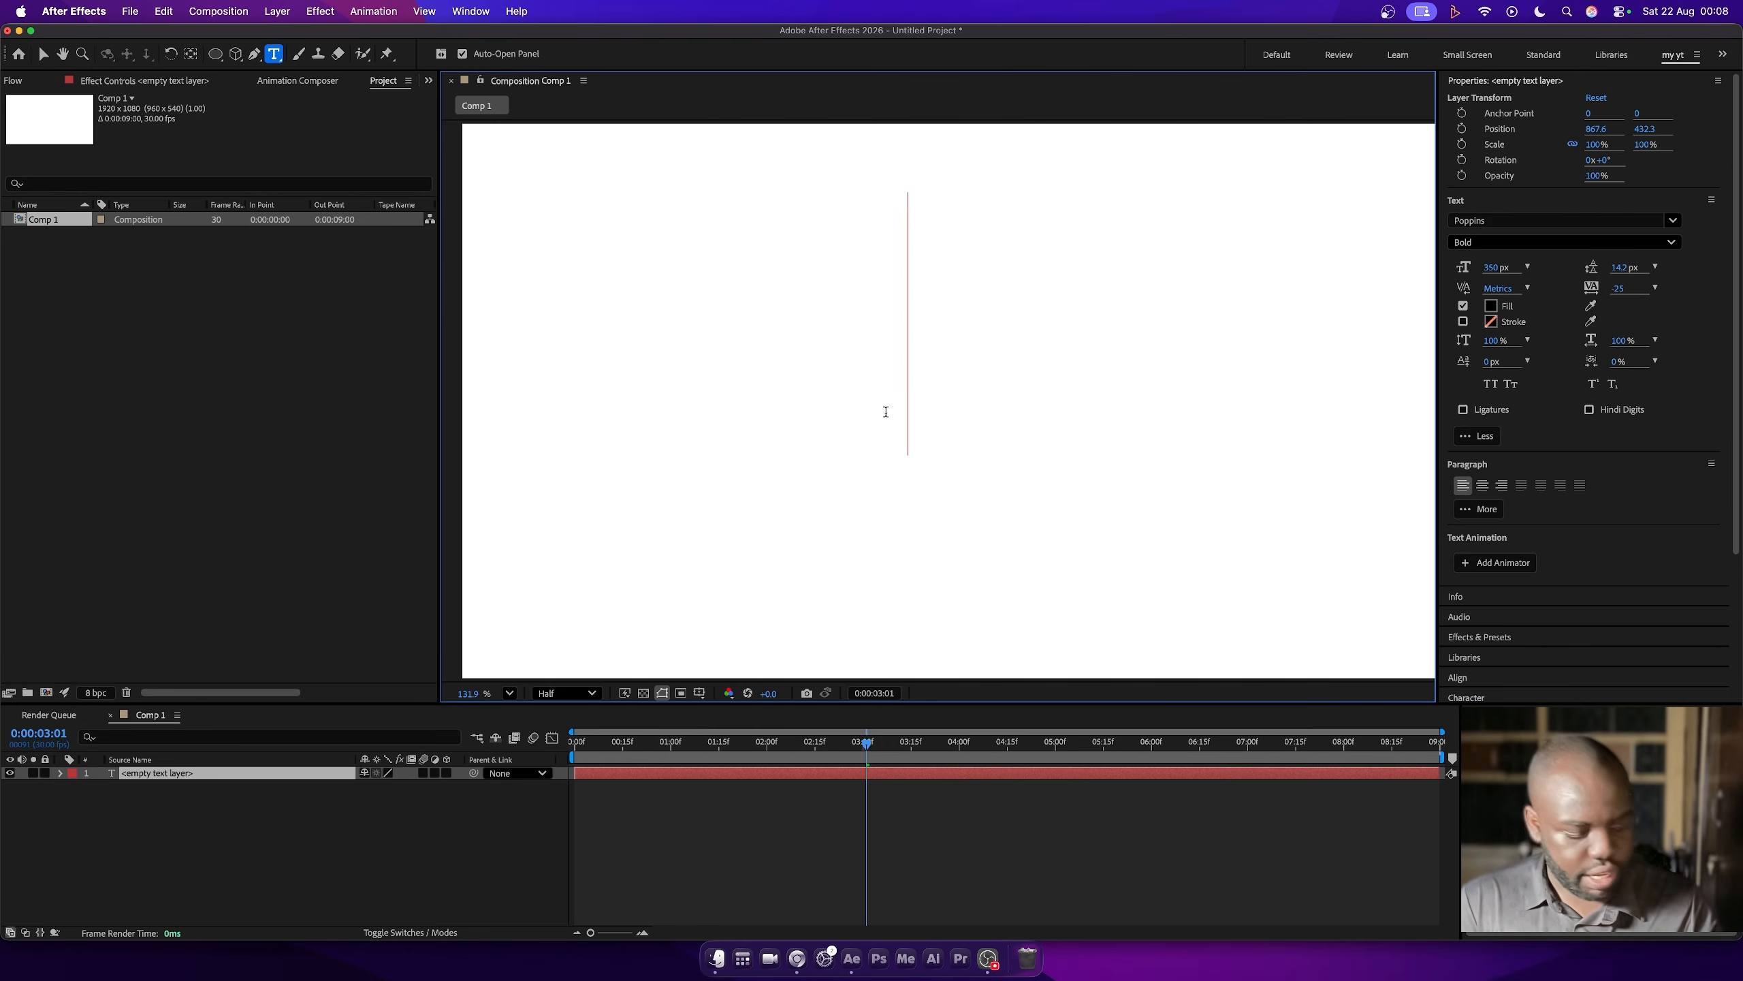
pyautogui.write('1')
pyautogui.press('BackSpace')
pyautogui.write('0-')
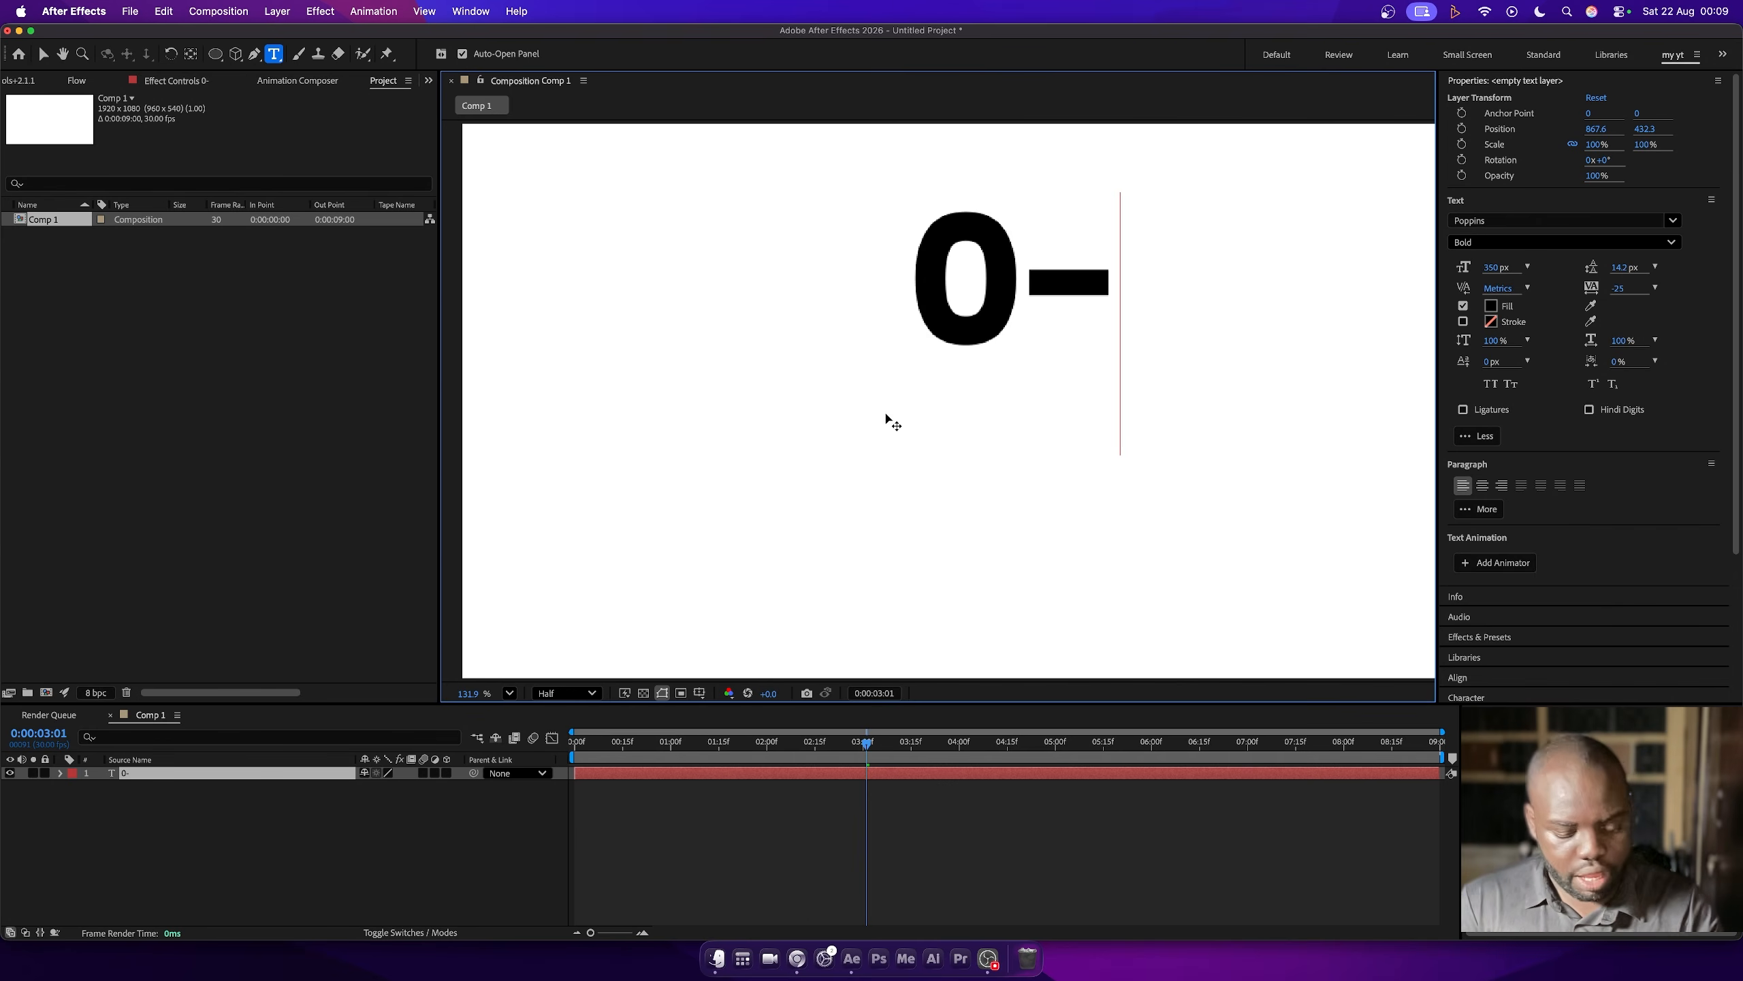
pyautogui.press('BackSpace')
pyautogui.click(43, 56)
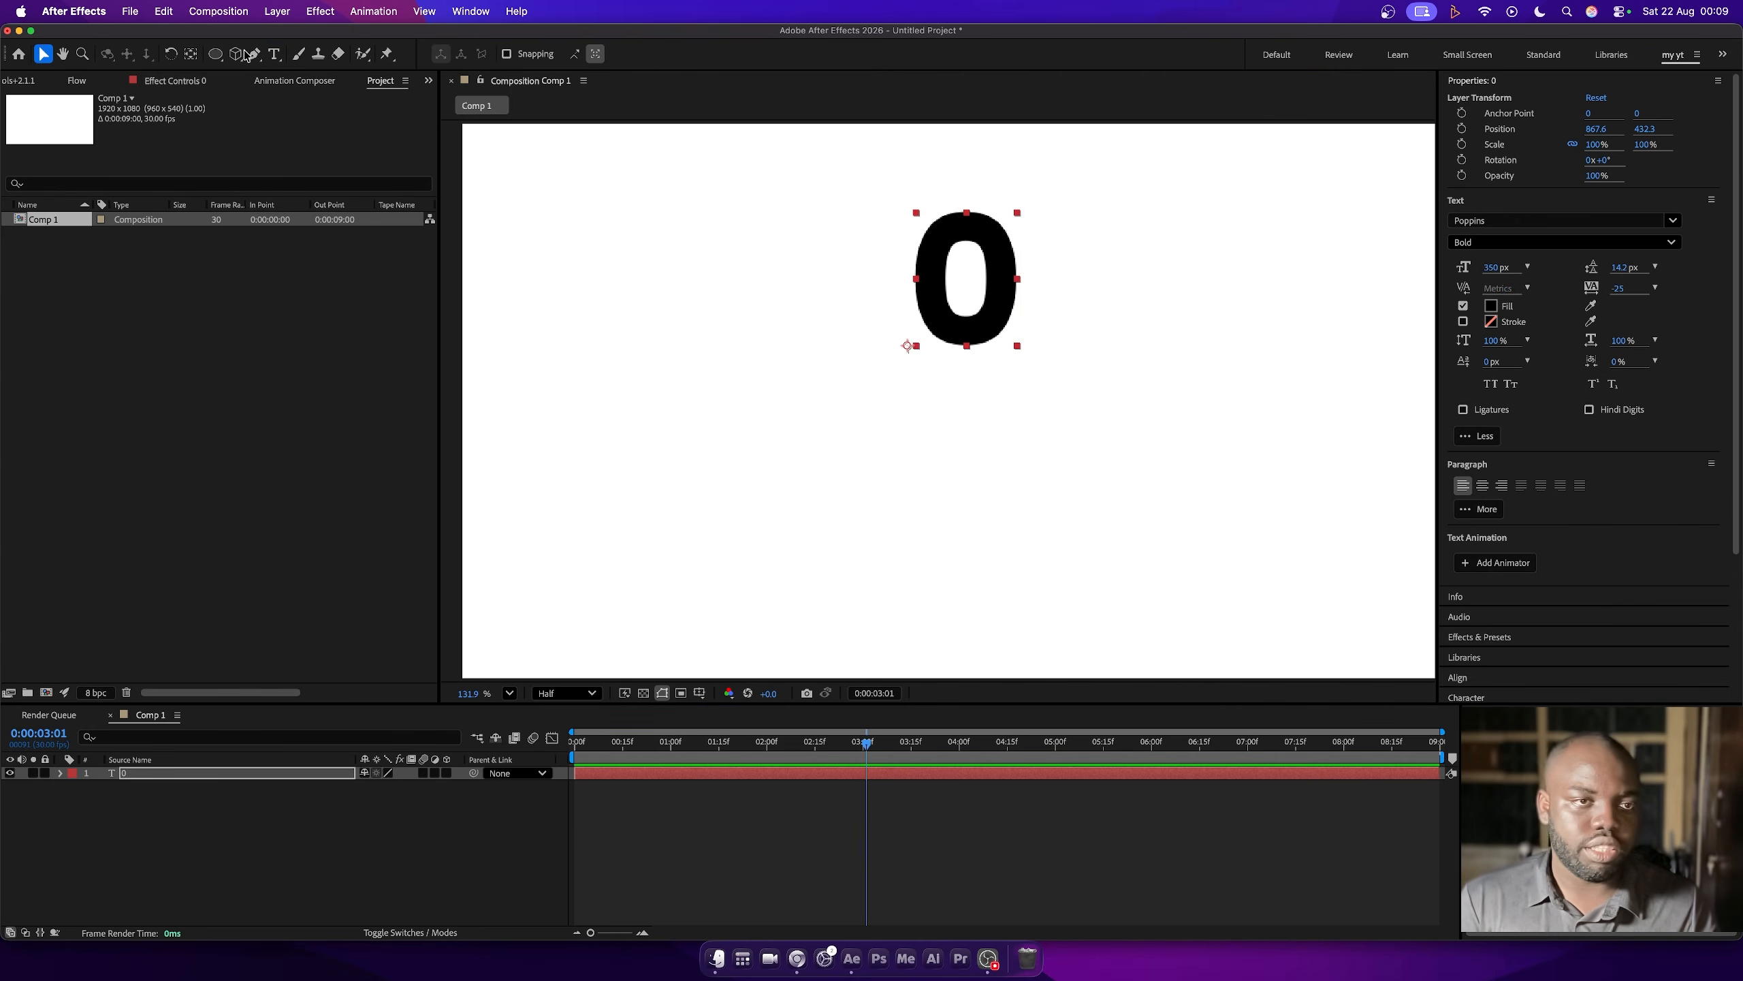
# - Centre the 0 text layer's anchor point on its content and centre the layer in the composition
pyautogui.doubleClick(192, 55)
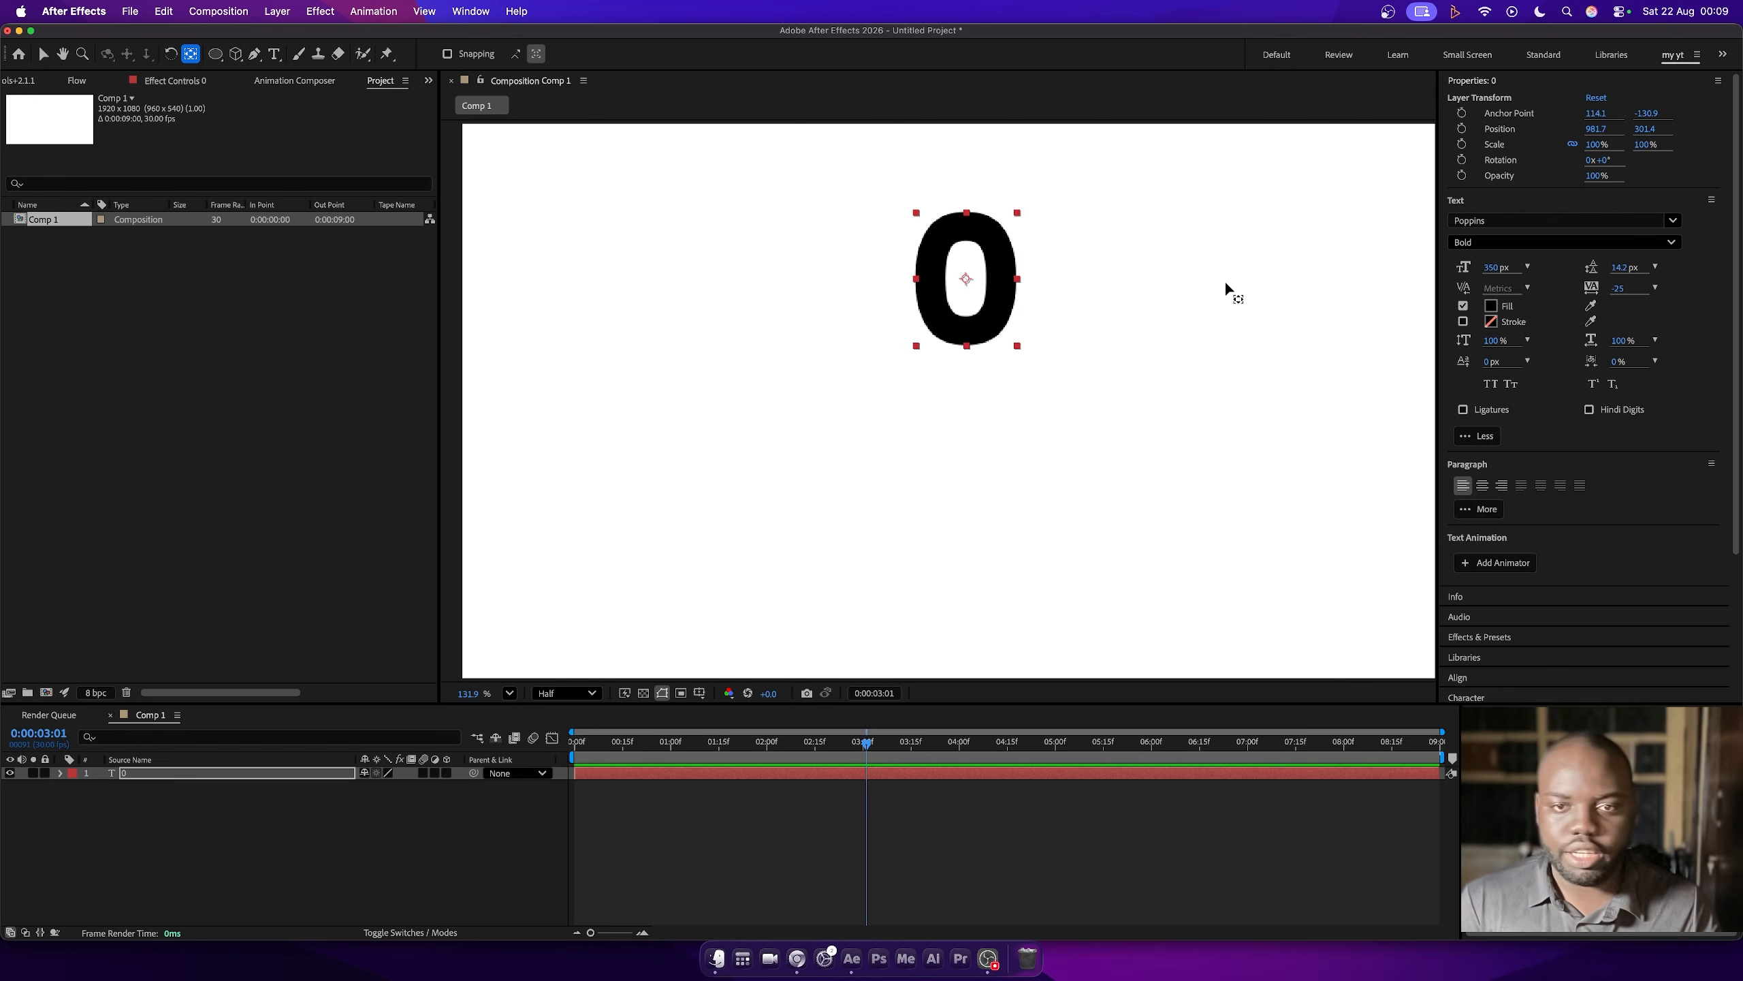
pyautogui.scroll(-3, 1492, 630)
pyautogui.click(1471, 493)
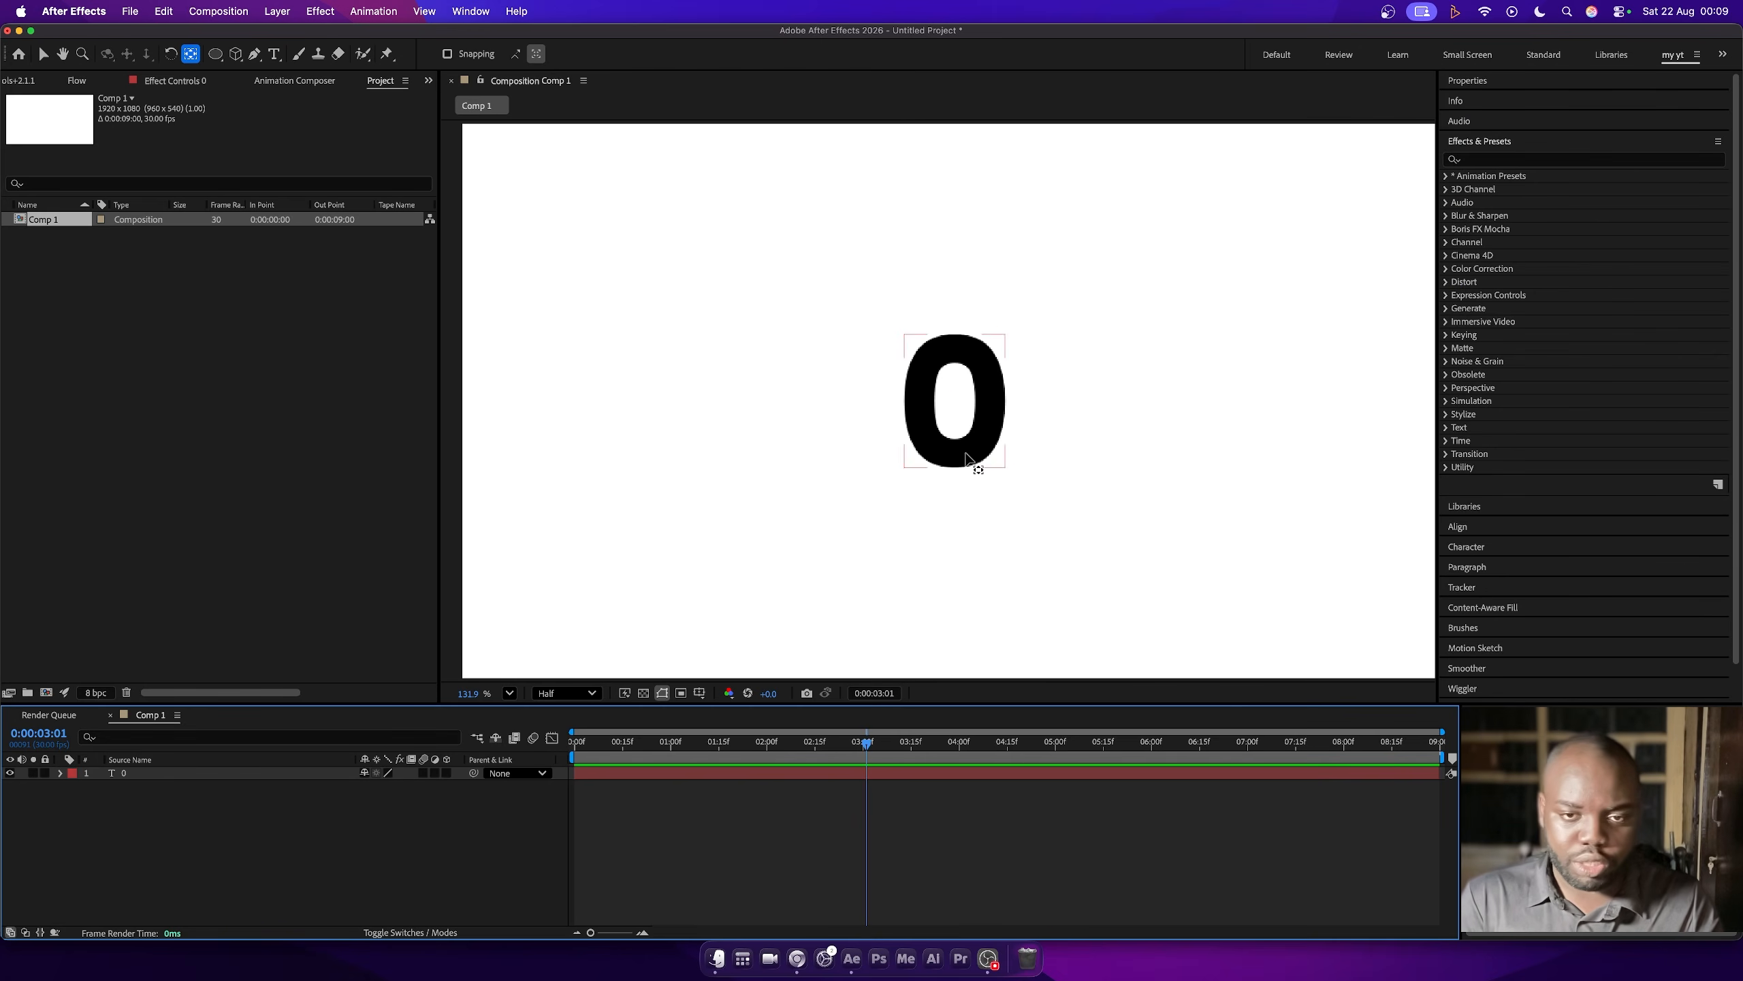
pyautogui.click(968, 459)
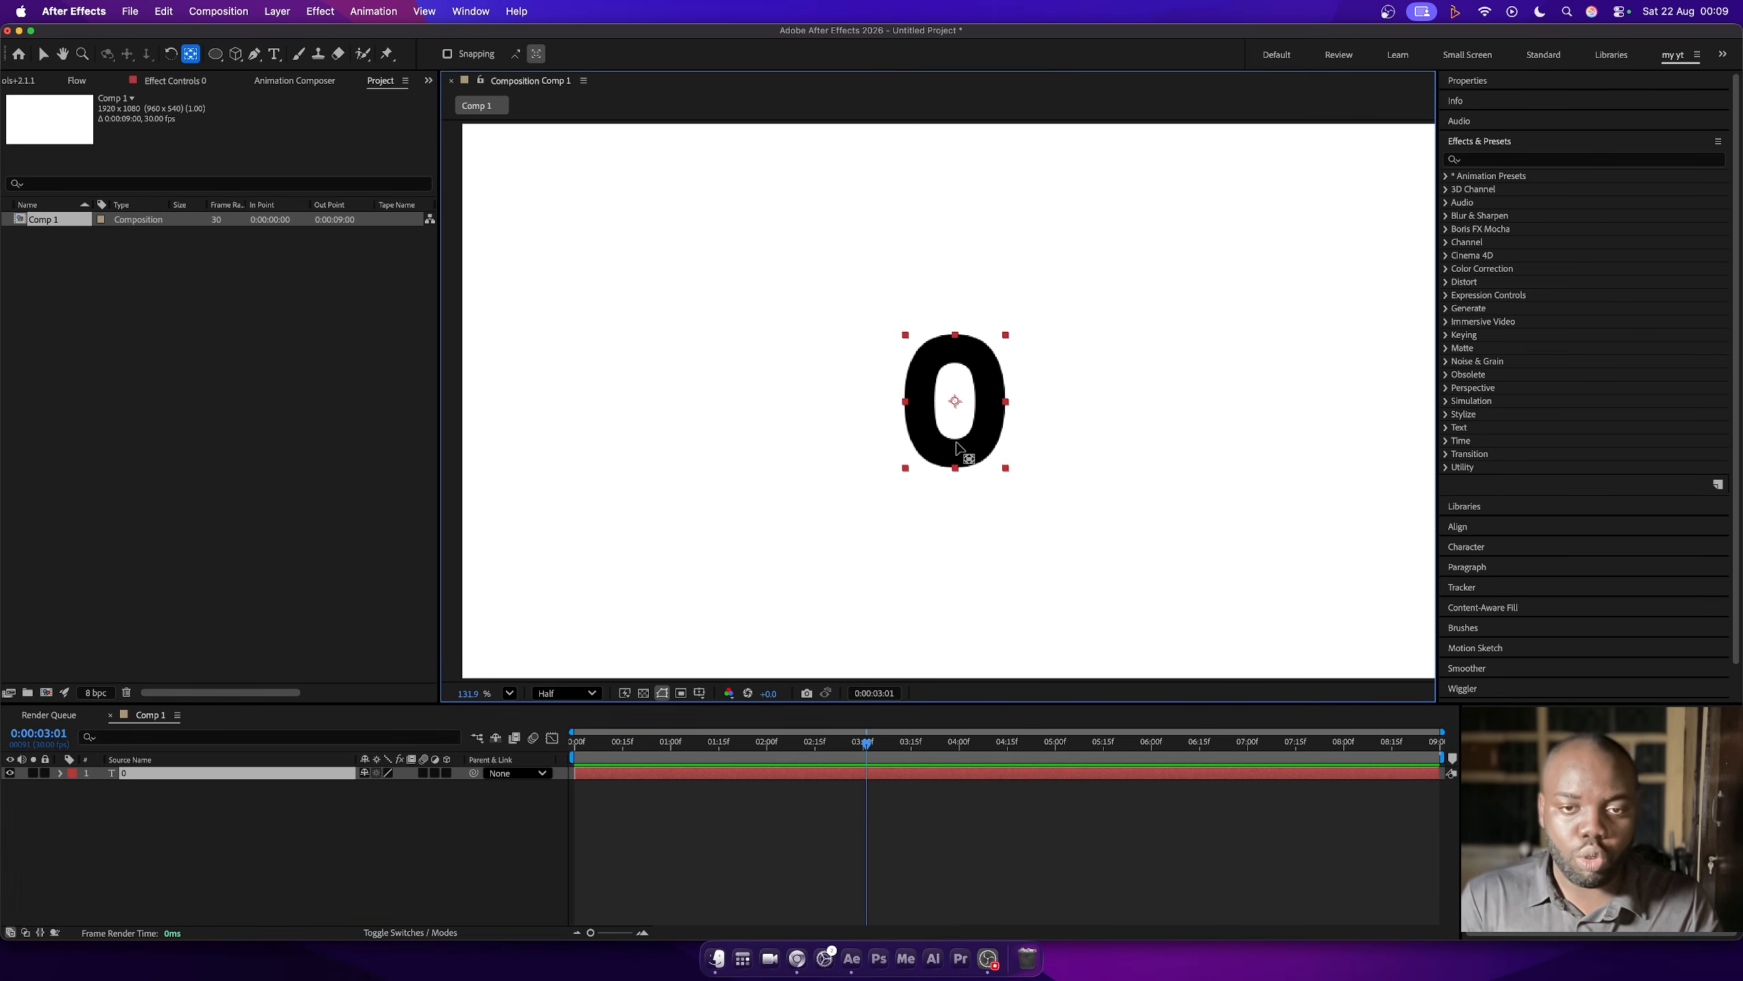
# - Search the effects and presets for "lock a" and apply the Lock Anchor Point preset to the 0 text layer
pyautogui.click(1498, 160)
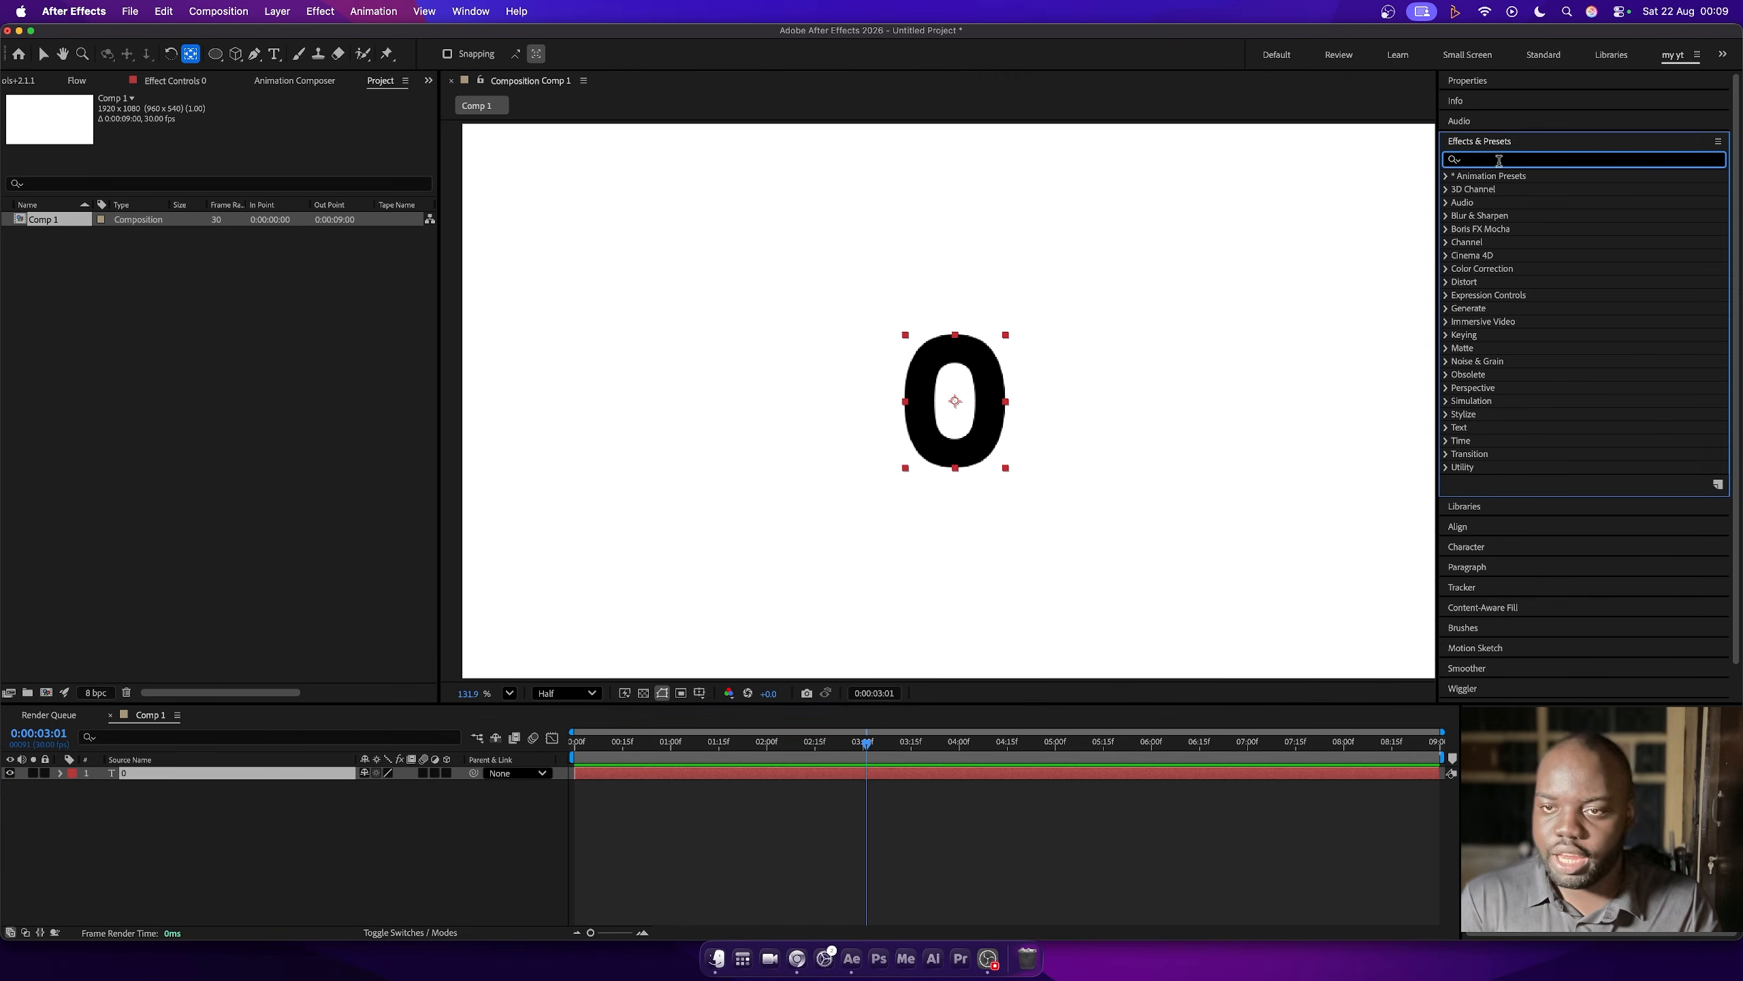
pyautogui.write('lock')
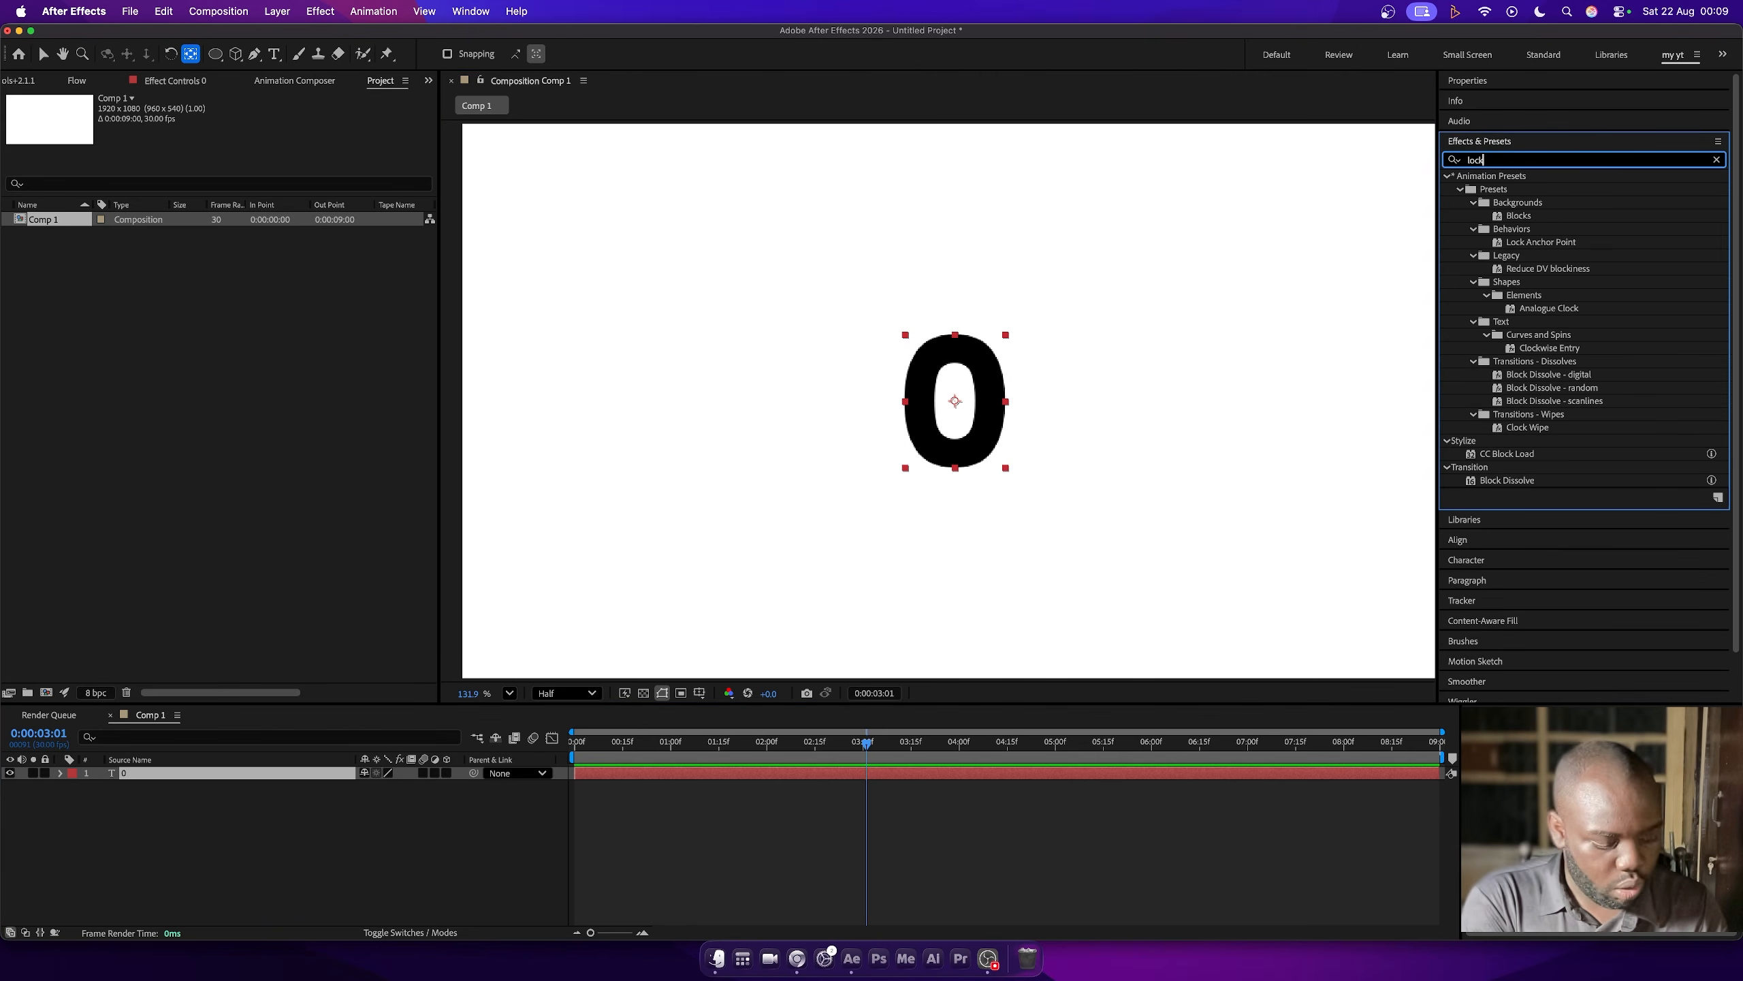
pyautogui.write(' a')
pyautogui.moveTo(1544, 224); pyautogui.dragTo(961, 380)
pyautogui.click(295, 711)
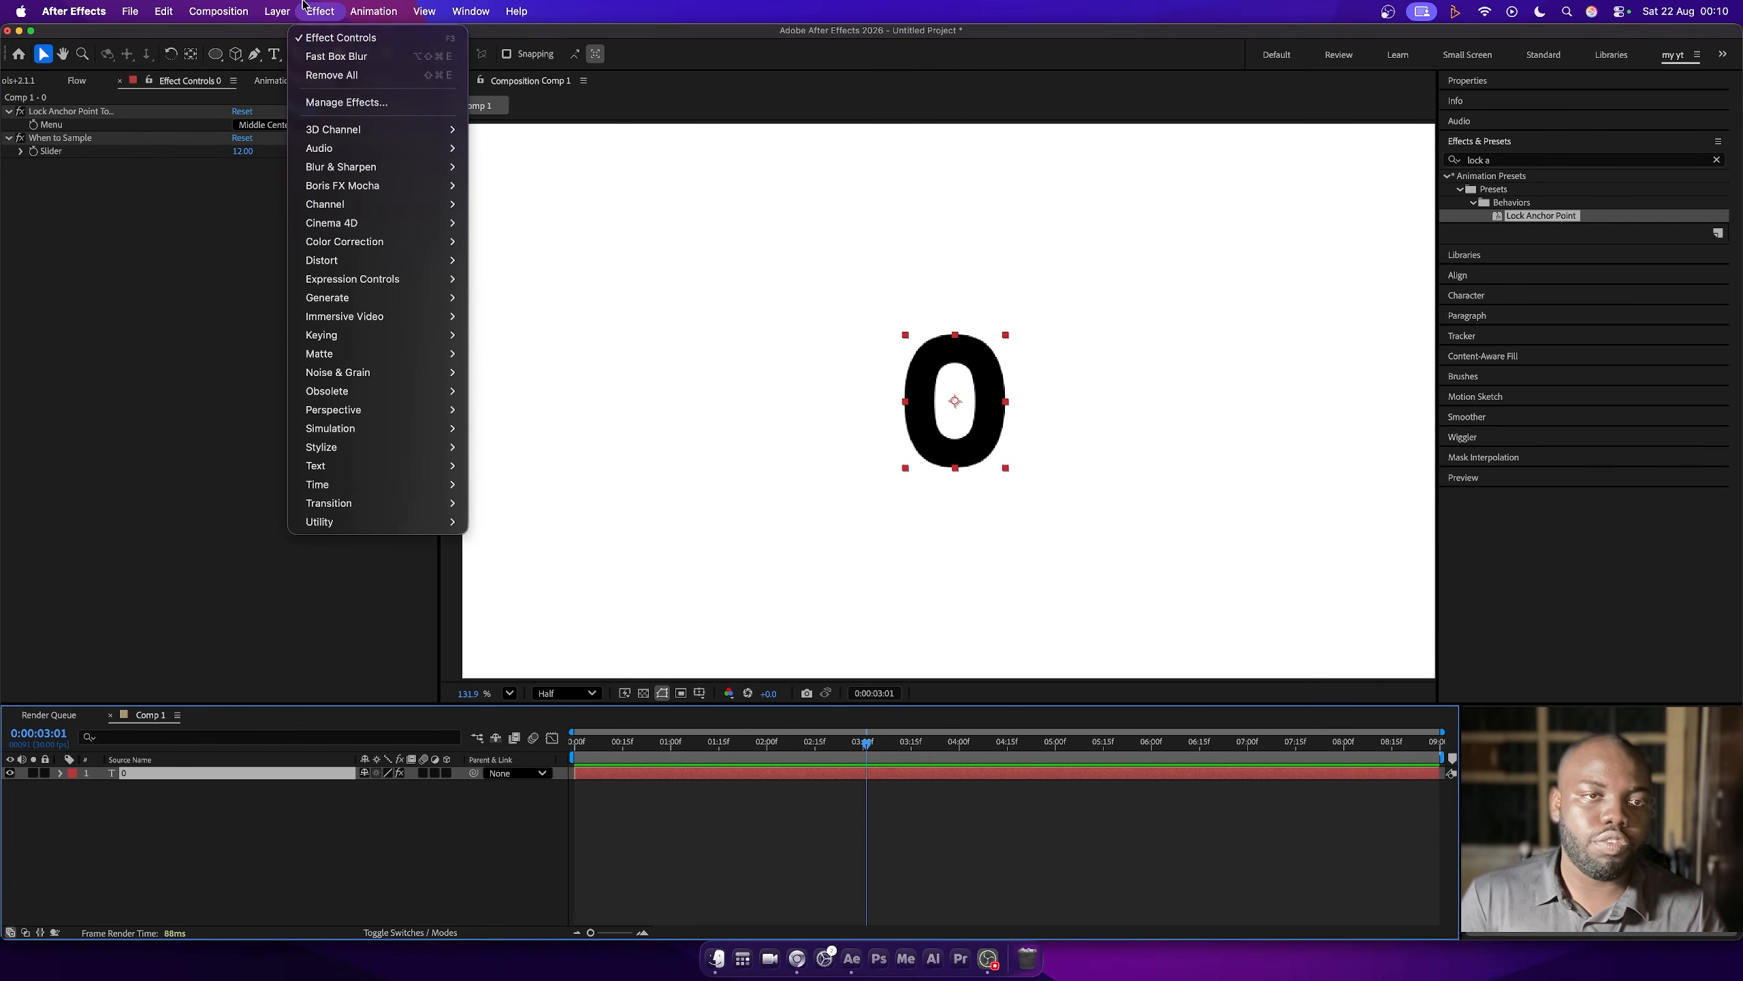
# - Add a Slider Control effect to the 0 text layer
pyautogui.click(320, 11)
pyautogui.moveTo(359, 278)
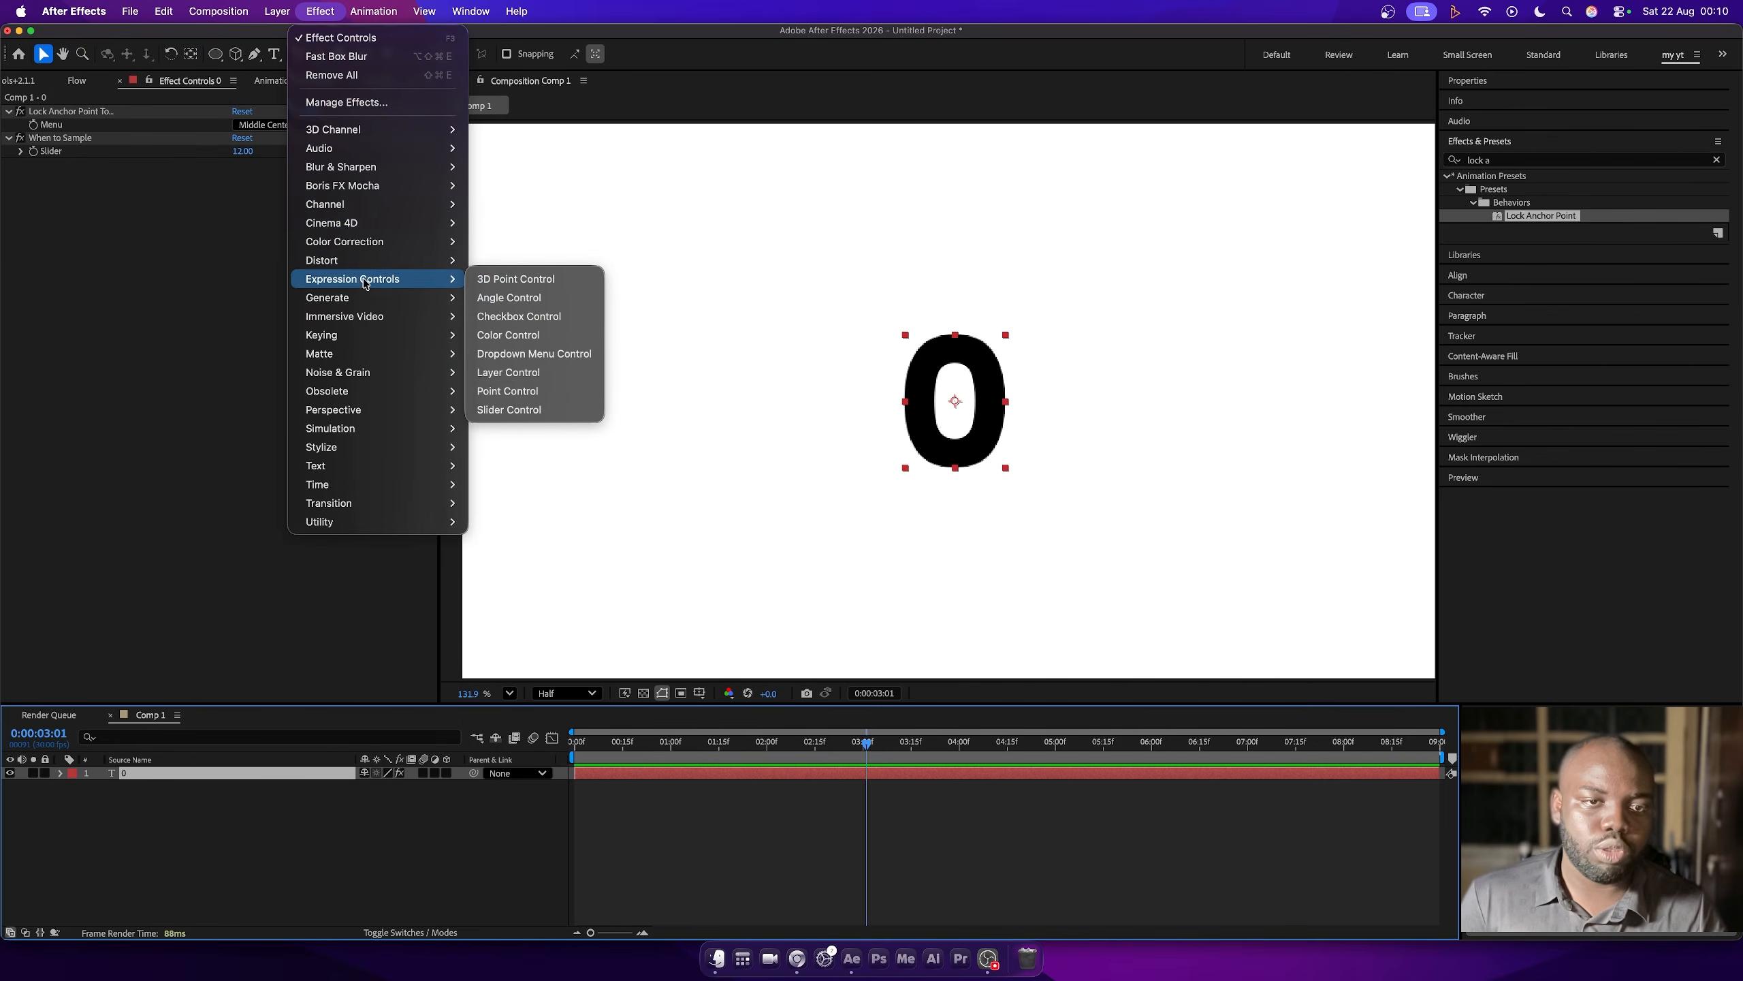
pyautogui.click(515, 410)
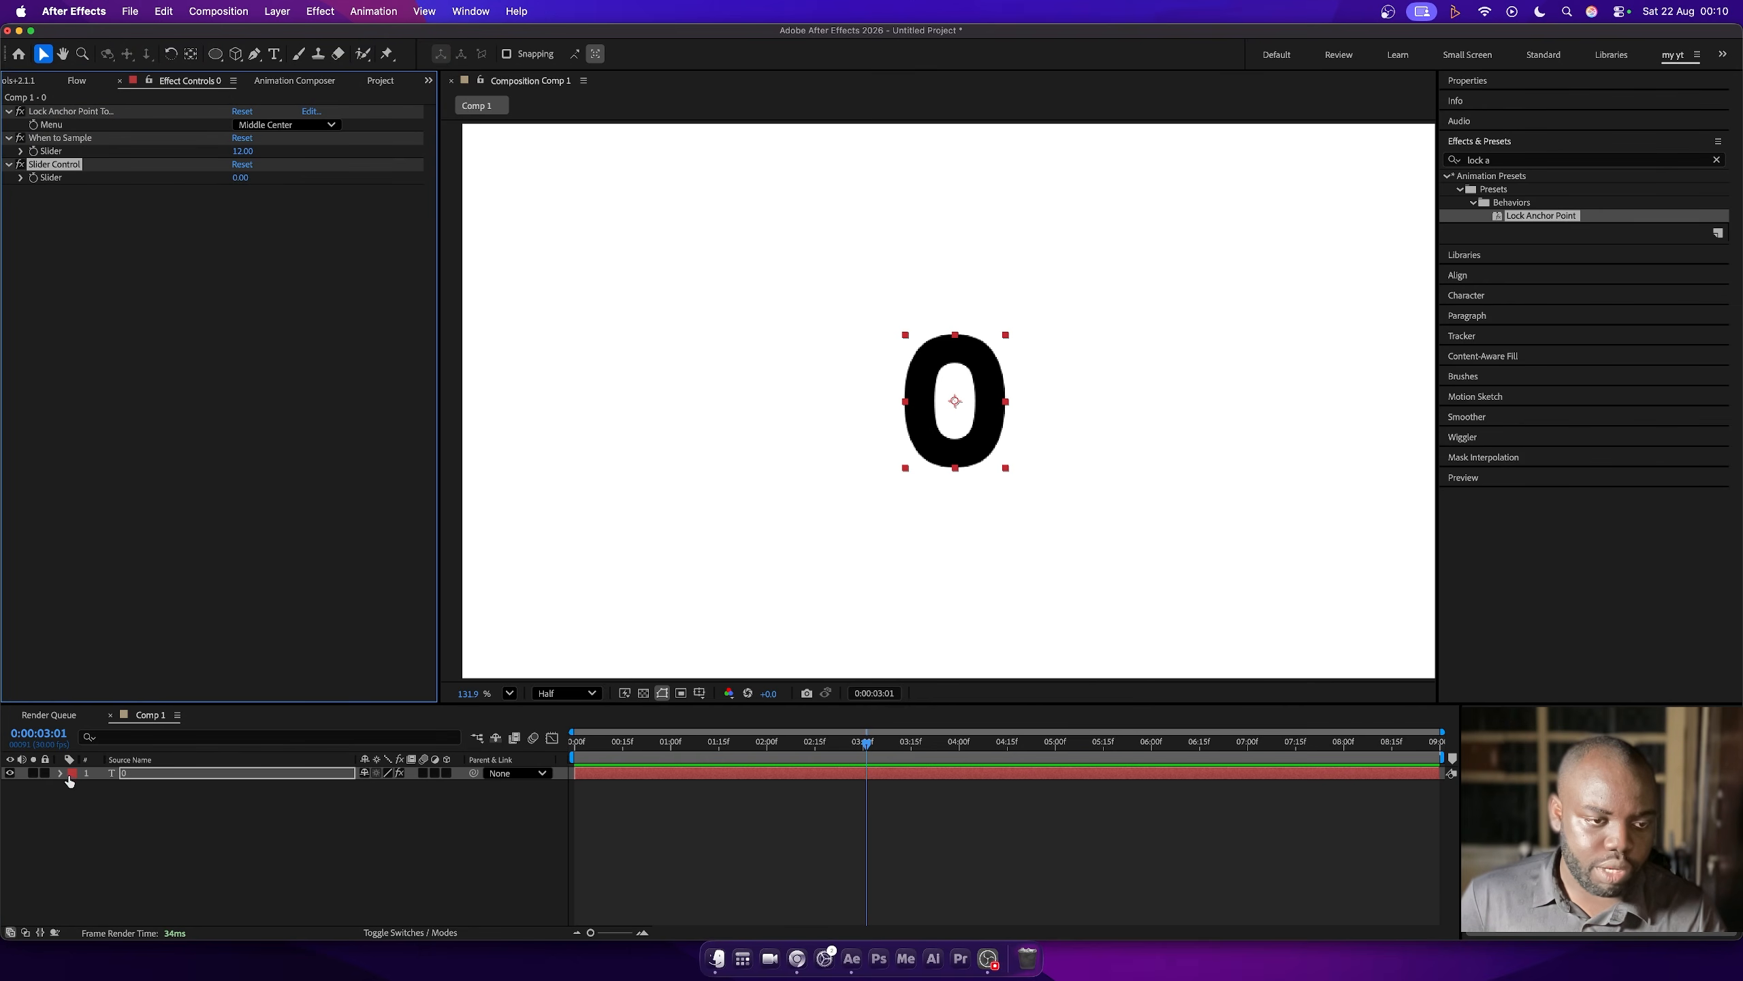
# - Add an expression to the 0 layer's Source Text linking it to the Slider Control effect's Slider
pyautogui.click(61, 774)
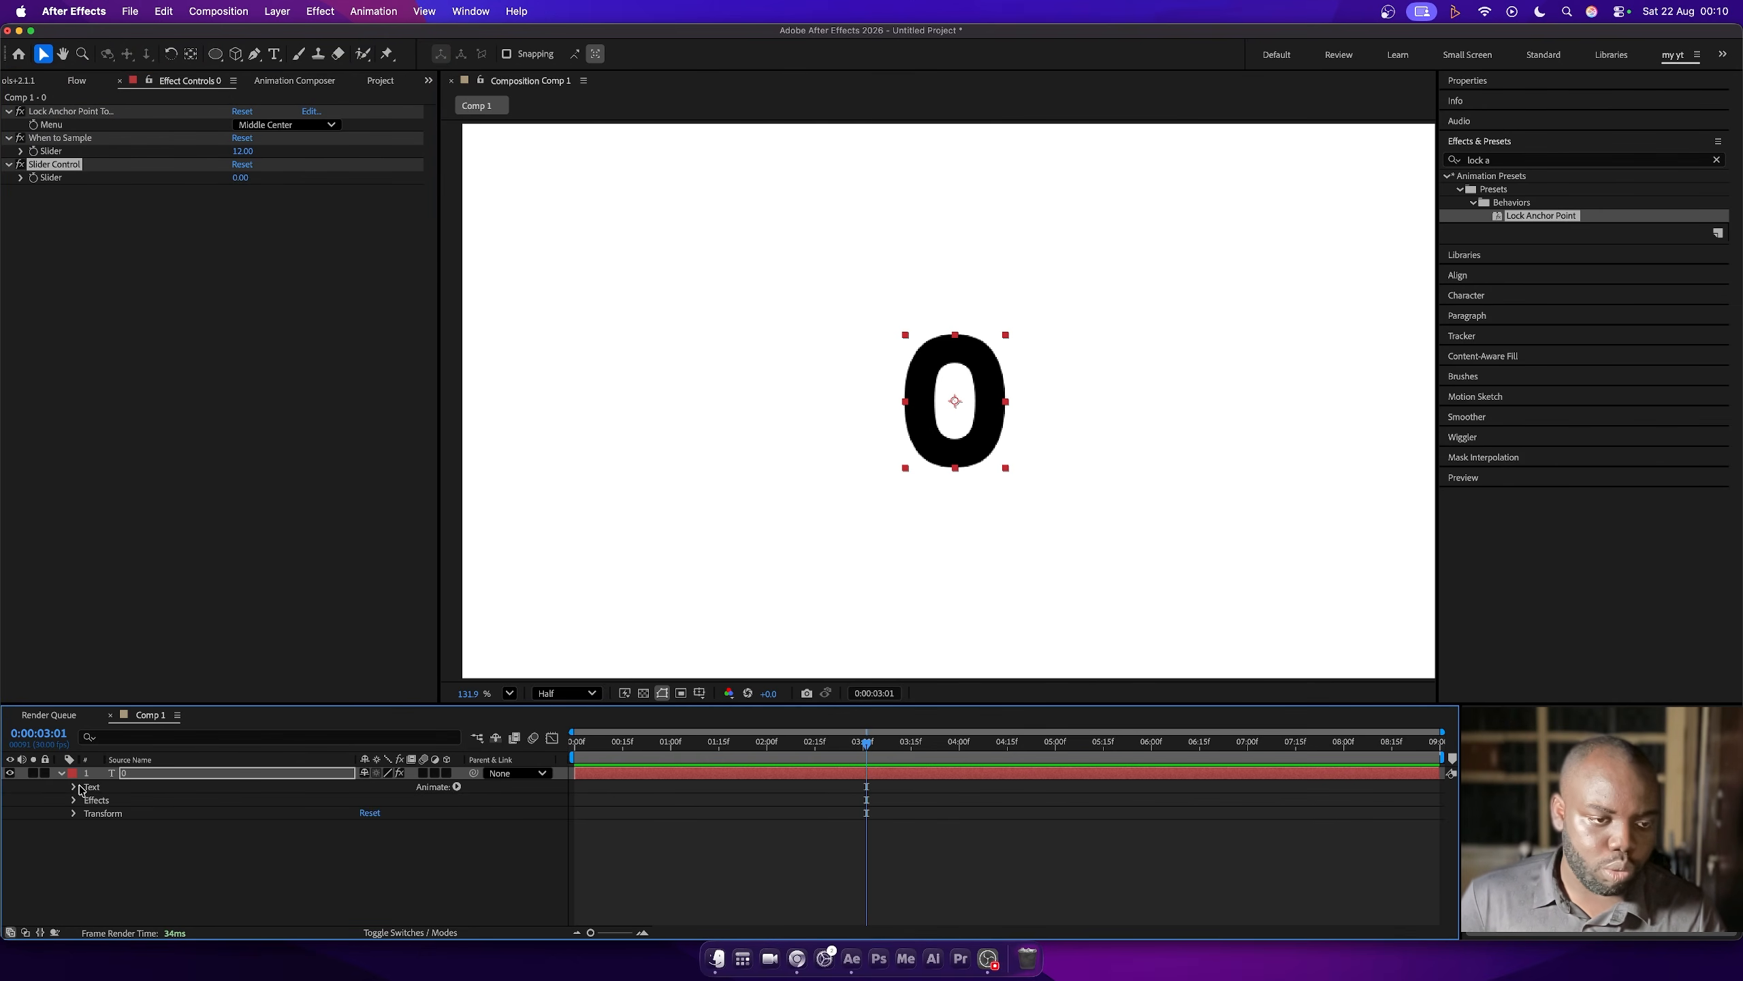
pyautogui.click(73, 787)
pyautogui.click(137, 802)
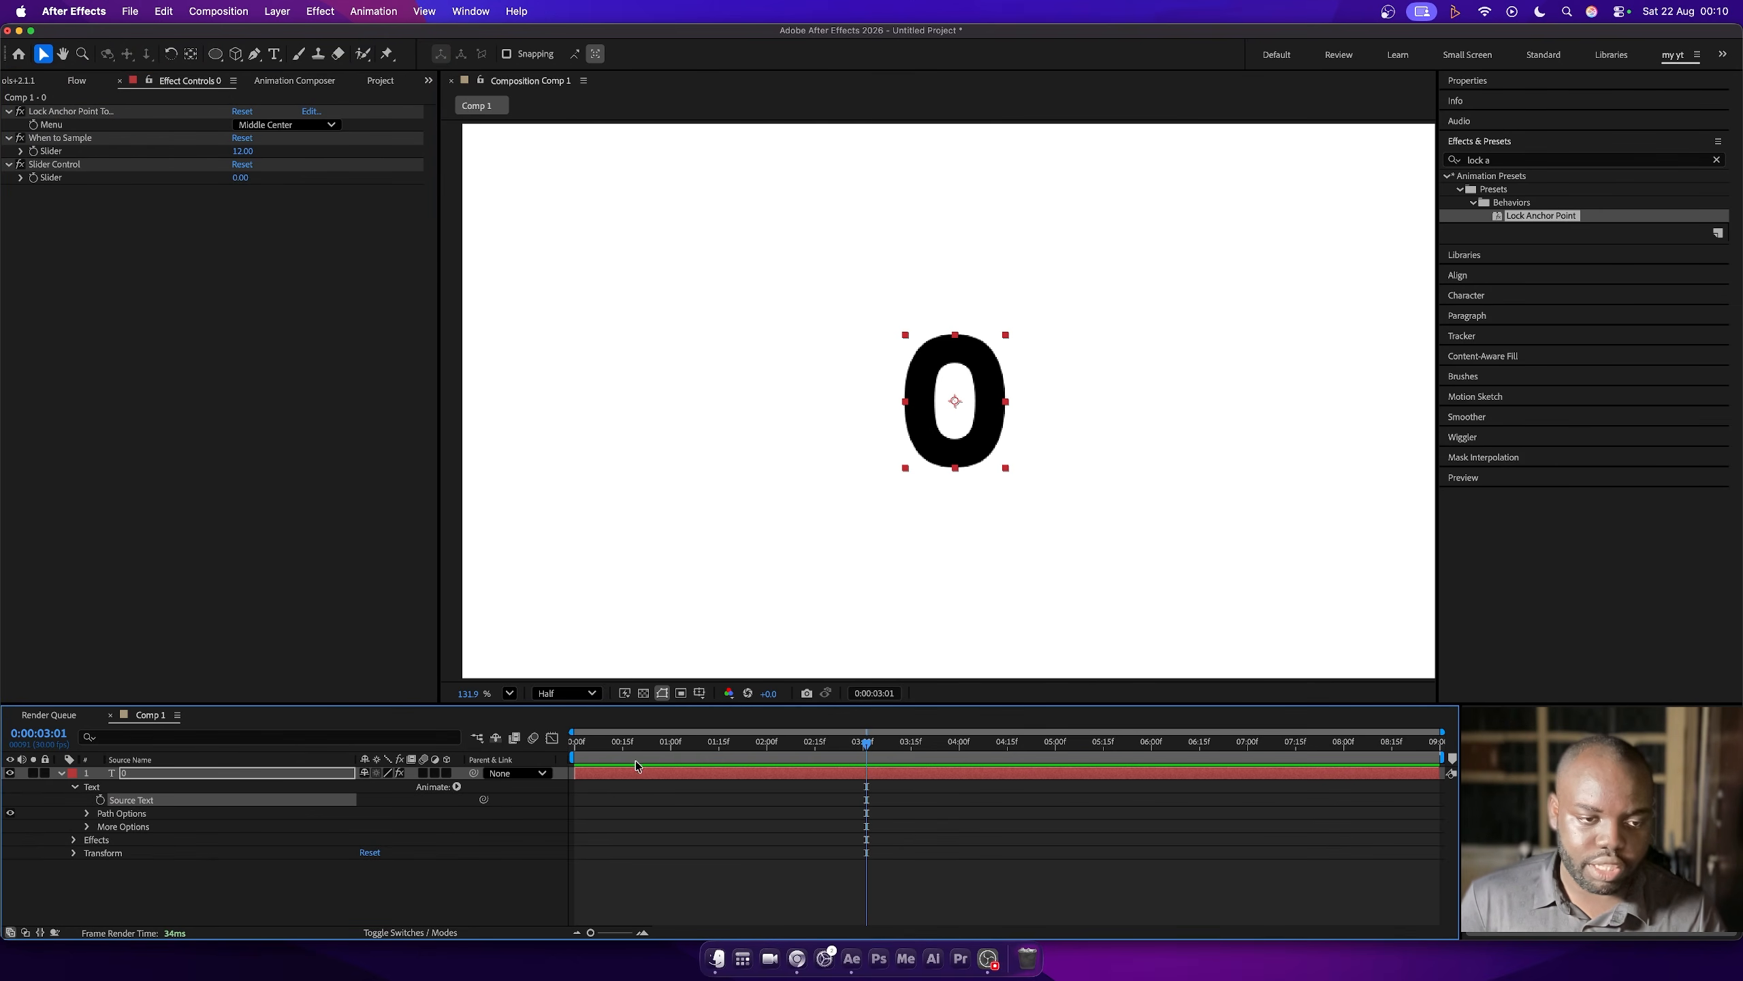
pyautogui.keyDown('alt'); pyautogui.click(100, 800); pyautogui.keyUp('alt')
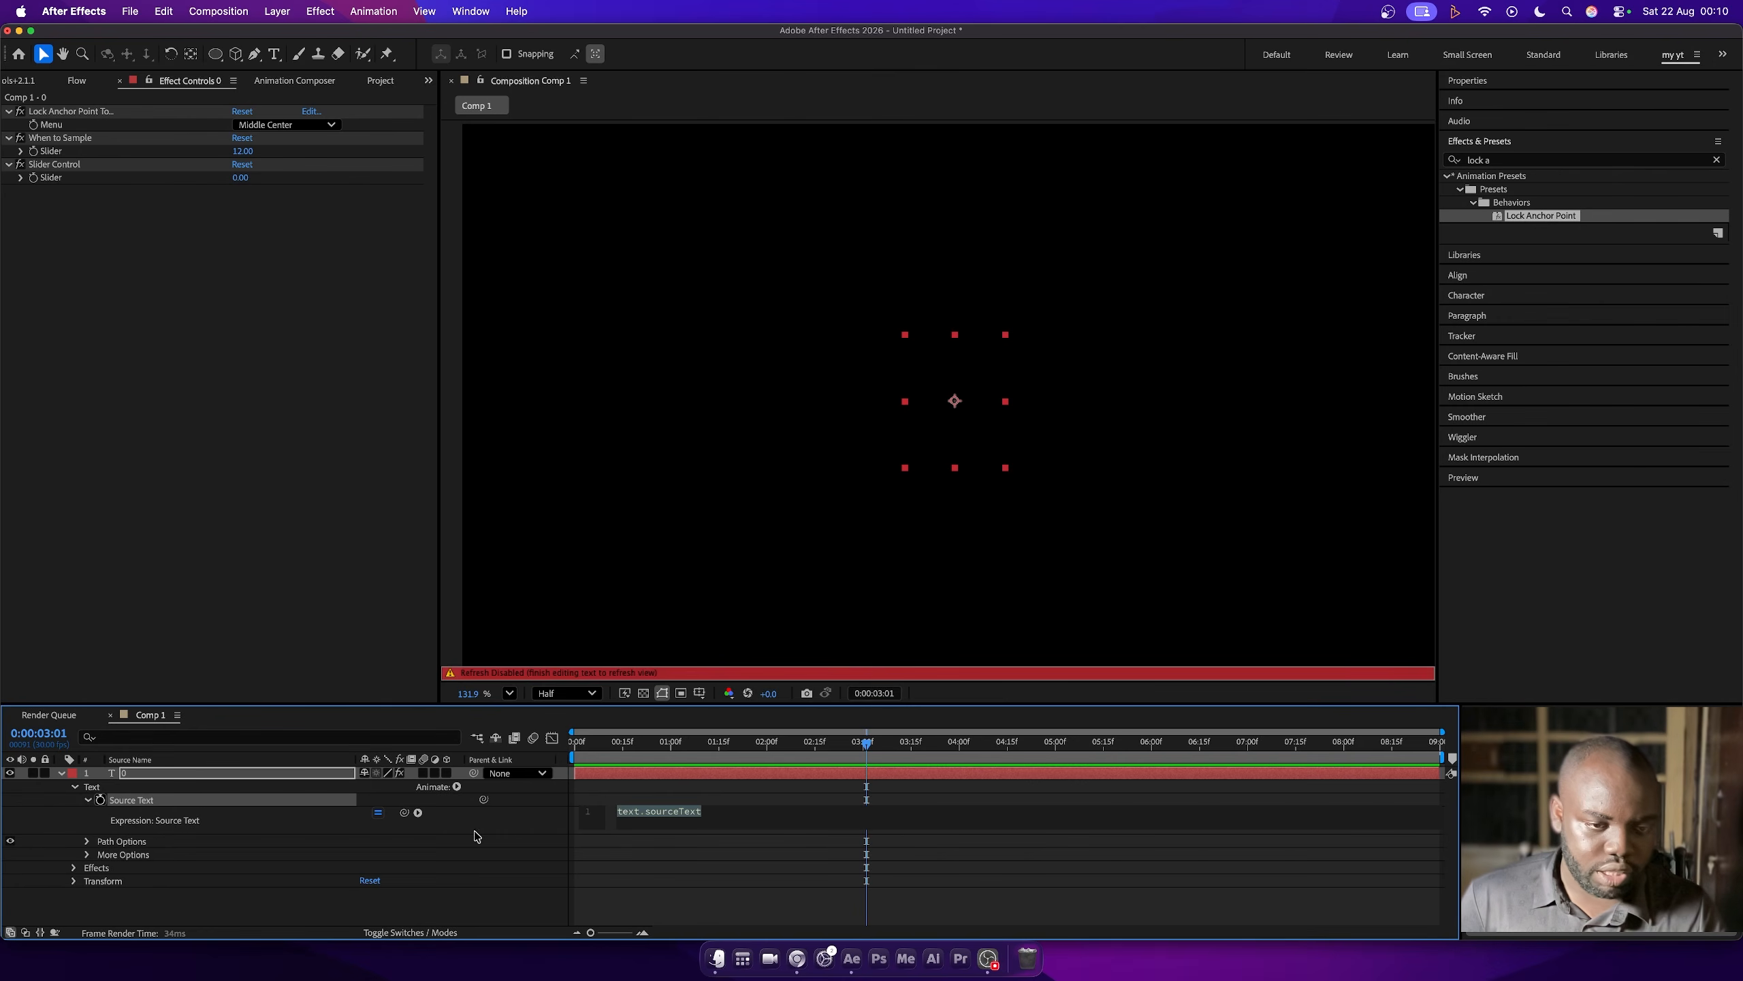
pyautogui.moveTo(404, 814); pyautogui.dragTo(62, 180)
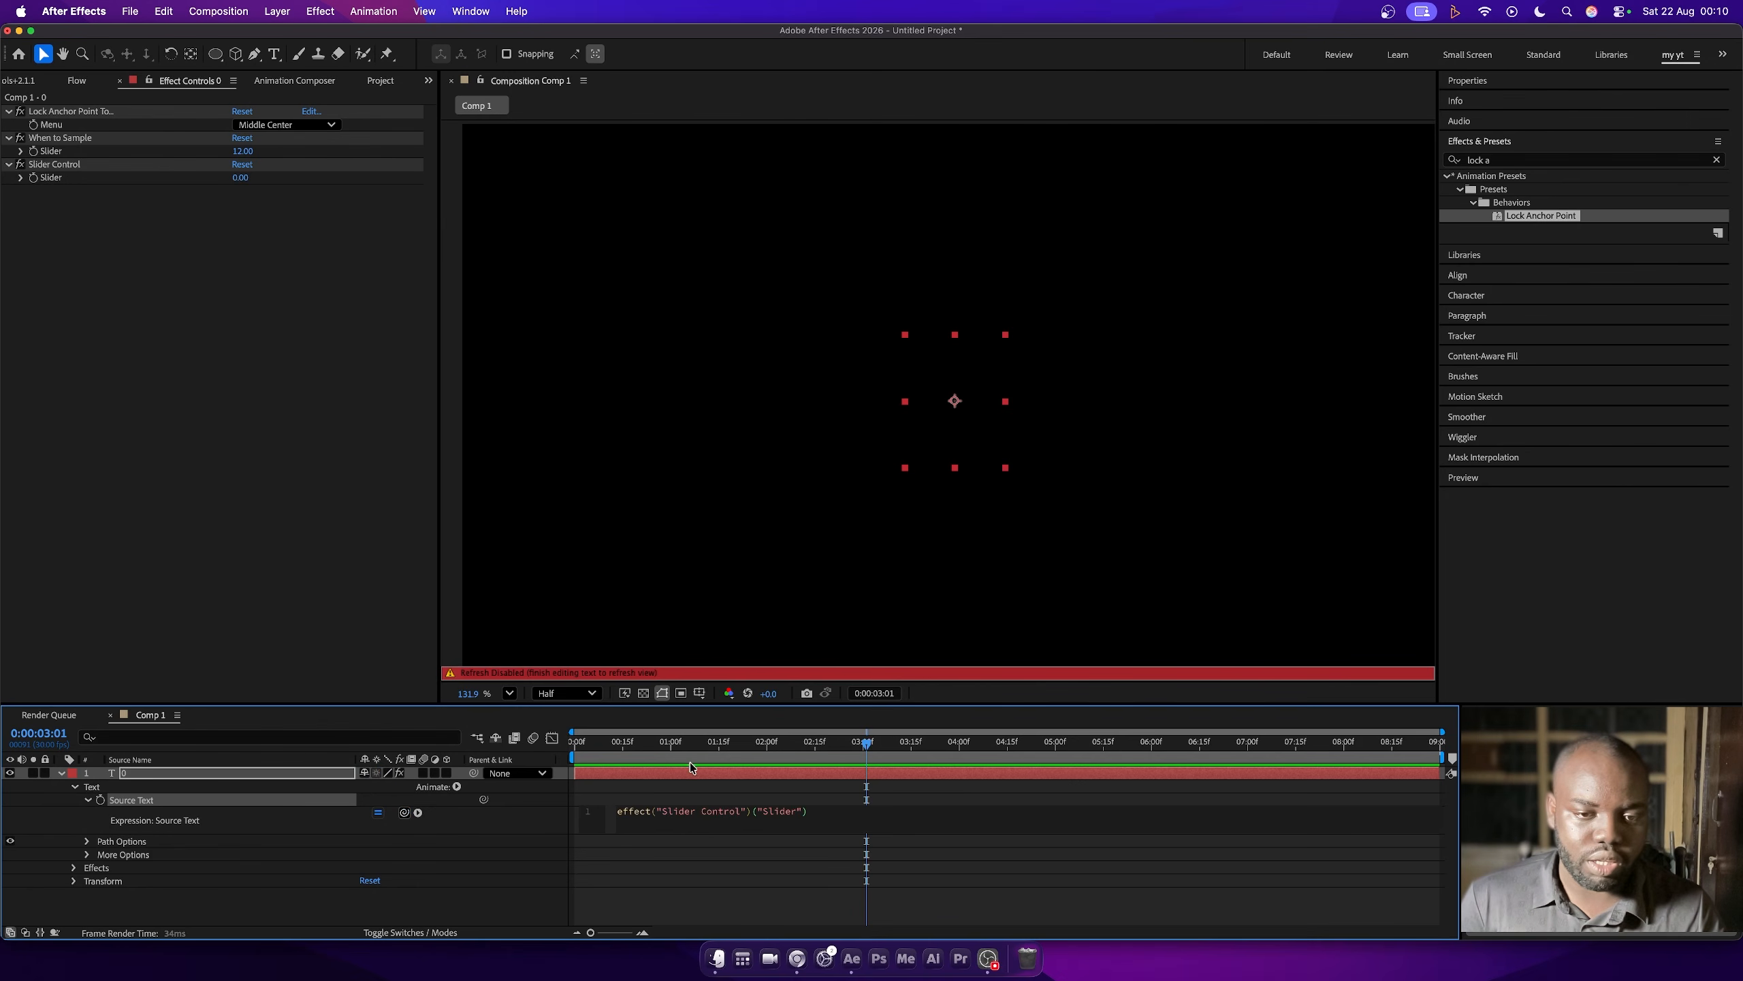
pyautogui.click(722, 825)
pyautogui.click(495, 824)
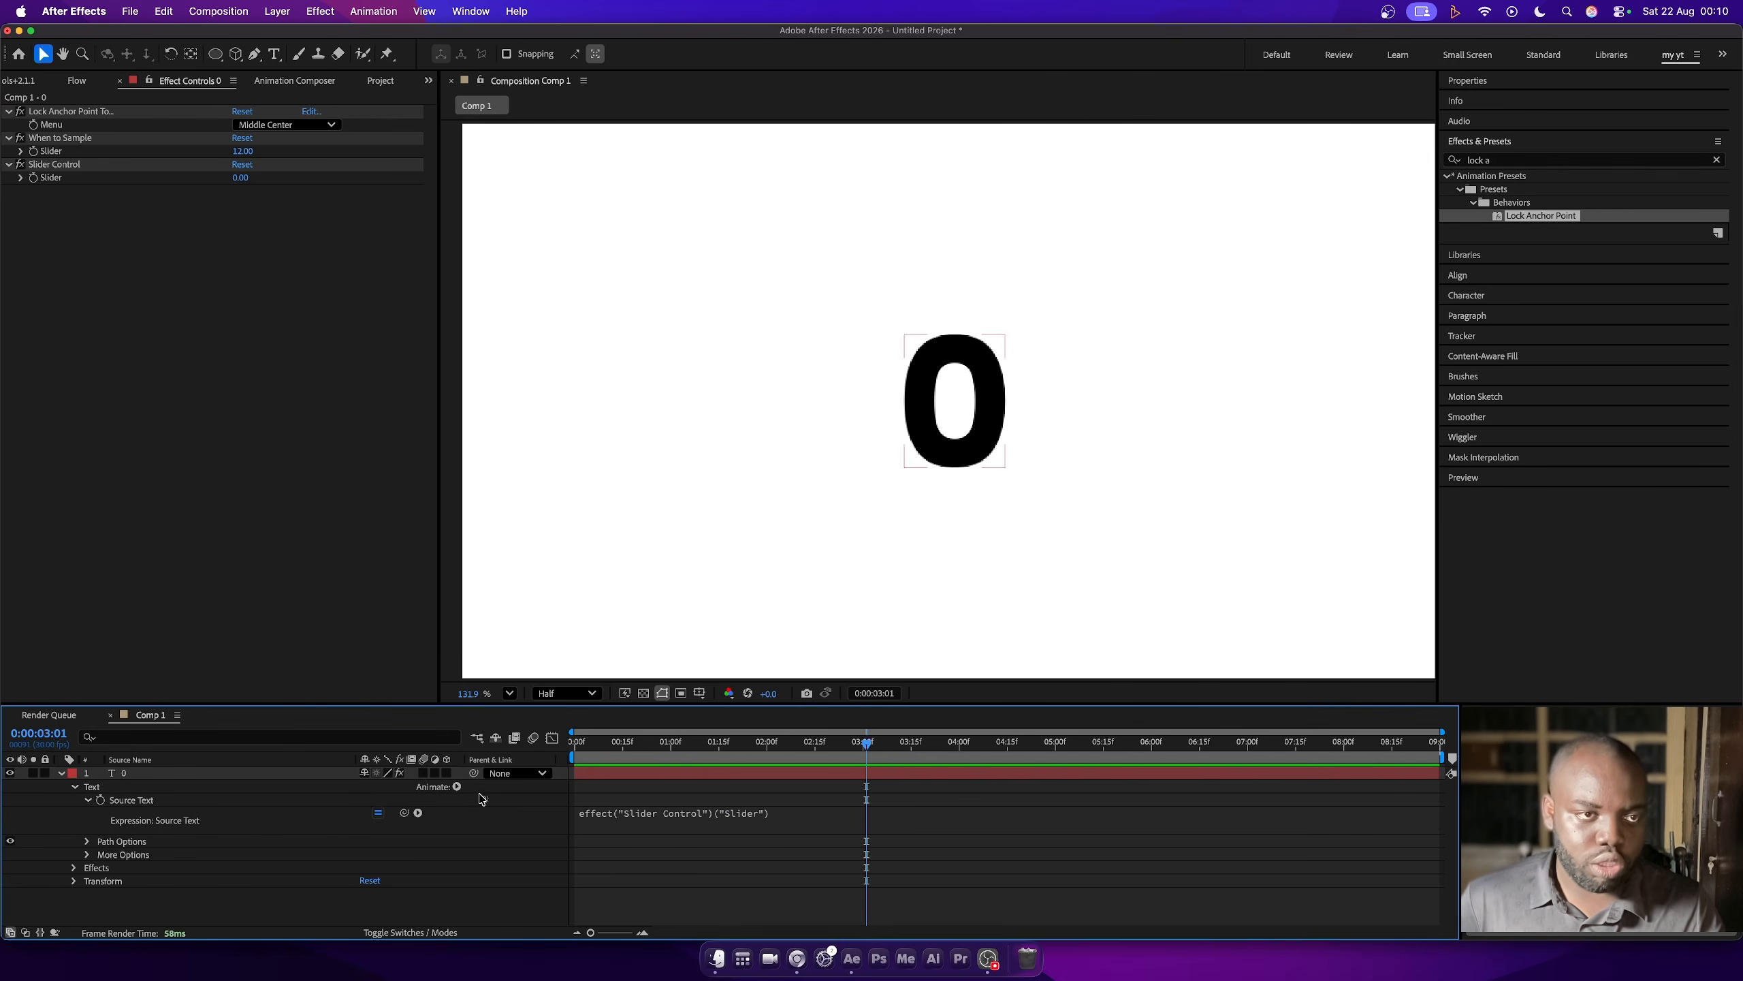
# - Keyframe the Slider Control's Slider at 0:00:03:01 with a value of 30
pyautogui.click(56, 164)
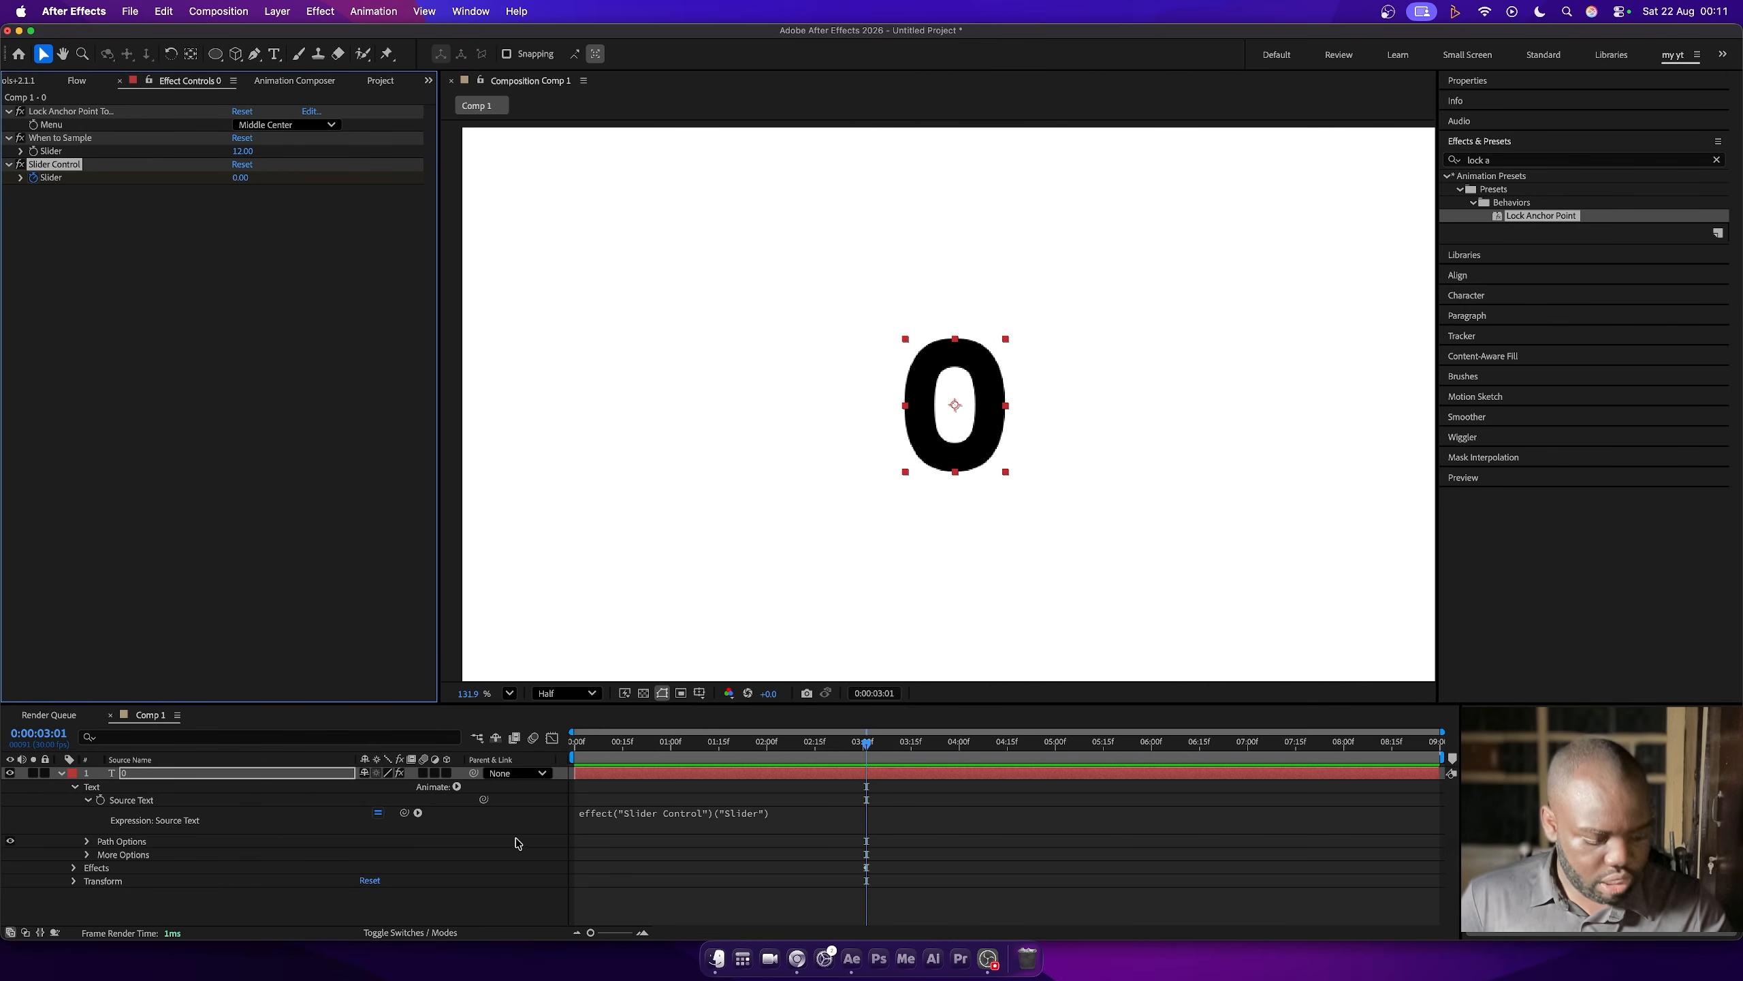
pyautogui.press('s')
pyautogui.press('s')
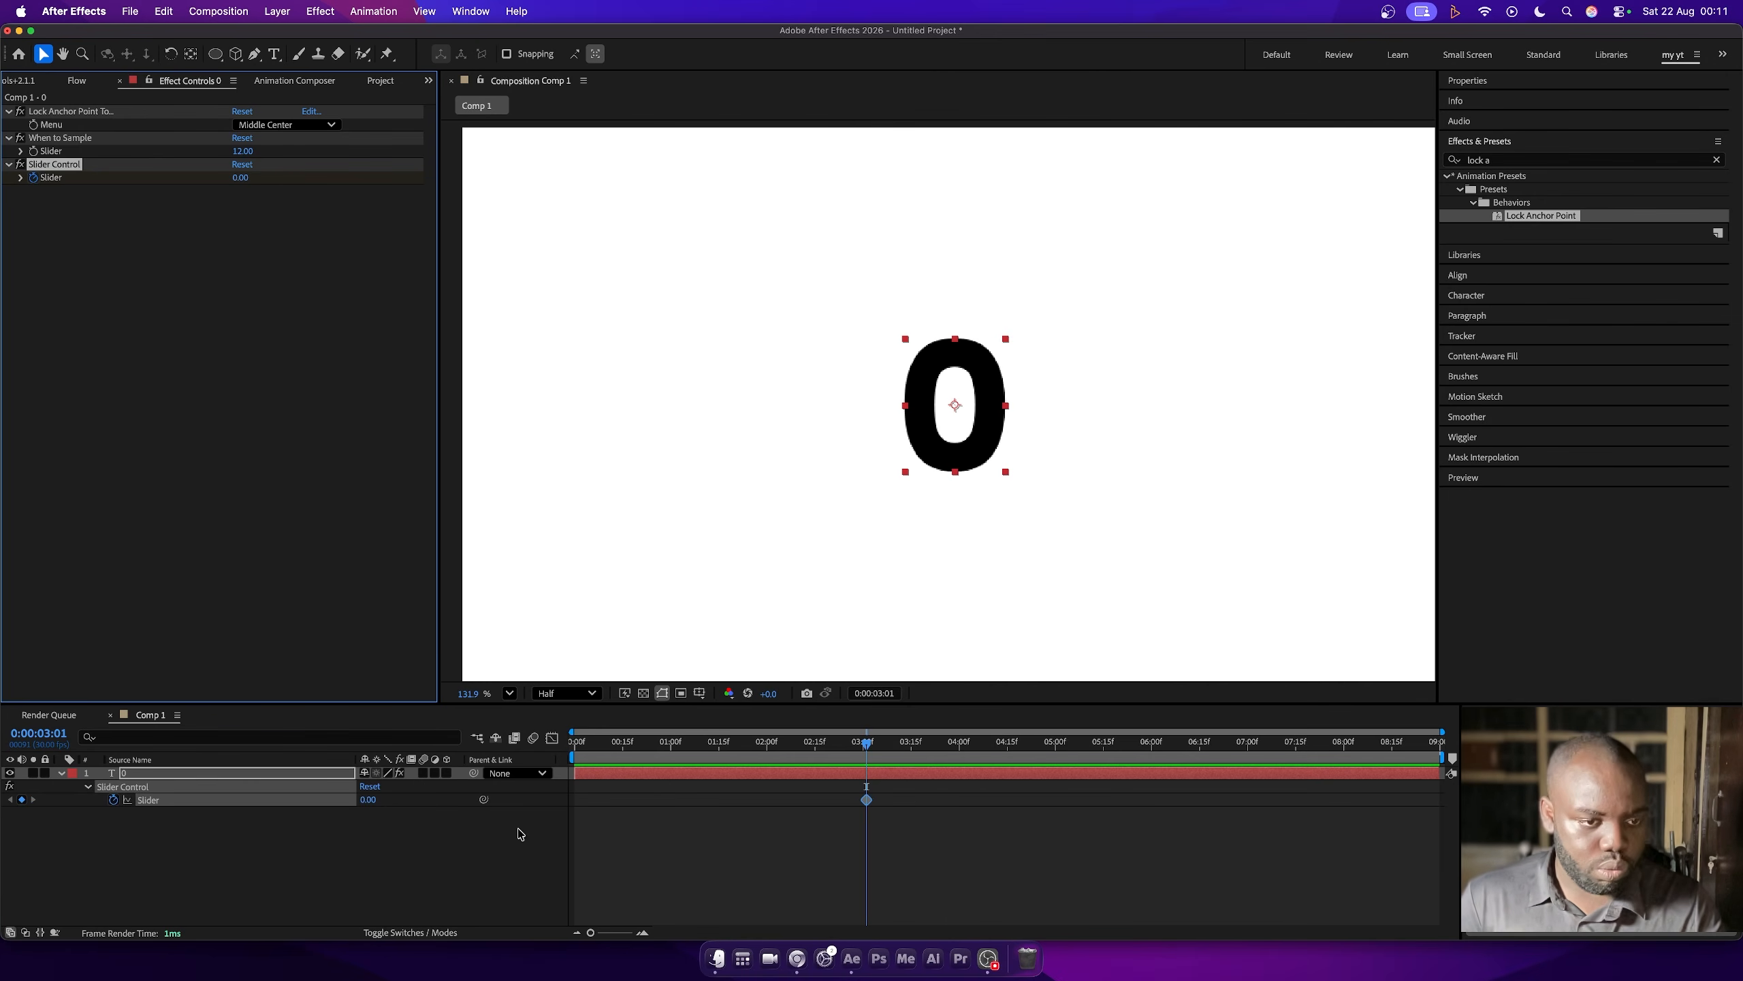
pyautogui.click(369, 801)
pyautogui.write('30')
pyautogui.press('Return')
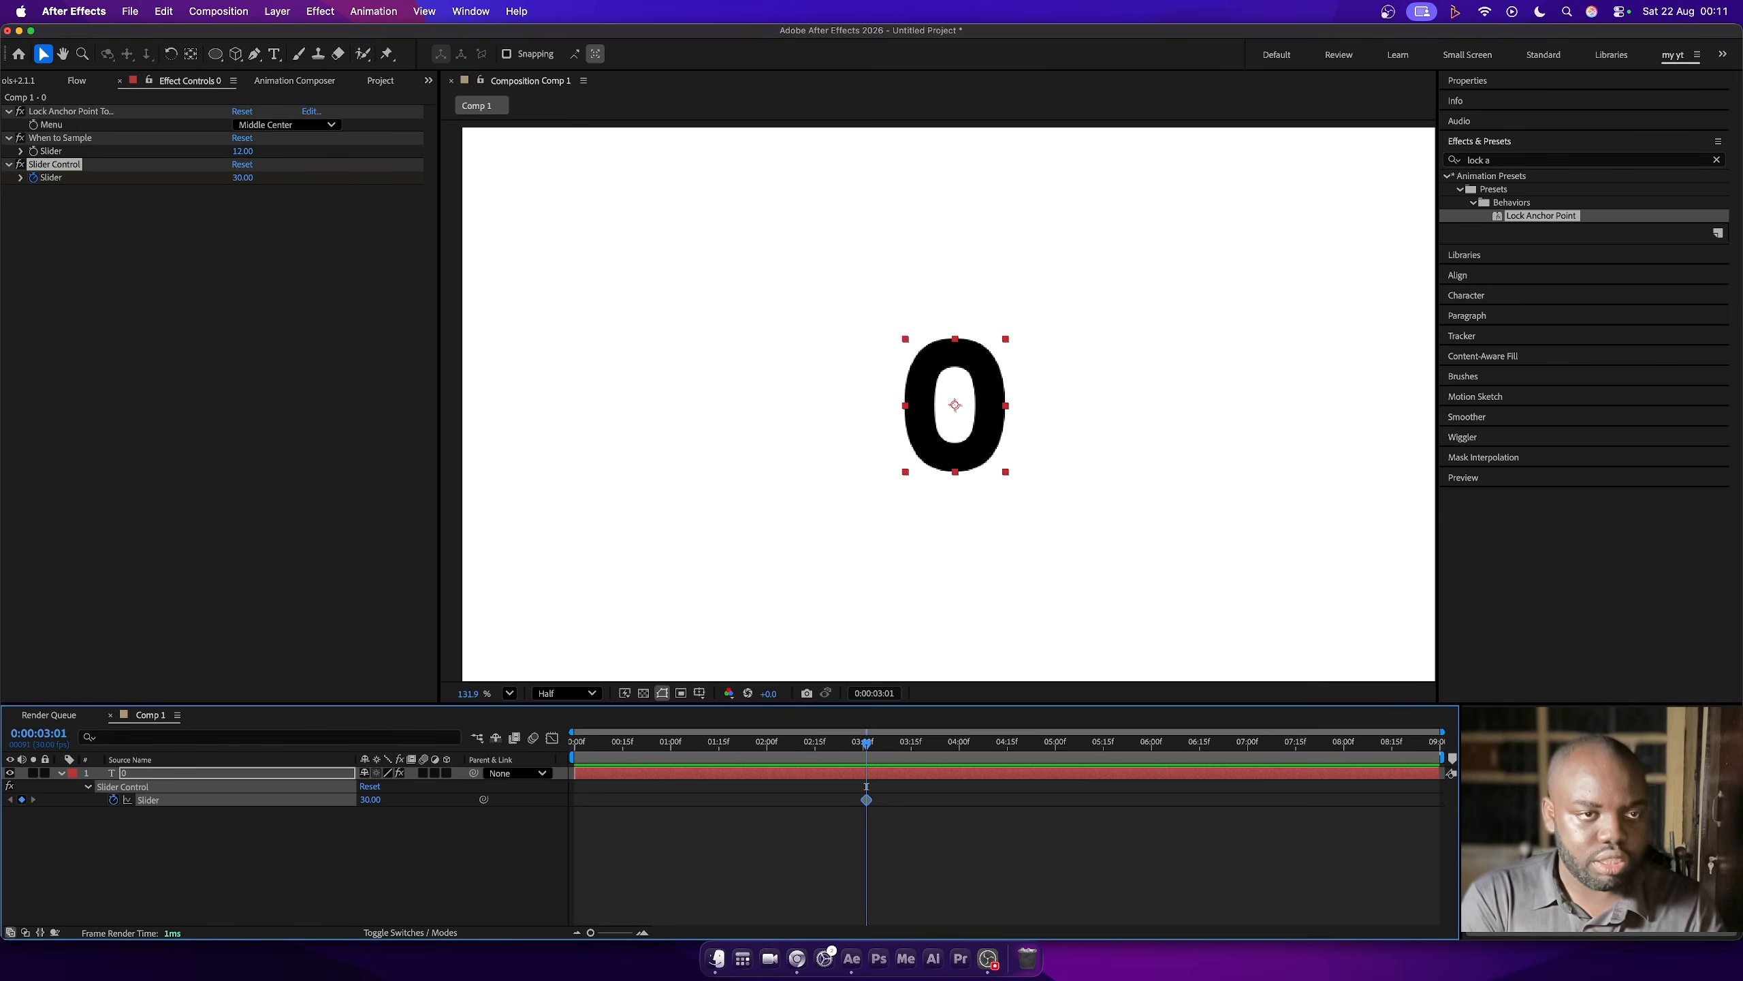
# - Set the Slider to 0 at the start of the composition, adding a keyframe at 0:00:00:00
pyautogui.press('Home')
pyautogui.click(370, 801)
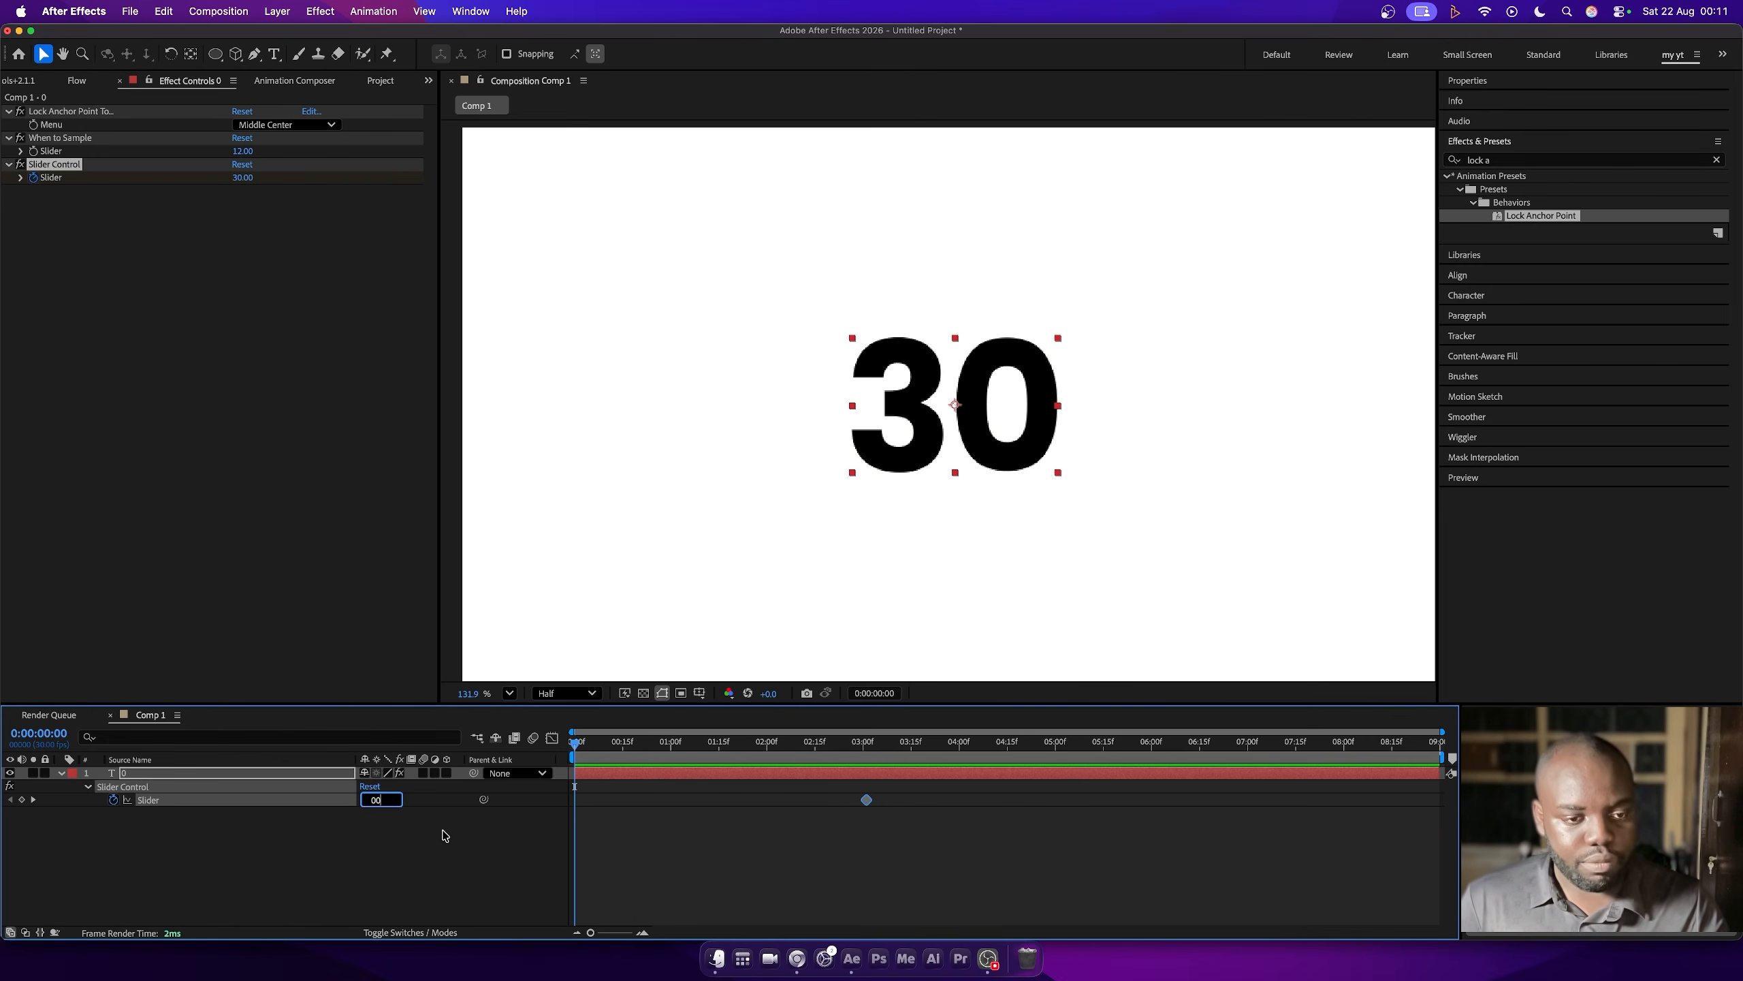
pyautogui.write('00')
pyautogui.press('Return')
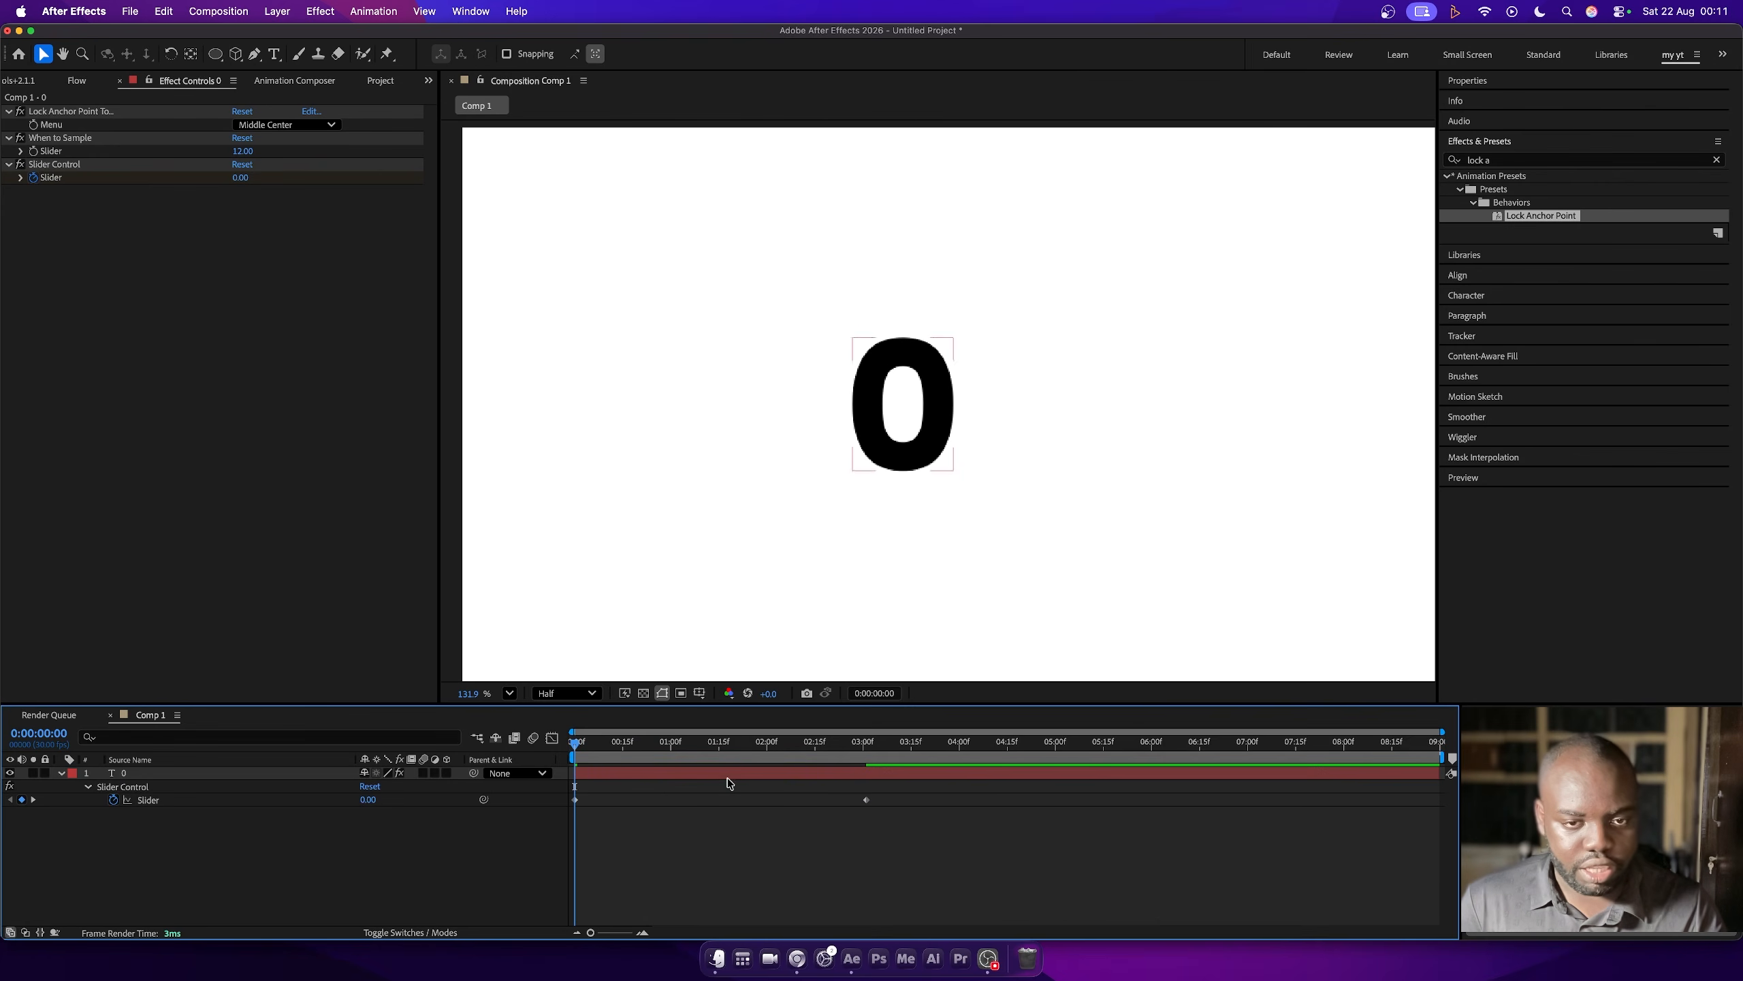
# - Wrap the Slider's expression as Math.round(effect("Slider Control")(1)) and preview the count from the start of the composition
pyautogui.moveTo(575, 744); pyautogui.dragTo(700, 743)
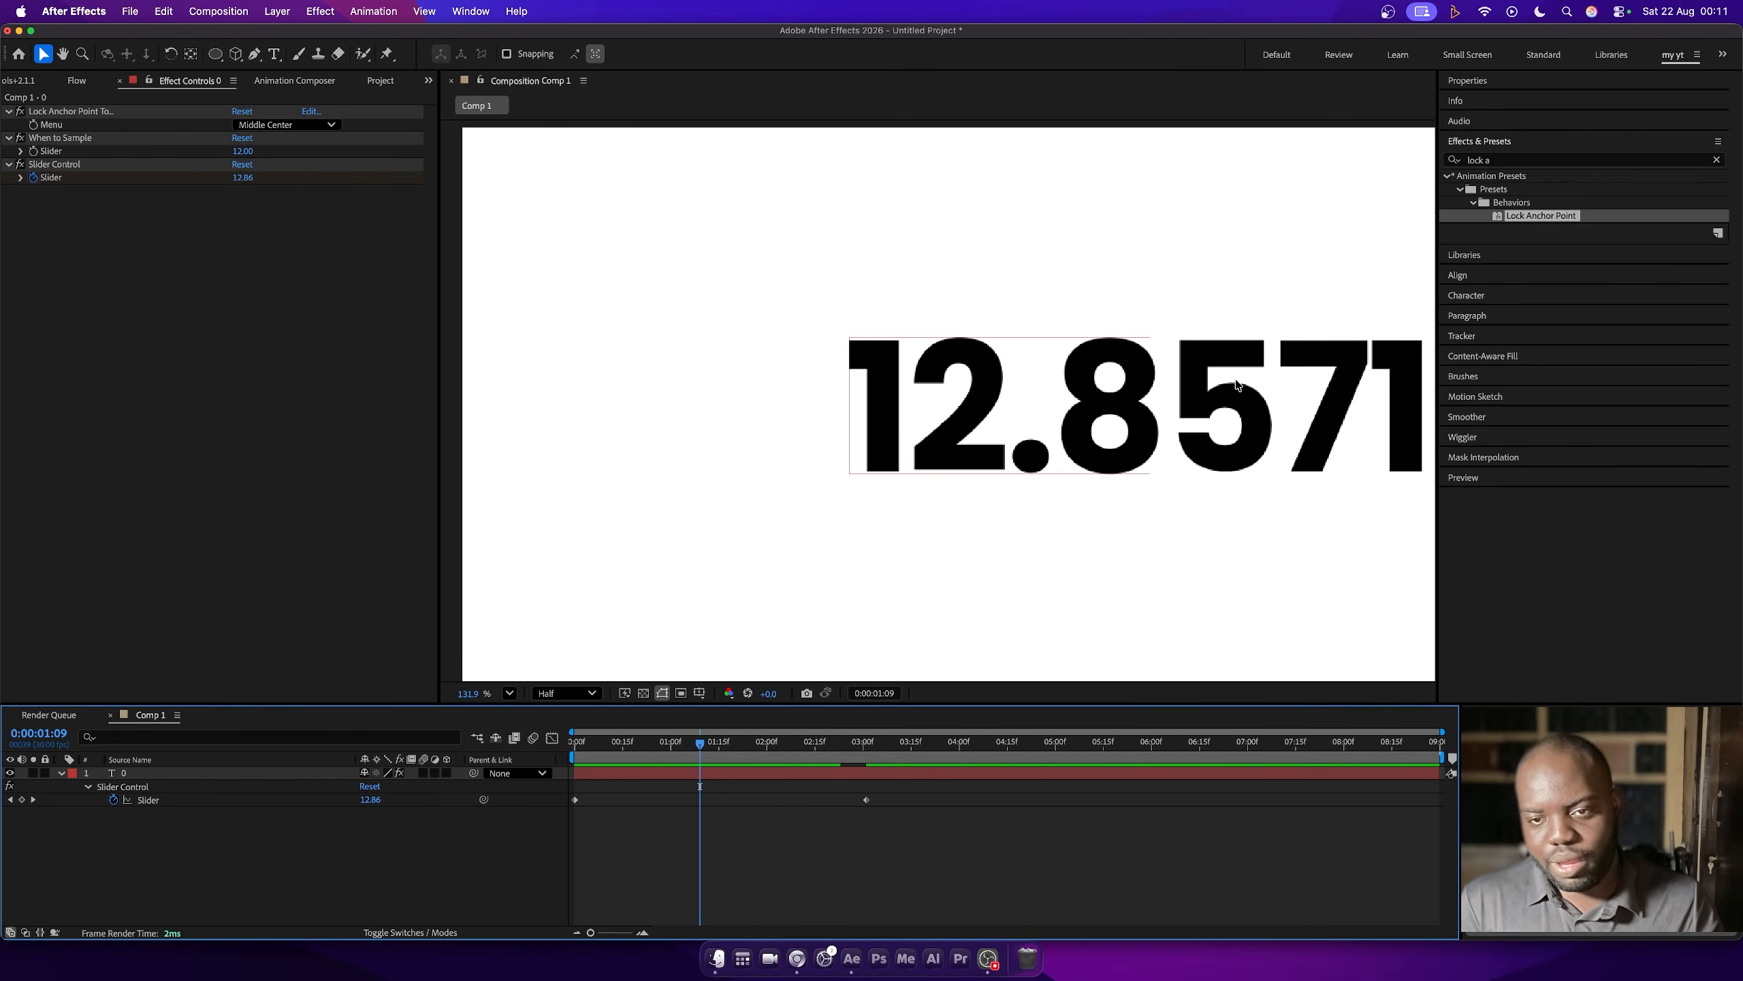
pyautogui.keyDown('alt'); pyautogui.click(114, 800); pyautogui.keyUp('alt')
pyautogui.press('KP_Enter')
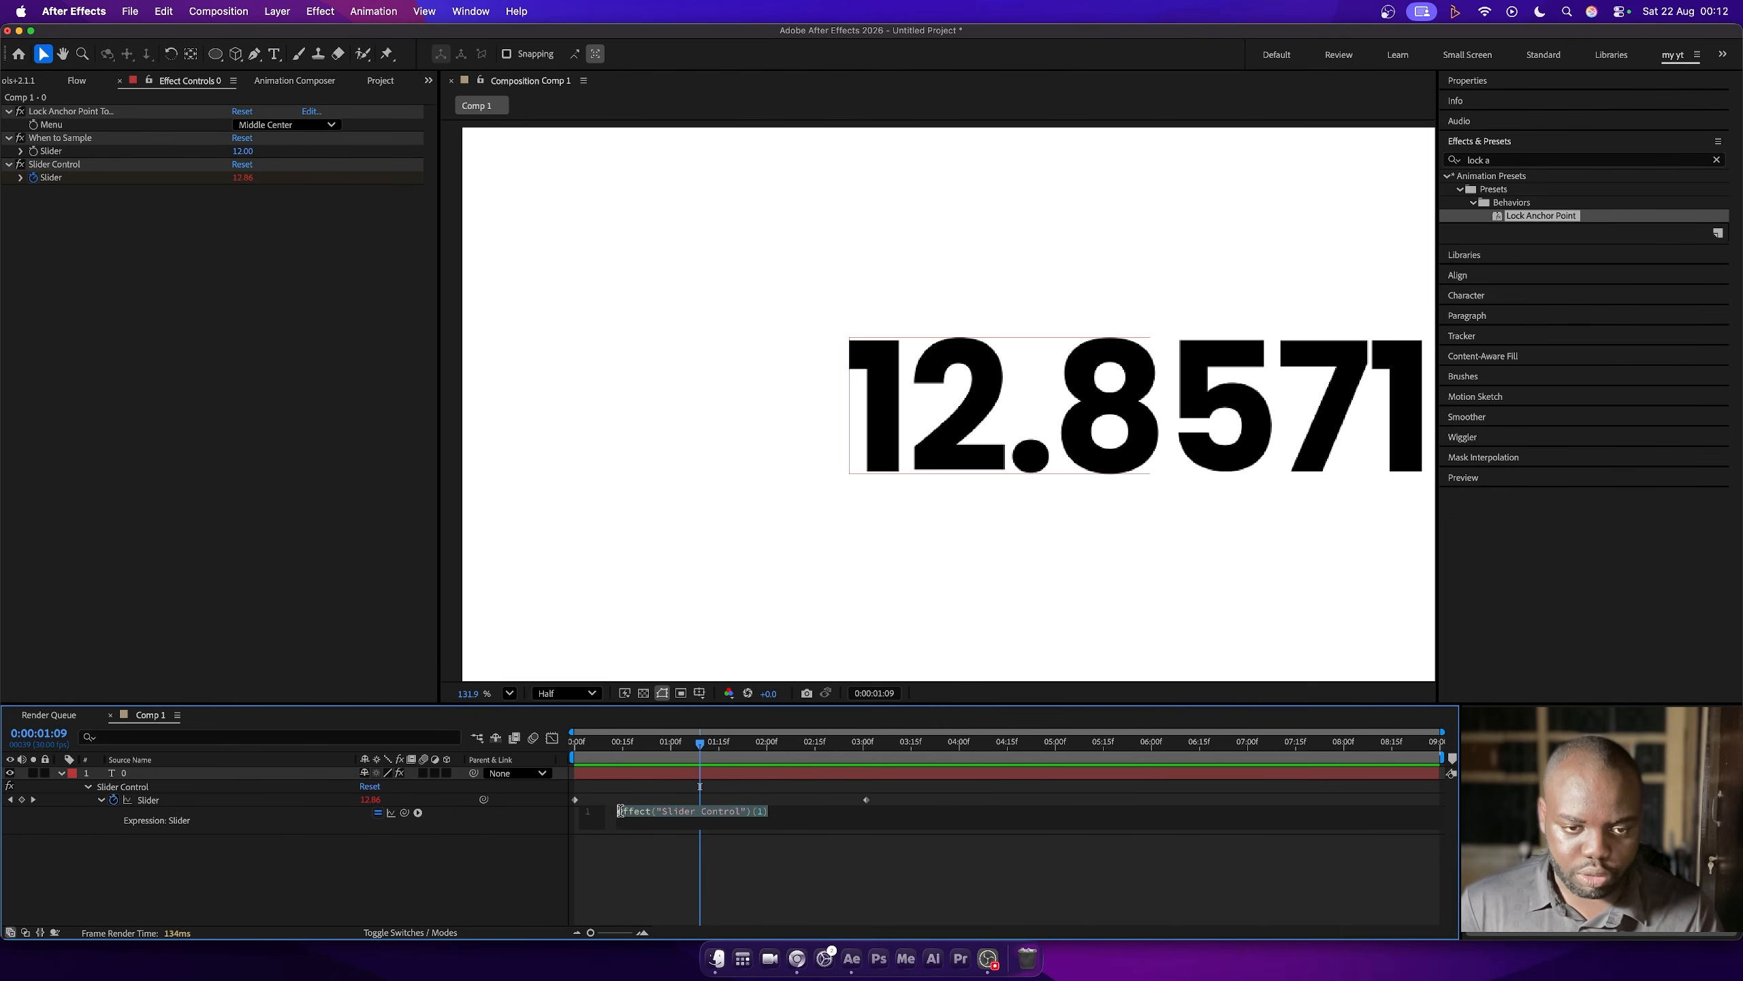
pyautogui.click(620, 811)
pyautogui.write('Math.')
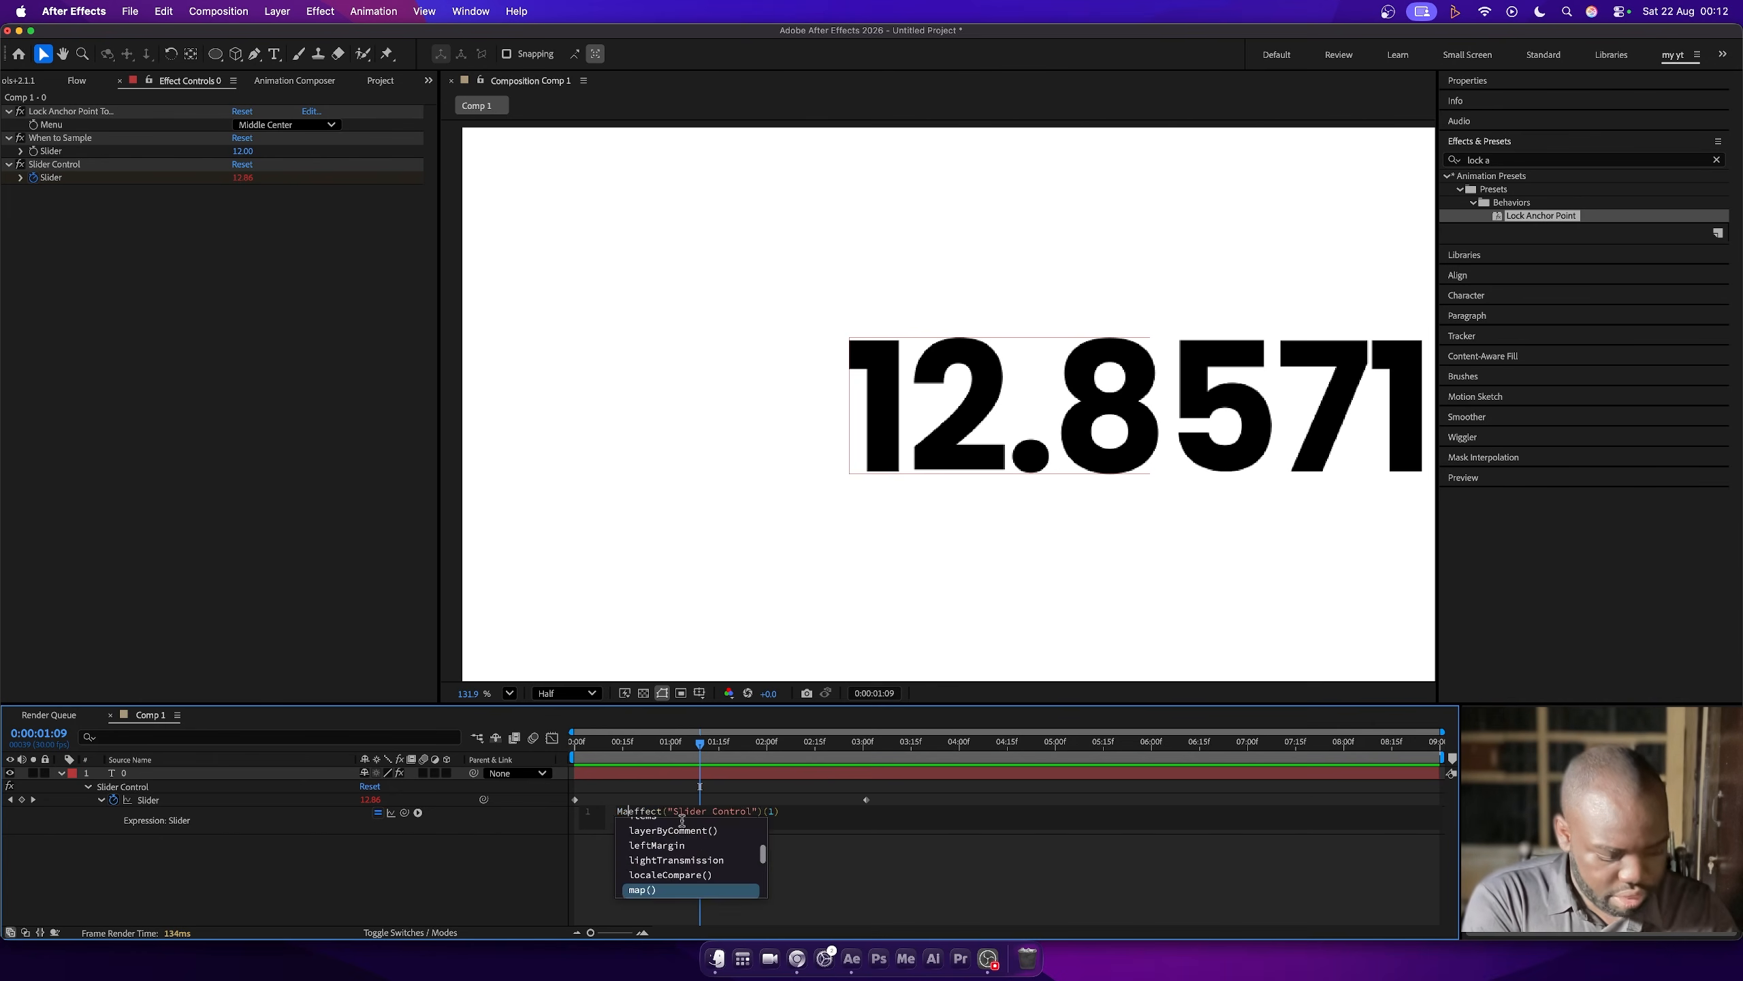
pyautogui.write('round()')
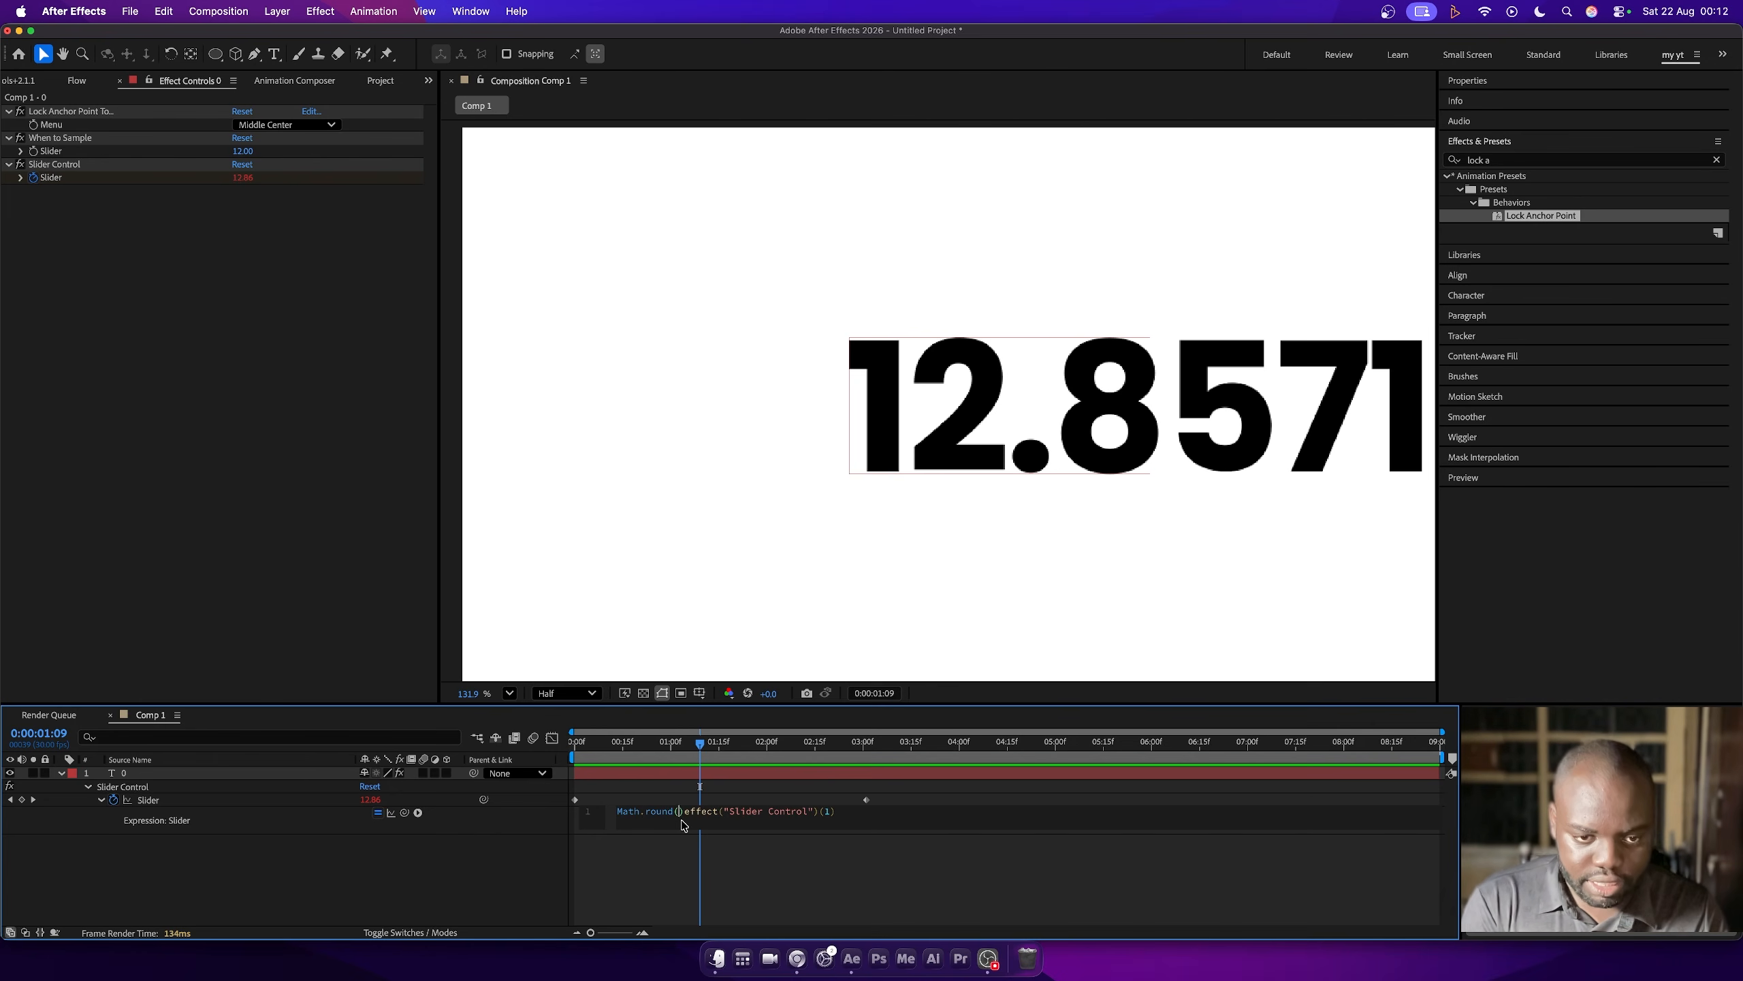
pyautogui.press('BackSpace')
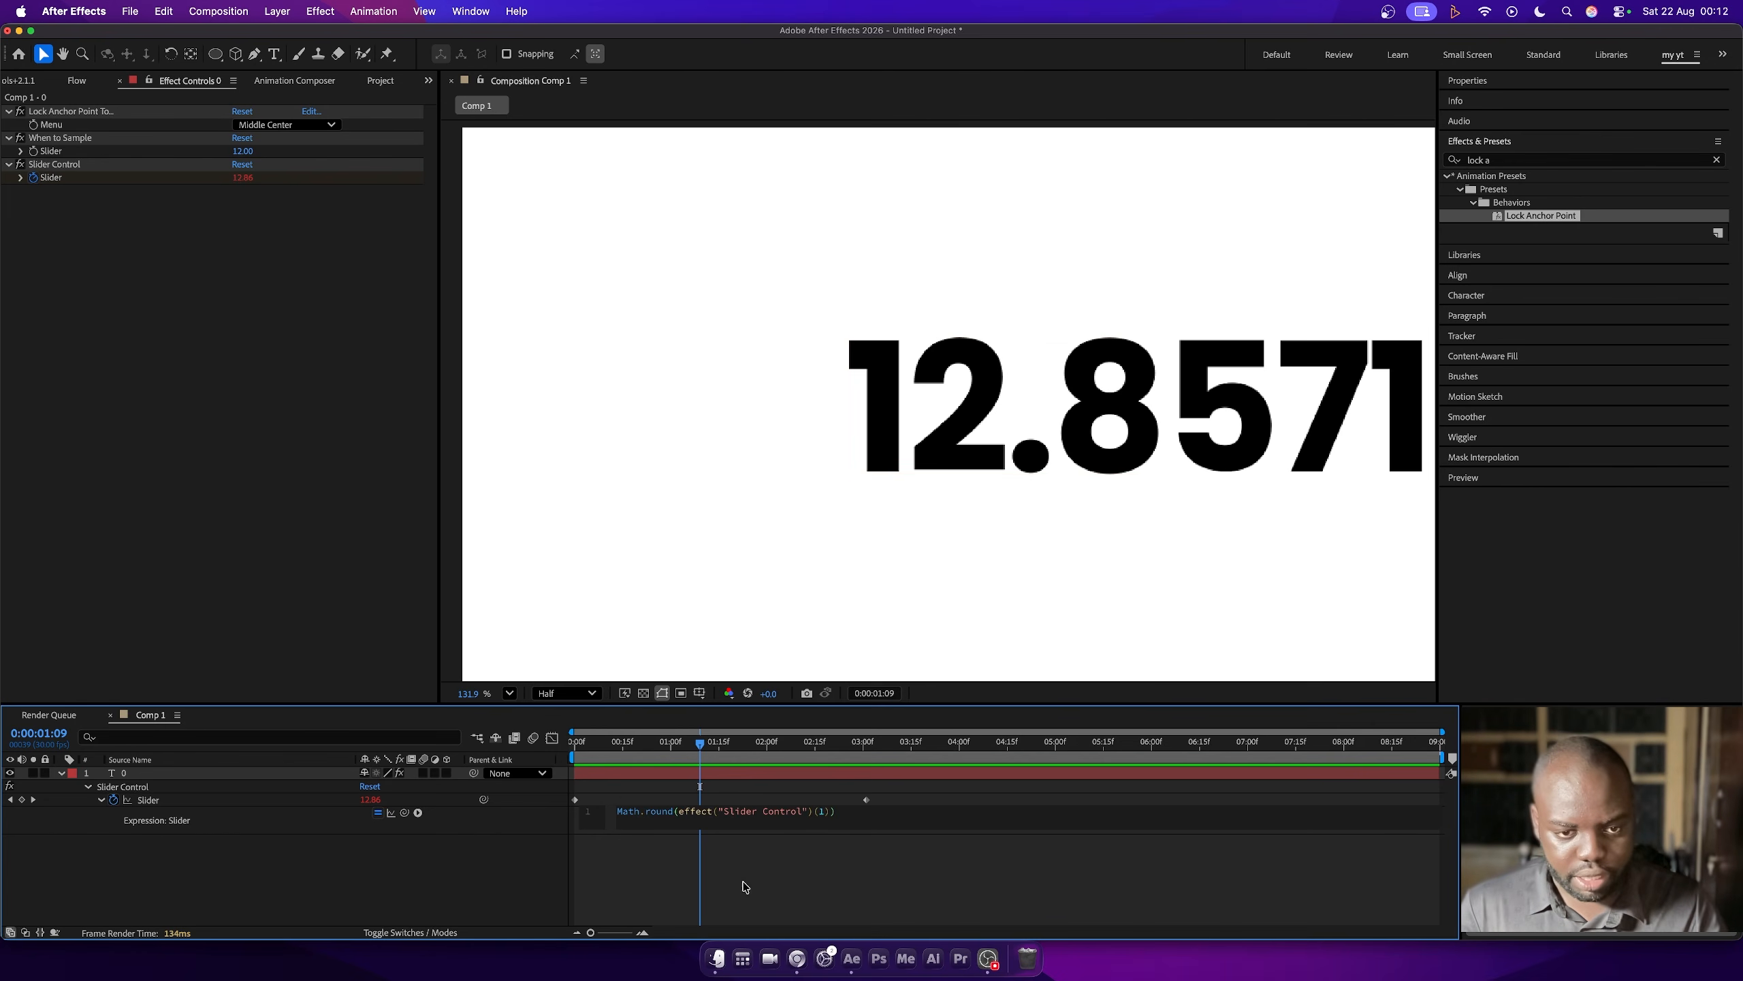
pyautogui.click(647, 888)
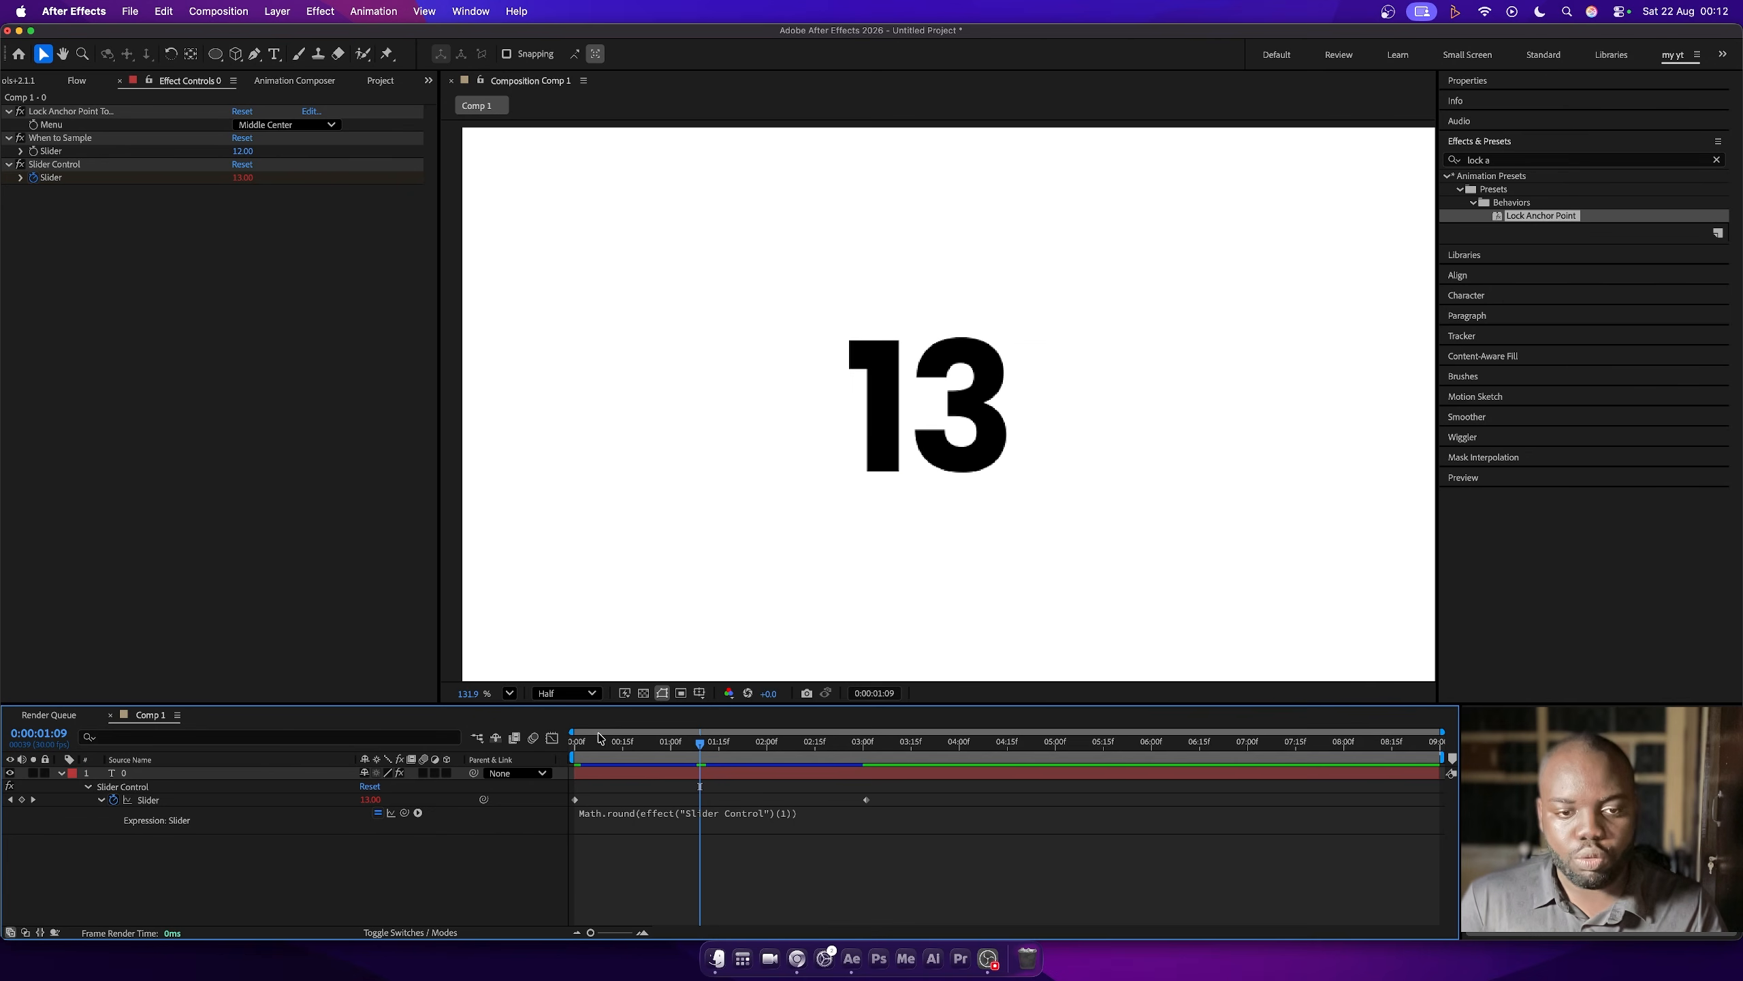
pyautogui.moveTo(580, 738); pyautogui.dragTo(575, 741)
pyautogui.press('space')
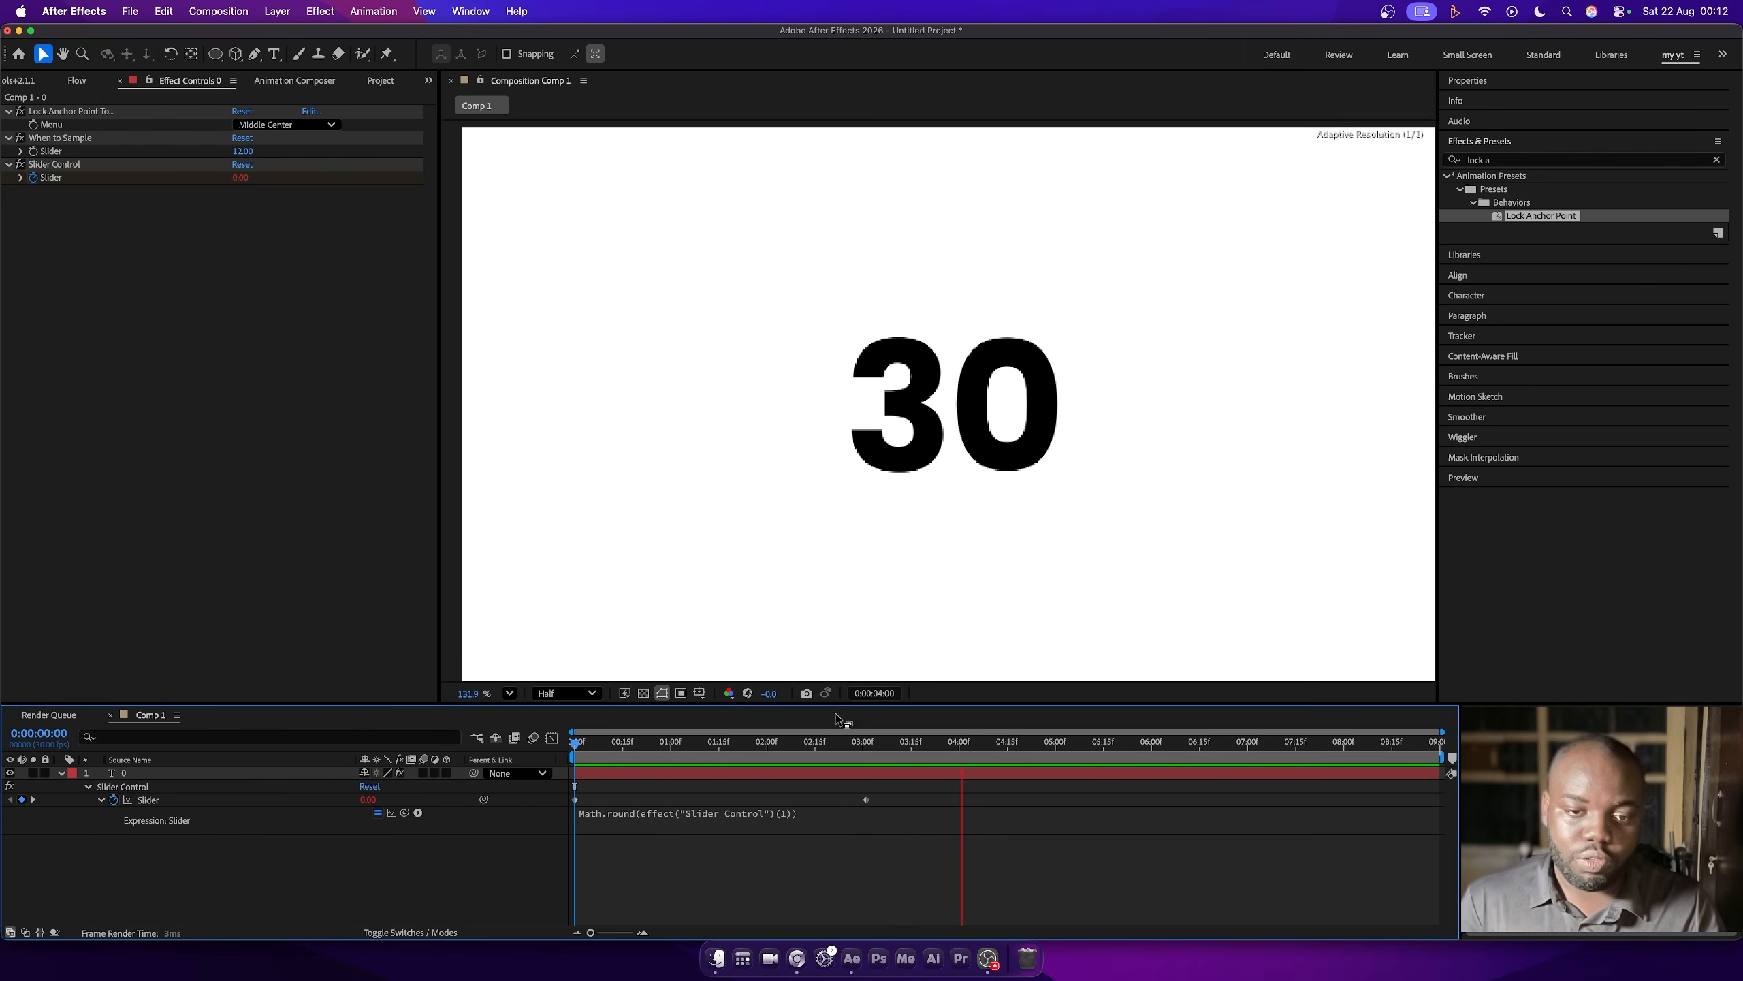
# - Set the Slider's keyframe at 0:00:03:01 to 700 and preview the count from the start
pyautogui.moveTo(862, 742); pyautogui.dragTo(867, 743)
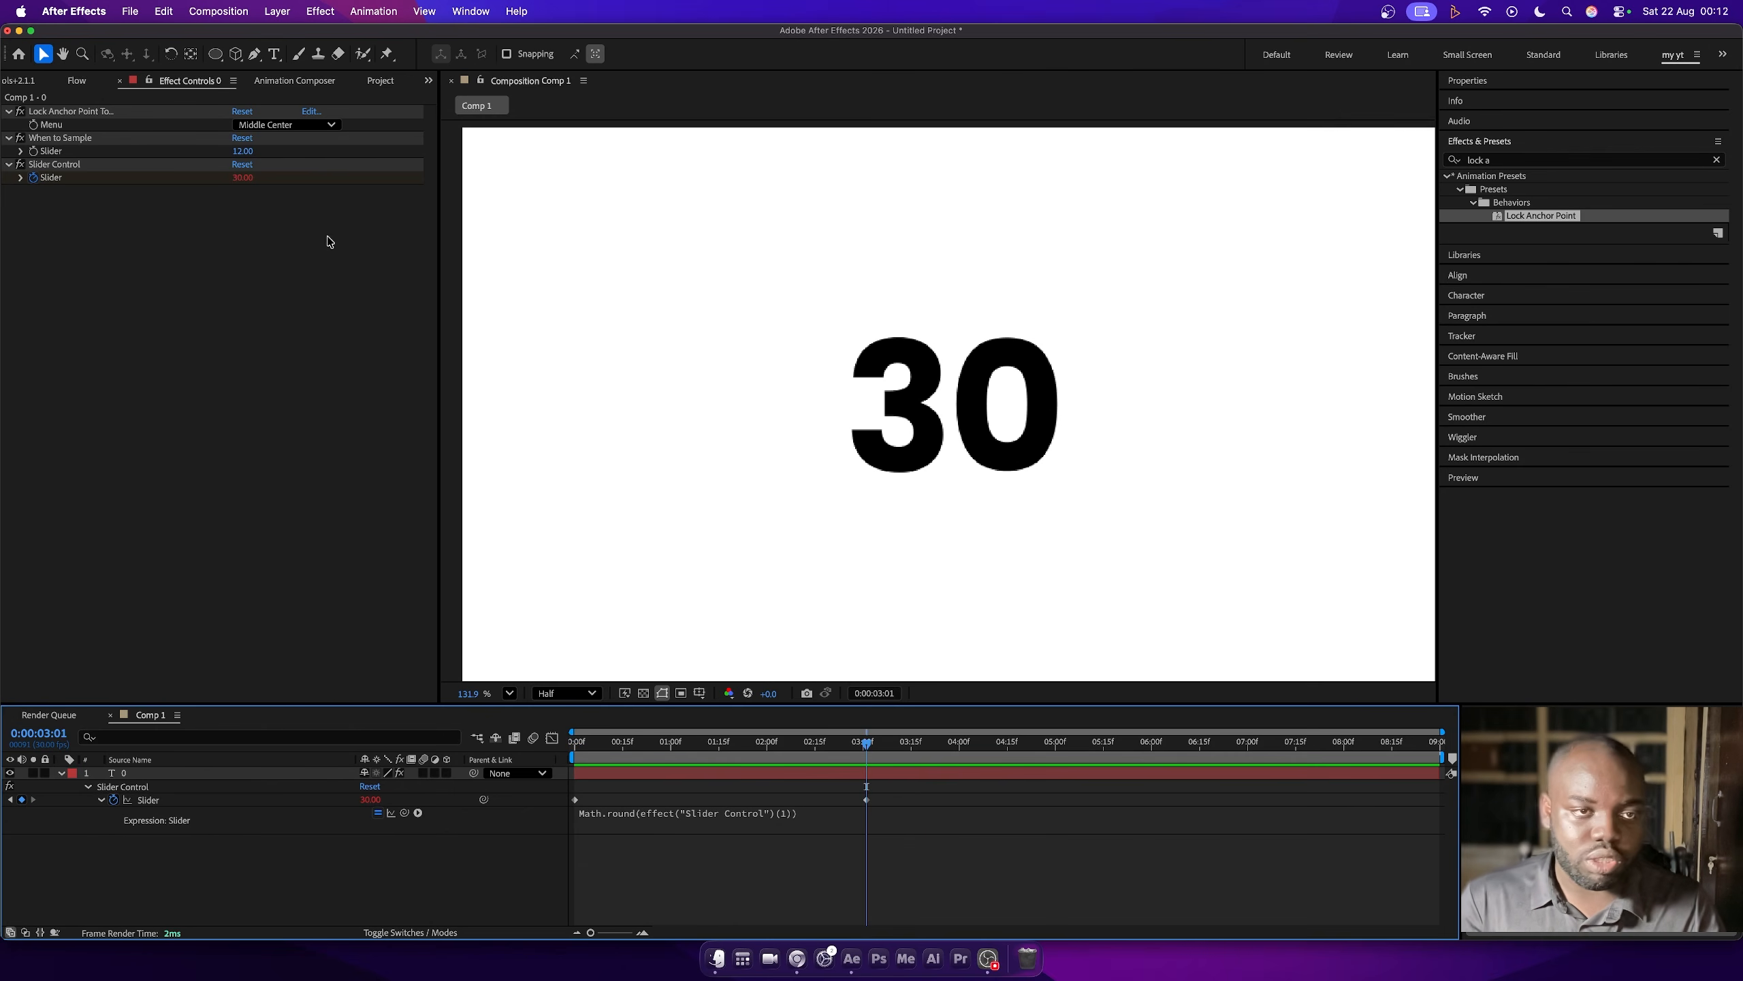
pyautogui.click(244, 178)
pyautogui.write('700')
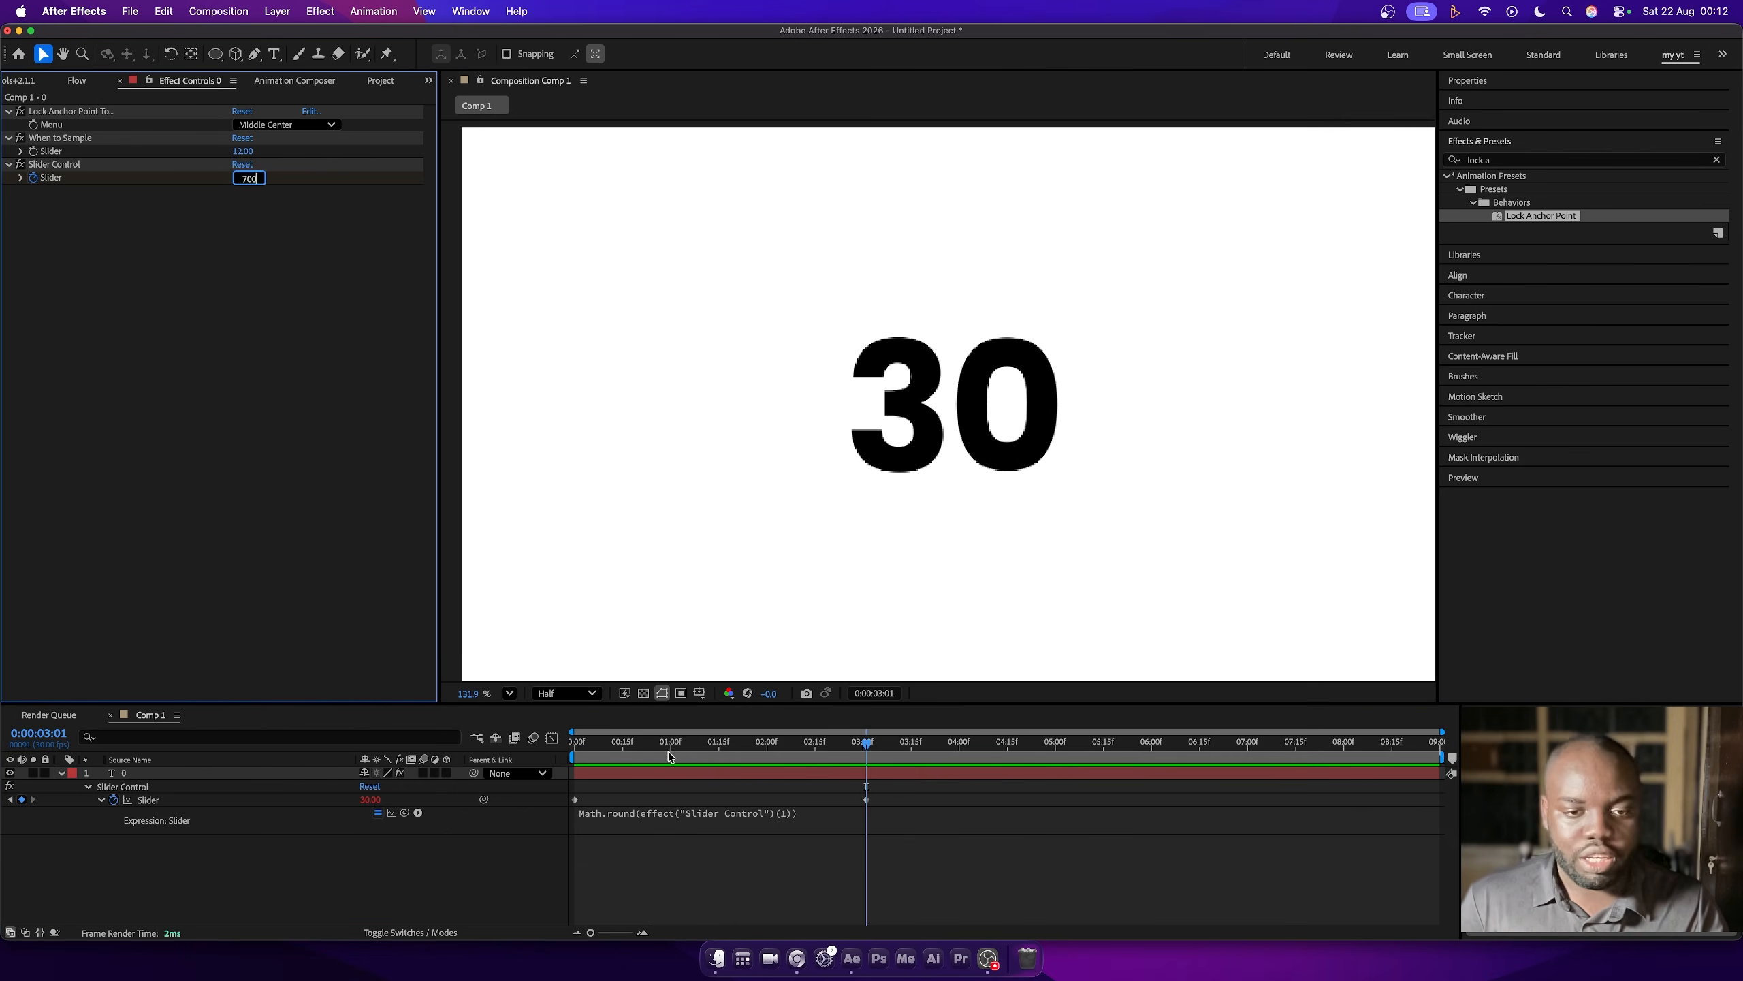
pyautogui.moveTo(669, 747); pyautogui.dragTo(544, 741)
pyautogui.press('space')
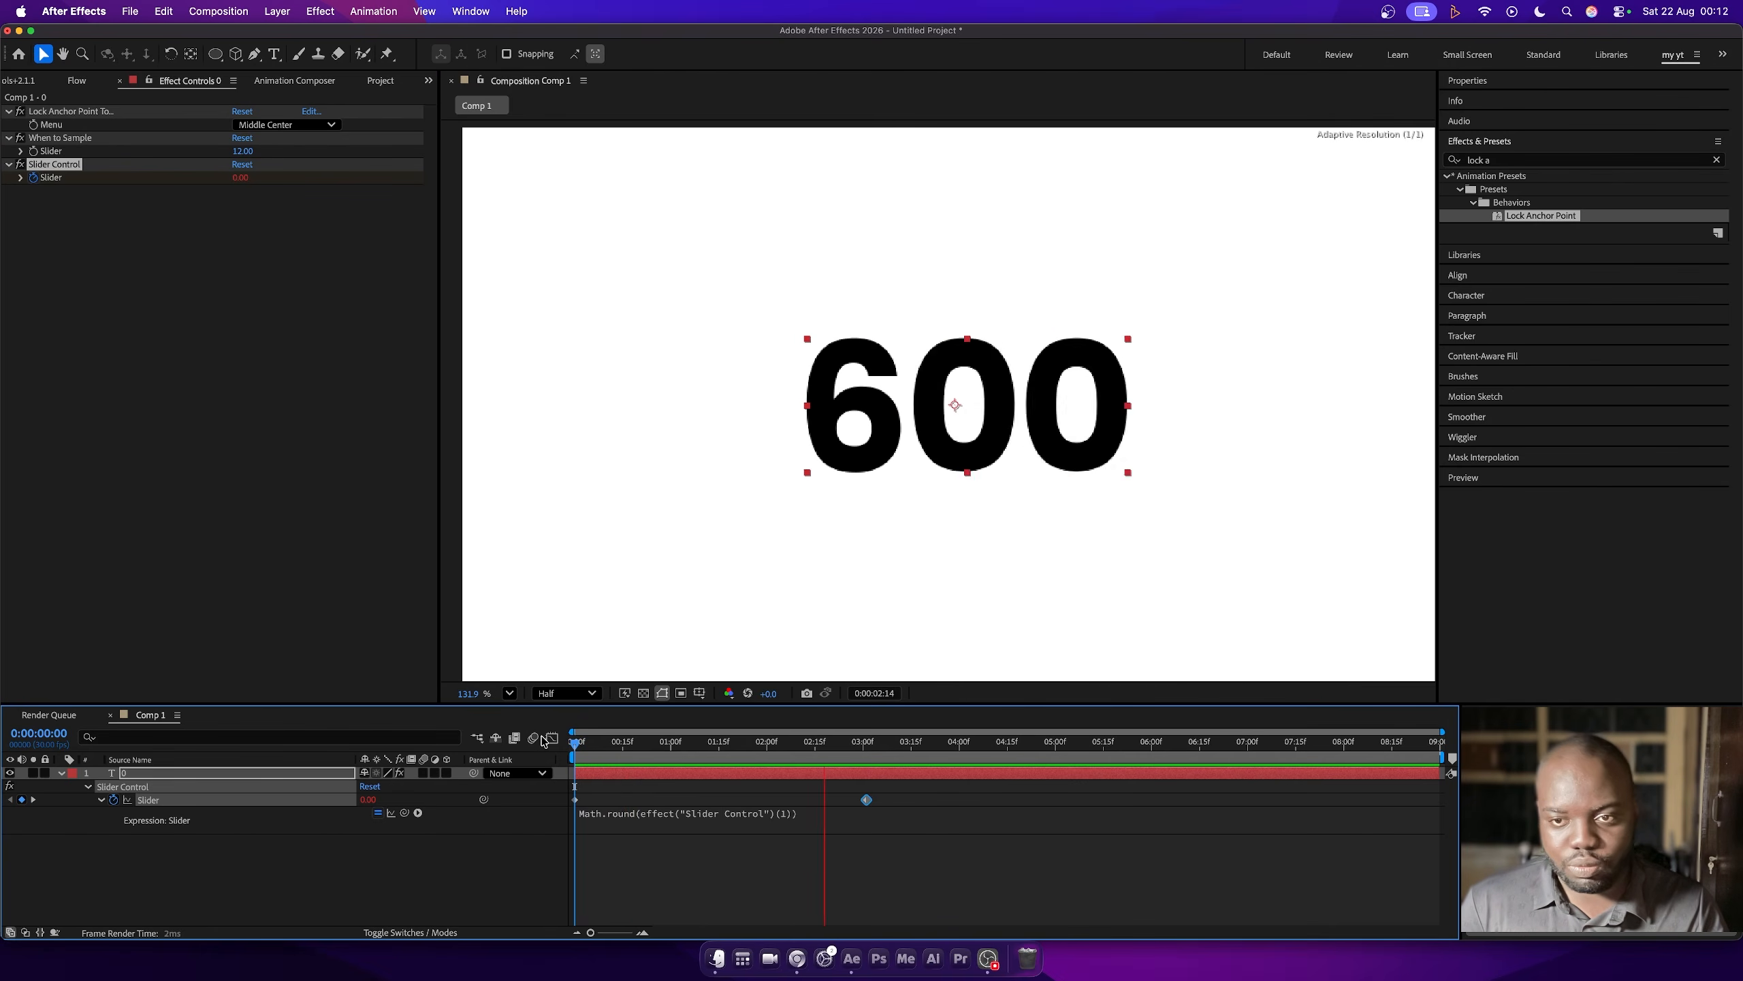
pyautogui.press('space')
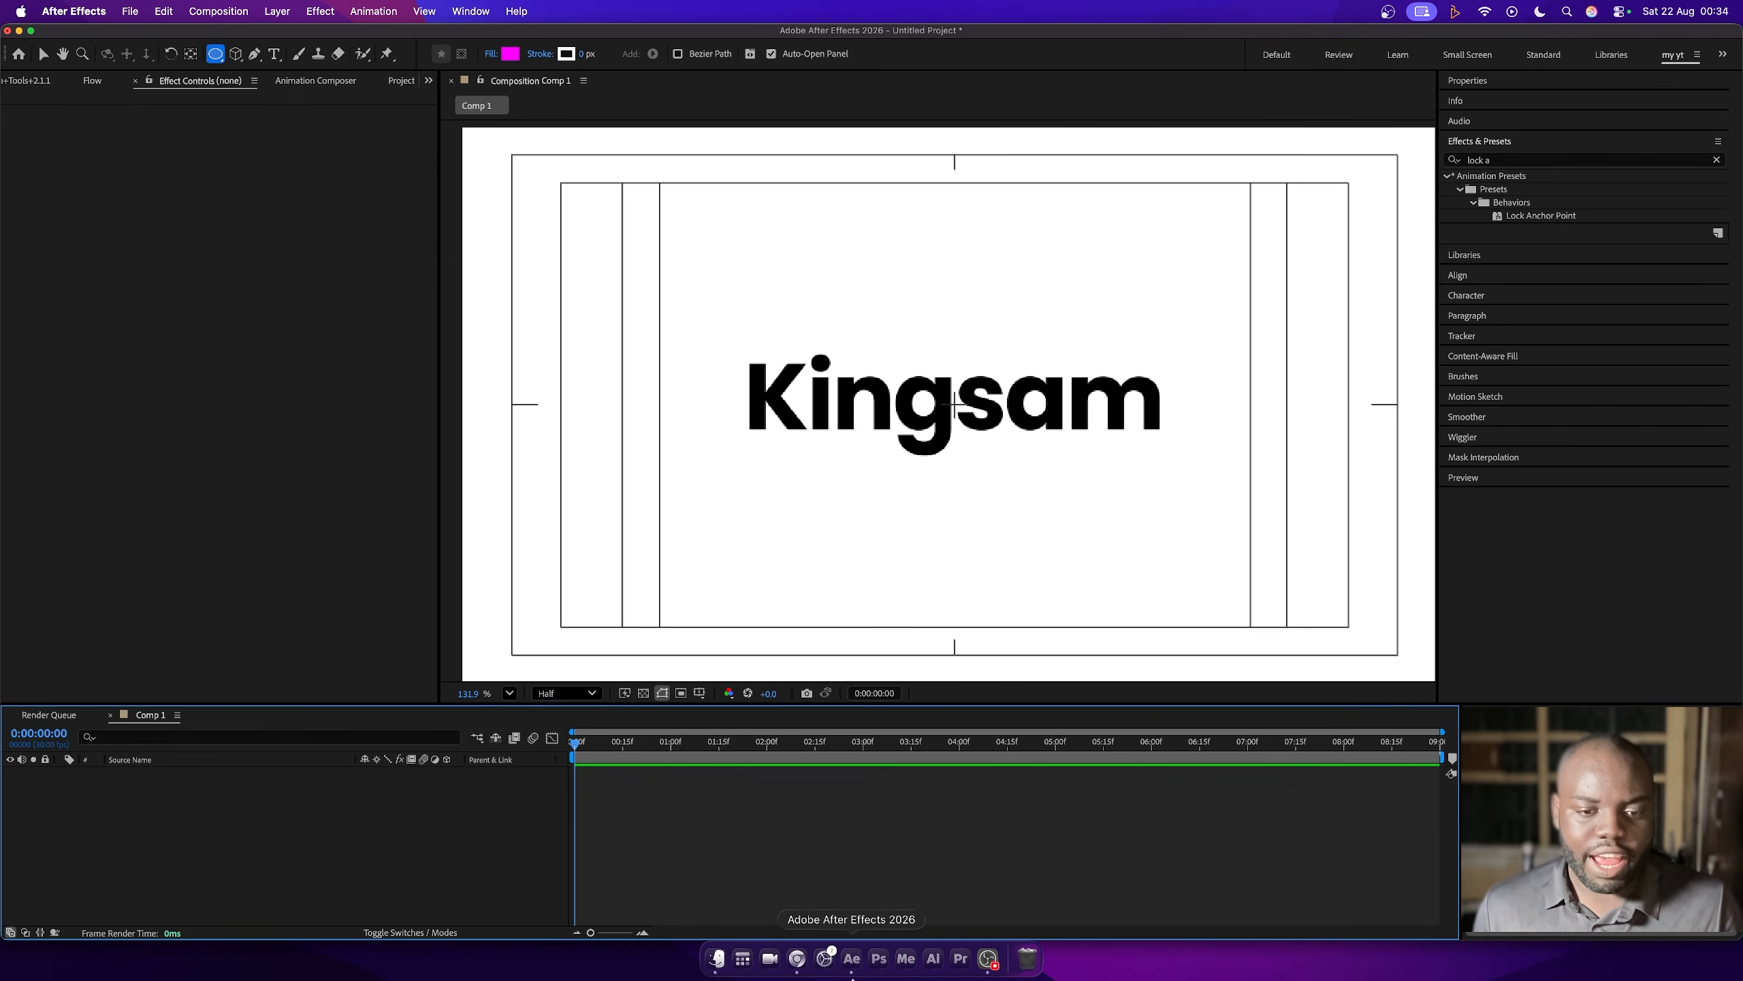
# - Switch to Google Chrome, search for "bounce expression after effects" and try to open the School of Motion result
pyautogui.click(714, 958)
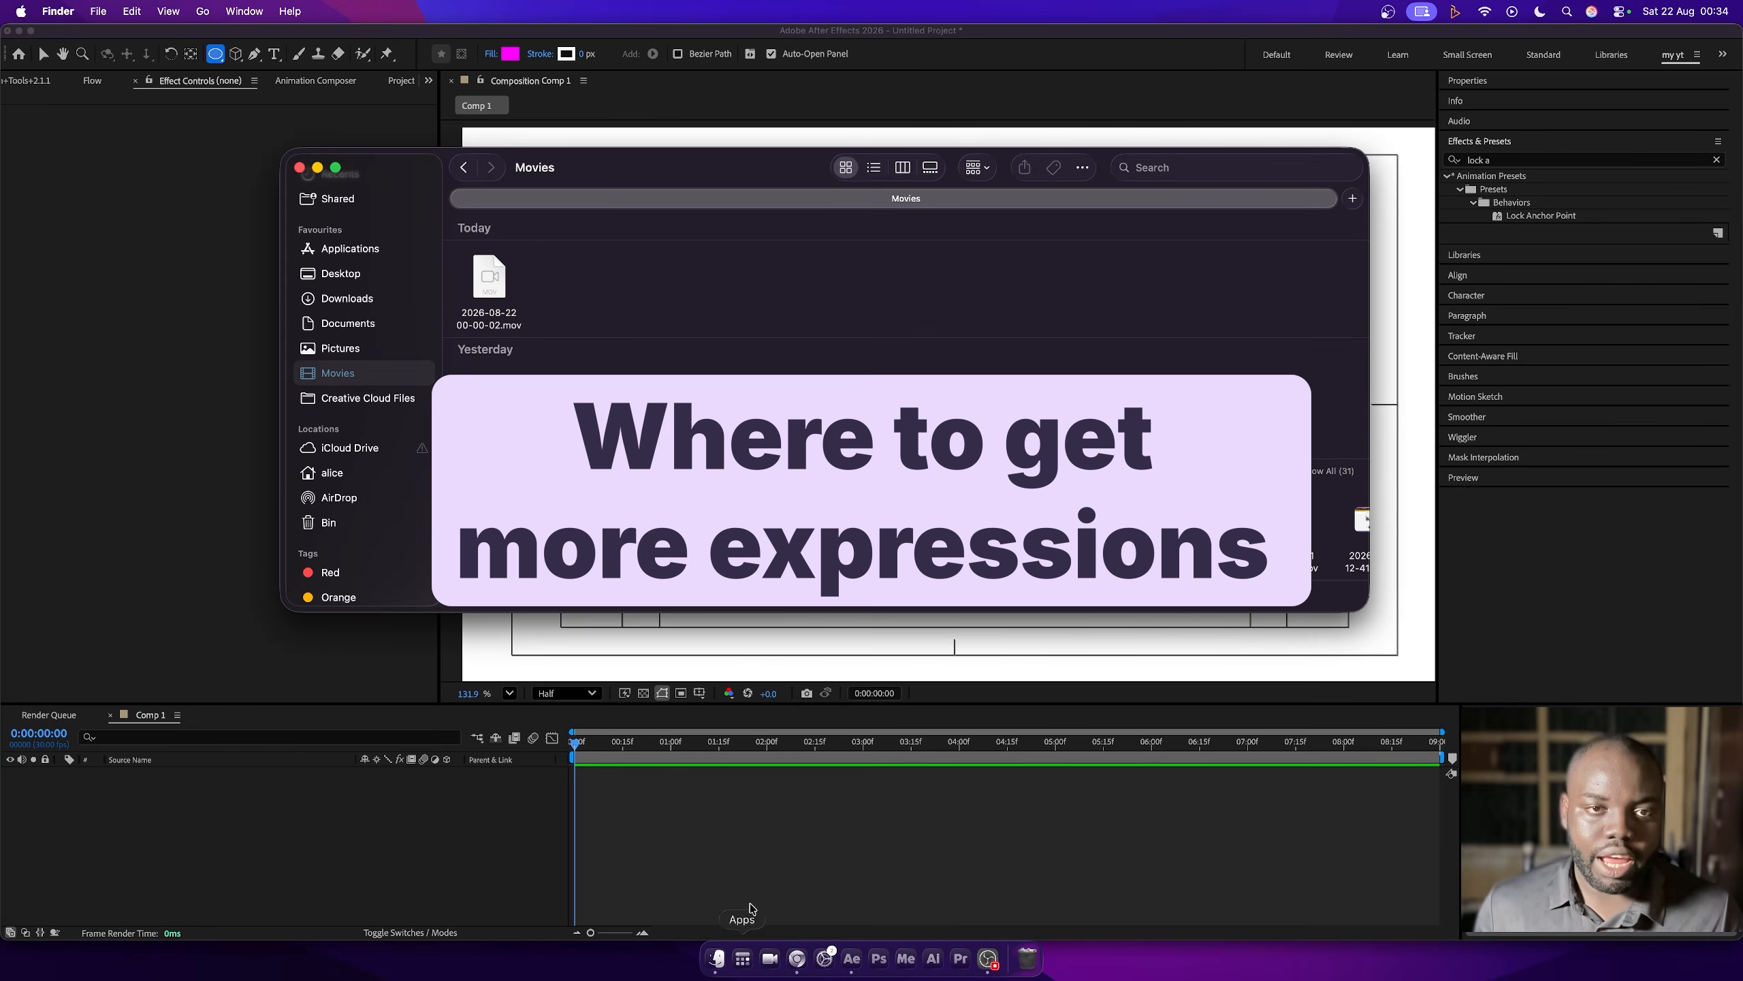
pyautogui.click(129, 511)
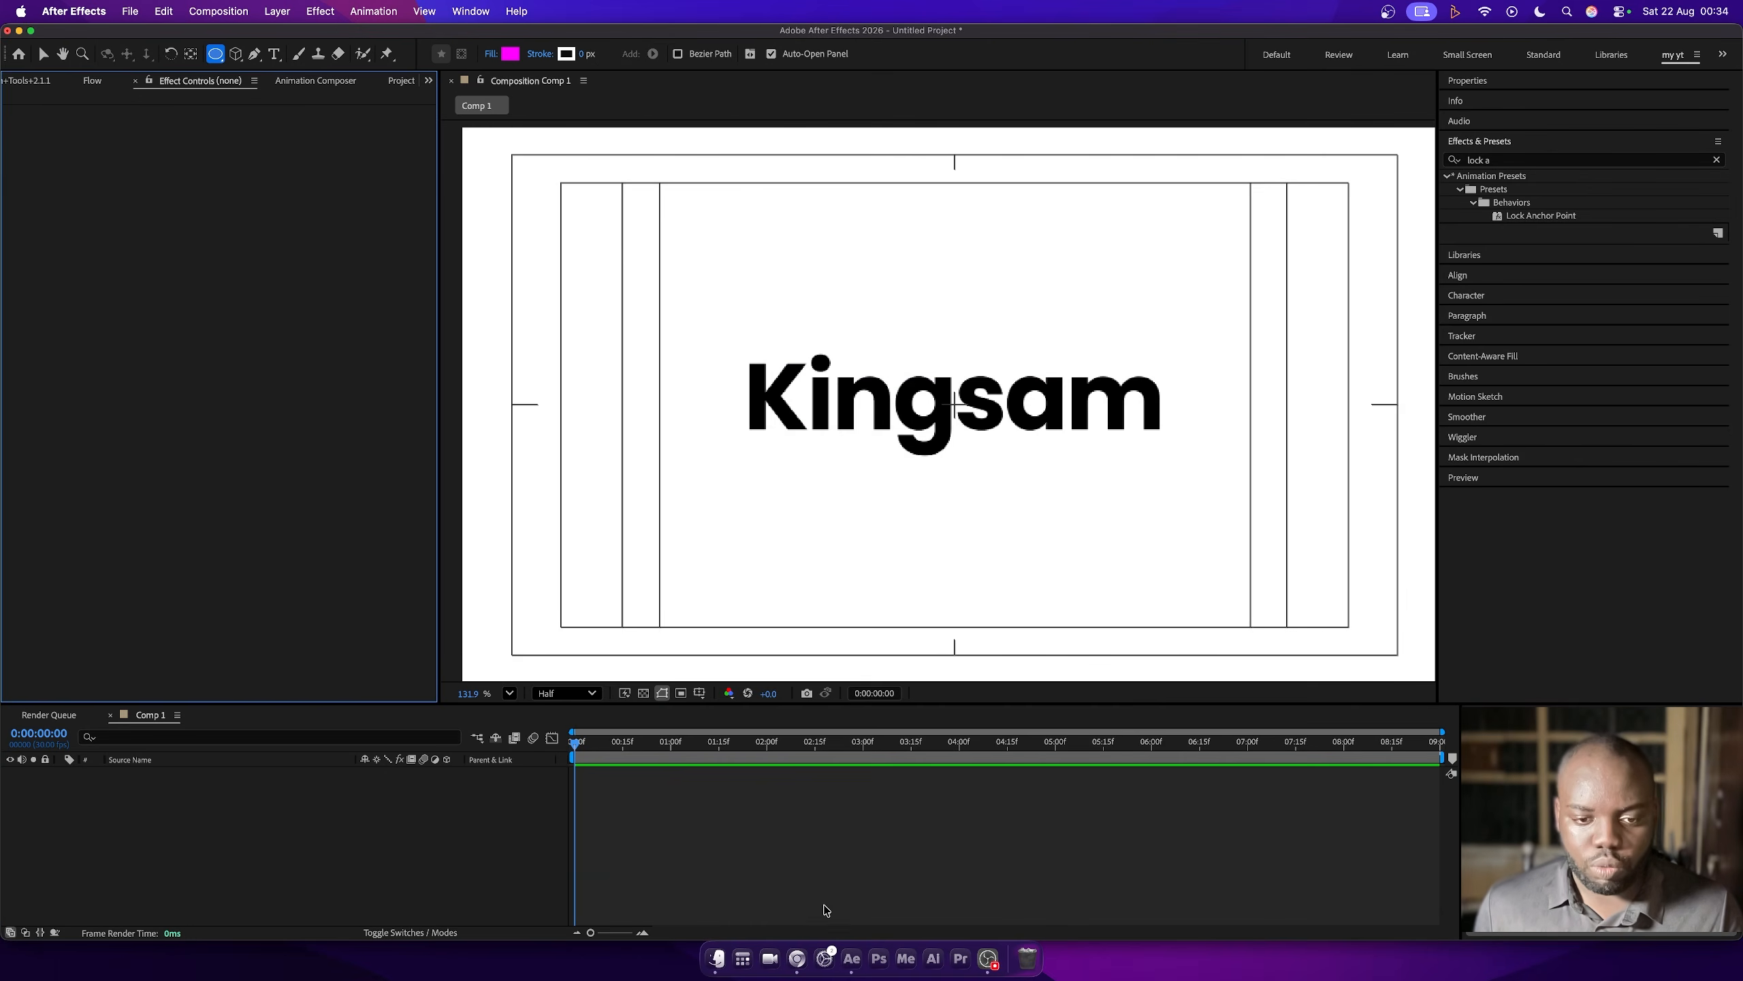
pyautogui.click(797, 958)
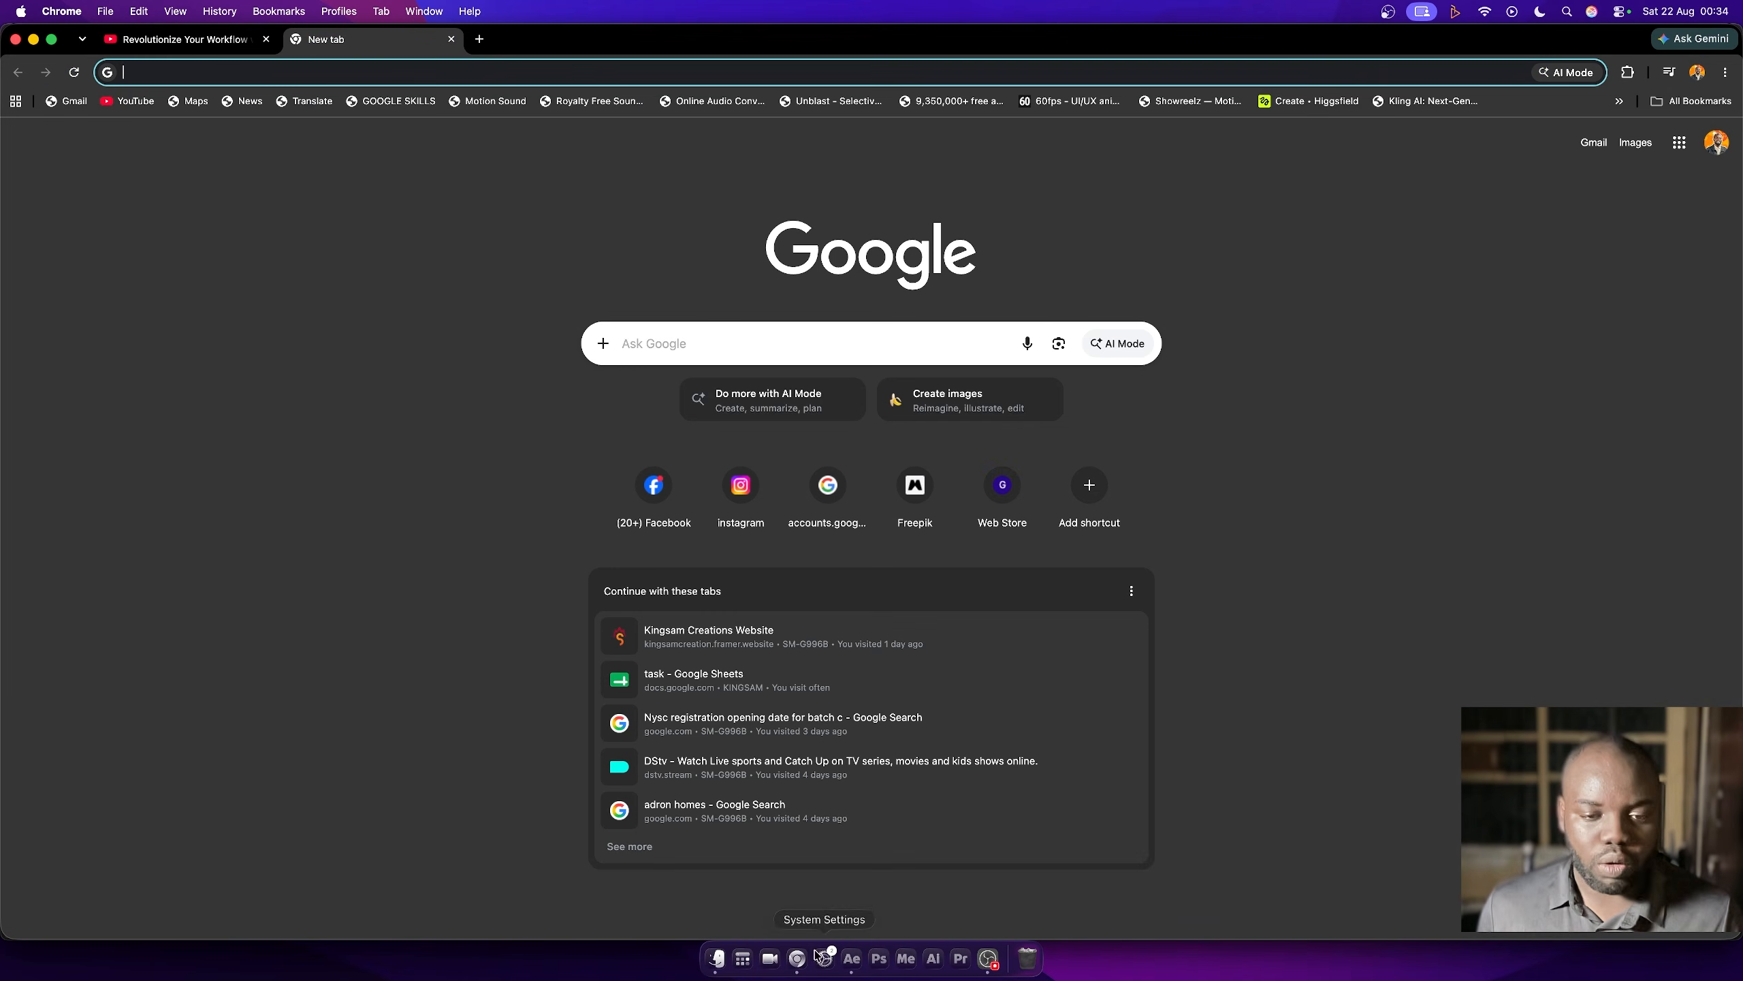
pyautogui.click(370, 77)
pyautogui.write('bounce expression after effects')
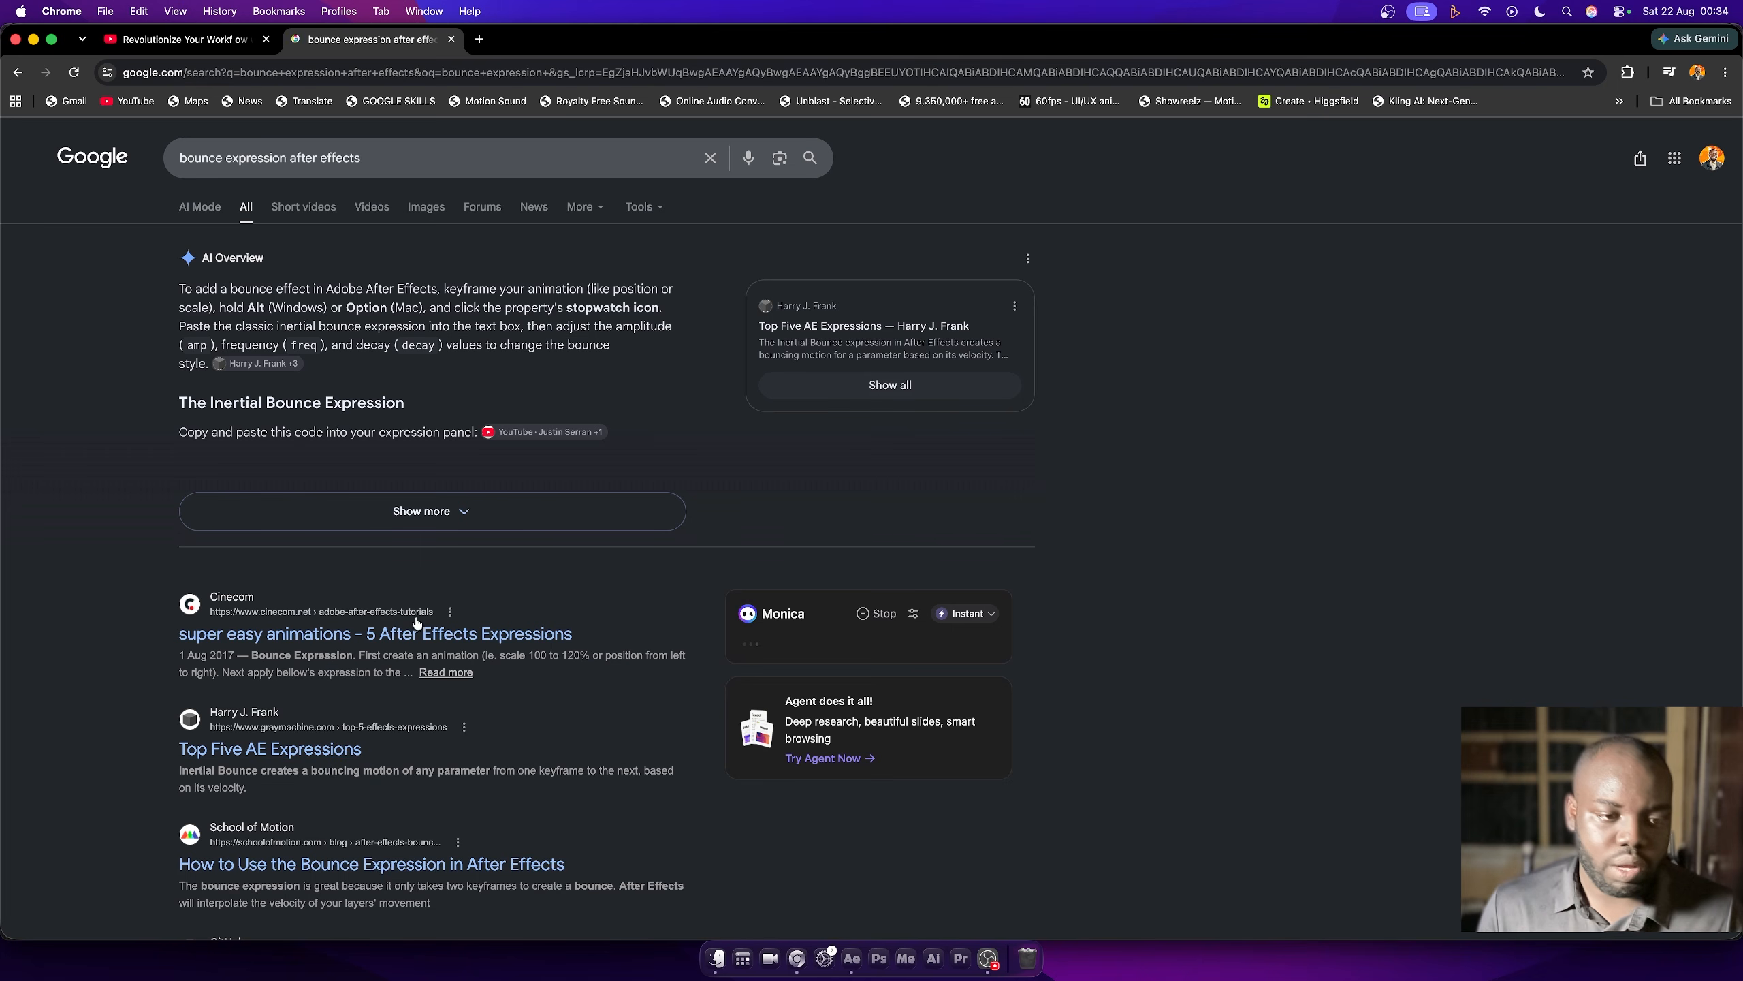
pyautogui.click(401, 871)
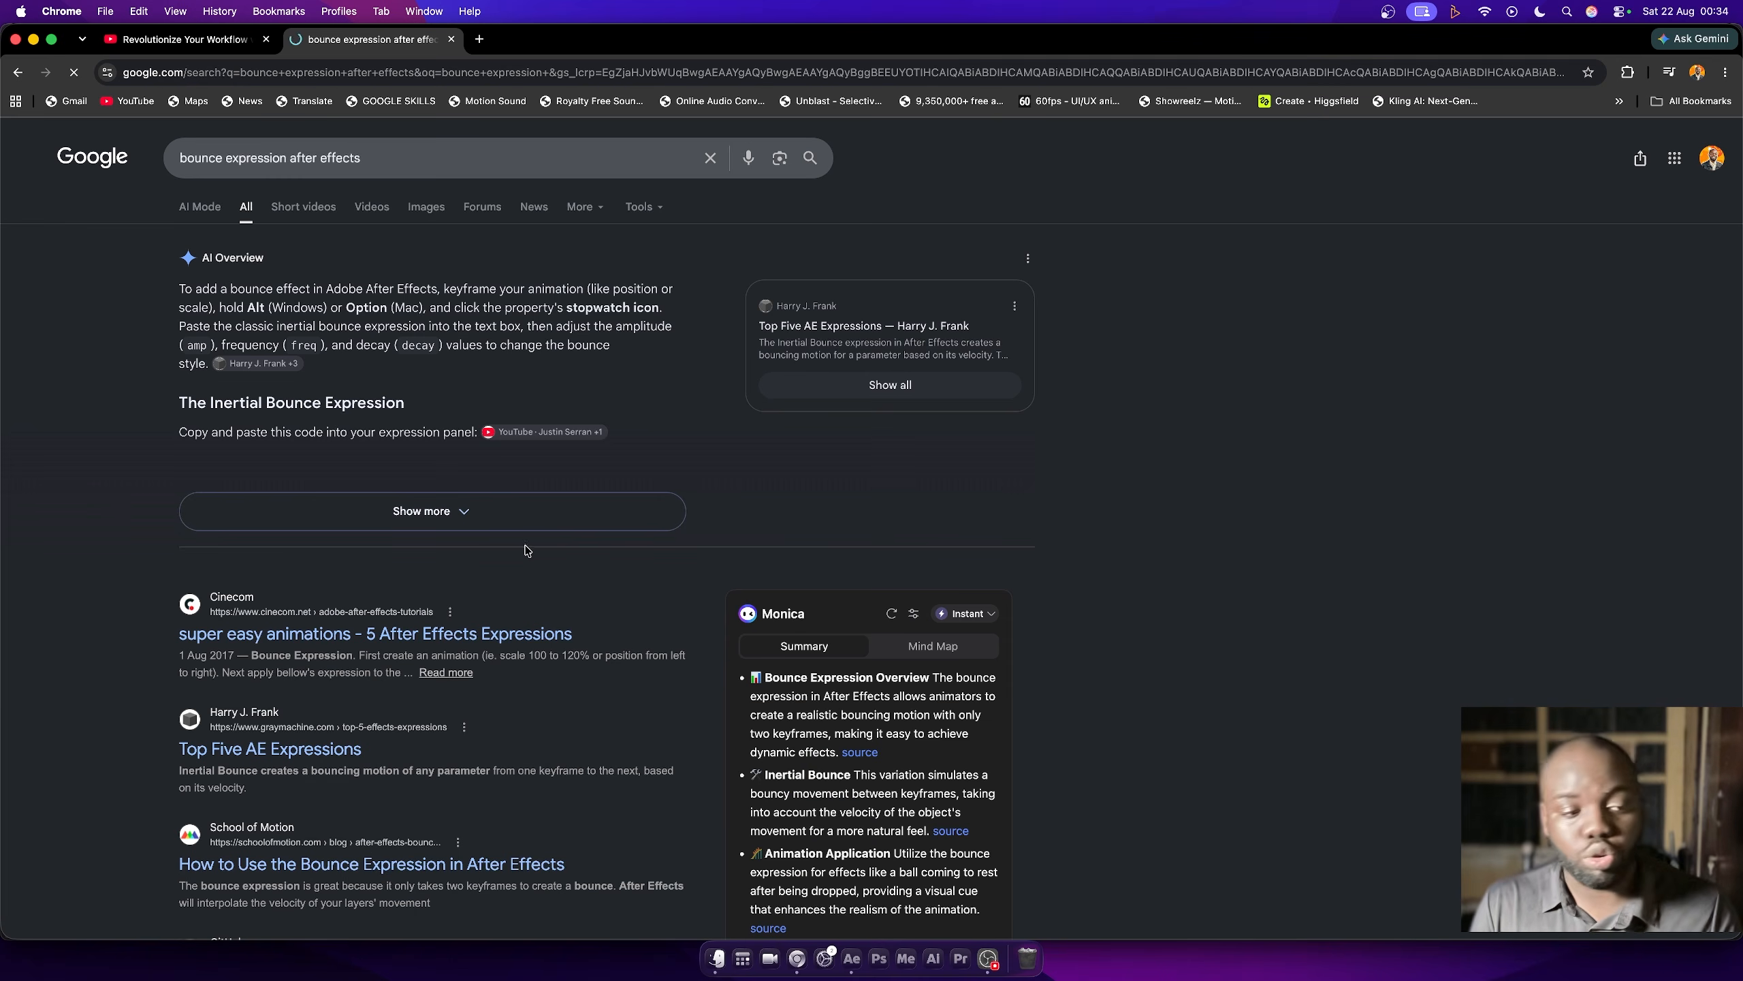
pyautogui.scroll(-3, 288, 807)
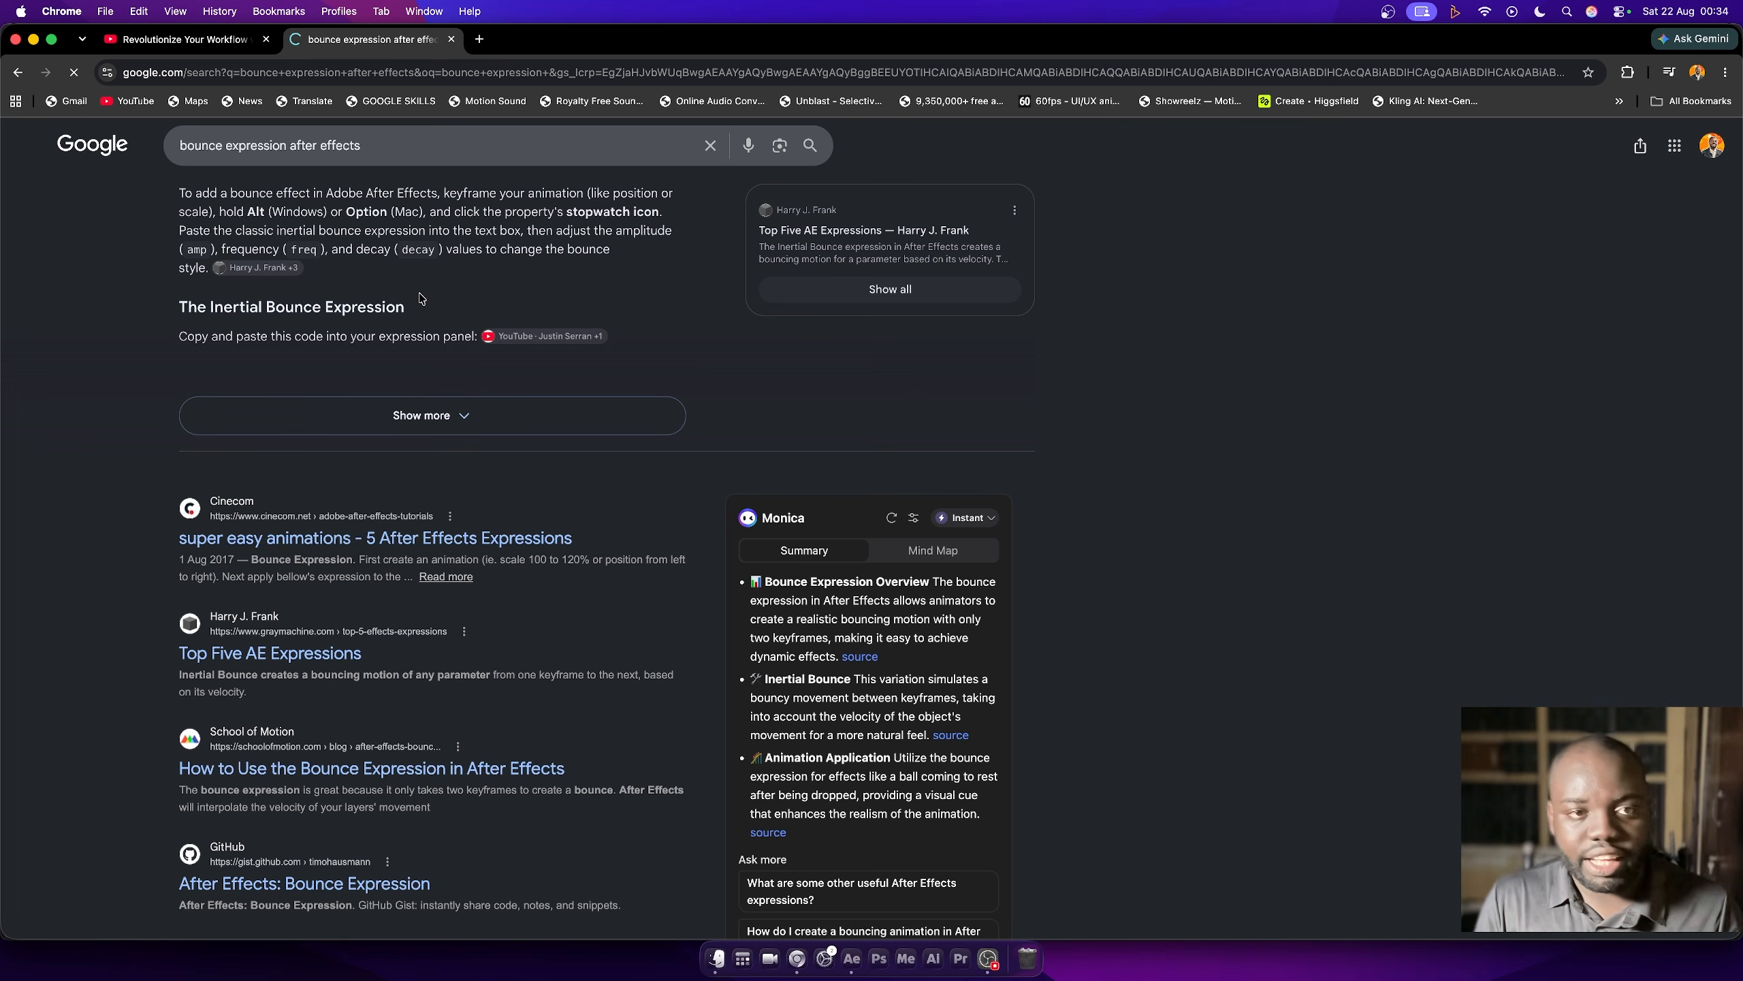
# - Open claude.ai in a new browser tab
pyautogui.click(480, 38)
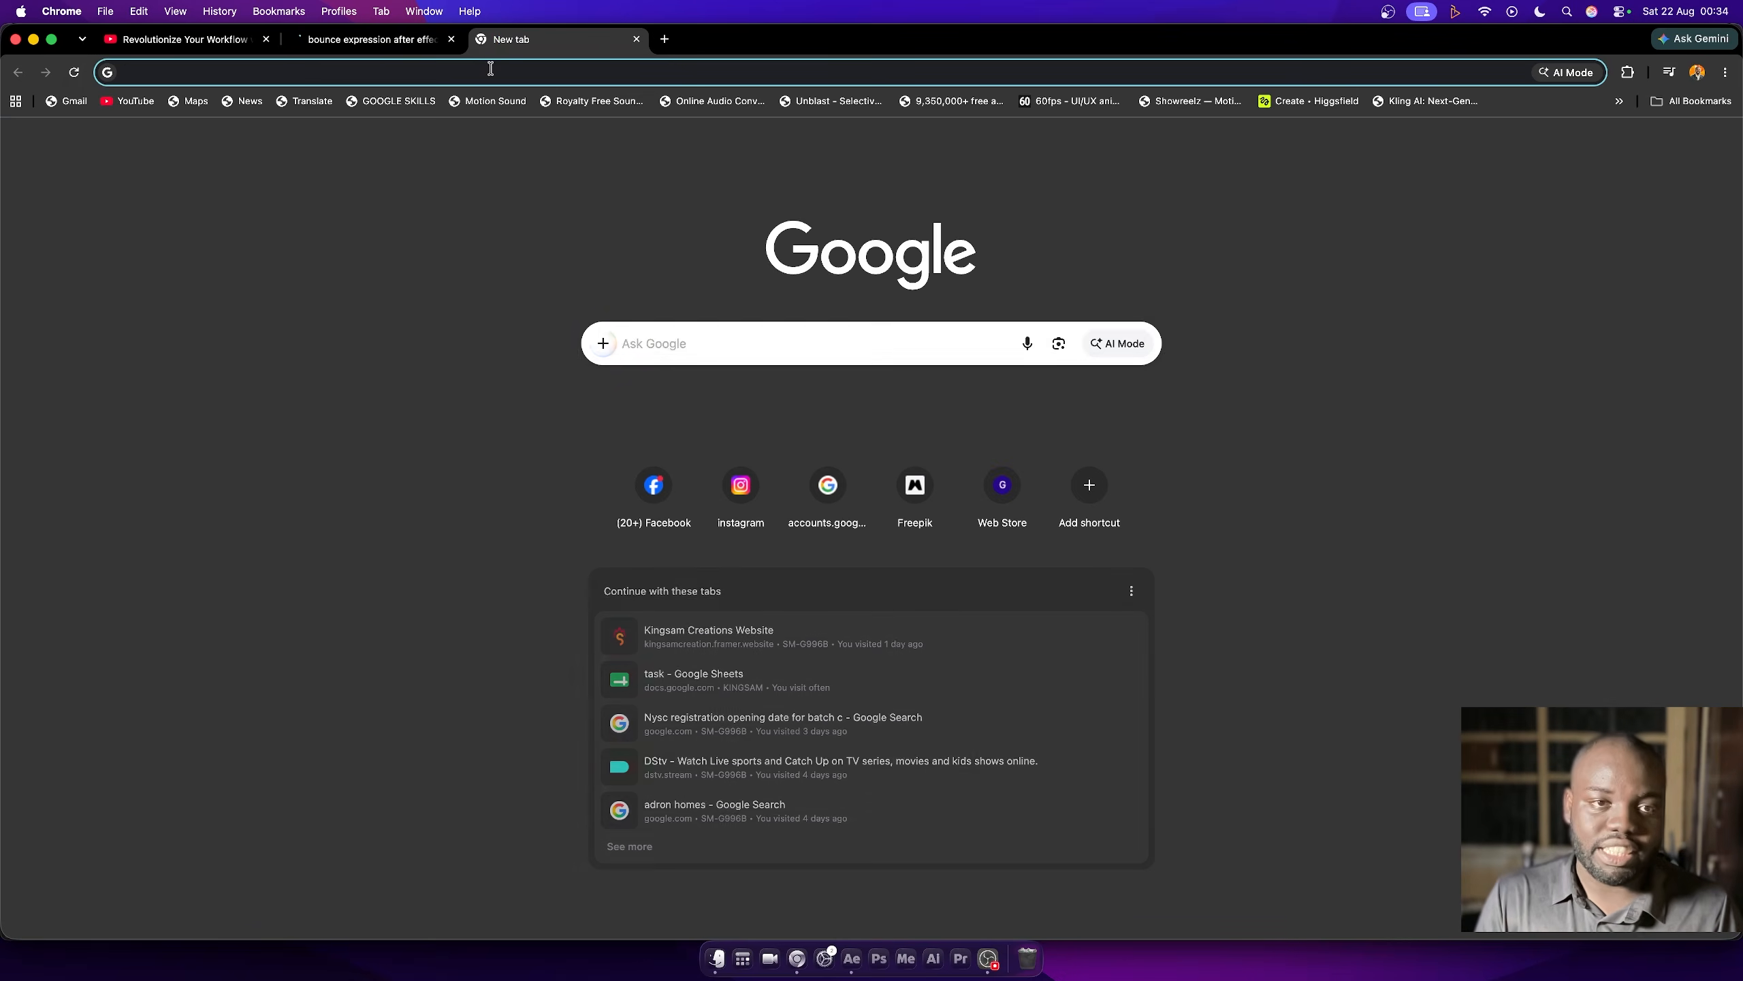
pyautogui.click(491, 69)
pyautogui.write('cl')
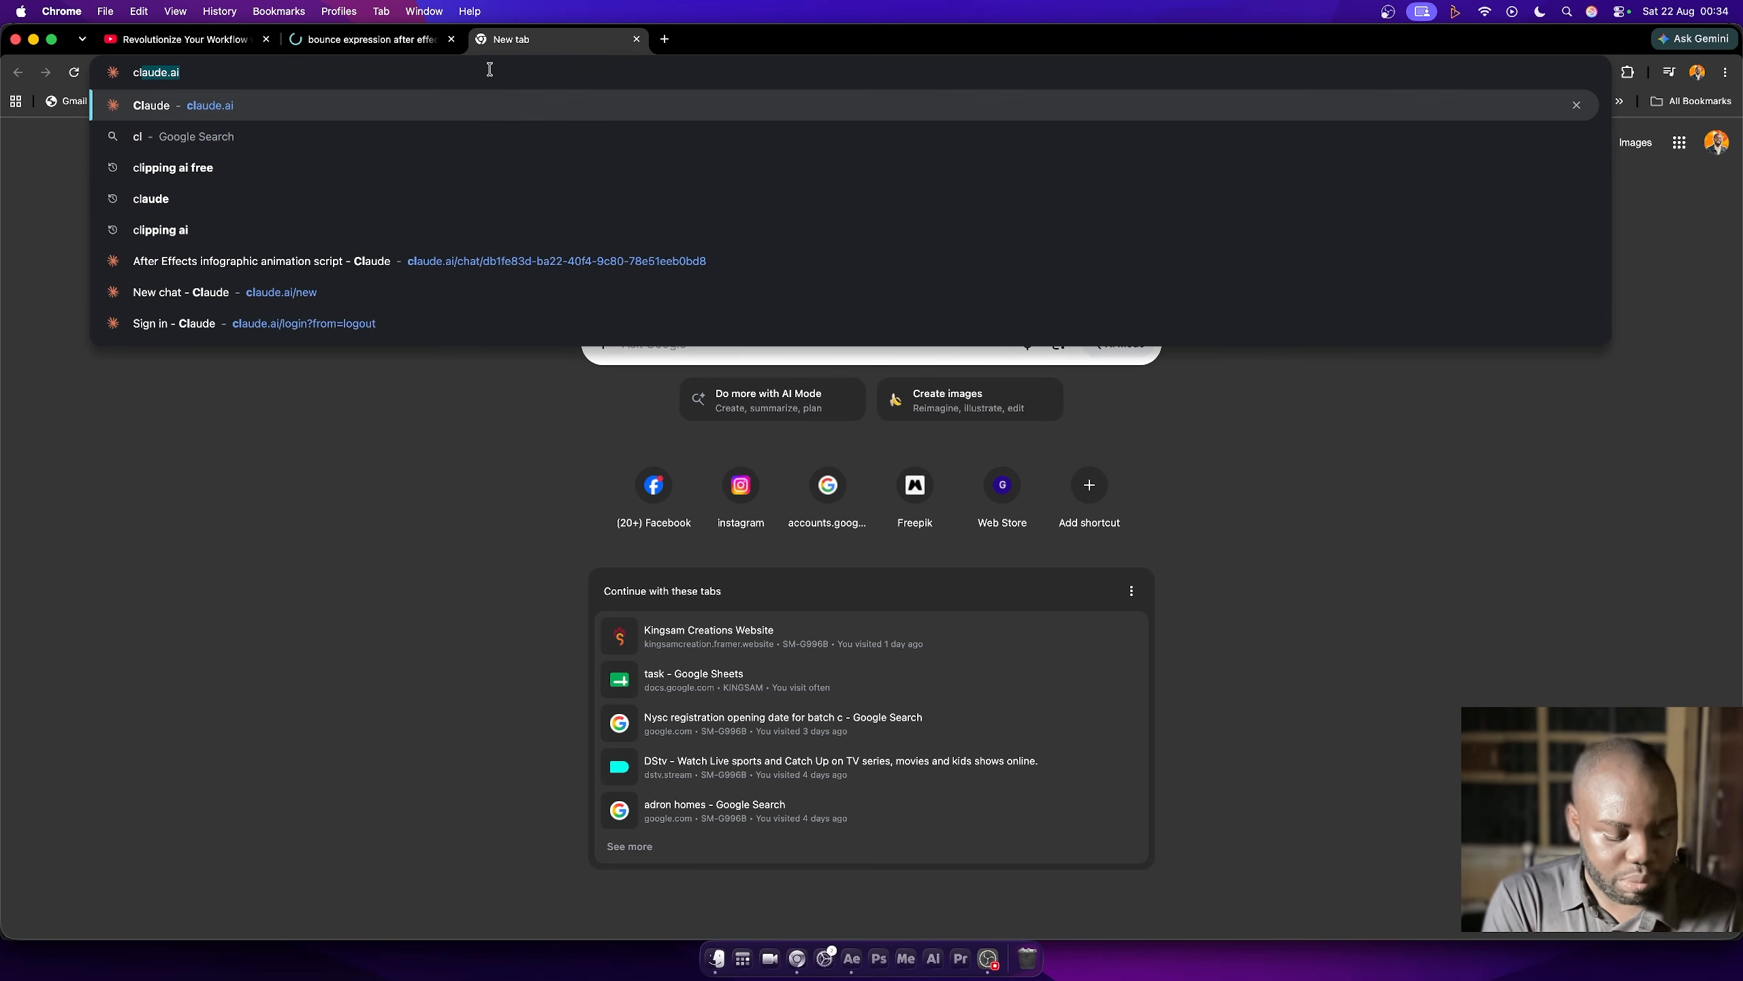
pyautogui.write('aude.ai')
pyautogui.press('Return')
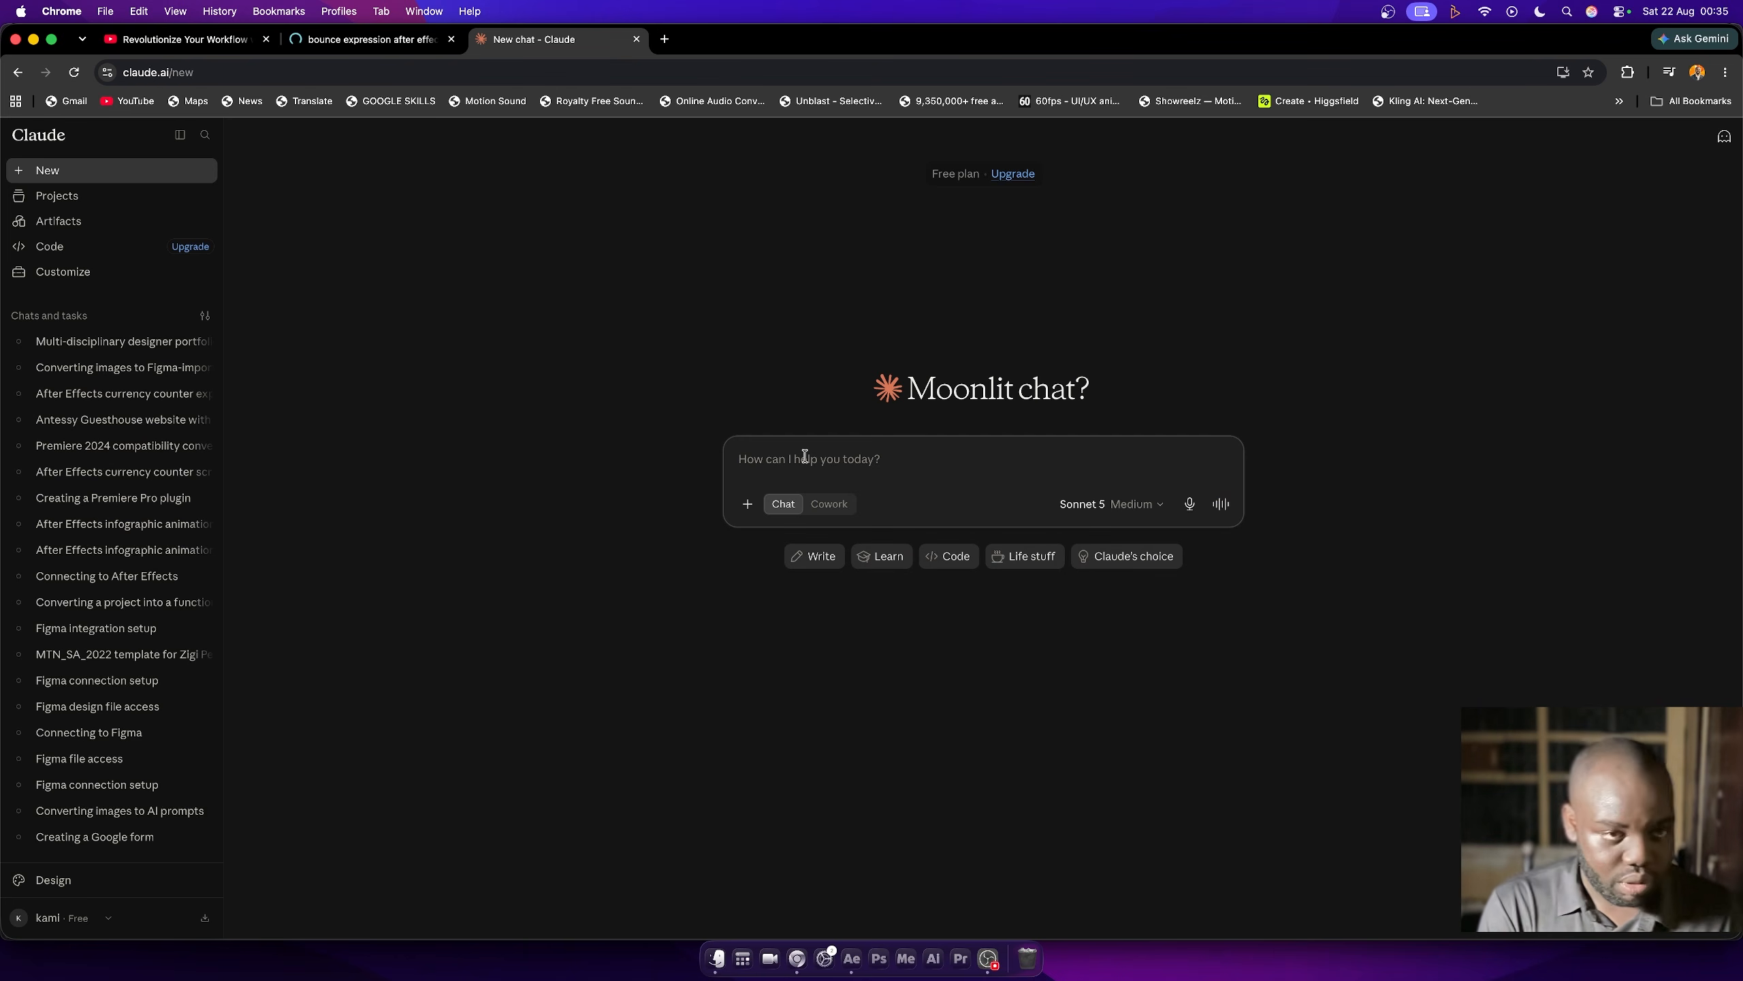
# - Ask "claude give me a bounce expression for after effects" and copy the bounce expression code from the reply
pyautogui.write('cla')
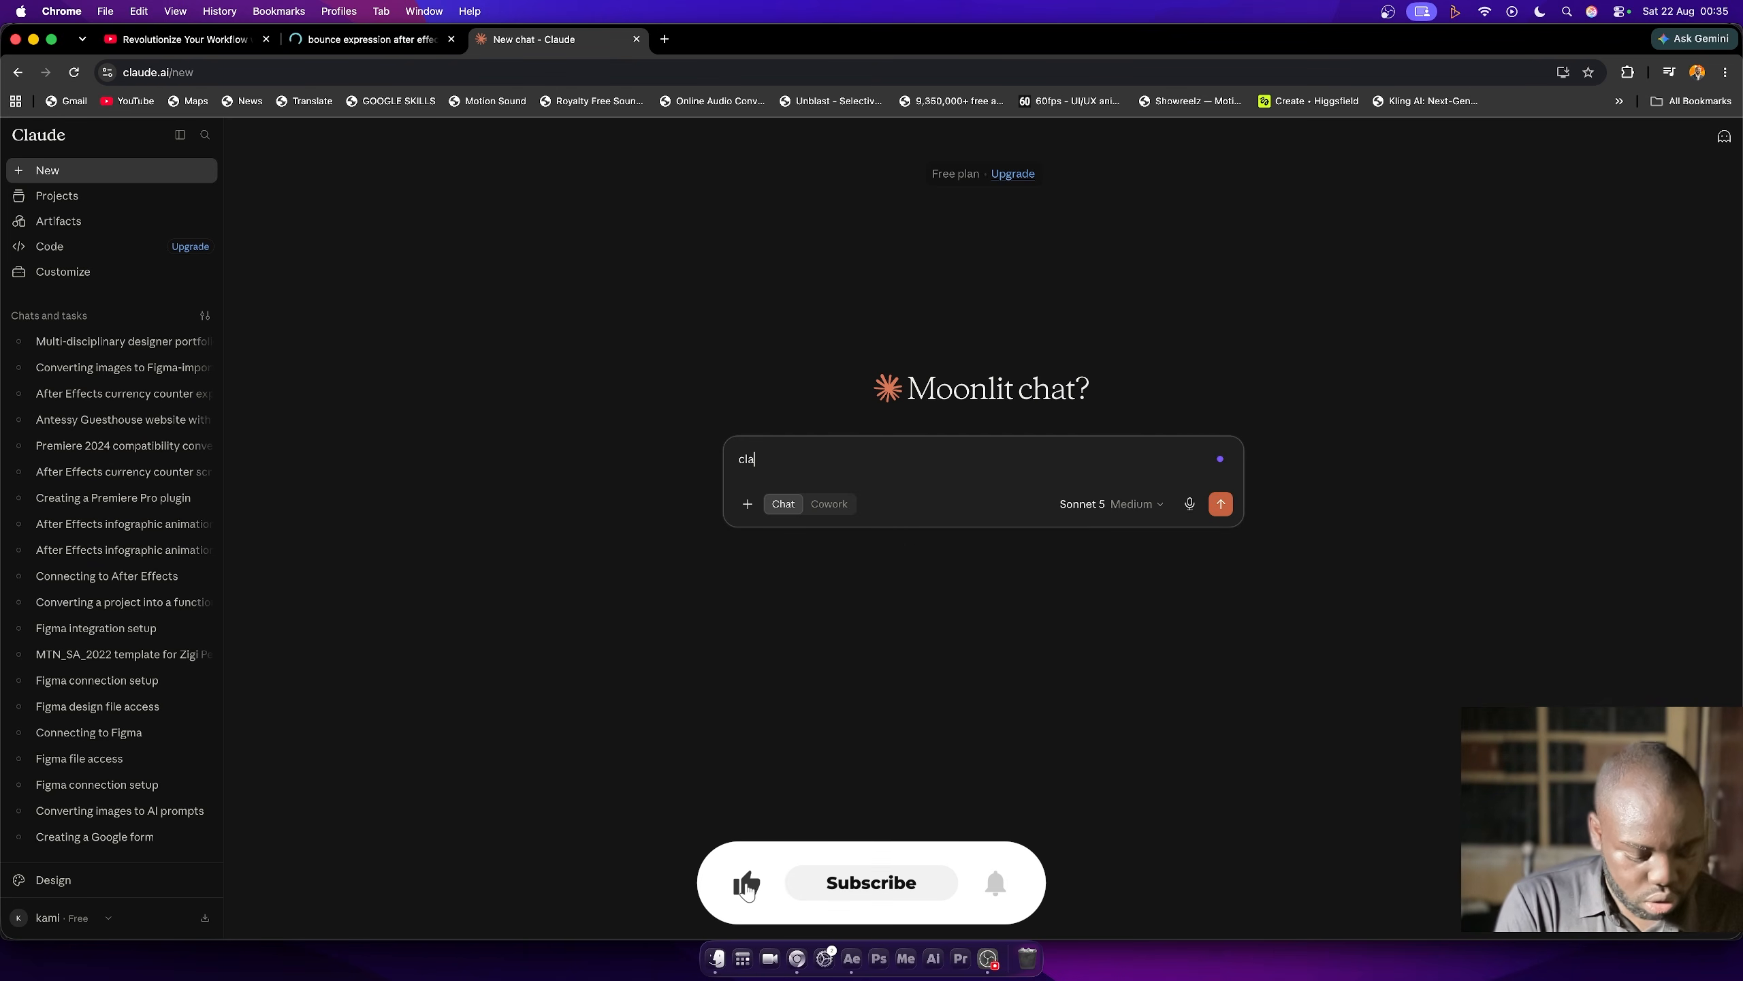
pyautogui.write('ude give me a ')
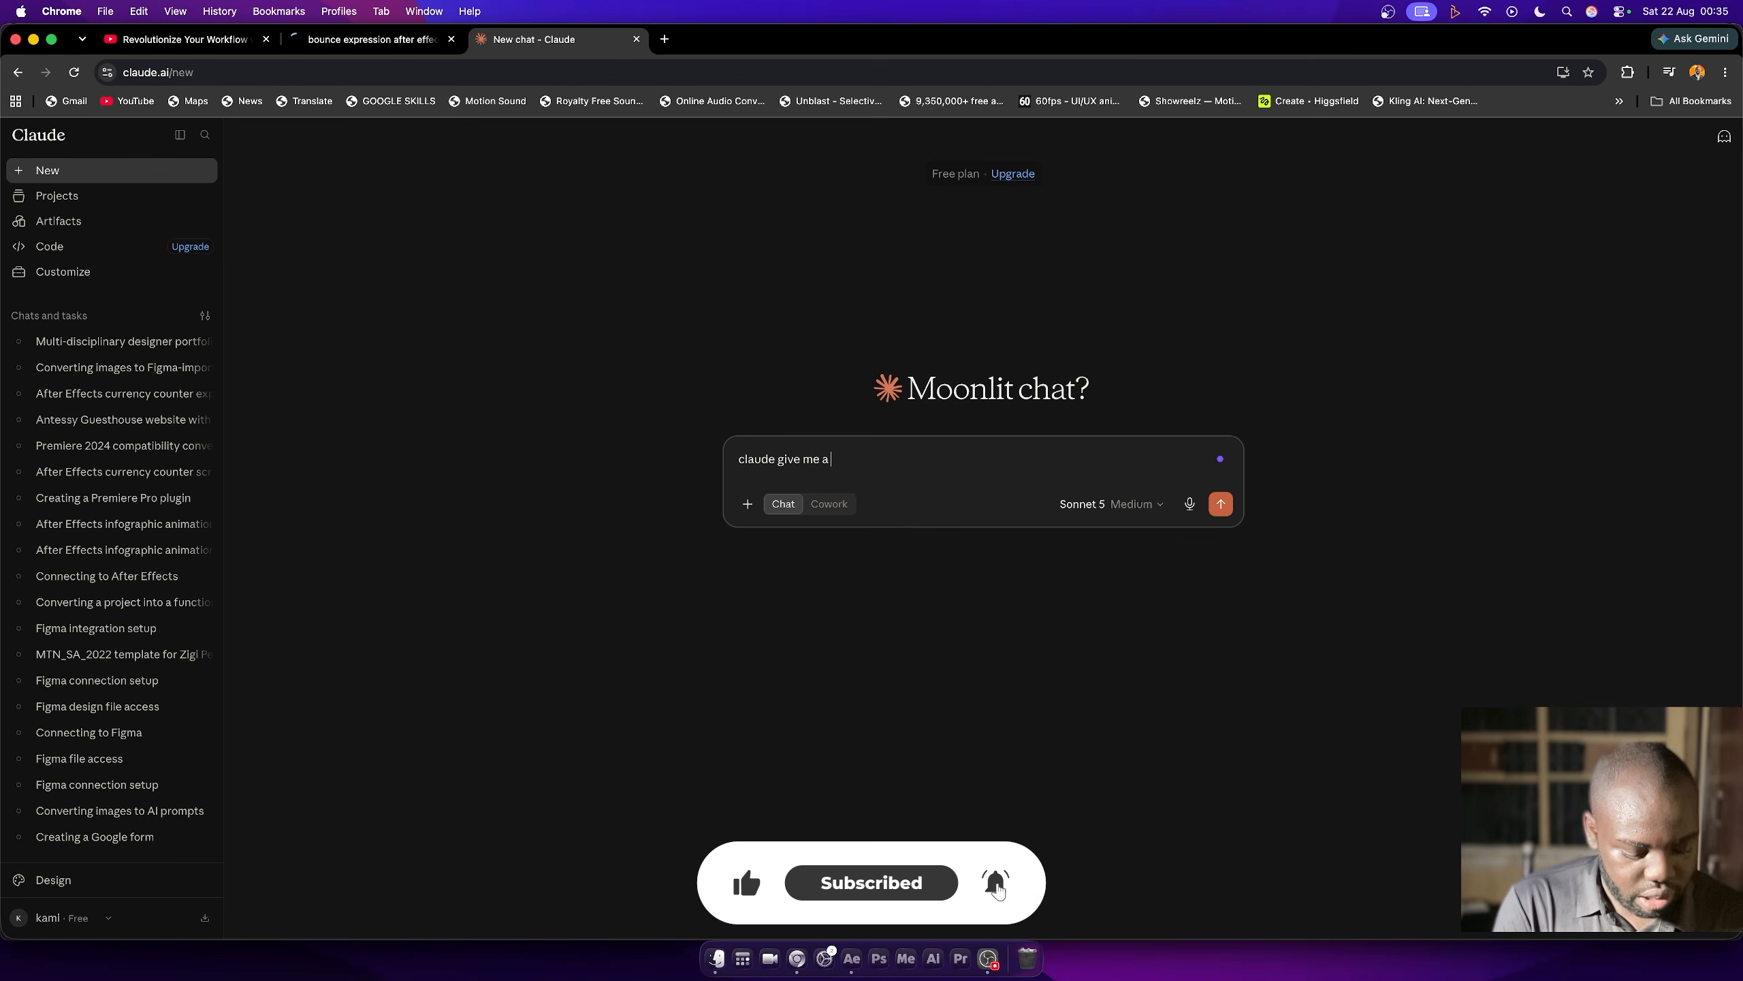
pyautogui.write('bounce expression for after eff')
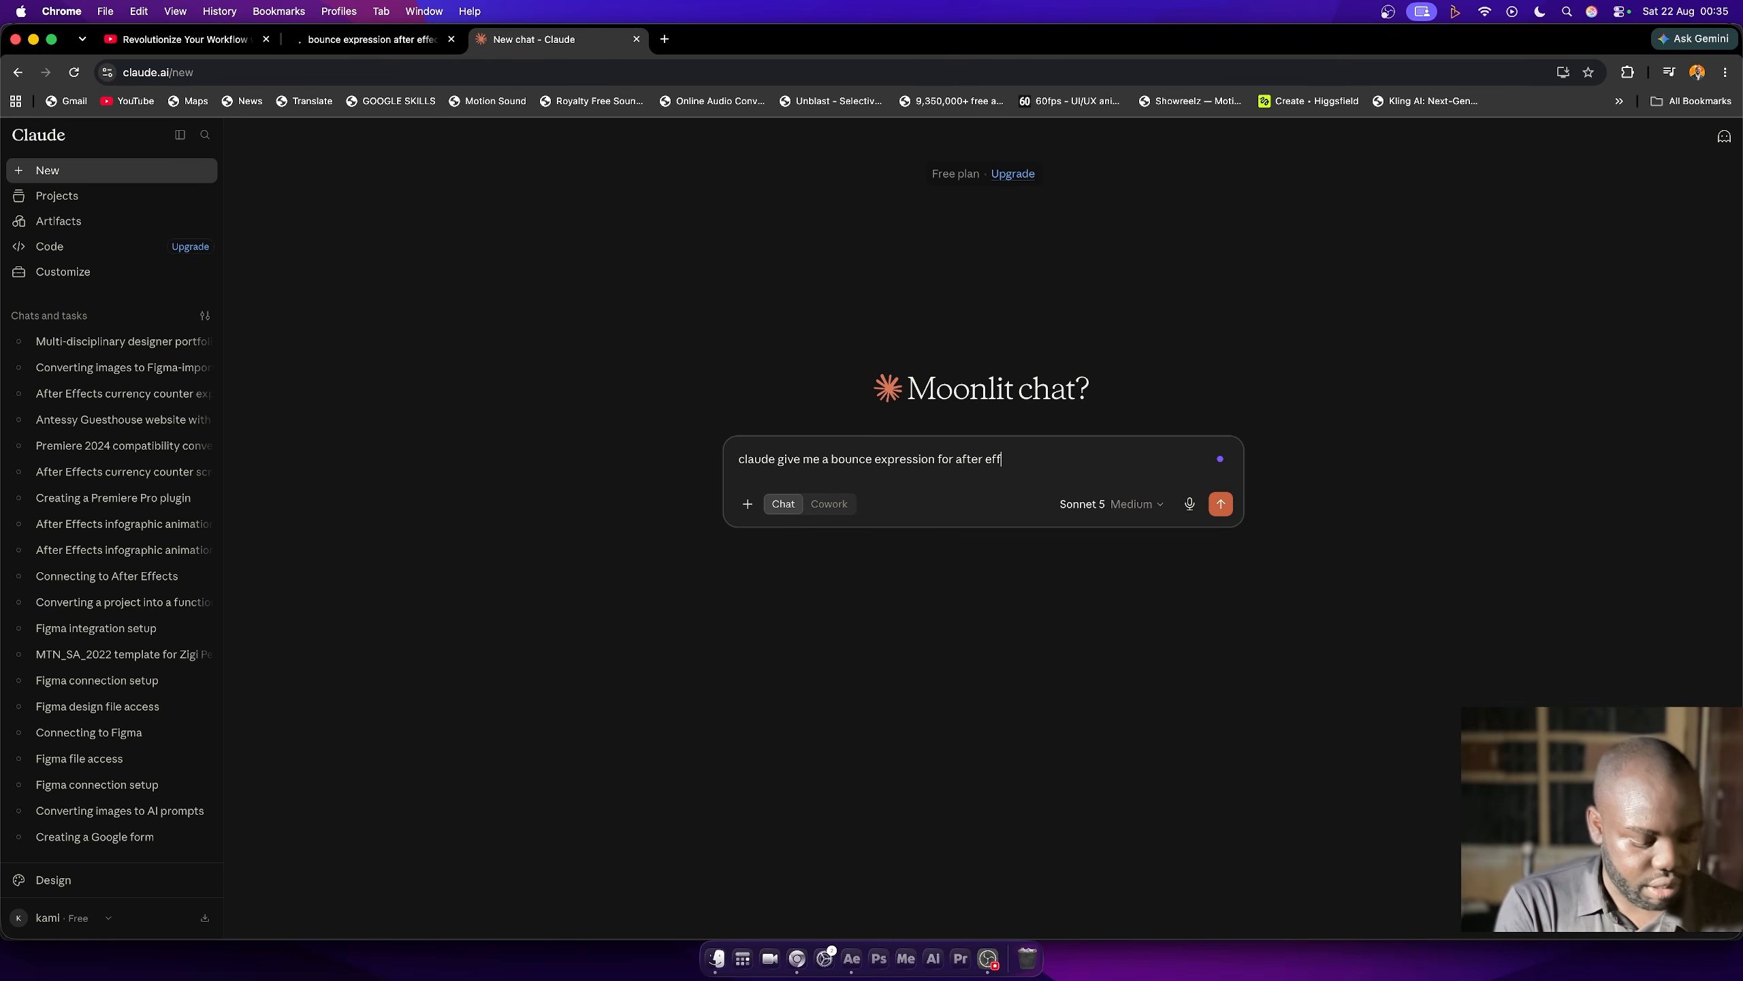
pyautogui.write('ts')
pyautogui.press('Return')
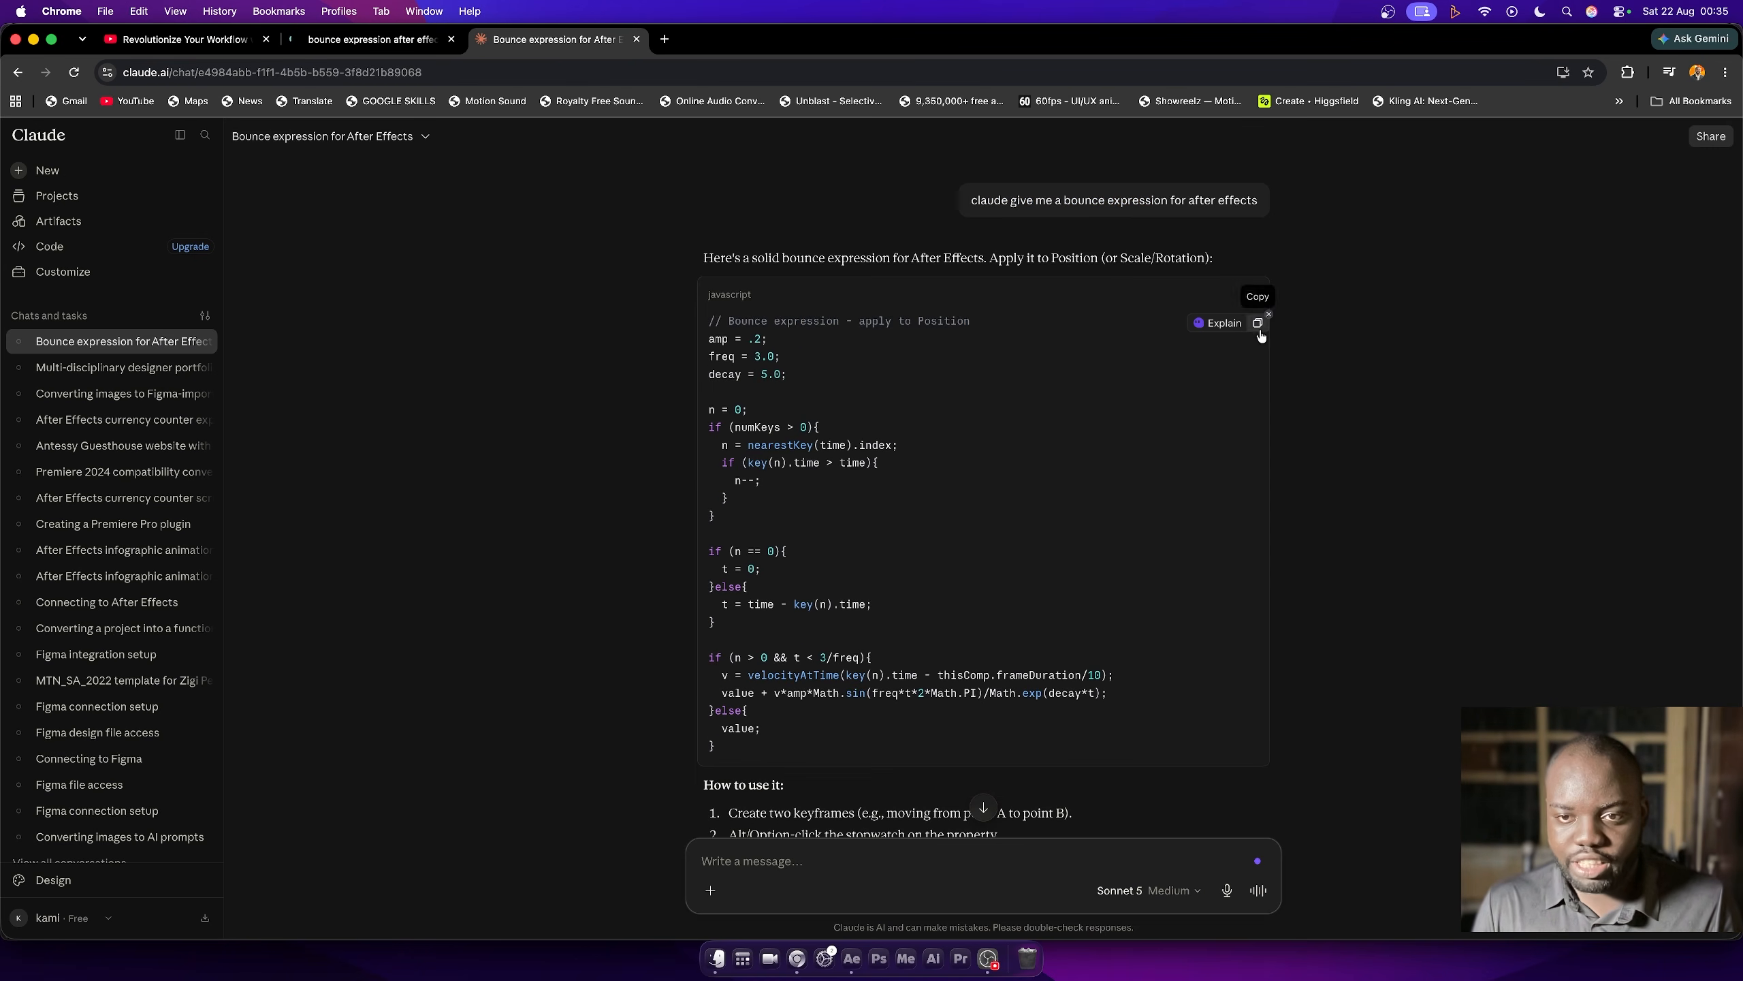
pyautogui.click(1250, 300)
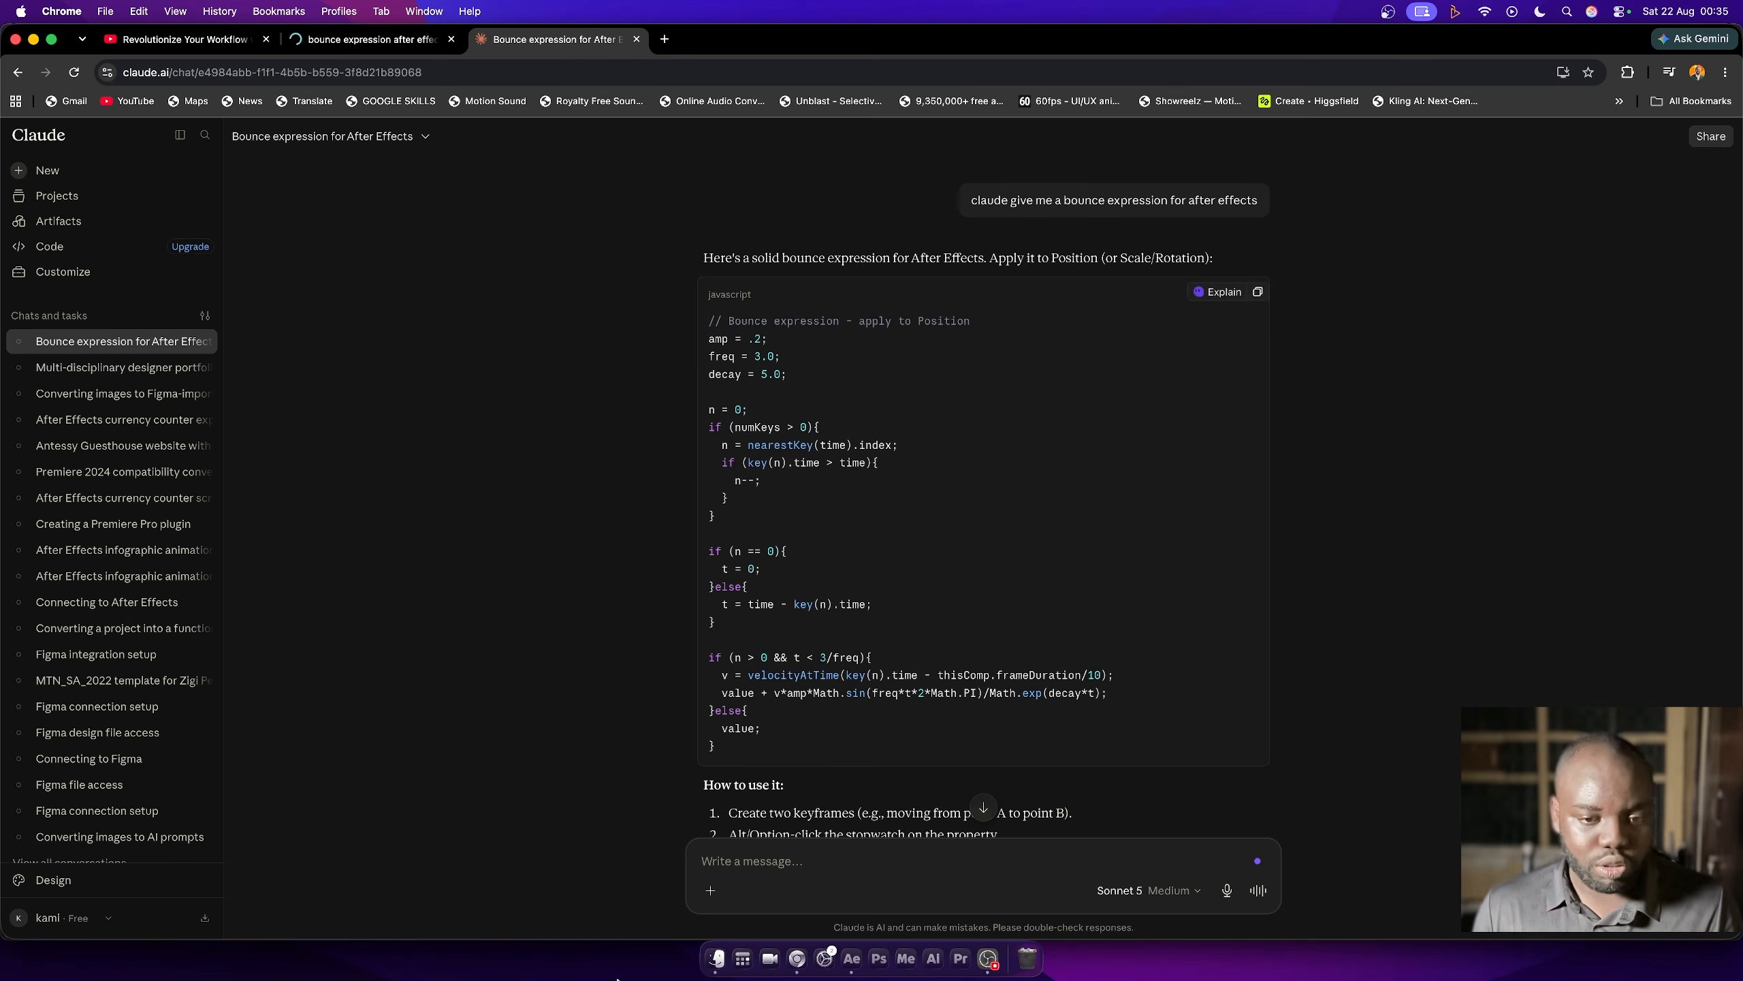
# - Switch to After Effects and draw a magenta circle about 134 px wide in the upper left area of the empty Comp 1
pyautogui.click(851, 958)
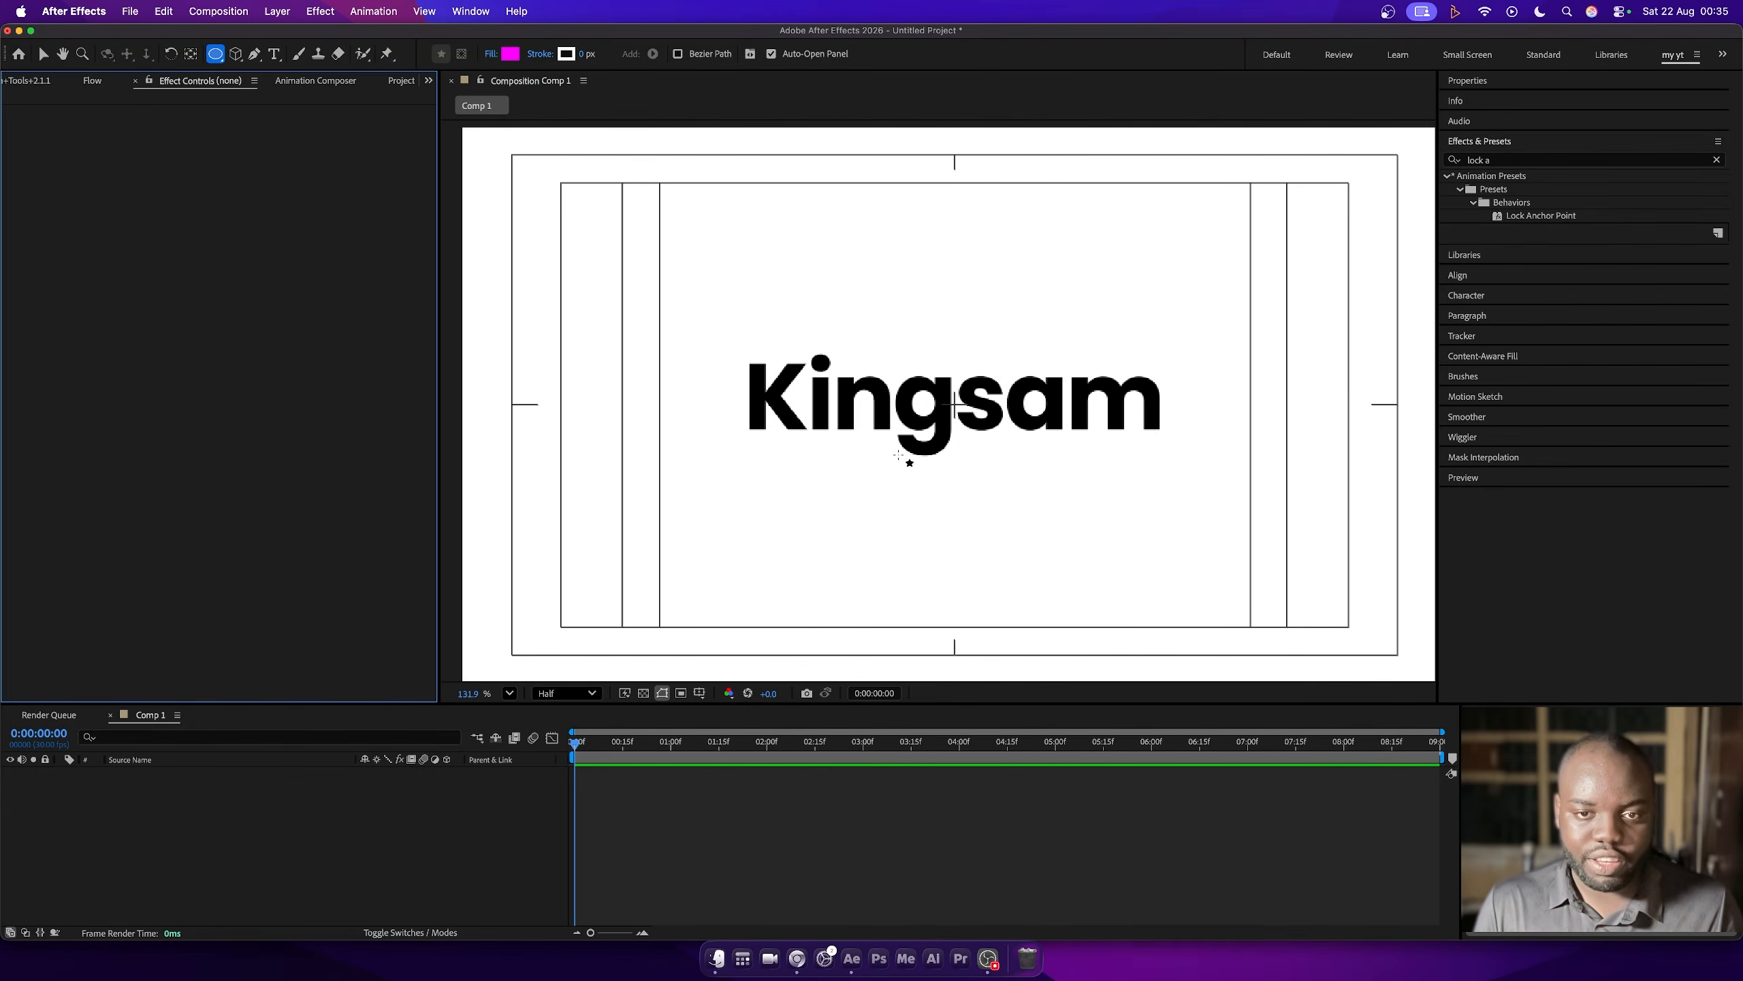
pyautogui.click(924, 423)
pyautogui.press('super+z')
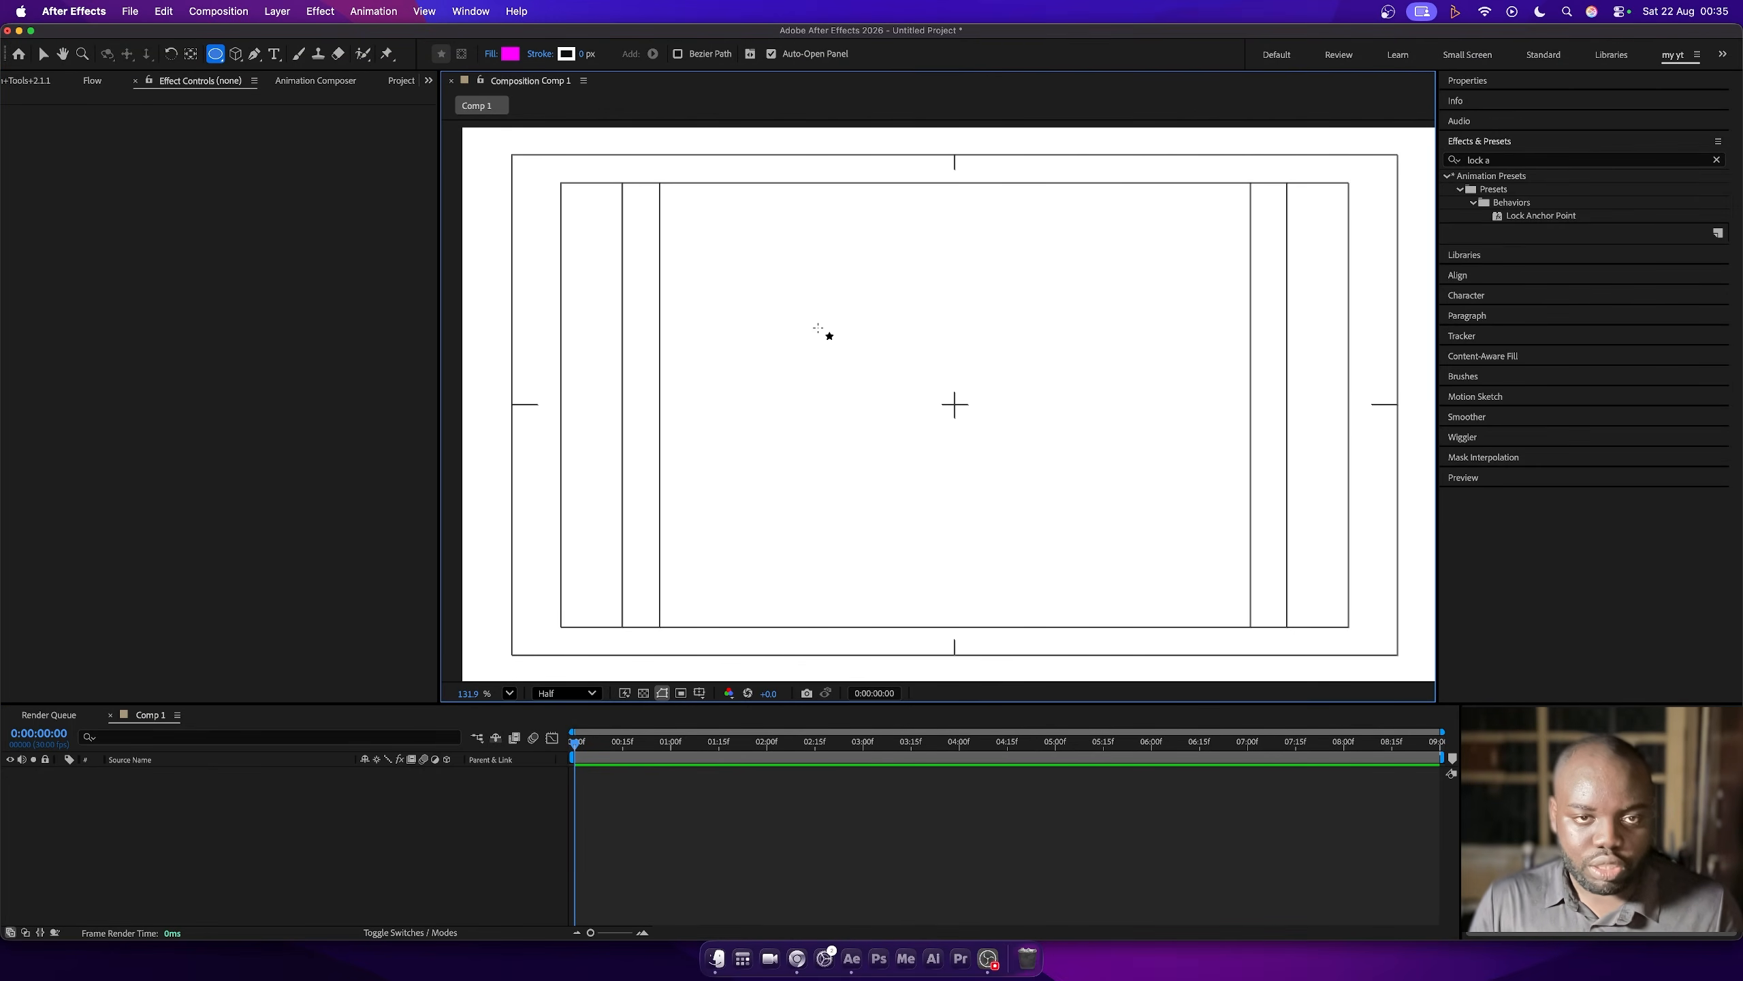
pyautogui.moveTo(770, 281); pyautogui.dragTo(841, 352)
pyautogui.press('y')
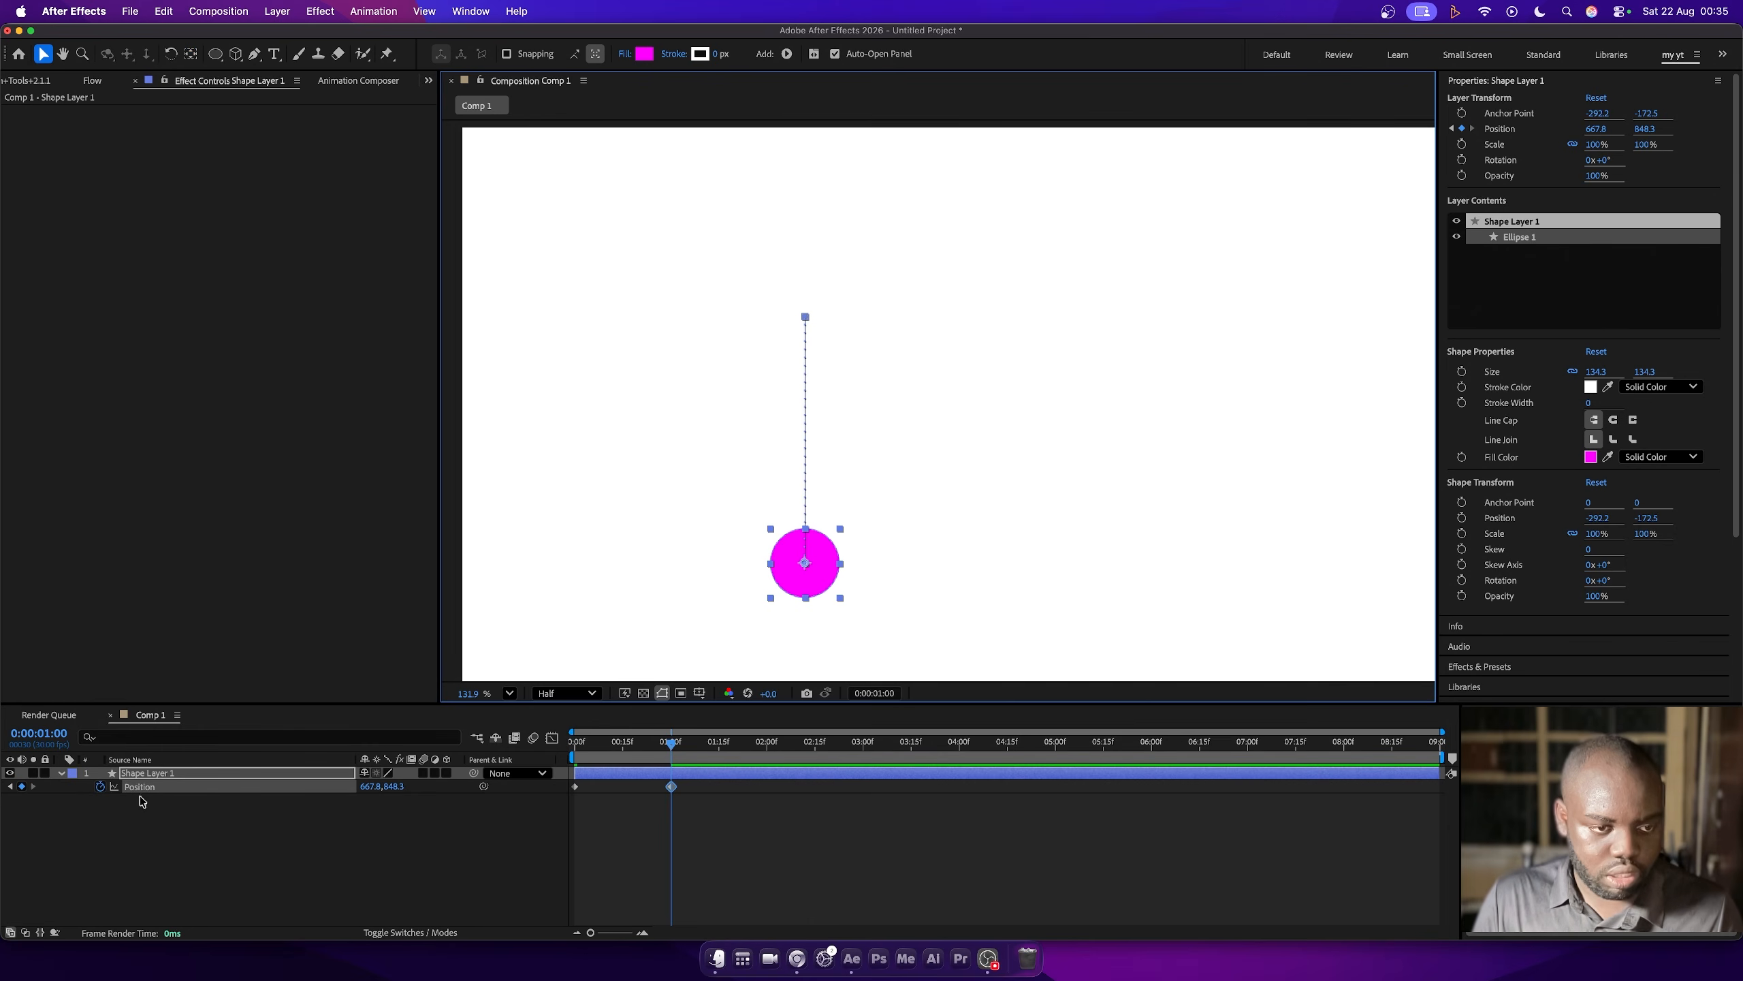
# - Apply the copied bounce expression to the circle's keyframed Position and preview the drop
pyautogui.keyDown('alt'); pyautogui.click(100, 788); pyautogui.keyUp('alt')
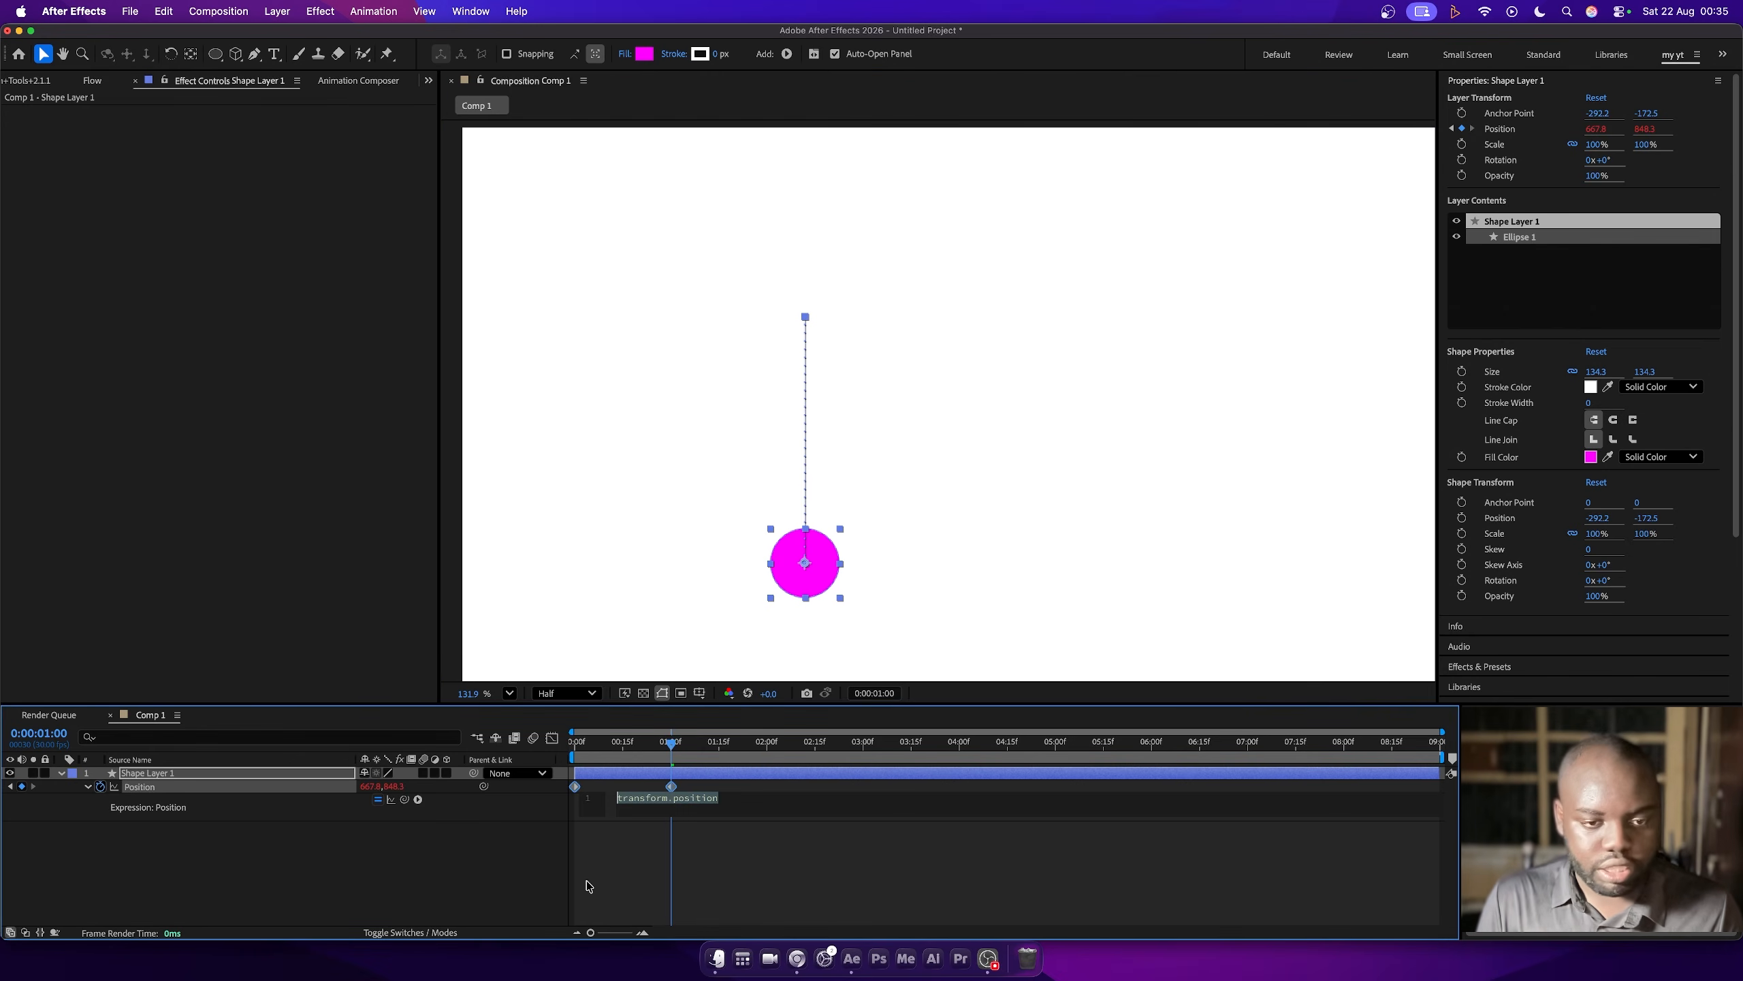
pyautogui.press('super+v')
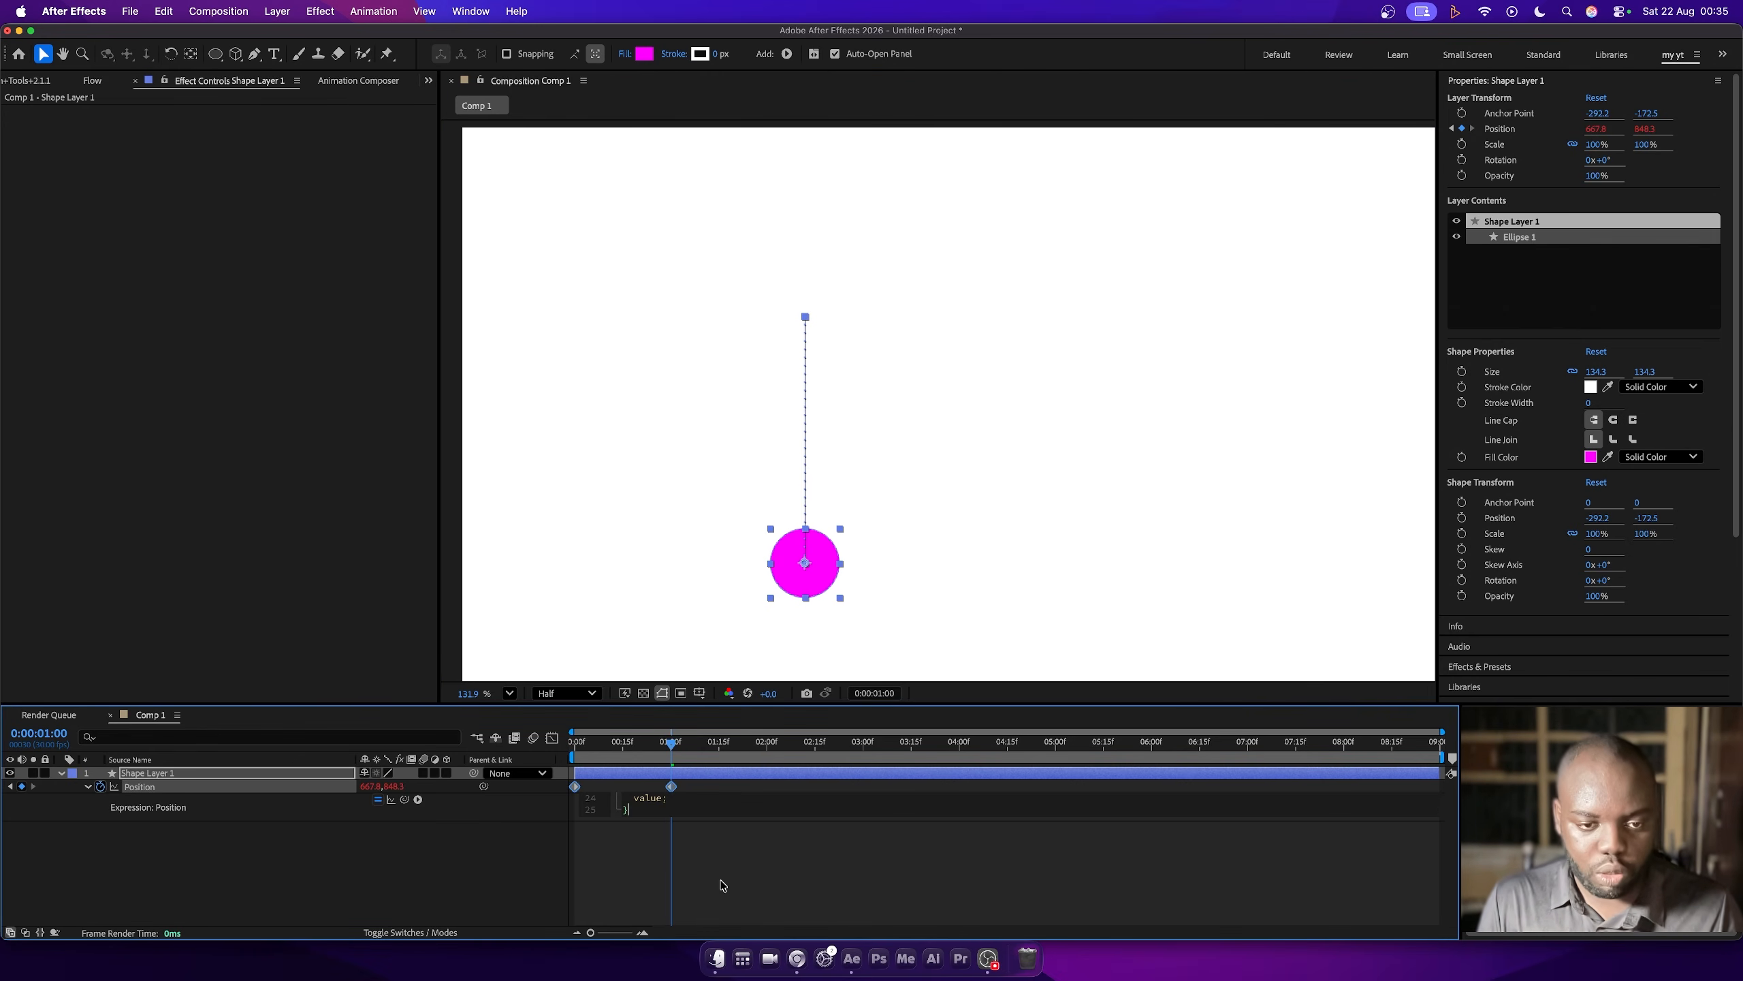
pyautogui.click(432, 874)
pyautogui.press('space')
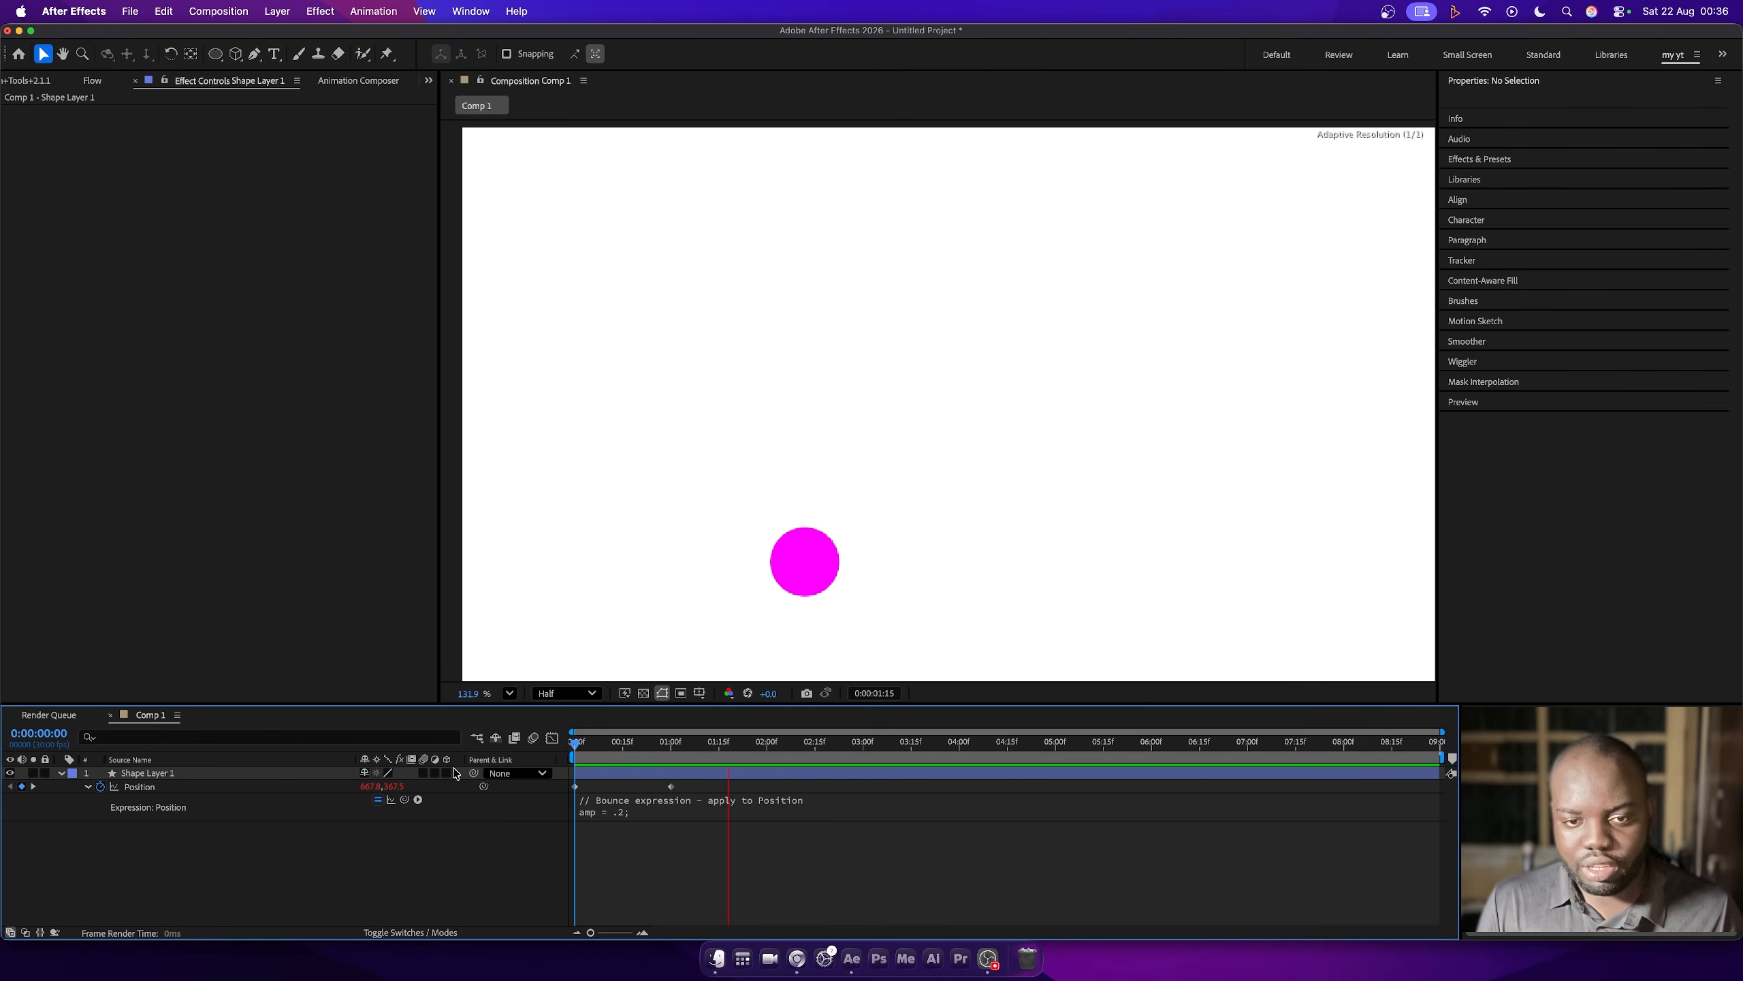
pyautogui.press('space')
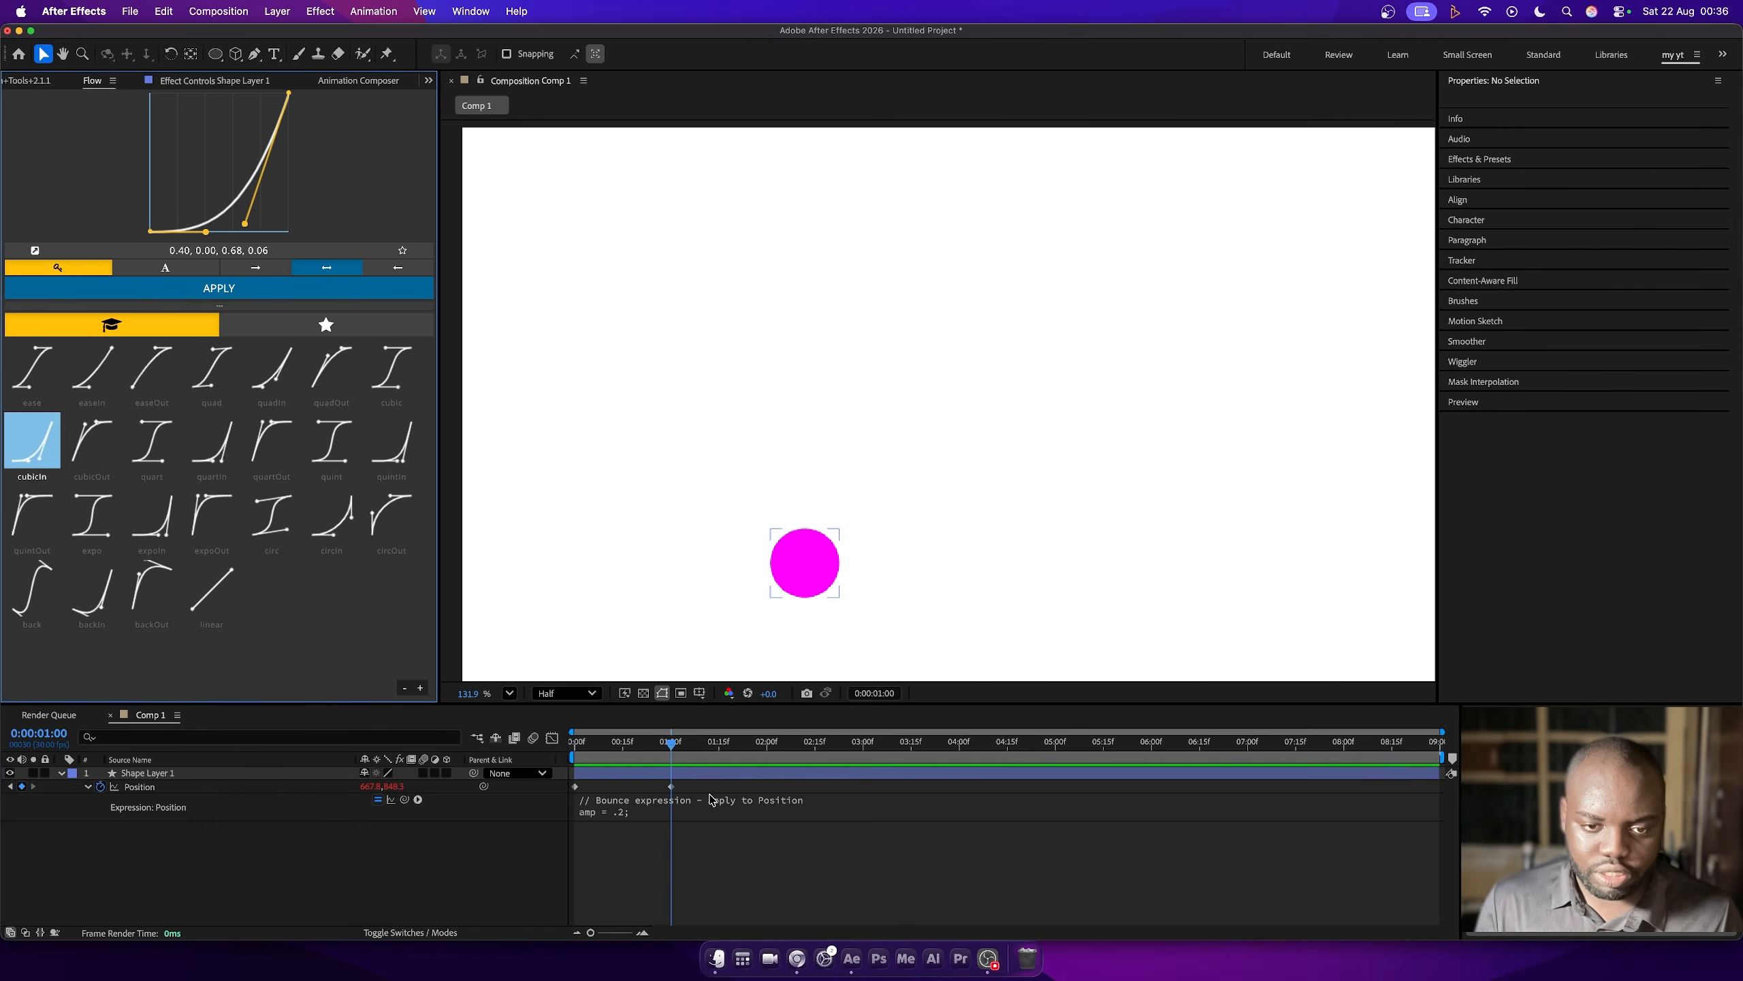
# - Ease both Position keyframes with Flow's cubicIn preset, reshape the curve to 0.40, 0.00, 1.00, 0.08 and preview it
pyautogui.moveTo(695, 787); pyautogui.dragTo(536, 797)
pyautogui.click(59, 427)
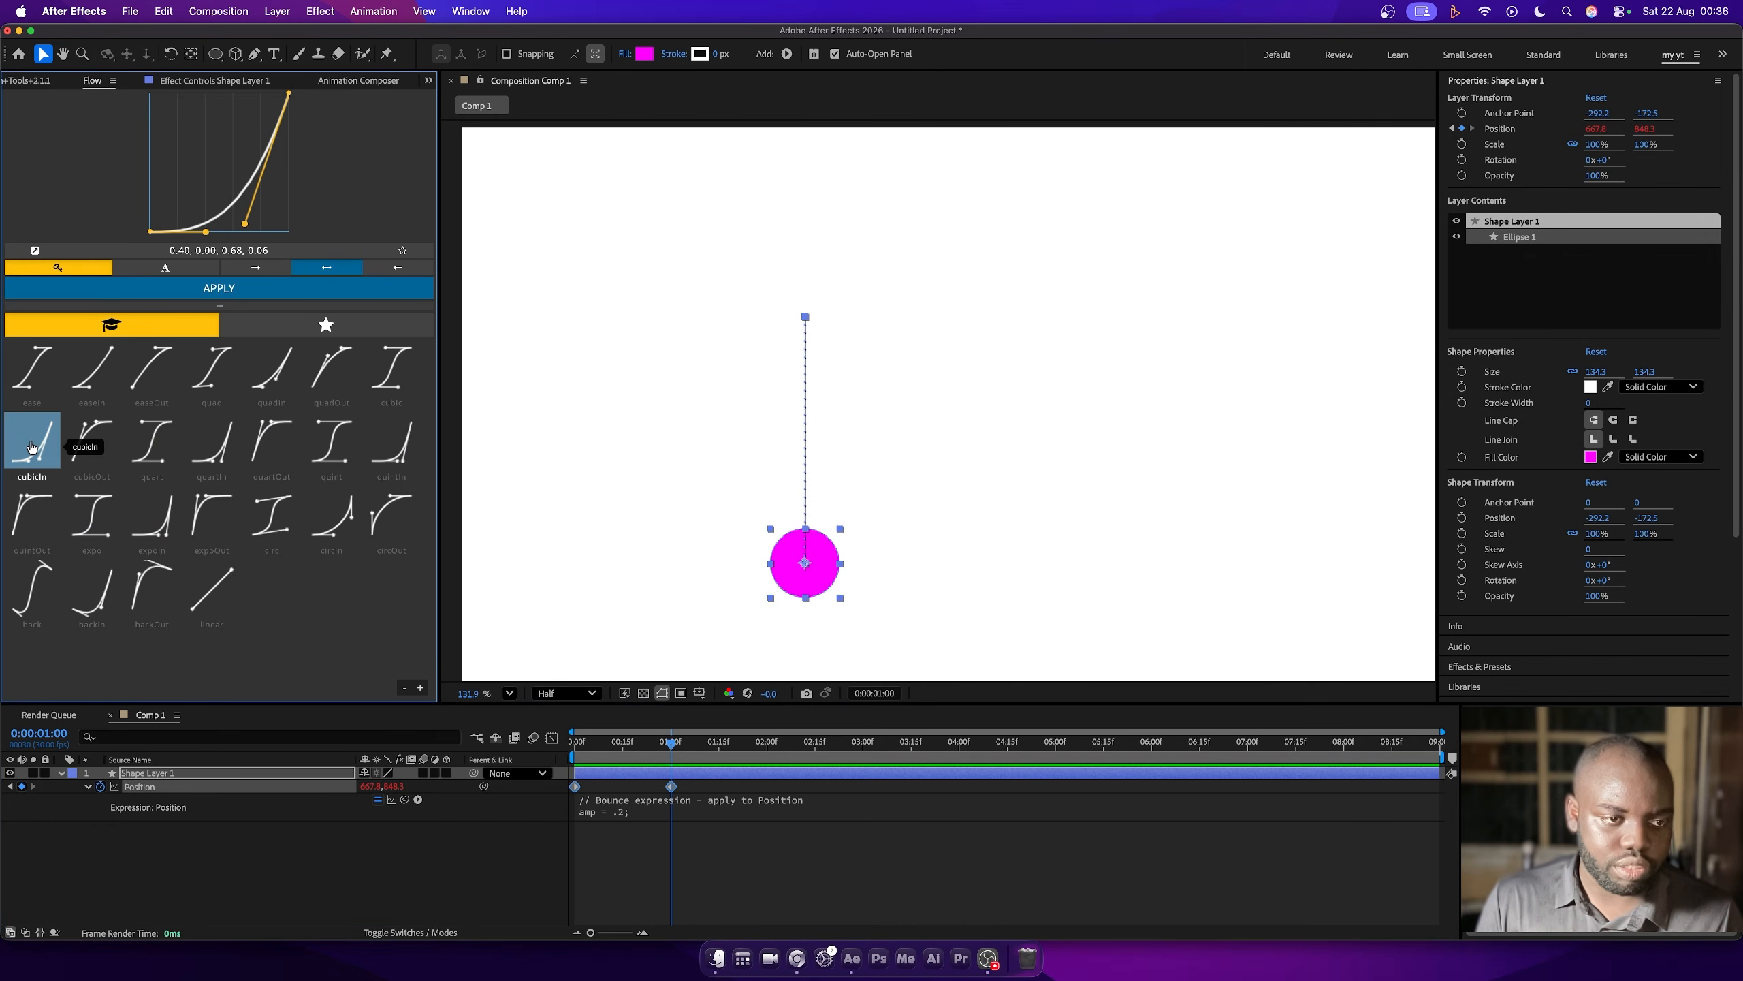
pyautogui.moveTo(245, 223); pyautogui.dragTo(291, 221)
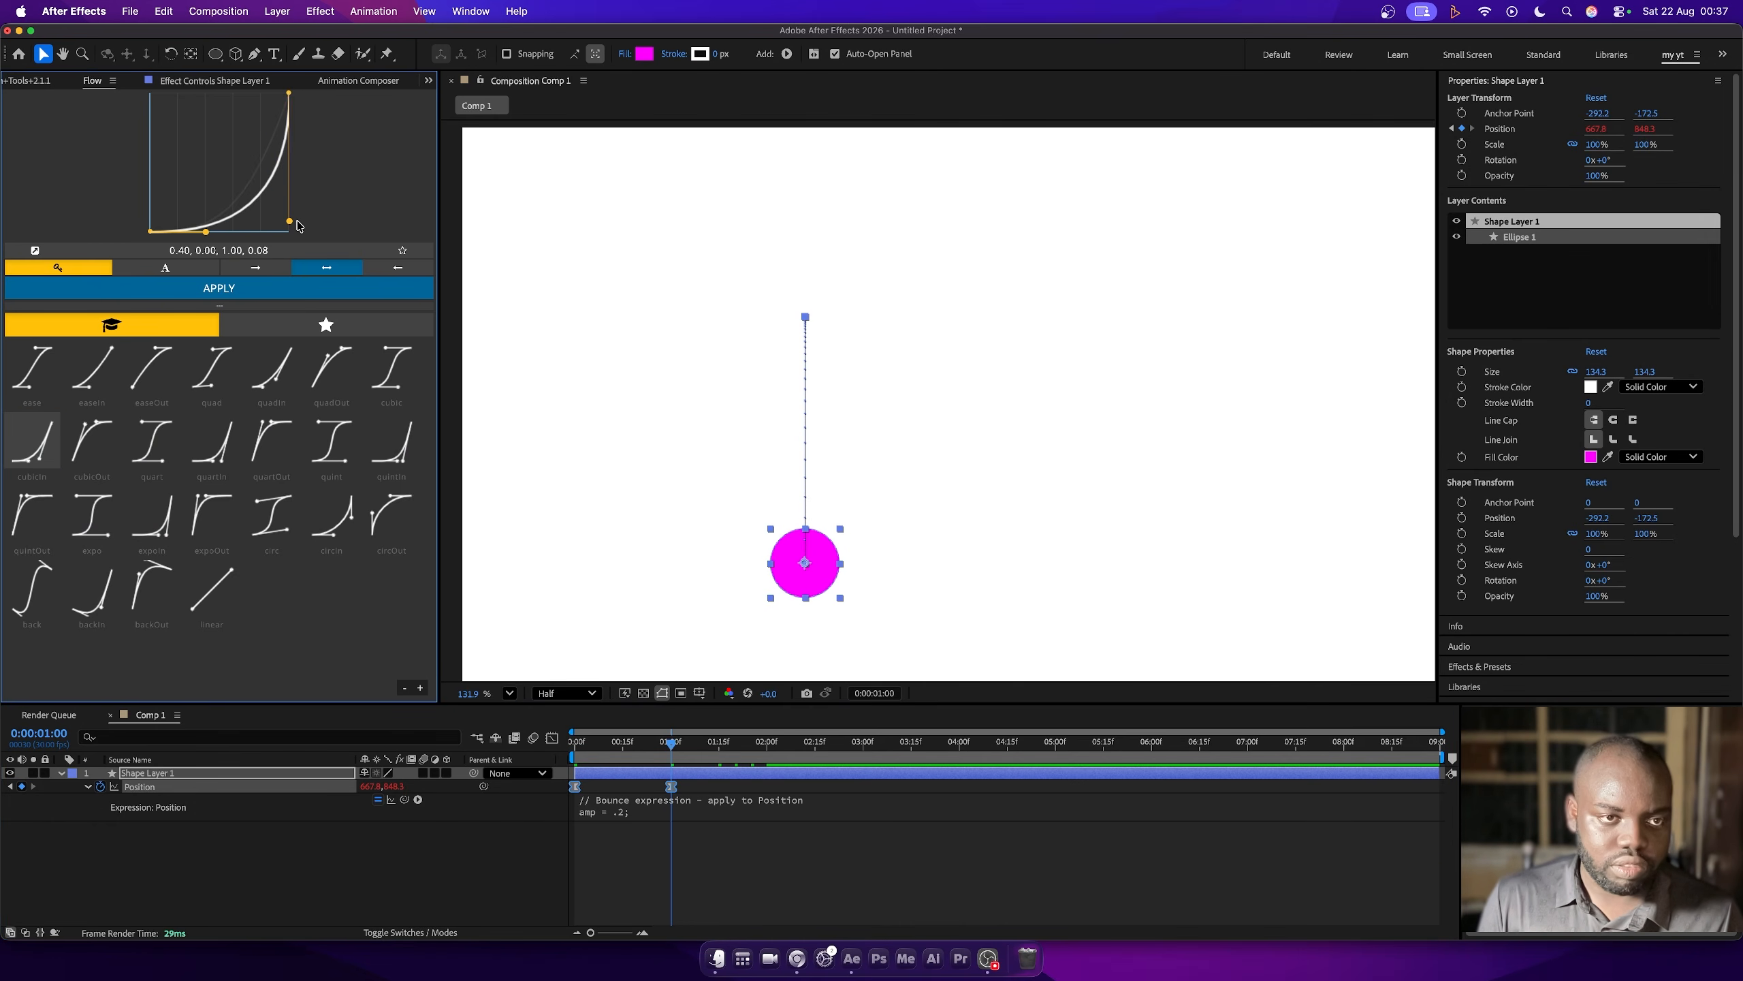
pyautogui.press('space')
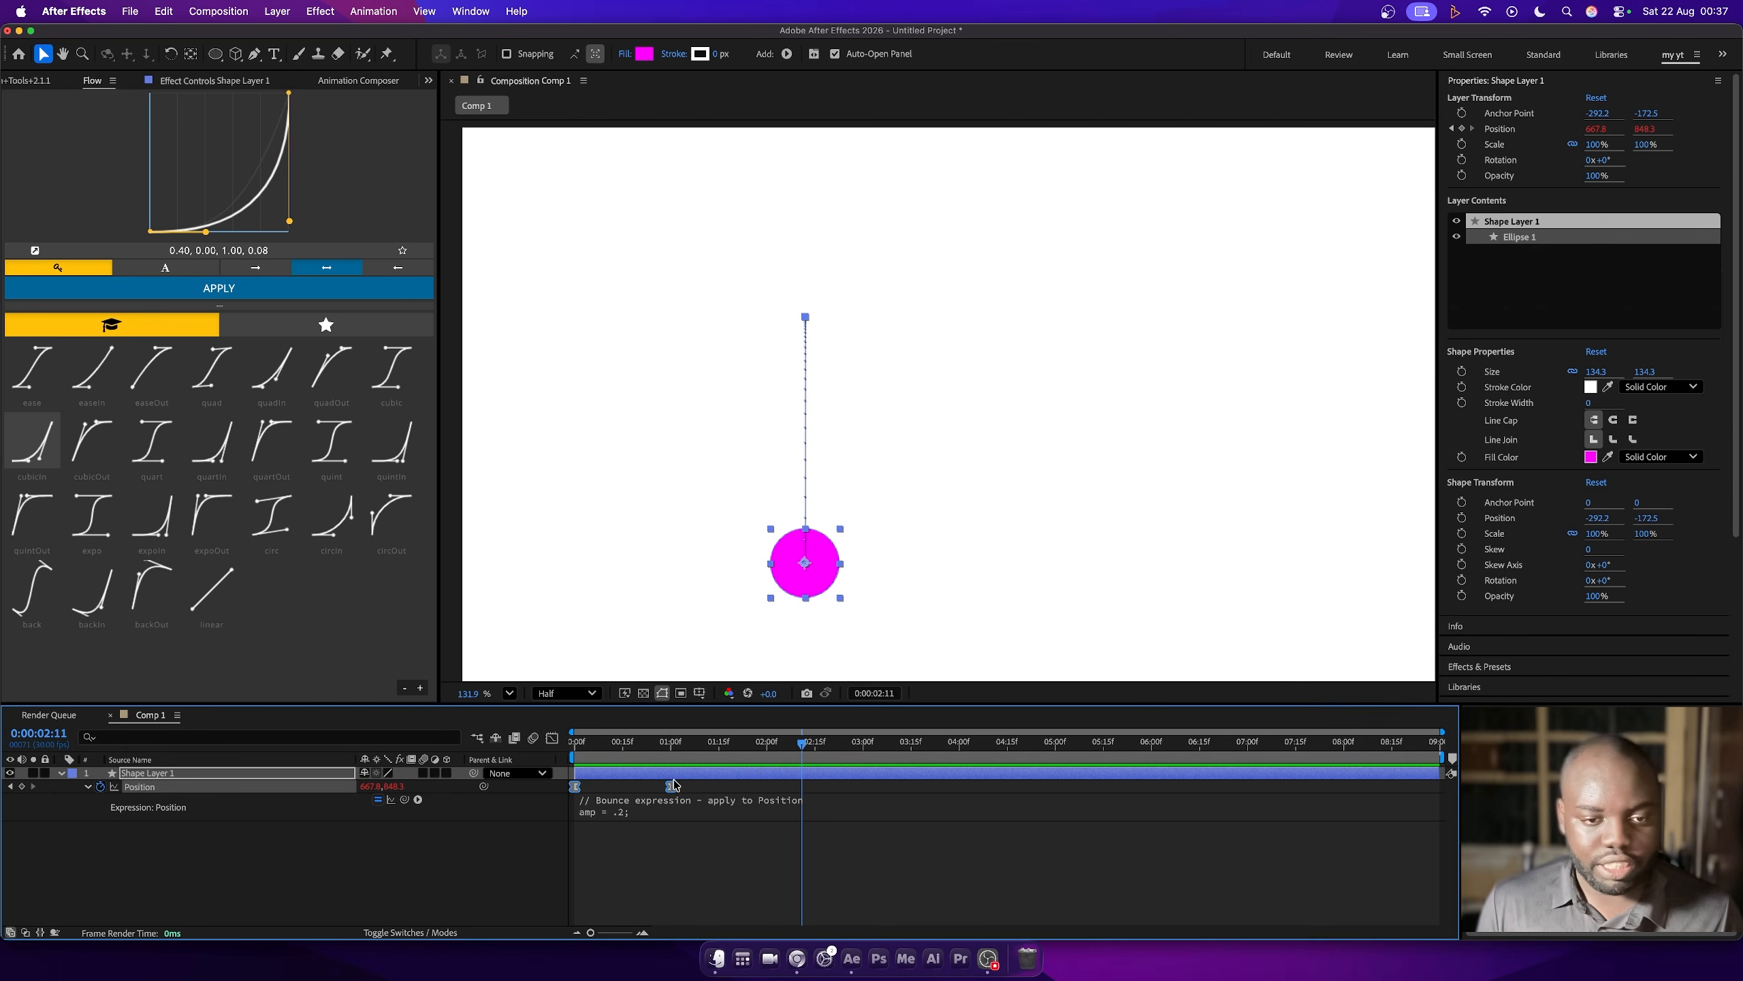
# - Replay the eased drop from the start and reveal the amp, freq and decay lines of the Position expression
pyautogui.moveTo(655, 744); pyautogui.dragTo(574, 743)
pyautogui.press('space')
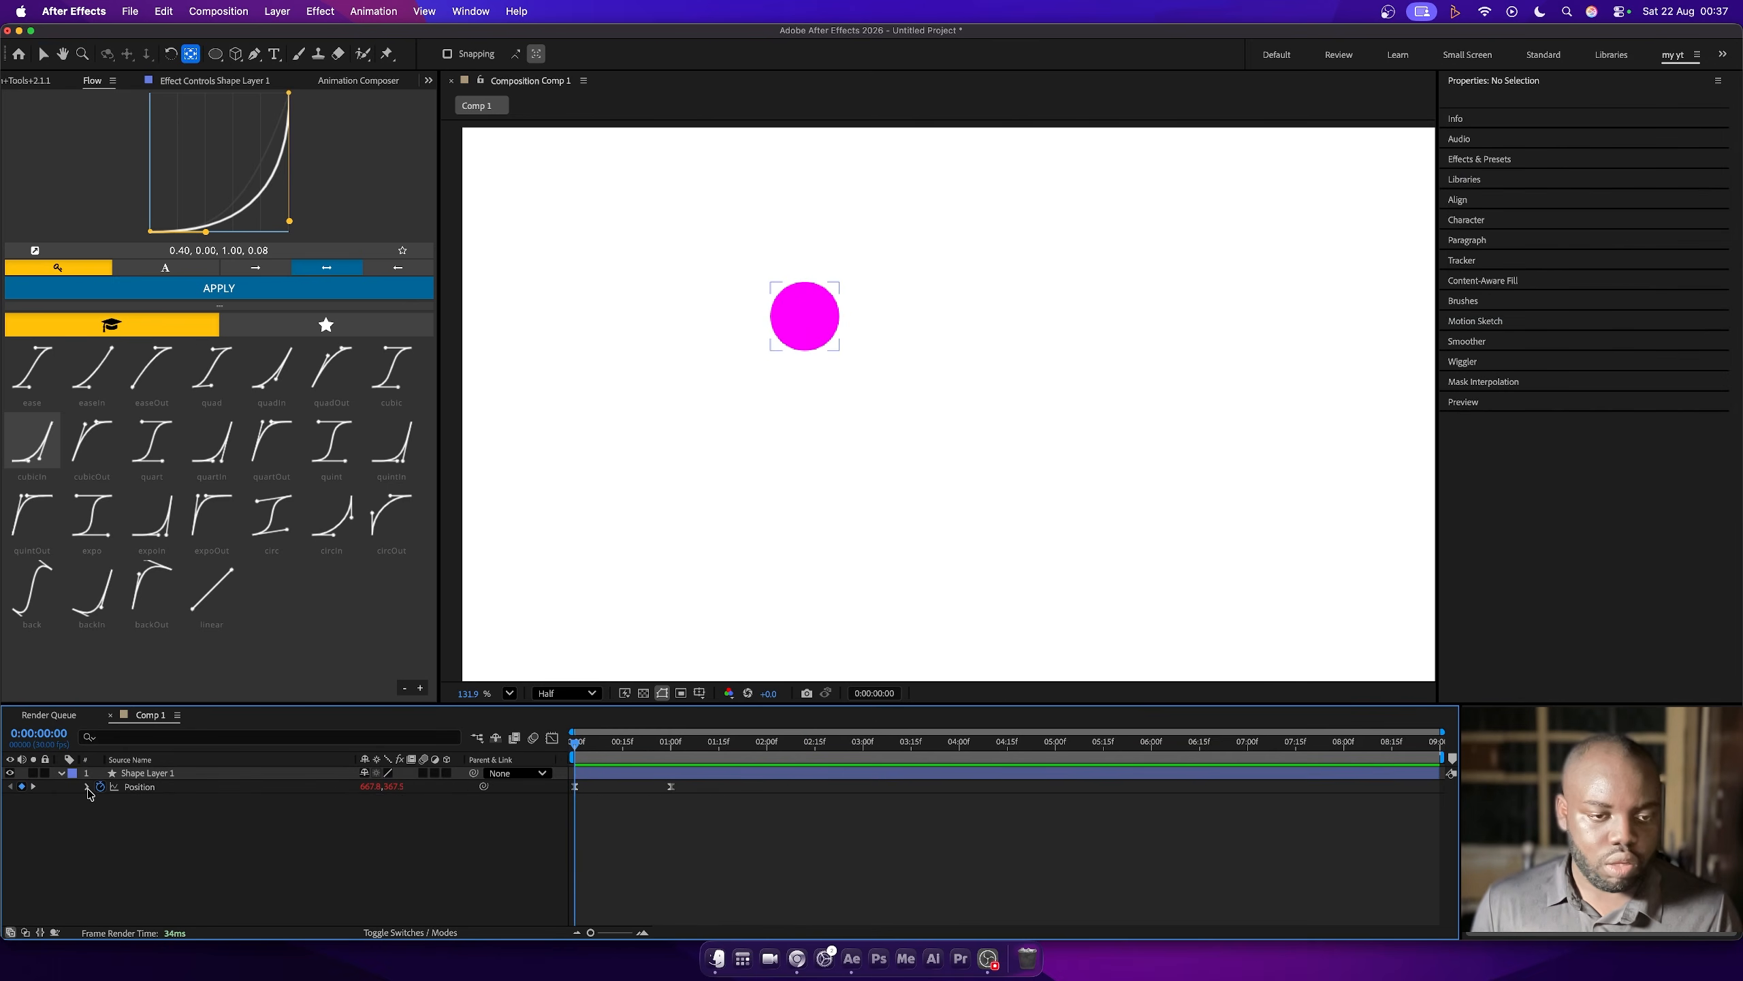
pyautogui.click(87, 787)
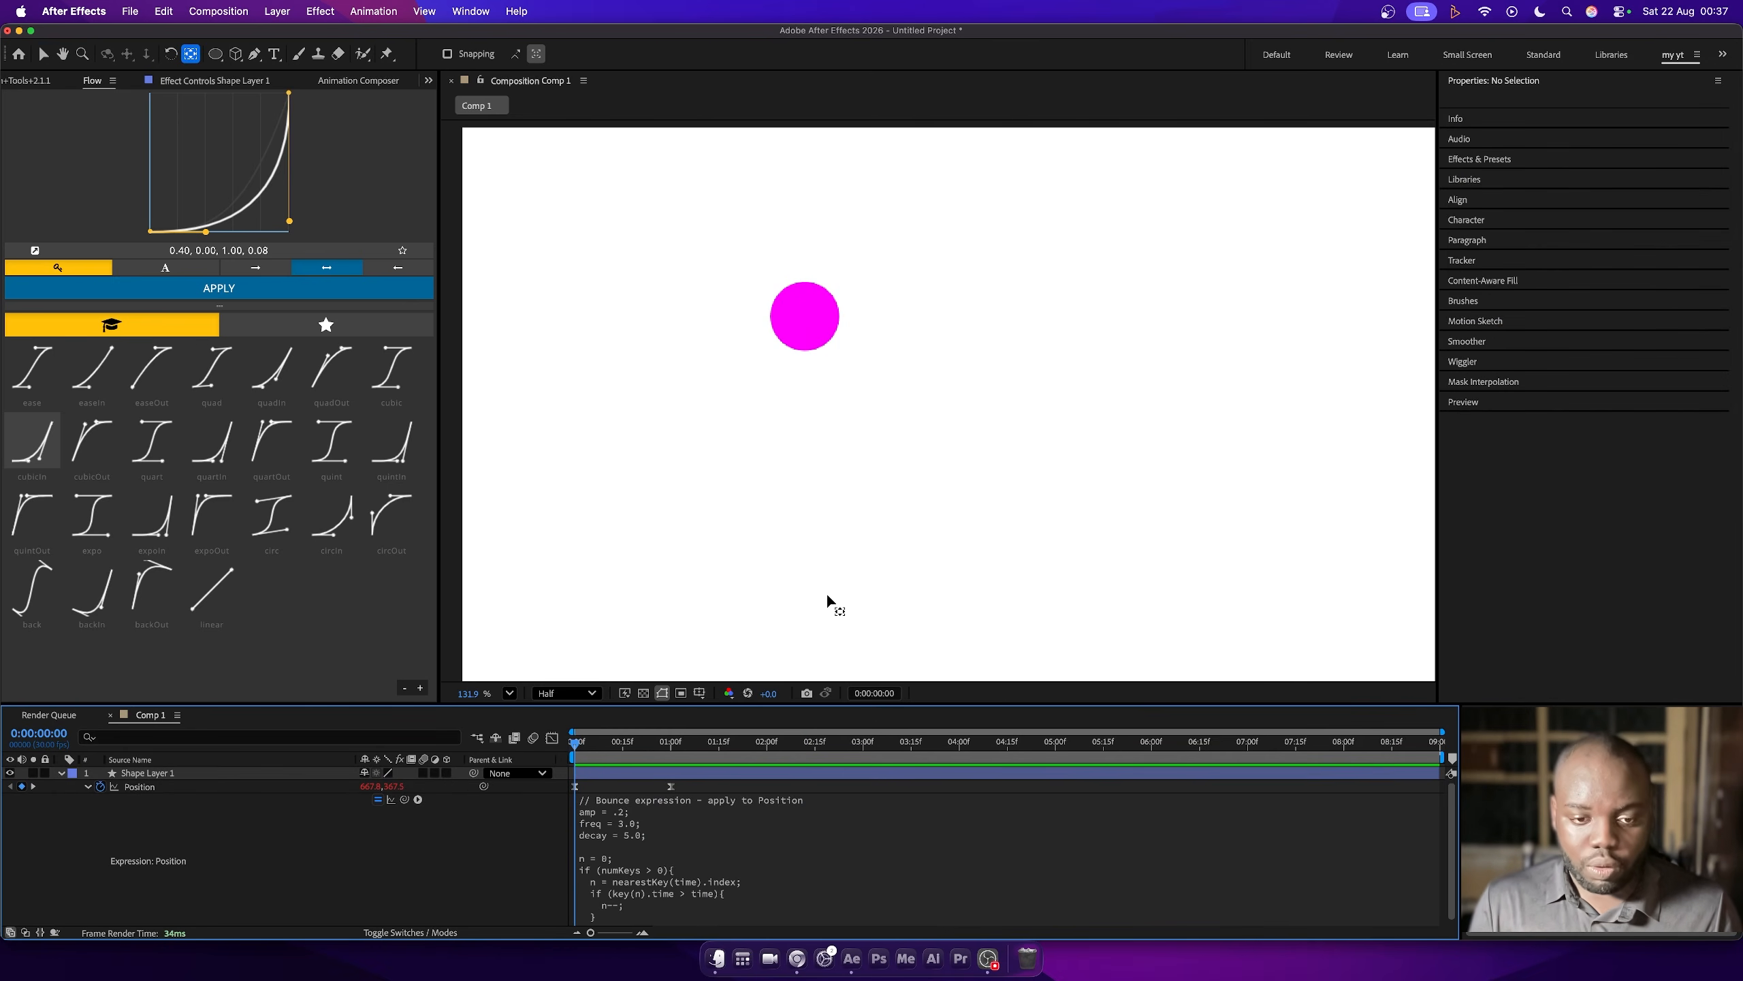
pyautogui.press('space')
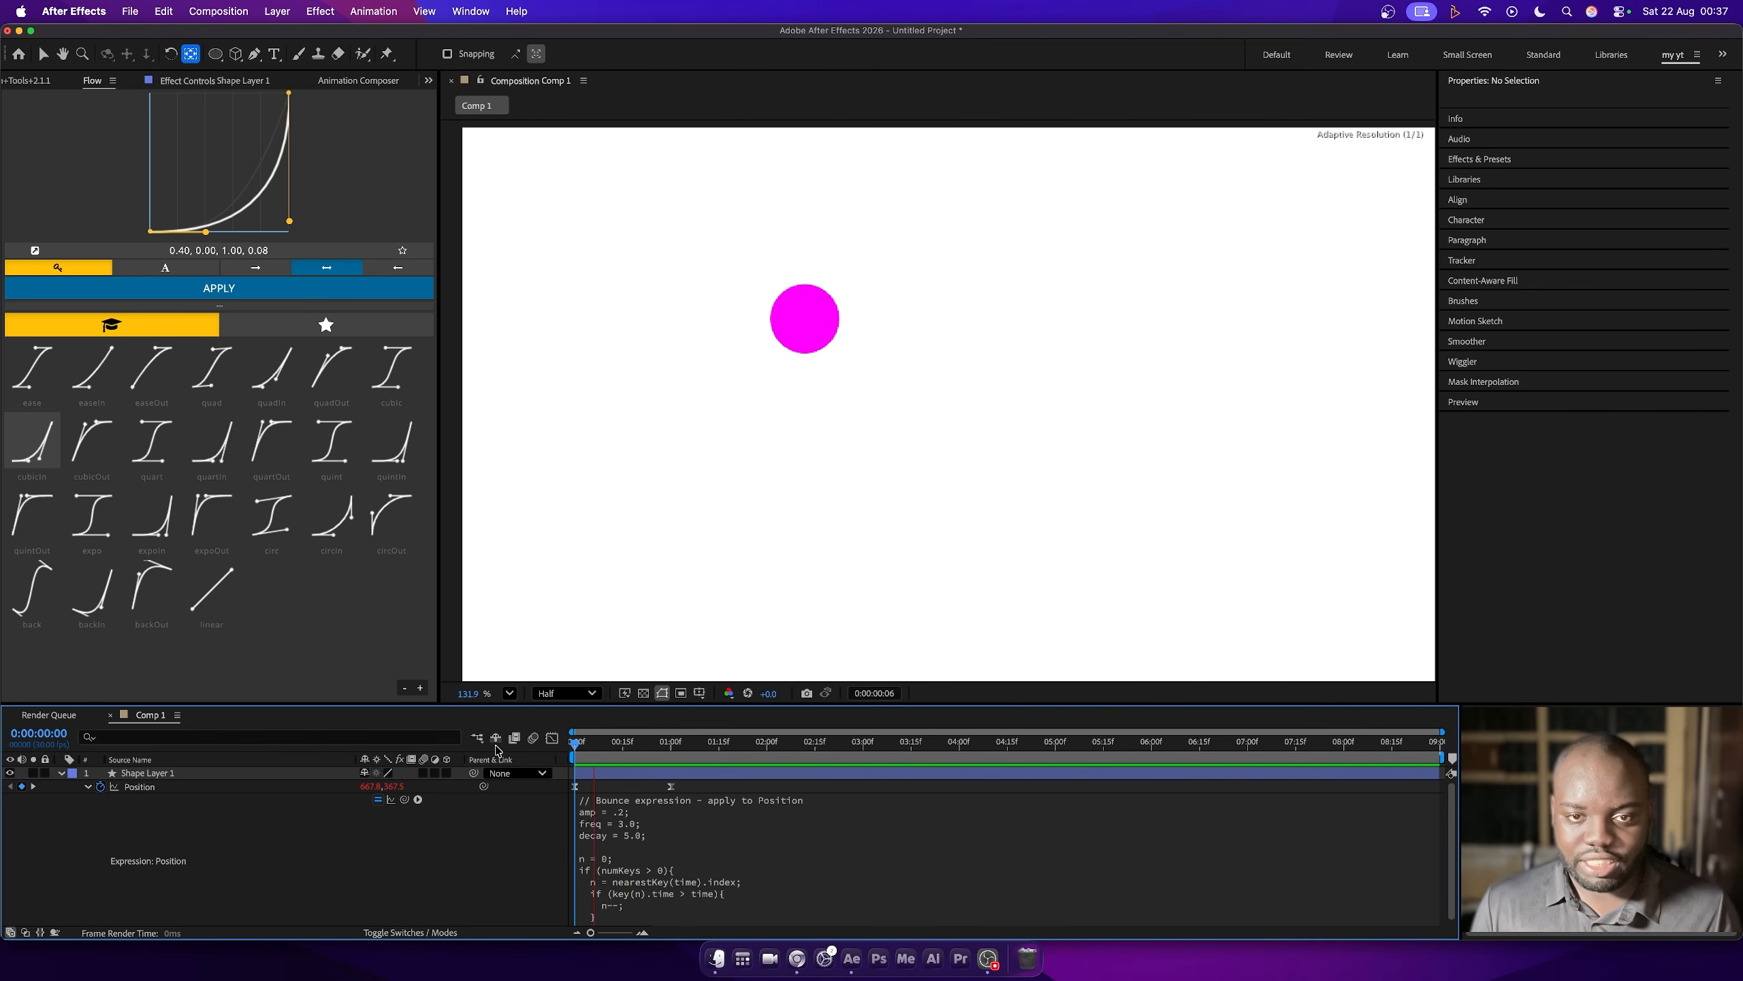
pyautogui.press('space')
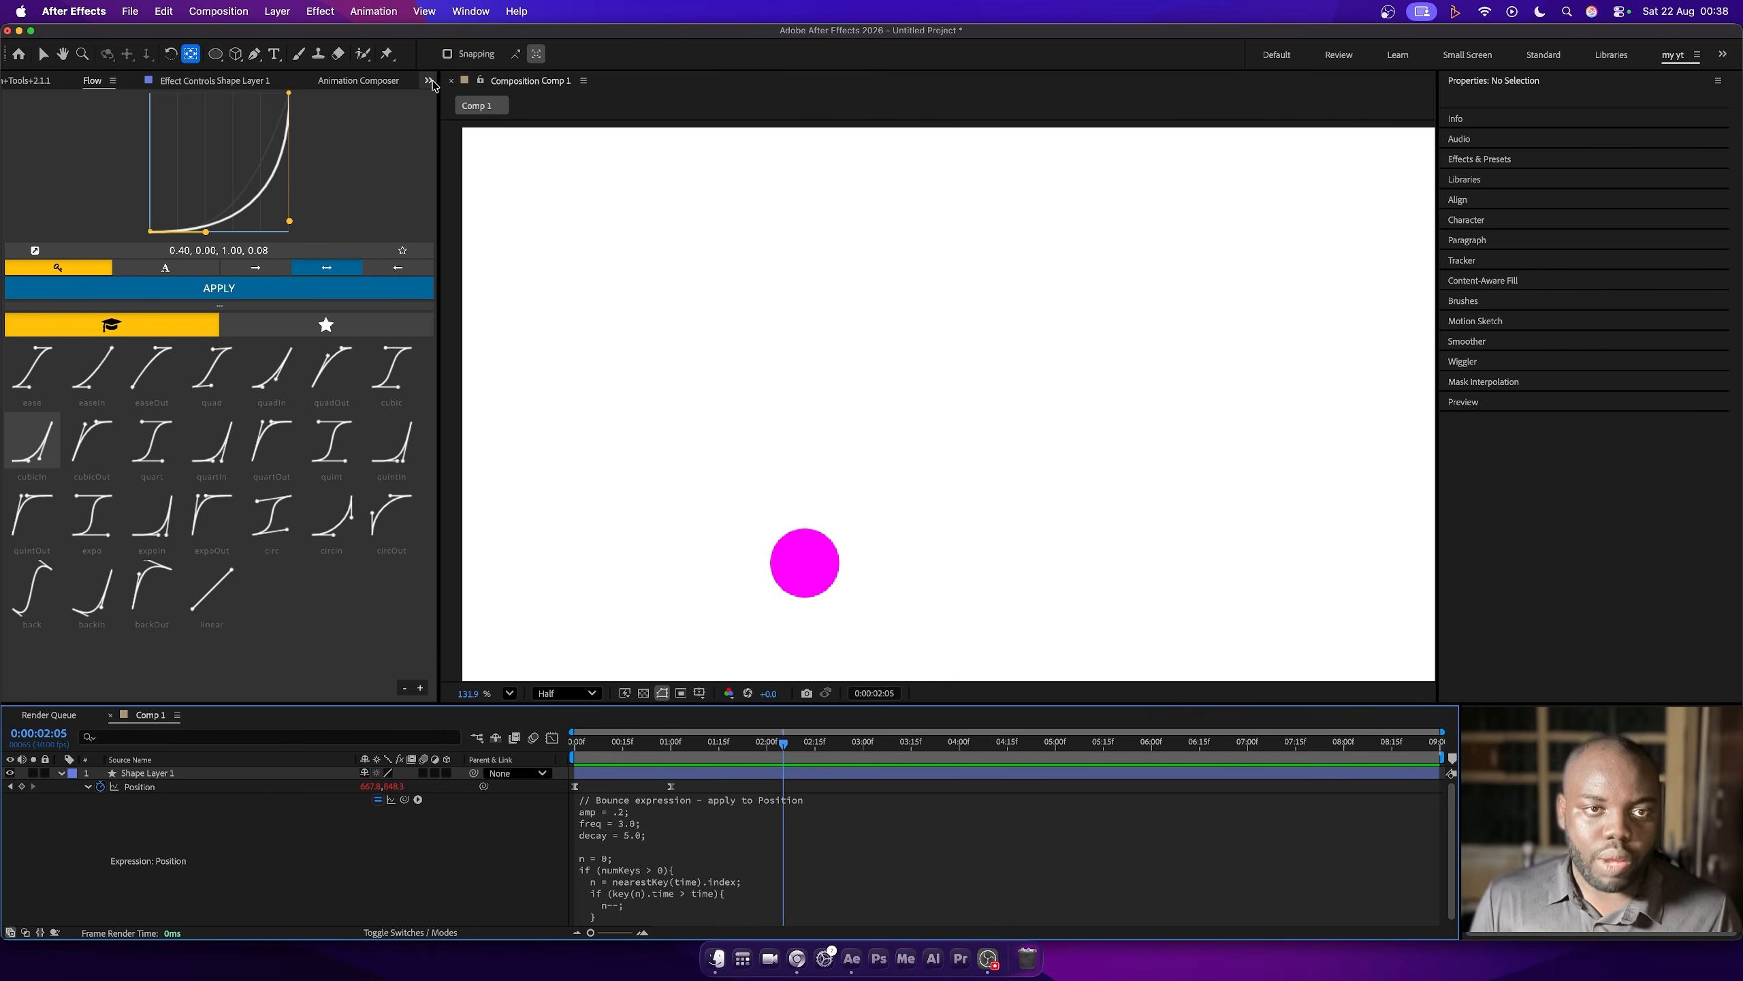
pyautogui.click(431, 82)
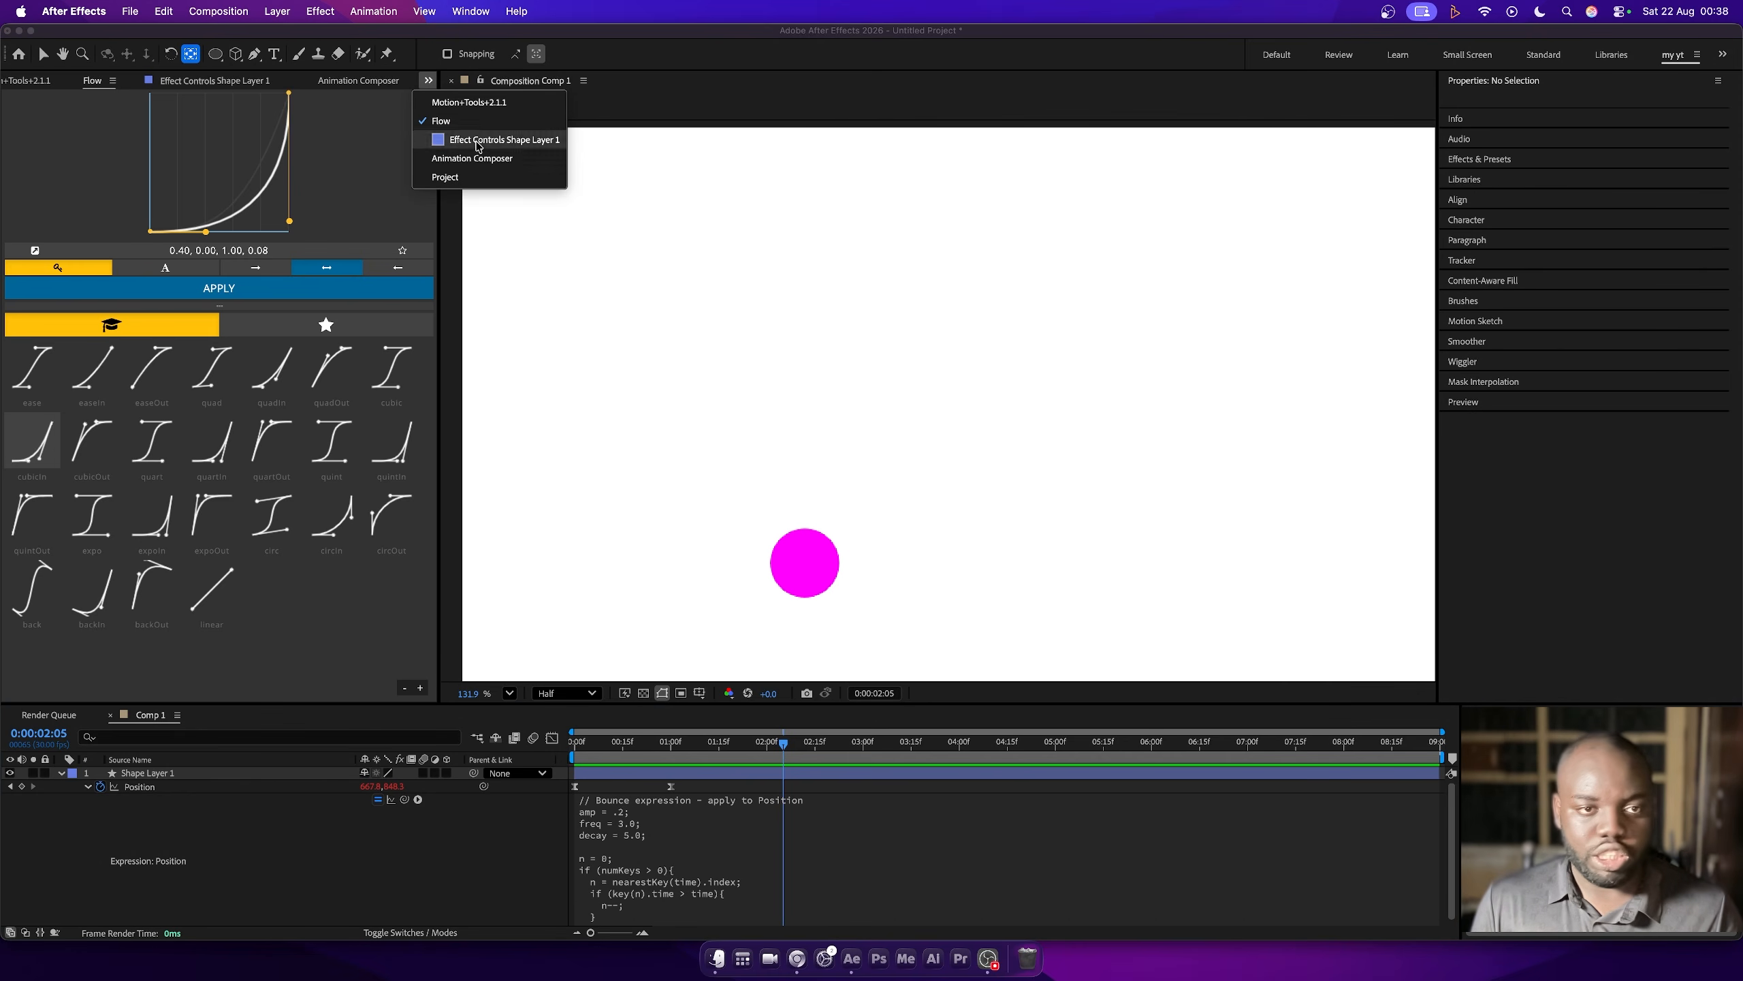
pyautogui.click(477, 178)
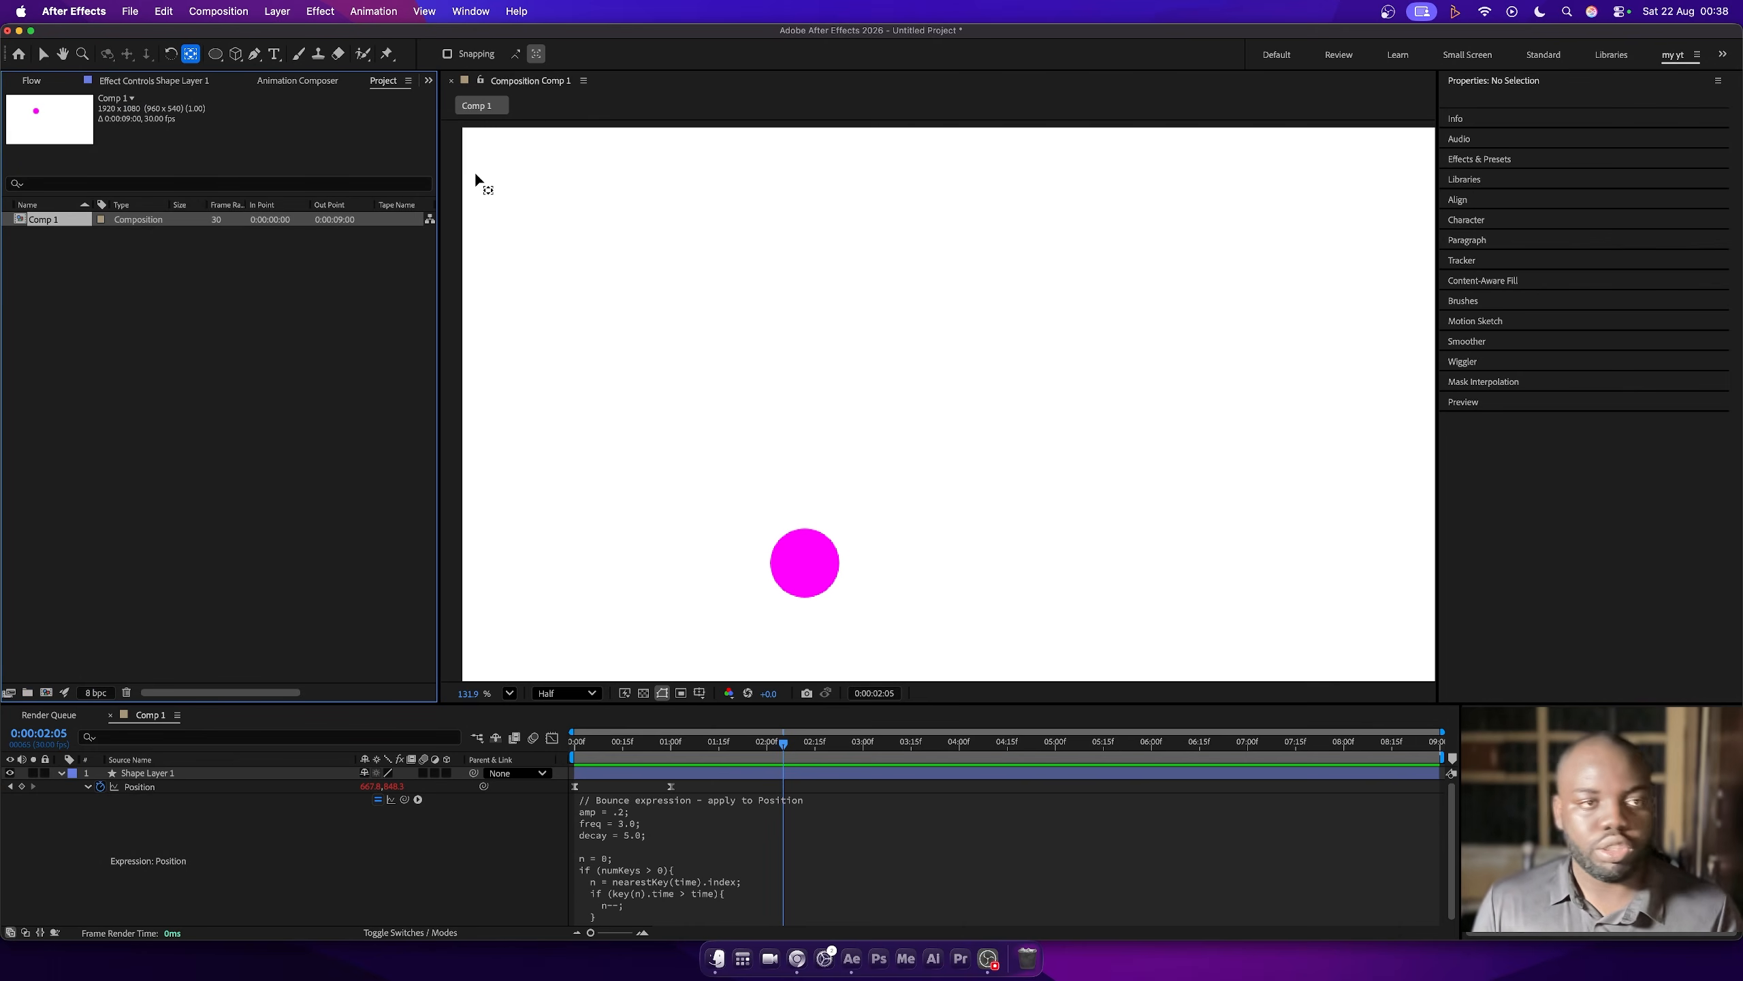
pyautogui.click(320, 11)
pyautogui.click(179, 774)
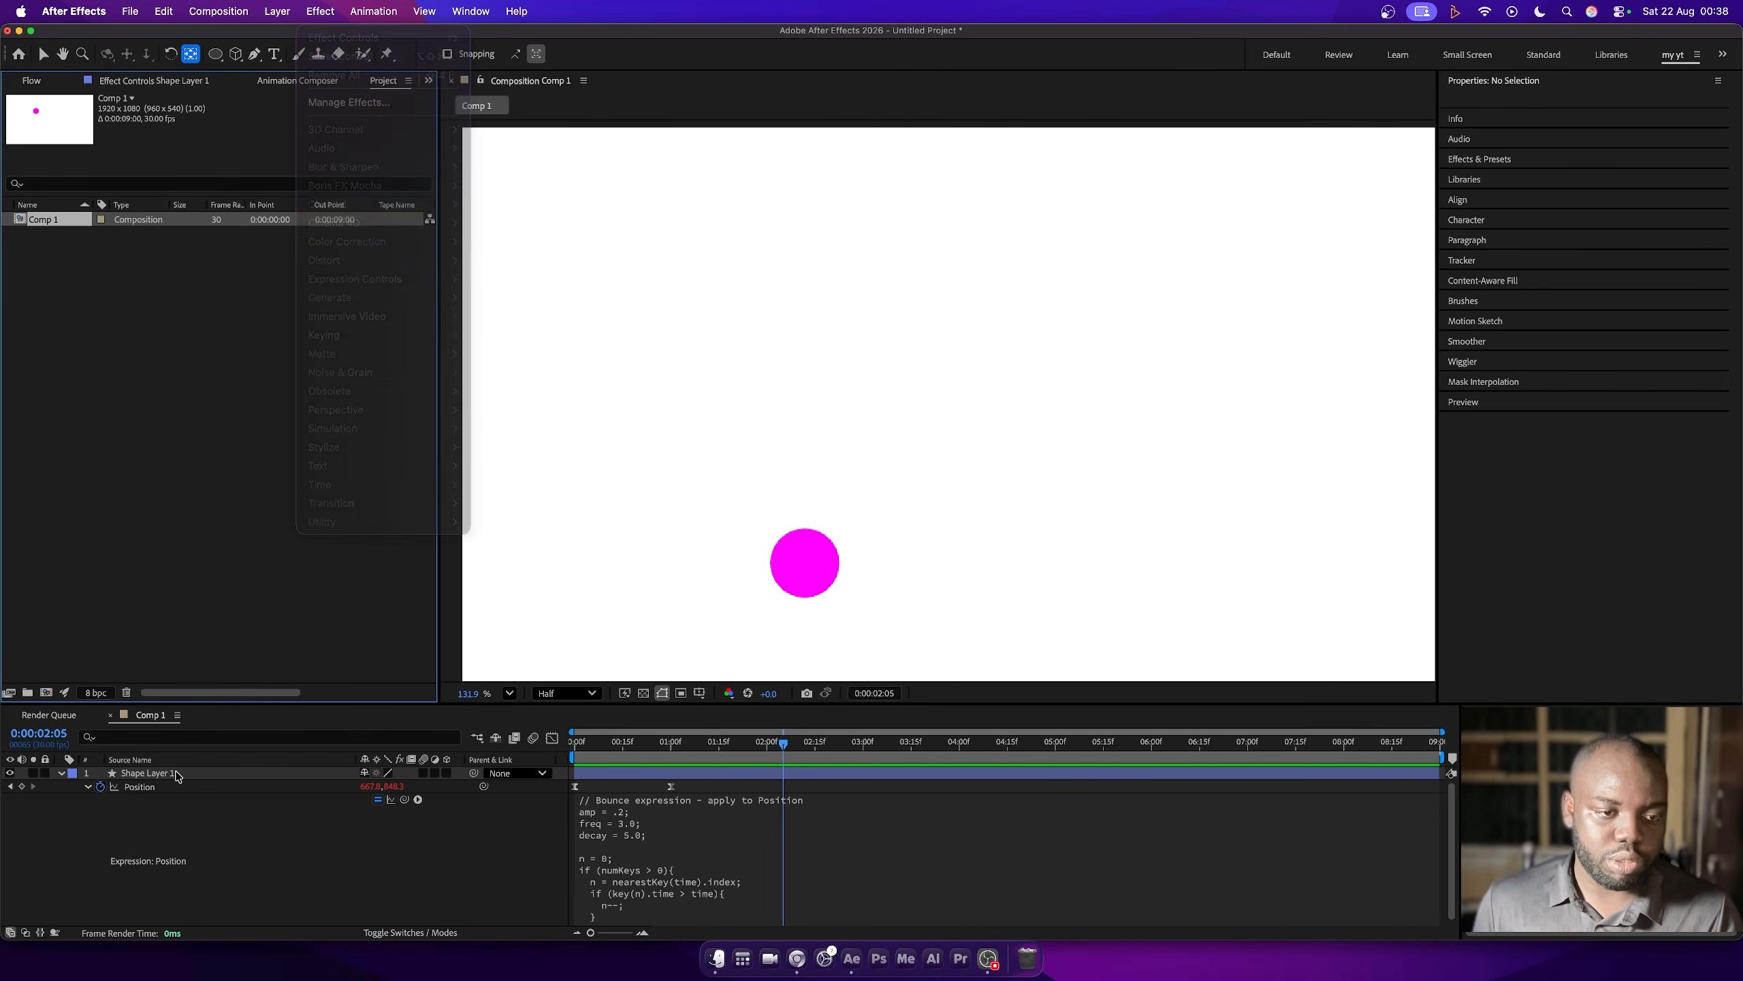
# - Add a Slider Control effect to Shape Layer 1 and duplicate it twice to have three sliders
pyautogui.click(172, 774)
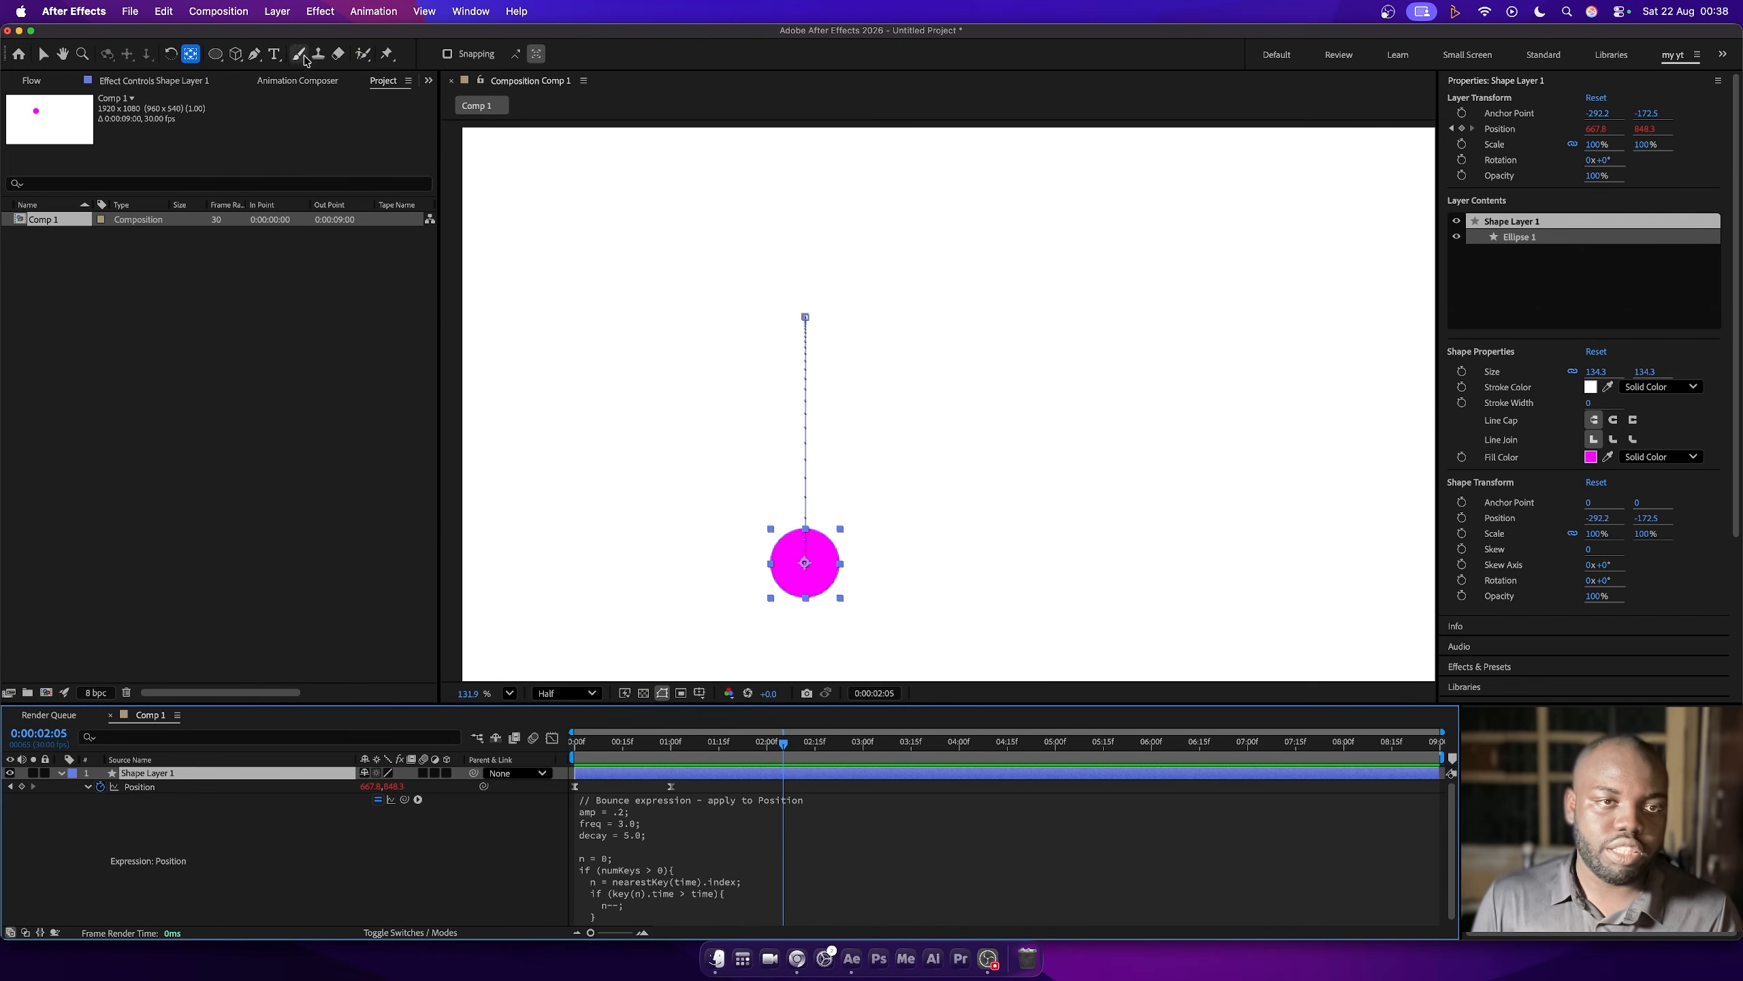
pyautogui.click(321, 10)
pyautogui.moveTo(382, 284)
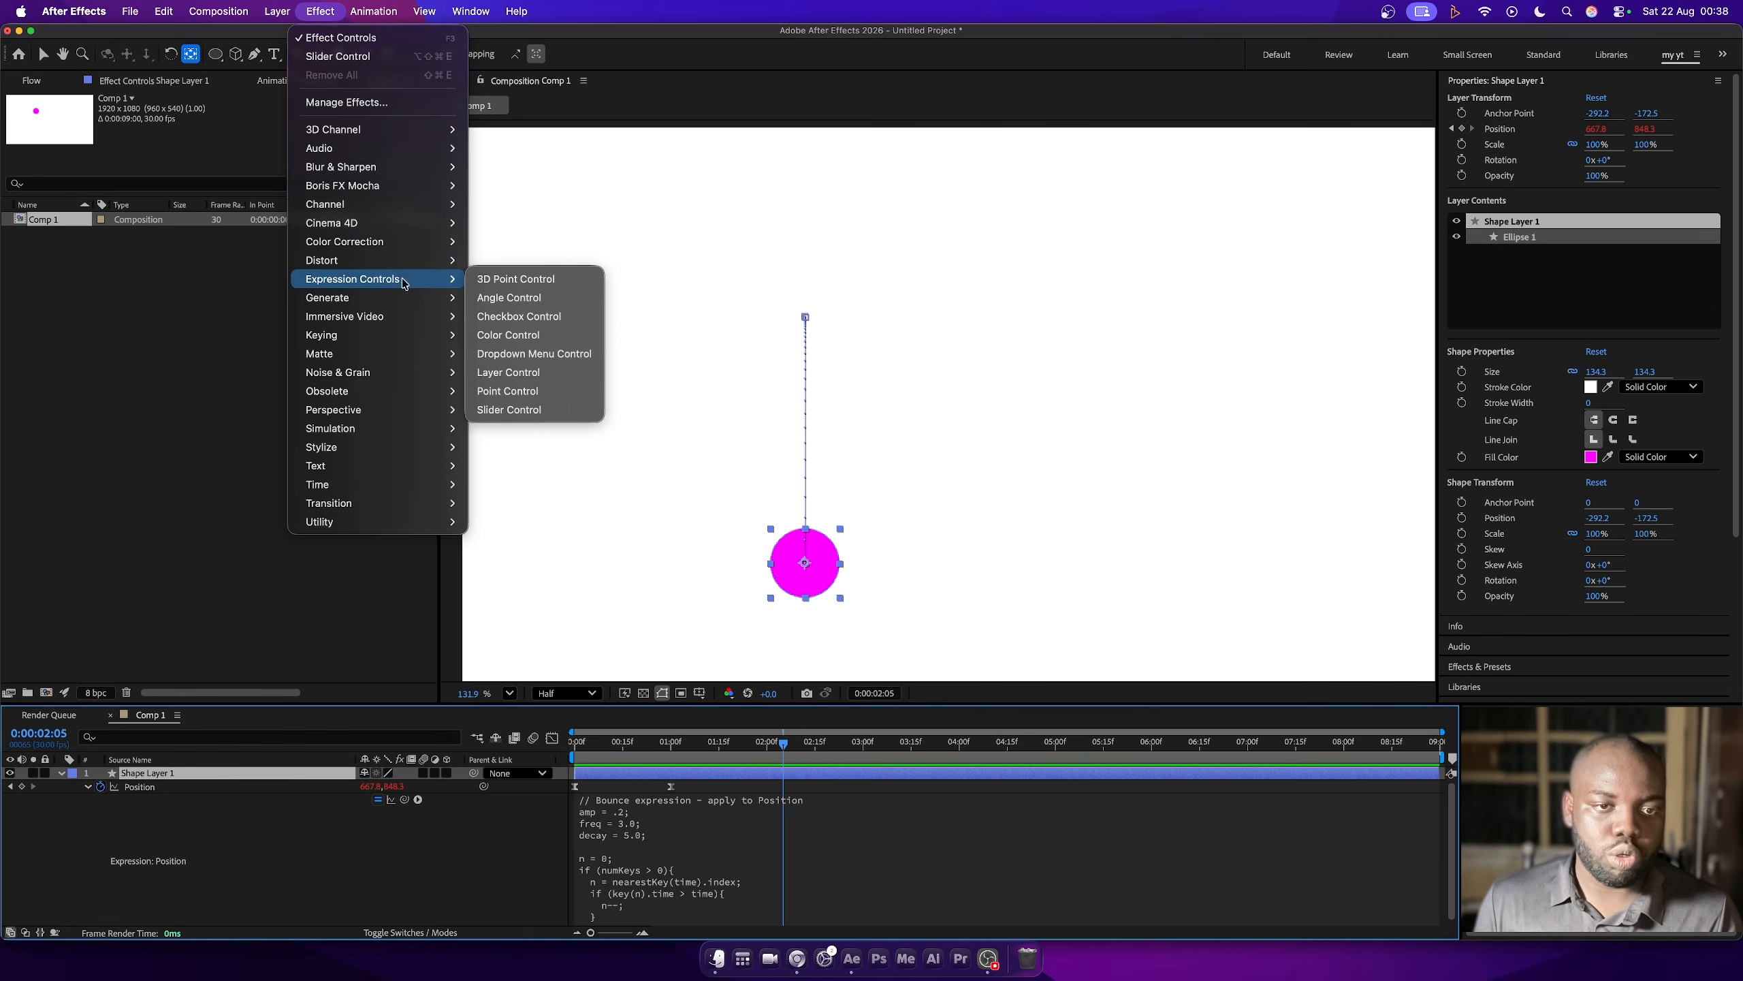
pyautogui.click(506, 409)
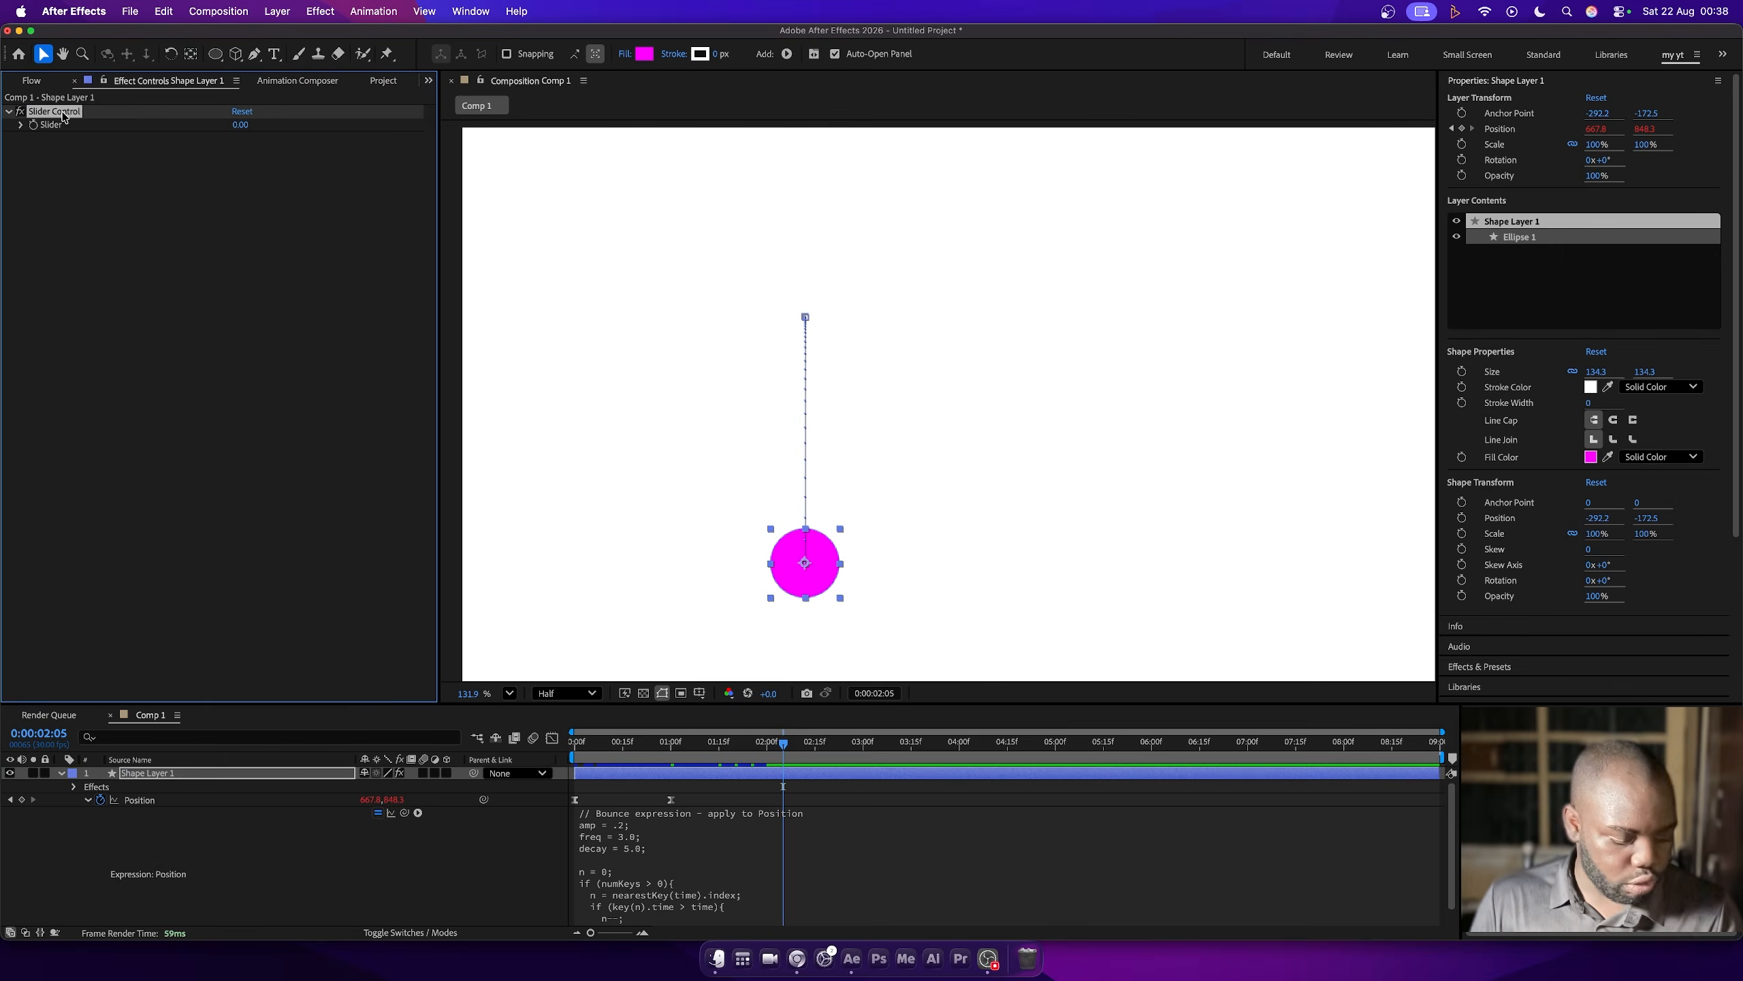
pyautogui.press('super+d')
pyautogui.press('super+d')
# - Link the expression's amp, freq and decay values to Slider Control, Slider Control 2 and Slider Control 3 respectively
pyautogui.click(625, 831)
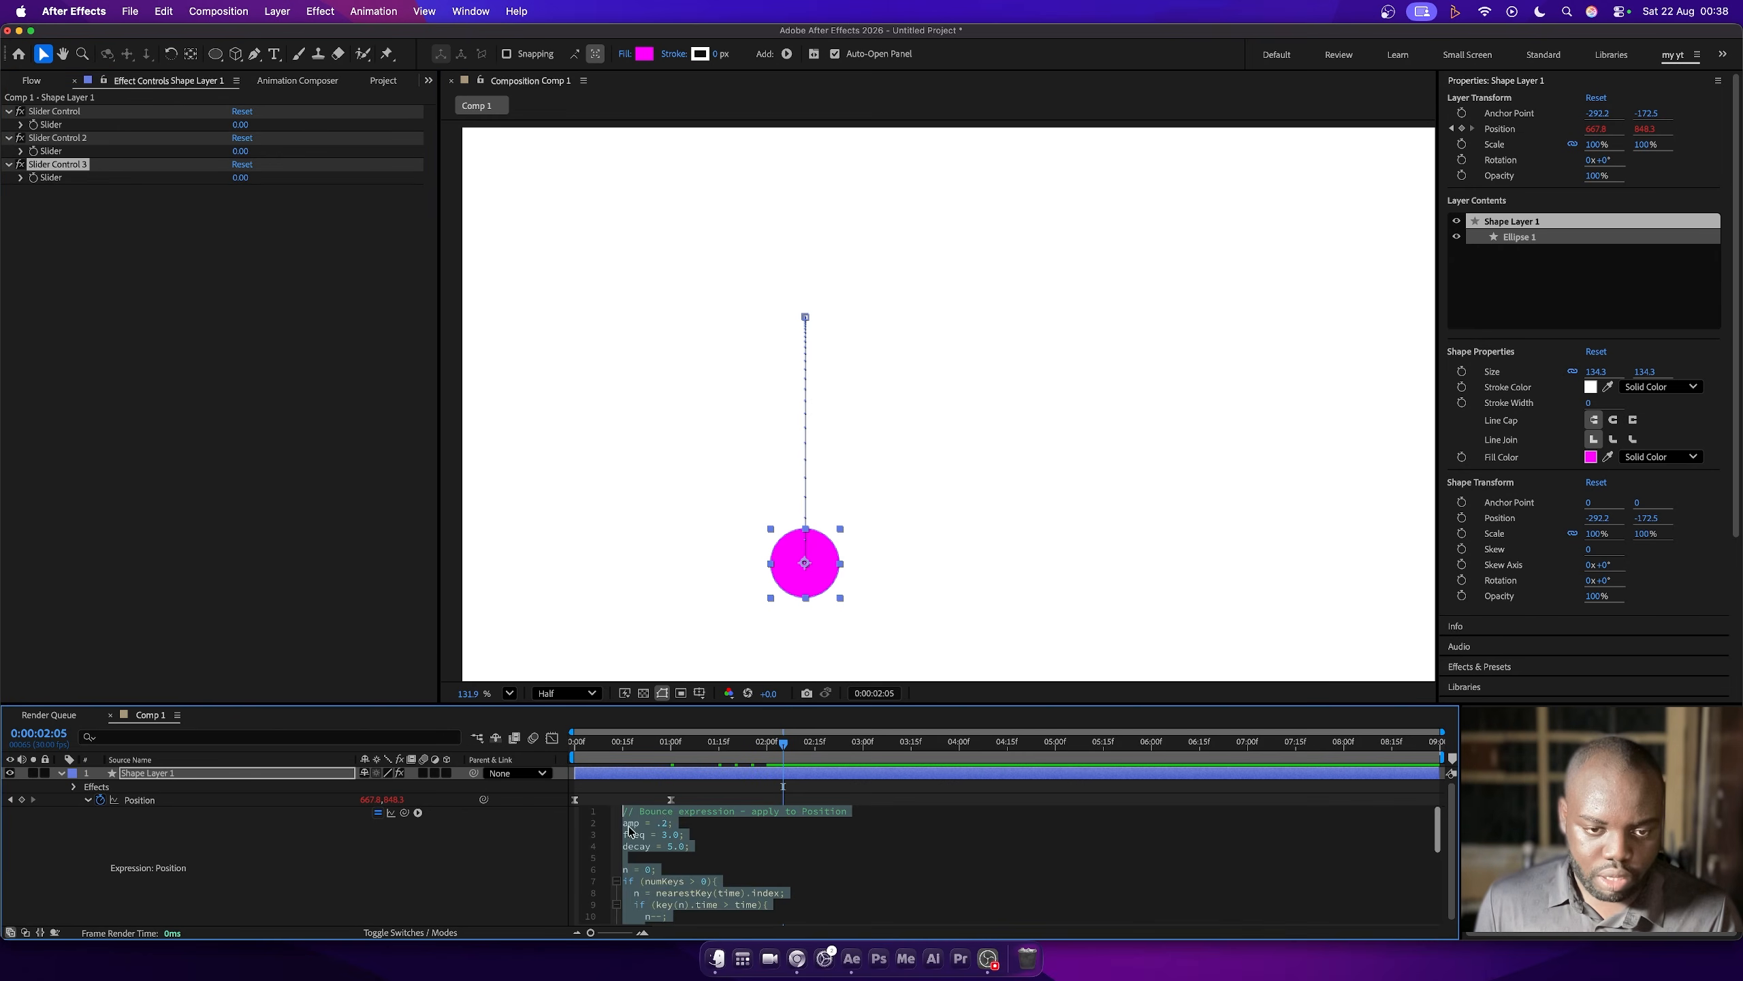
pyautogui.doubleClick(664, 823)
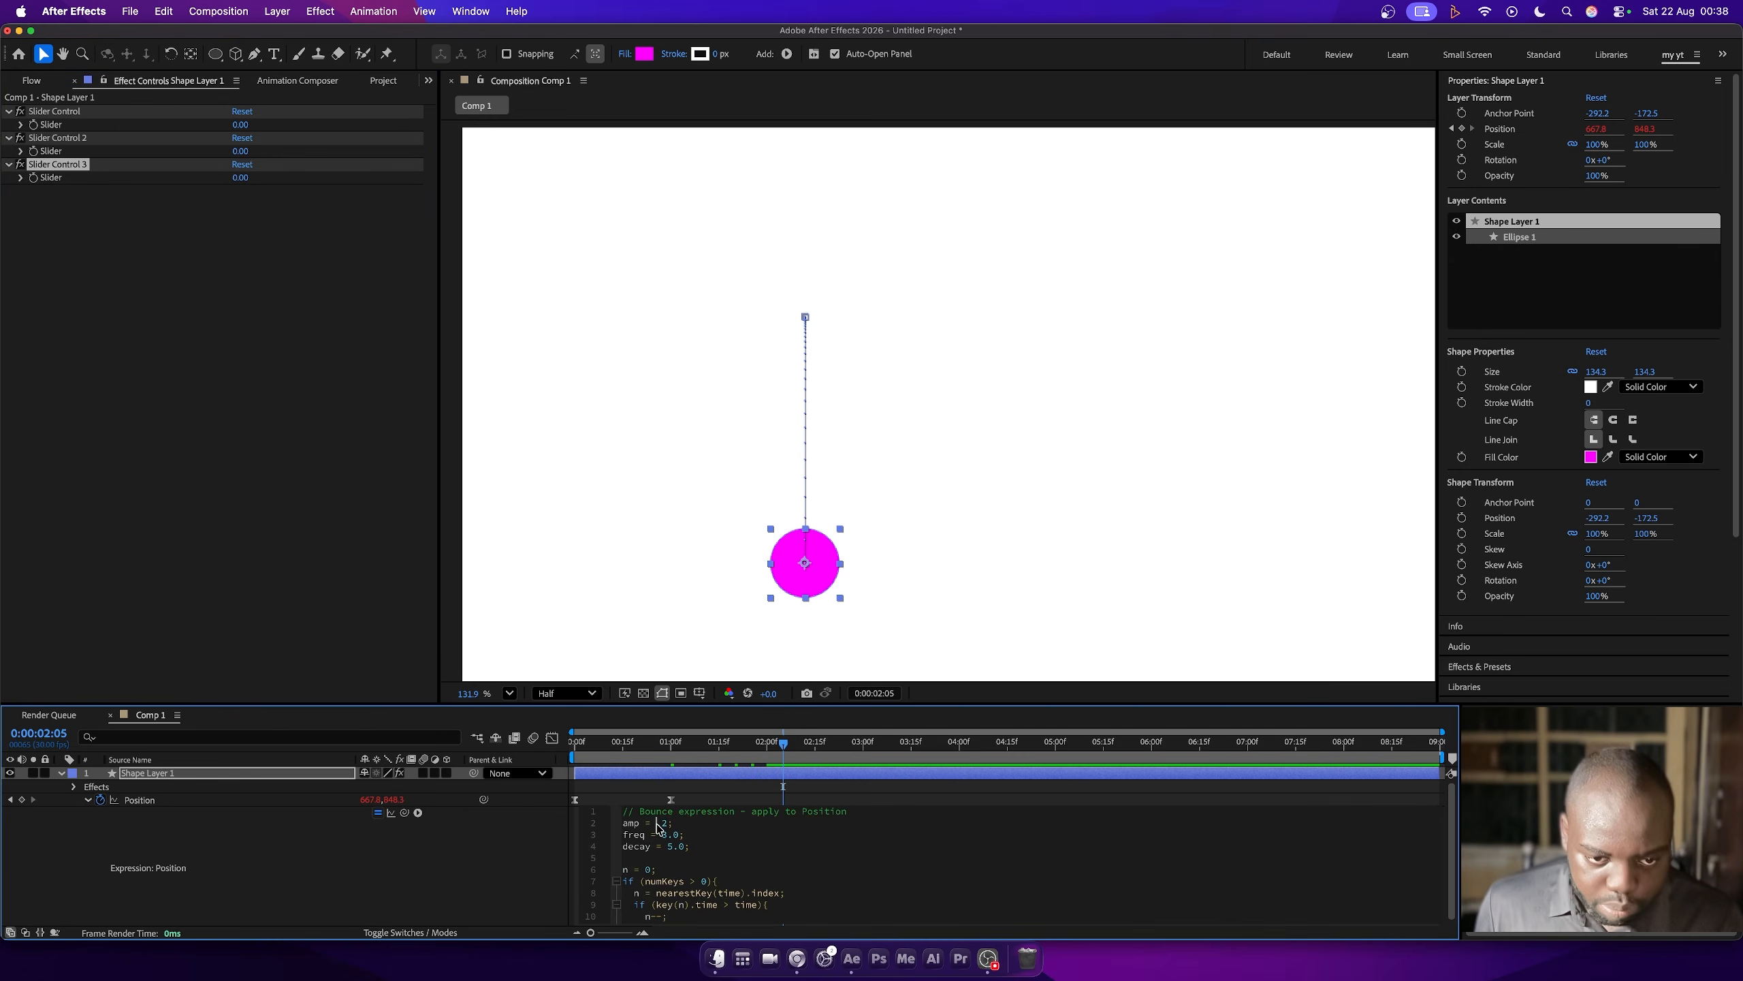
pyautogui.moveTo(404, 812); pyautogui.dragTo(60, 115)
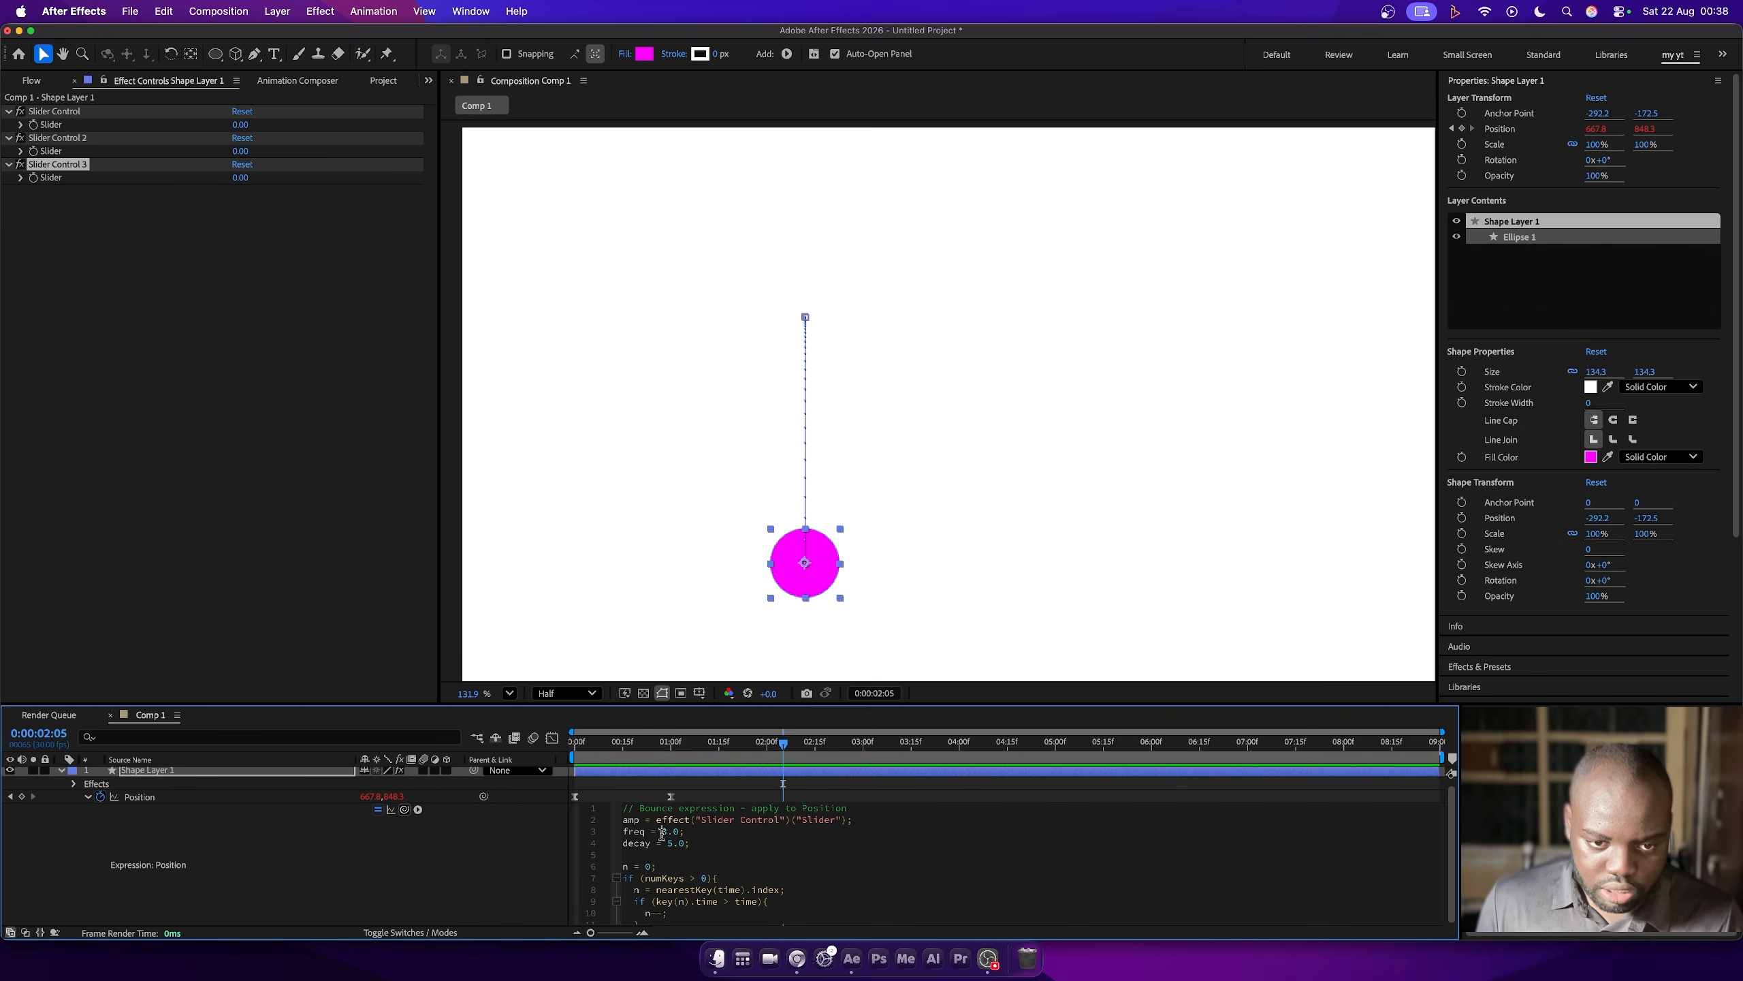
pyautogui.doubleClick(672, 833)
pyautogui.moveTo(404, 809); pyautogui.dragTo(76, 151)
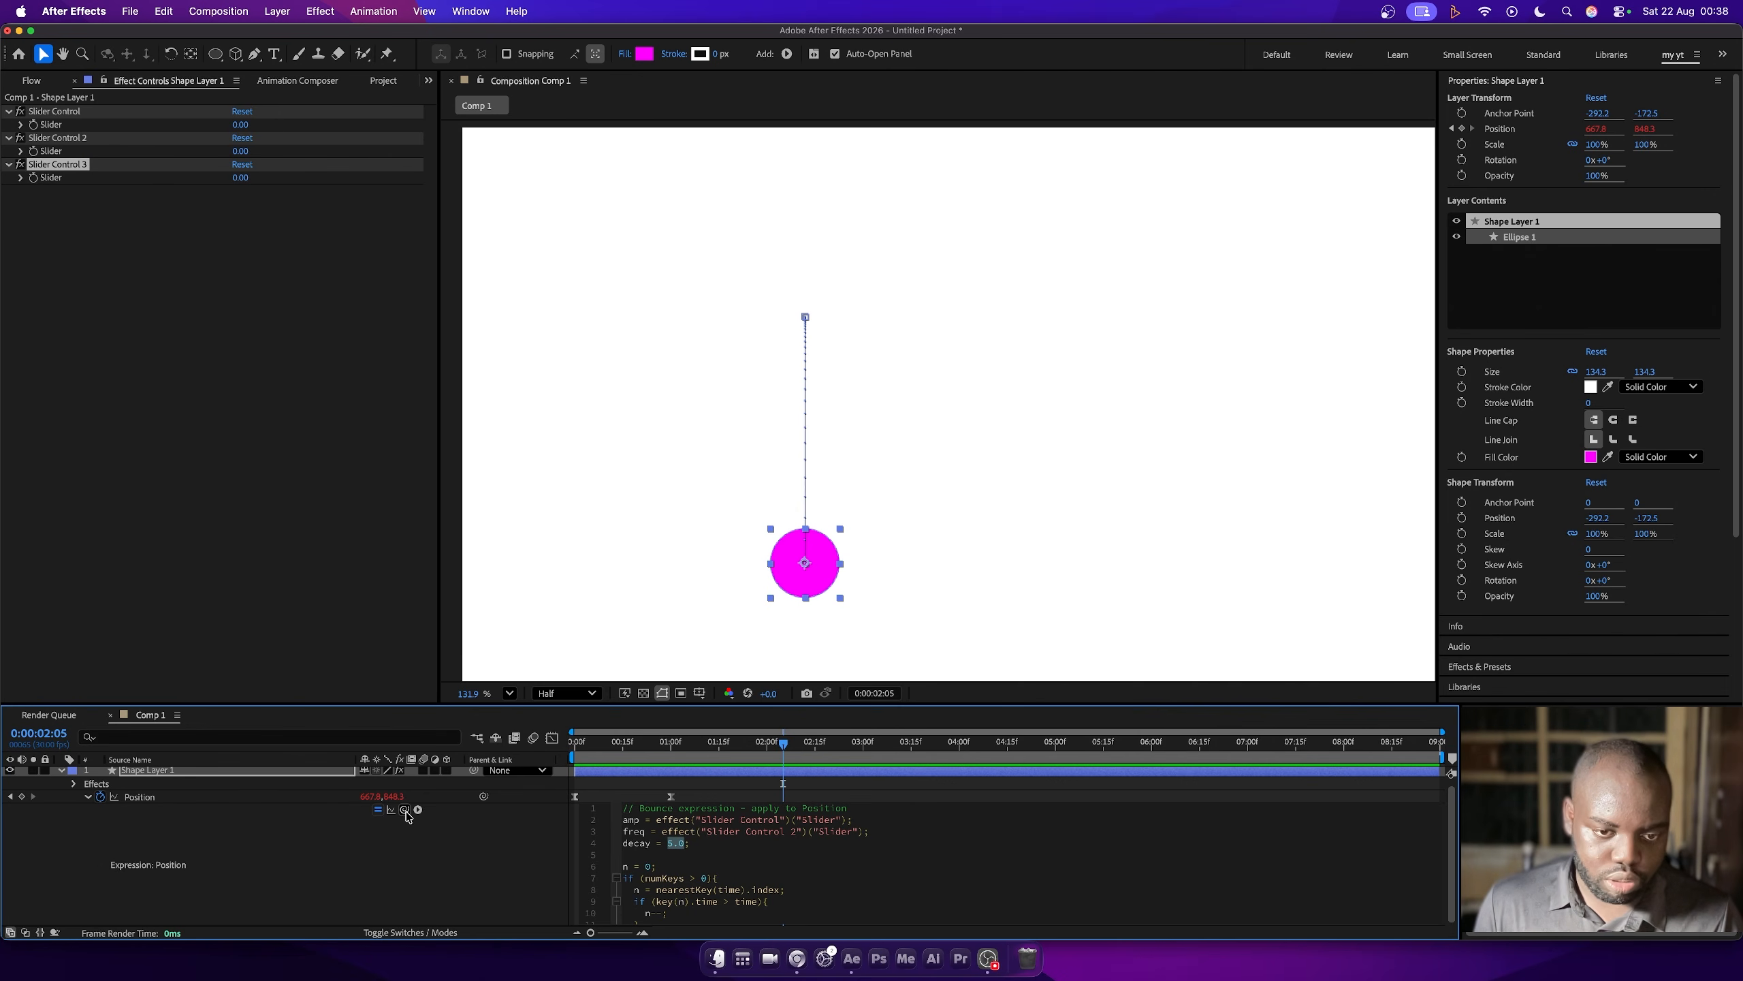
pyautogui.moveTo(405, 809); pyautogui.dragTo(69, 181)
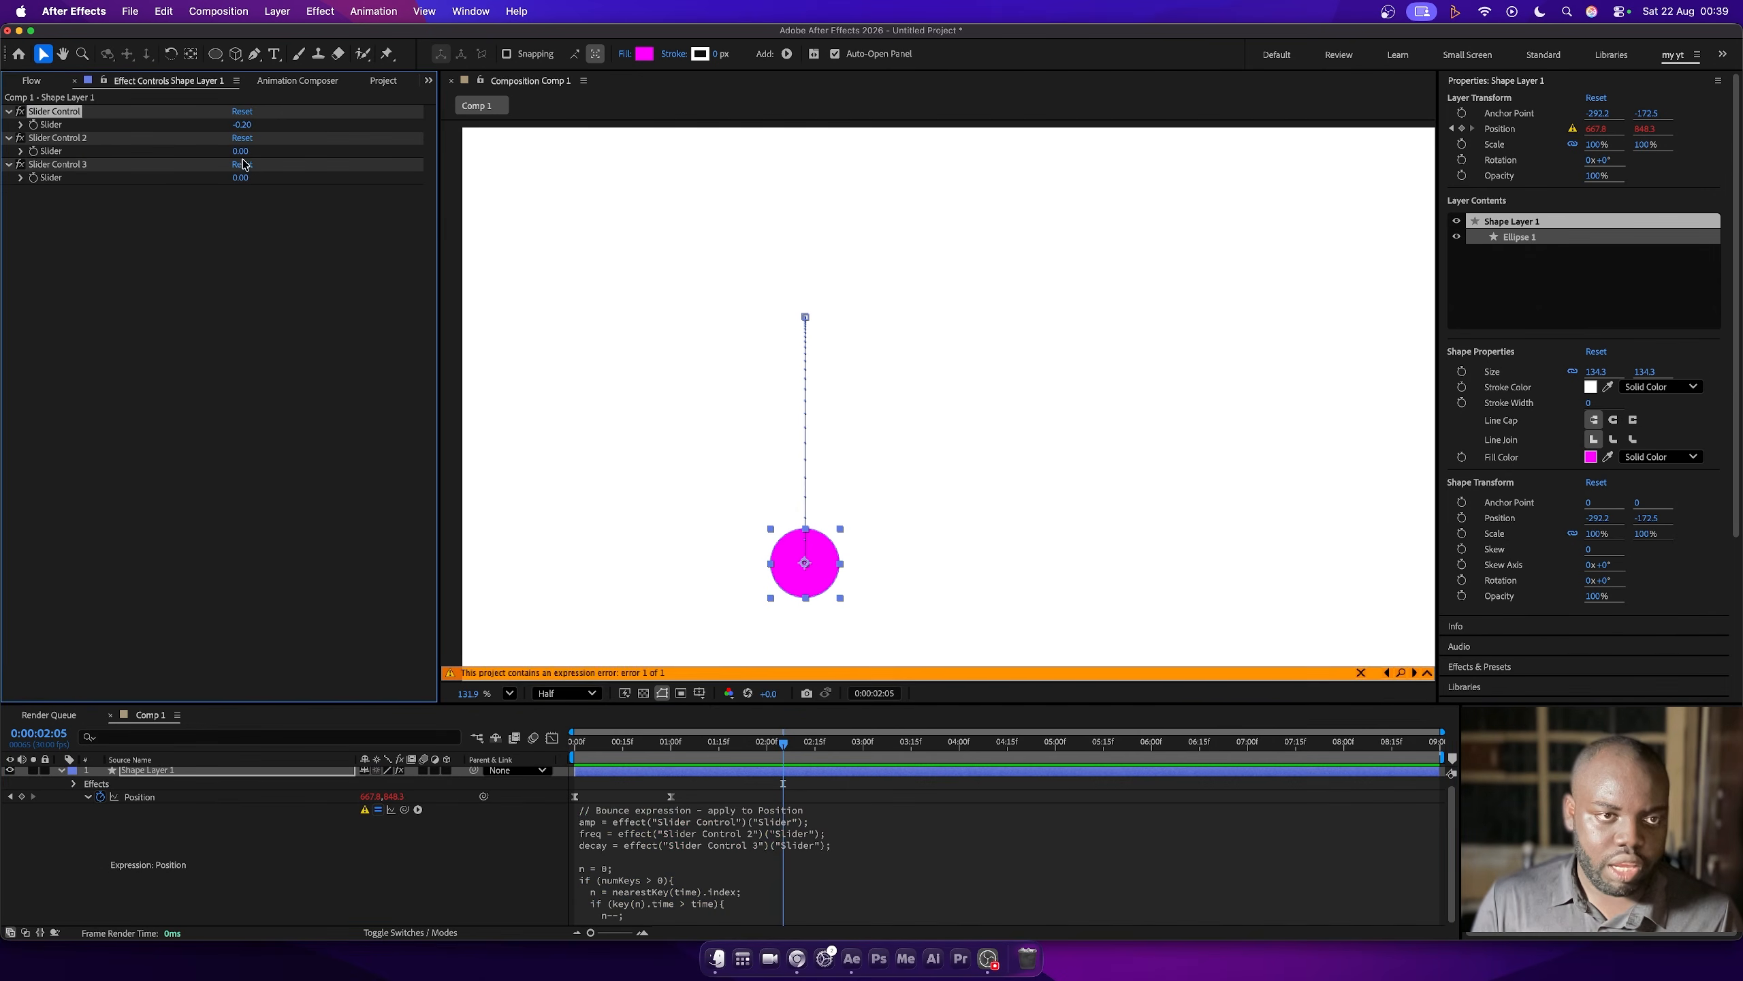
# - Set Slider Control to -0.20, Slider Control 2 to 3 and Slider Control 3 to 5, and preview from the start
pyautogui.click(238, 152)
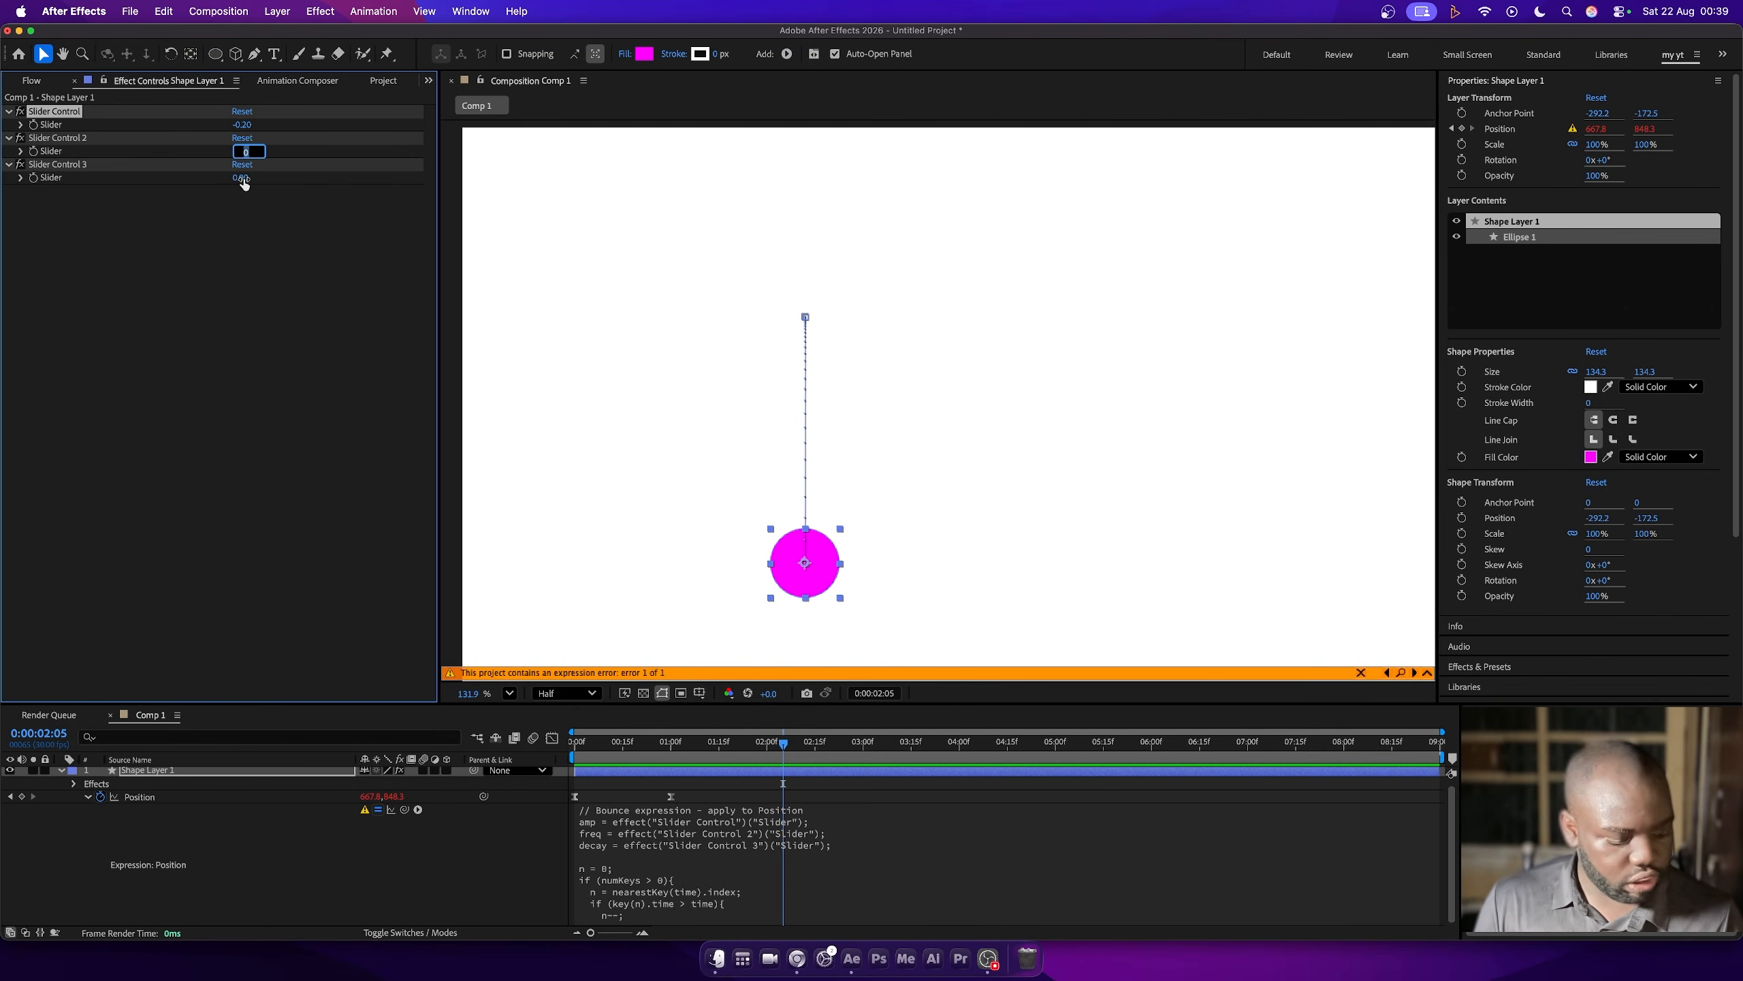
pyautogui.write('3')
pyautogui.press('Tab')
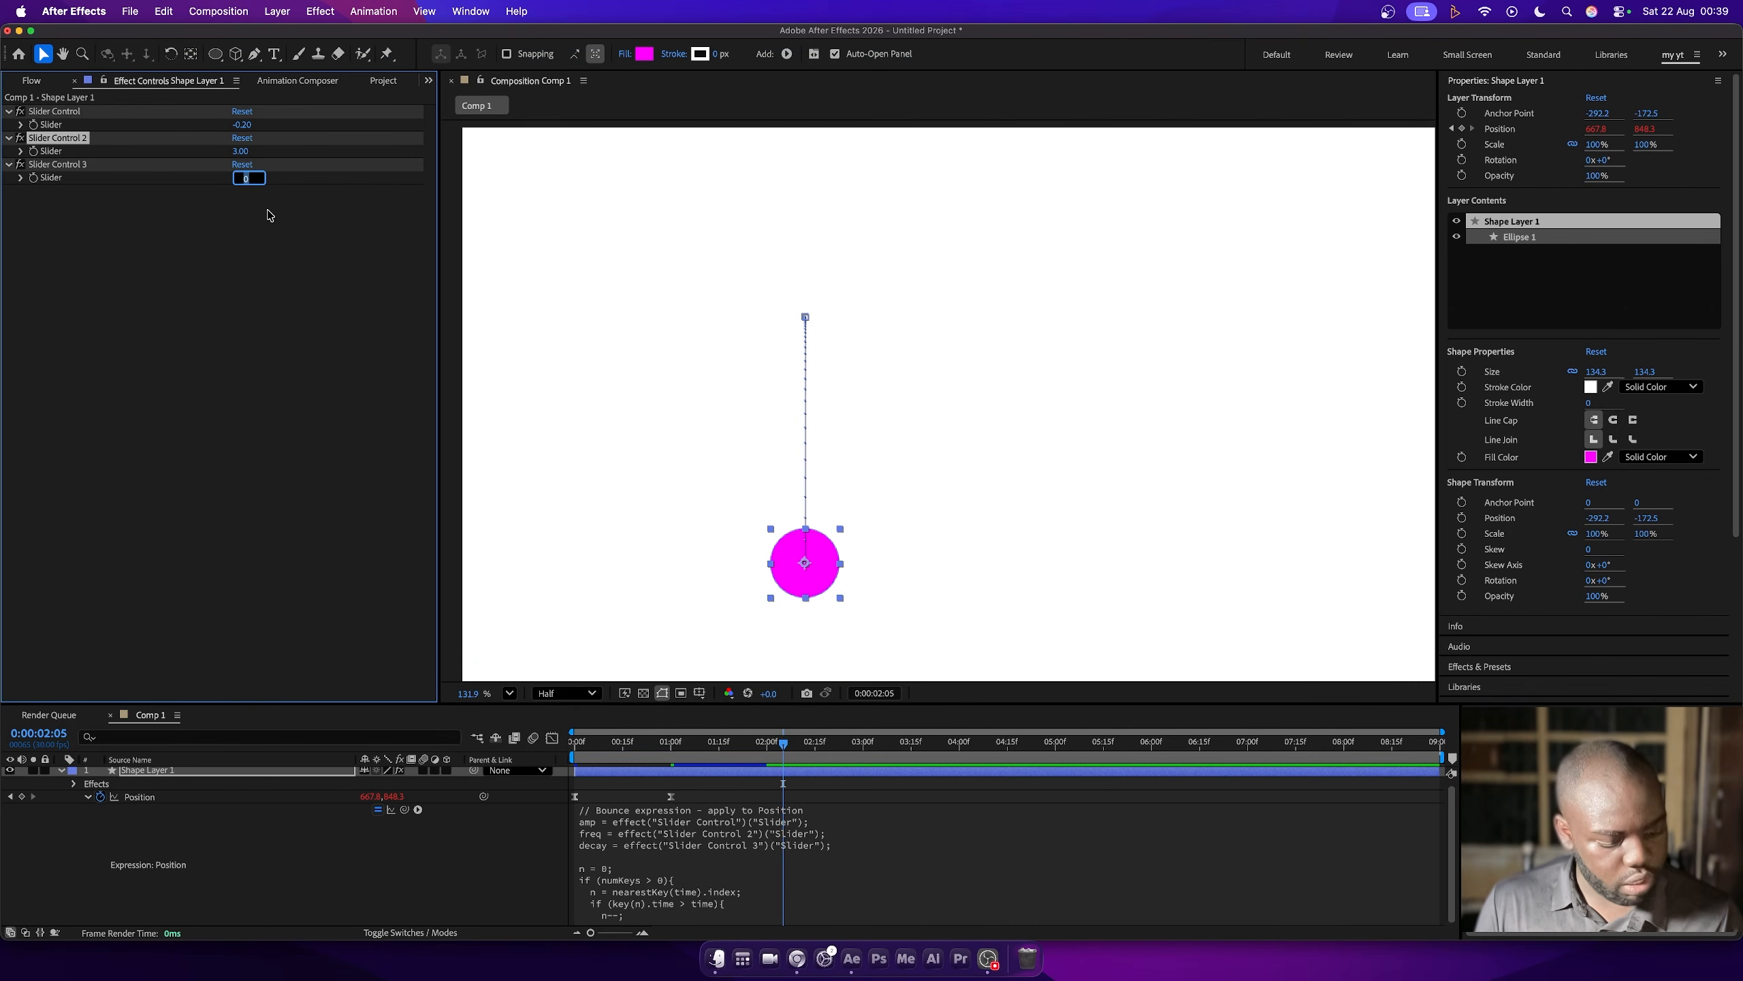
pyautogui.click(575, 744)
pyautogui.press('space')
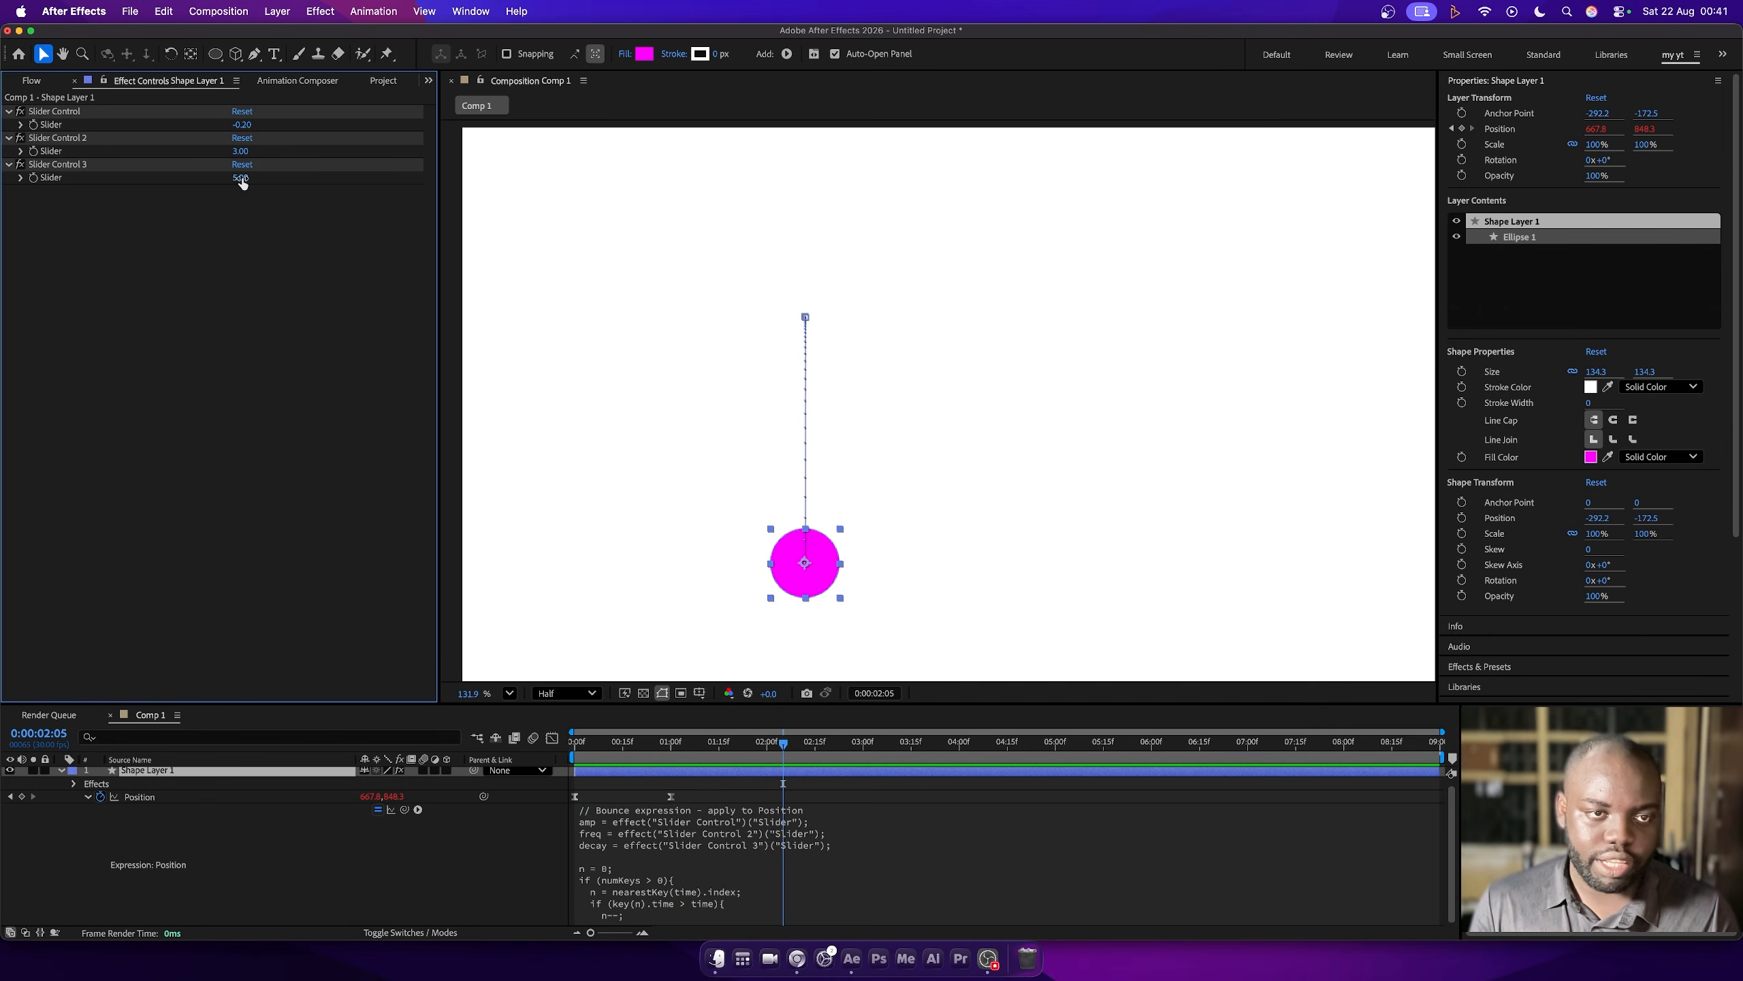
# - Set Slider Control 3 to 2 and Slider Control 2 to 1, and preview the bounce from the start
pyautogui.click(241, 178)
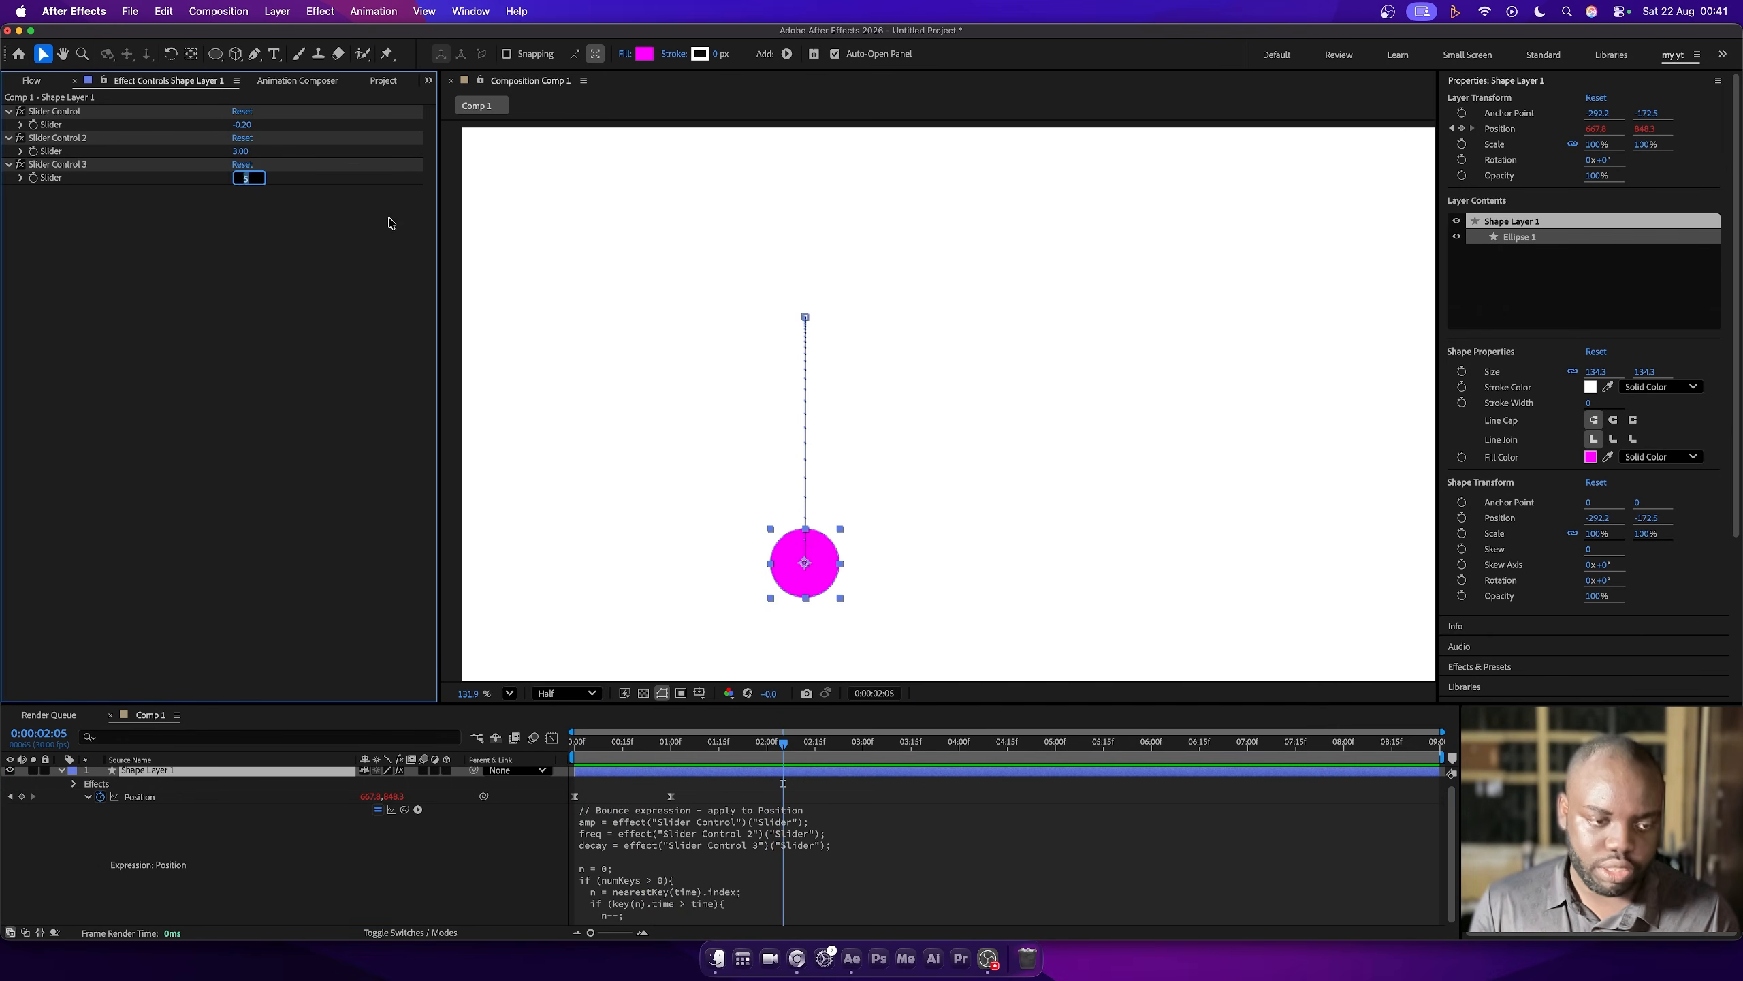
pyautogui.click(243, 152)
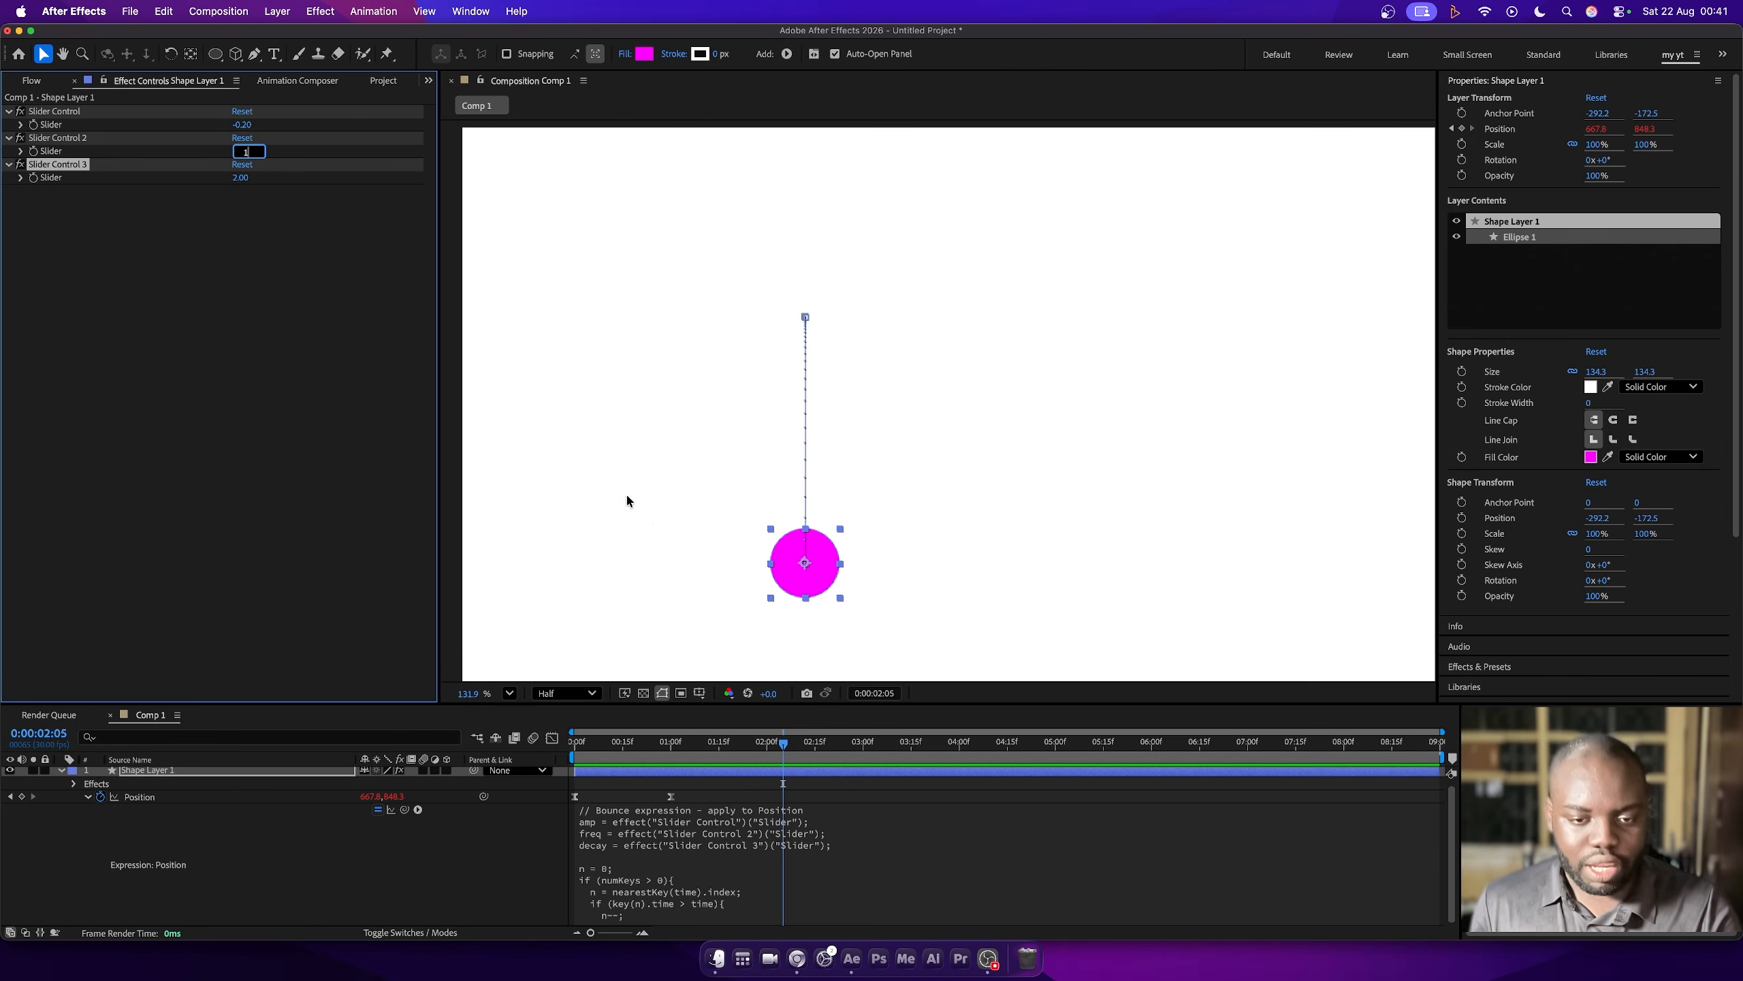
pyautogui.write('1')
pyautogui.press('Return')
pyautogui.moveTo(621, 744); pyautogui.dragTo(482, 746)
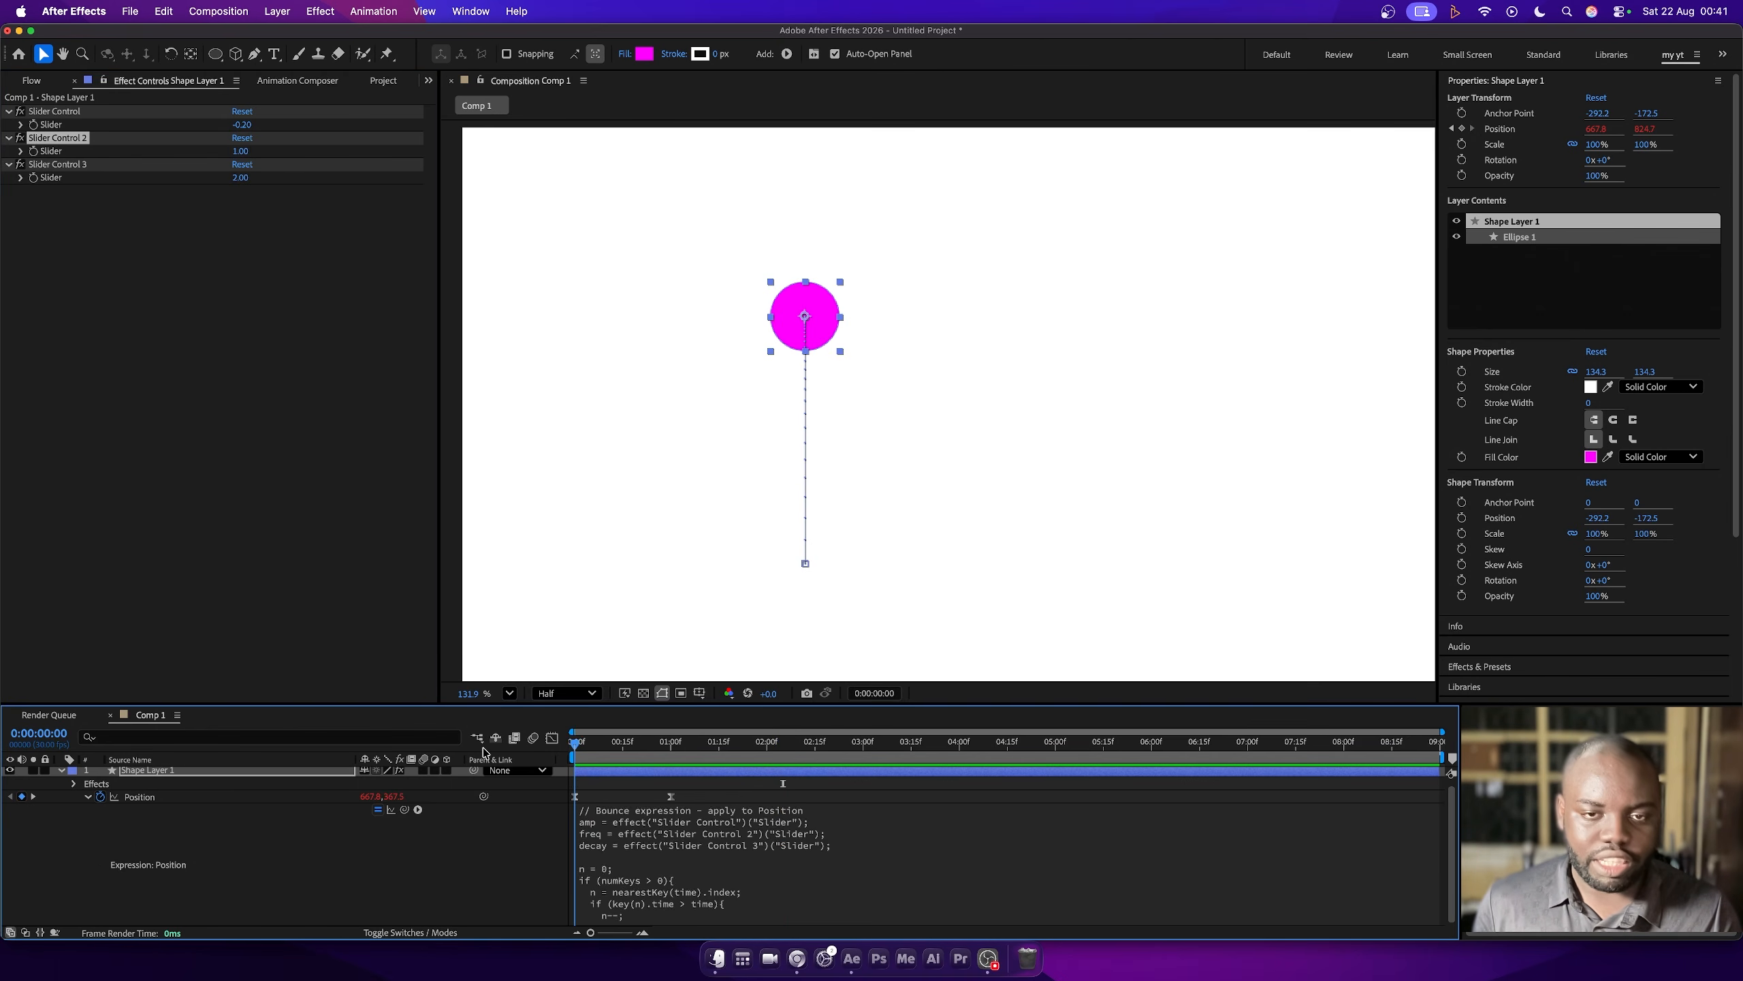
pyautogui.press('space')
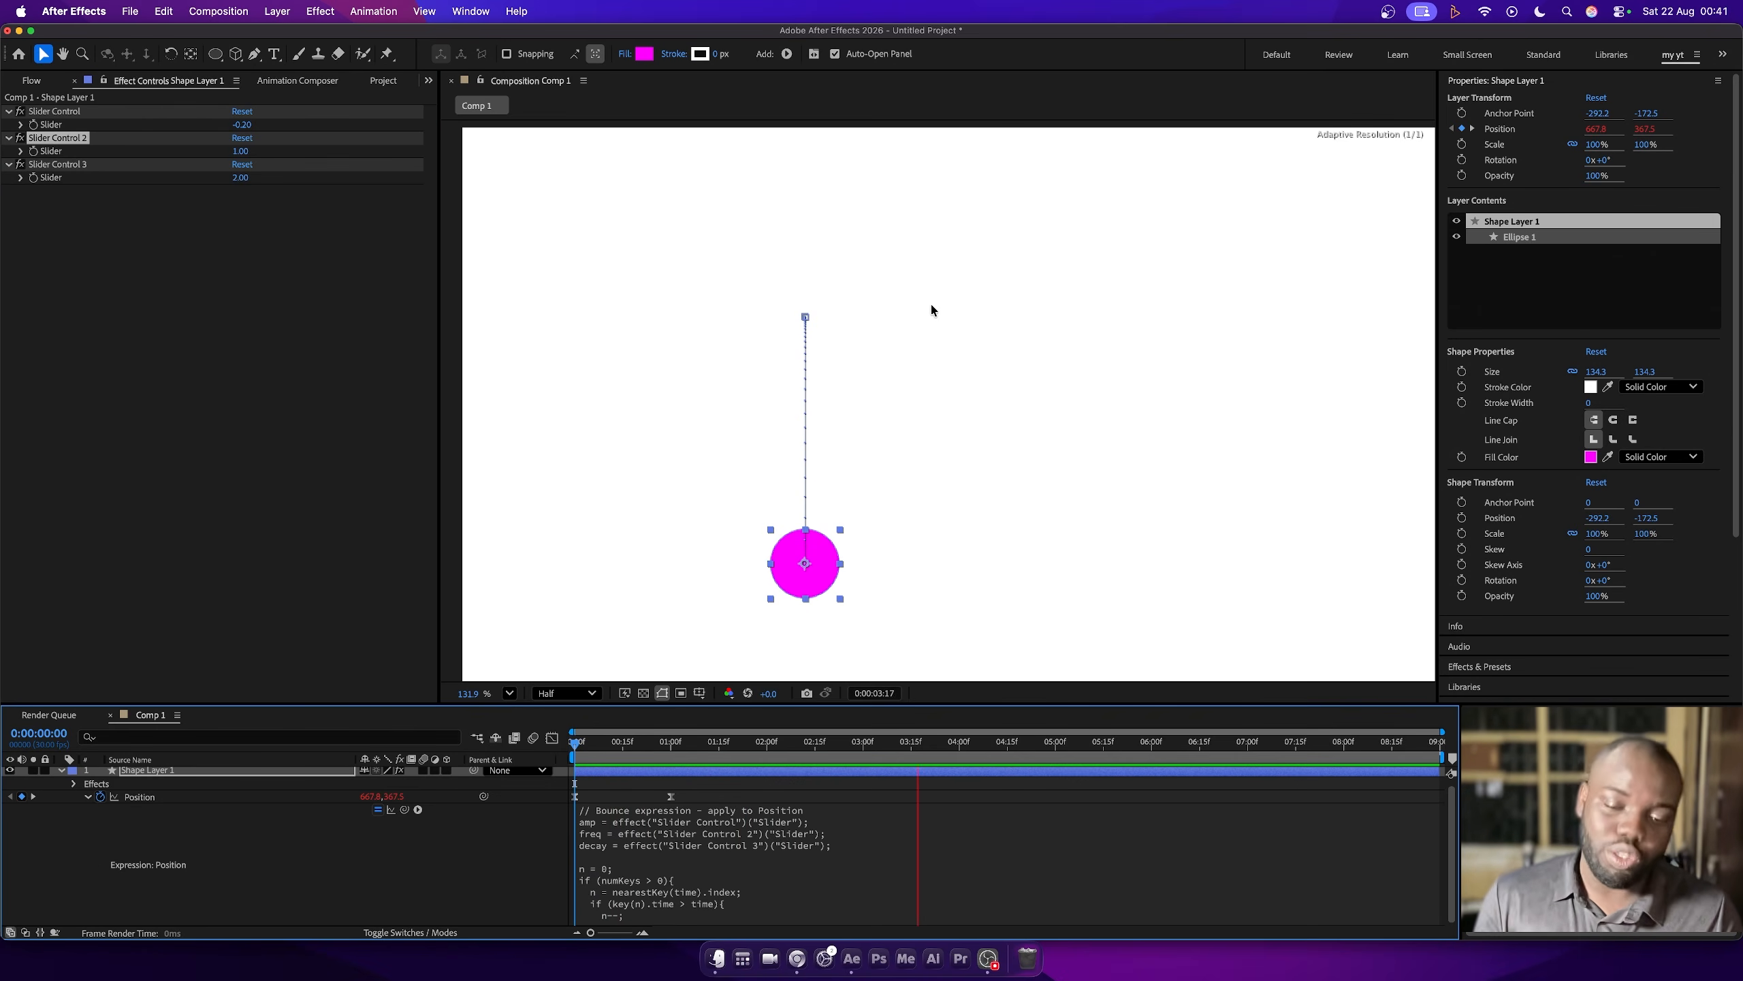
pyautogui.press('space')
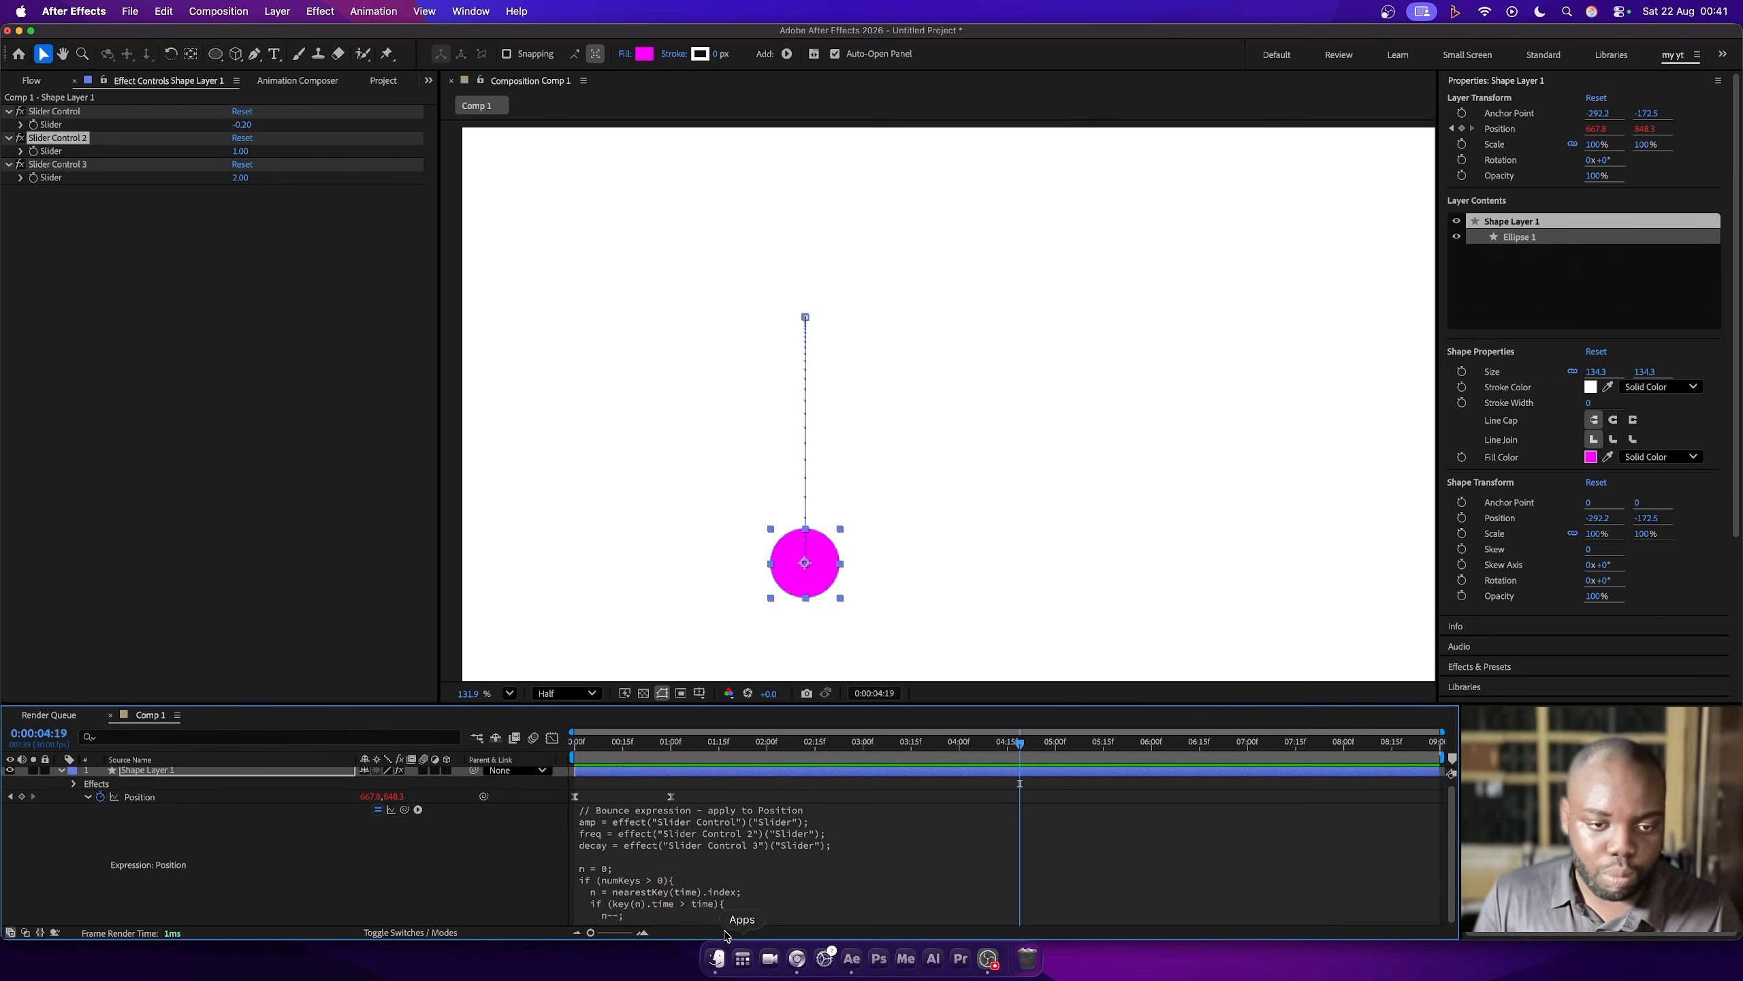
# - Delete the whole bounce expression from the circle's Position, keeping its keyframes
pyautogui.click(770, 874)
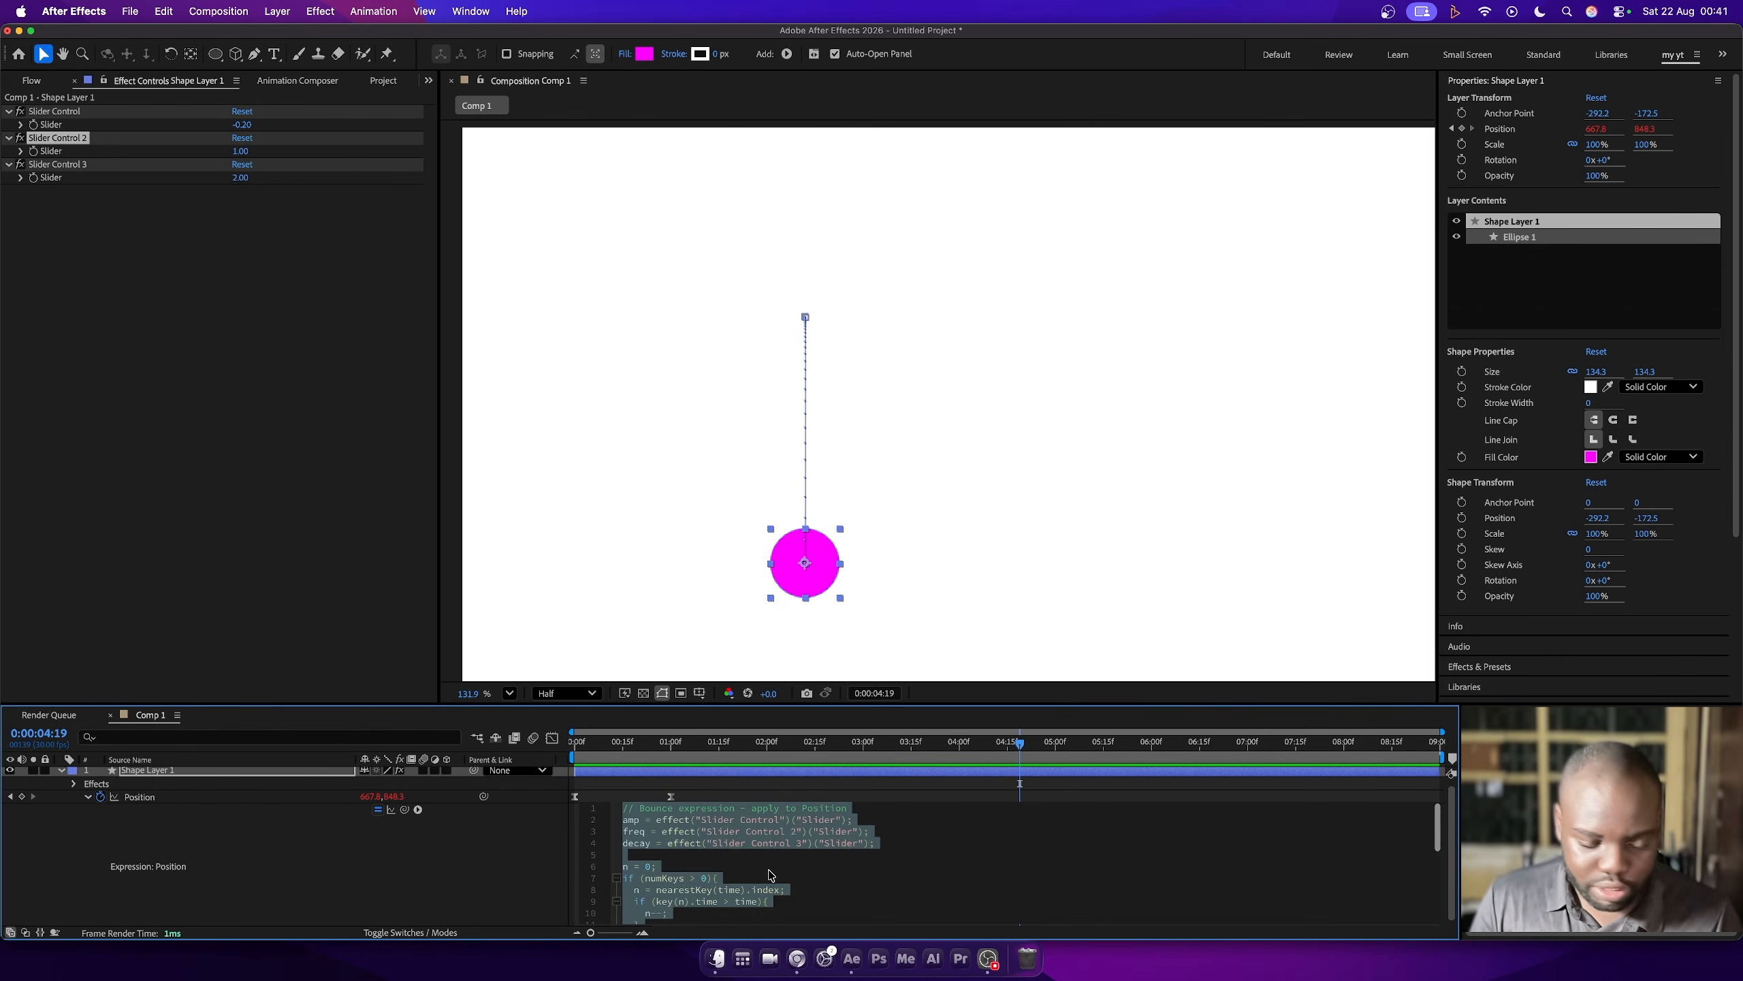
pyautogui.press('BackSpace')
pyautogui.click(444, 863)
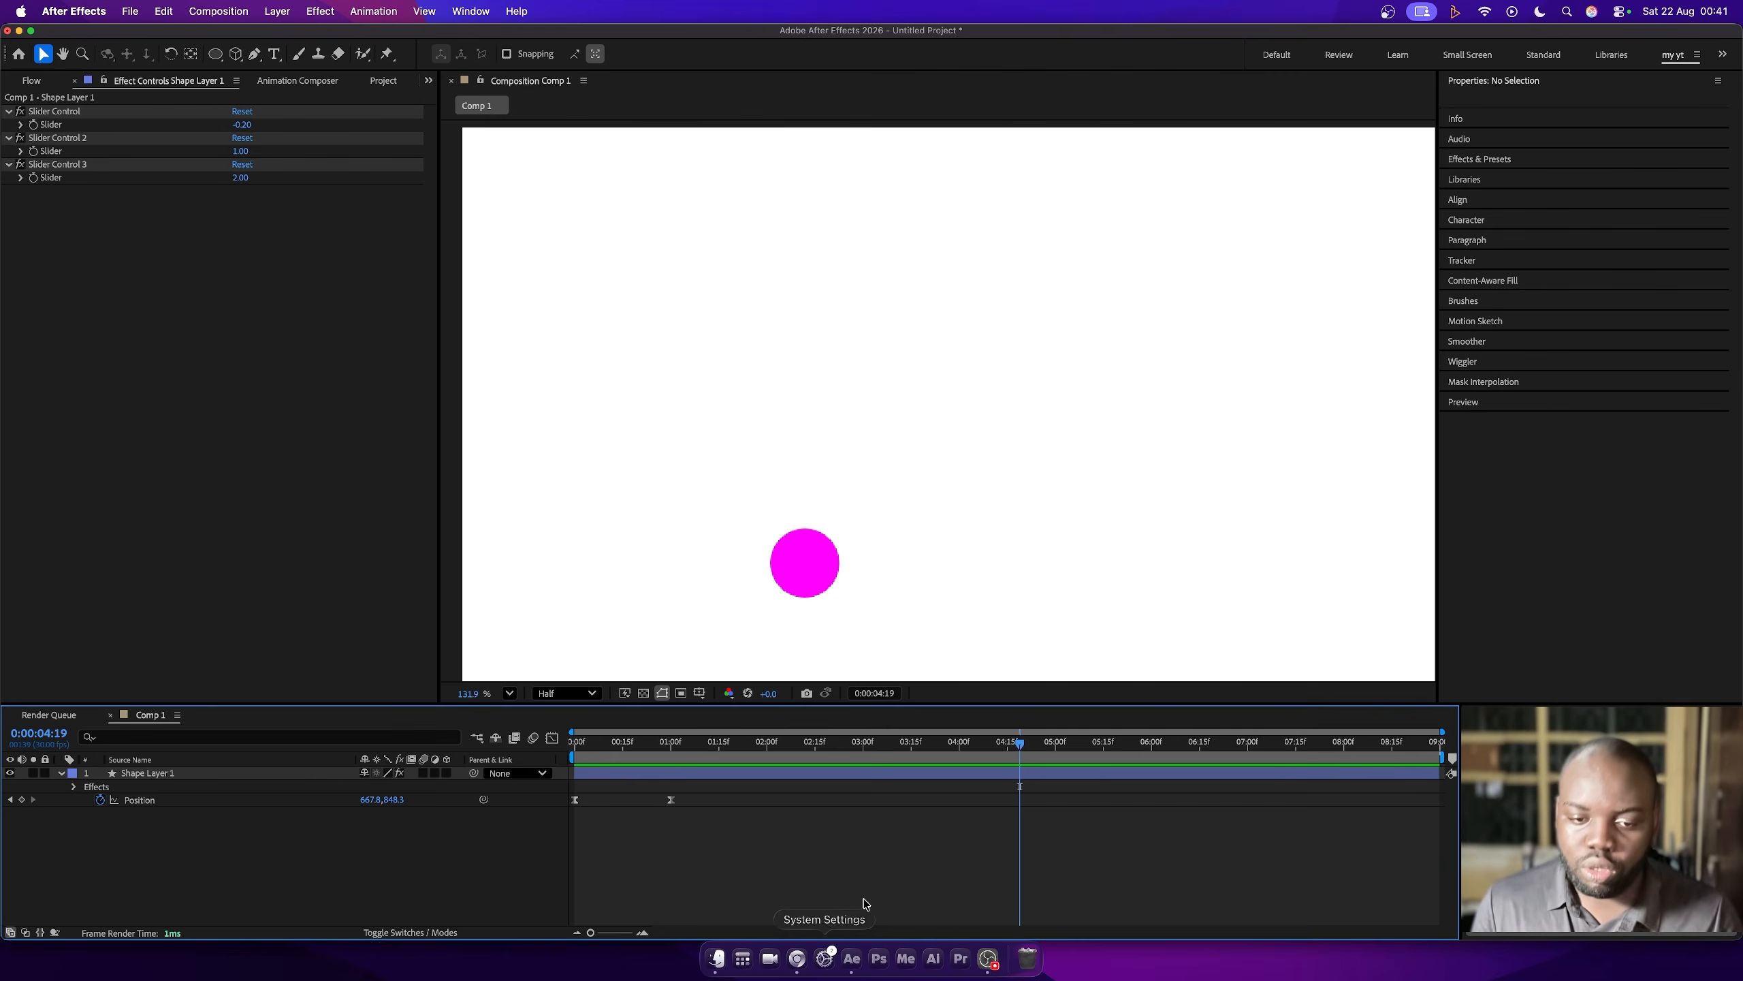
# - Switch to Chrome and look over the introduction of Cinecom's "Super Easy Animations – 5 After Effects Expressions" article
pyautogui.click(798, 959)
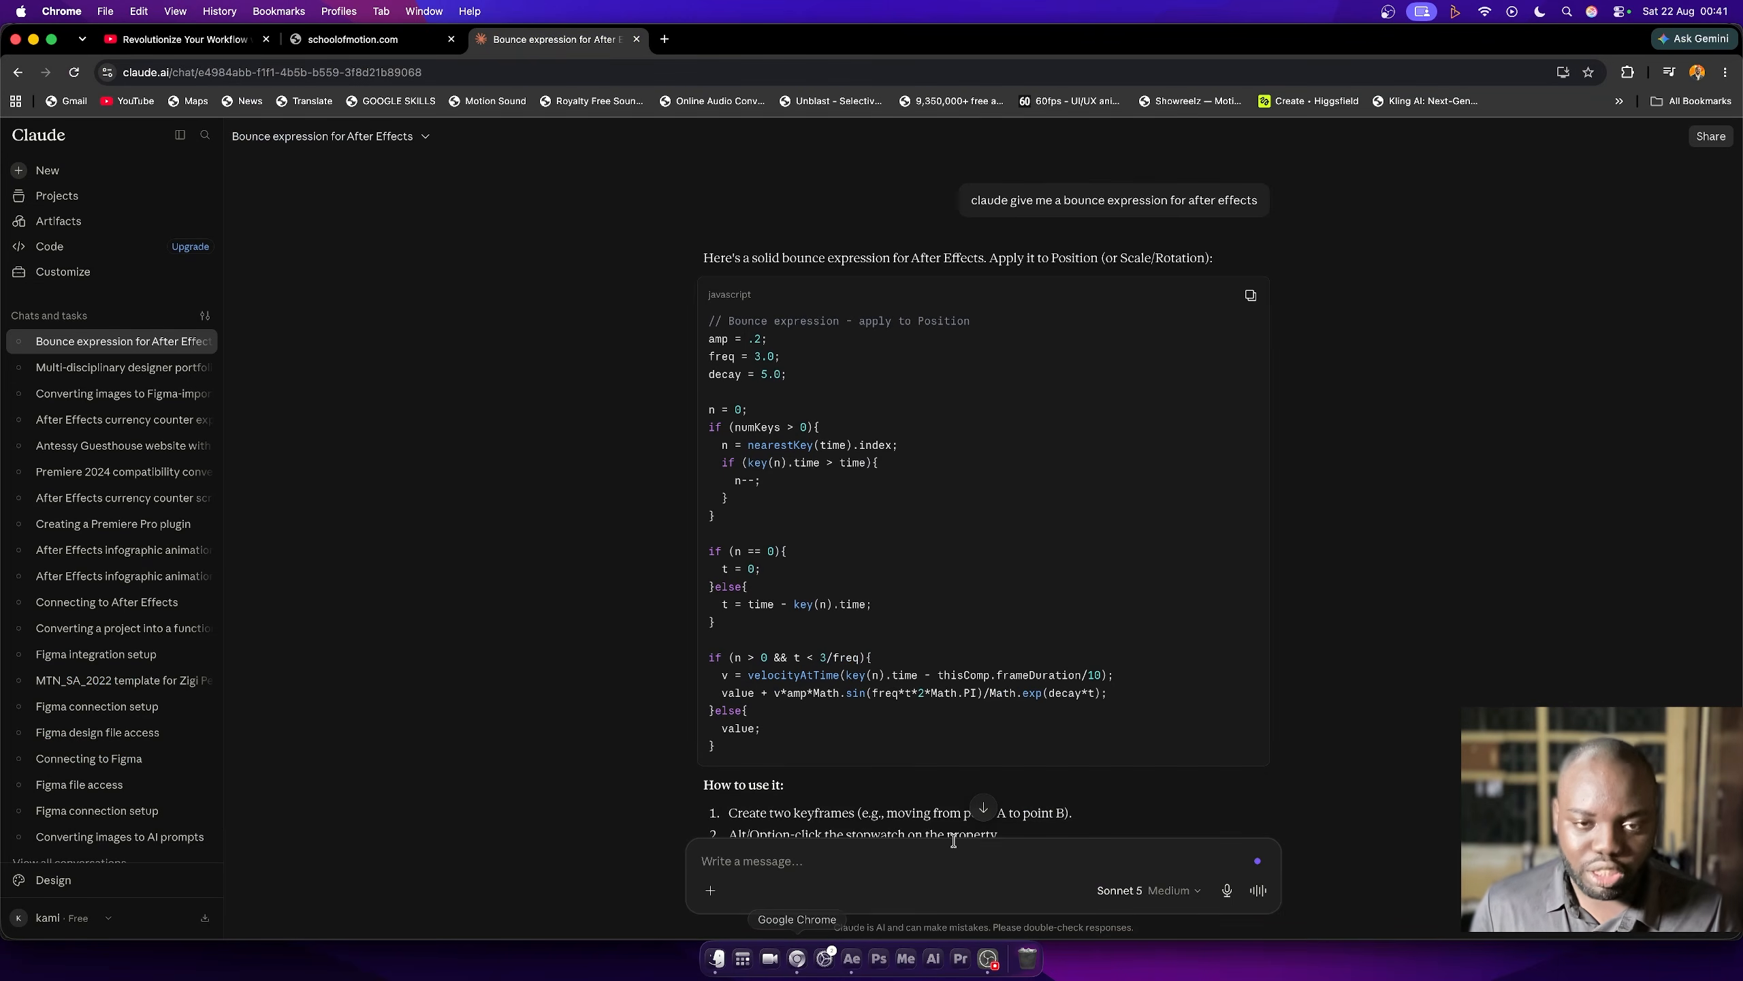
pyautogui.click(354, 42)
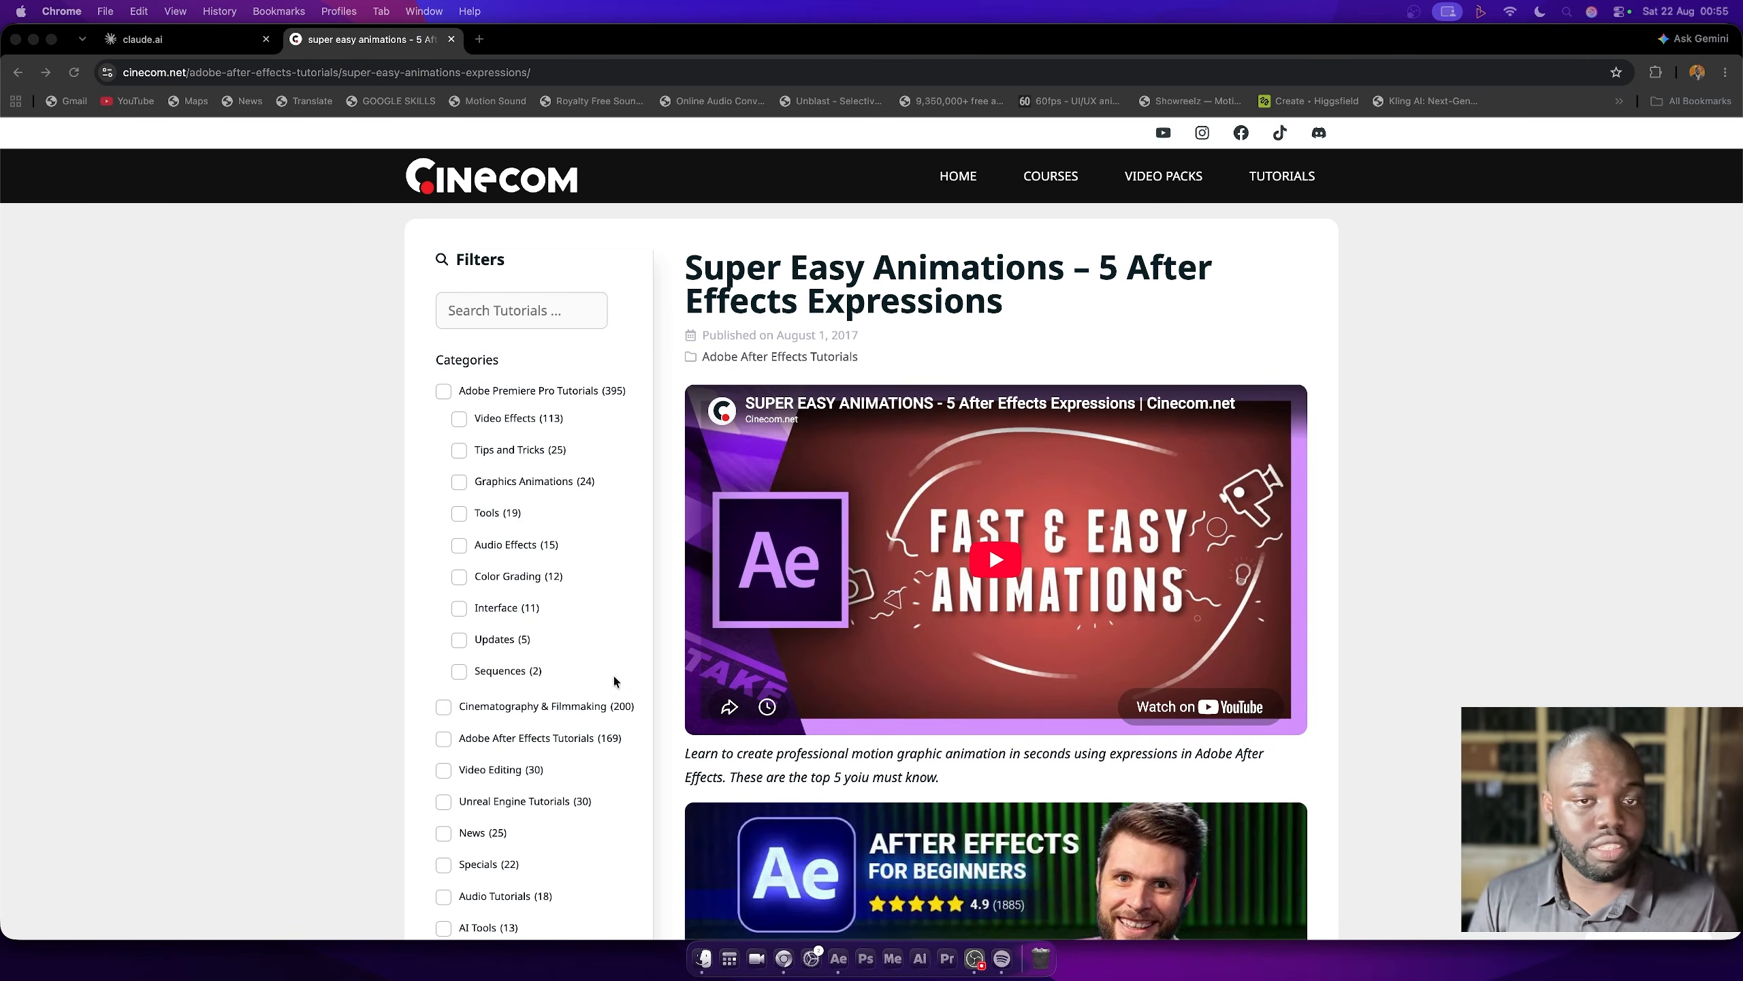
pyautogui.scroll(-5, 538, 622)
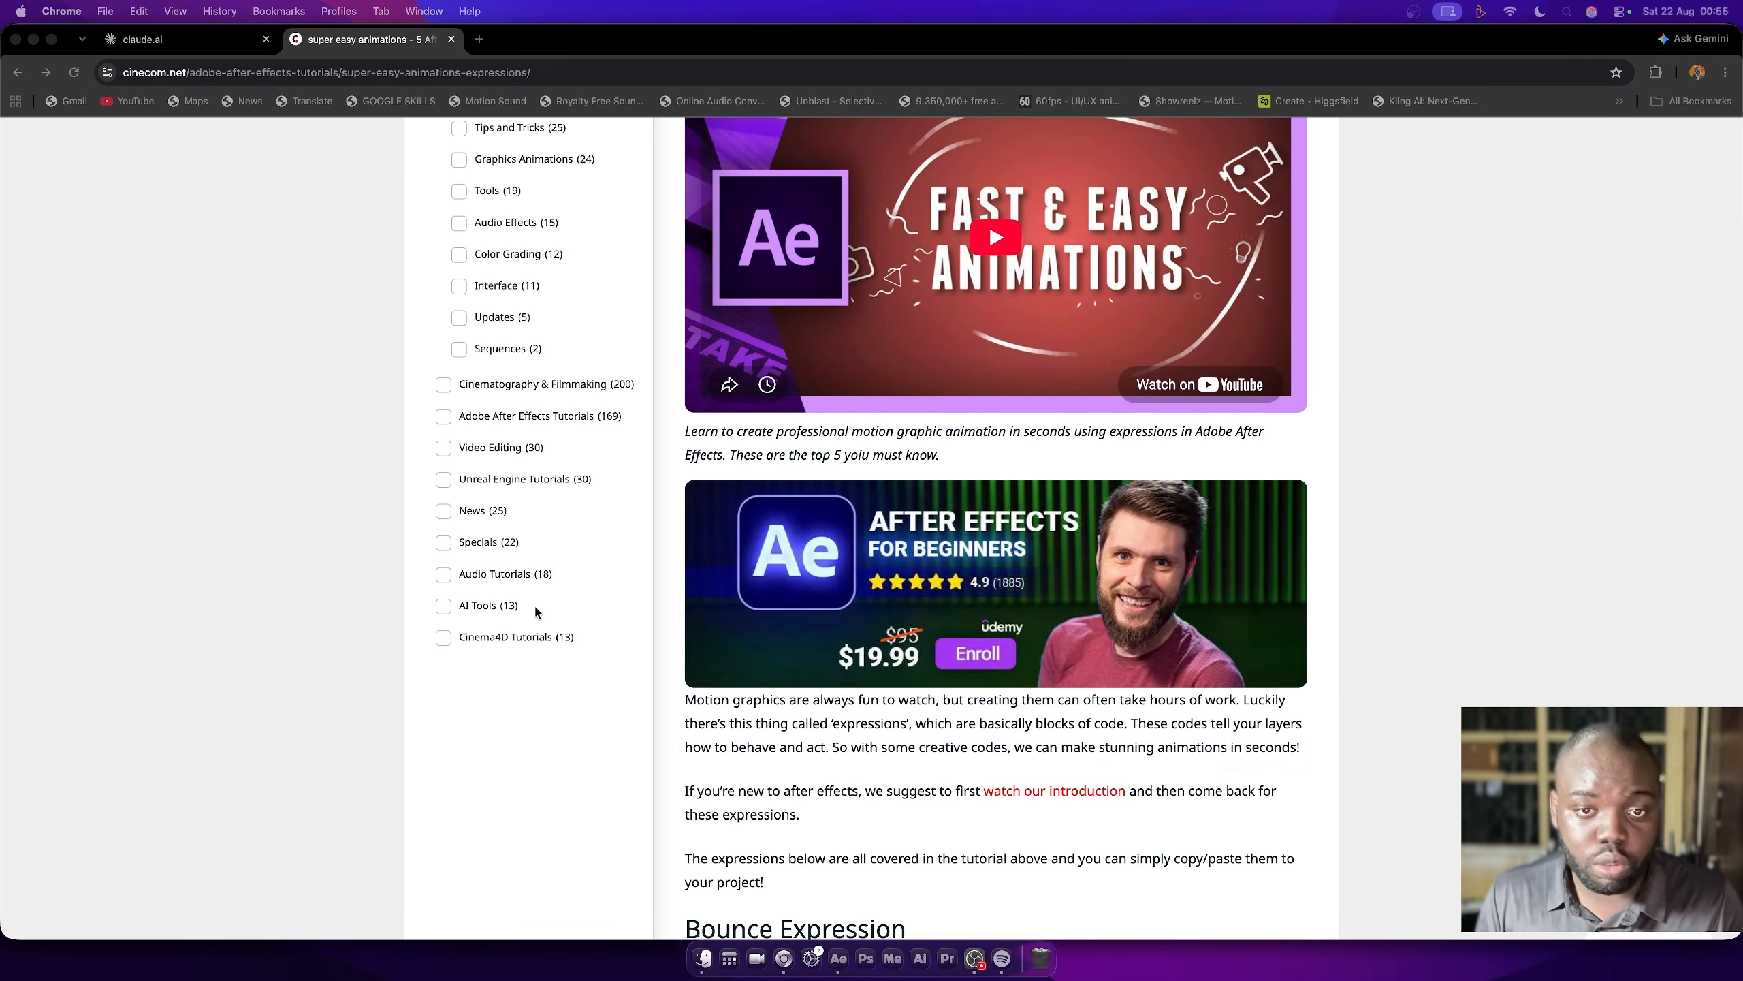
pyautogui.scroll(-6, 553, 624)
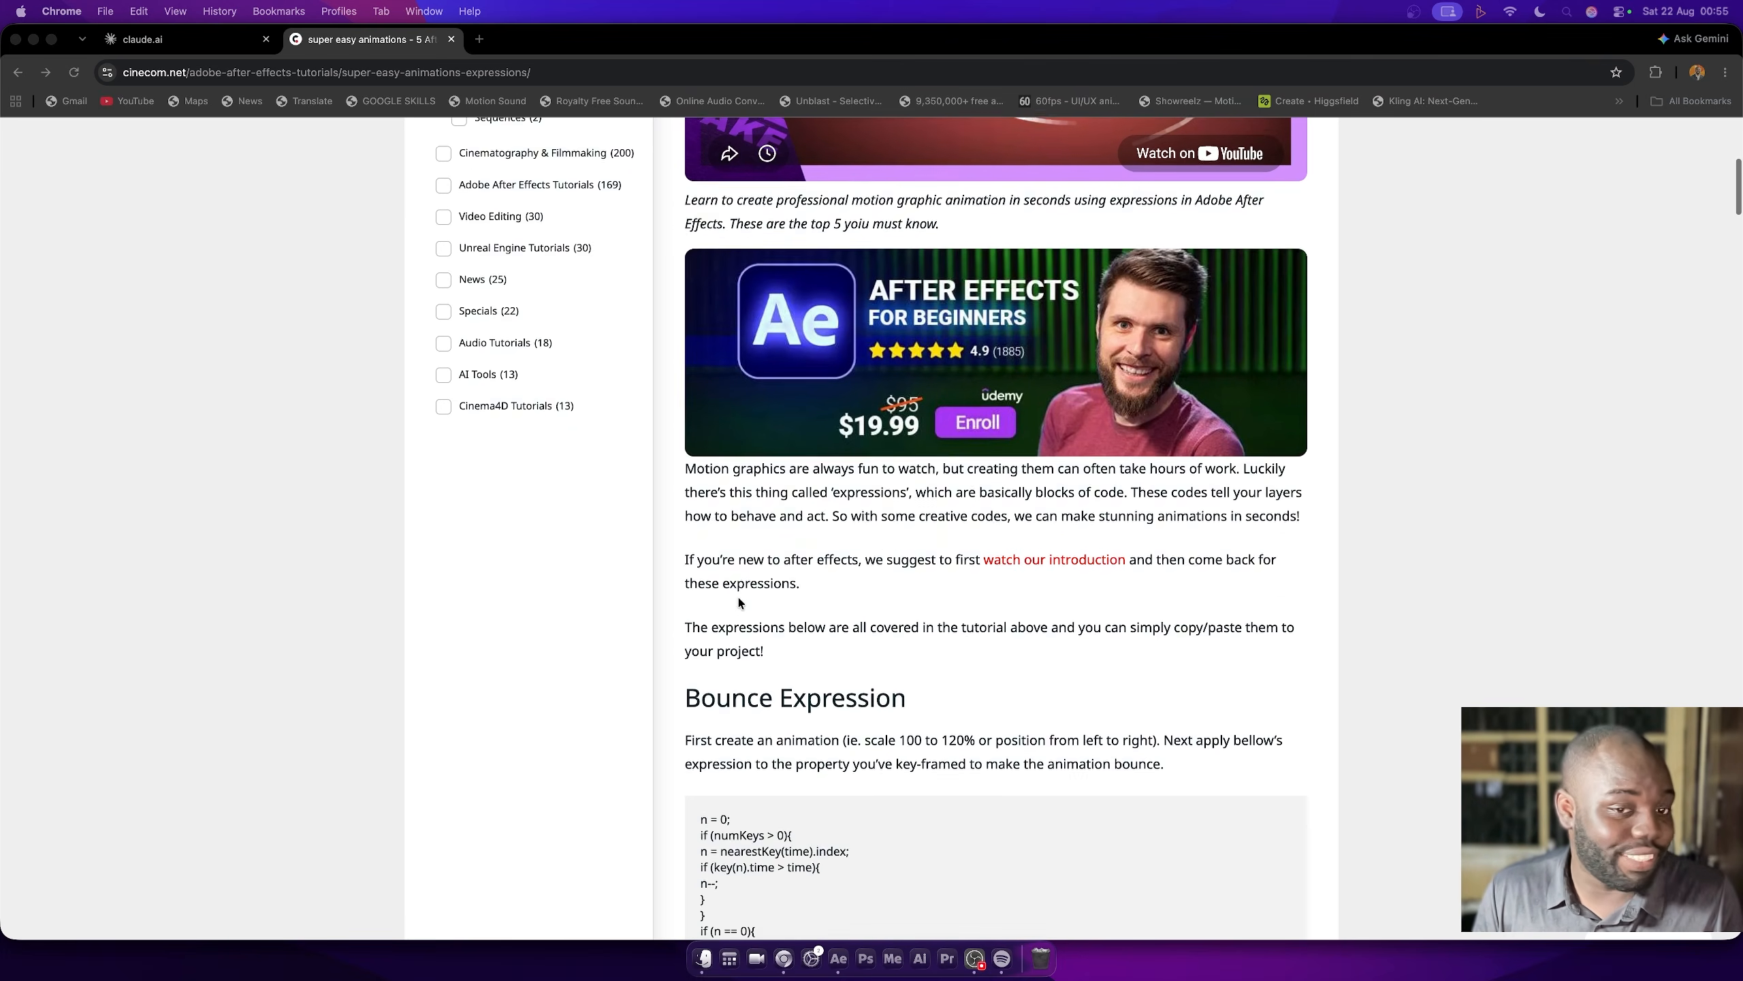
pyautogui.scroll(9, 798, 568)
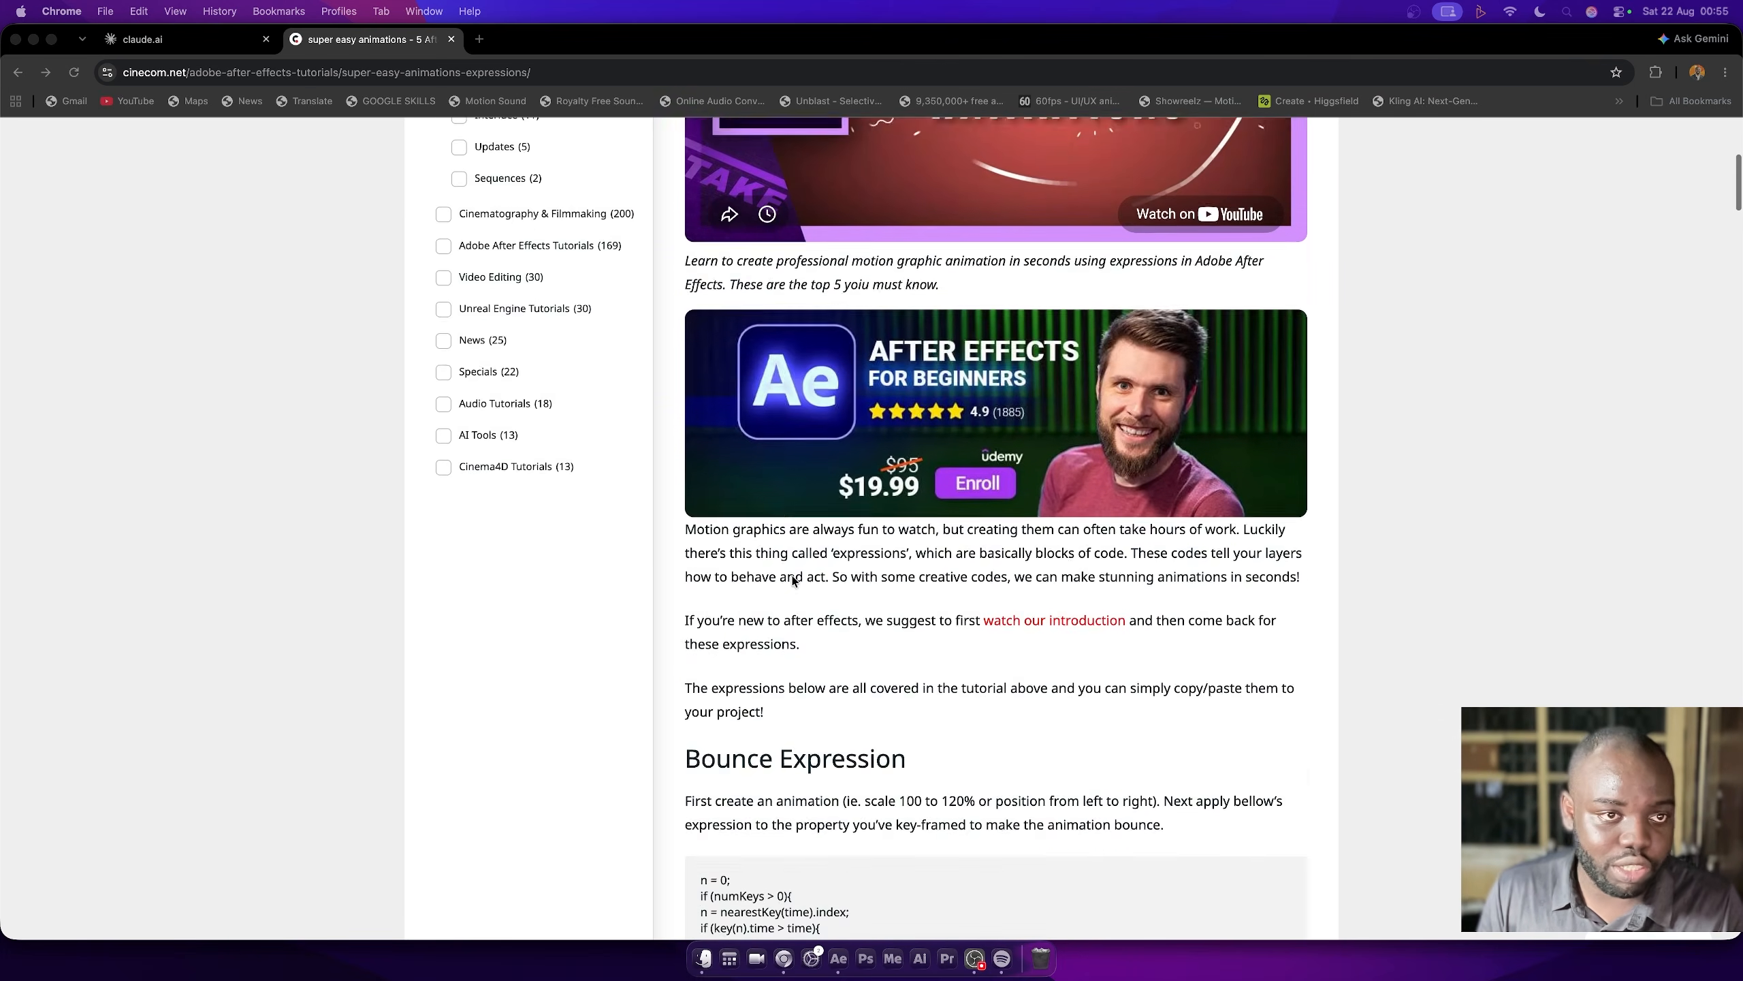
pyautogui.scroll(3, 445, 309)
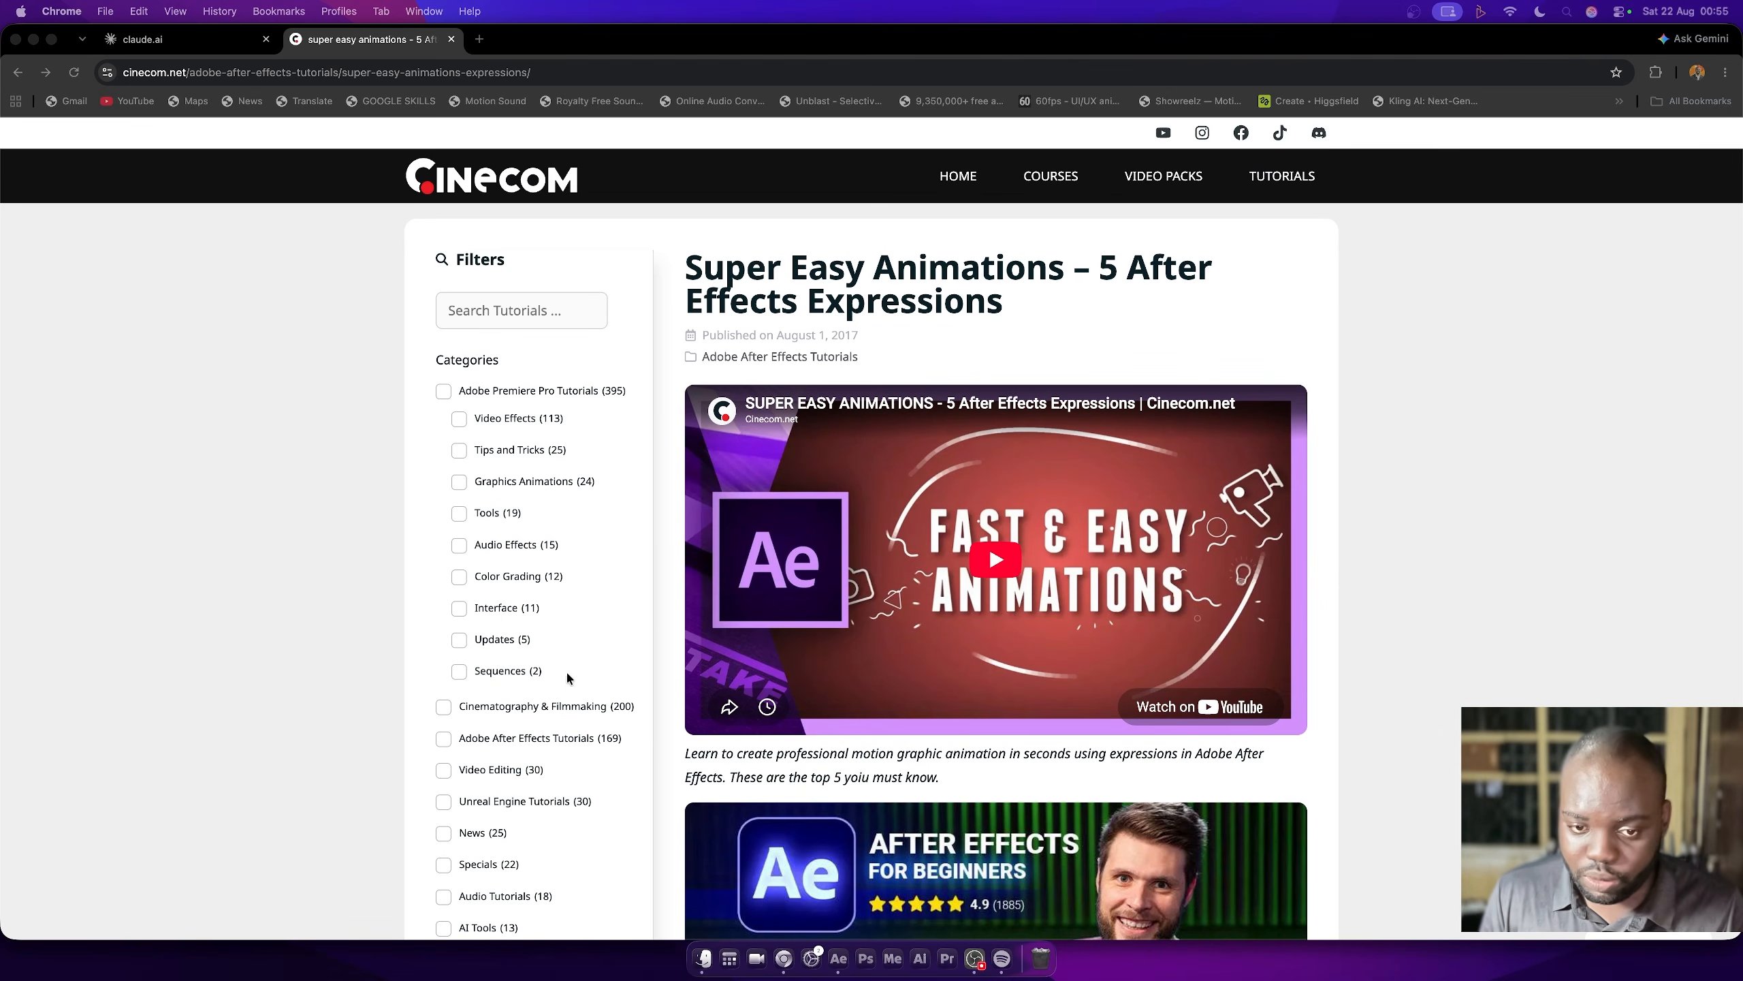
# - Read through the article's Bounce, Wiggle, Squash And Stretch, Motion Tail and Timer Up Or Down expression code
pyautogui.scroll(-13, 645, 673)
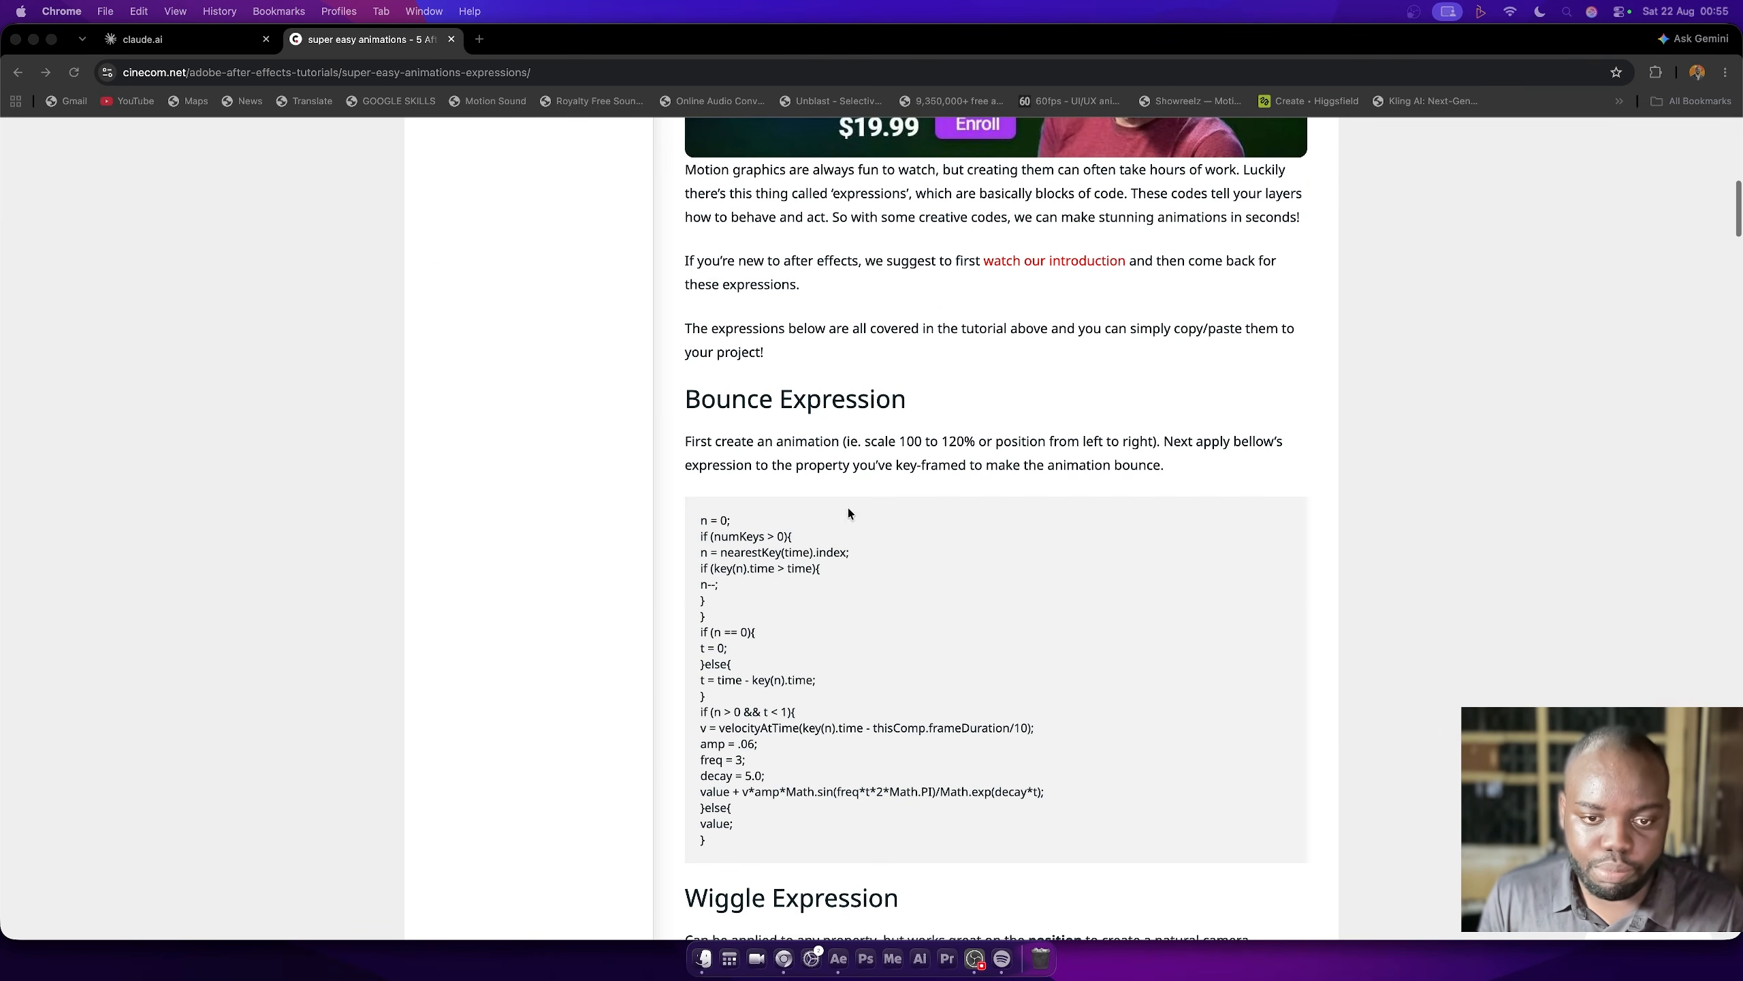
pyautogui.scroll(-6, 847, 513)
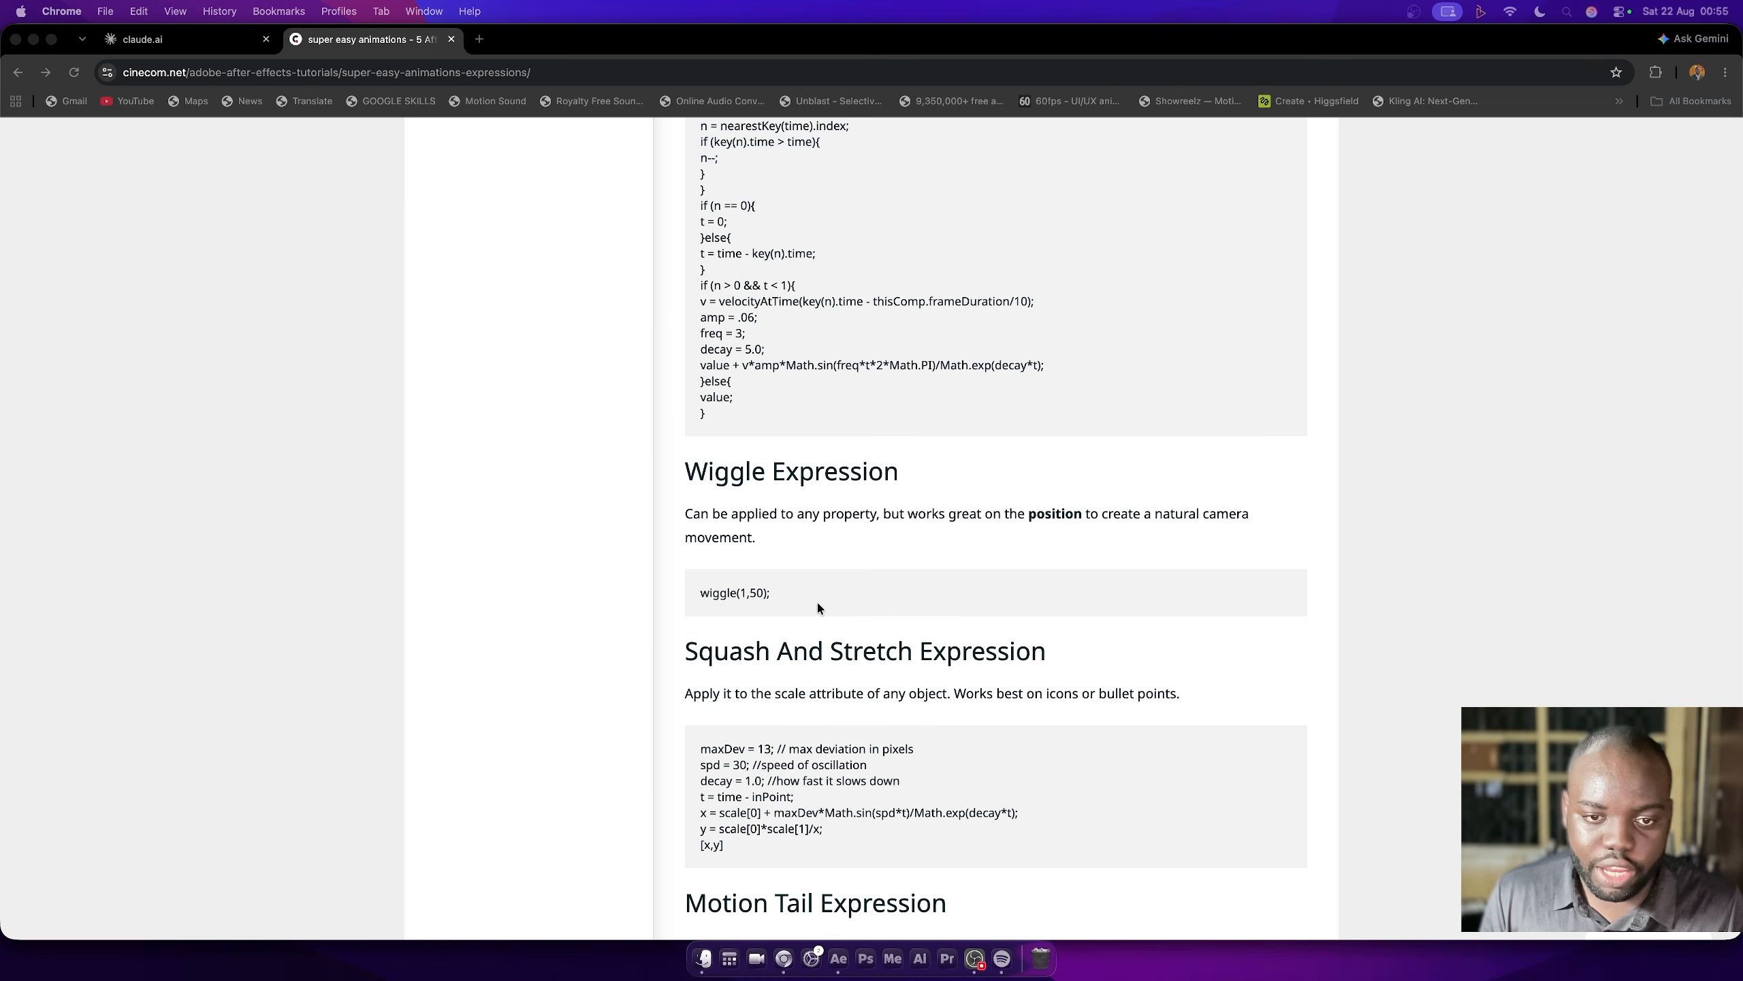
pyautogui.scroll(-4, 746, 628)
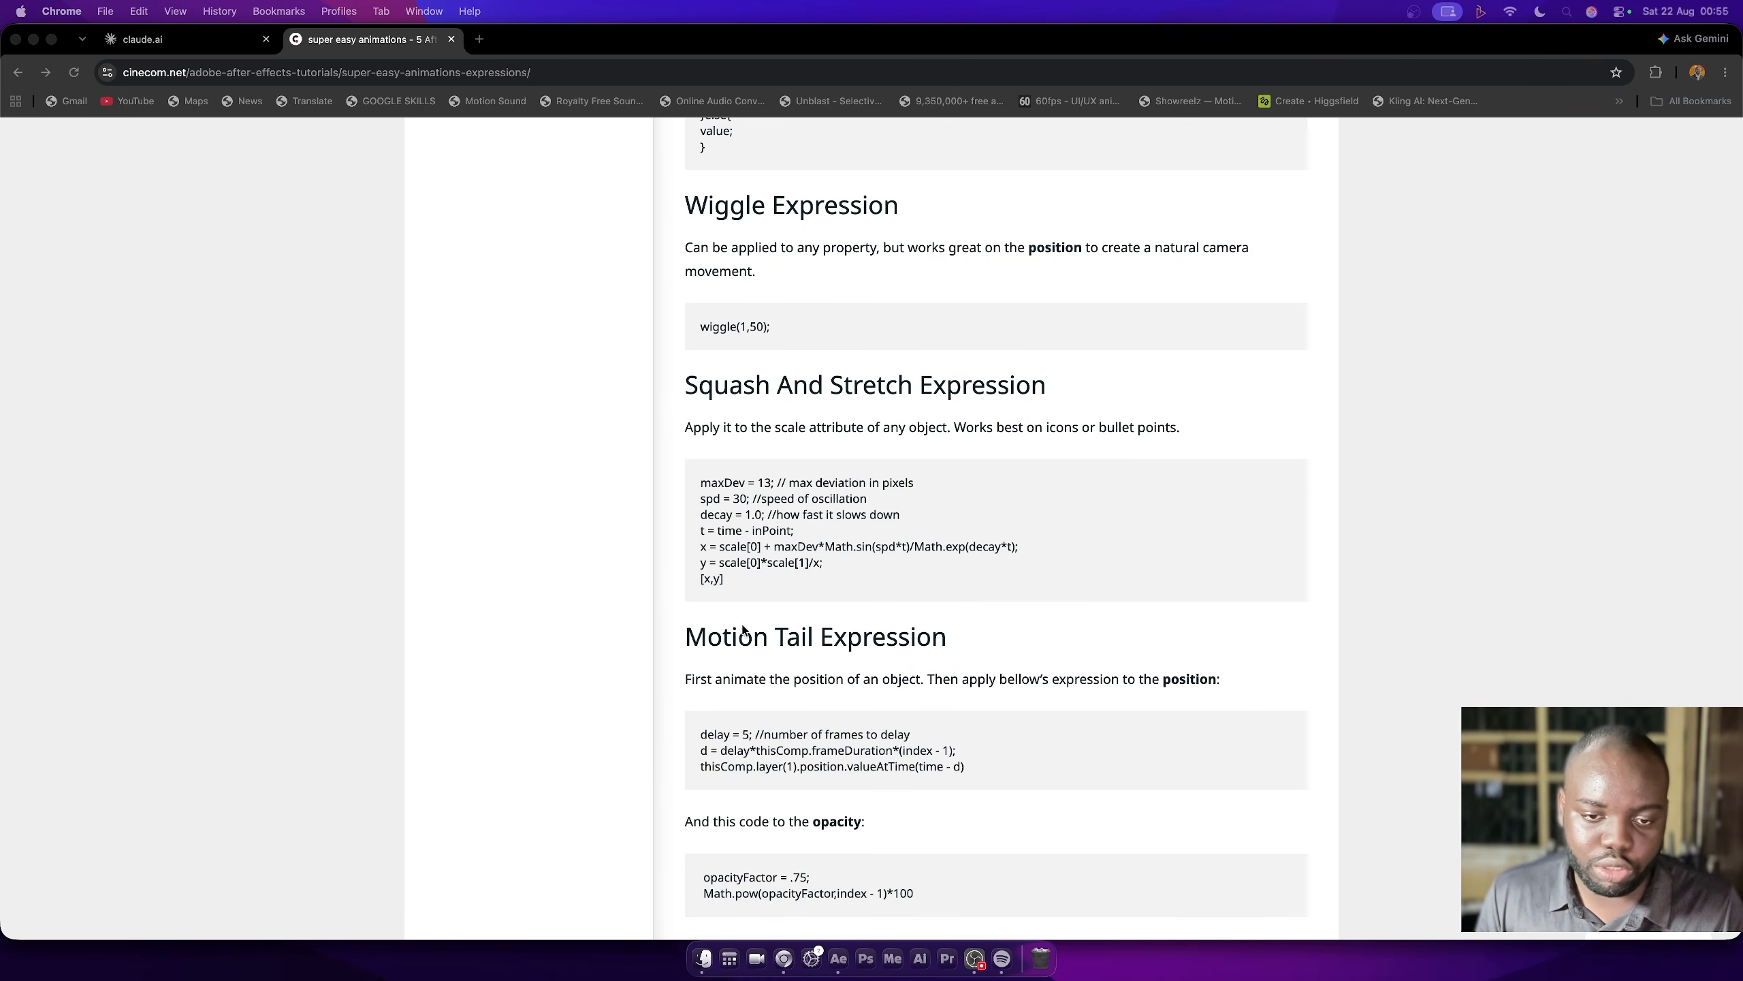
pyautogui.scroll(-3, 743, 630)
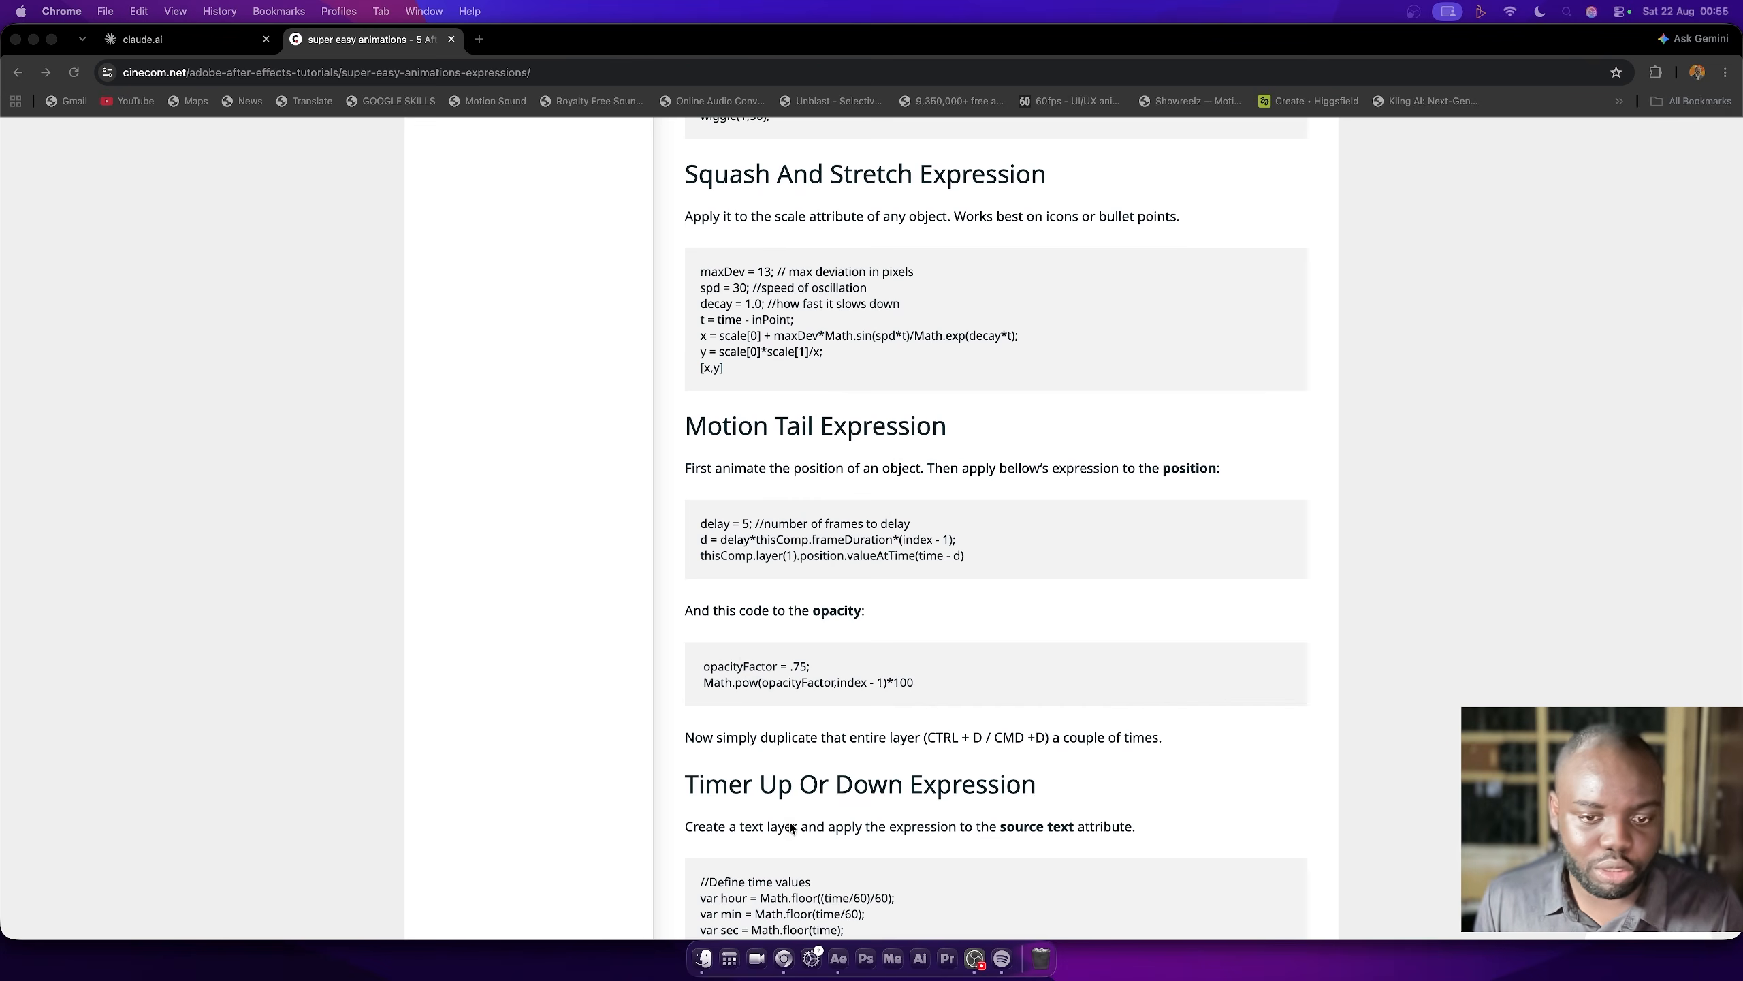
pyautogui.scroll(-4, 791, 826)
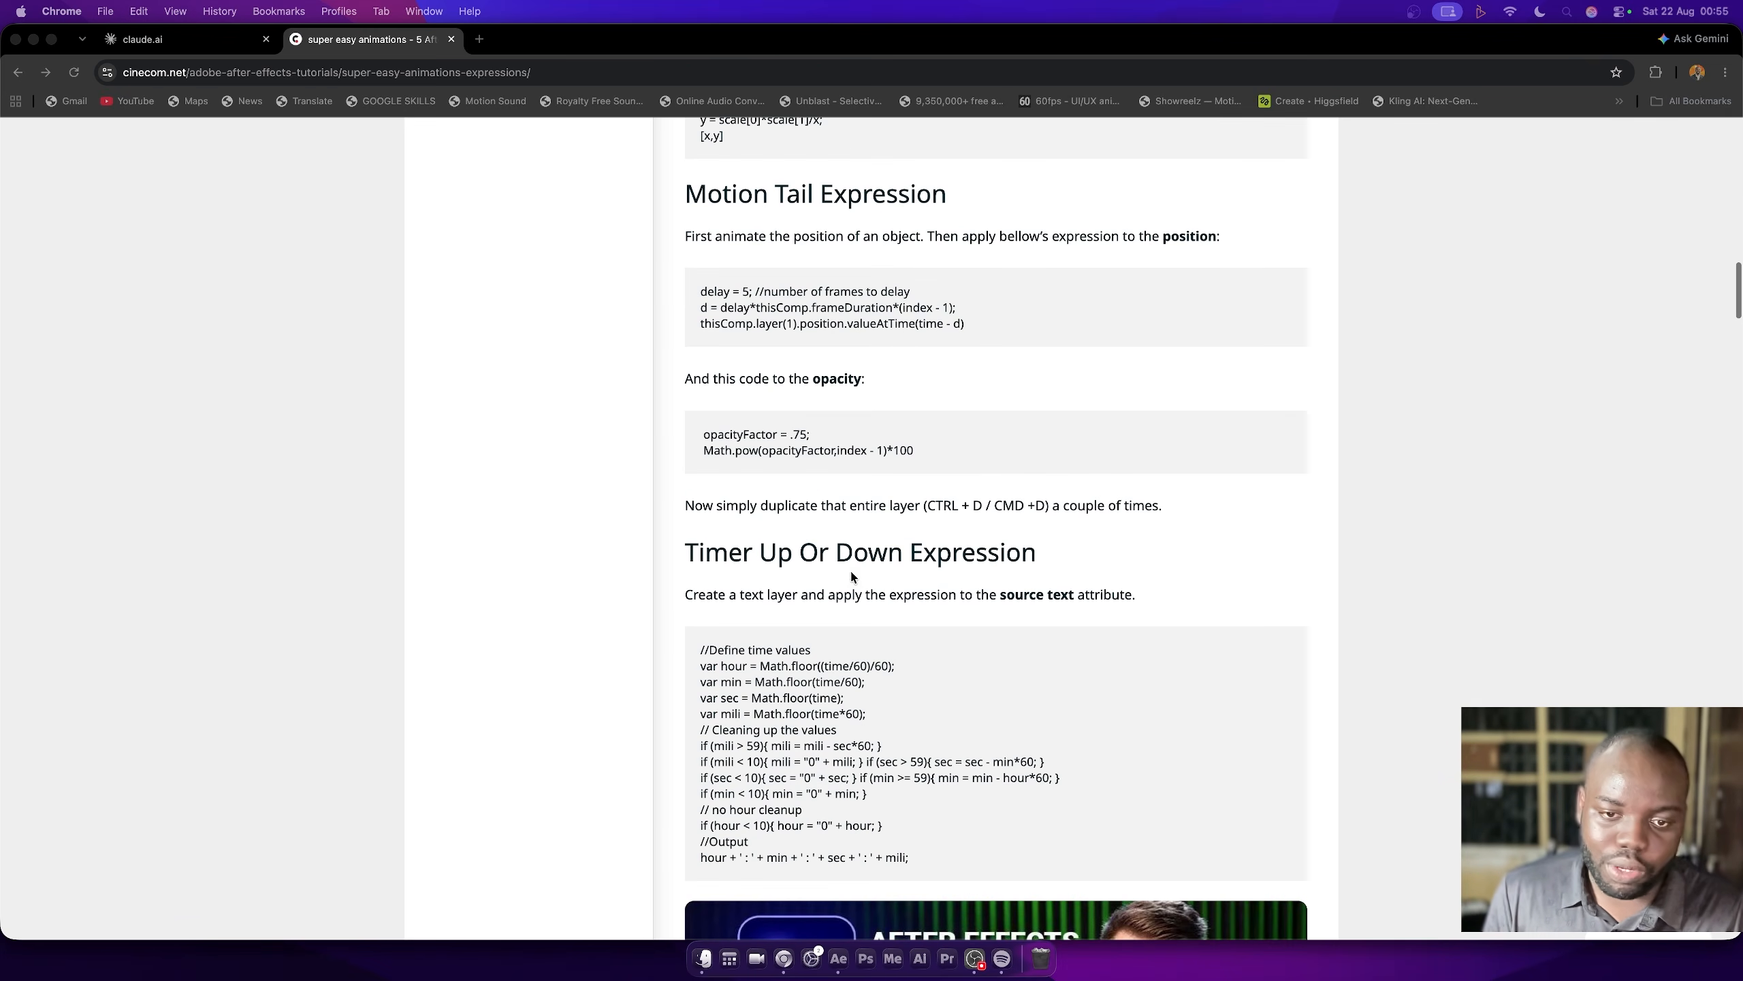
pyautogui.scroll(-3, 821, 754)
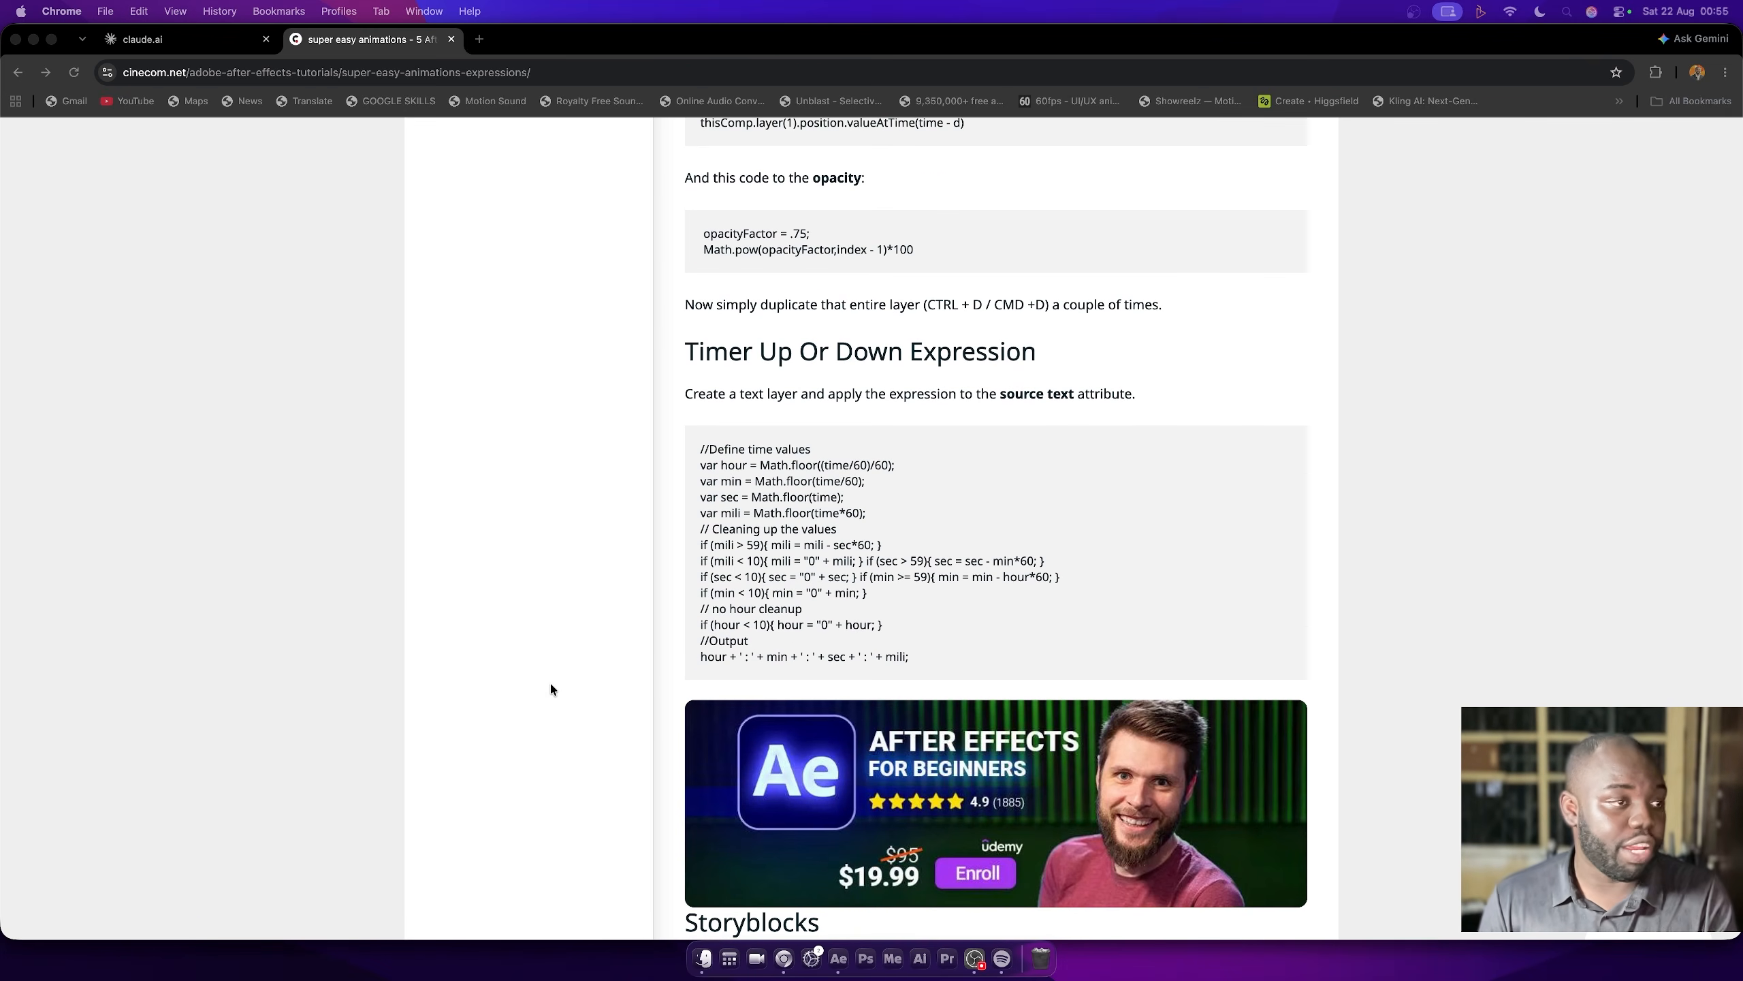